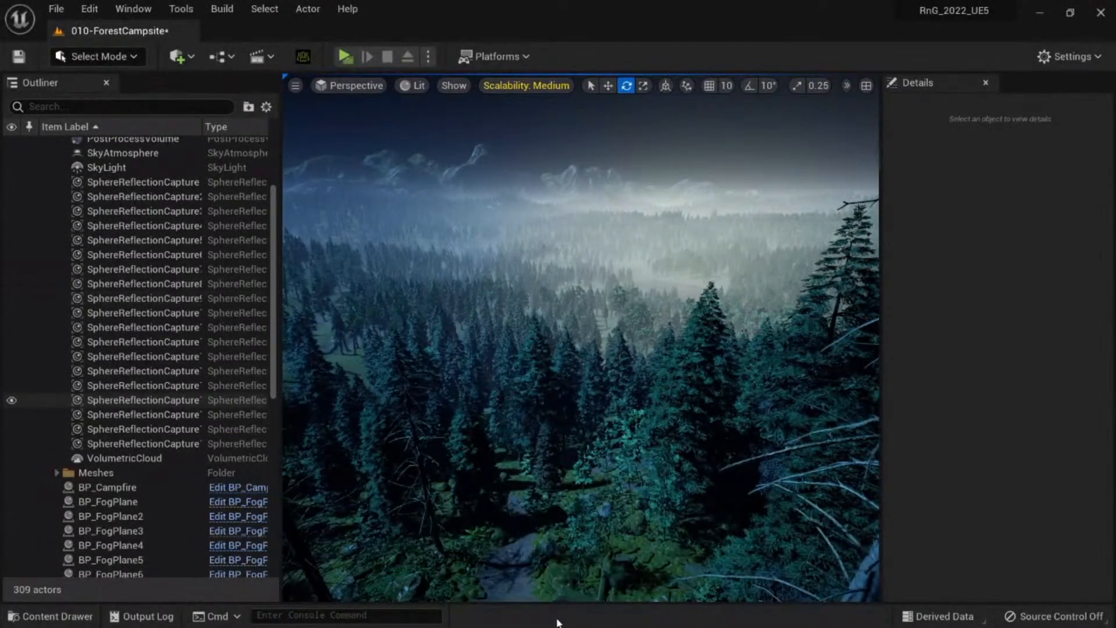
# Step: Open the level sequence 030 from the Cinematics folder
pyautogui.hotkey('ctrl', 'space')
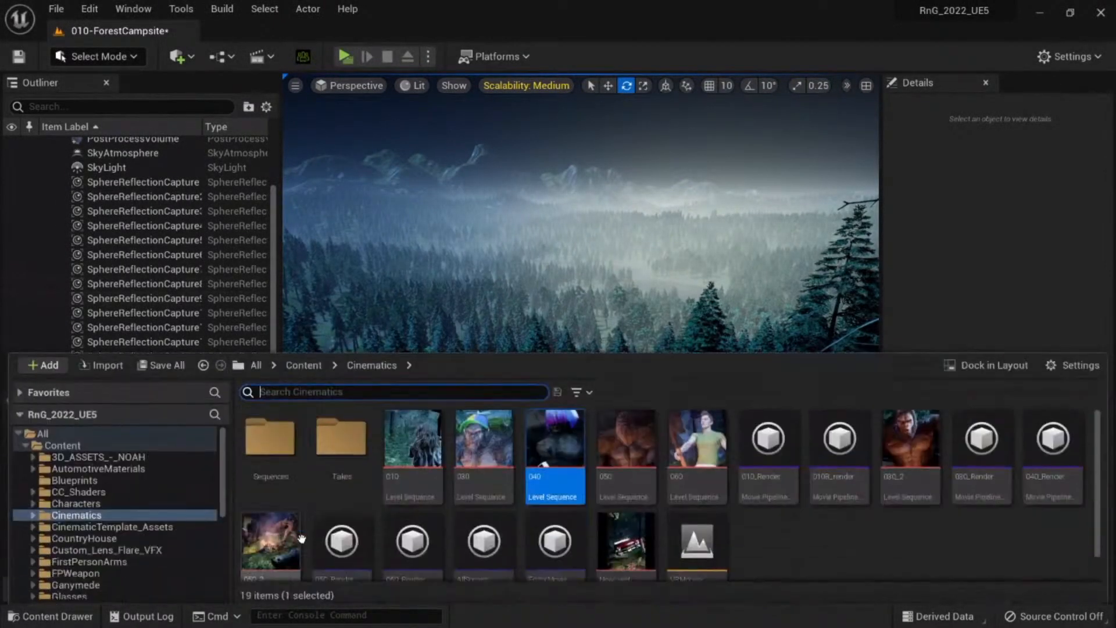
pyautogui.click(87, 504)
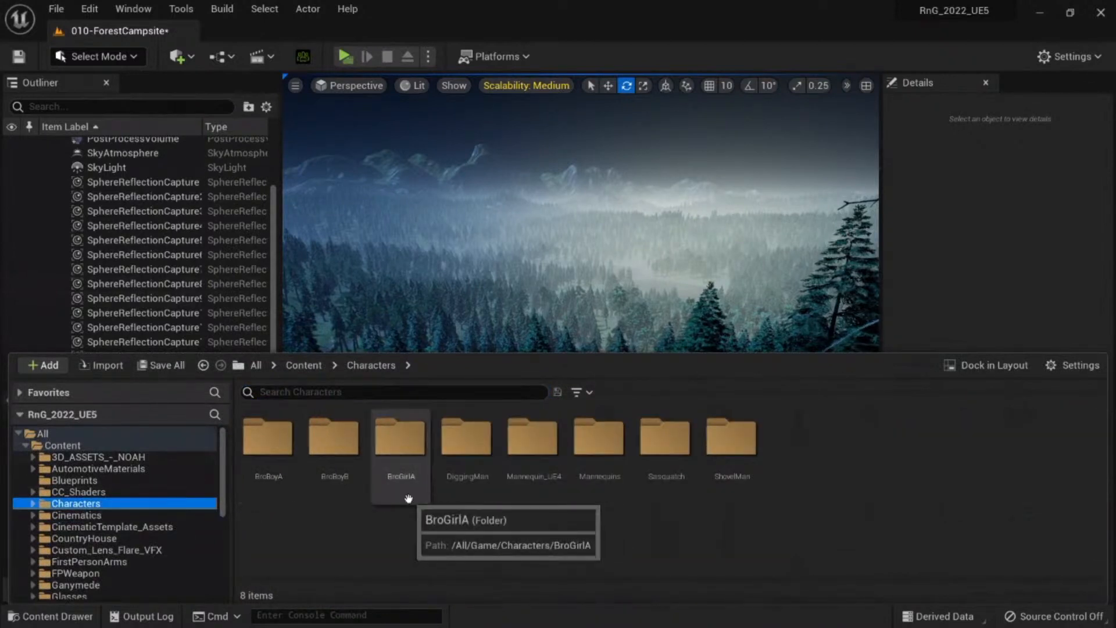
pyautogui.click(114, 514)
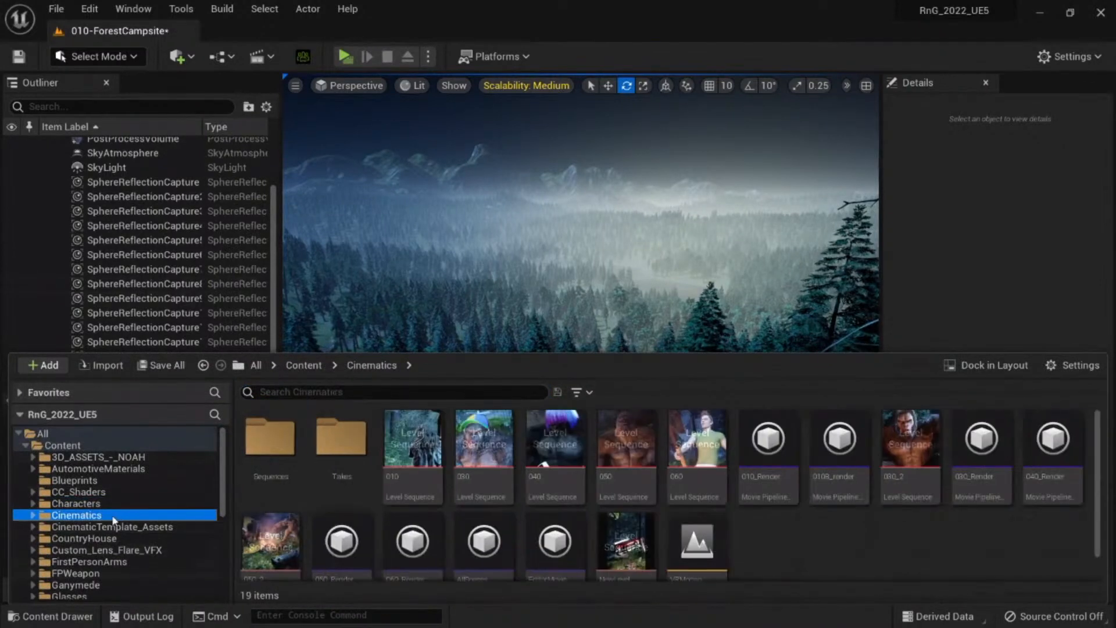
pyautogui.doubleClick(480, 457)
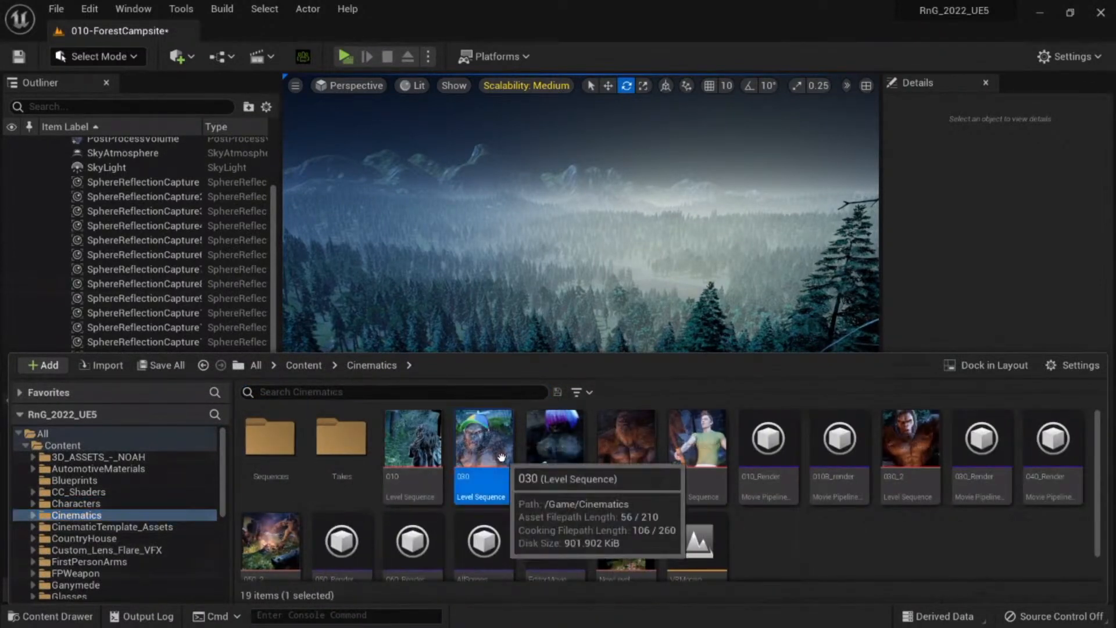
pyautogui.moveTo(595, 292); pyautogui.dragTo(592, 365)
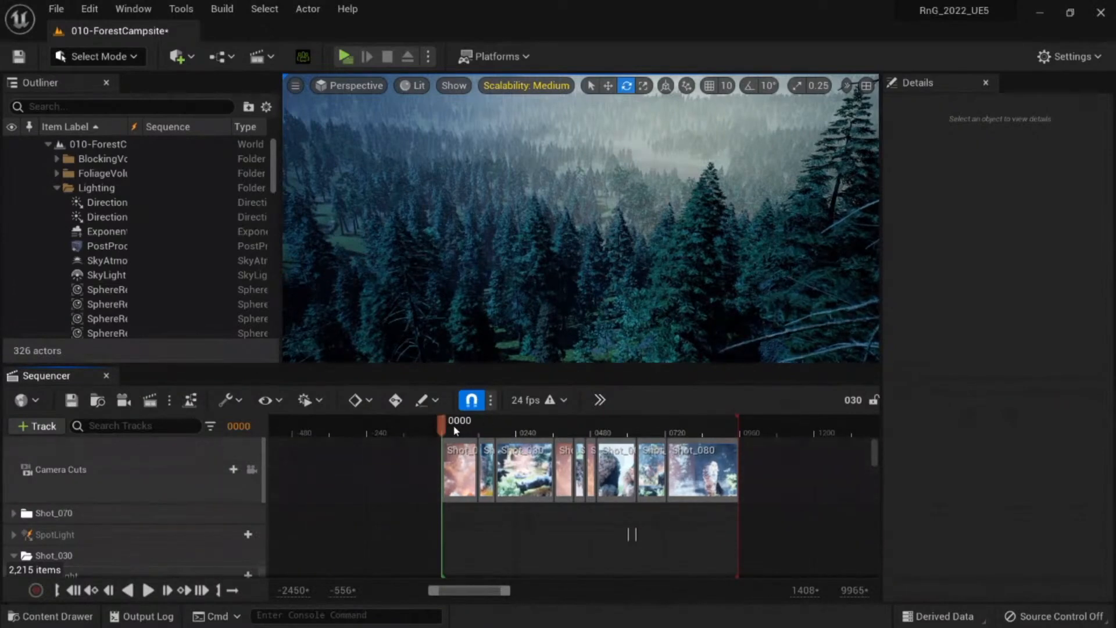
# Step: Lock the viewport to the camera cuts and play sequence 030 from near its start, stopping it during Shot_030
pyautogui.moveTo(446, 428); pyautogui.dragTo(445, 428)
pyautogui.click(255, 470)
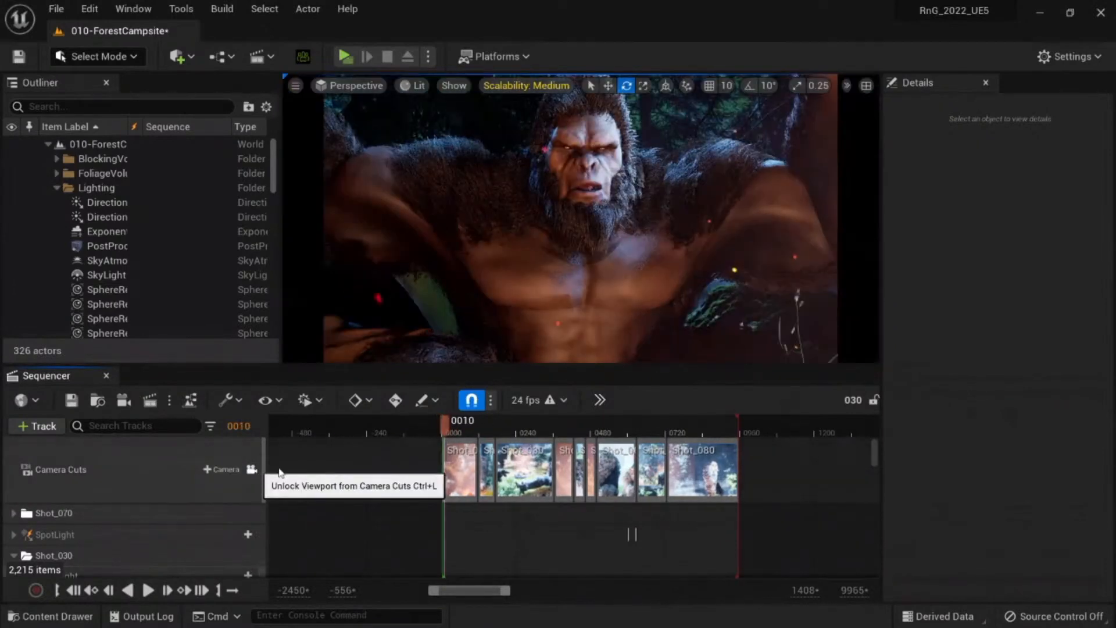
pyautogui.press('space')
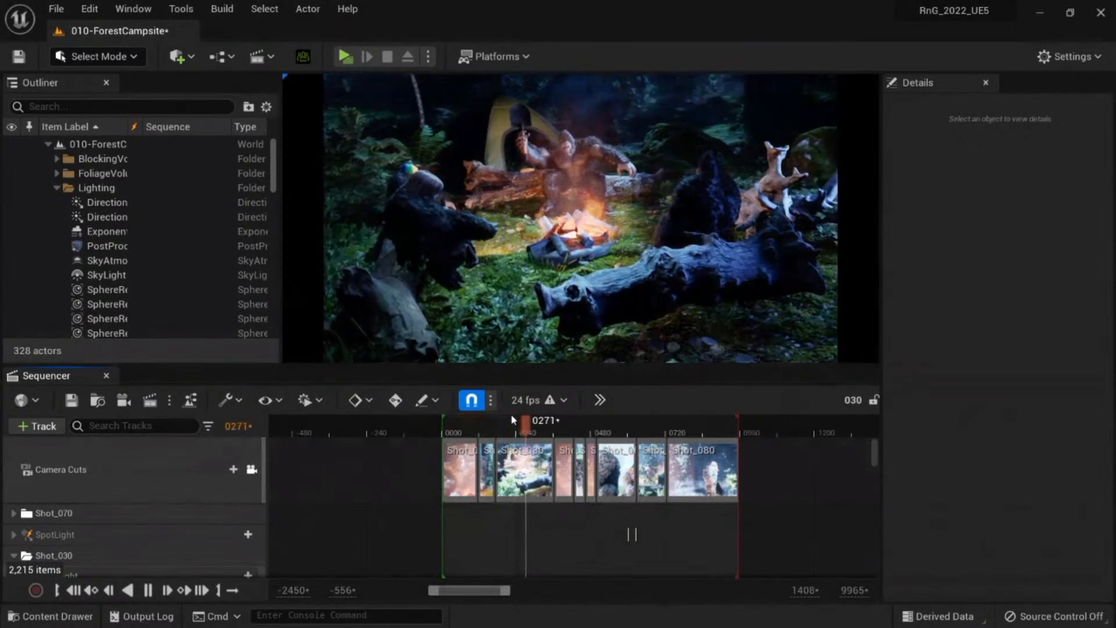
pyautogui.press('space')
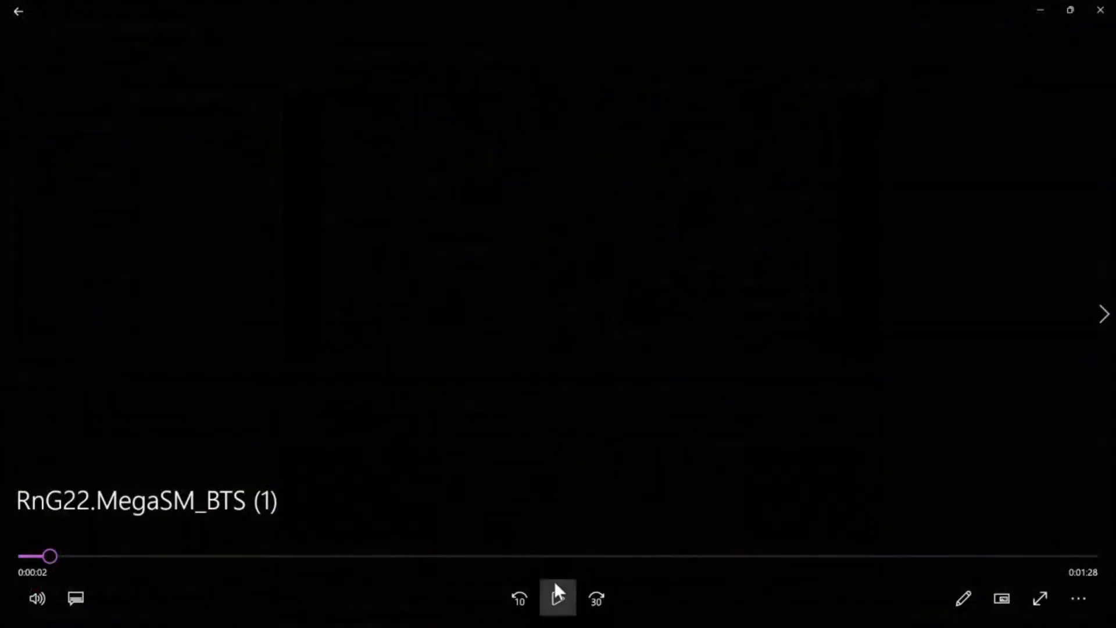
# Step: Switch to the media player and play the RnG22.MegaSM_BTS (1) video
pyautogui.click(556, 593)
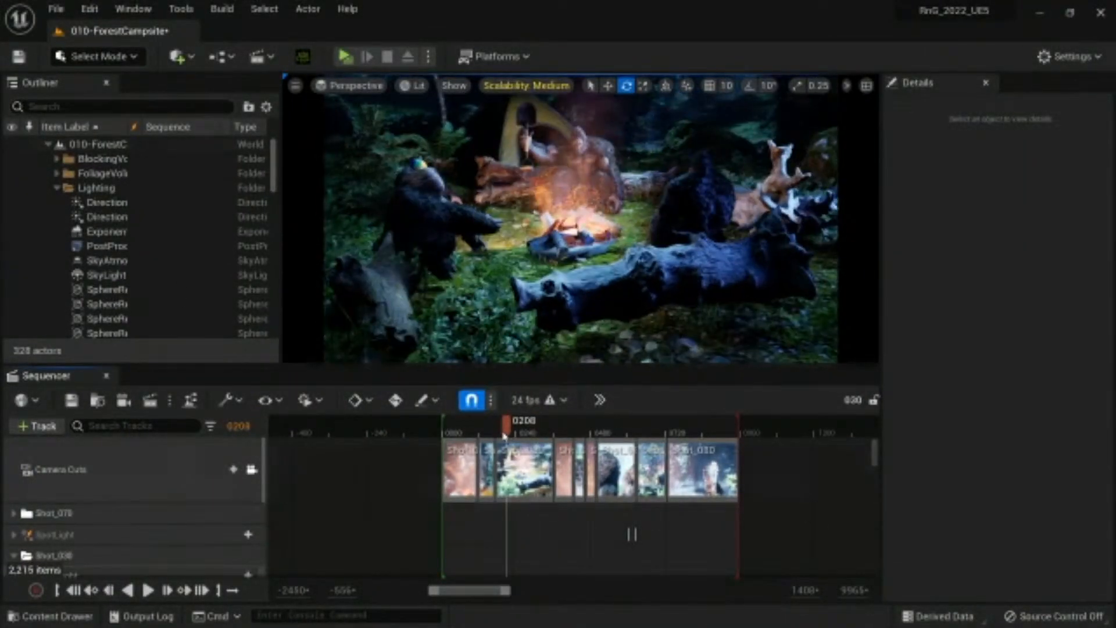
# Step: At frame 71 of sequence 030, change the first camera cut's camera to Shot_040 and then to Shot_070
pyautogui.moveTo(489, 432); pyautogui.dragTo(468, 472)
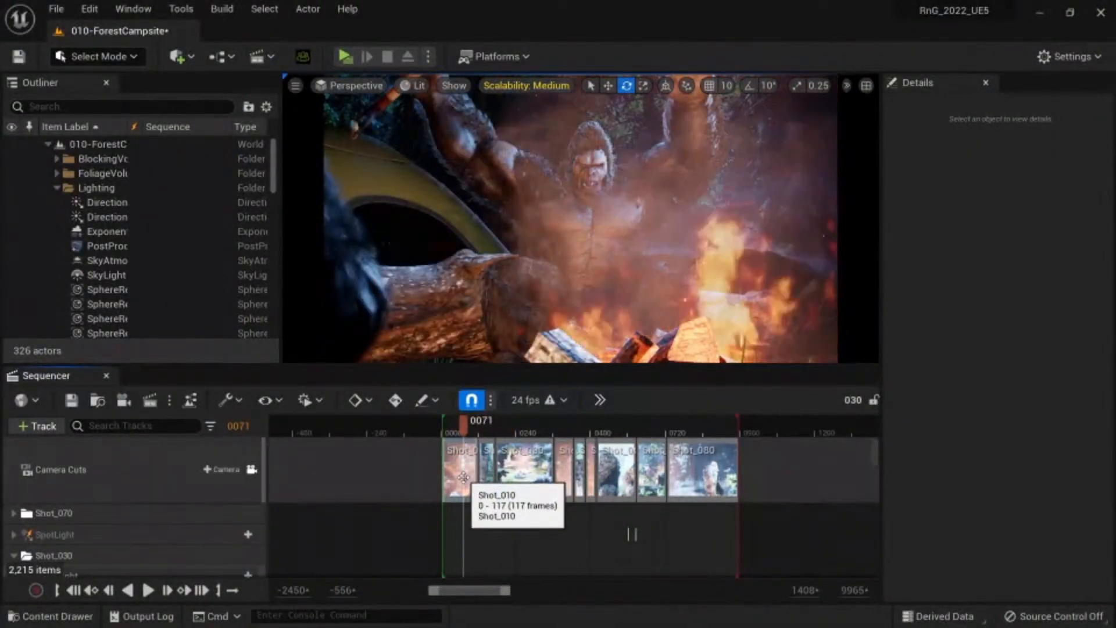
pyautogui.rightClick(475, 470)
pyautogui.click(547, 446)
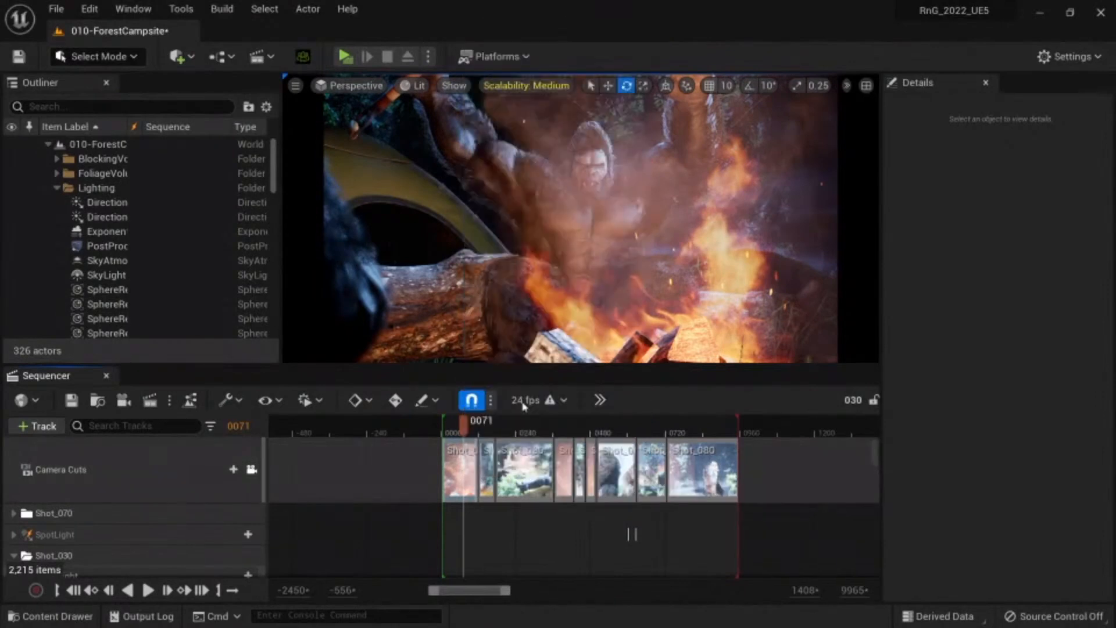
pyautogui.rightClick(462, 471)
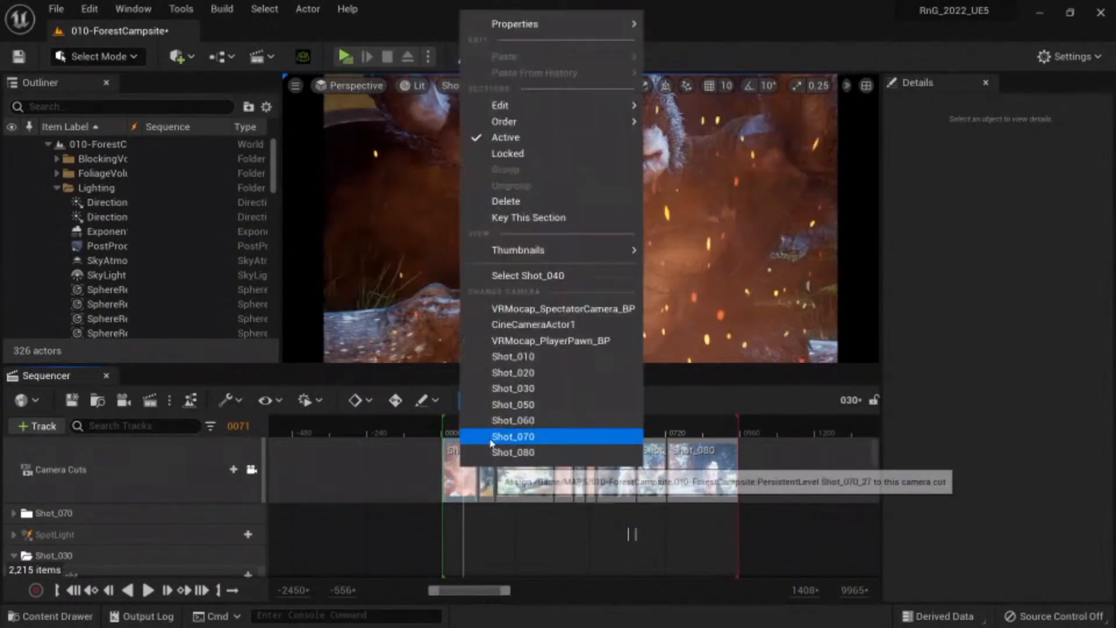
pyautogui.click(511, 433)
# Step: Try starting the Shot_020 camera cut at frame 77 instead, and undo the section resize
pyautogui.moveTo(456, 428); pyautogui.dragTo(465, 470)
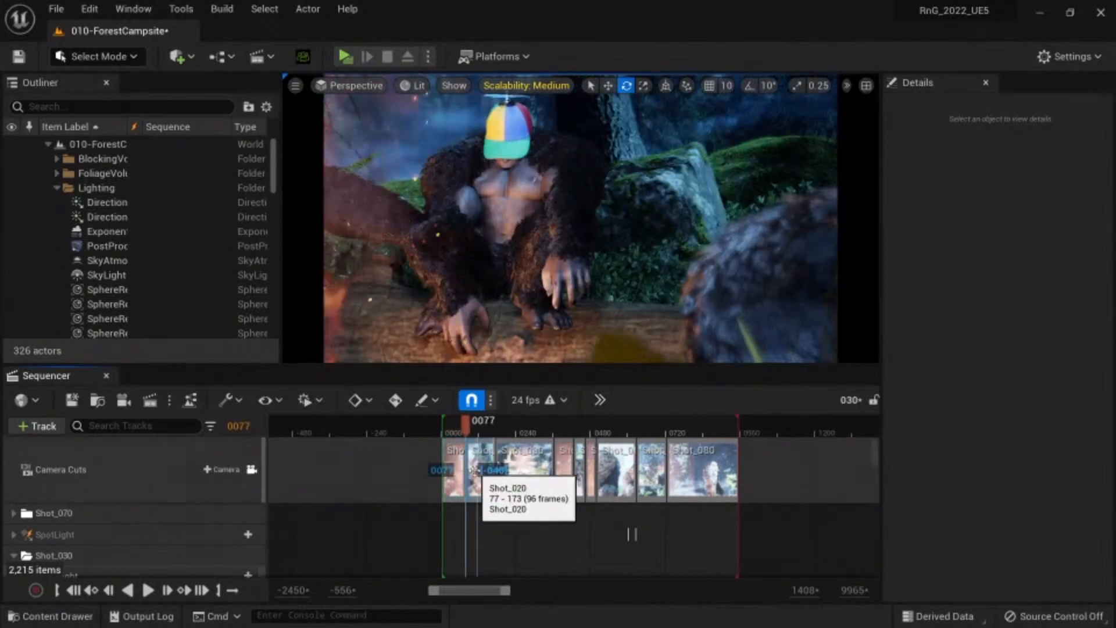
pyautogui.hotkey('ctrl', 'z')
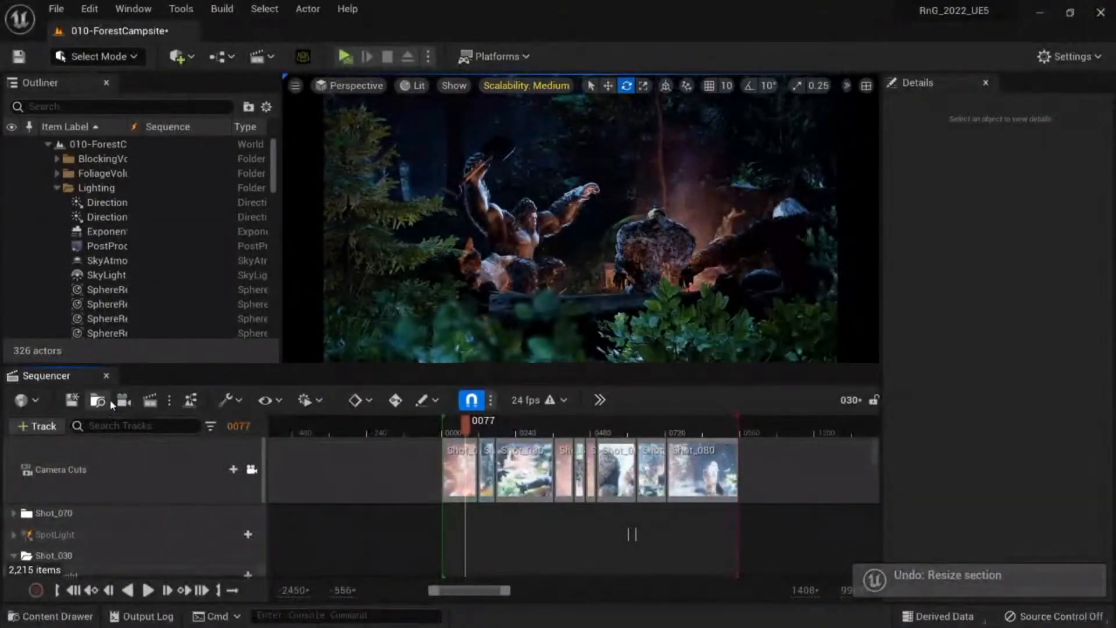
# Step: Create a new Cine Camera at frame 77 and pilot it to a close framing of the sasquatch with raised arms
pyautogui.click(122, 401)
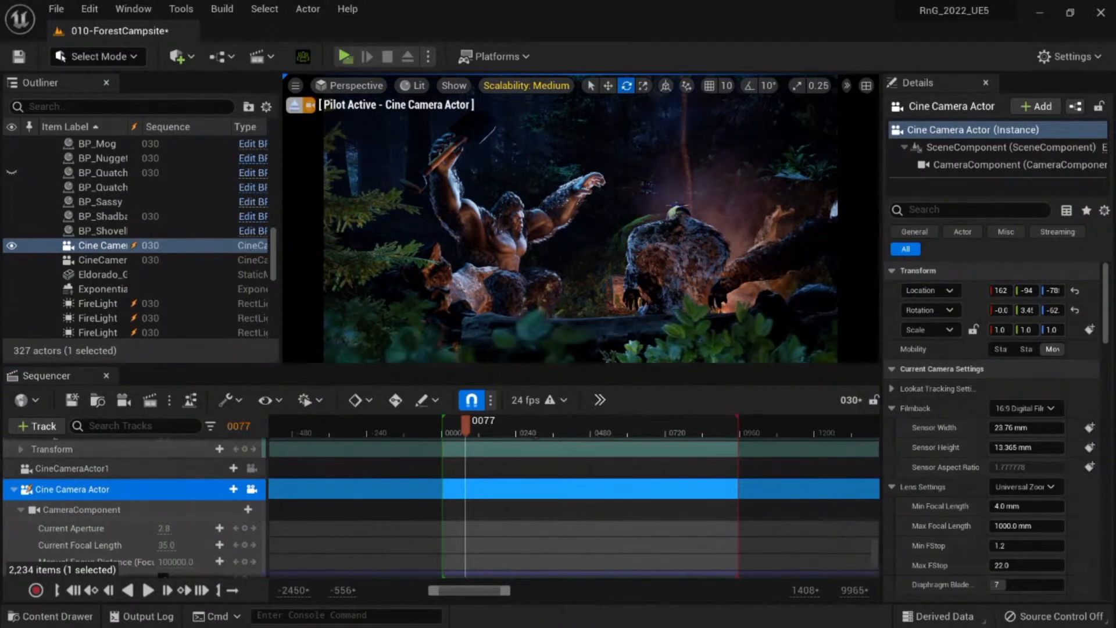
pyautogui.moveTo(581, 232); pyautogui.dragTo(611, 209)
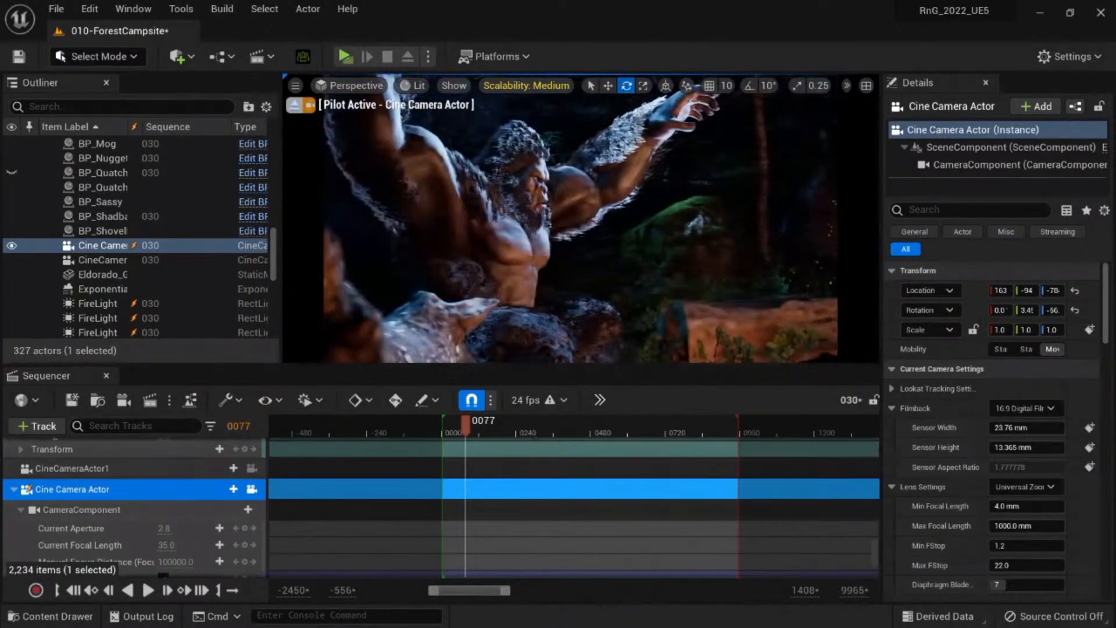
pyautogui.moveTo(535, 297); pyautogui.dragTo(520, 297)
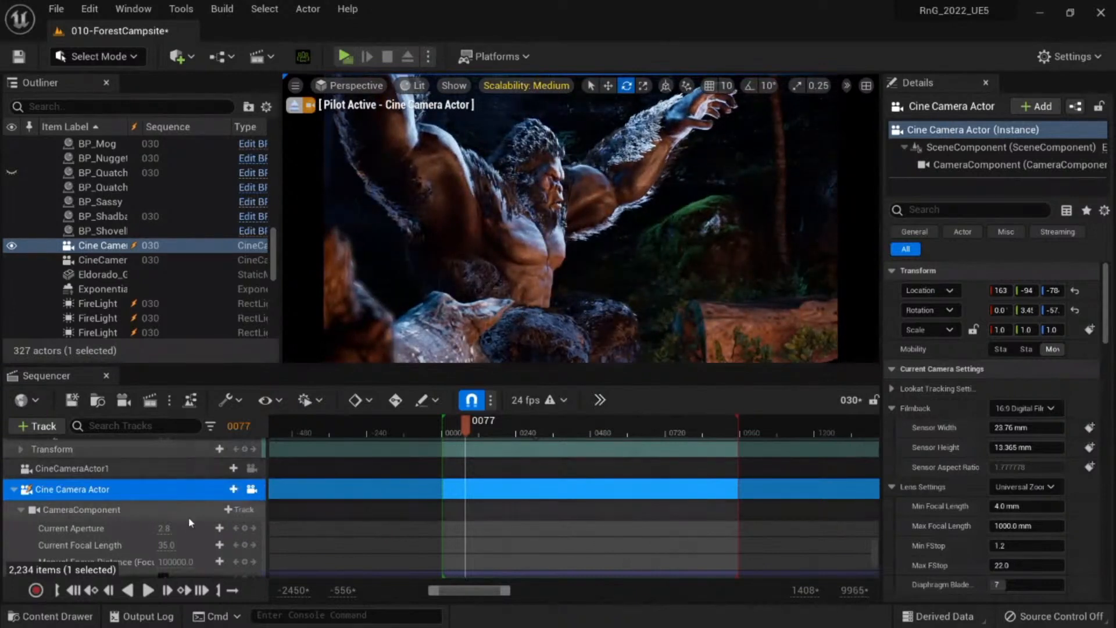
# Step: Keyframe the new camera's Transform at frame 77 and, reframed on the campfire group, at frame 193, and play the move
pyautogui.scroll(-2, 219, 522)
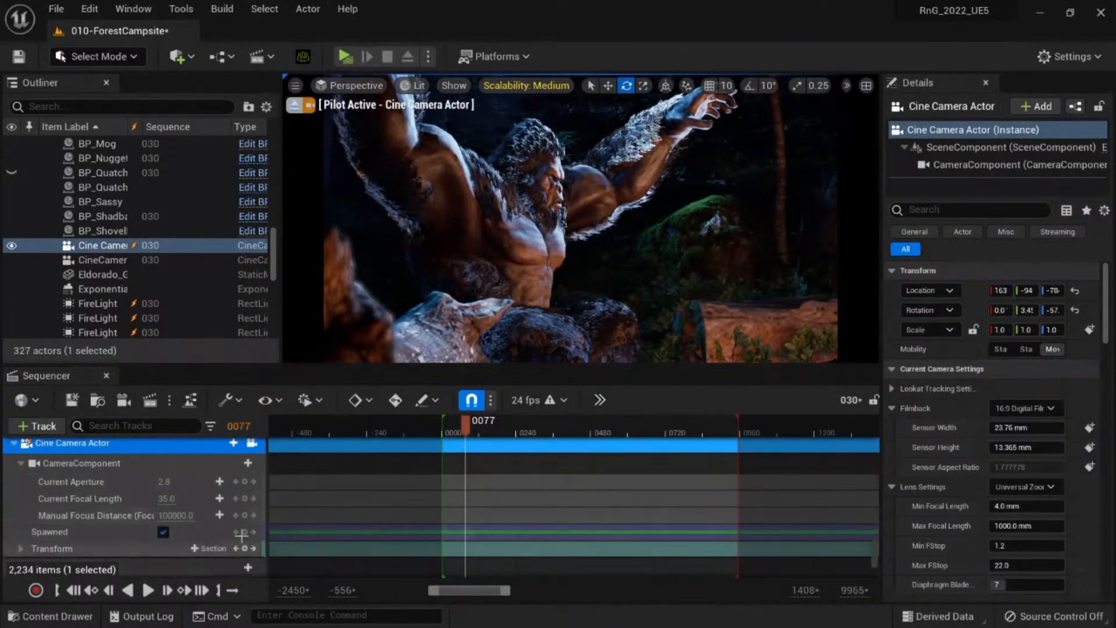
pyautogui.click(502, 434)
pyautogui.moveTo(561, 280); pyautogui.dragTo(508, 323, button='right')
pyautogui.click(245, 549)
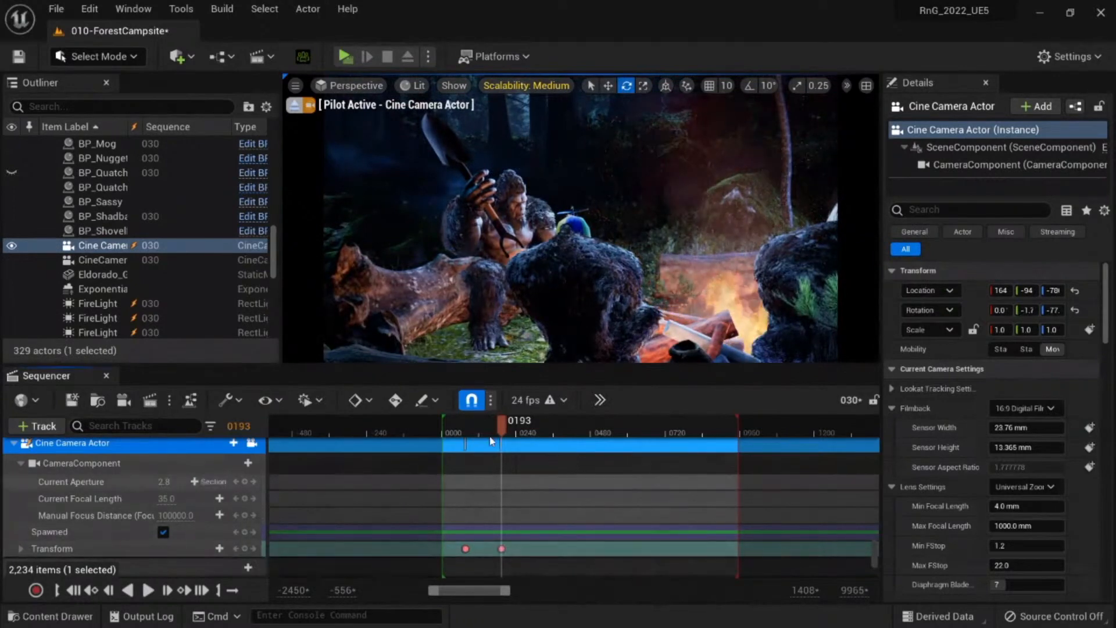
pyautogui.moveTo(503, 430); pyautogui.dragTo(471, 428)
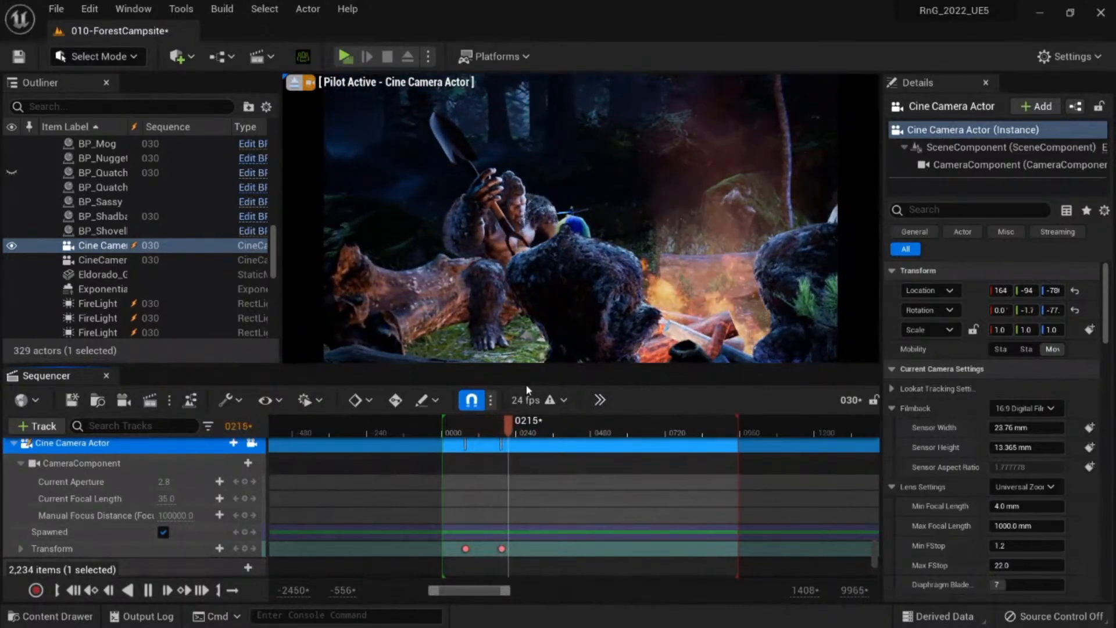
pyautogui.press('space')
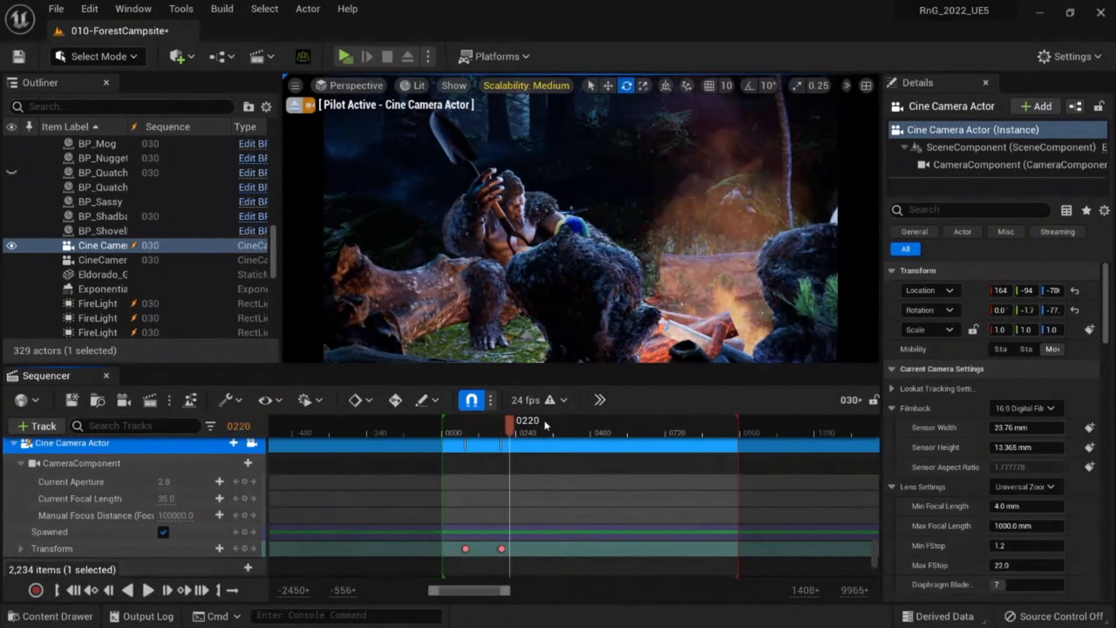
# Step: Assign the new Cine Camera Actor to the Shot_030 camera cut and view the cut at frame 219
pyautogui.click(13, 445)
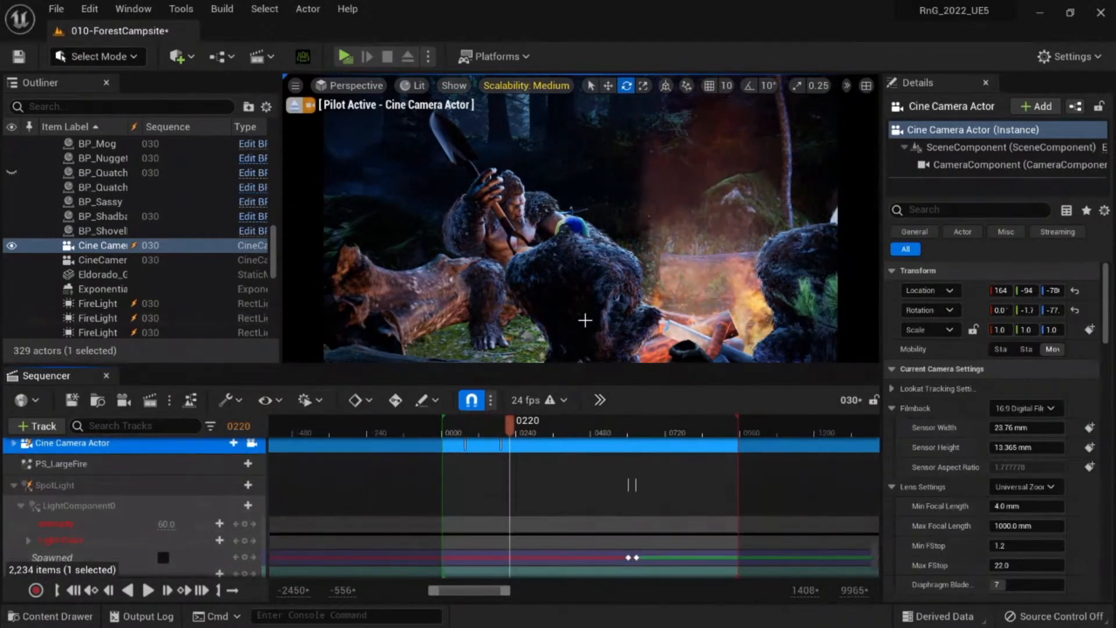
pyautogui.scroll(-10, 349, 486)
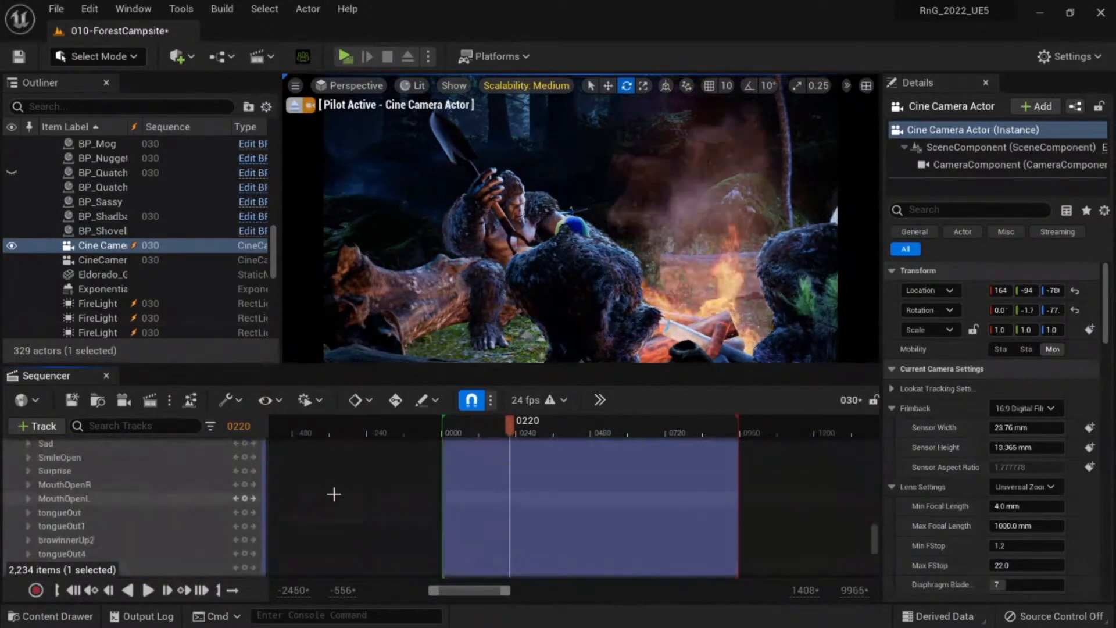
pyautogui.scroll(3, 336, 494)
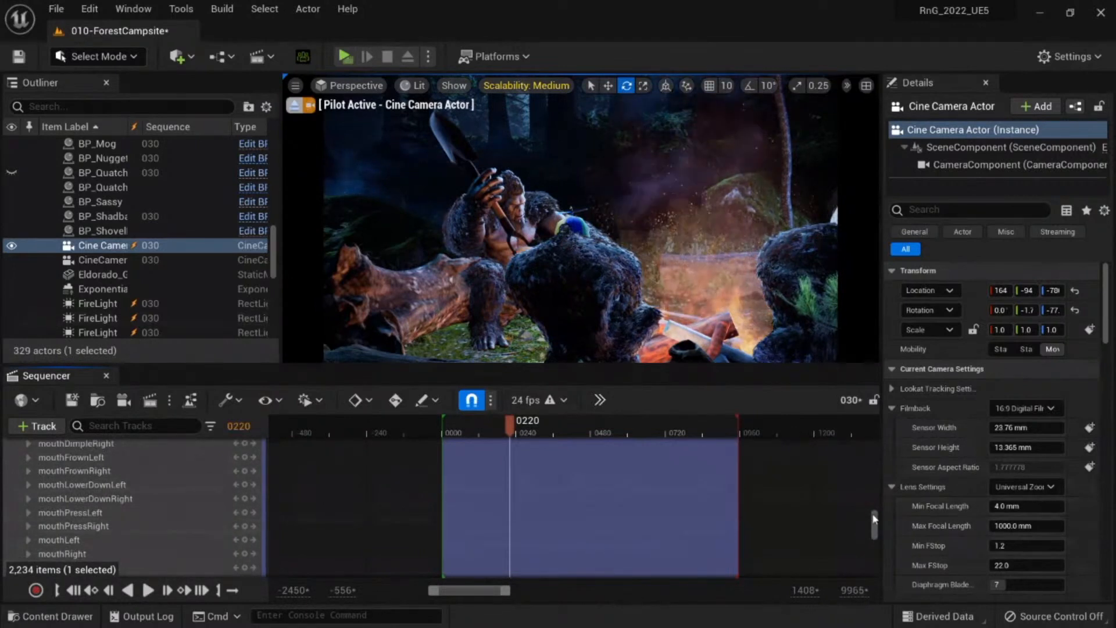
pyautogui.moveTo(874, 526); pyautogui.dragTo(876, 451)
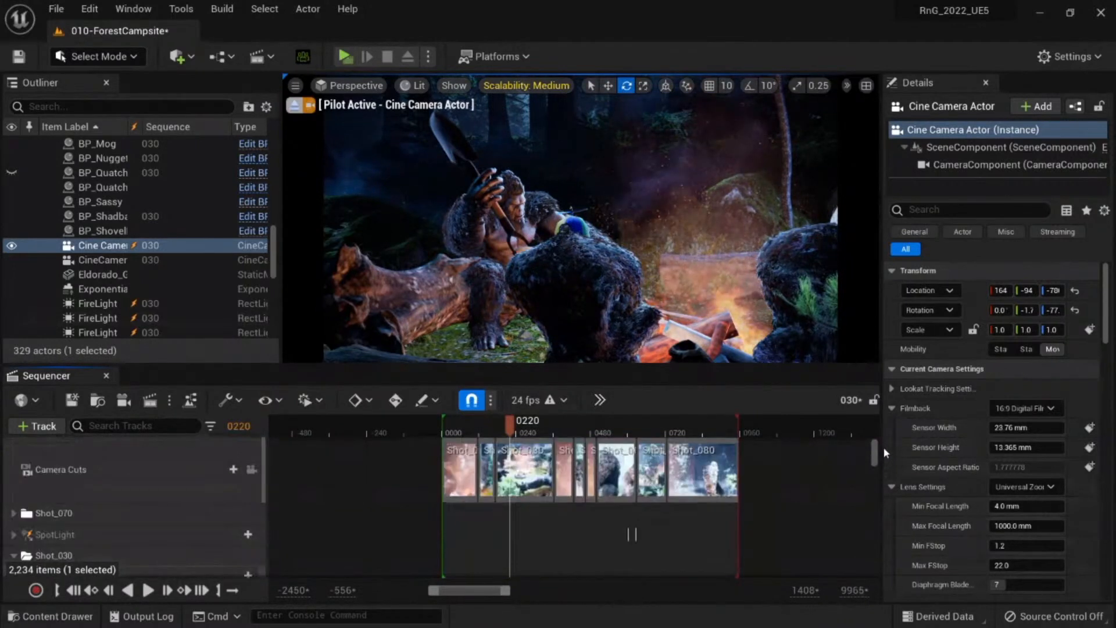
pyautogui.click(520, 435)
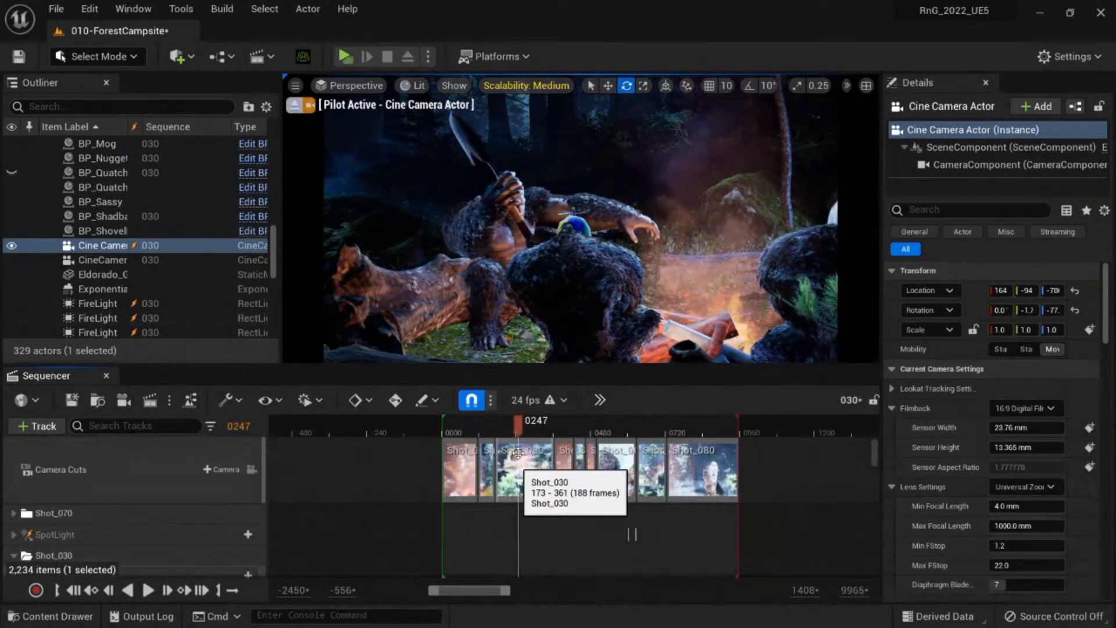
pyautogui.rightClick(515, 469)
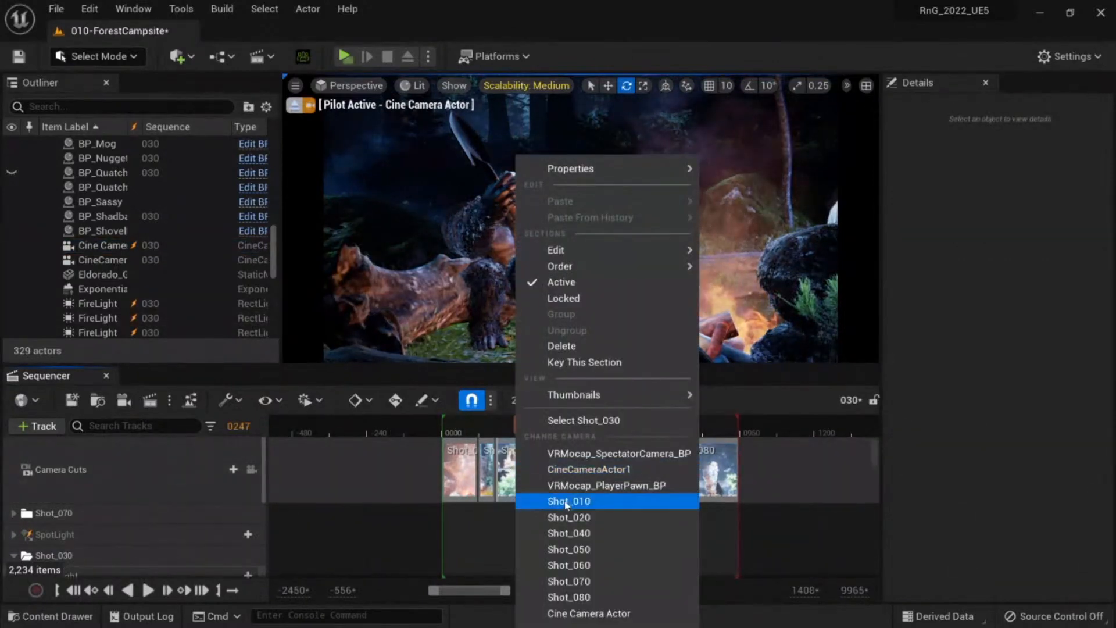
pyautogui.click(589, 615)
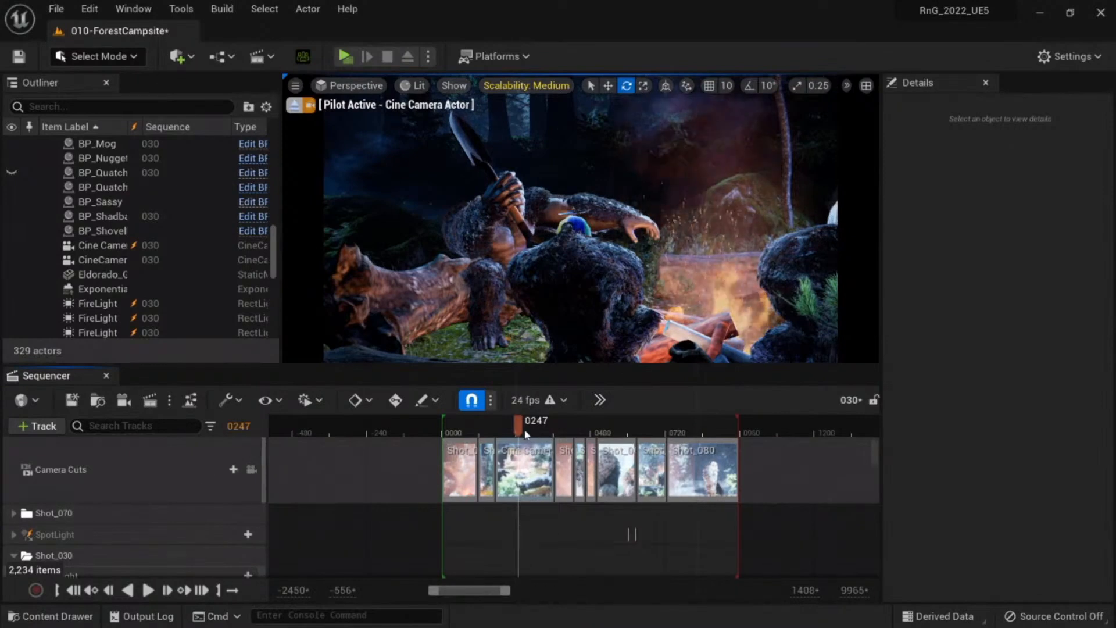
pyautogui.click(511, 424)
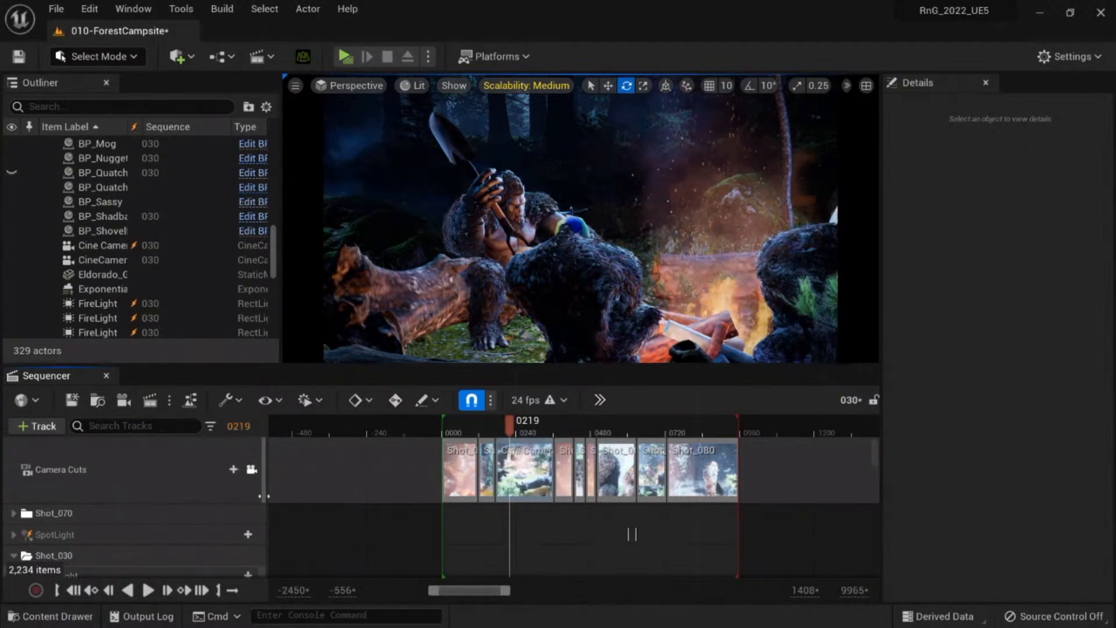
# Step: Unlock the viewport from the camera cuts, view the campsite from a free angle above the fire, and play the sequence
pyautogui.click(251, 470)
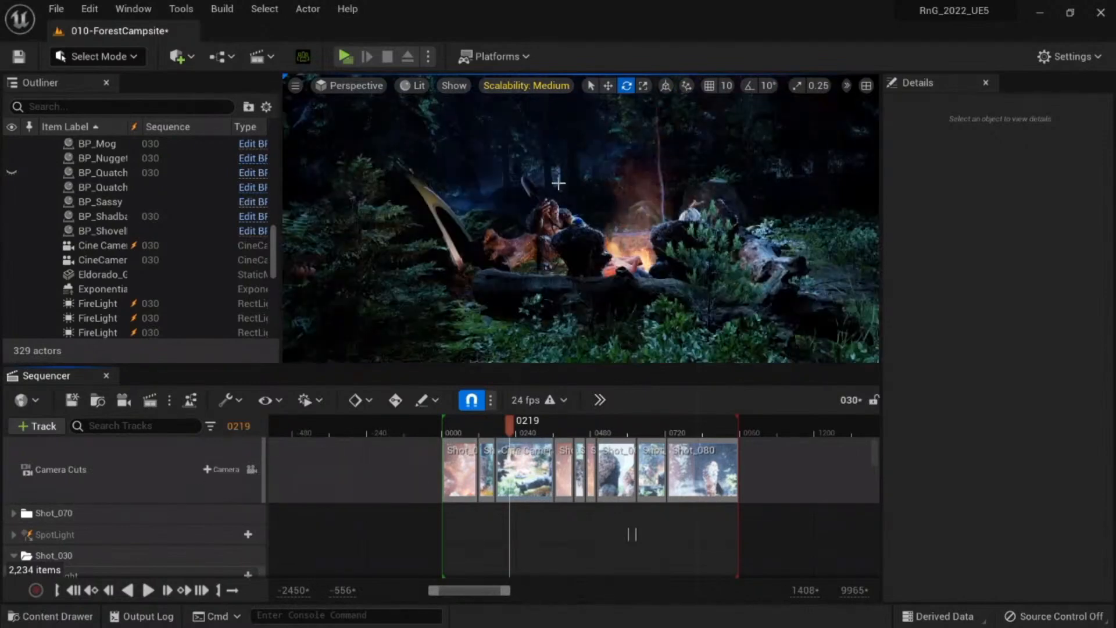
pyautogui.moveTo(482, 314); pyautogui.dragTo(482, 333, button='right')
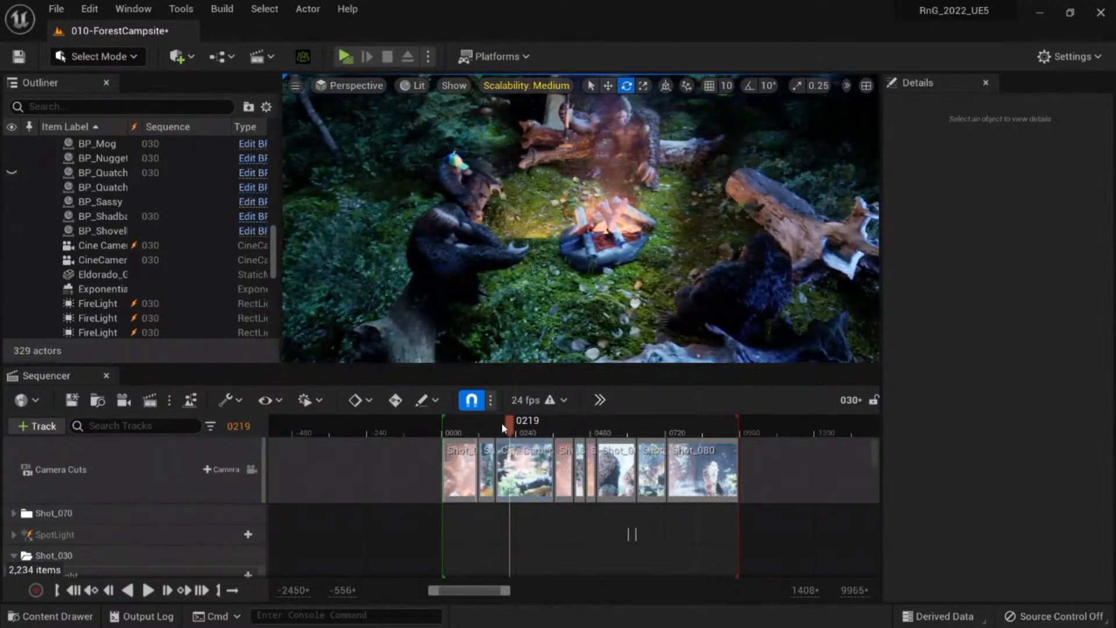
pyautogui.moveTo(460, 435); pyautogui.dragTo(448, 431)
pyautogui.press('space')
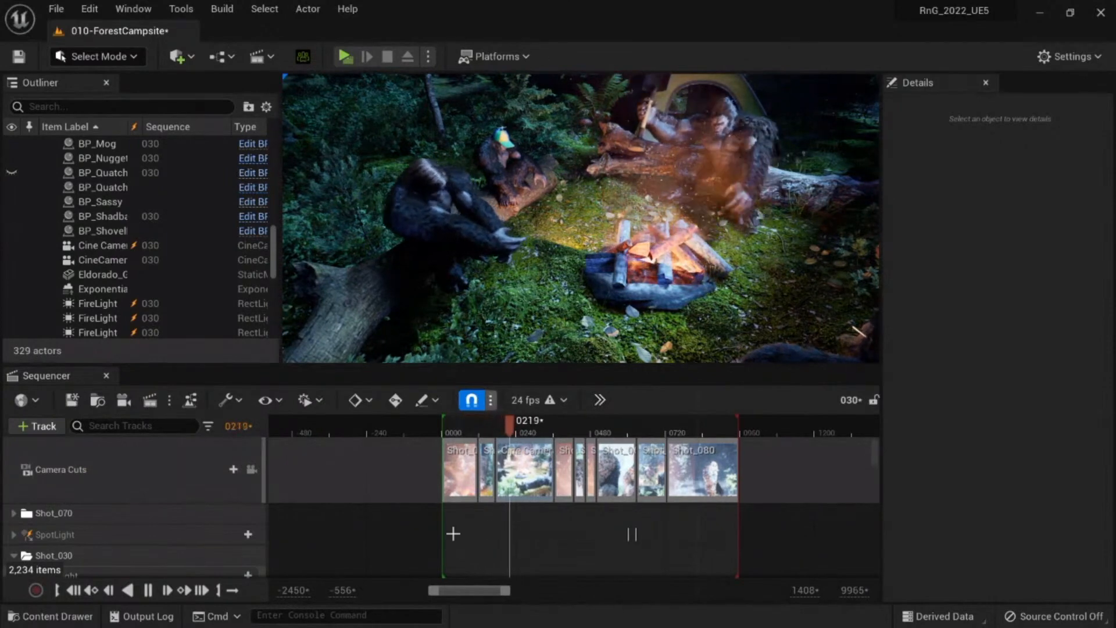
# Step: Bring up the Rect Light tracks with their Spawned keys and pause the playback at frame 282
pyautogui.scroll(-5, 36, 539)
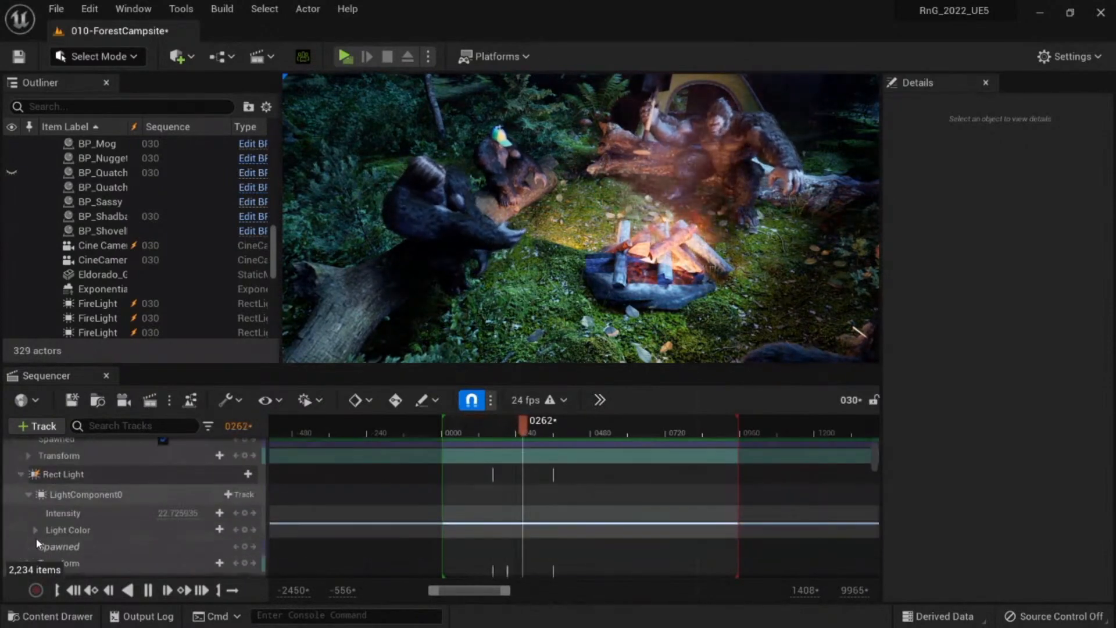
pyautogui.click(522, 427)
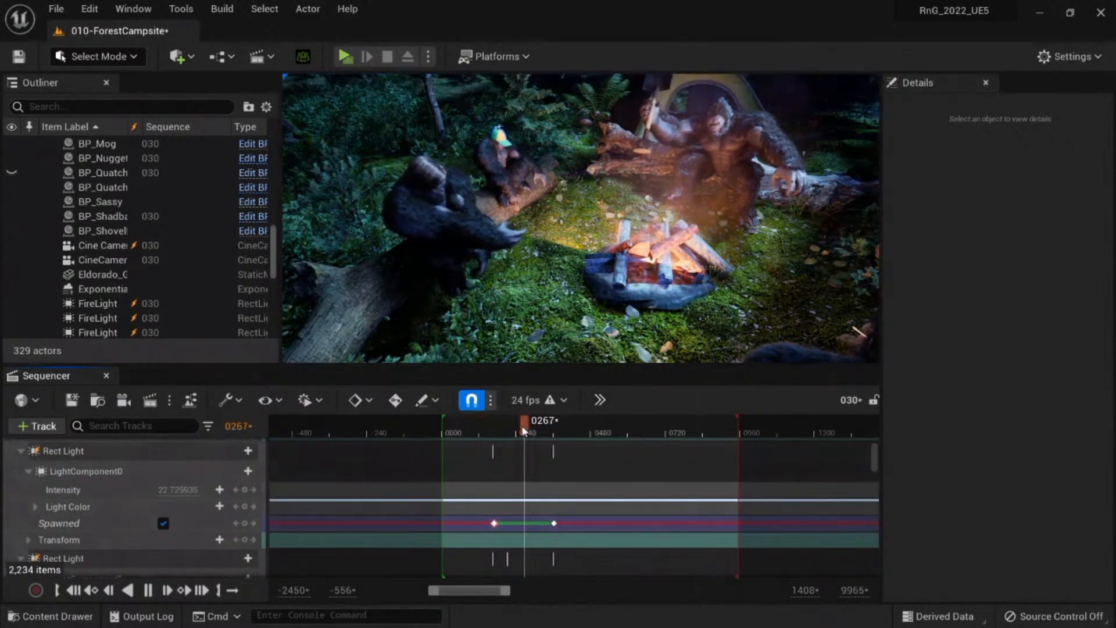
pyautogui.press('space')
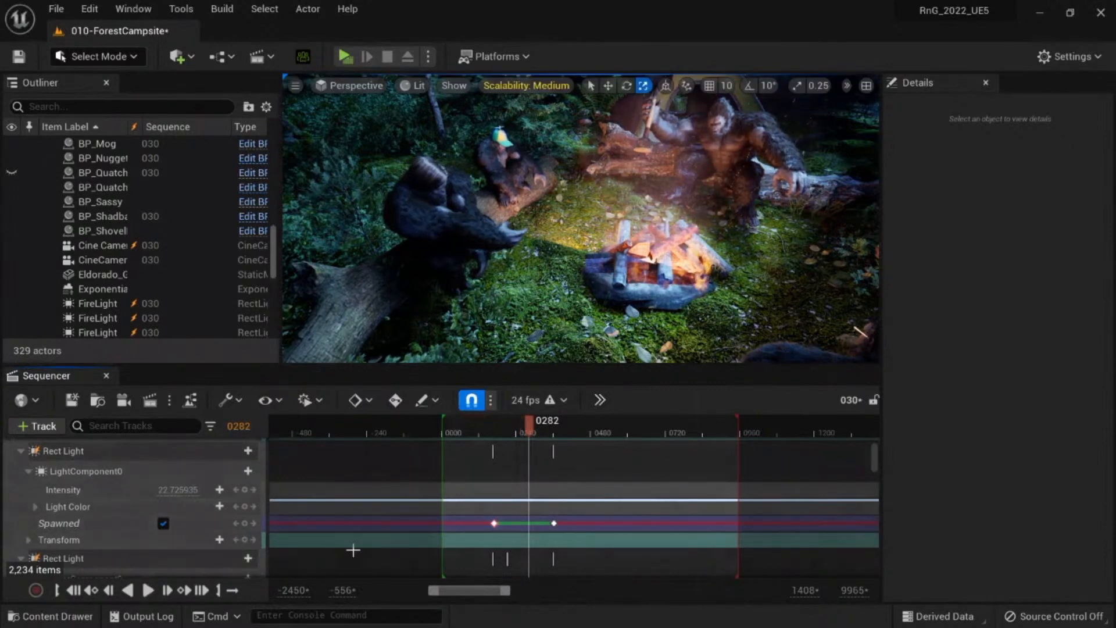
# Step: Find BP_Grat's animation and audio tracks, zoom in on their clips and move the playhead to frame 142
pyautogui.scroll(5, 90, 522)
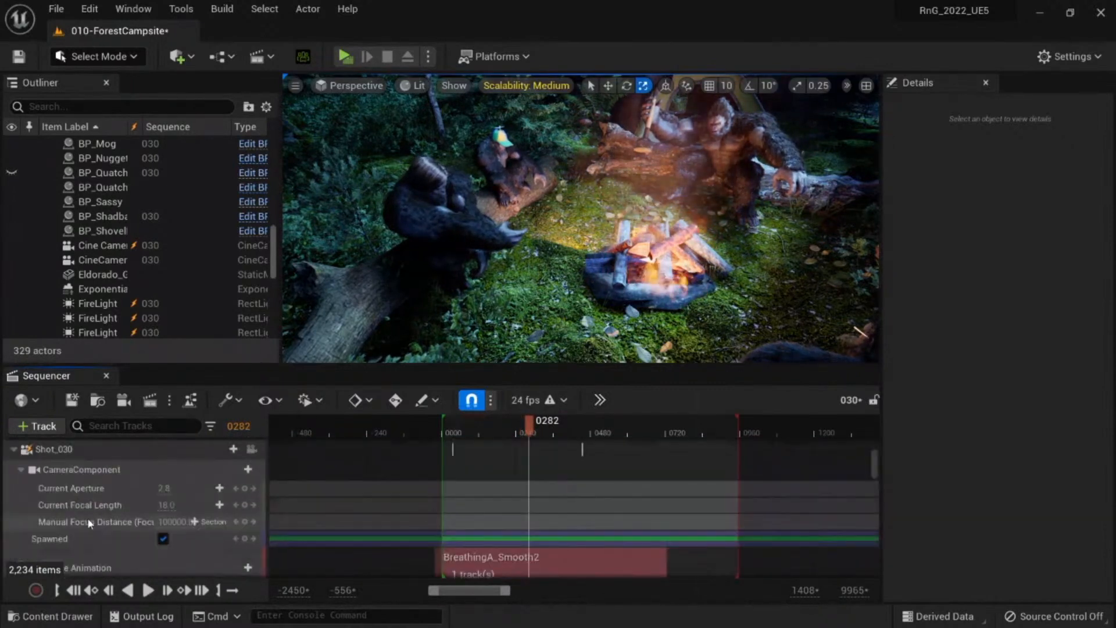
pyautogui.scroll(-5, 87, 518)
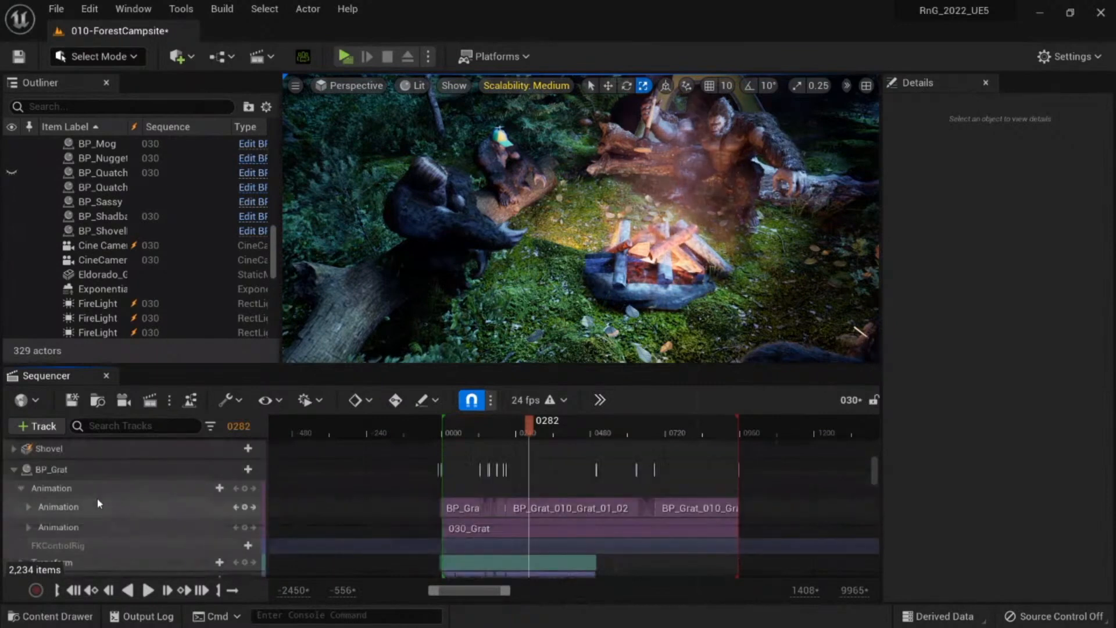
pyautogui.scroll(1, 97, 501)
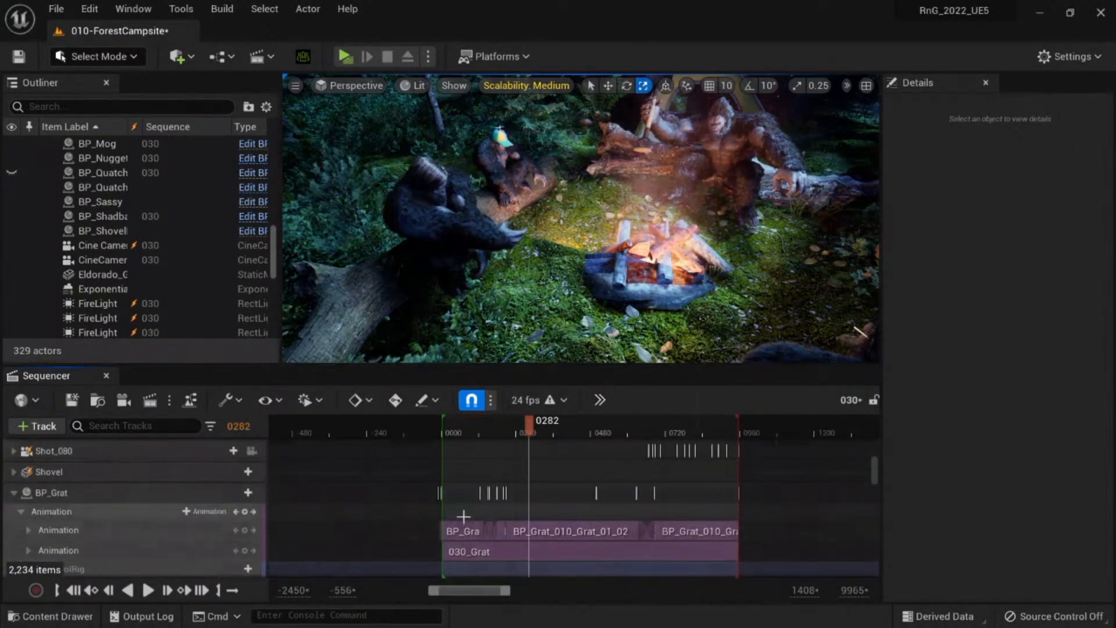
pyautogui.scroll(-2, 459, 518)
pyautogui.keyDown('ctrl'); pyautogui.scroll(5, 459, 485); pyautogui.keyUp('ctrl')
pyautogui.keyDown('ctrl'); pyautogui.scroll(3, 459, 485); pyautogui.keyUp('ctrl')
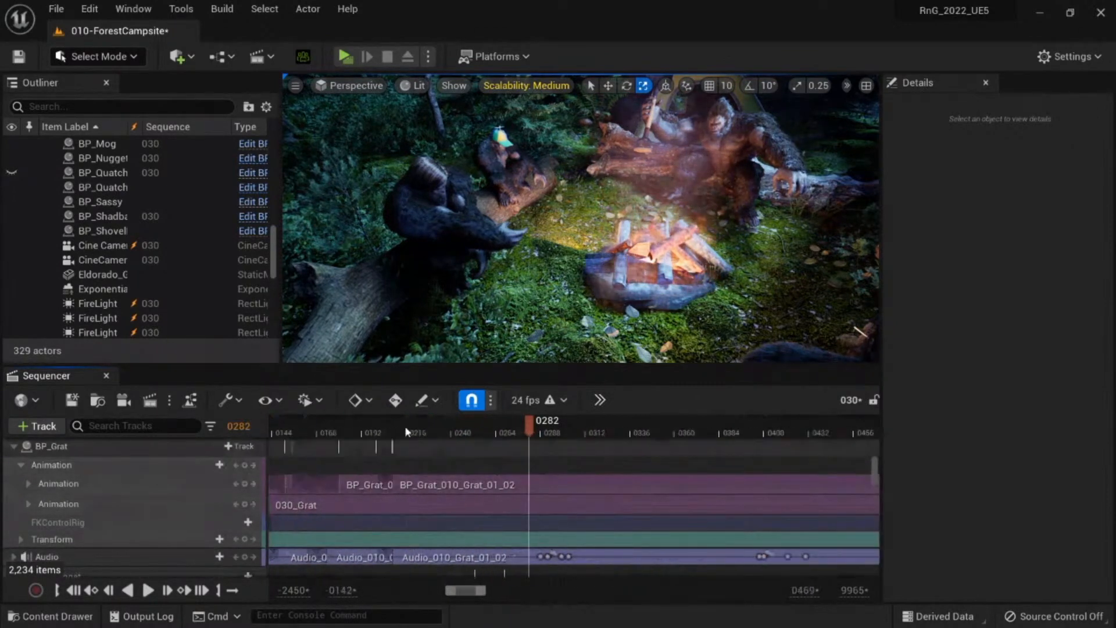
pyautogui.moveTo(395, 424); pyautogui.dragTo(201, 463)
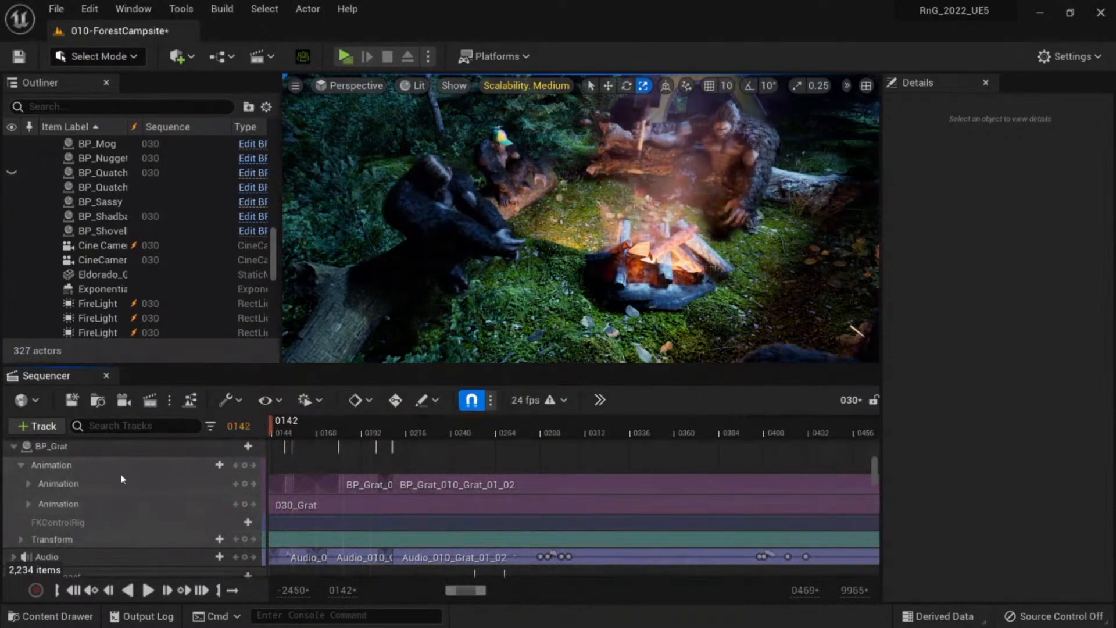
pyautogui.moveTo(458, 592); pyautogui.dragTo(482, 590)
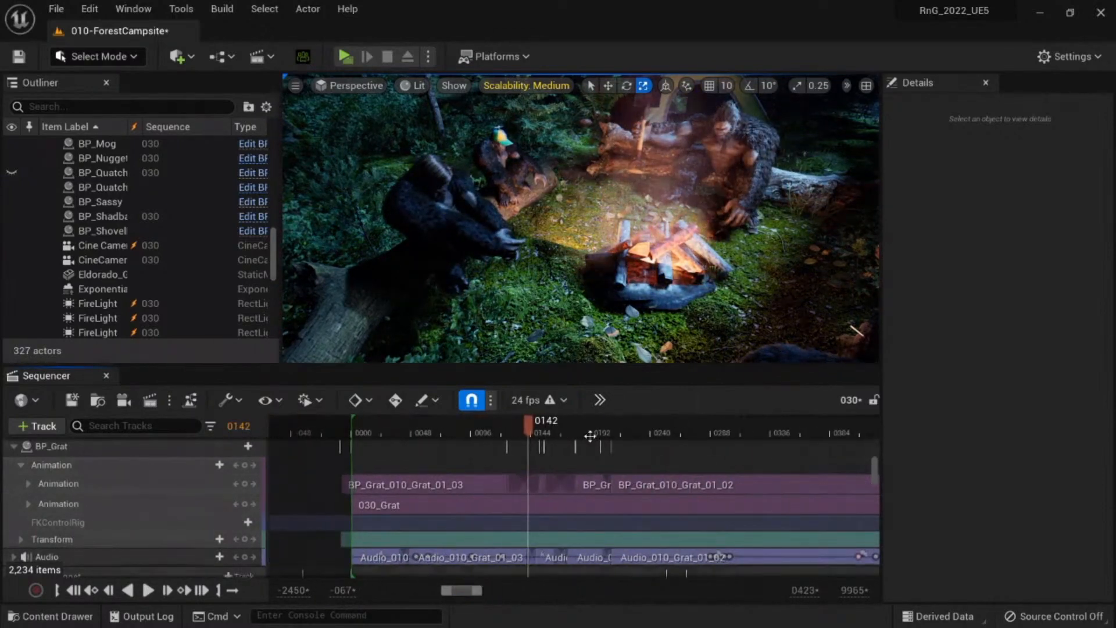
# Step: Select BP_Grat and deactivate the 030_Grat section on its animation track
pyautogui.rightClick(68, 445)
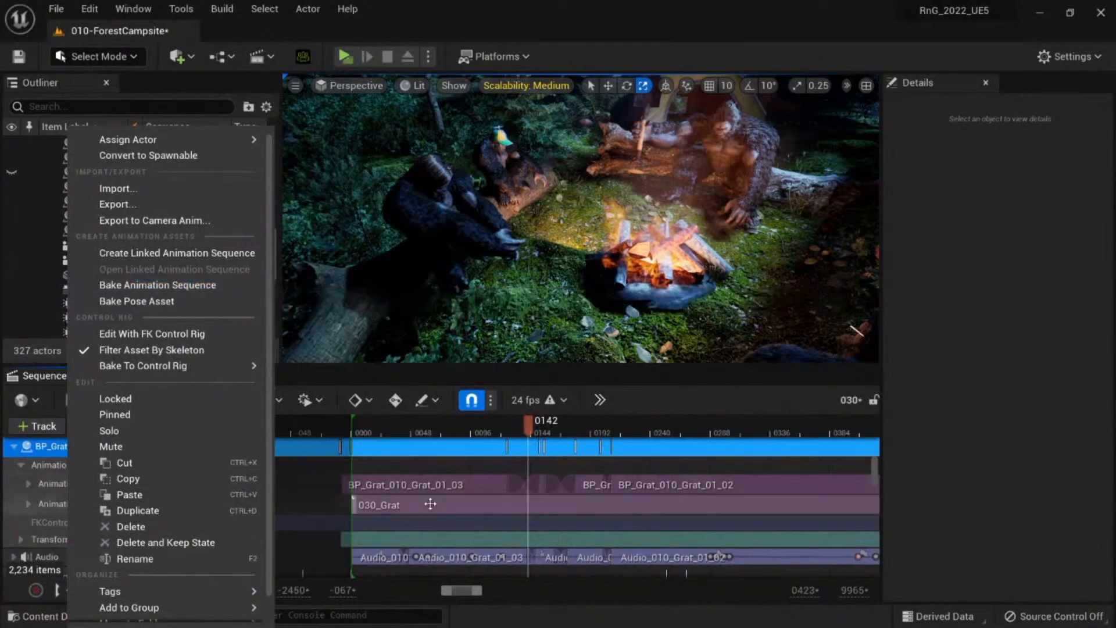
pyautogui.click(533, 463)
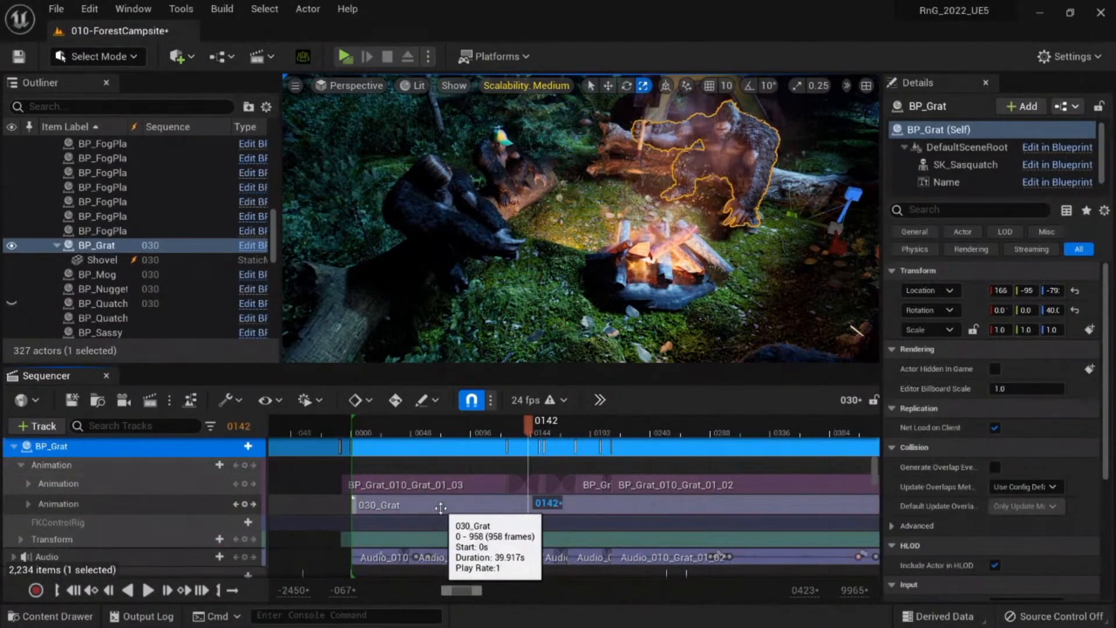
pyautogui.rightClick(441, 507)
pyautogui.click(540, 252)
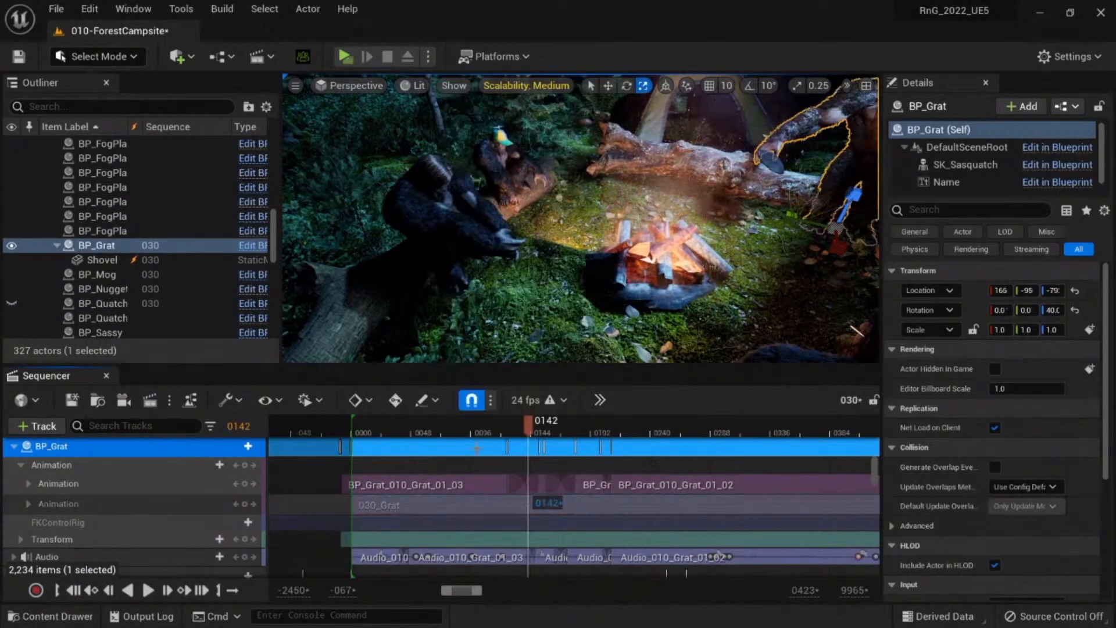
# Step: With the playhead at frame 118, slide the BP_Grat_010_Grat_01_03 clip well before the sequence start and back towards frame 0
pyautogui.moveTo(534, 423); pyautogui.dragTo(499, 433)
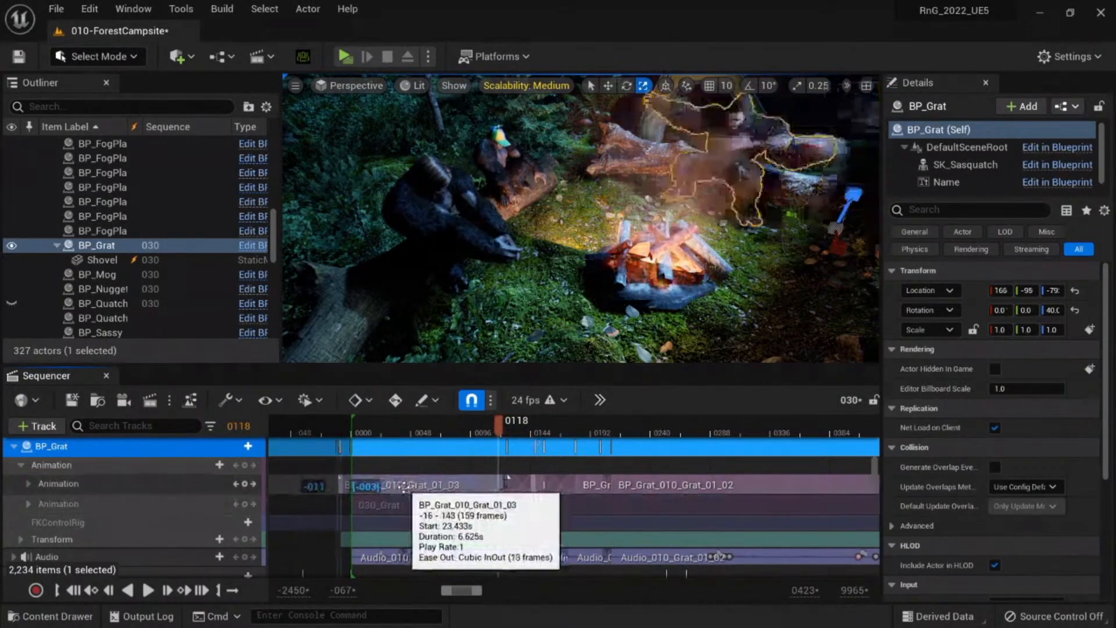
pyautogui.moveTo(395, 490); pyautogui.dragTo(362, 491)
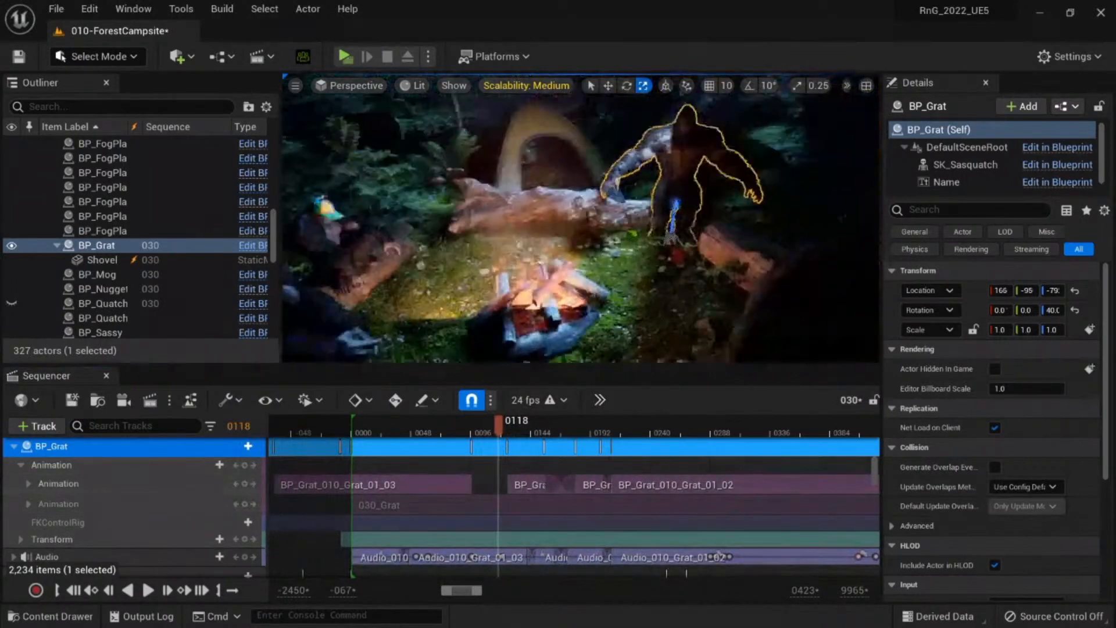
pyautogui.moveTo(396, 484); pyautogui.dragTo(440, 482)
pyautogui.scroll(-1, 437, 517)
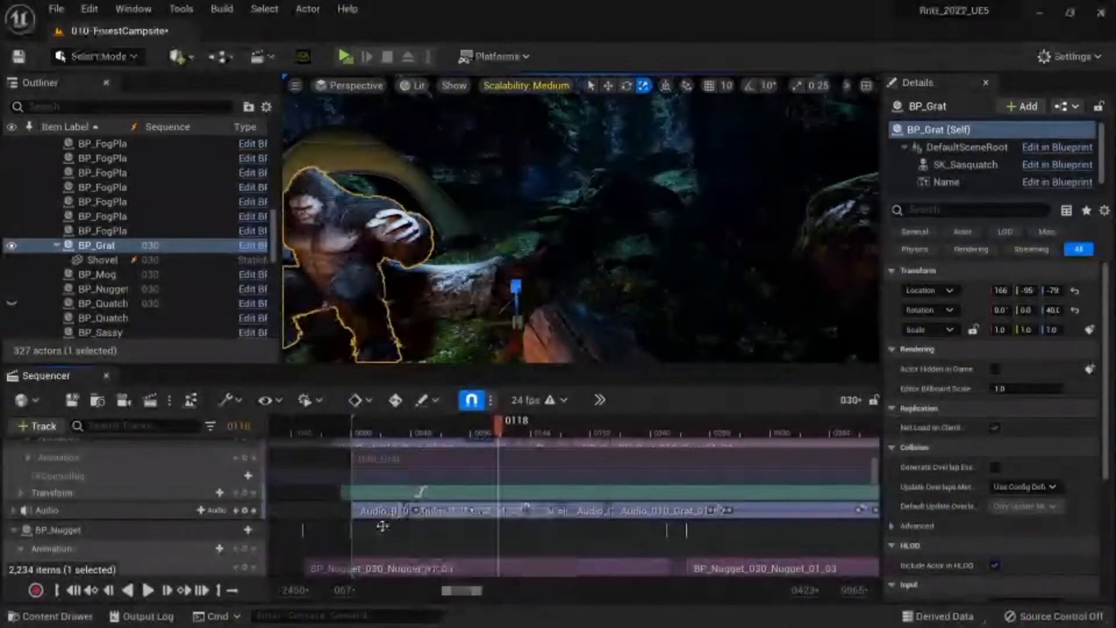
pyautogui.scroll(3, 410, 546)
pyautogui.scroll(-1, 401, 560)
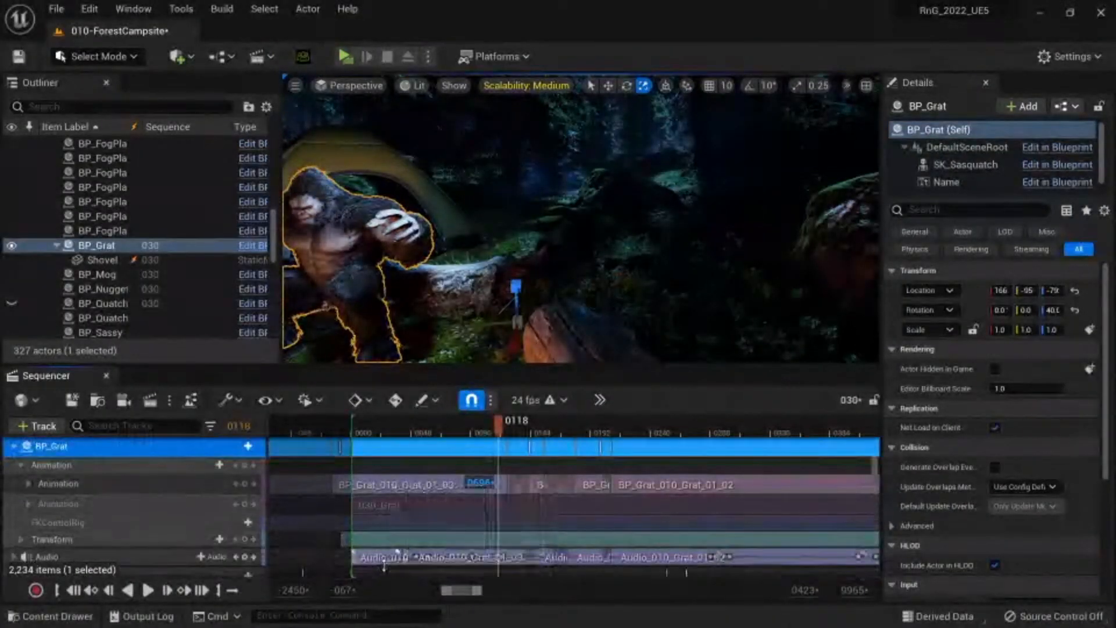
# Step: Try shifting BP_Grat's first animation and audio clips slightly later, scrub to frame 158, and undo the shift
pyautogui.click(375, 559)
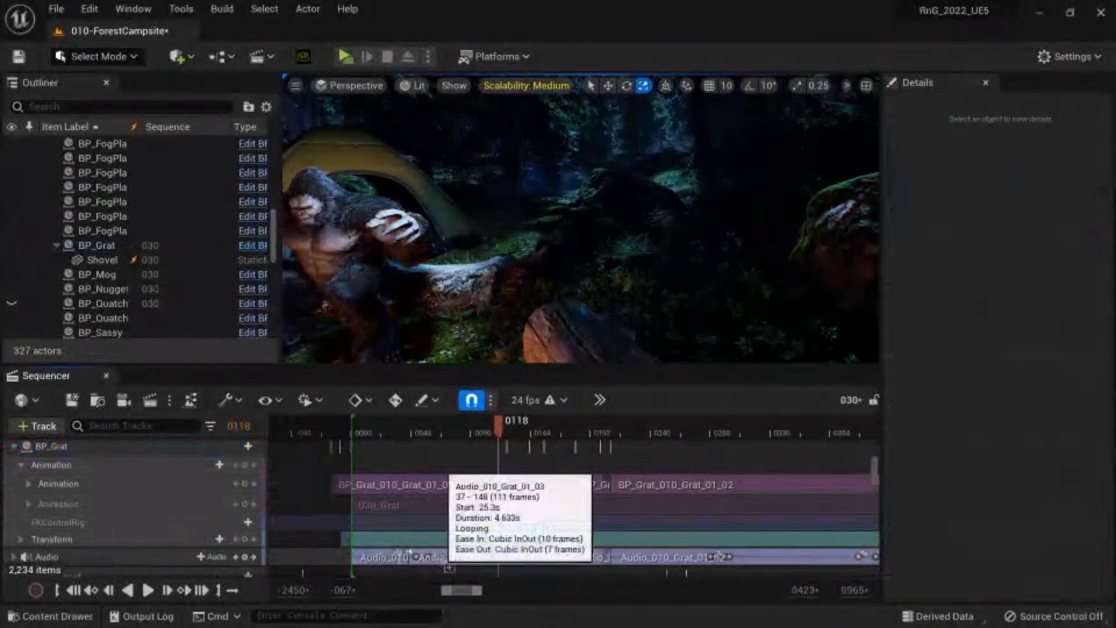
pyautogui.click(418, 485)
pyautogui.moveTo(422, 486)
pyautogui.mouseDown()
pyautogui.moveTo(361, 487)
pyautogui.moveTo(487, 486)
pyautogui.moveTo(389, 486)
pyautogui.moveTo(435, 482)
pyautogui.mouseUp()
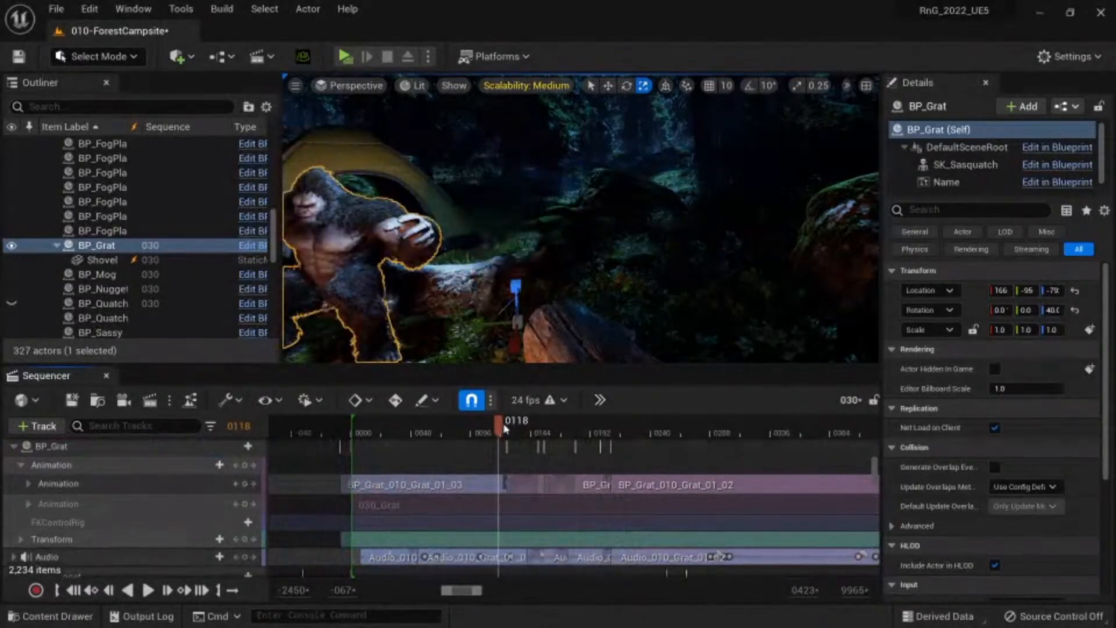
pyautogui.moveTo(505, 428); pyautogui.dragTo(551, 448)
pyautogui.hotkey('ctrl', 'z')
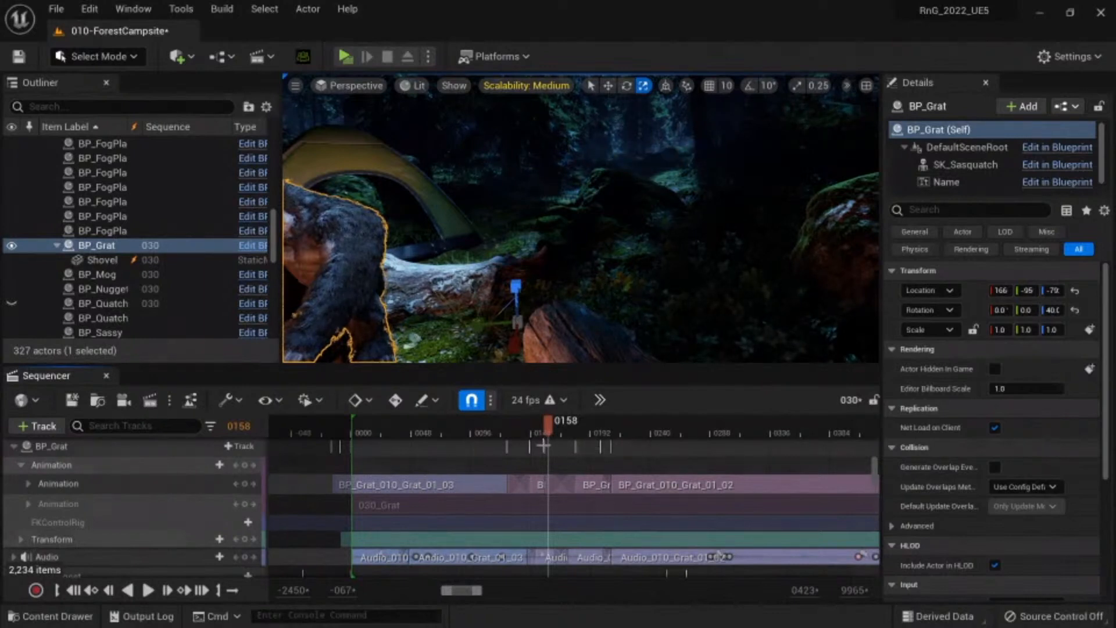
# Step: Scrub to frame 143 and undo the latest move of BP_Grat's clips
pyautogui.moveTo(497, 433); pyautogui.dragTo(529, 435)
pyautogui.scroll(-10, 486, 487)
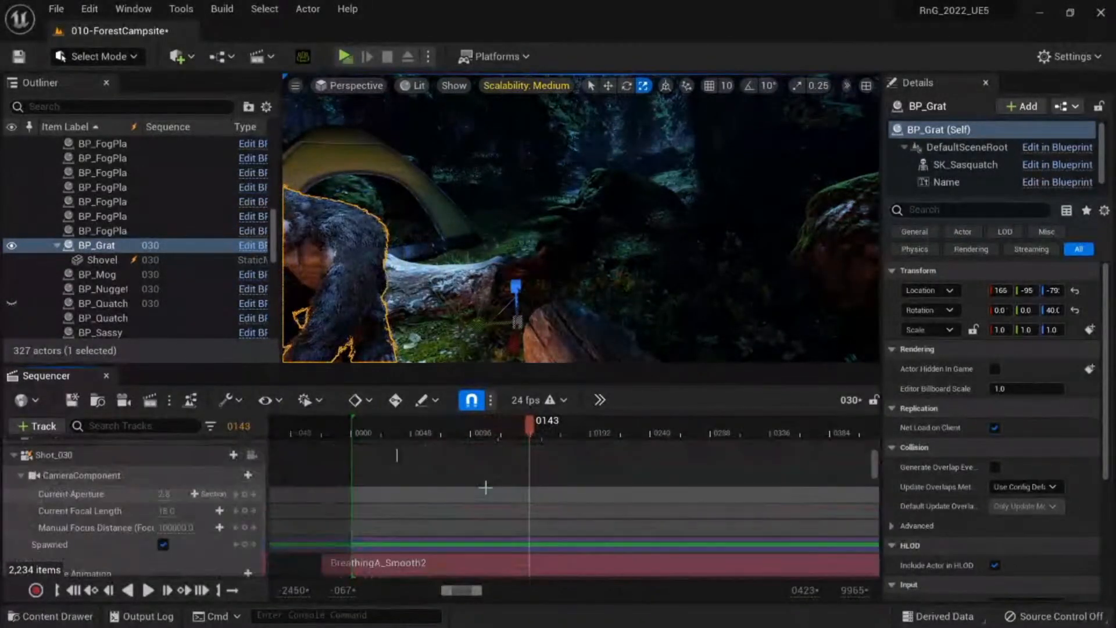
pyautogui.scroll(-3, 498, 490)
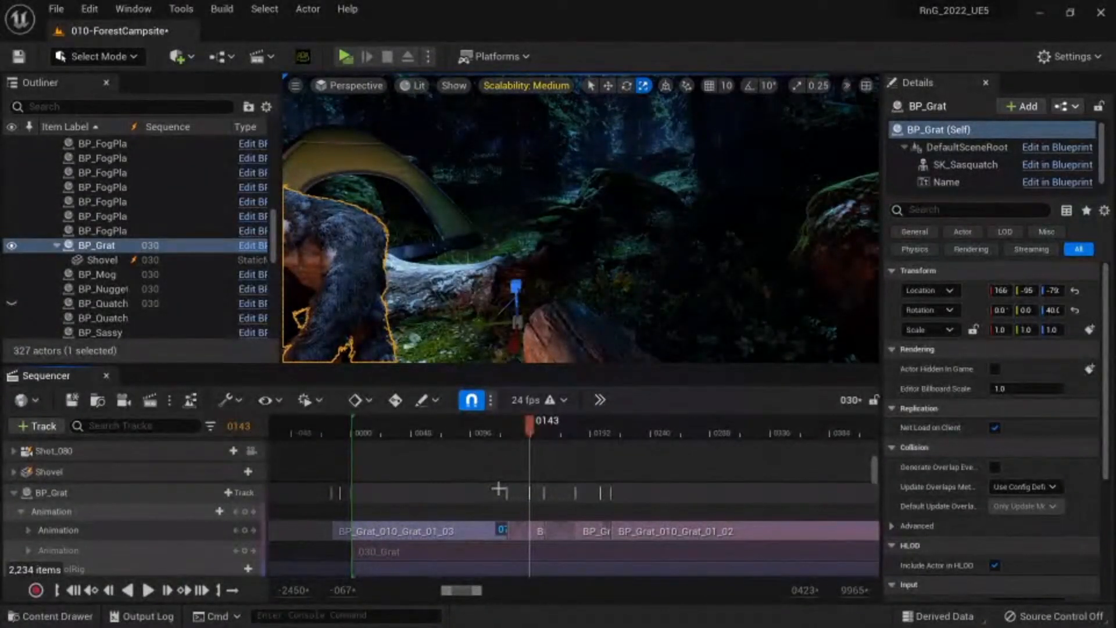
pyautogui.scroll(-2, 477, 489)
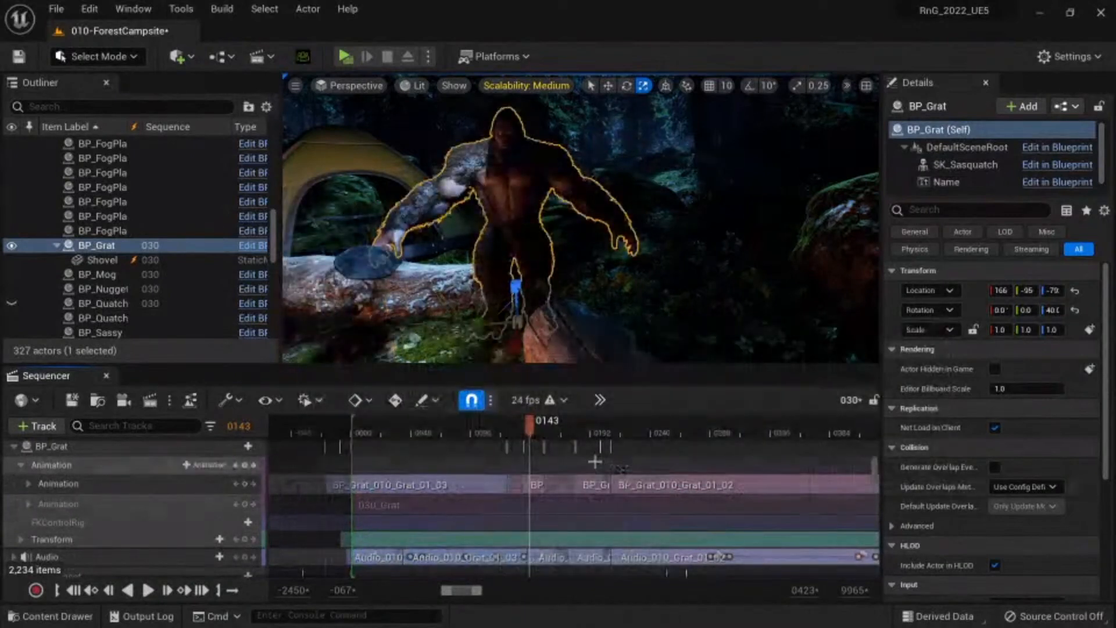
pyautogui.hotkey('ctrl', 'z')
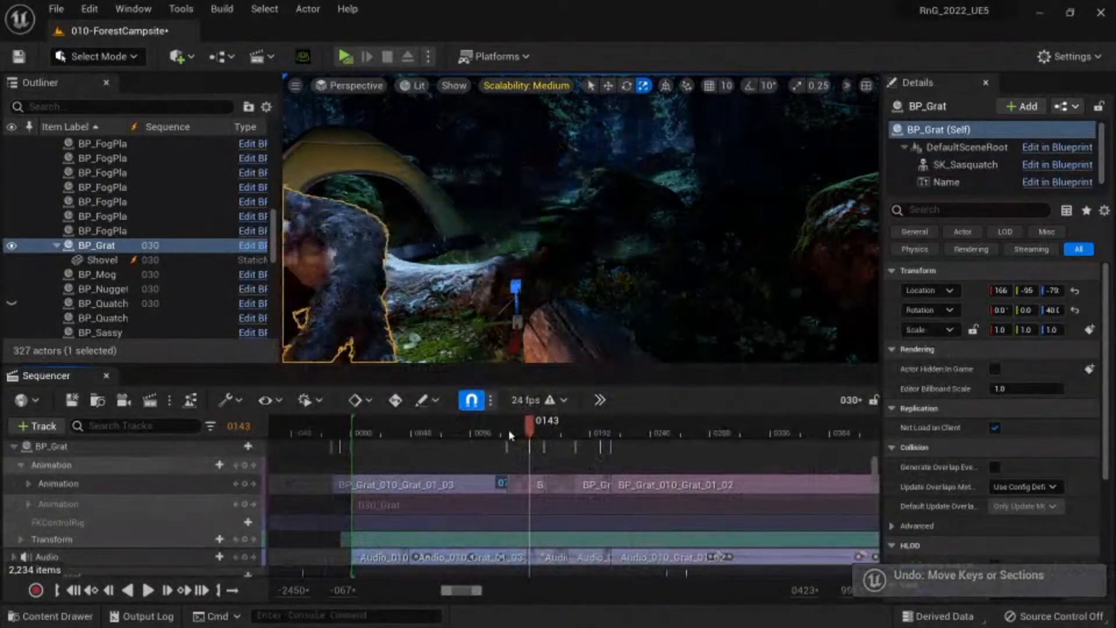
# Step: Lock the viewport to the camera cuts, play the sequence from frame 5, and pause at frame 112
pyautogui.click(487, 437)
pyautogui.moveTo(487, 438); pyautogui.dragTo(483, 438)
pyautogui.scroll(15, 215, 494)
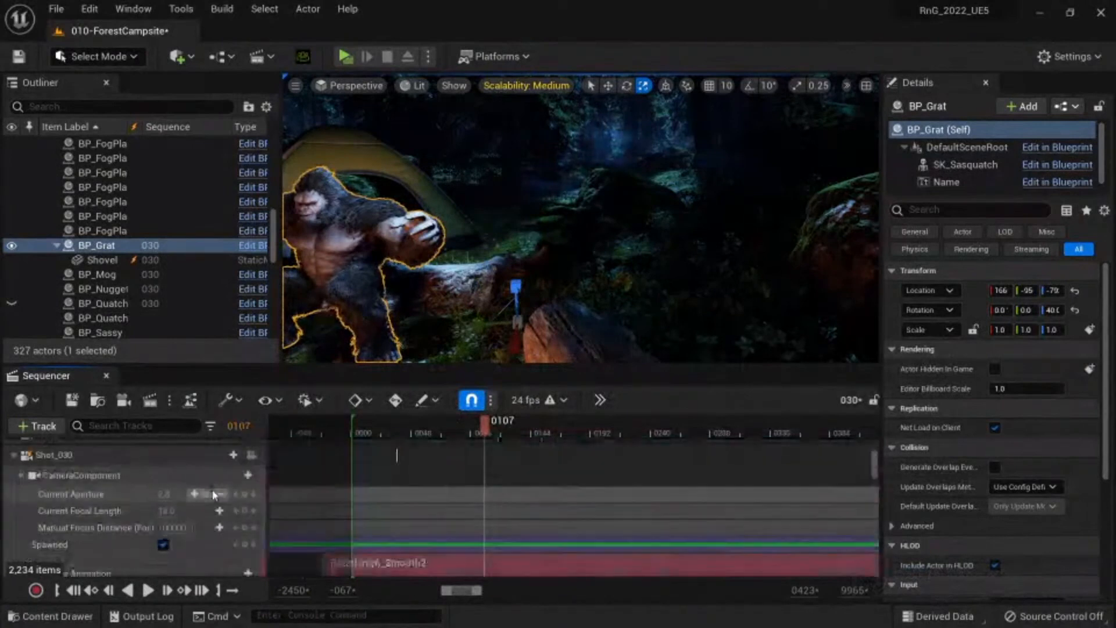
pyautogui.scroll(10, 214, 494)
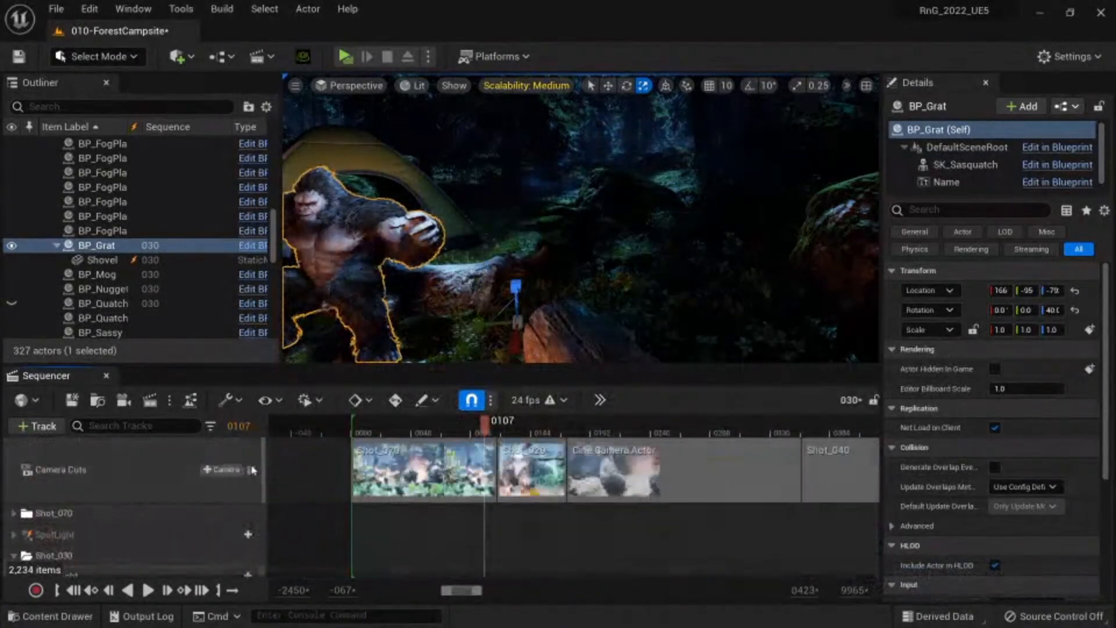
pyautogui.click(251, 469)
pyautogui.moveTo(366, 429); pyautogui.dragTo(359, 430)
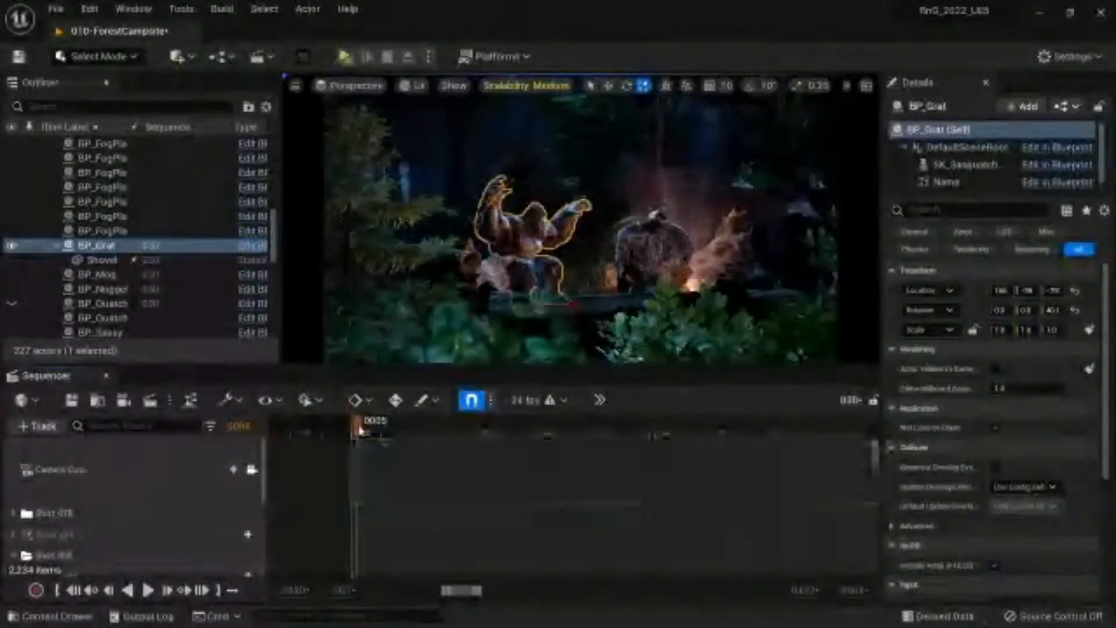
pyautogui.press('space')
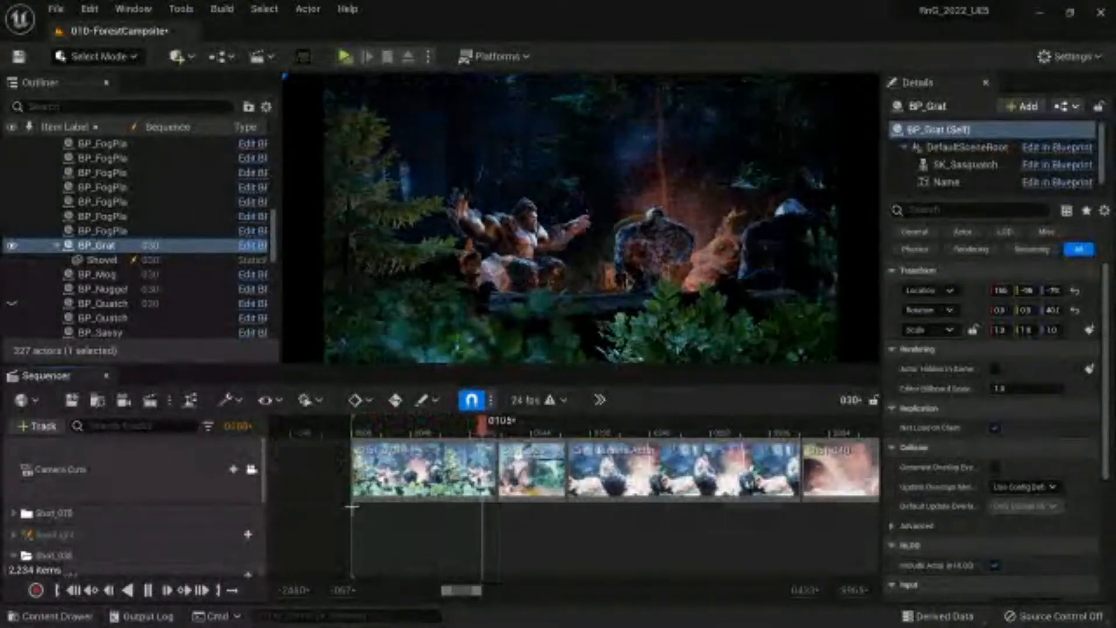
pyautogui.press('space')
# Step: Assign the close-up camera facing BP_Grat to the first camera cut and play from frame 10 to frame 193
pyautogui.rightClick(405, 476)
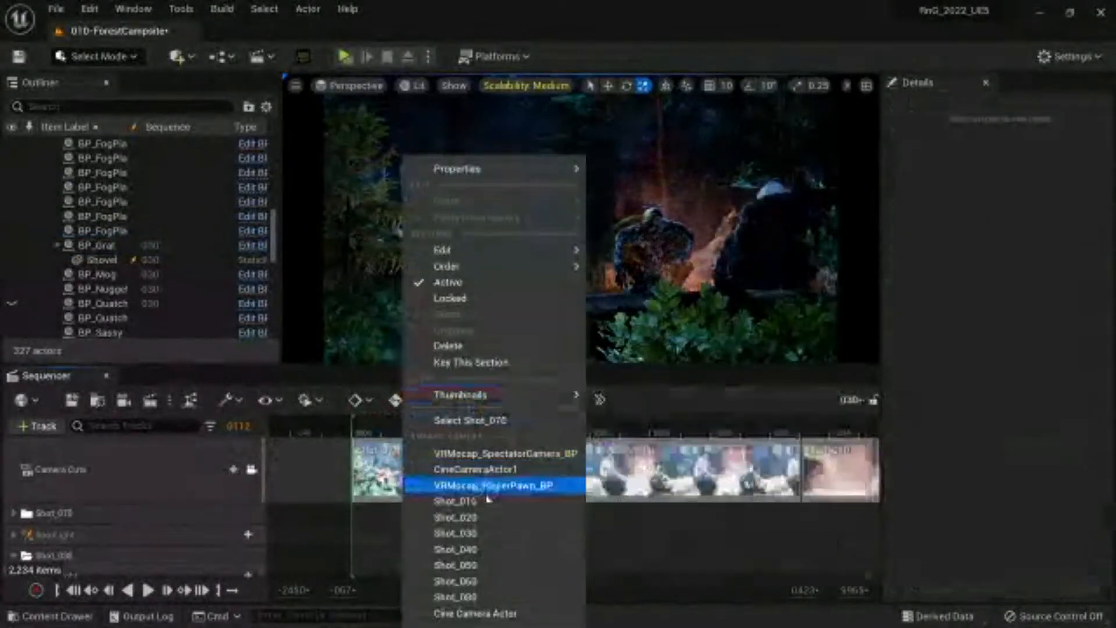
pyautogui.click(477, 486)
pyautogui.click(369, 435)
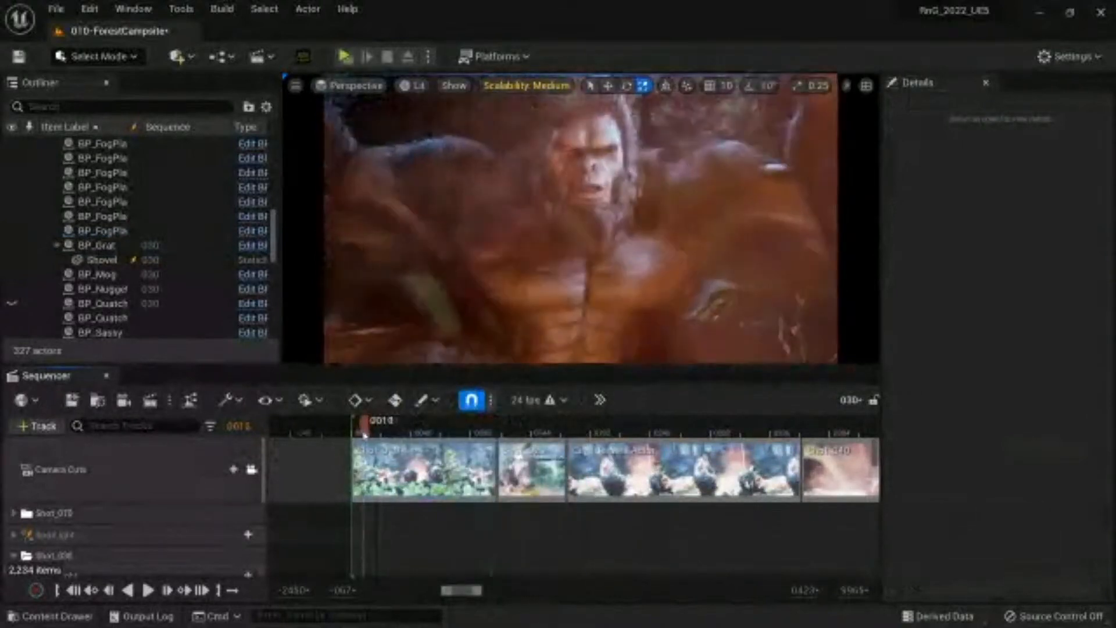
pyautogui.press('space')
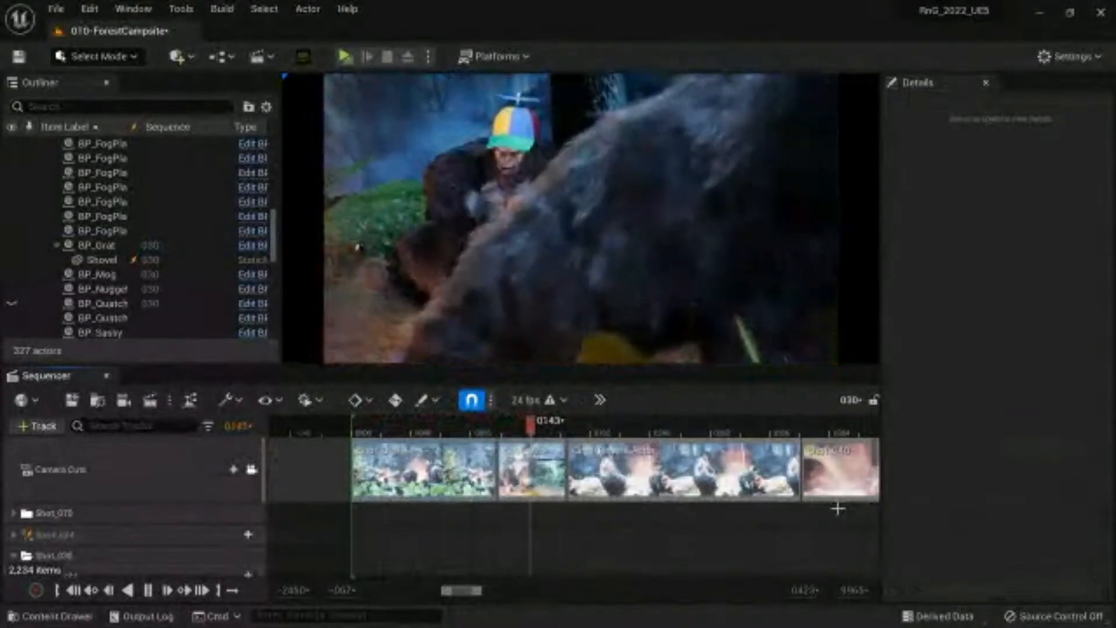
pyautogui.press('space')
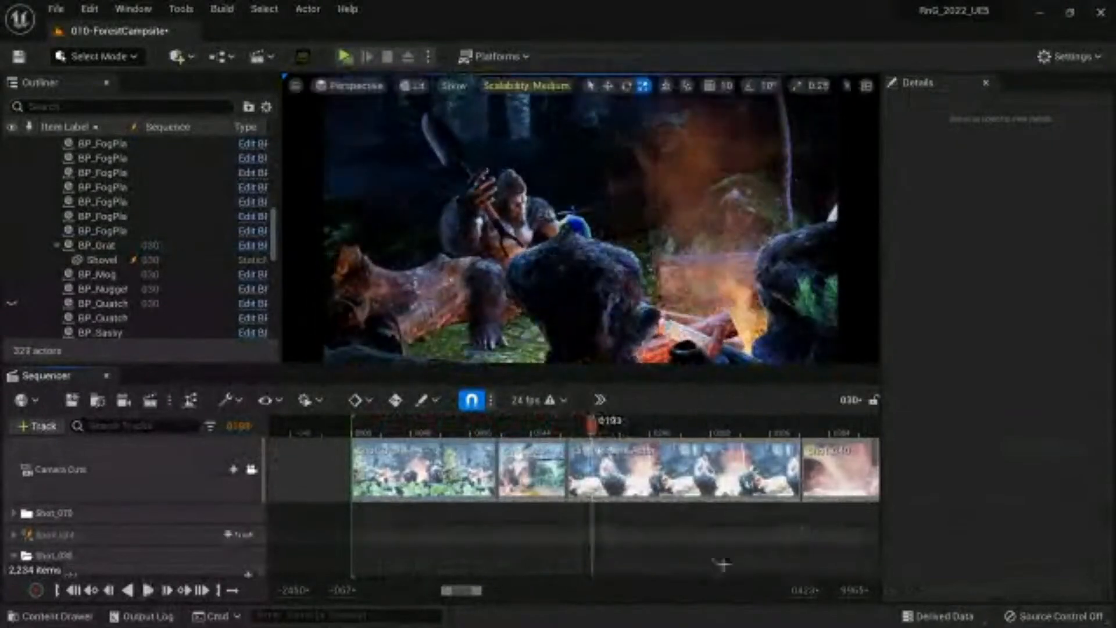
# Step: At frame 142, select BP_Grat in the viewport and add its SK_Sasquatch component as a track
pyautogui.click(518, 430)
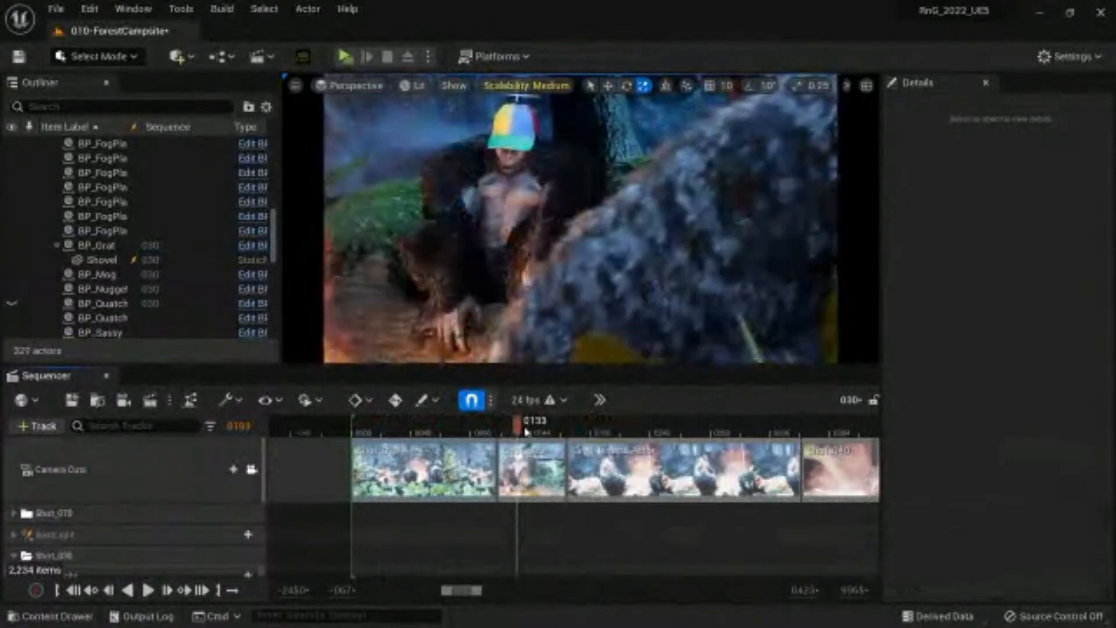
pyautogui.click(531, 432)
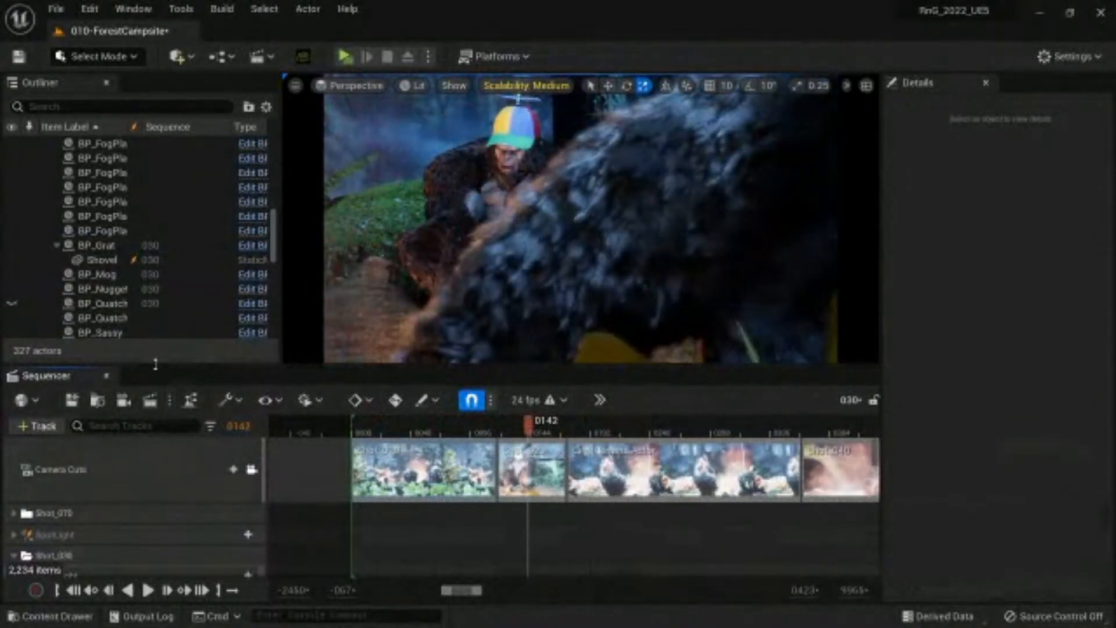
pyautogui.moveTo(156, 363); pyautogui.dragTo(155, 351)
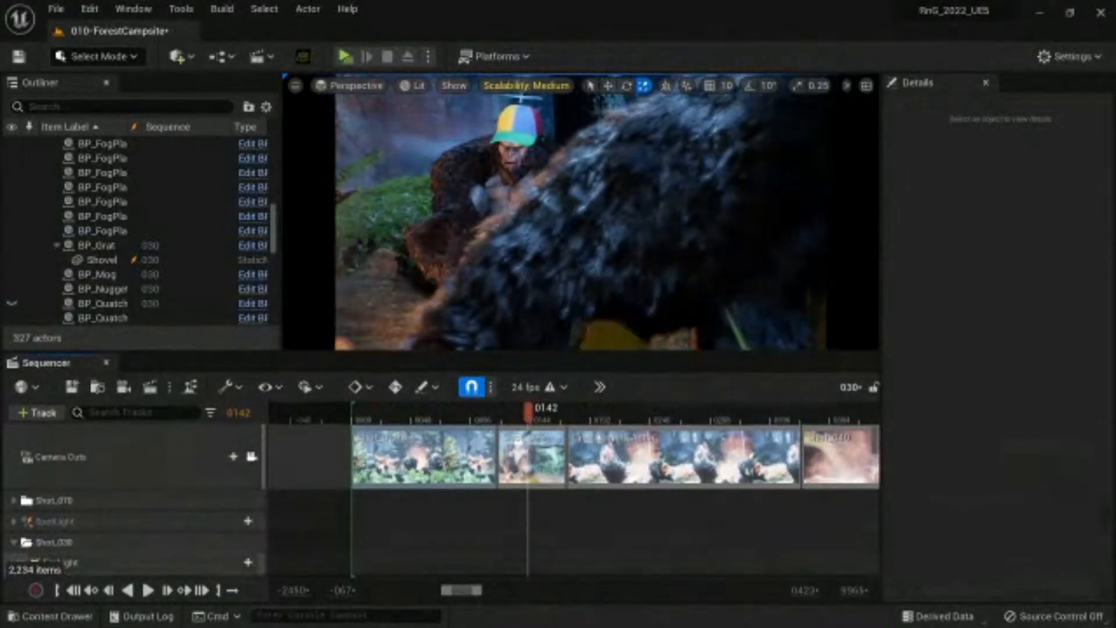
pyautogui.click(529, 270)
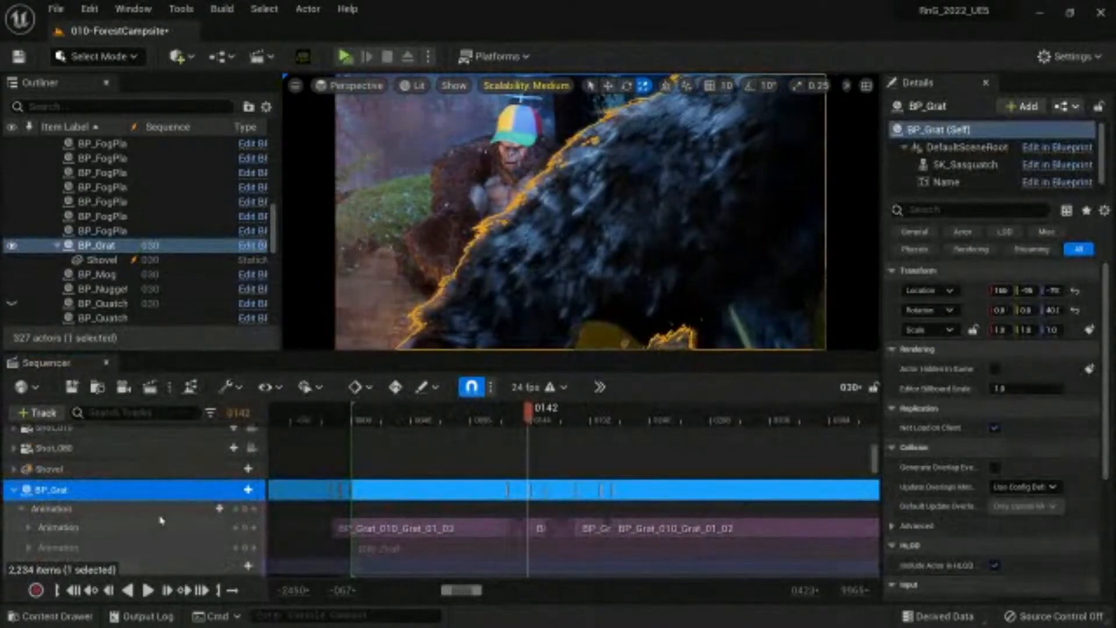
pyautogui.scroll(-1, 93, 503)
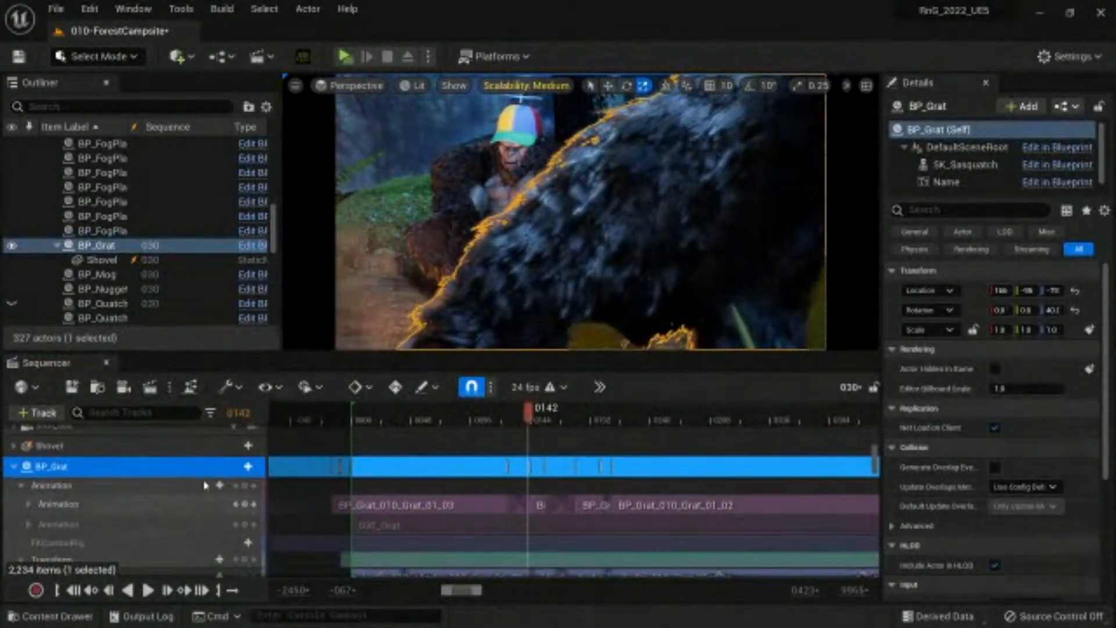
pyautogui.click(240, 467)
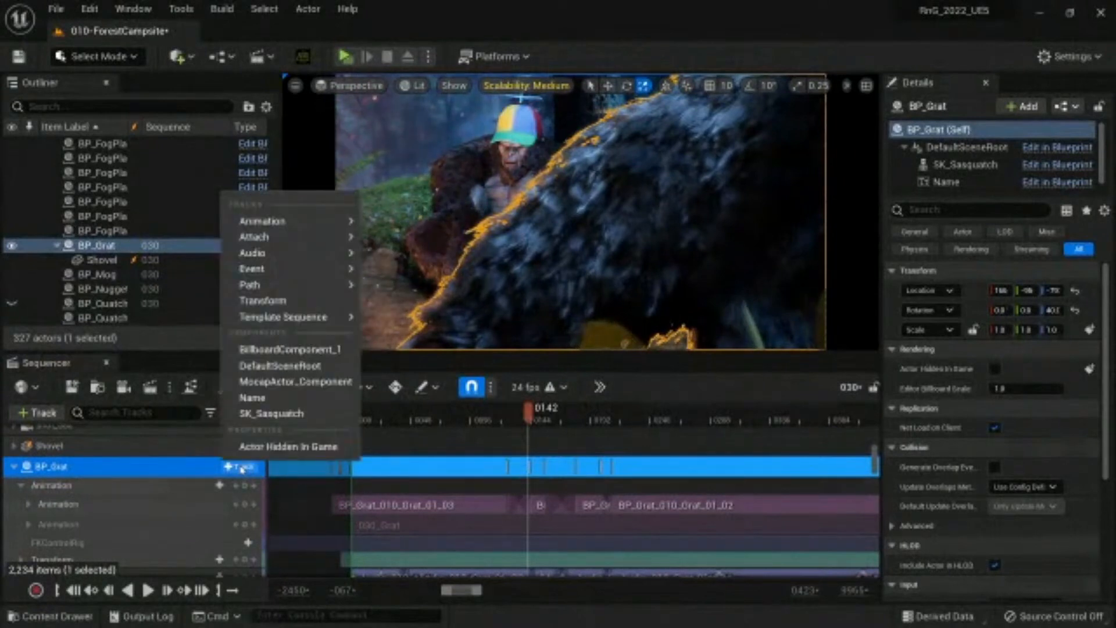
pyautogui.click(285, 419)
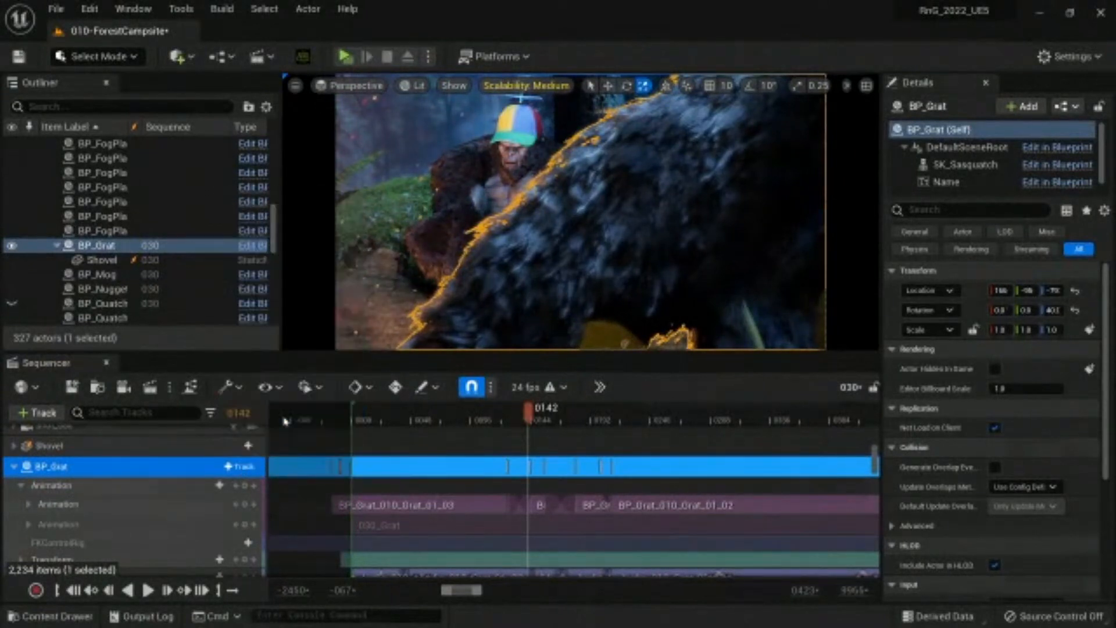
# Step: Add an FK Control Rig track to BP_Grat's SK_Sasquatch component and scrub to frame 82
pyautogui.click(95, 487)
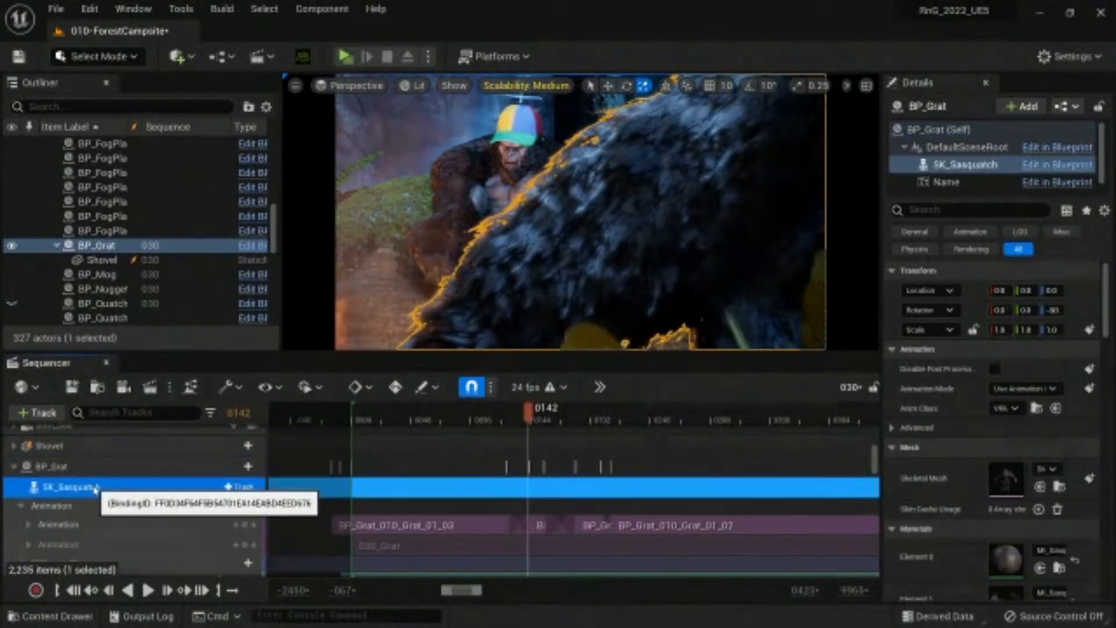
pyautogui.click(247, 488)
pyautogui.moveTo(384, 234)
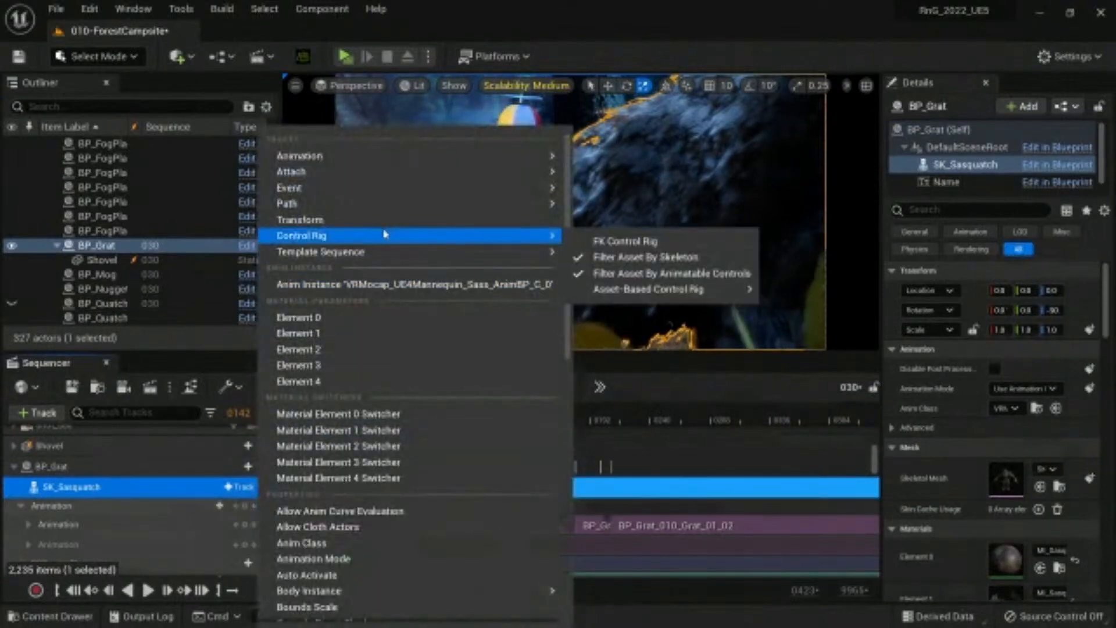
pyautogui.click(638, 250)
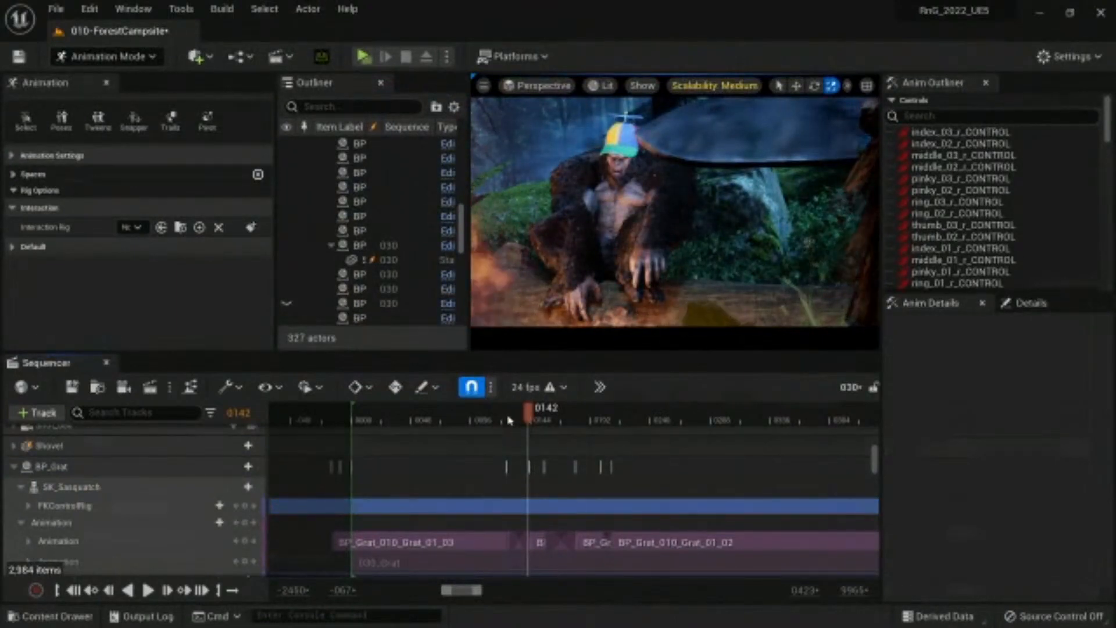
pyautogui.moveTo(486, 423); pyautogui.dragTo(453, 420)
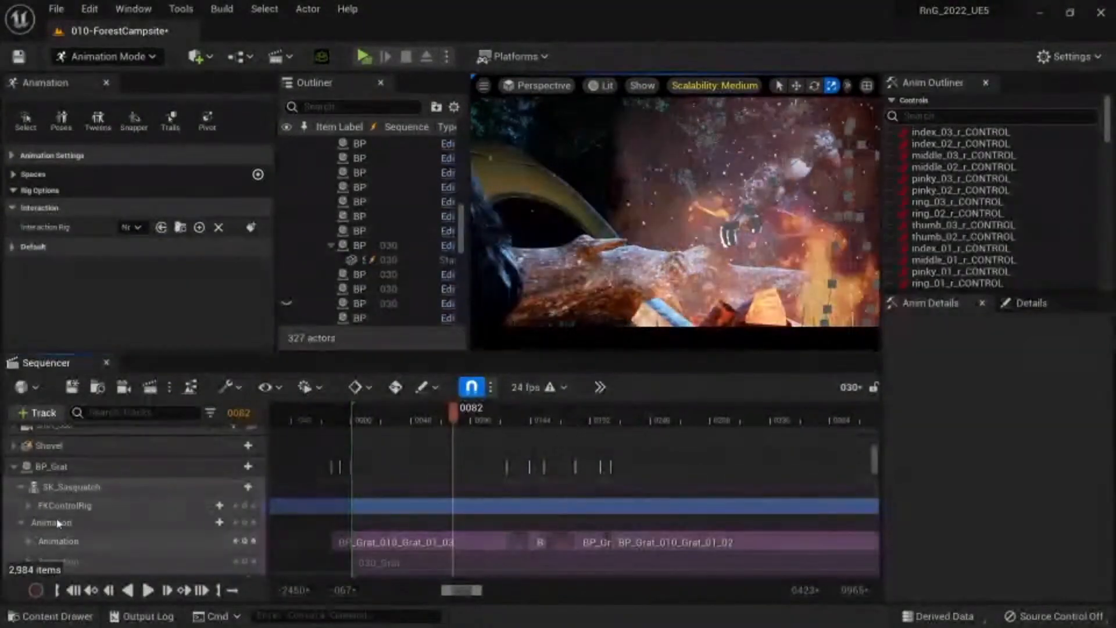
# Step: Add an Additive section to the FKControlRig track and extend its start back to just before frame 0
pyautogui.click(65, 506)
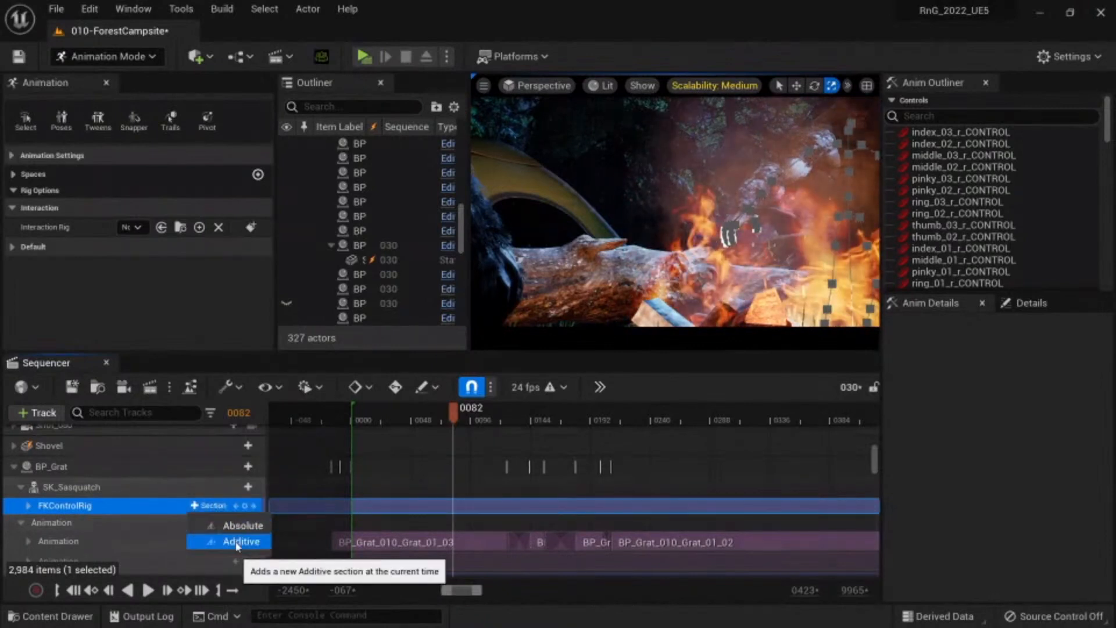
pyautogui.click(236, 542)
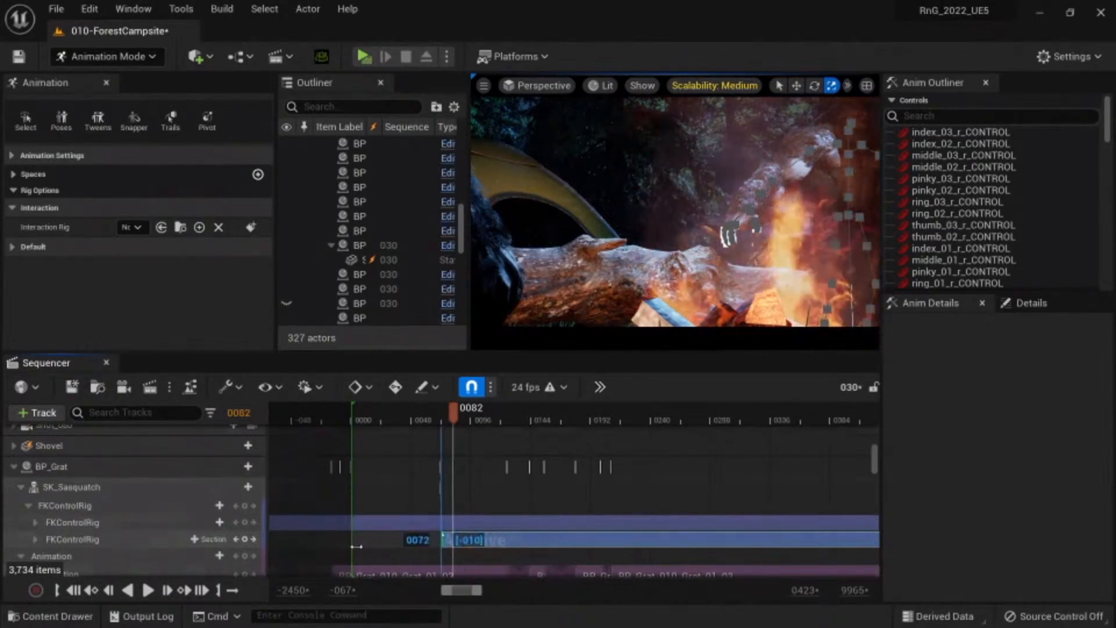
pyautogui.moveTo(356, 546)
pyautogui.mouseDown()
pyautogui.moveTo(334, 549)
pyautogui.moveTo(344, 546)
pyautogui.mouseUp()
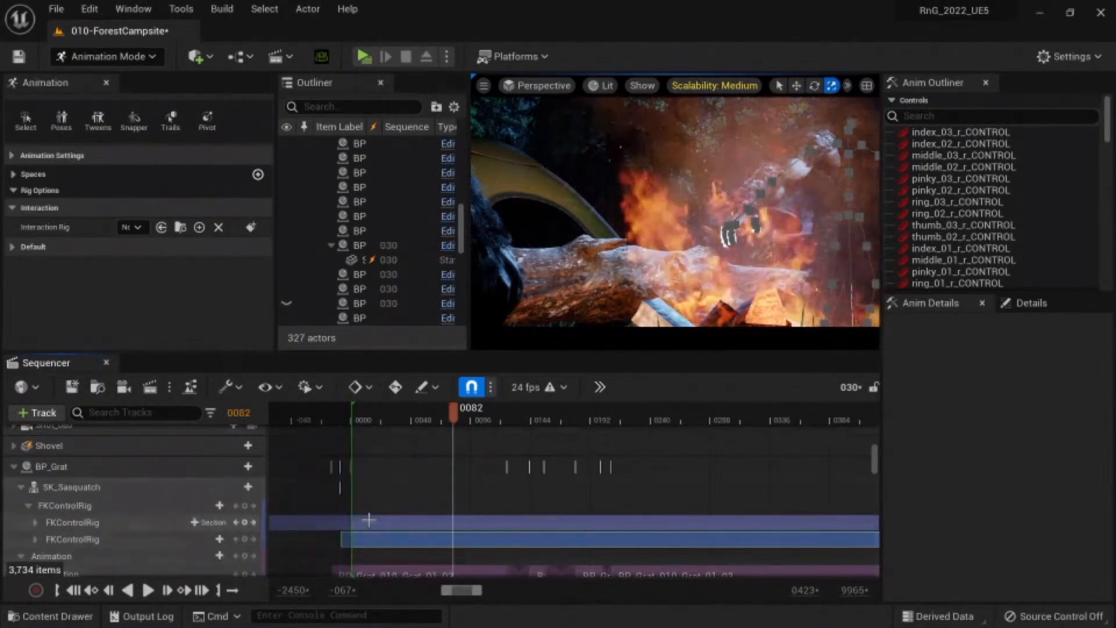
# Step: Delete the original FKControlRig section that lies above the additive one
pyautogui.click(36, 526)
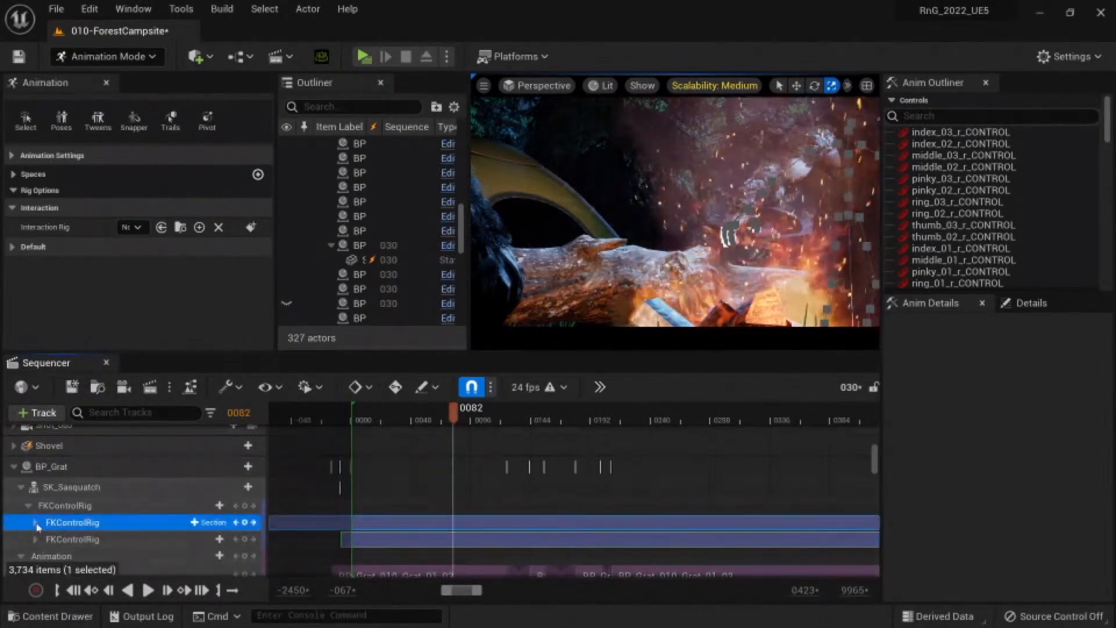
pyautogui.click(35, 522)
pyautogui.press('Delete')
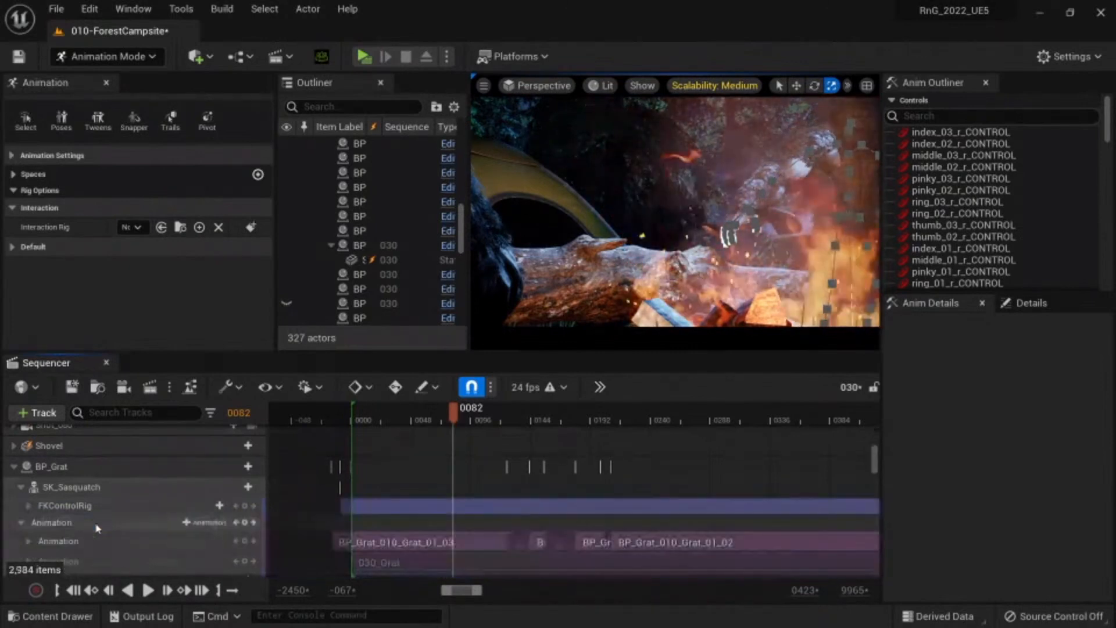
# Step: Scrub to frame 107 and switch the Additive option of the FKControlRig track
pyautogui.click(96, 507)
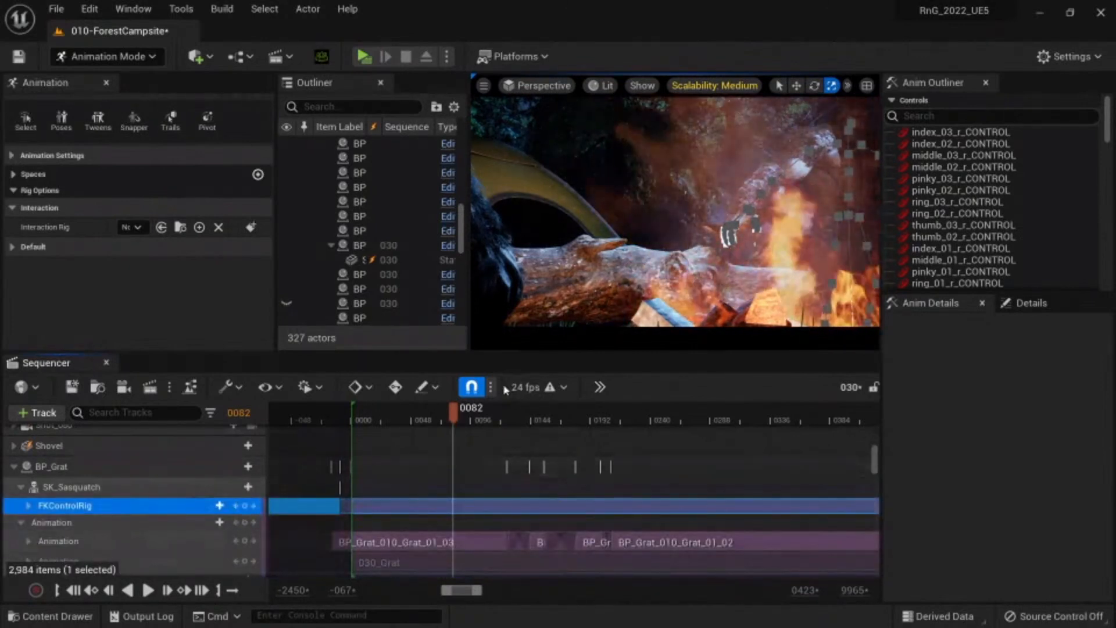
pyautogui.moveTo(444, 415); pyautogui.dragTo(486, 415)
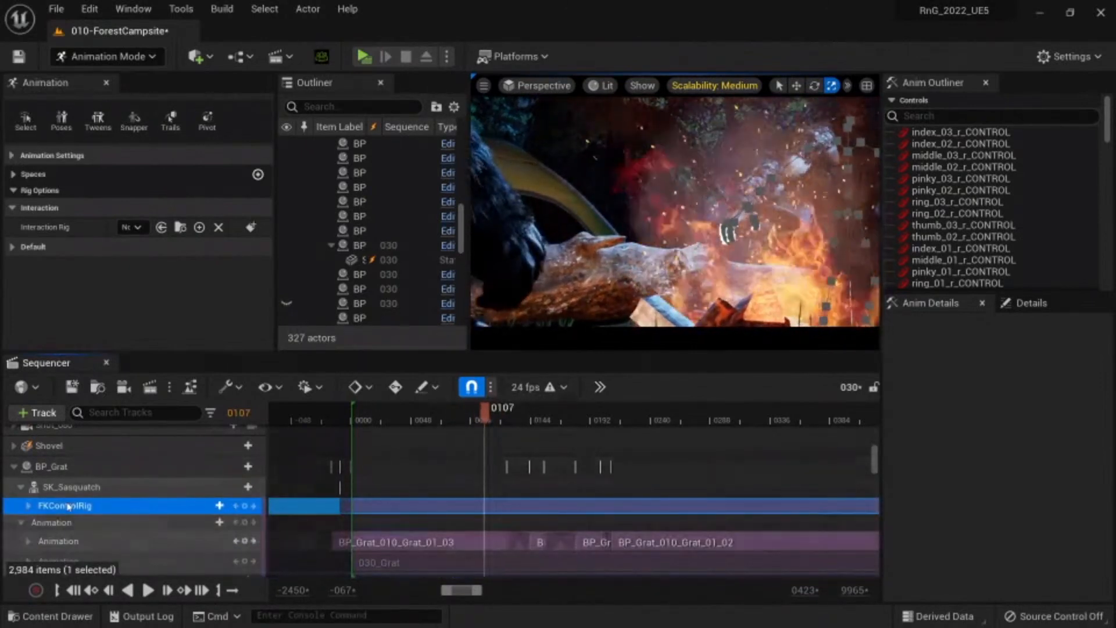
pyautogui.rightClick(70, 507)
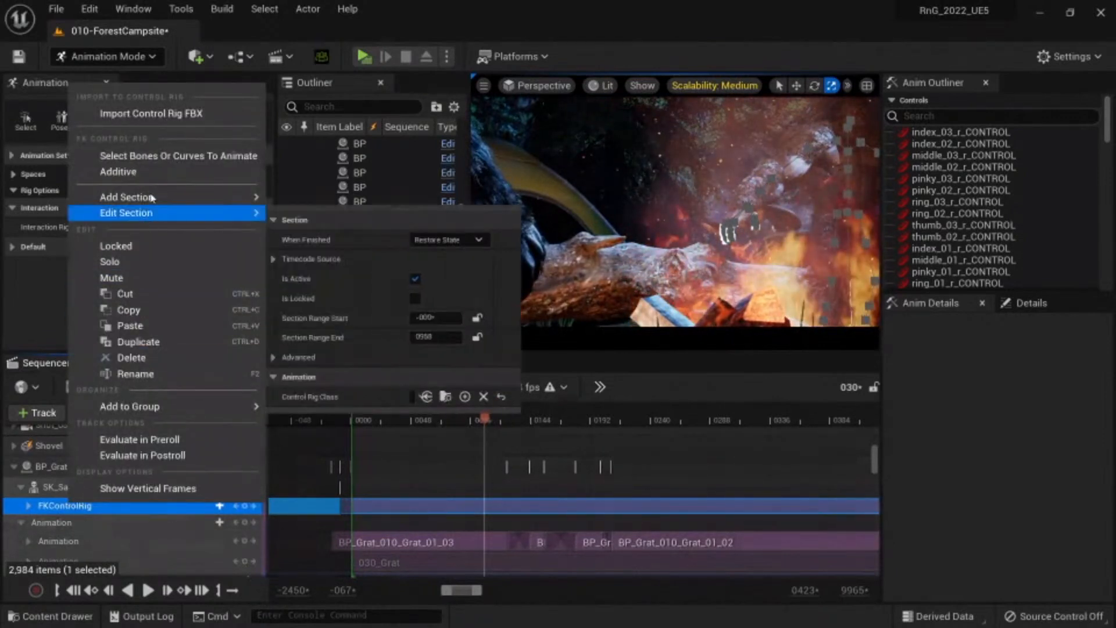
pyautogui.click(151, 173)
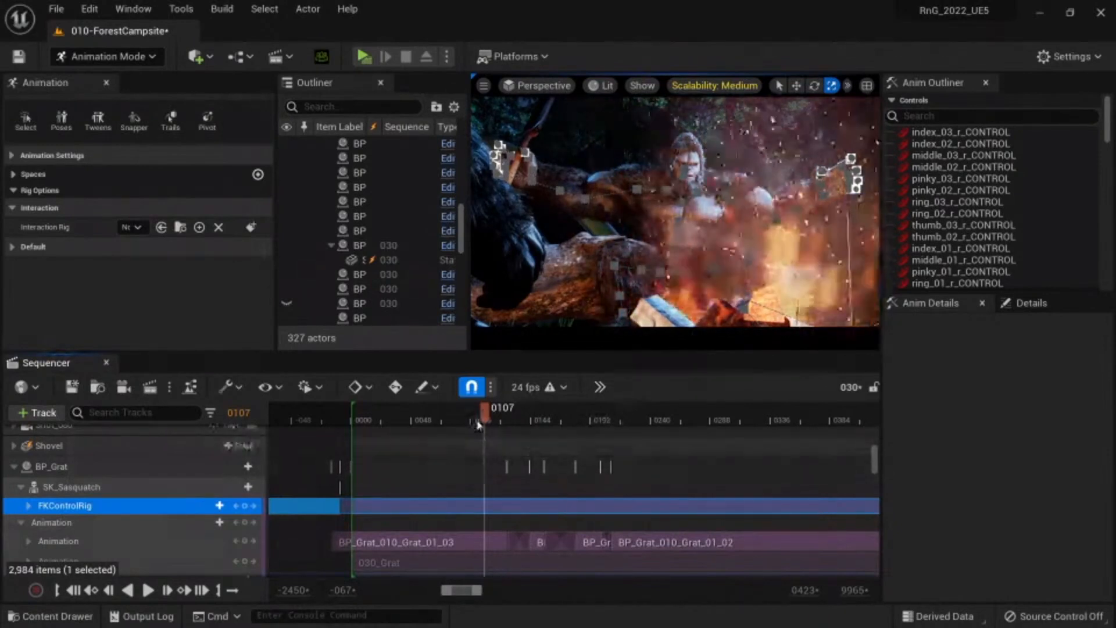
# Step: At frame 146, select the lowerarm_l control, then upperarm_l_CONTROL, and rotate the upper arm
pyautogui.moveTo(462, 421); pyautogui.dragTo(530, 429)
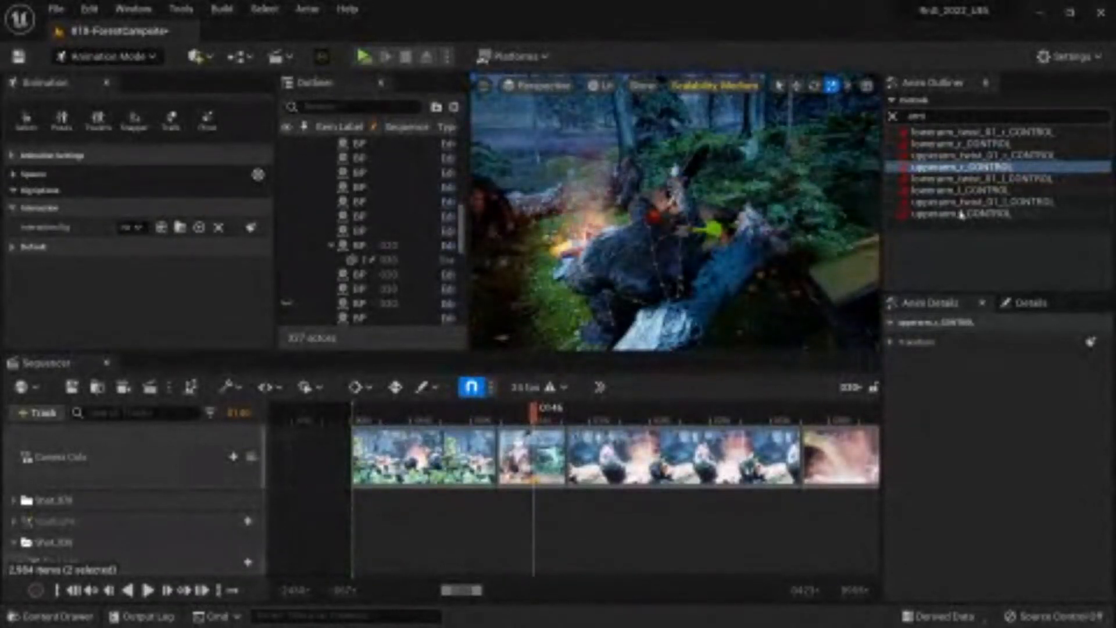
pyautogui.click(959, 192)
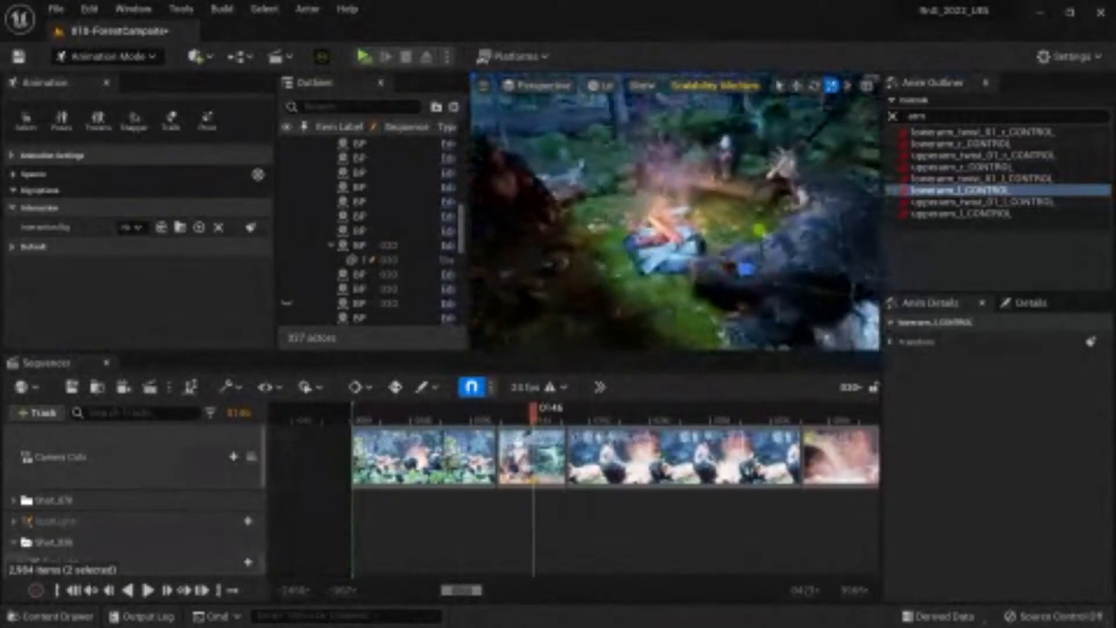
pyautogui.click(956, 214)
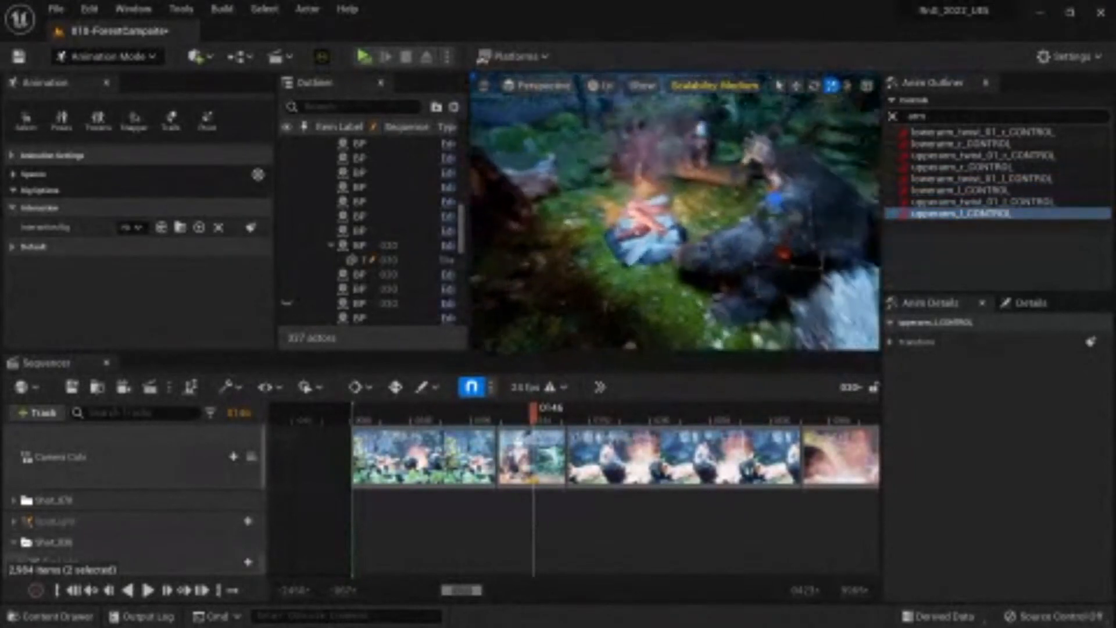
pyautogui.press('e')
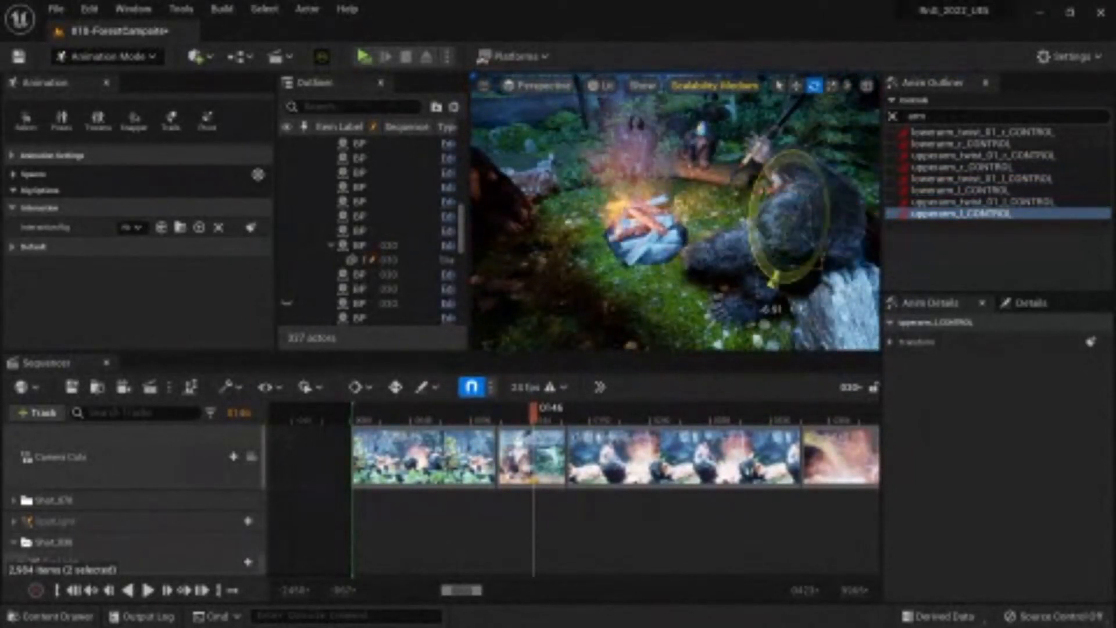
# Step: Lock the viewport to the camera cuts, play the sequence into the second cut, and pause at frame 142
pyautogui.click(251, 457)
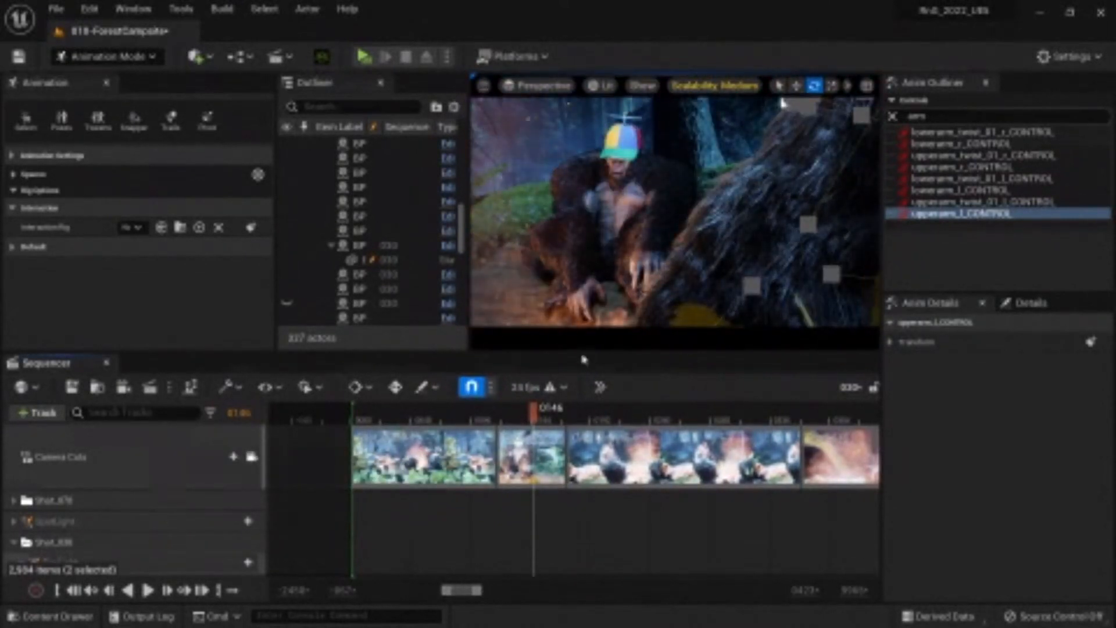
pyautogui.click(510, 417)
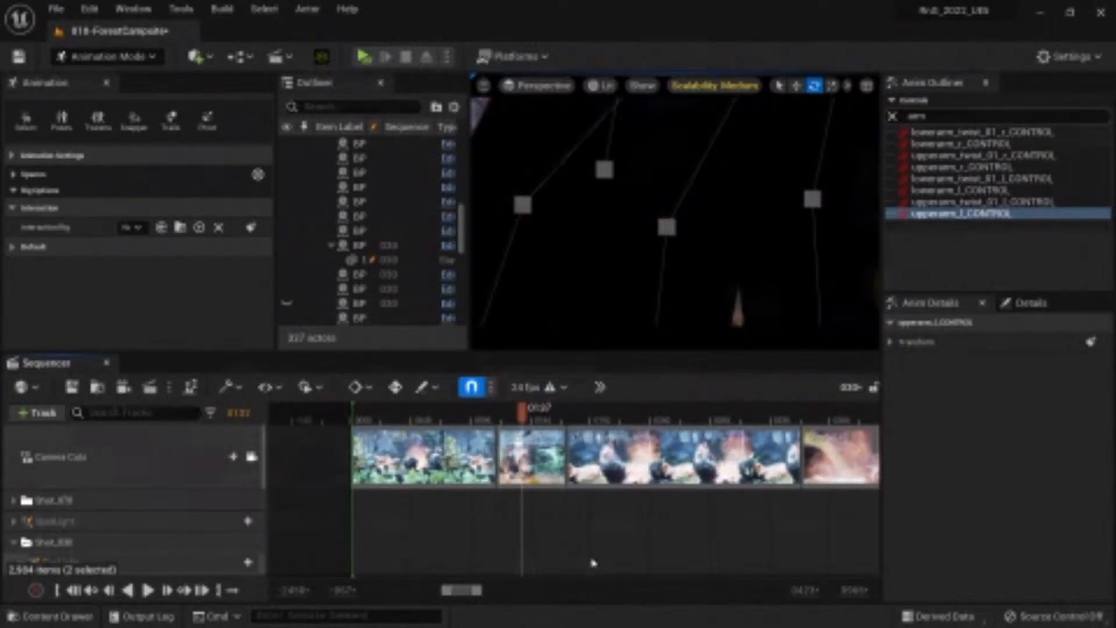
pyautogui.press('space')
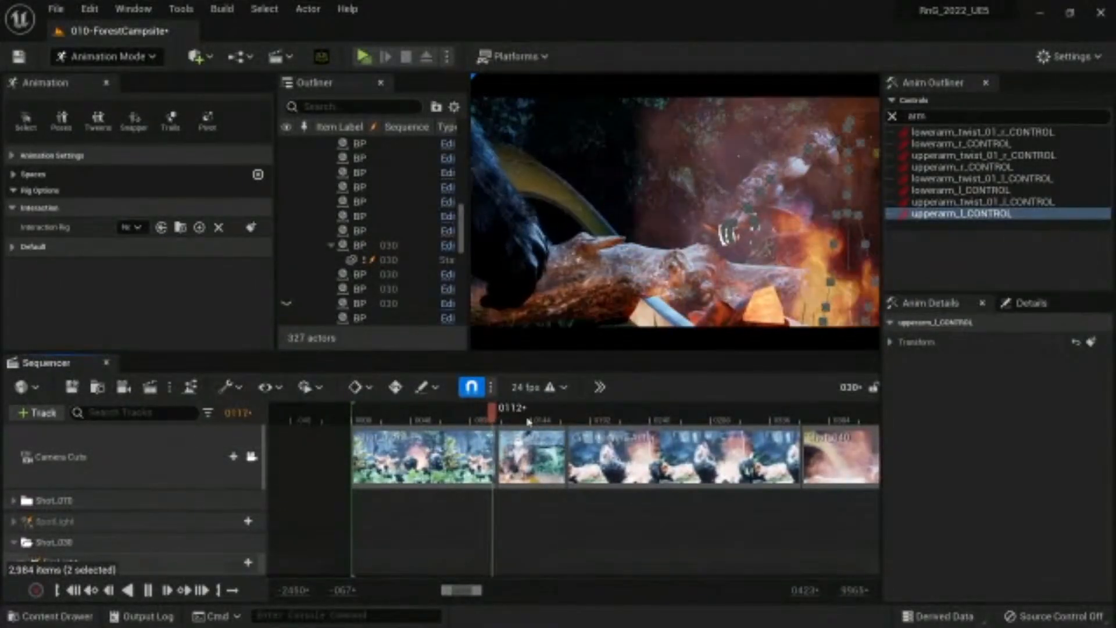
pyautogui.press('space')
# Step: Find the FKControlRig track under BP_Grat's SK_Sasquatch and expand it to list its bone channels
pyautogui.scroll(-6, 503, 519)
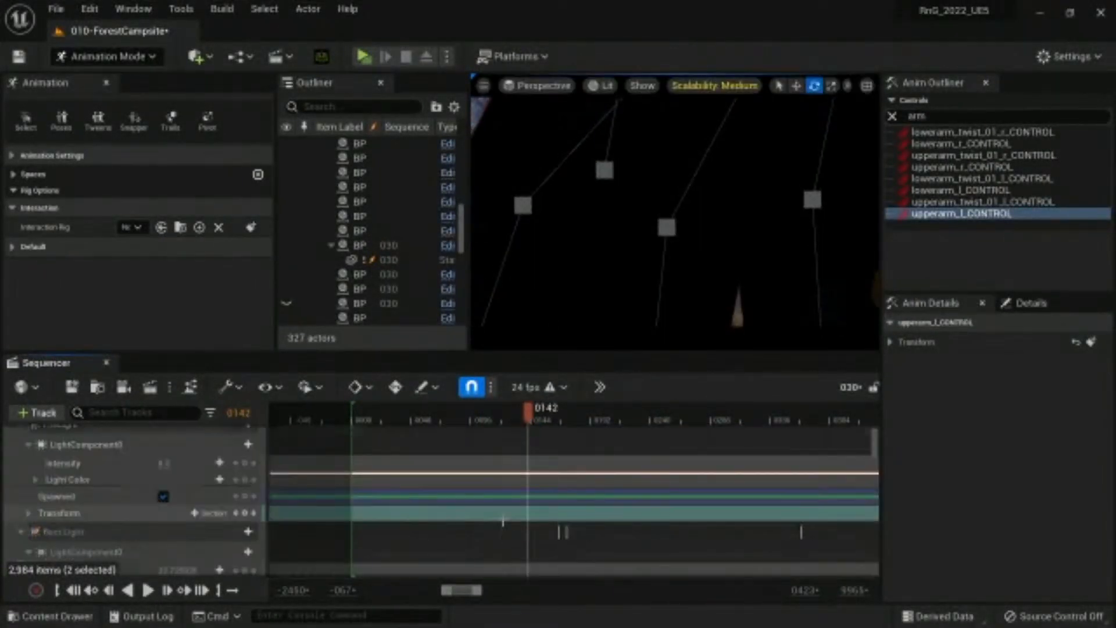
pyautogui.scroll(-10, 83, 500)
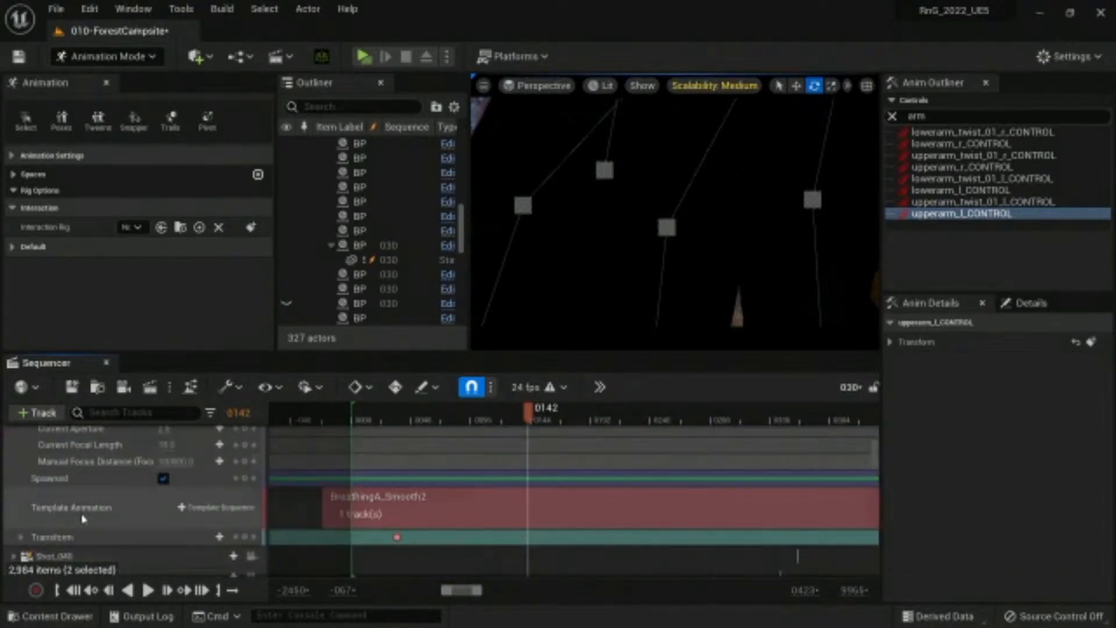
pyautogui.scroll(-5, 83, 519)
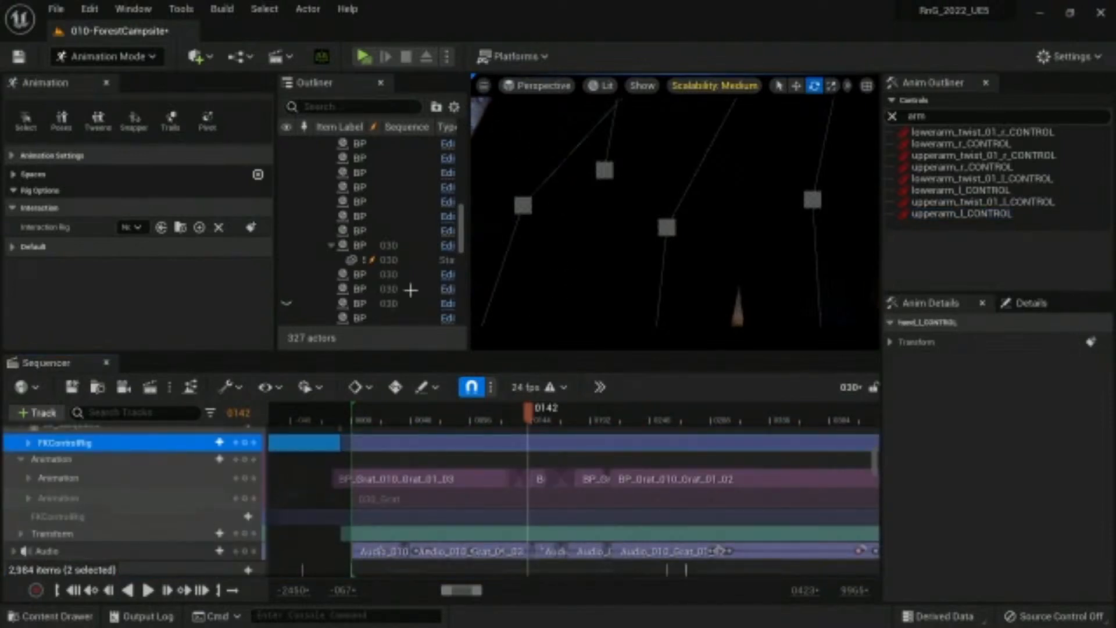
pyautogui.scroll(2, 76, 517)
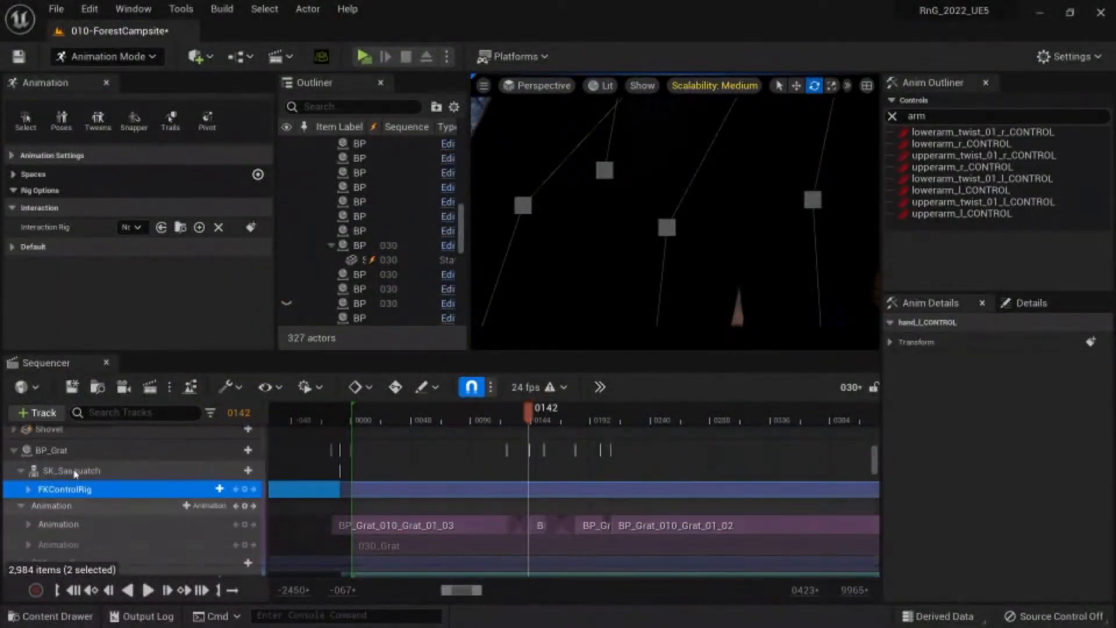
pyautogui.click(174, 472)
pyautogui.click(27, 490)
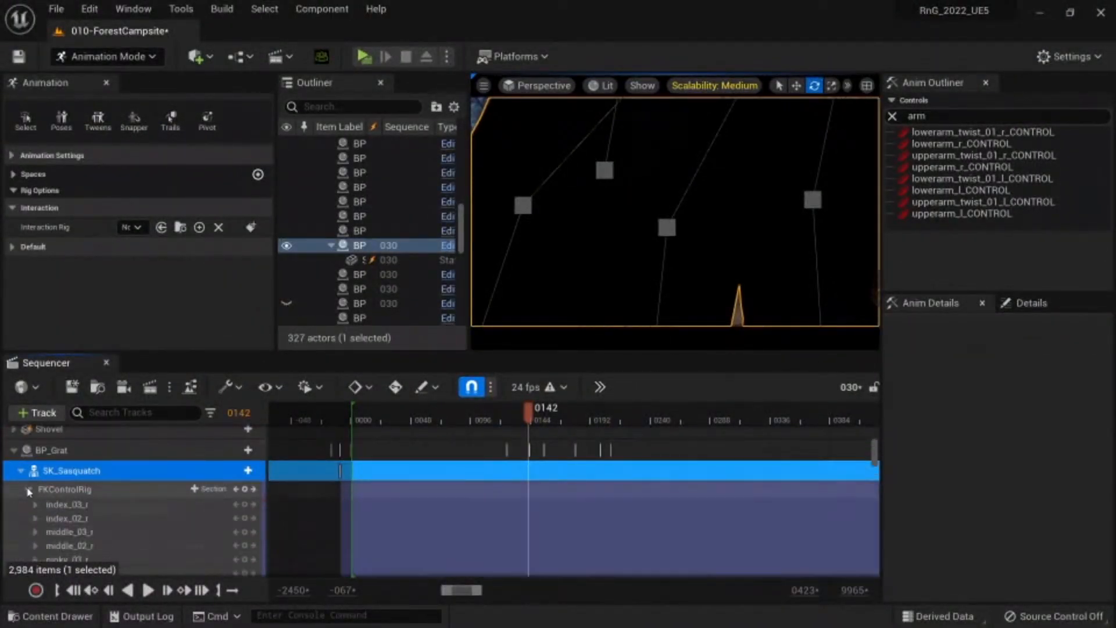
# Step: Switch the FKControlRig track's Additive option and switch it back
pyautogui.click(130, 491)
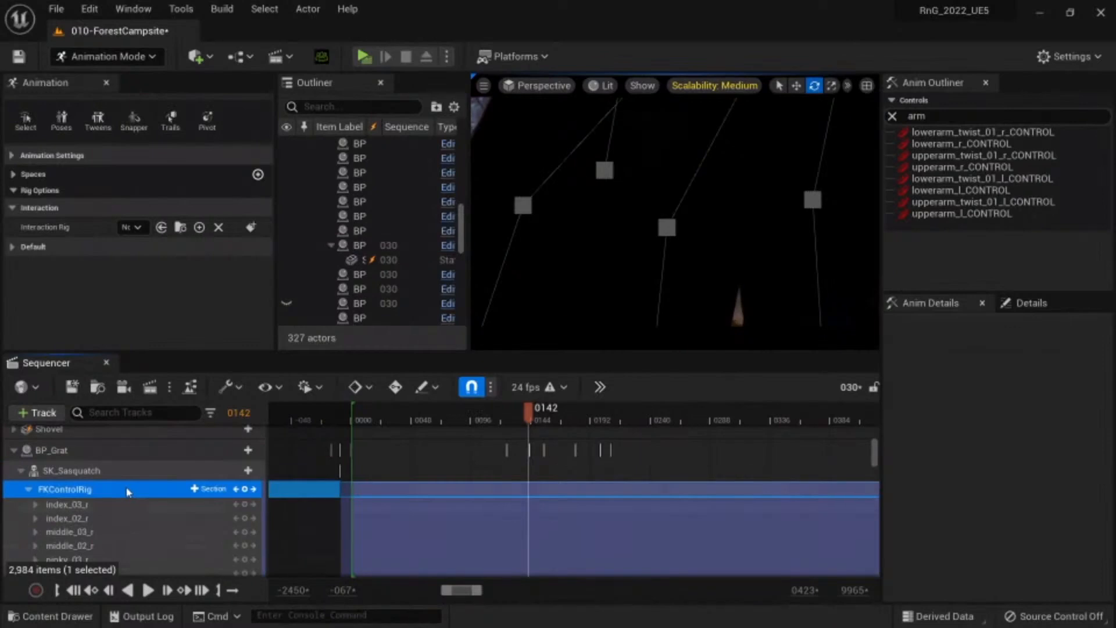
pyautogui.rightClick(128, 492)
pyautogui.click(176, 154)
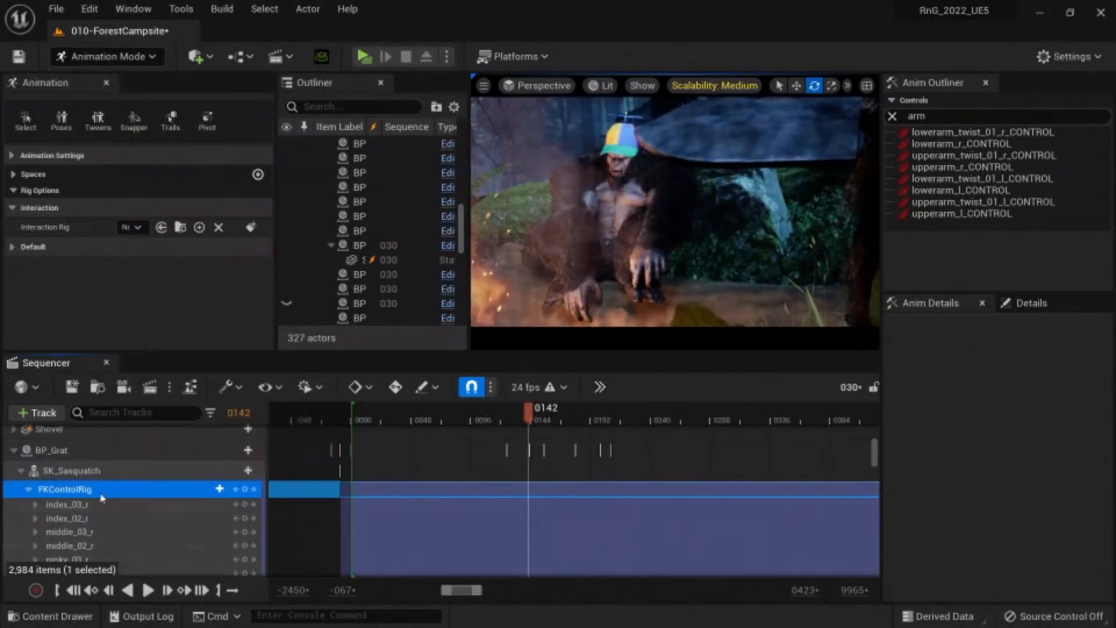
pyautogui.rightClick(95, 491)
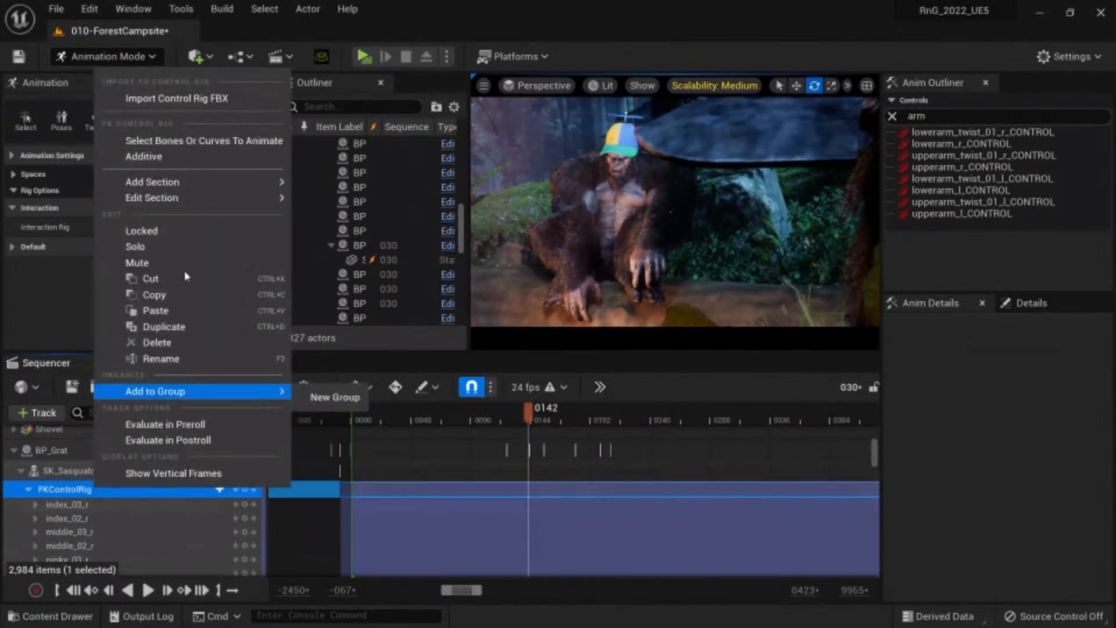
pyautogui.click(157, 157)
# Step: Scrub to frame 108 and delete the remaining section of the FKControlRig track
pyautogui.moveTo(489, 417)
pyautogui.mouseDown()
pyautogui.moveTo(423, 425)
pyautogui.moveTo(486, 424)
pyautogui.mouseUp()
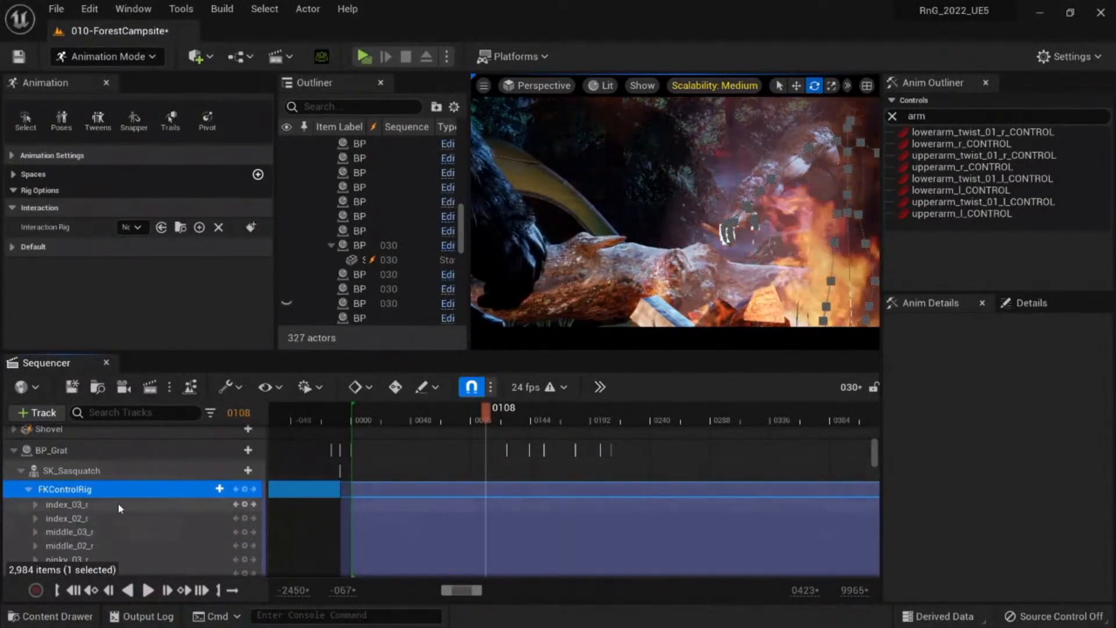
pyautogui.scroll(-3, 175, 512)
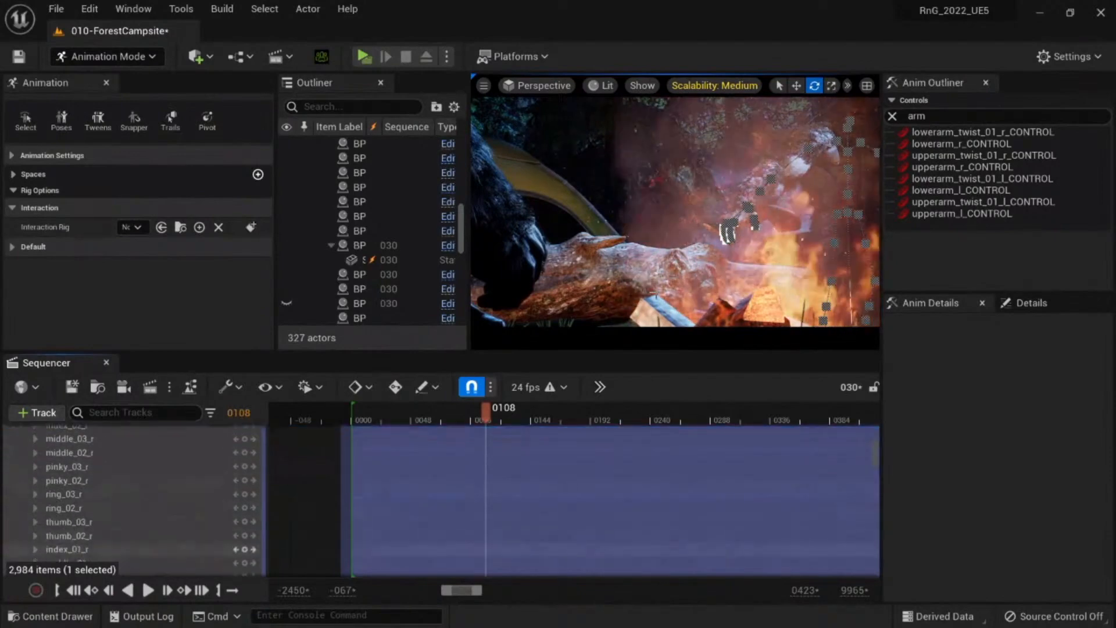
pyautogui.scroll(3, 204, 513)
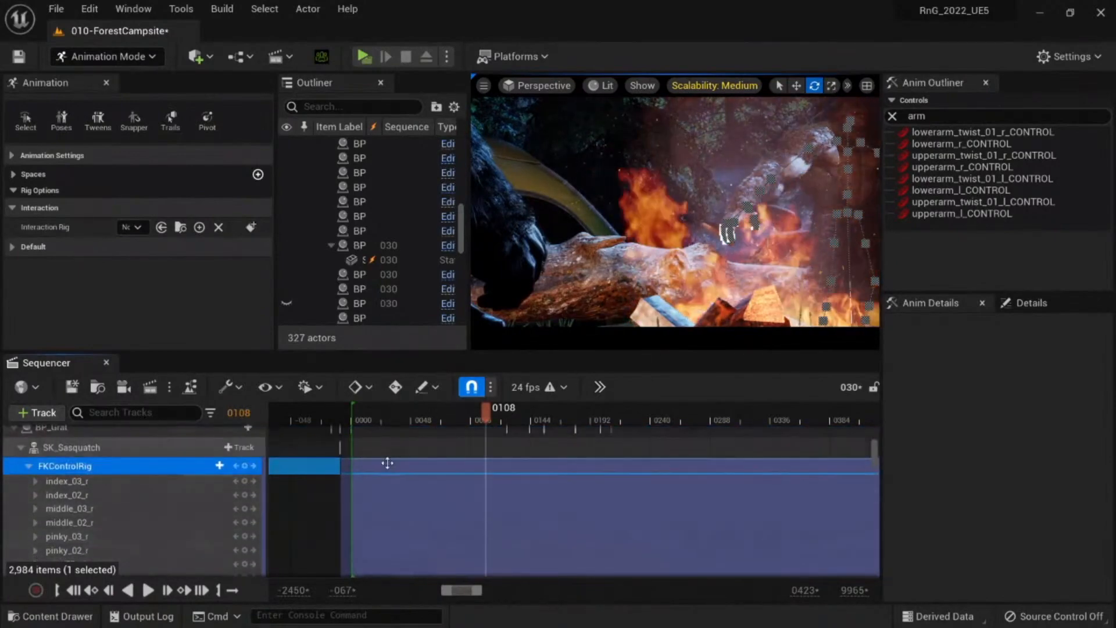
pyautogui.press('Delete')
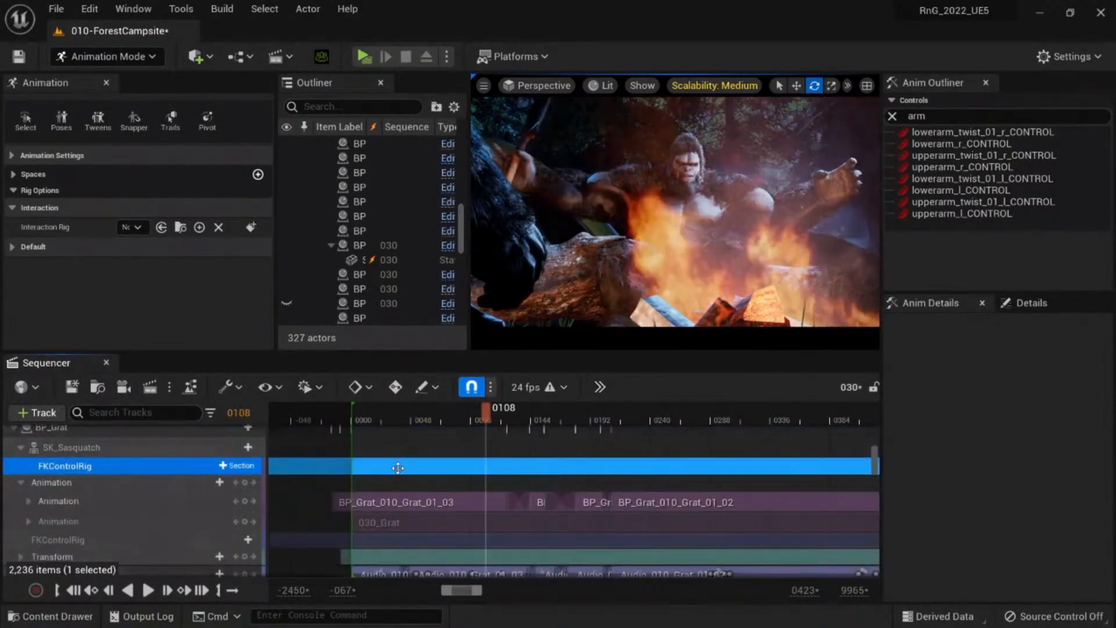
# Step: Add a new Additive section to the empty FKControlRig track and extend its start back to frame -9
pyautogui.click(88, 522)
pyautogui.click(234, 469)
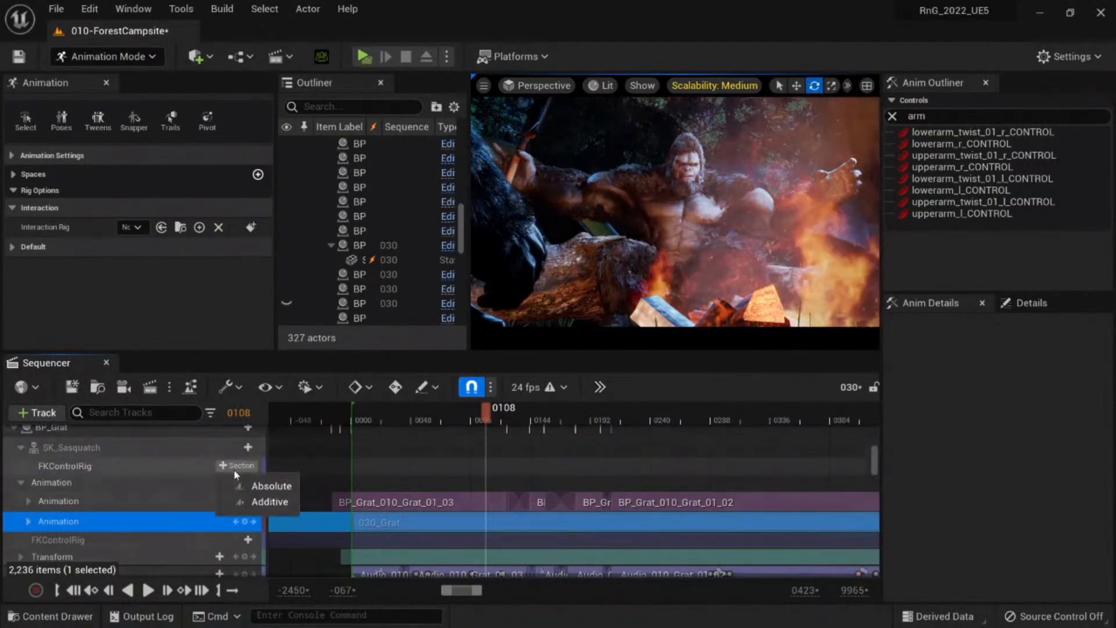
pyautogui.click(267, 502)
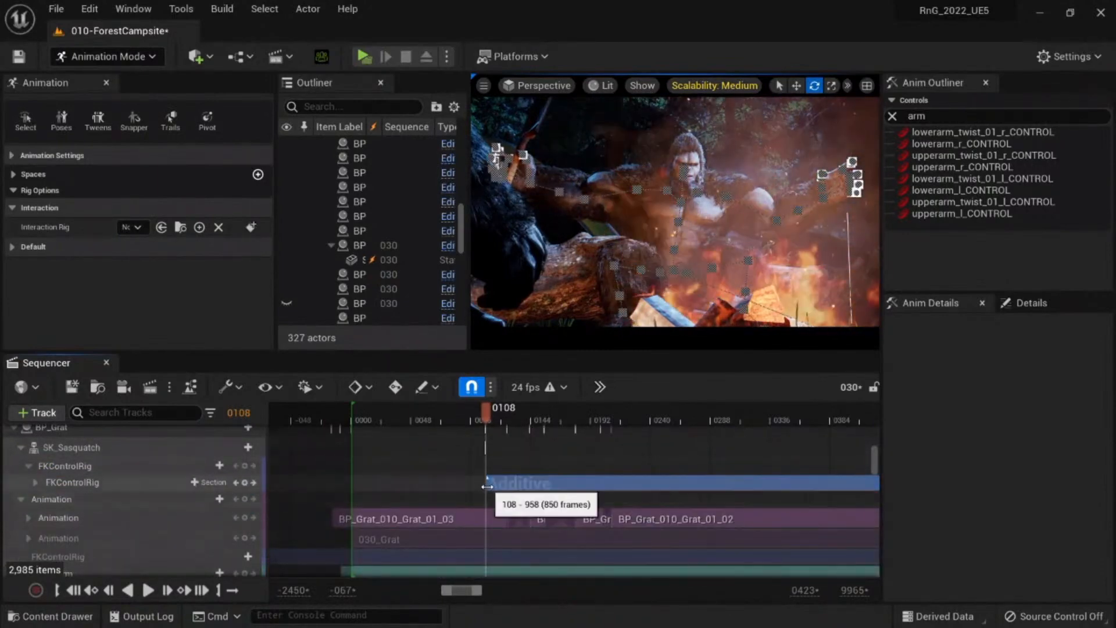
pyautogui.moveTo(487, 491); pyautogui.dragTo(341, 489)
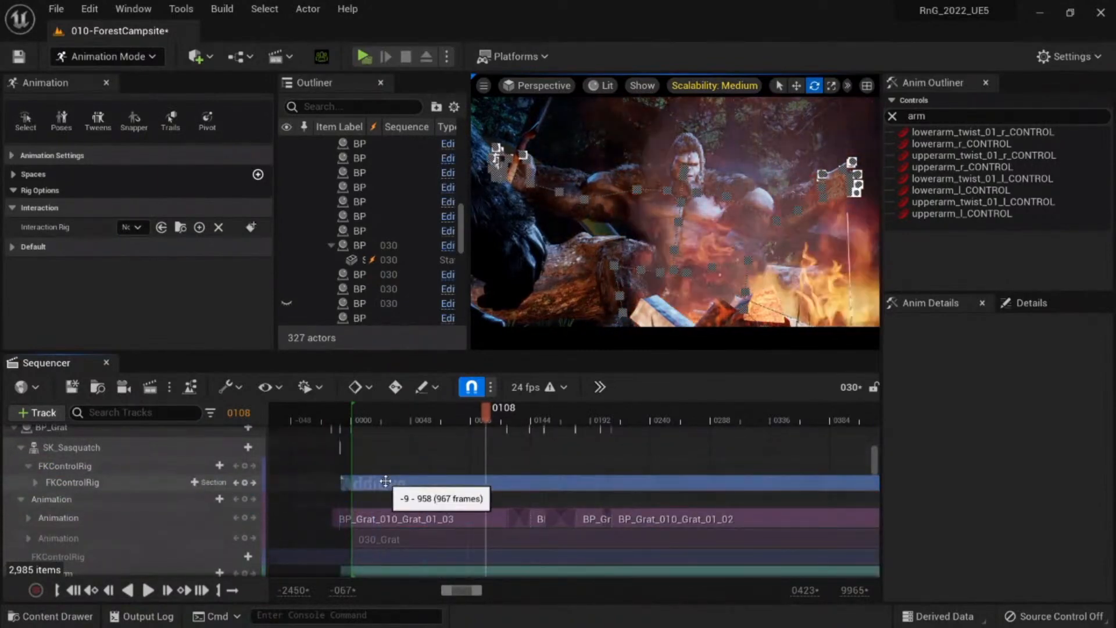
# Step: Expand the FKControlRig section's bone channels, select upperarm_l and expand its transform channels
pyautogui.click(35, 483)
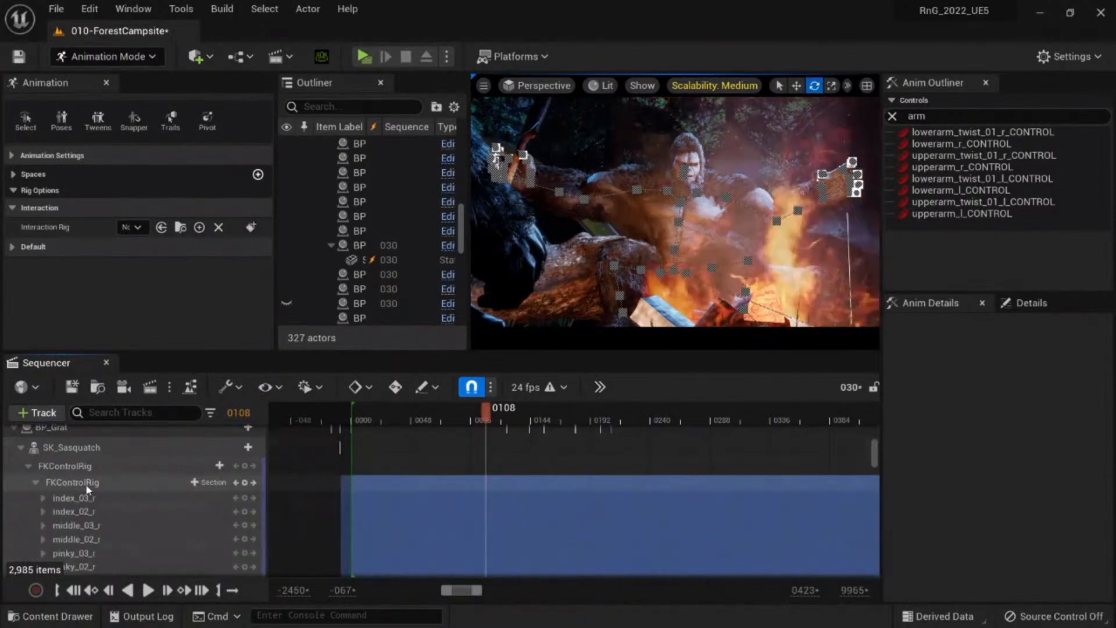
pyautogui.scroll(-10, 89, 504)
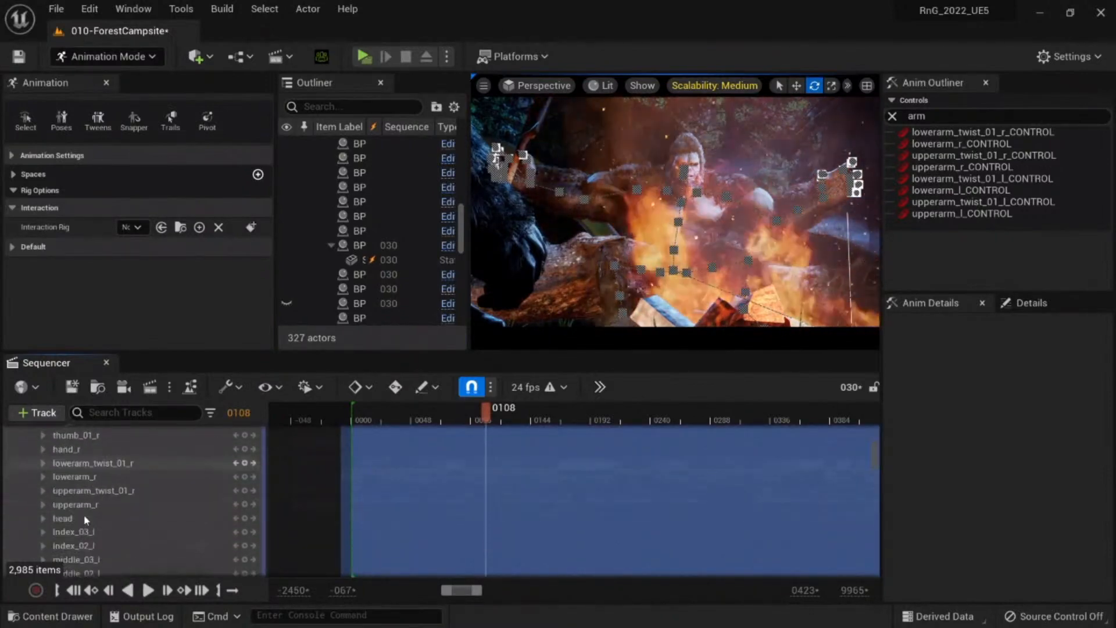
pyautogui.scroll(-3, 83, 482)
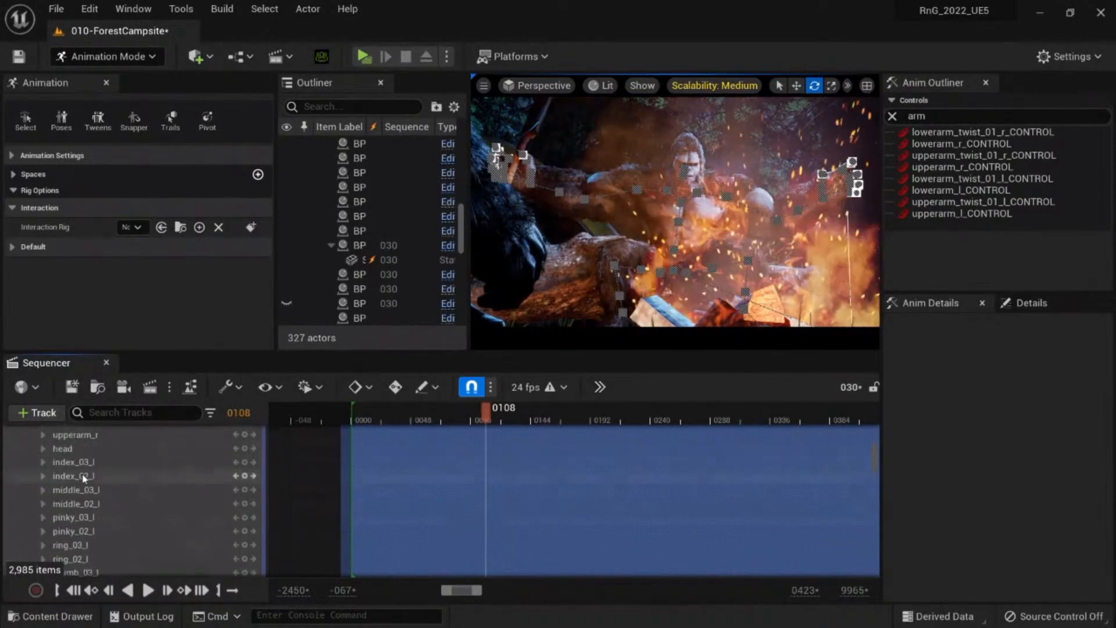
pyautogui.scroll(-6, 83, 474)
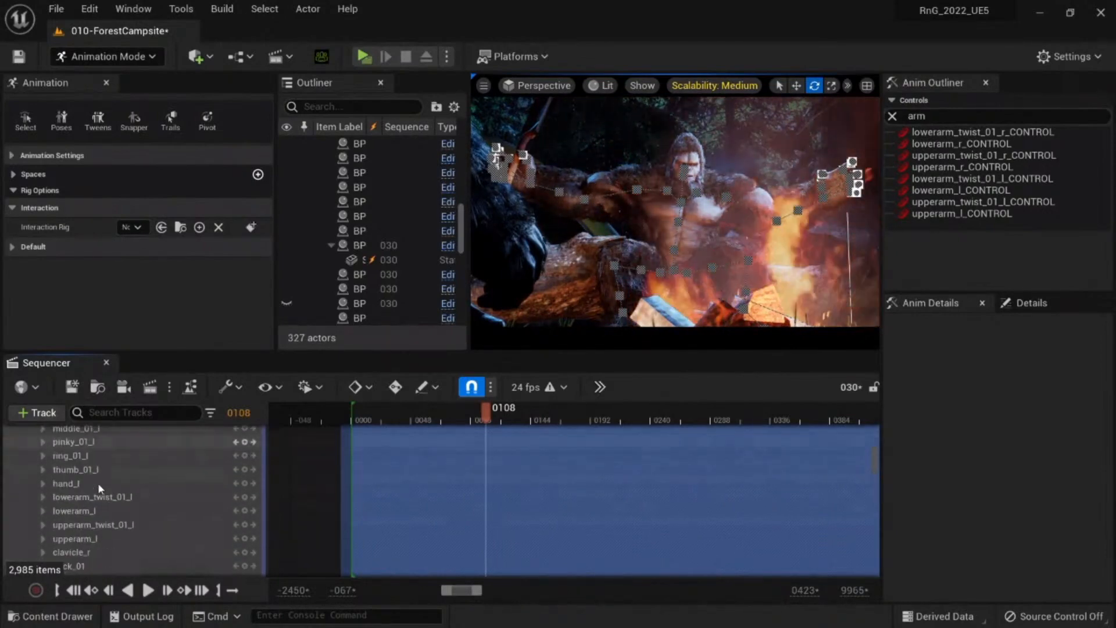
pyautogui.click(76, 493)
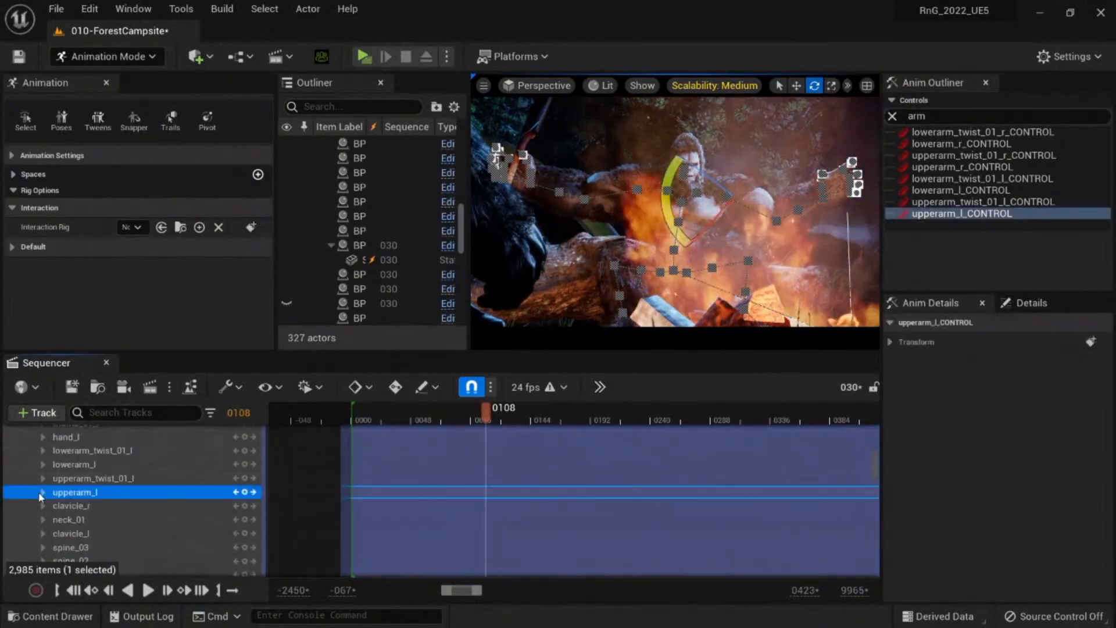
pyautogui.click(43, 493)
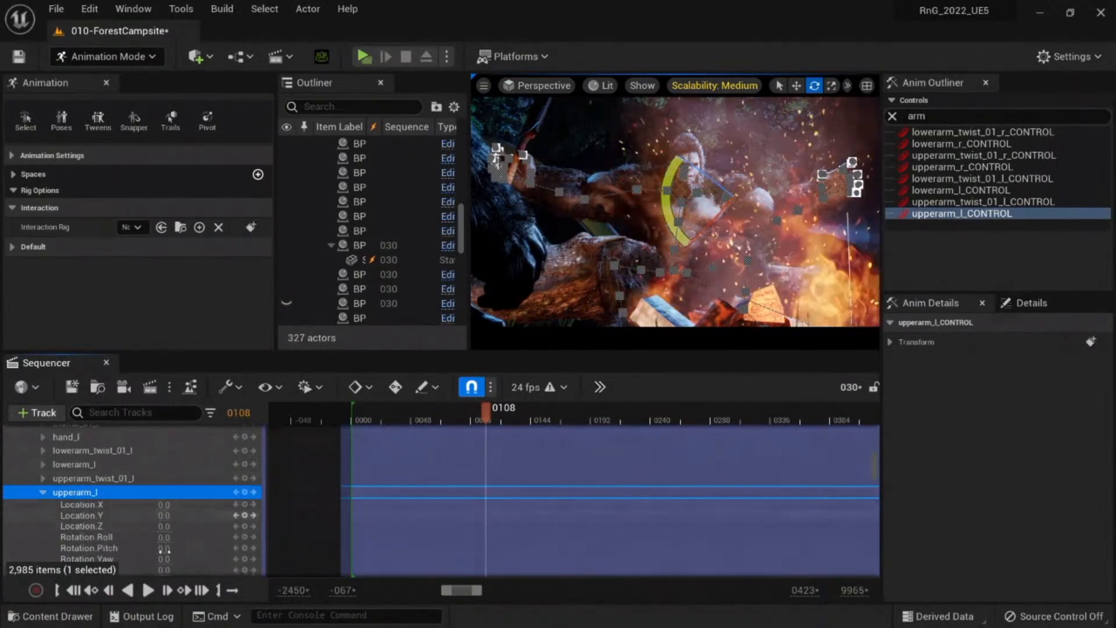
# Step: Set upperarm_l's rotation to roll 60, pitch about 1.63 and yaw -90, and key its whole transform at frame 108
pyautogui.scroll(-2, 164, 549)
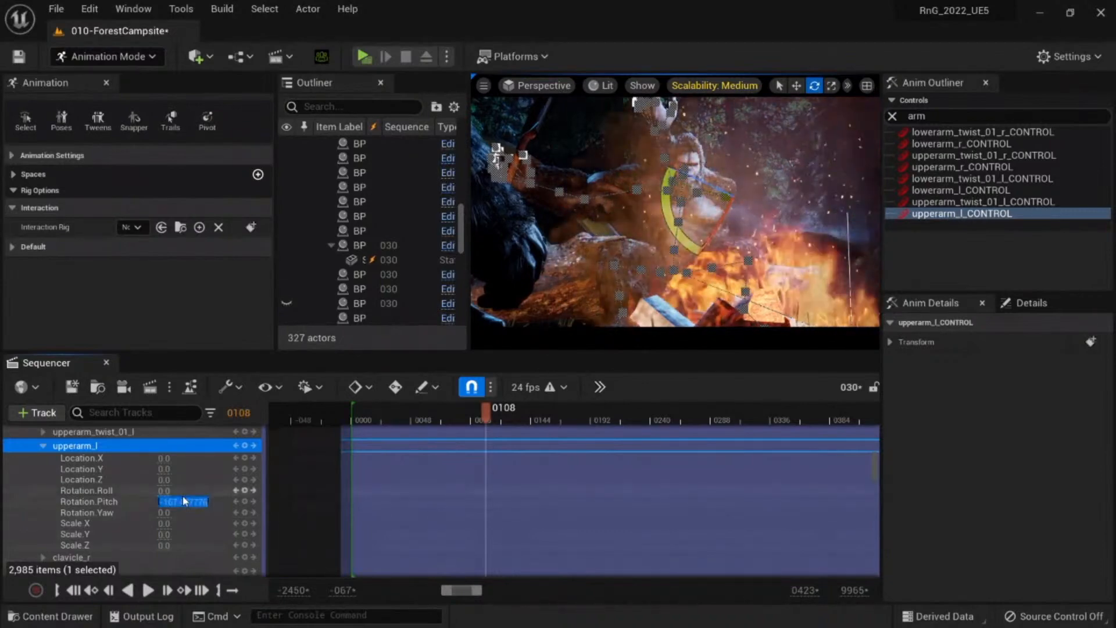
pyautogui.write('0')
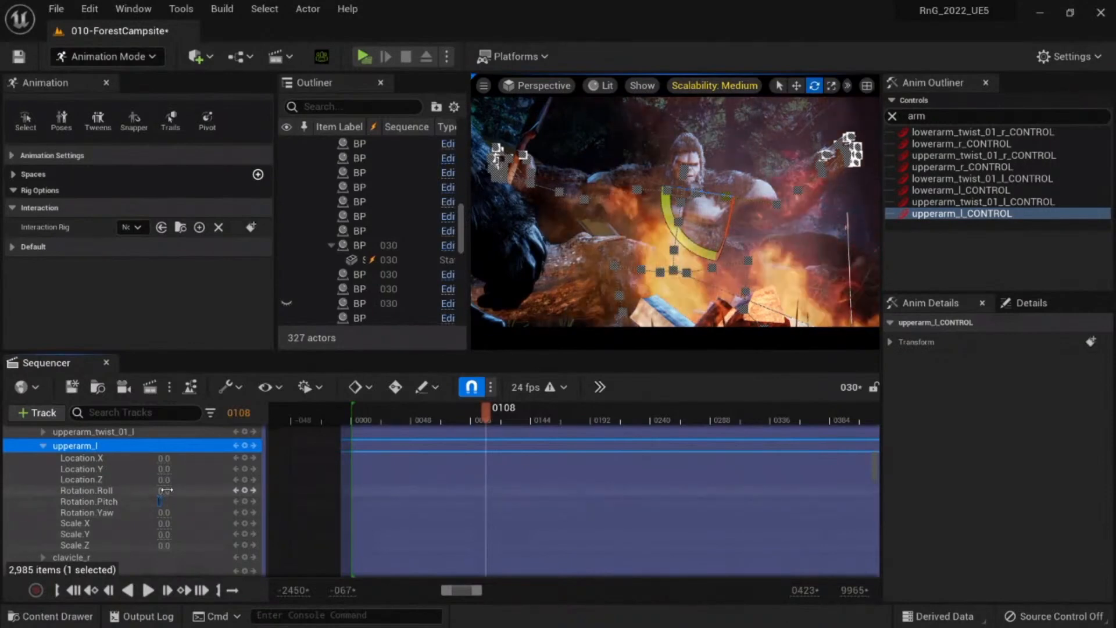
pyautogui.click(165, 490)
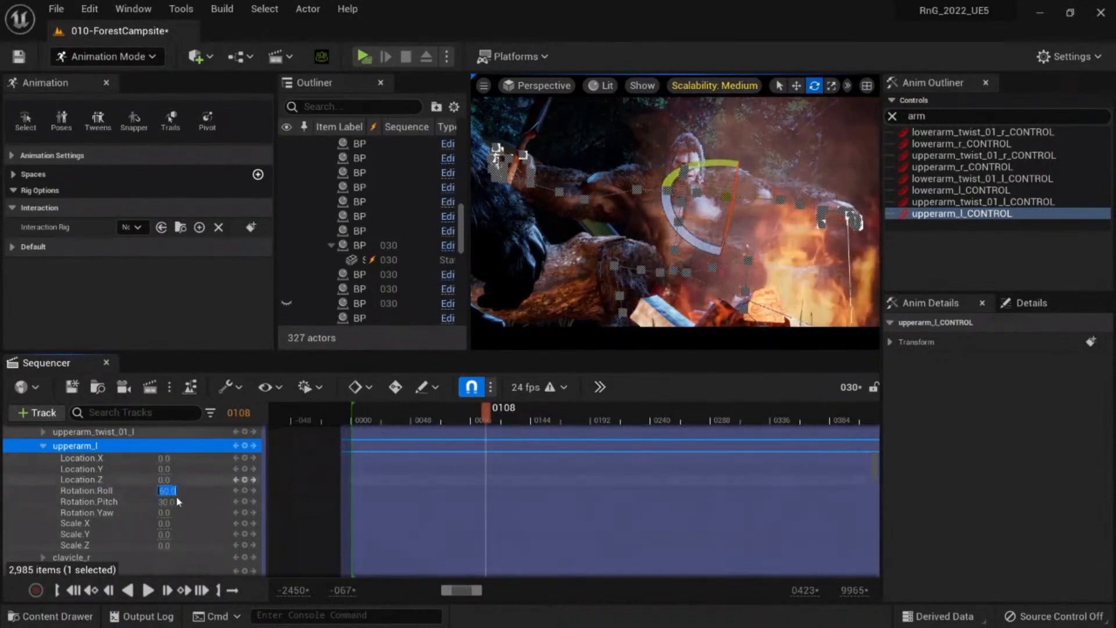
pyautogui.click(133, 501)
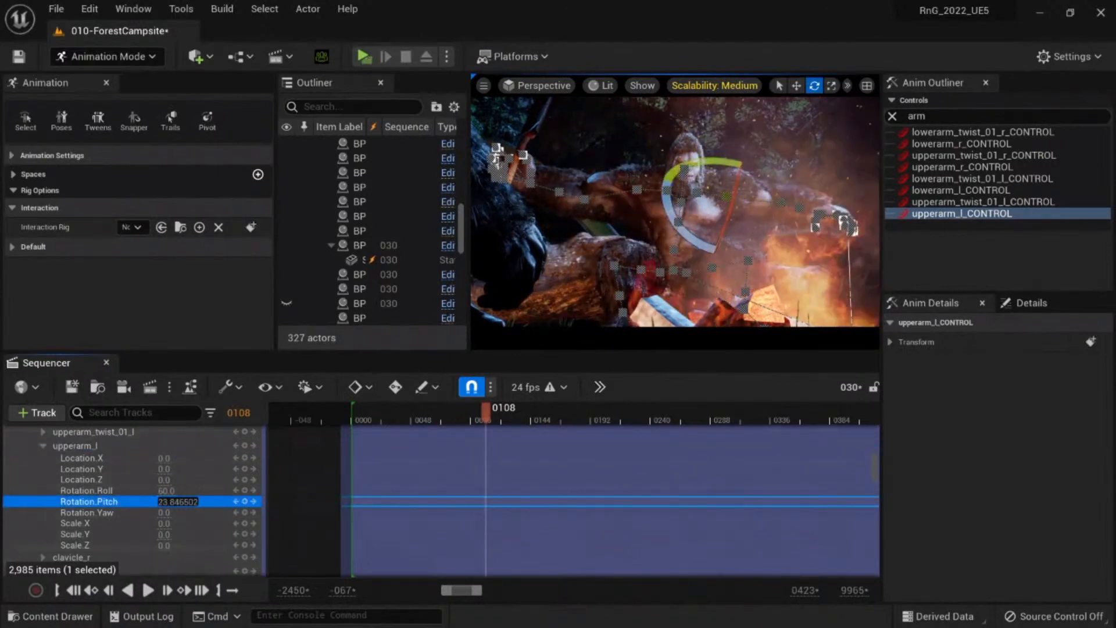
pyautogui.moveTo(162, 504); pyautogui.dragTo(157, 511)
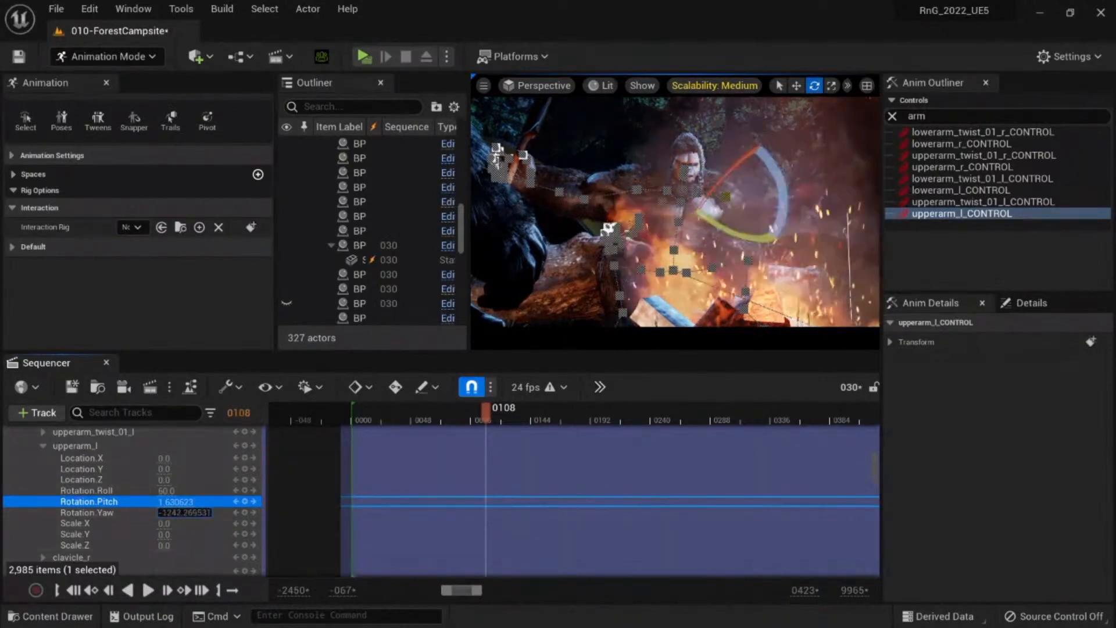
pyautogui.click(163, 510)
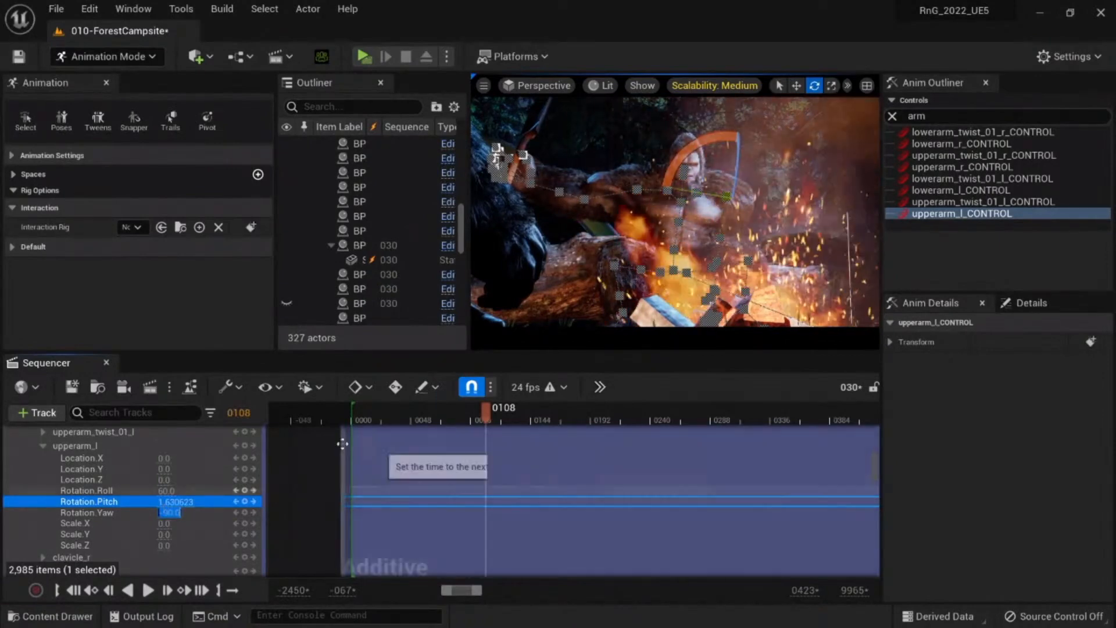
pyautogui.click(244, 446)
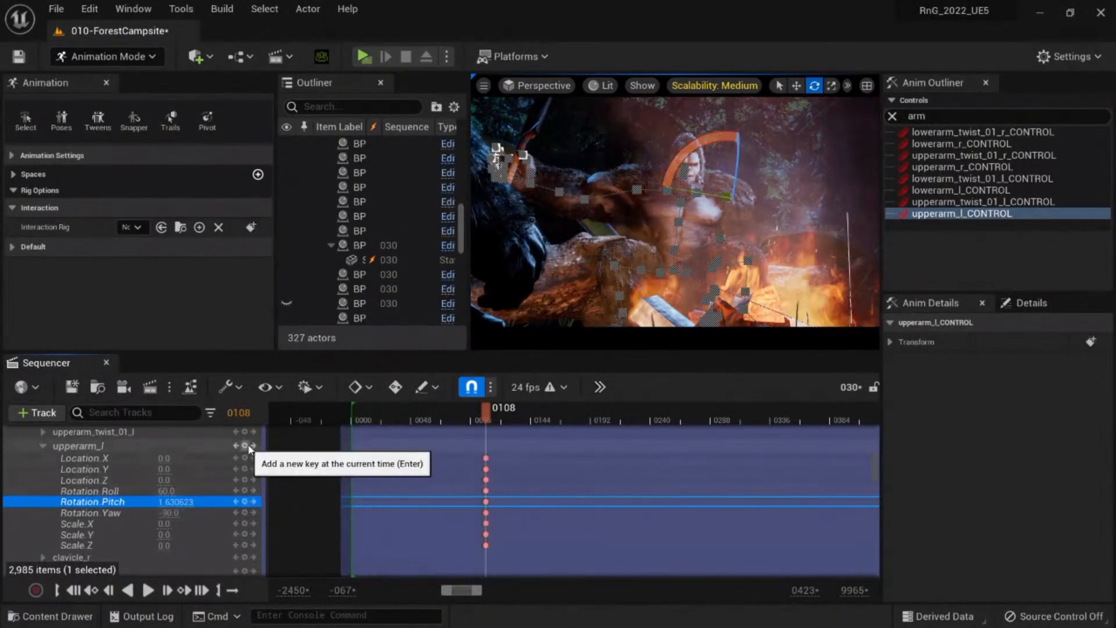
# Step: Go to frame 84 and key upperarm_l's rotation roll, pitch and yaw at 0
pyautogui.moveTo(417, 417); pyautogui.dragTo(517, 429)
pyautogui.scroll(10, 155, 518)
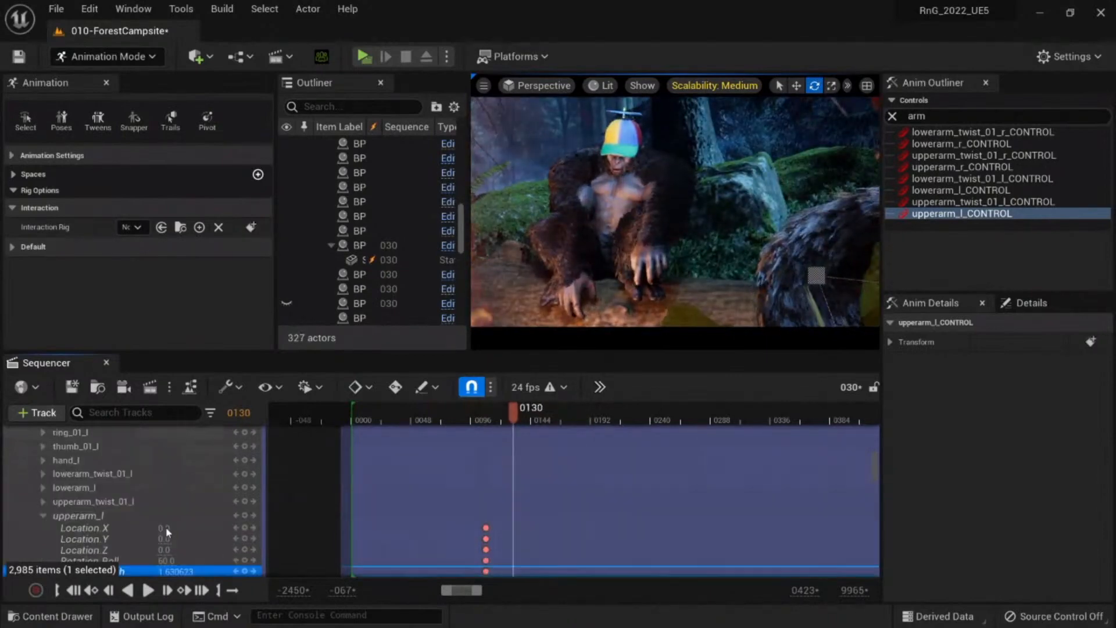
pyautogui.click(457, 417)
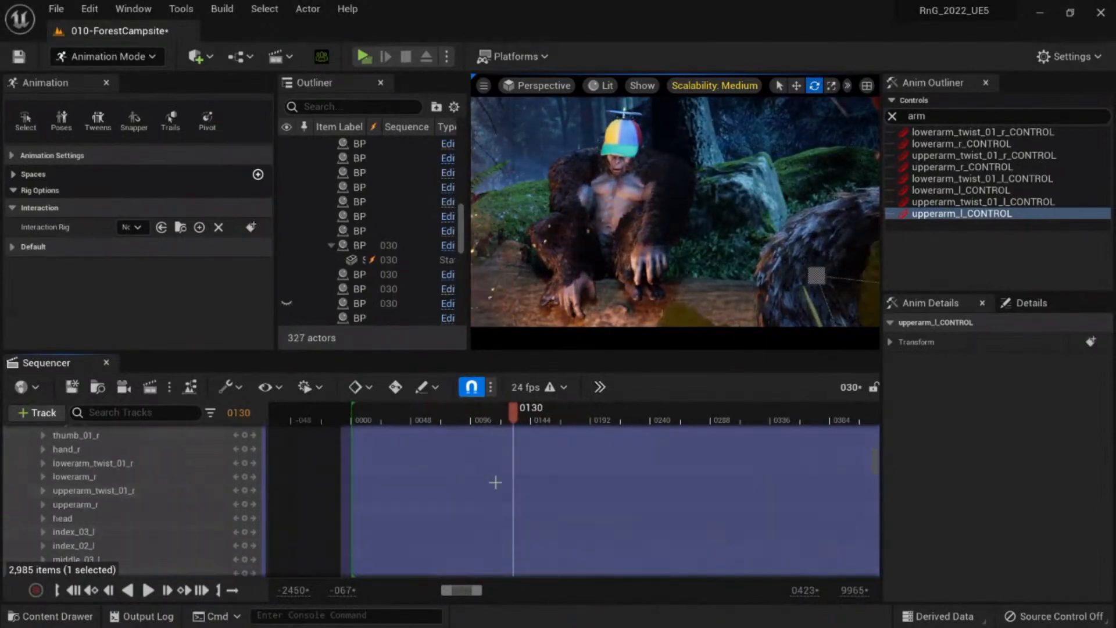
pyautogui.scroll(-10, 500, 486)
pyautogui.scroll(-5, 500, 486)
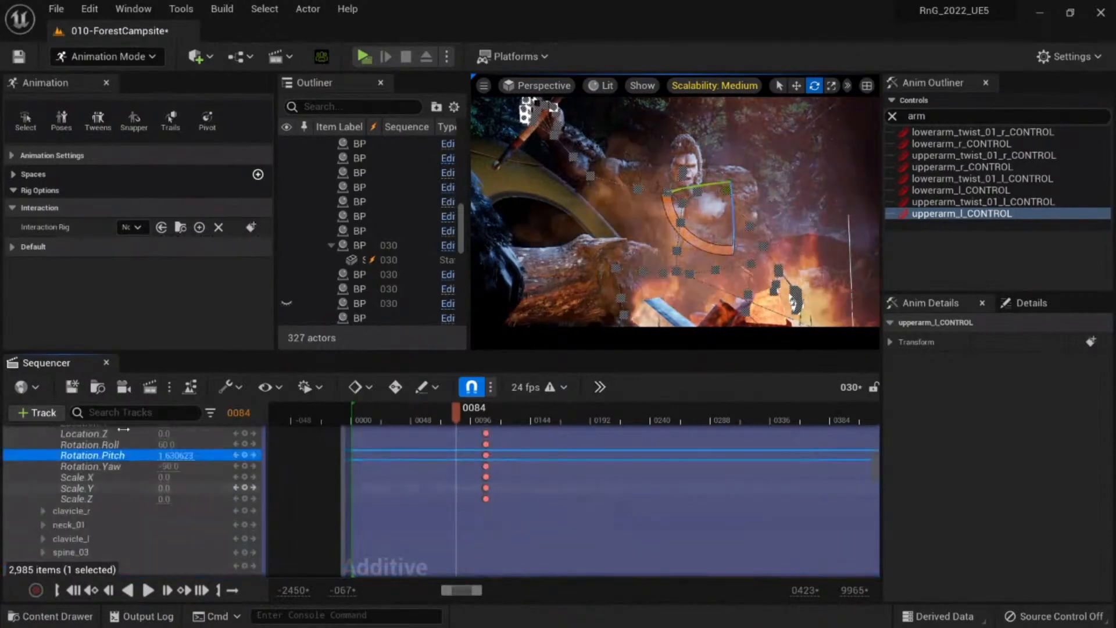
pyautogui.scroll(3, 164, 473)
pyautogui.scroll(-1, 165, 470)
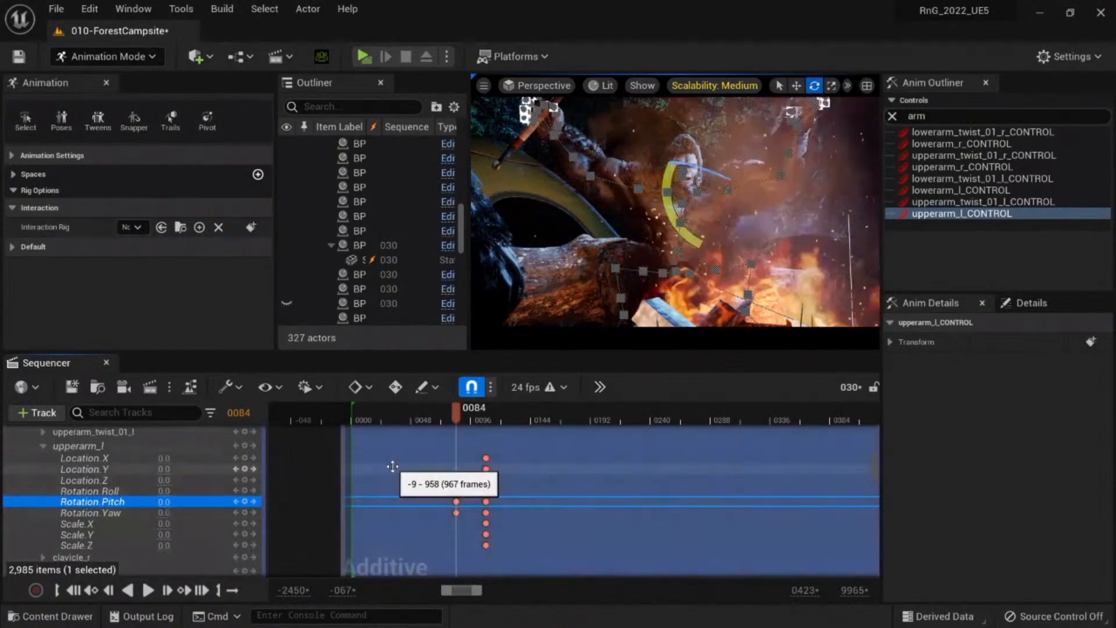
# Step: Scrub and play the sequence up to frame 294 to review the additive arm rotation across the camera shots
pyautogui.moveTo(461, 411); pyautogui.dragTo(565, 424)
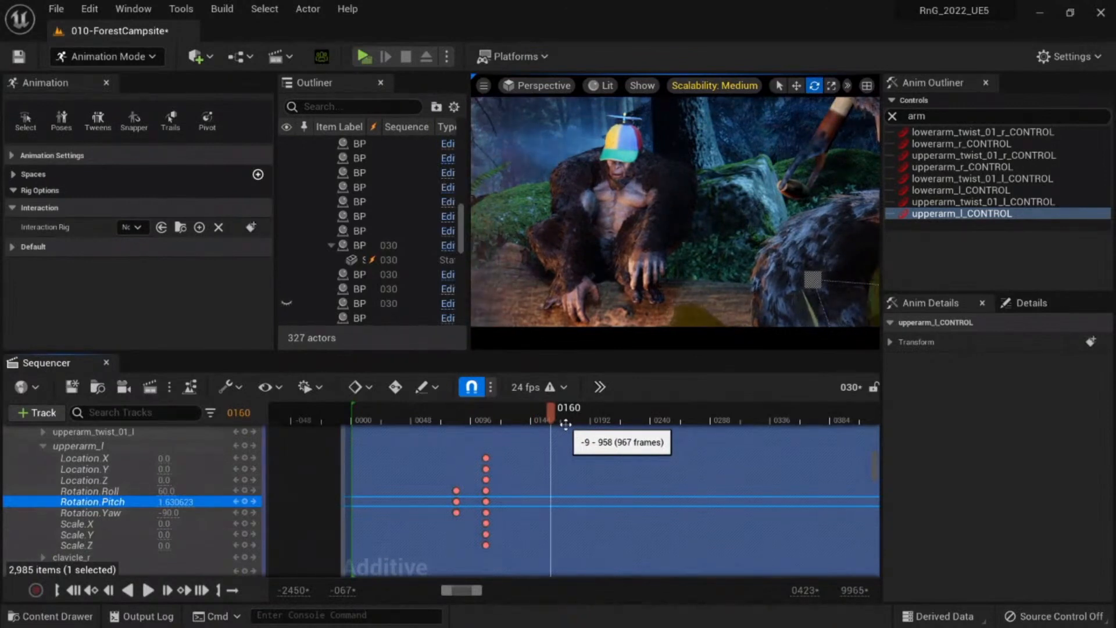
pyautogui.scroll(9, 430, 492)
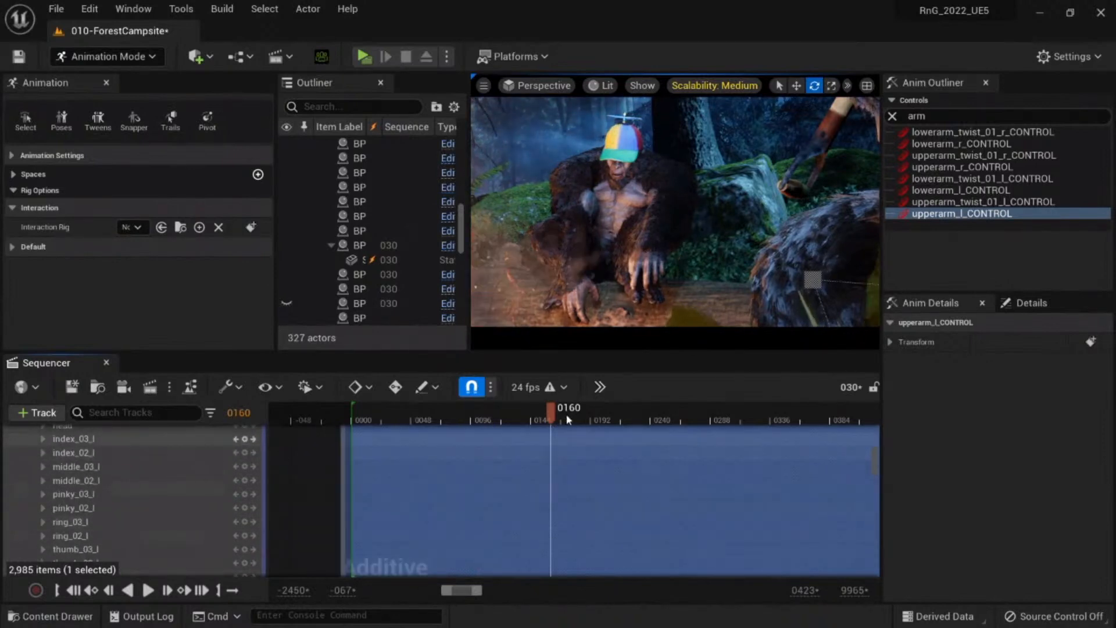
pyautogui.click(523, 420)
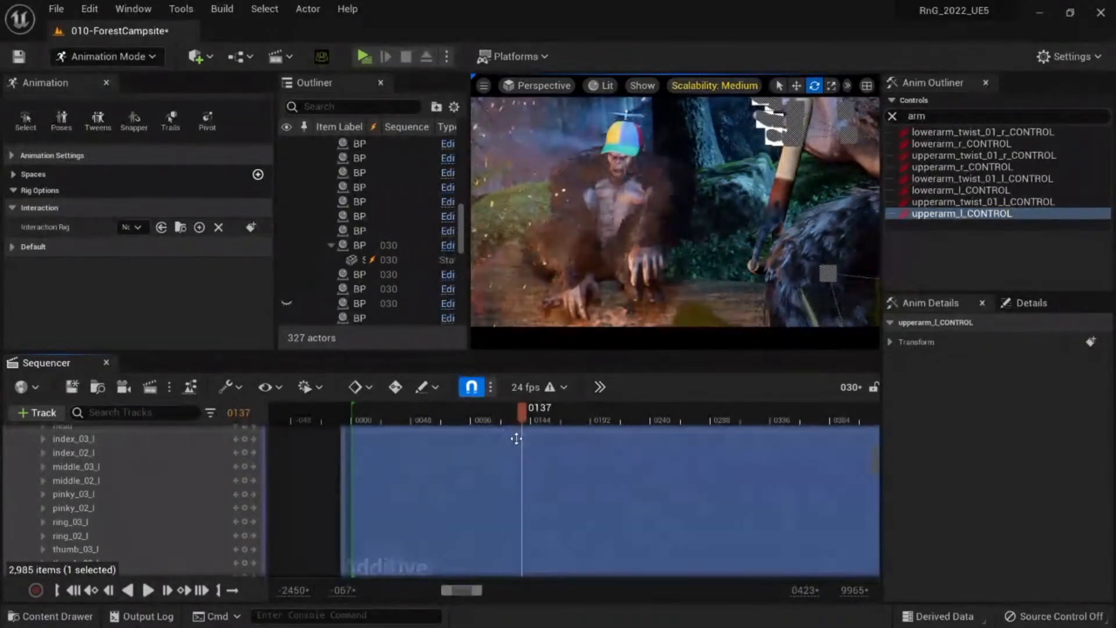
pyautogui.scroll(10, 147, 496)
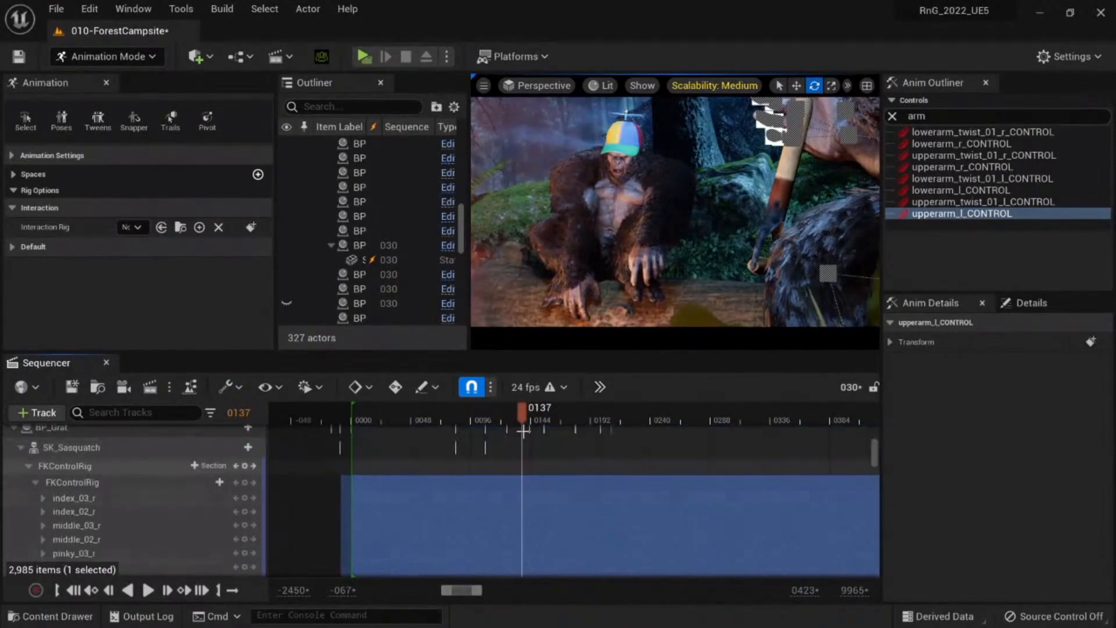
pyautogui.press('space')
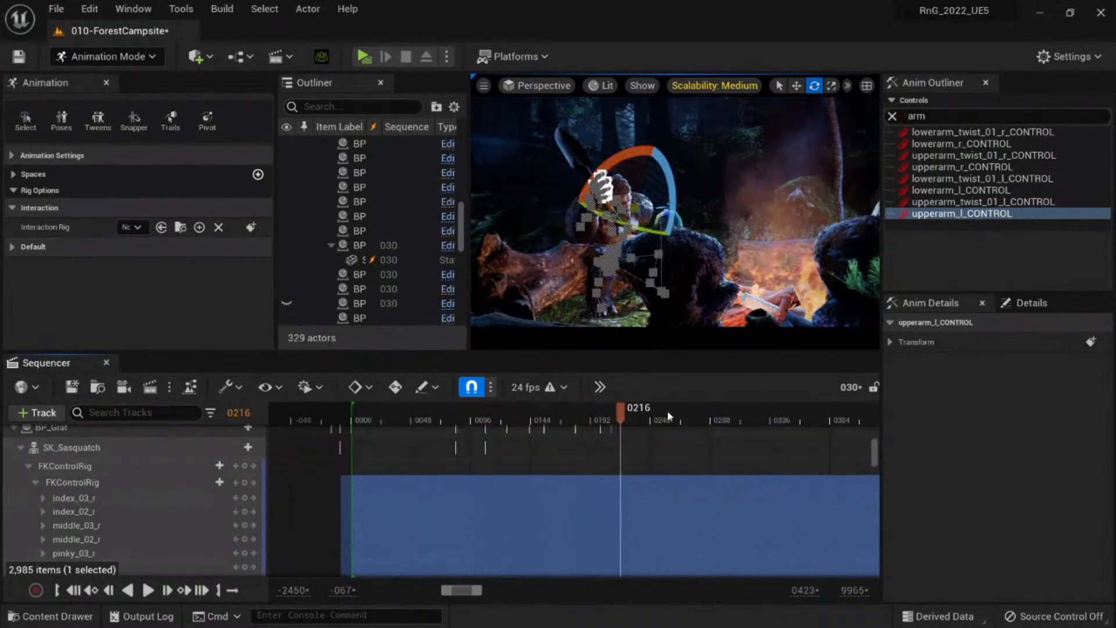
pyautogui.moveTo(669, 416); pyautogui.dragTo(721, 414)
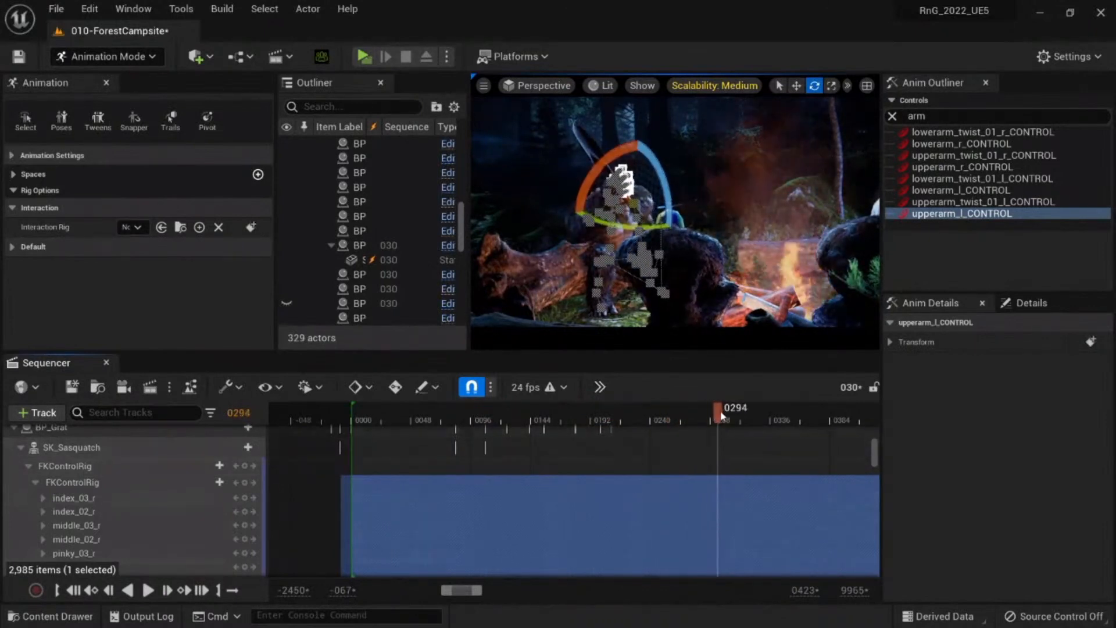
# Step: Collapse SK_Sasquatch and bake it to an animation sequence named SK_Sasquatch_Skeleton_Sequence in the Mesh folder, keeping the default export options
pyautogui.click(21, 448)
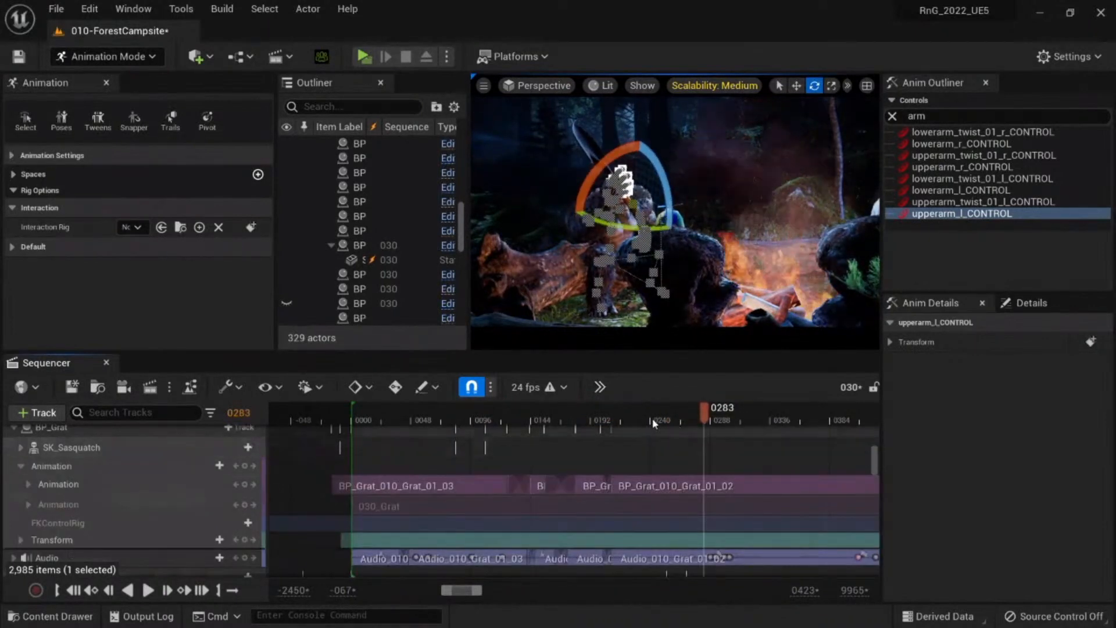
pyautogui.click(725, 418)
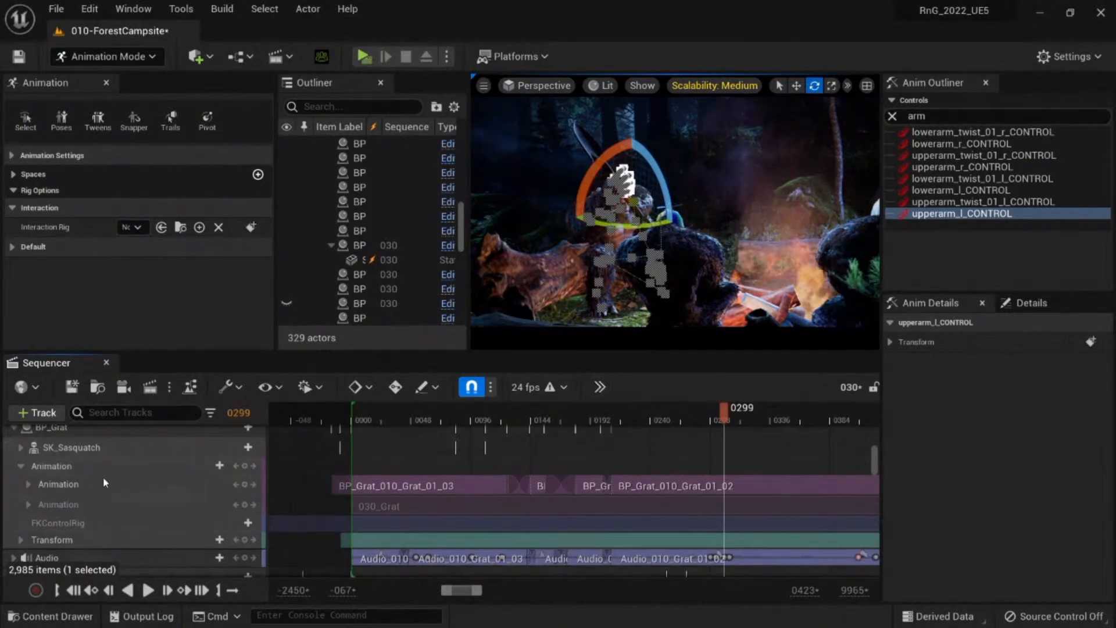
pyautogui.click(87, 448)
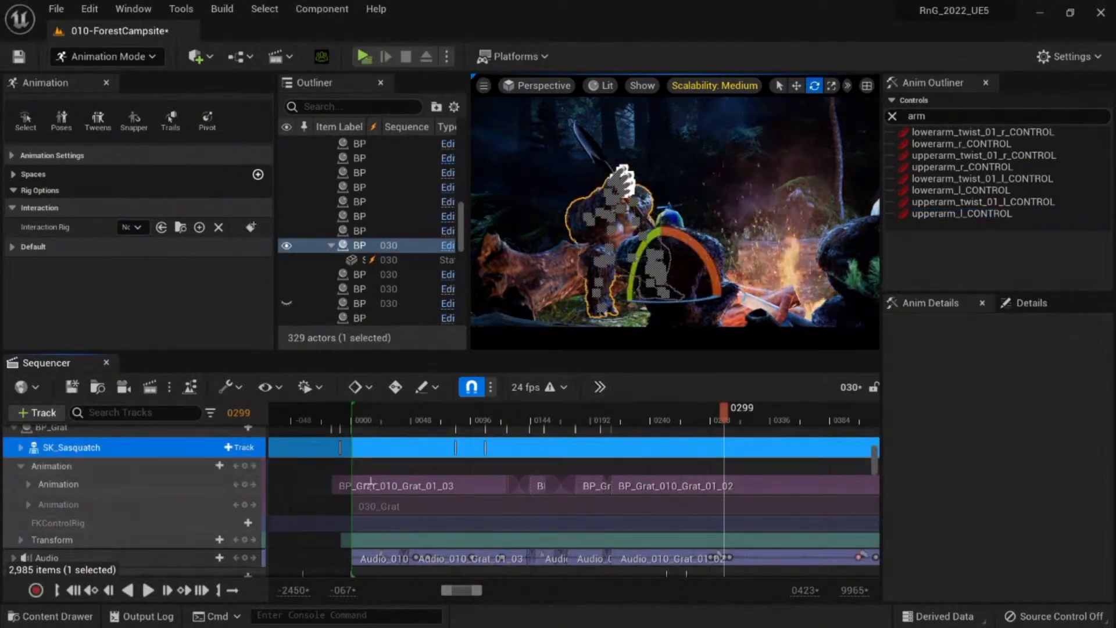
pyautogui.rightClick(71, 447)
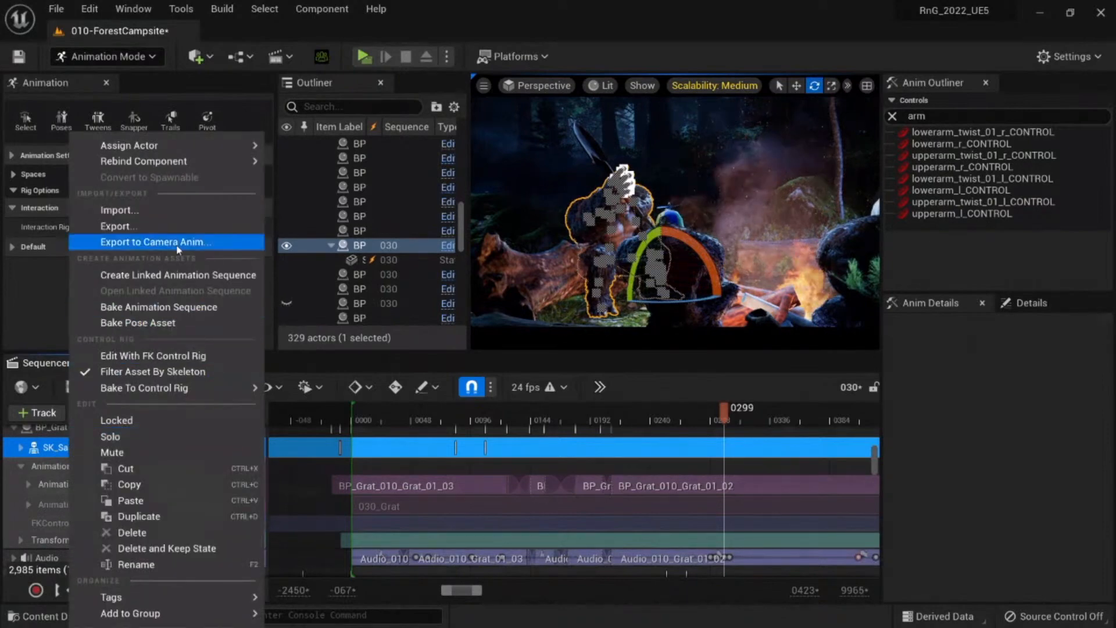
pyautogui.click(180, 306)
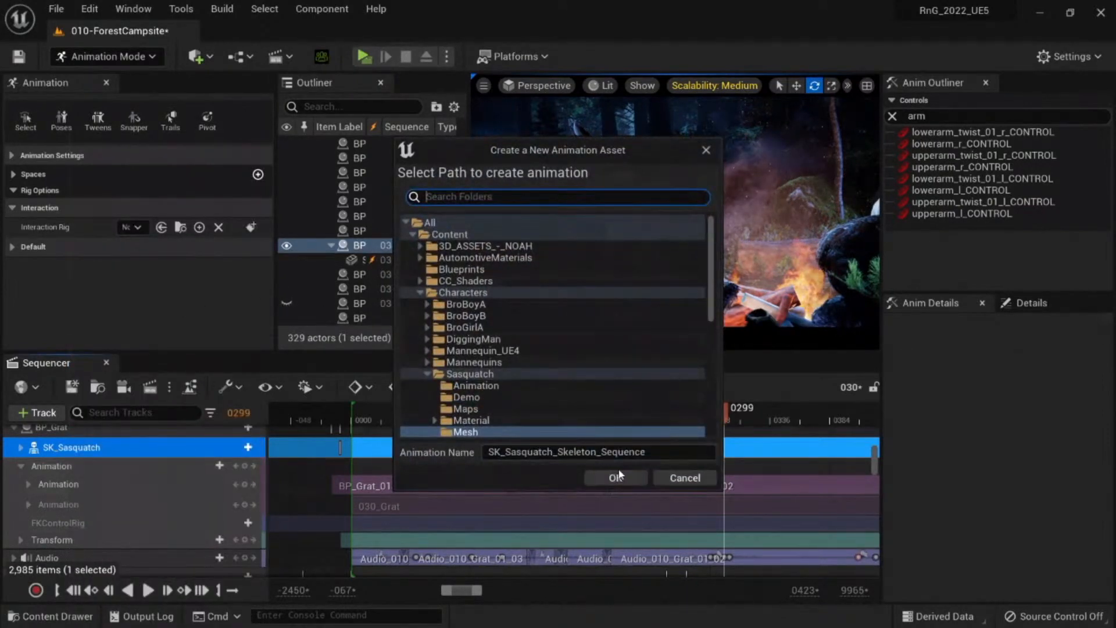
pyautogui.click(615, 479)
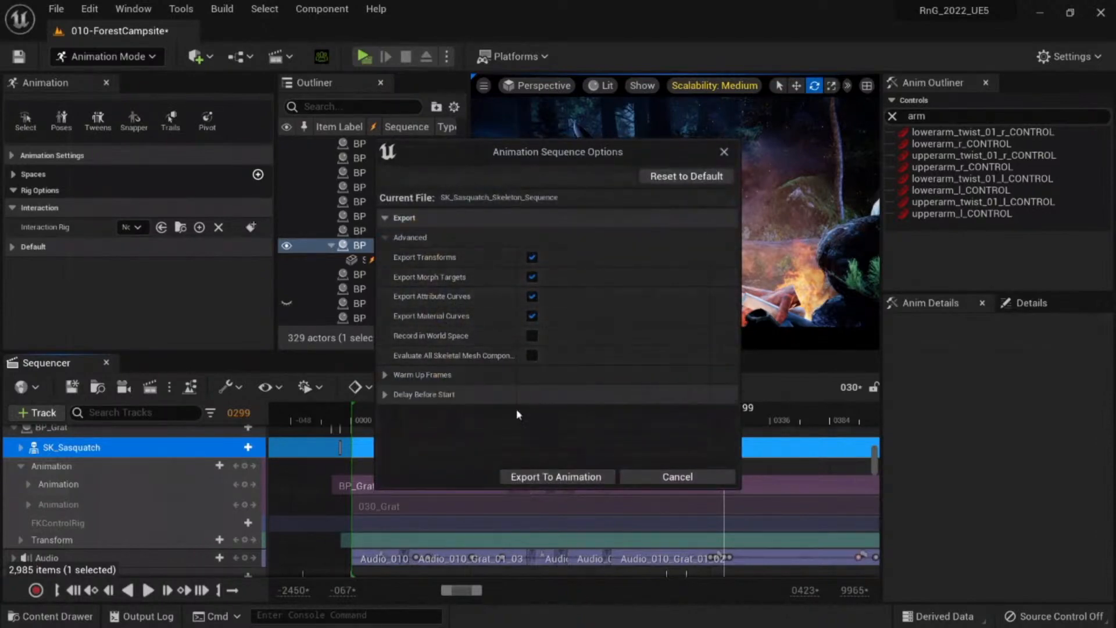
pyautogui.click(547, 478)
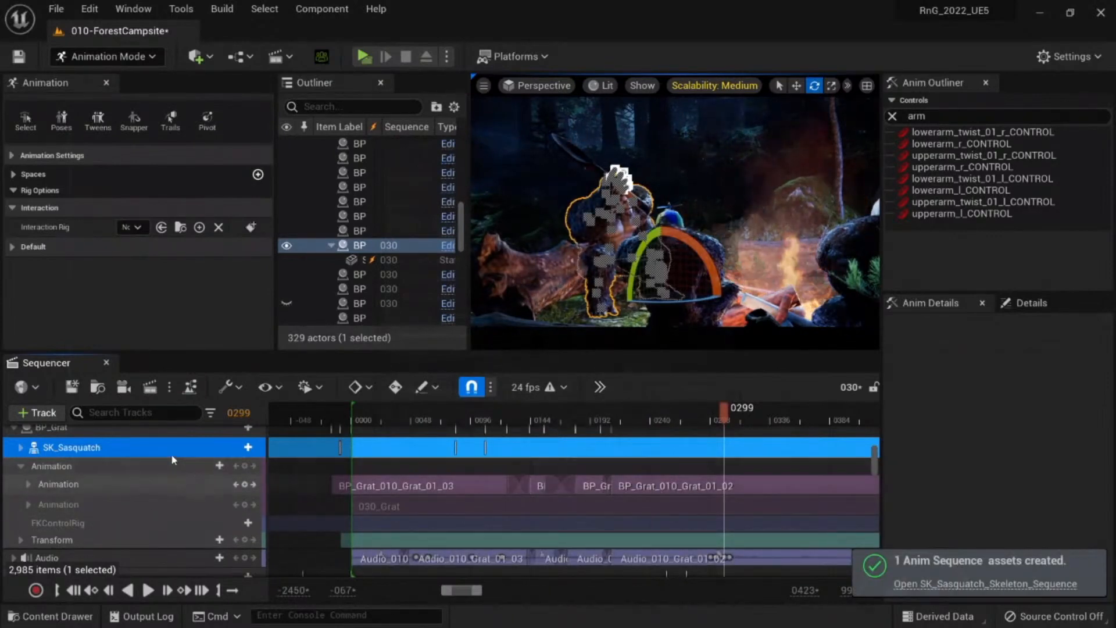
# Step: Add the 030_Grat animation to BP_Grat's Animation track, move its section to start at frame 0, and scrub to frame 284
pyautogui.click(202, 466)
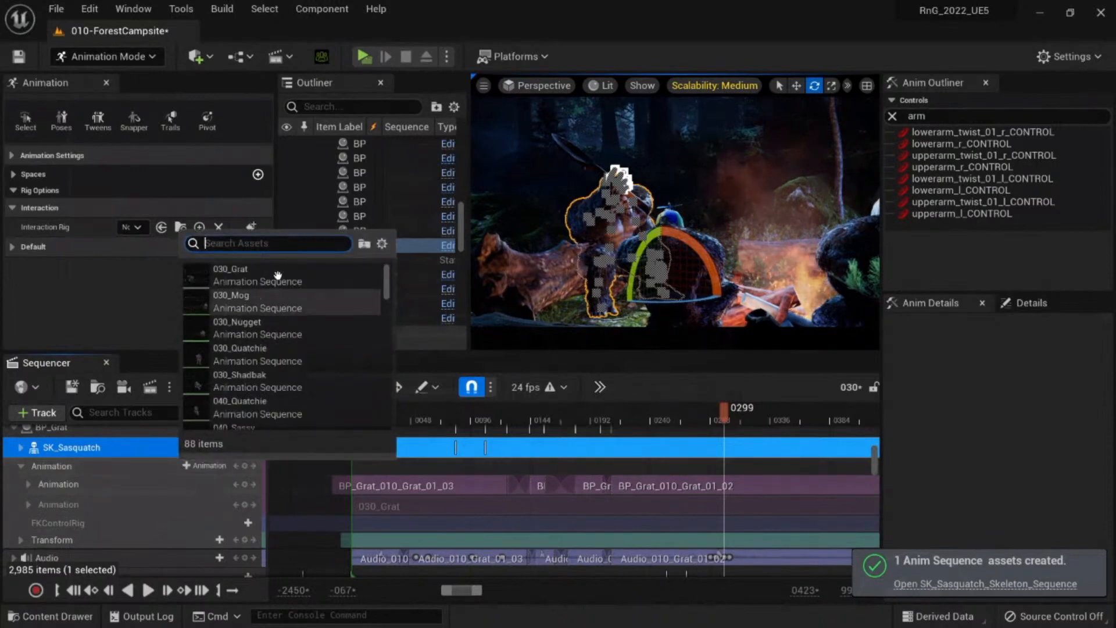
pyautogui.click(284, 280)
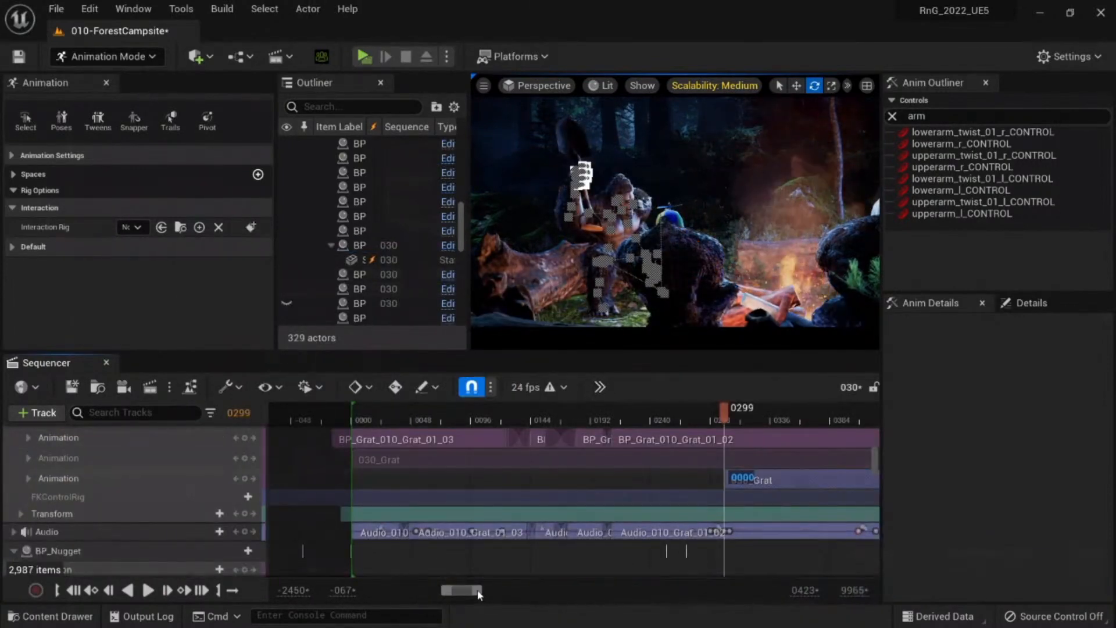
pyautogui.moveTo(481, 591); pyautogui.dragTo(602, 590)
pyautogui.moveTo(398, 476); pyautogui.dragTo(349, 483)
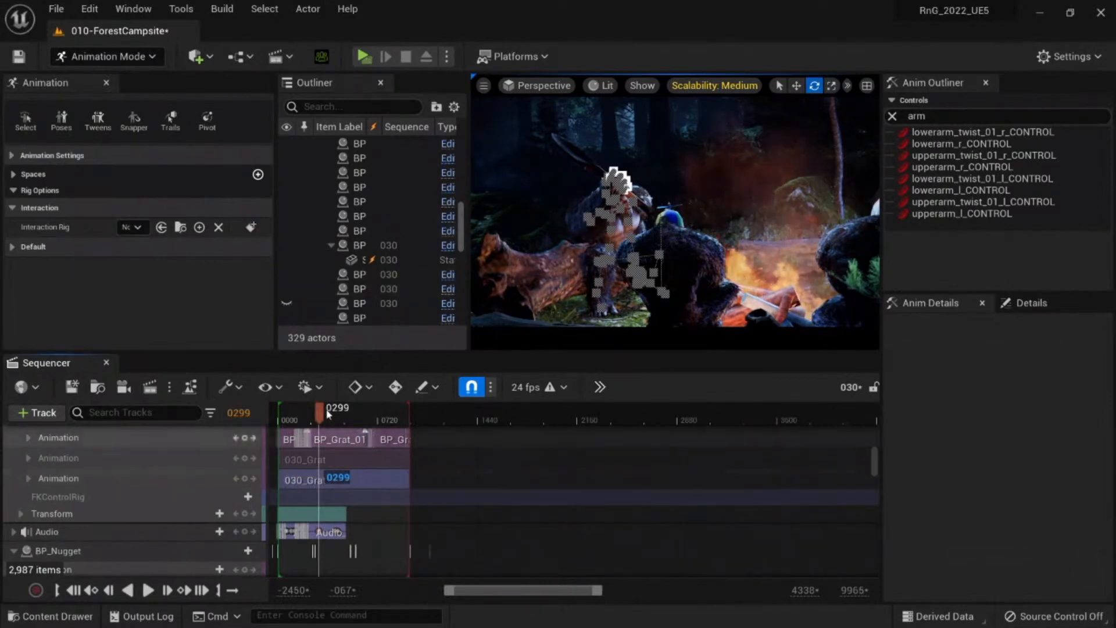
pyautogui.moveTo(345, 415); pyautogui.dragTo(321, 421)
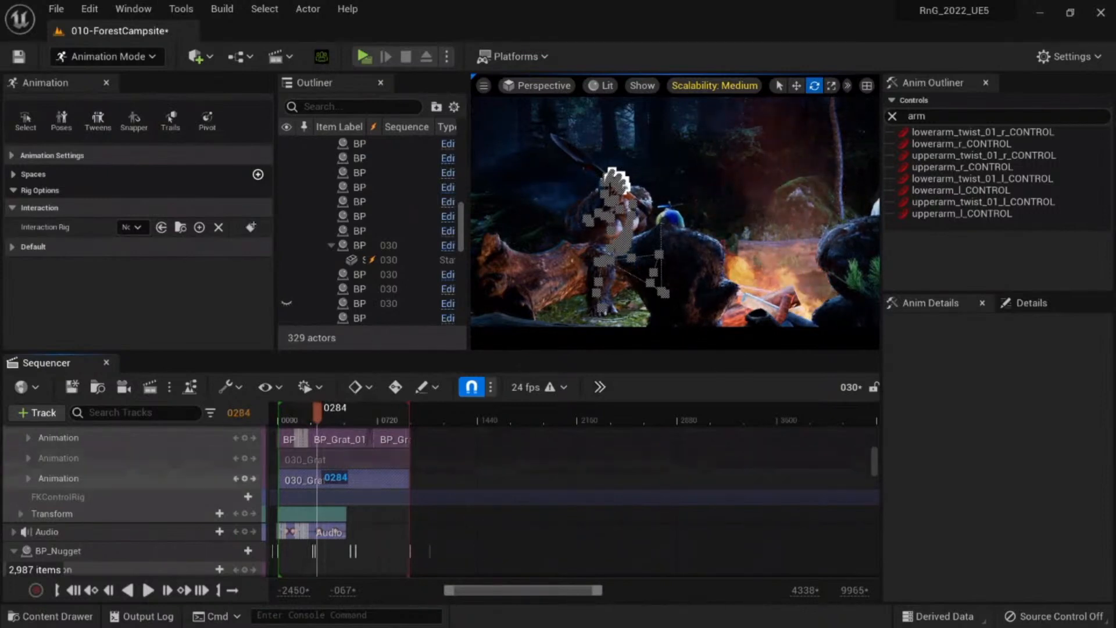
pyautogui.moveTo(492, 590)
pyautogui.mouseDown()
pyautogui.moveTo(473, 589)
pyautogui.moveTo(481, 594)
pyautogui.mouseUp()
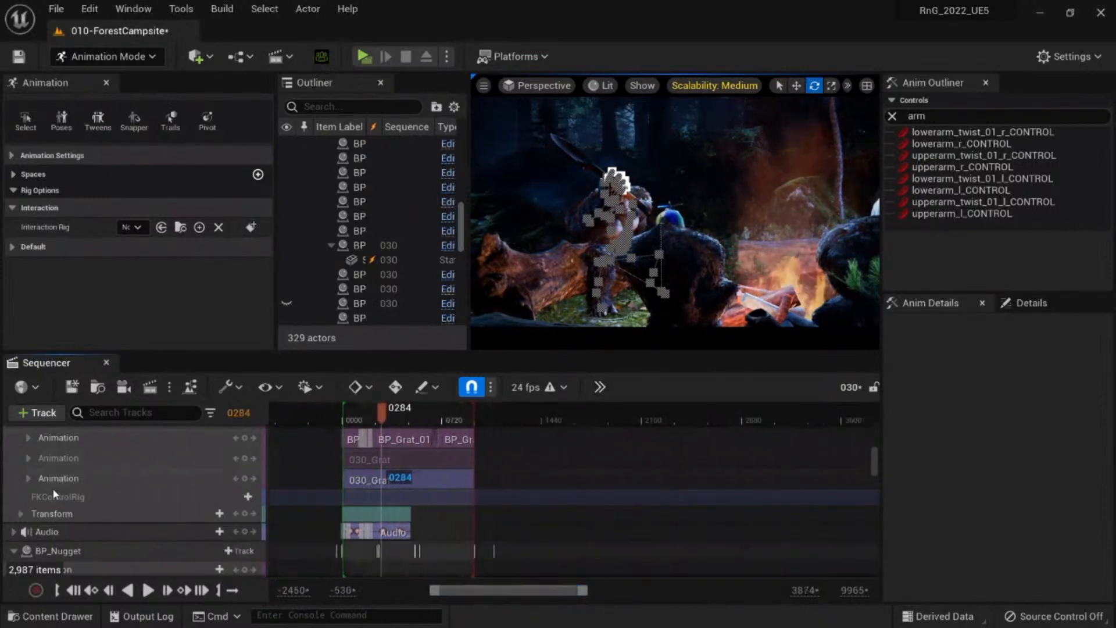
# Step: Select the Shovel track and scrub to frame 240 to check the shovel against BP_Grat's baked animation
pyautogui.scroll(-5, 64, 501)
pyautogui.scroll(-2, 61, 499)
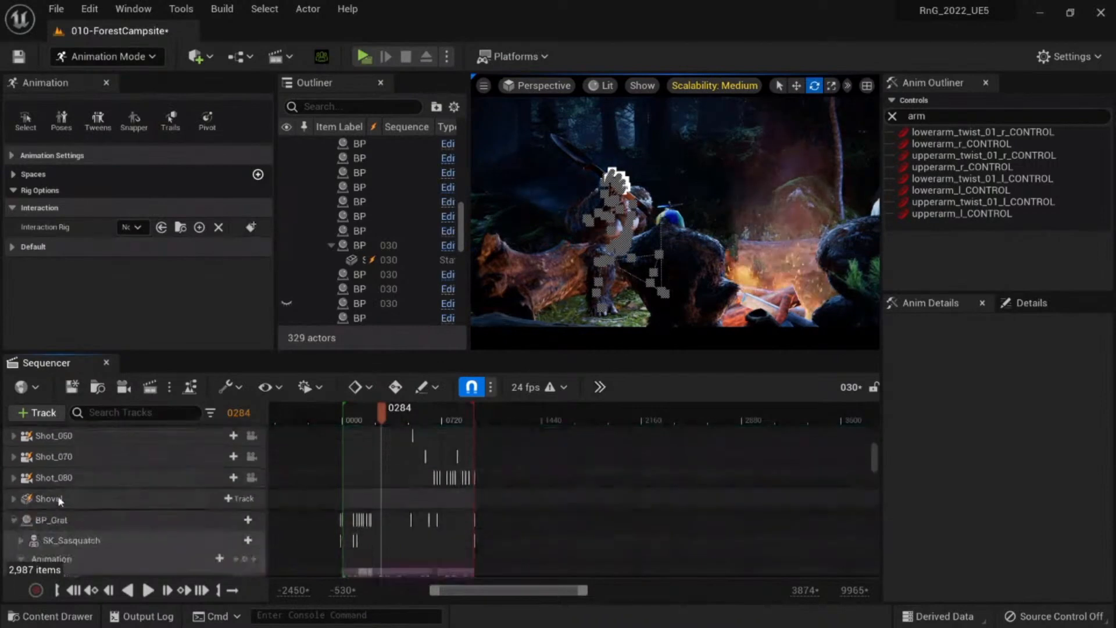
pyautogui.click(50, 478)
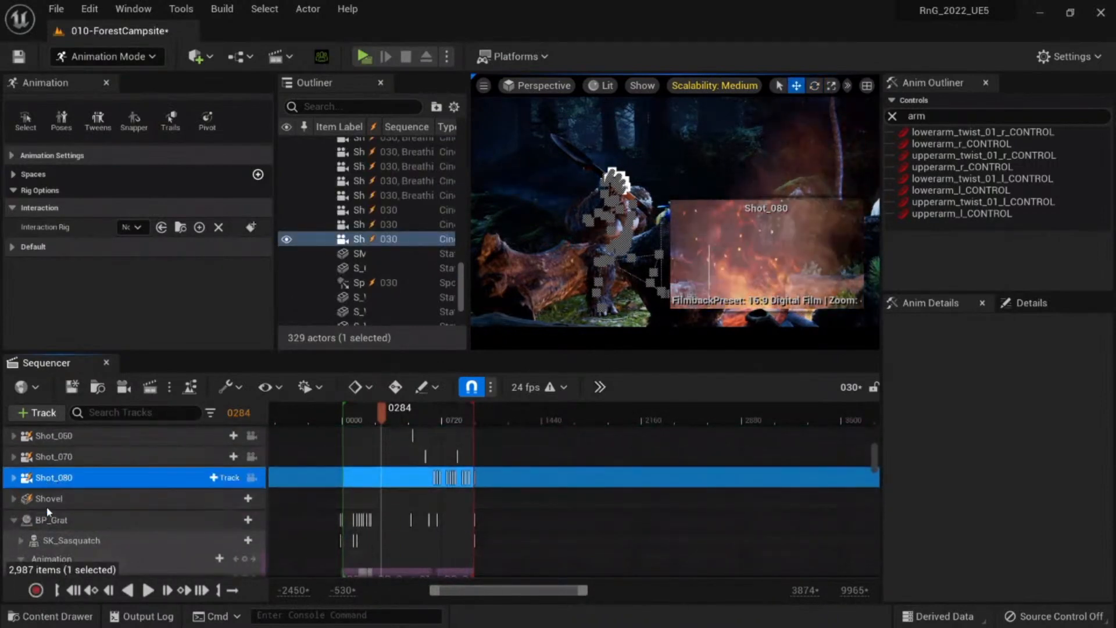
pyautogui.click(98, 494)
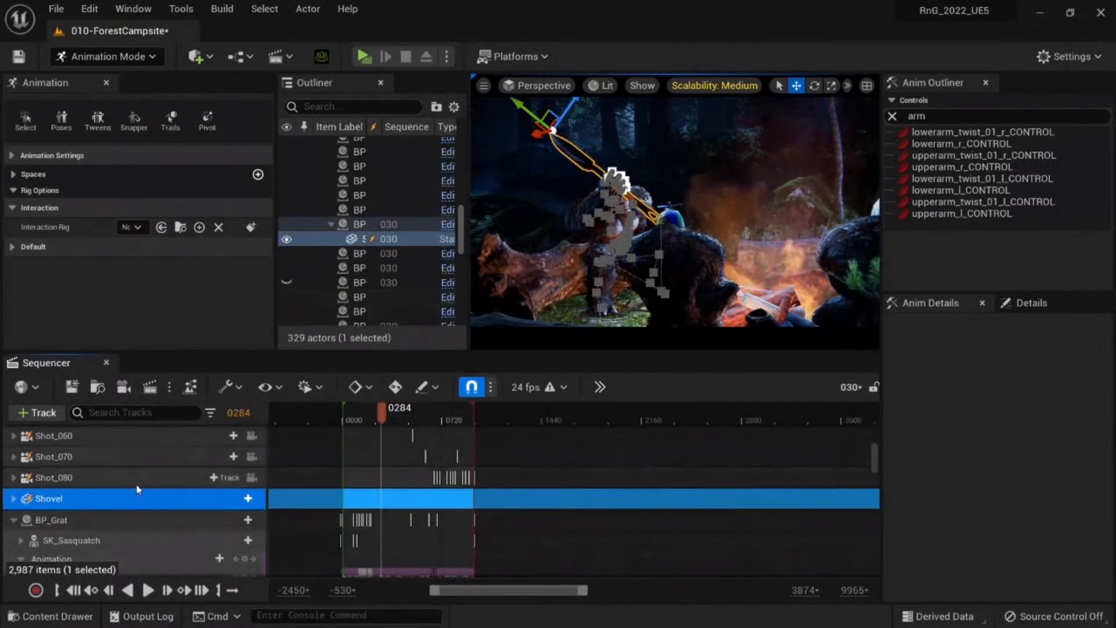
pyautogui.click(394, 419)
pyautogui.moveTo(406, 421); pyautogui.dragTo(375, 419)
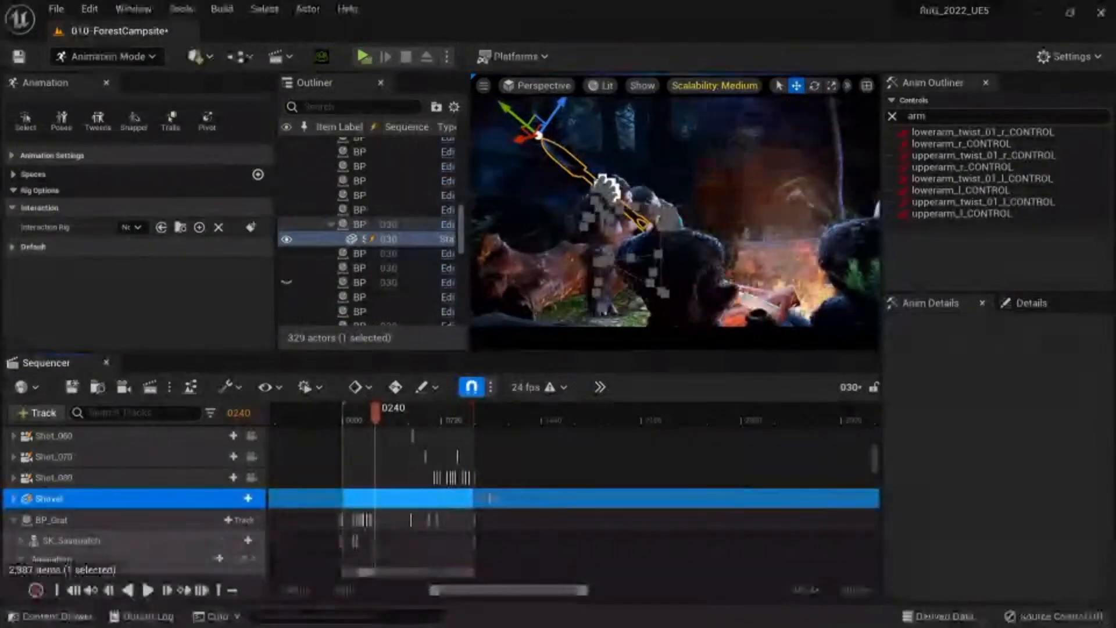
# Step: Delete the FKControlRig track from BP_Grat
pyautogui.scroll(-4, 406, 507)
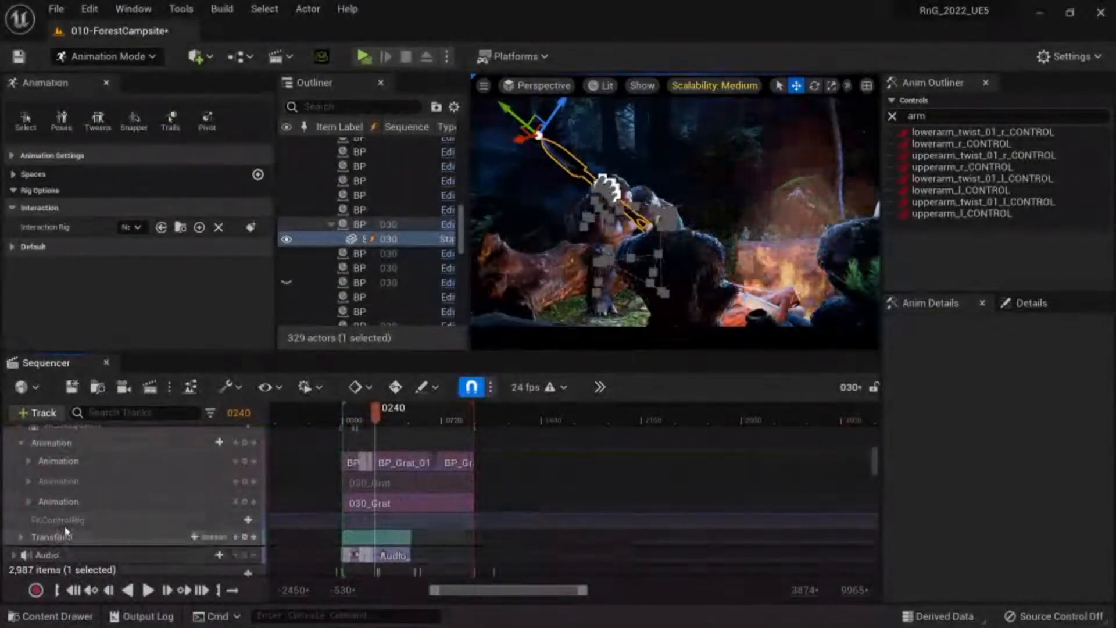
pyautogui.click(41, 524)
pyautogui.rightClick(45, 525)
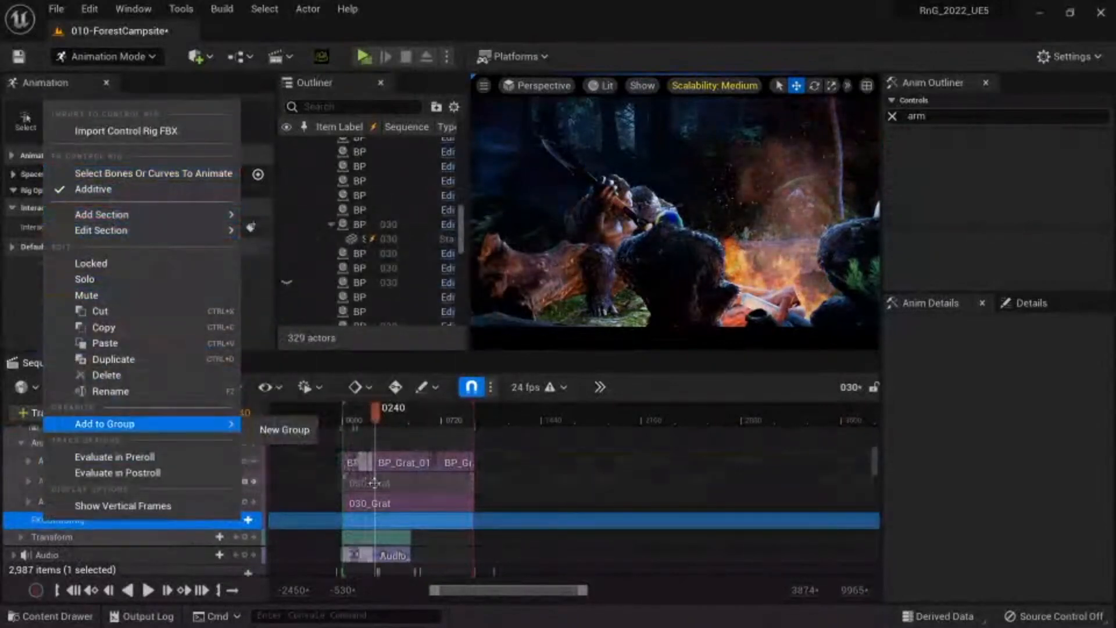
pyautogui.click(472, 531)
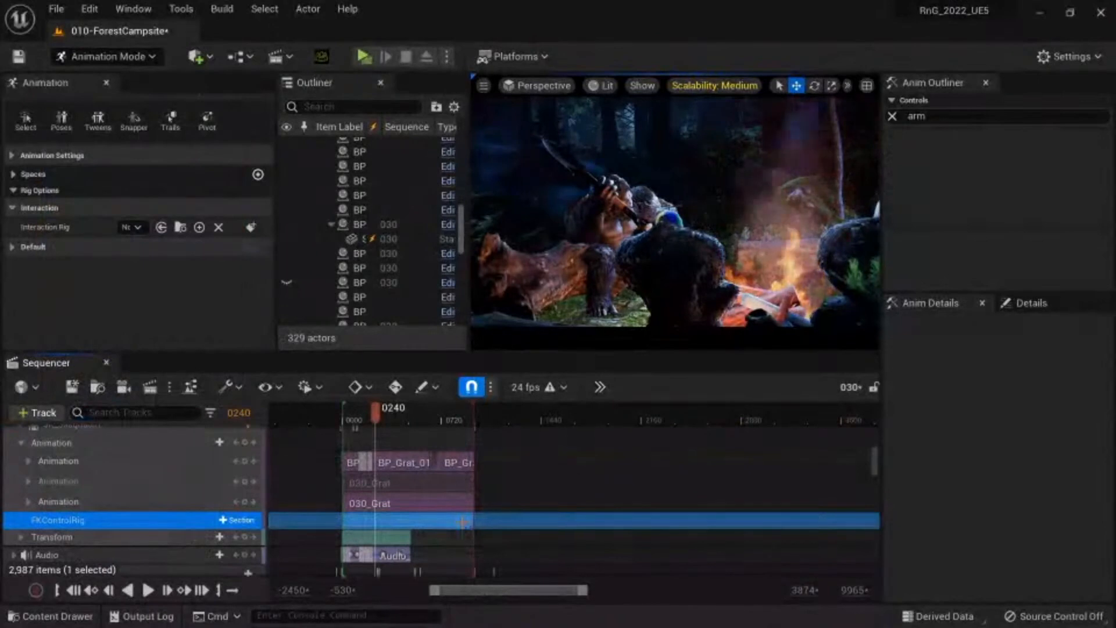
pyautogui.press('Delete')
# Step: Select BP_Grat's 030_Grat animation section and go to frame 194
pyautogui.moveTo(360, 401); pyautogui.dragTo(405, 412)
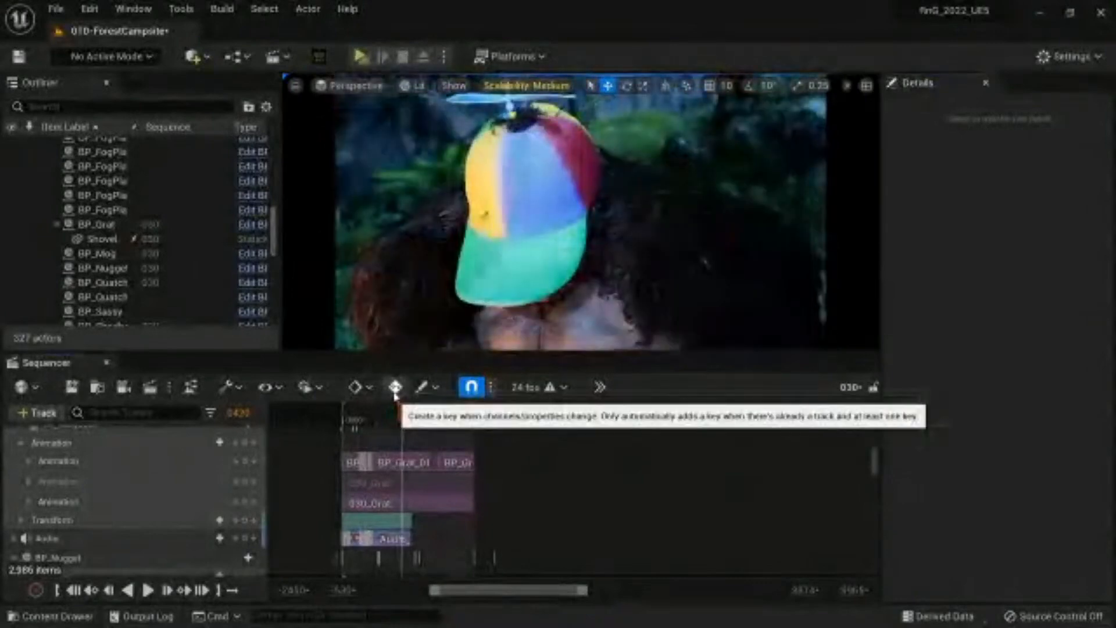
pyautogui.click(410, 499)
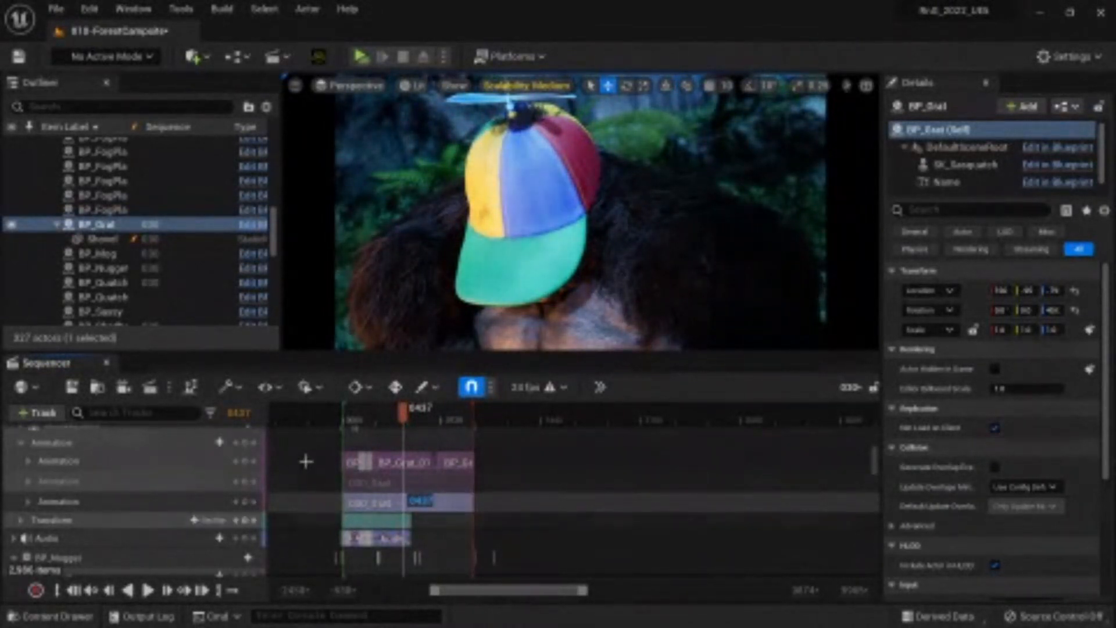
pyautogui.click(372, 414)
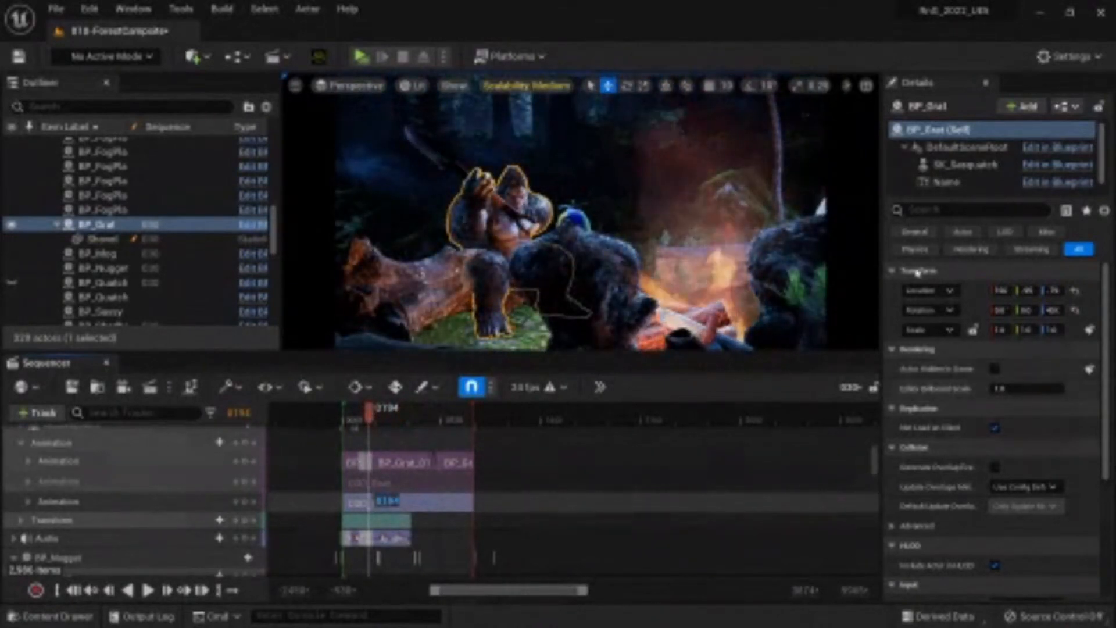
# Step: Try changing BP_Grat's X location in its actor details and on its Transform track, undoing each change
pyautogui.moveTo(881, 271); pyautogui.dragTo(675, 270)
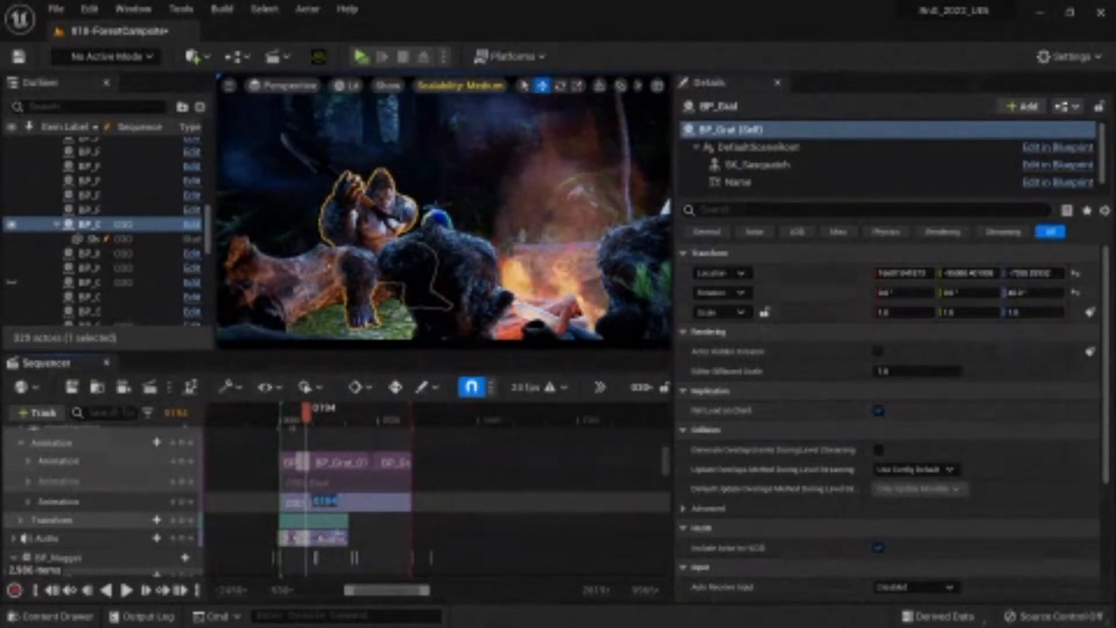
pyautogui.moveTo(916, 273); pyautogui.dragTo(896, 272)
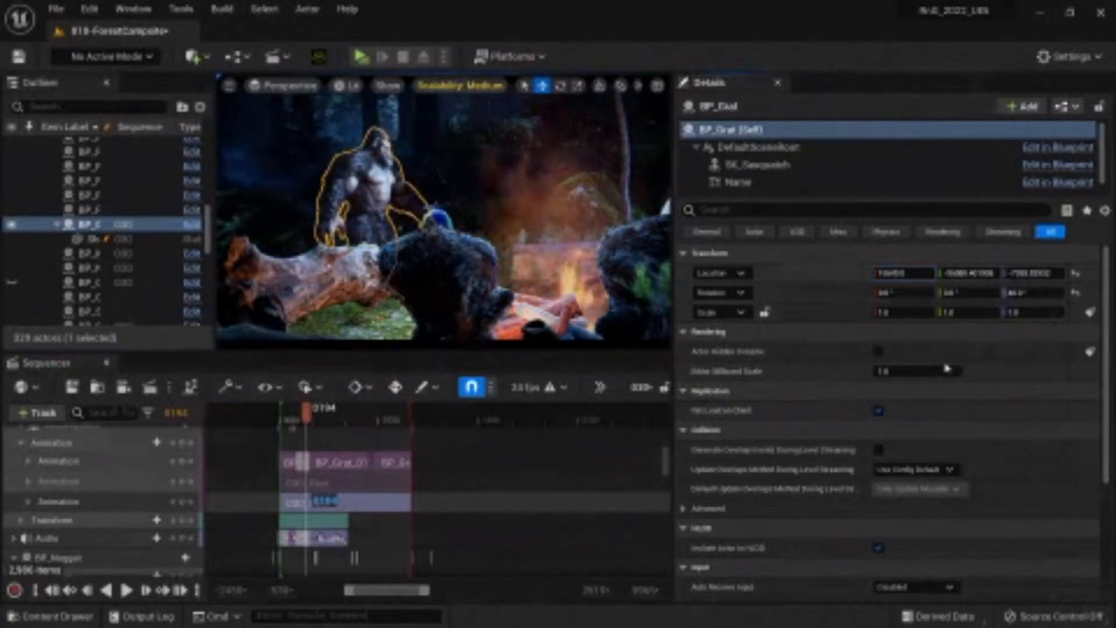
pyautogui.hotkey('ctrl', 'z')
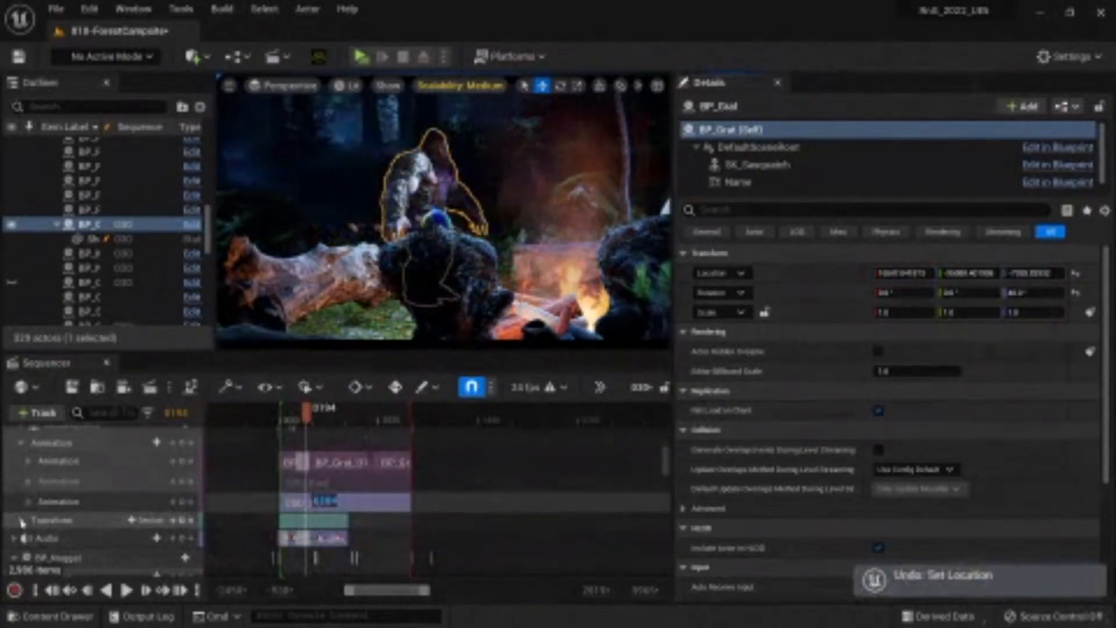
pyautogui.click(22, 520)
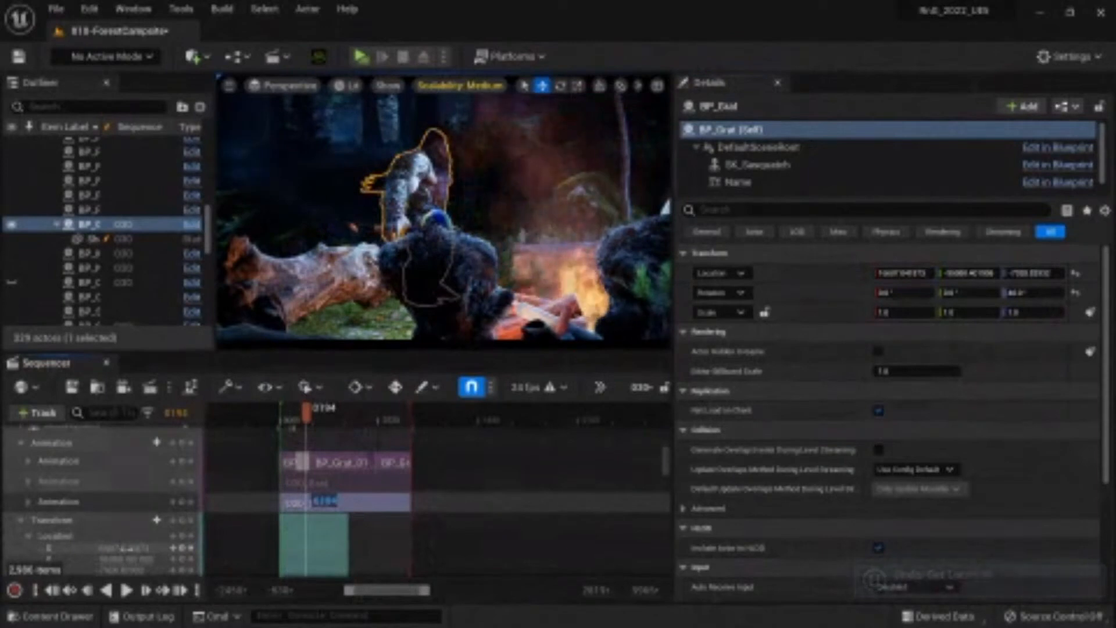
pyautogui.moveTo(122, 549); pyautogui.dragTo(140, 548)
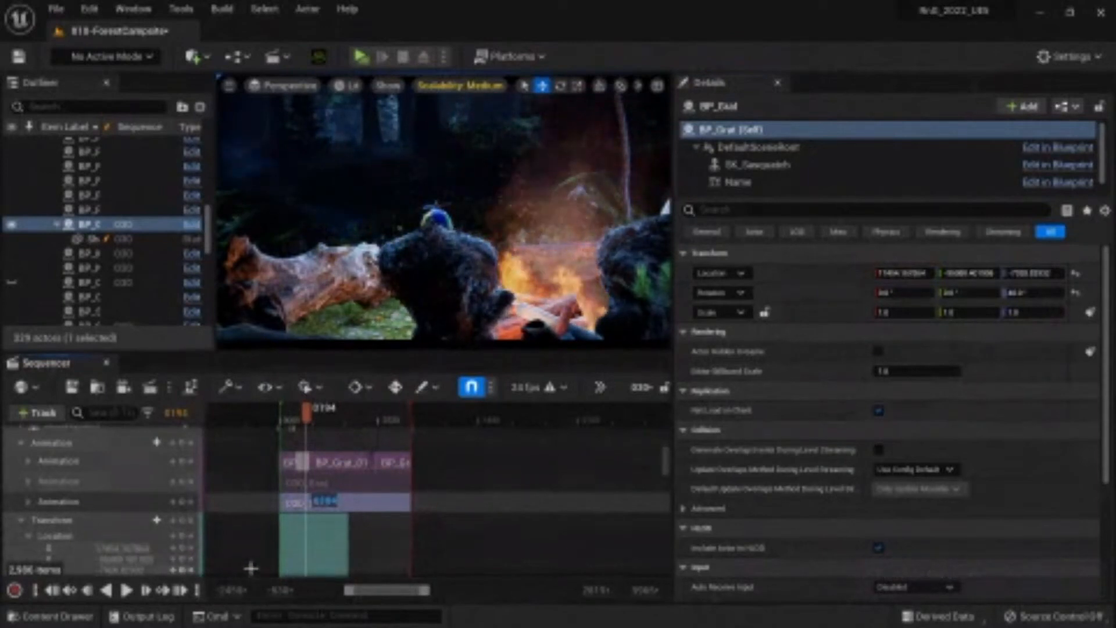
pyautogui.hotkey('ctrl', 'z')
# Step: Add an Additive section to BP_Grat's Transform track and move it to start at frame 0
pyautogui.scroll(-3, 140, 495)
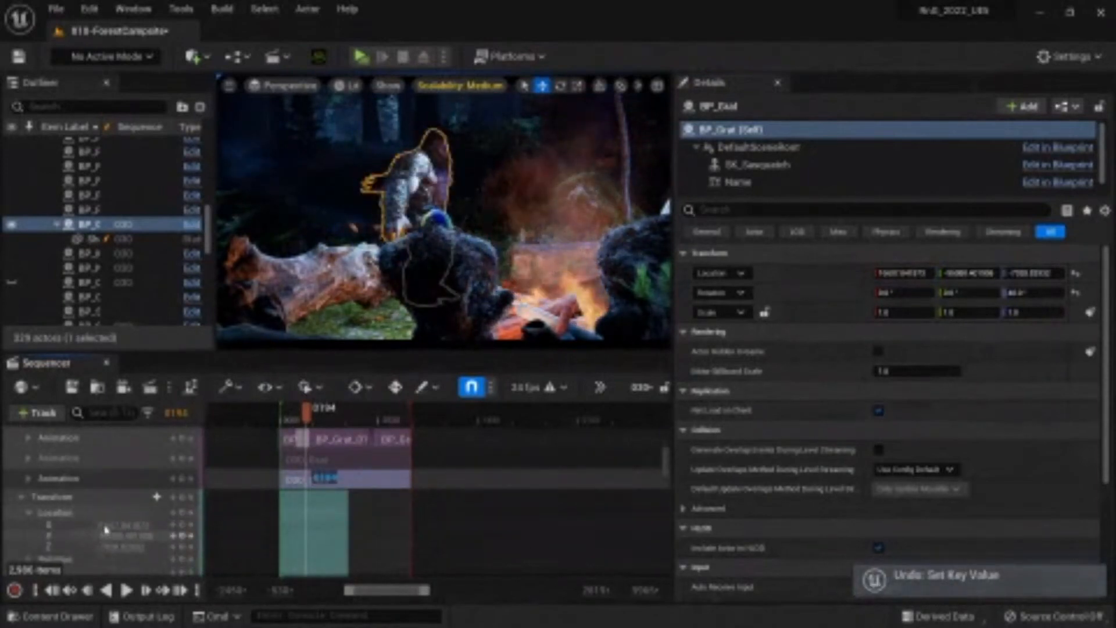
pyautogui.click(151, 453)
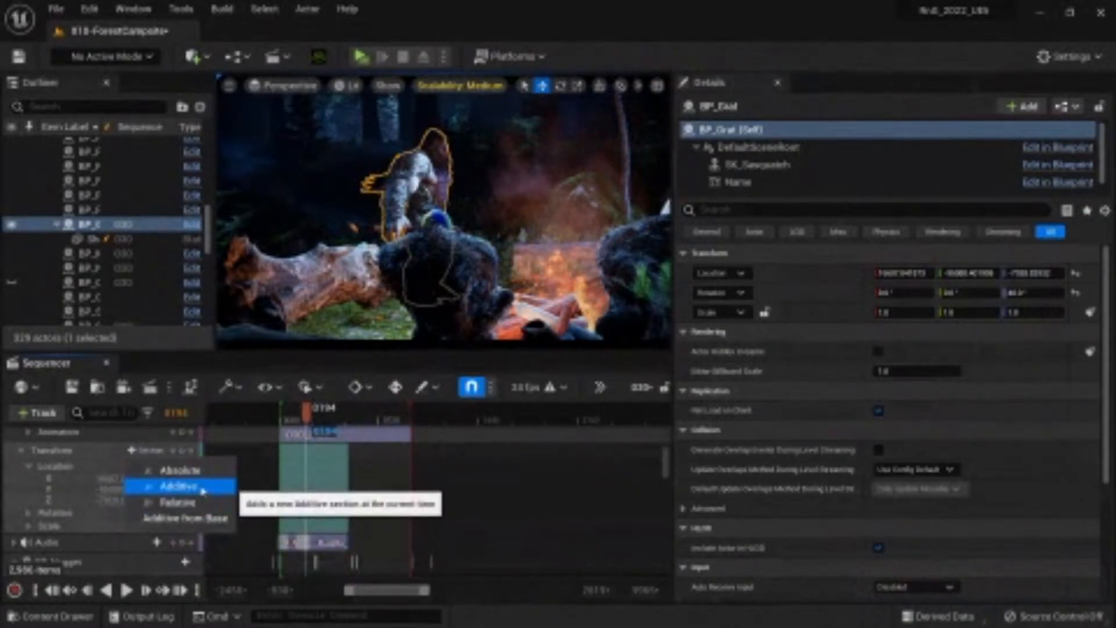
pyautogui.click(177, 486)
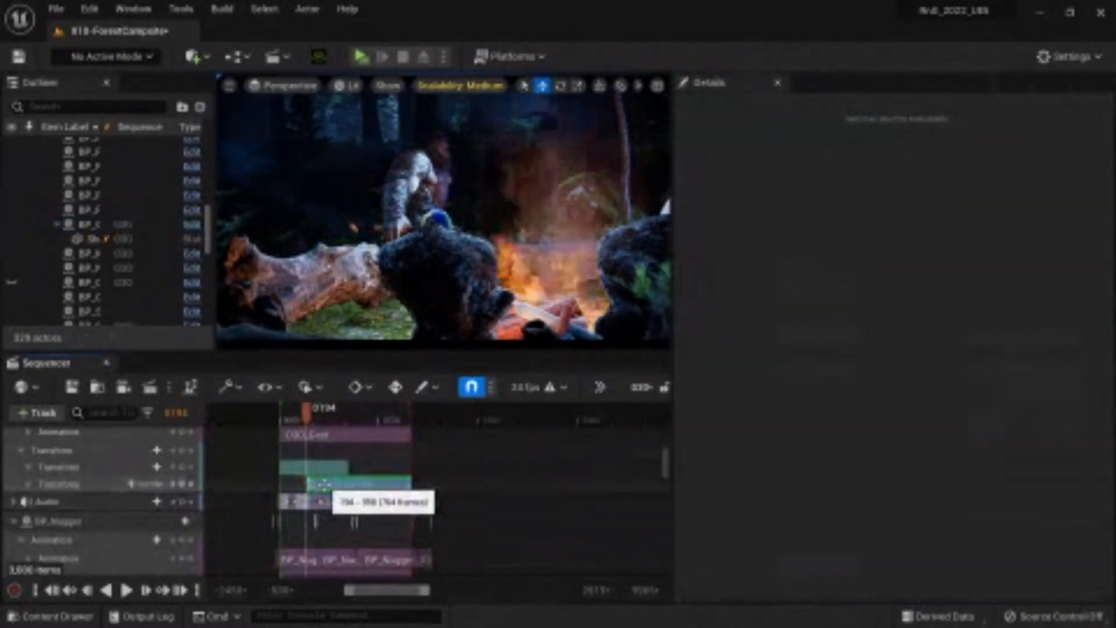
pyautogui.moveTo(322, 484); pyautogui.dragTo(291, 484)
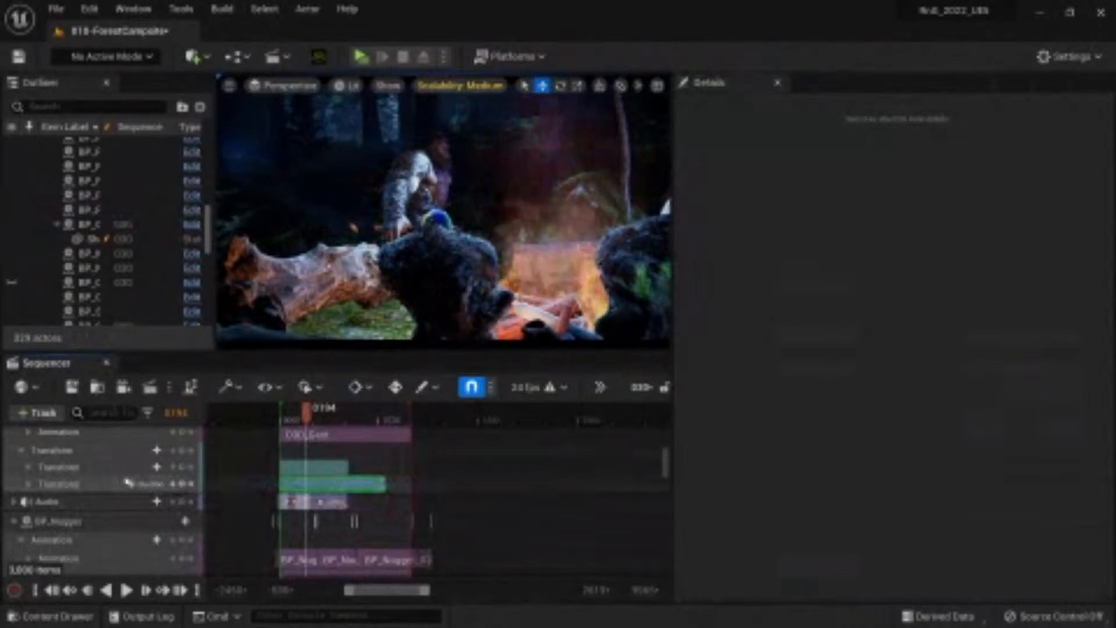
# Step: Lower the X location in the additive Transform section to shift BP_Grat, and play up to frame 252
pyautogui.click(28, 484)
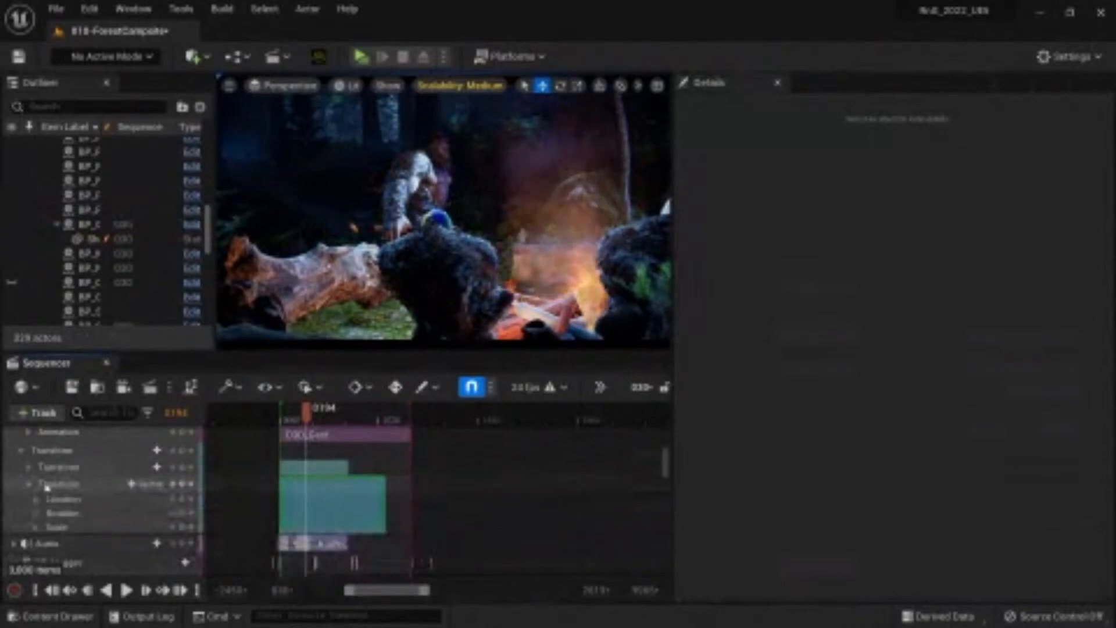
pyautogui.click(36, 499)
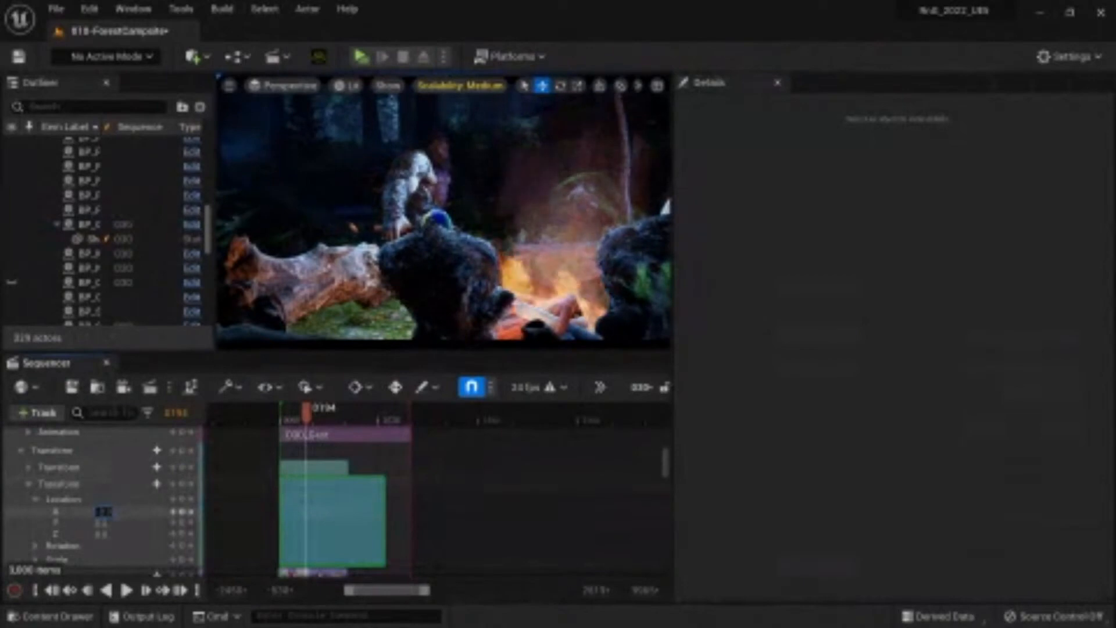
pyautogui.moveTo(104, 512); pyautogui.dragTo(79, 512)
pyautogui.moveTo(307, 410)
pyautogui.mouseDown()
pyautogui.moveTo(359, 413)
pyautogui.moveTo(311, 412)
pyautogui.mouseUp()
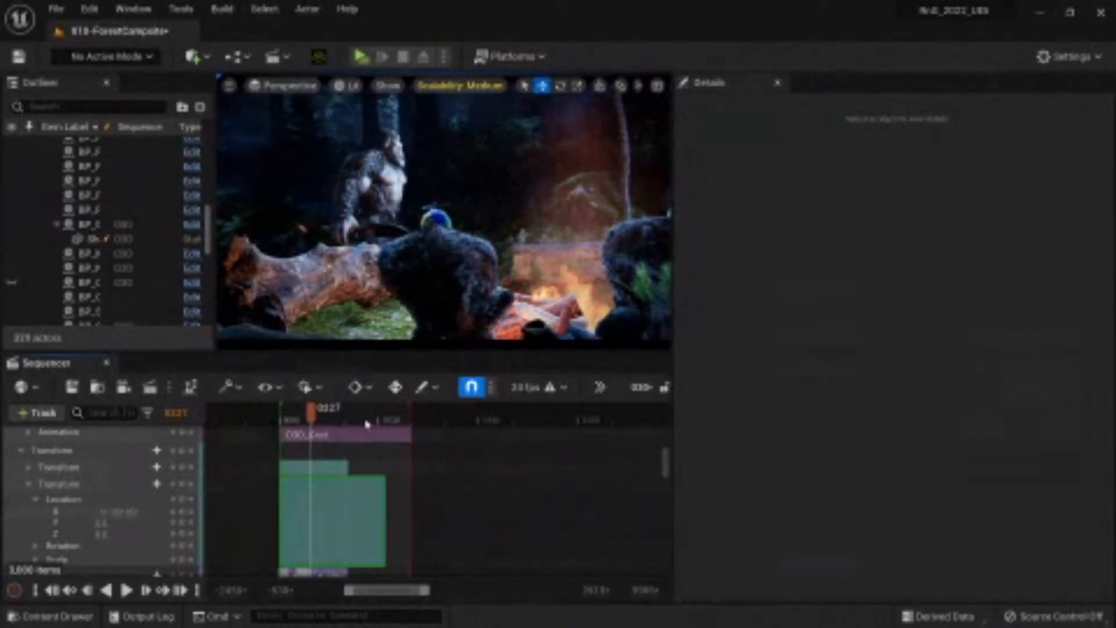
pyautogui.press('space')
pyautogui.press('space')
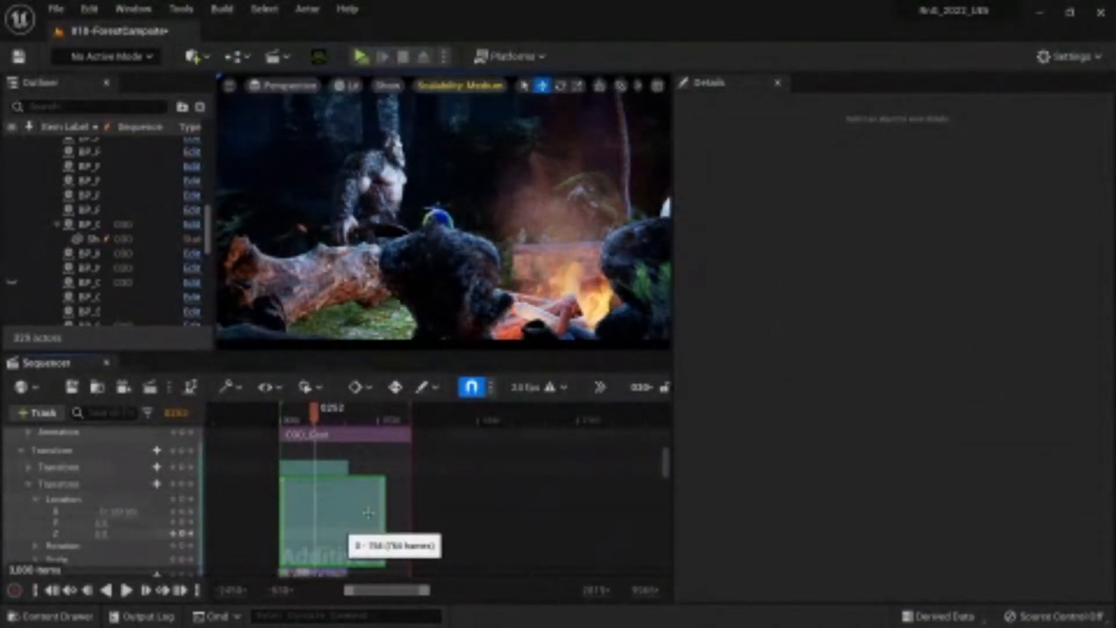
# Step: Select BP_Grat's 030_Grat section, and replace the open sequence with level sequence 040 from the Cinematics folder
pyautogui.scroll(3, 378, 538)
pyautogui.click(317, 527)
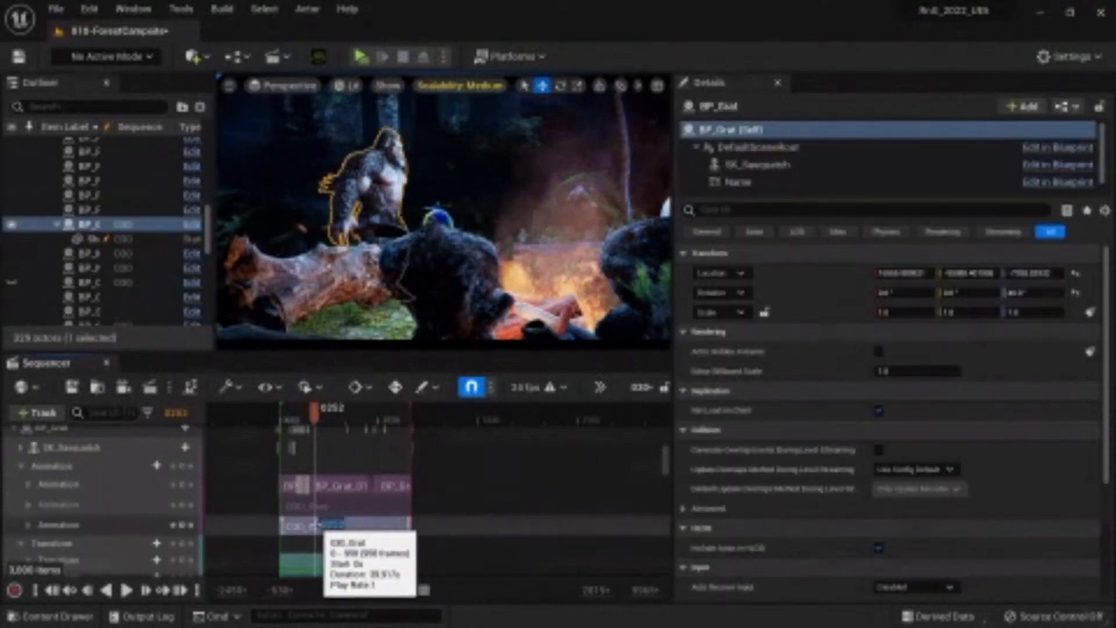
pyautogui.click(107, 364)
pyautogui.hotkey('ctrl', 'space')
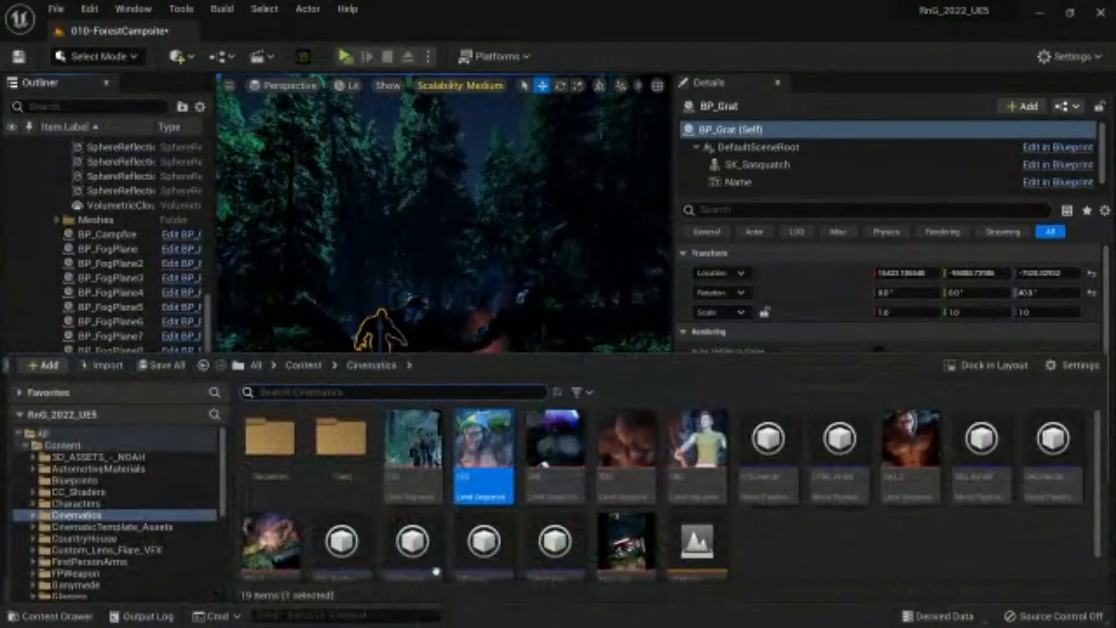
pyautogui.doubleClick(556, 439)
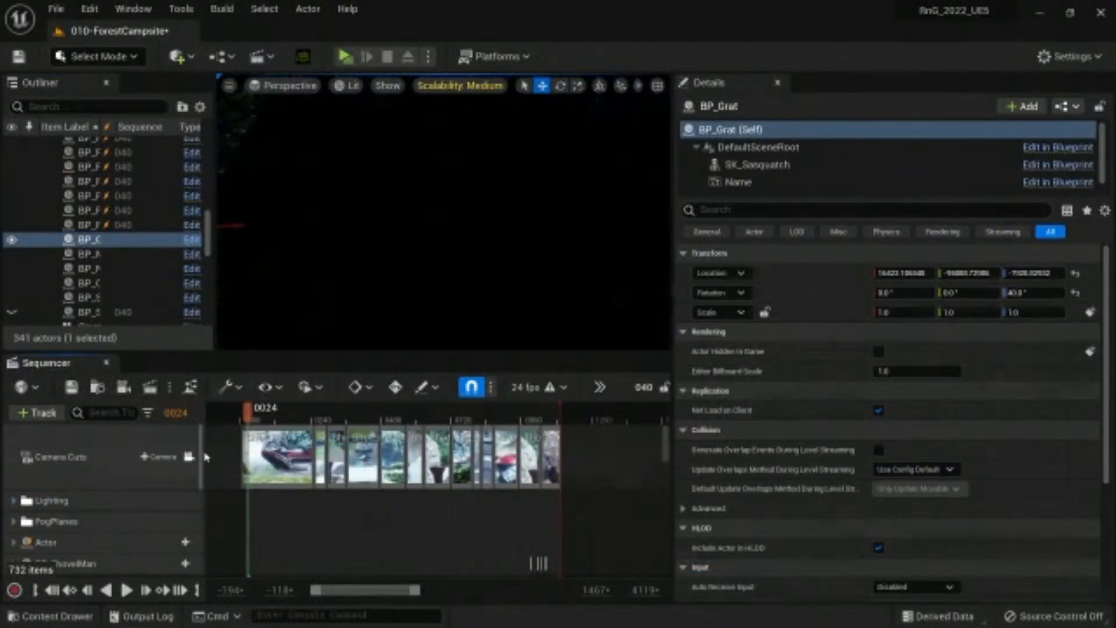
# Step: Scrub and play sequence 040 up to frame 143 to view the car shot
pyautogui.moveTo(281, 418); pyautogui.dragTo(260, 417)
pyautogui.press('space')
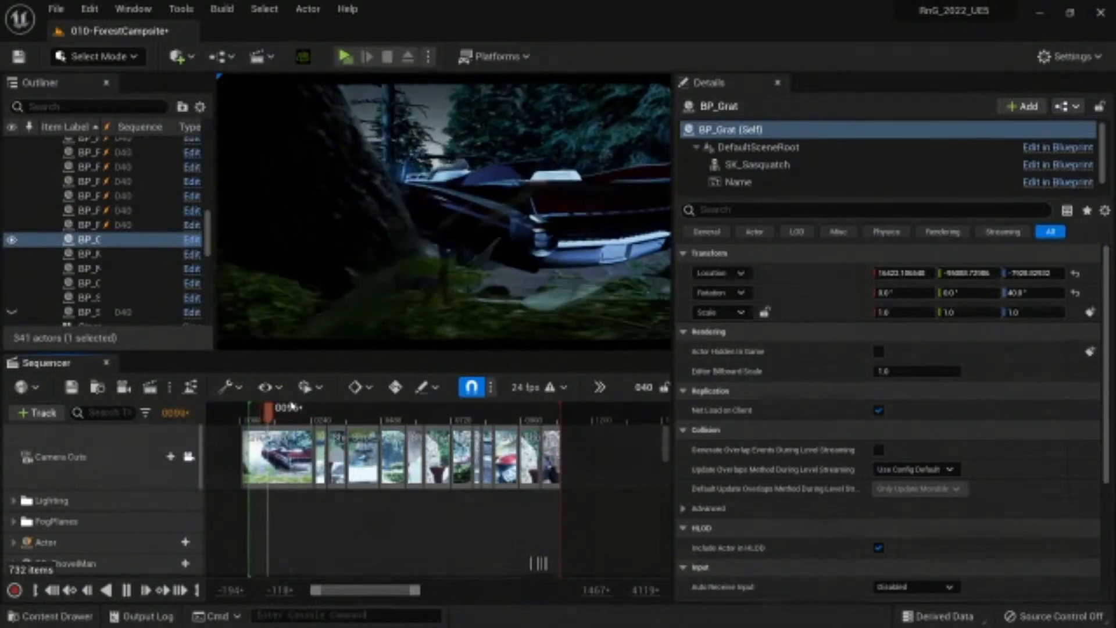
pyautogui.press('space')
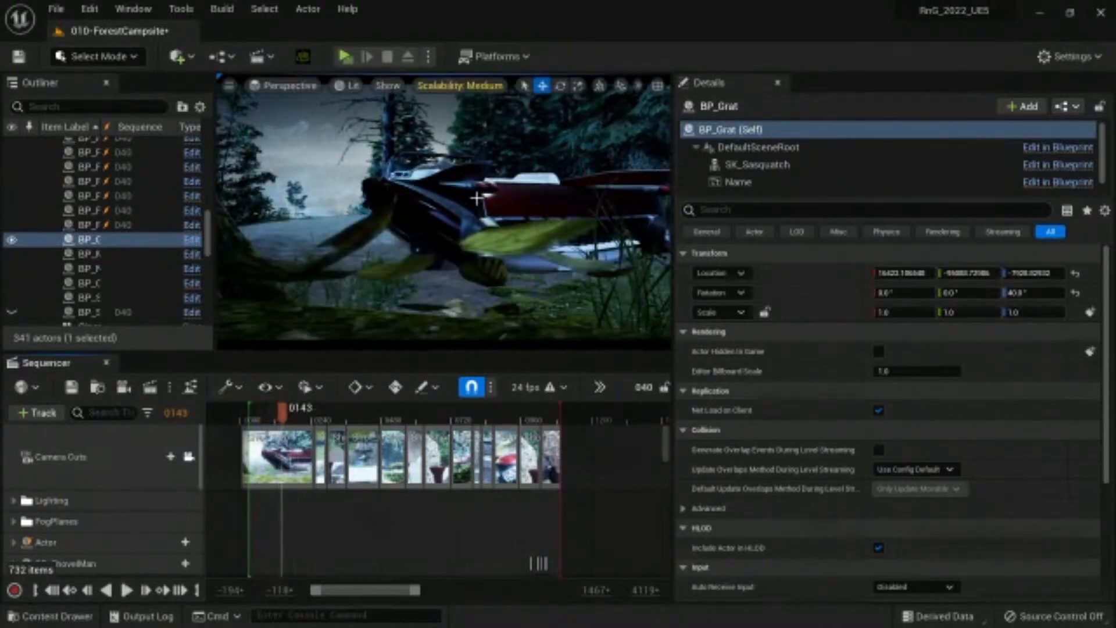
# Step: Select the car Eldorado_GEO_v005fbx and look through the options of its sequence track
pyautogui.click(477, 196)
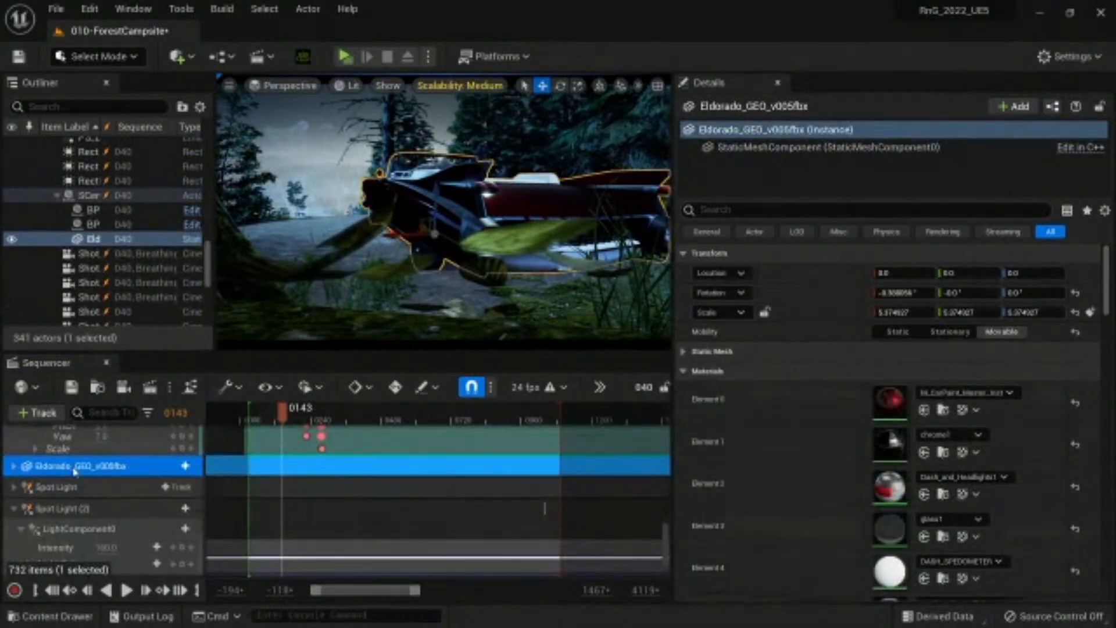
pyautogui.click(114, 481)
pyautogui.click(113, 472)
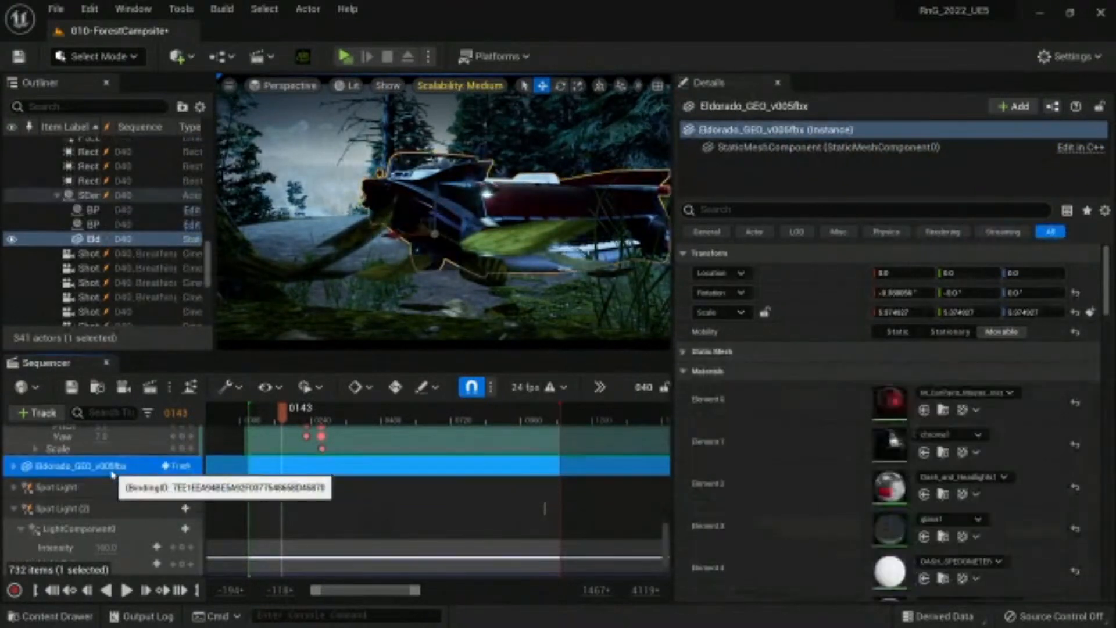
pyautogui.rightClick(113, 472)
pyautogui.click(344, 193)
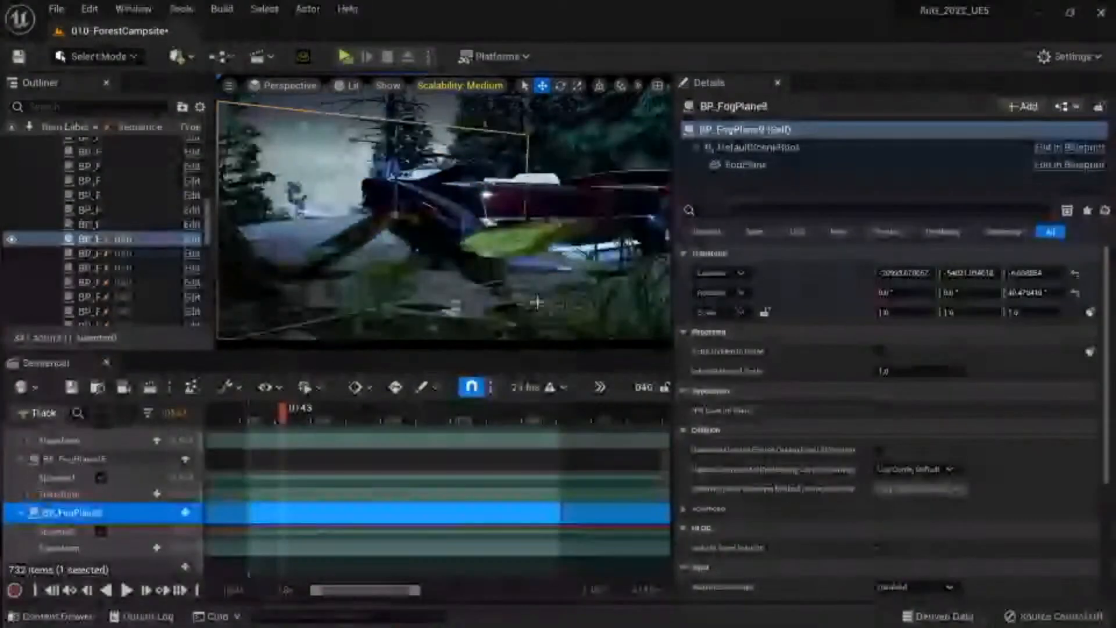
# Step: Scrub sequence 040 to around frame 276 and add the actor BP_FogPlane10 to the sequence
pyautogui.click(326, 416)
pyautogui.moveTo(326, 418)
pyautogui.mouseDown()
pyautogui.moveTo(351, 419)
pyautogui.moveTo(321, 418)
pyautogui.mouseUp()
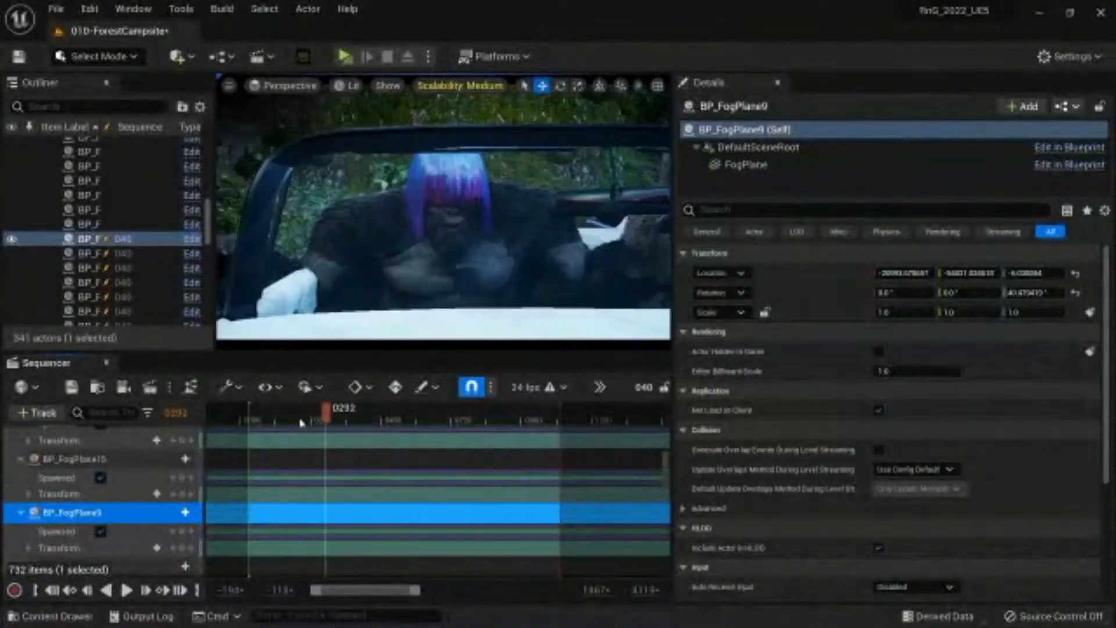
pyautogui.click(41, 412)
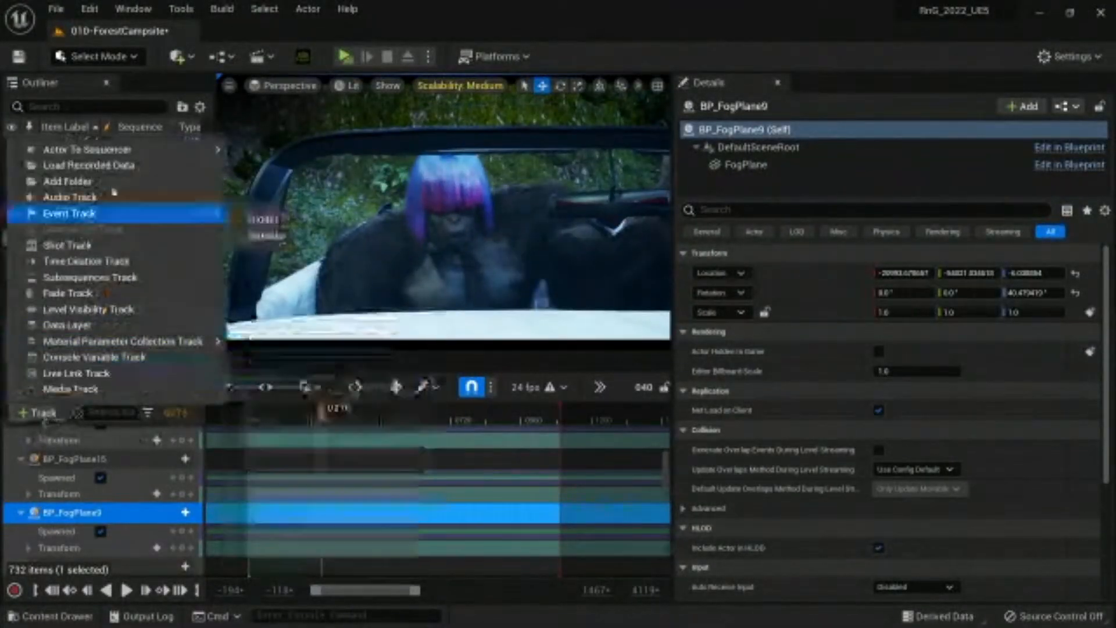
pyautogui.moveTo(120, 152)
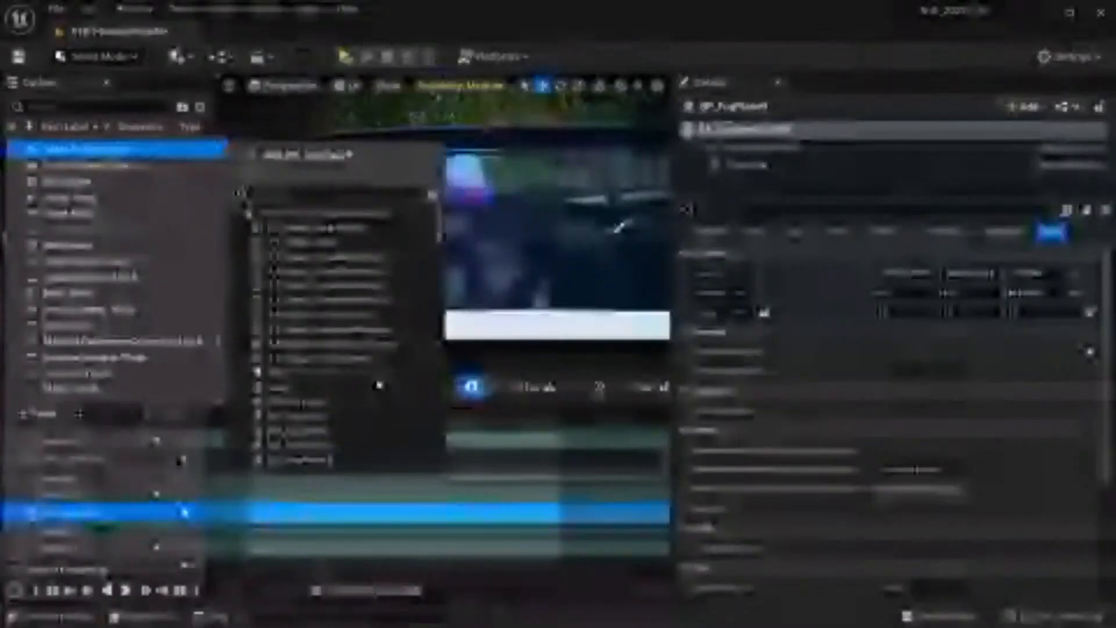
pyautogui.scroll(-5, 305, 335)
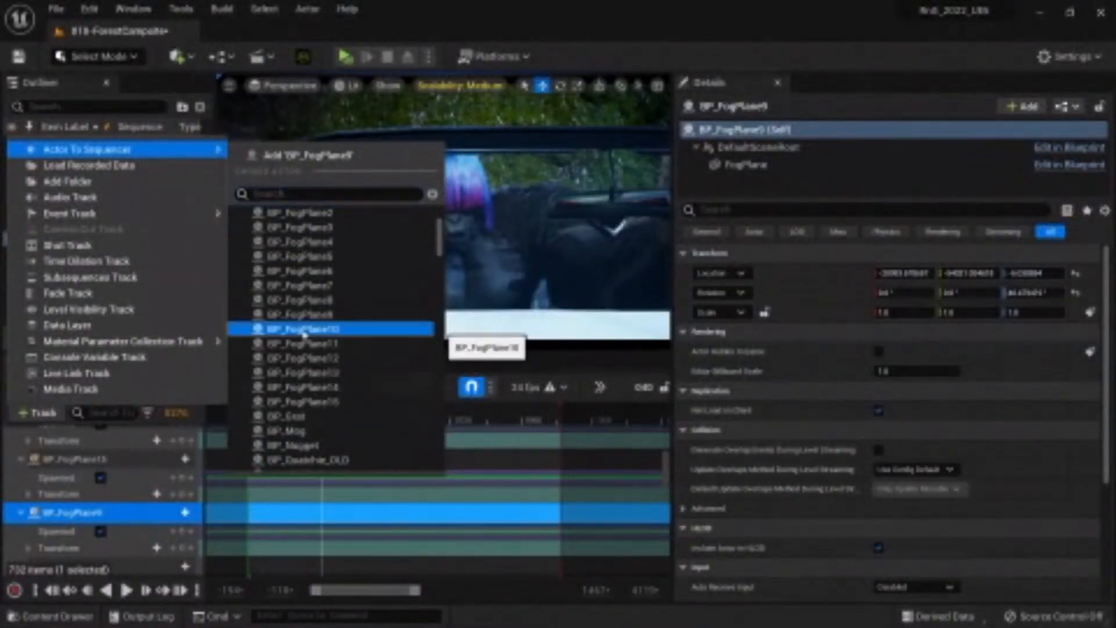
pyautogui.click(305, 333)
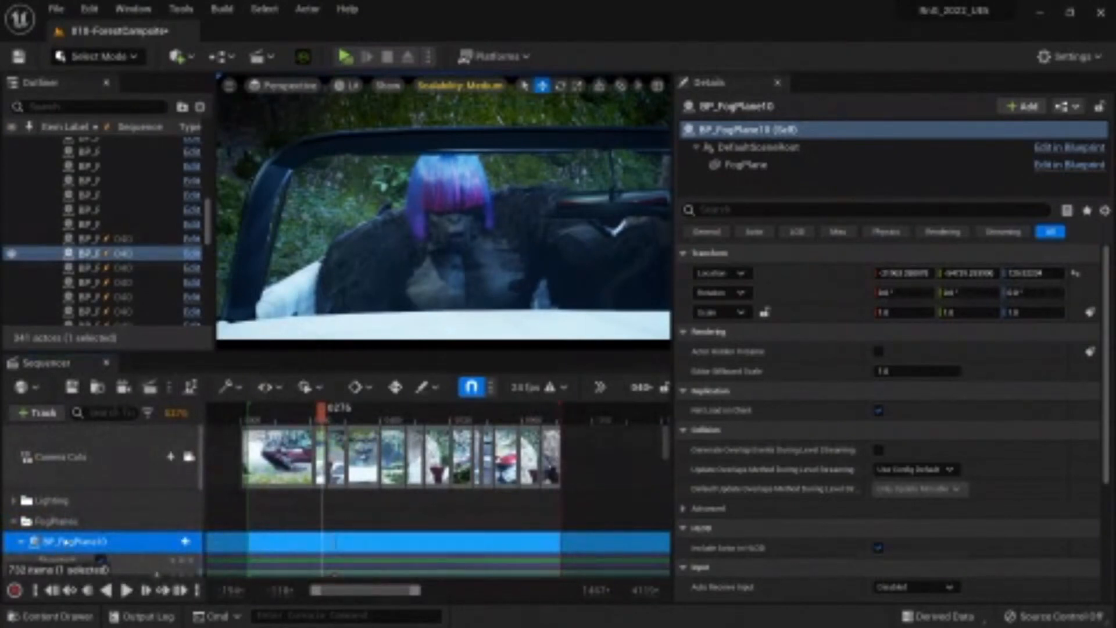
# Step: Collapse the BP_FogPlane10 track and toggle the viewport's lock to the Camera Cuts track
pyautogui.doubleClick(66, 542)
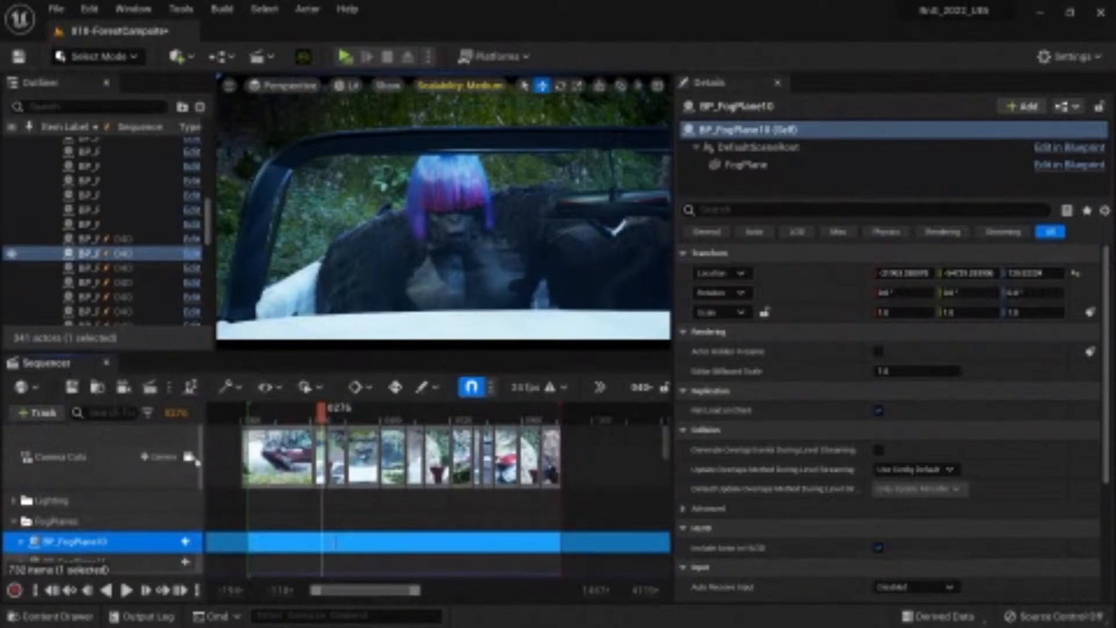
pyautogui.click(189, 459)
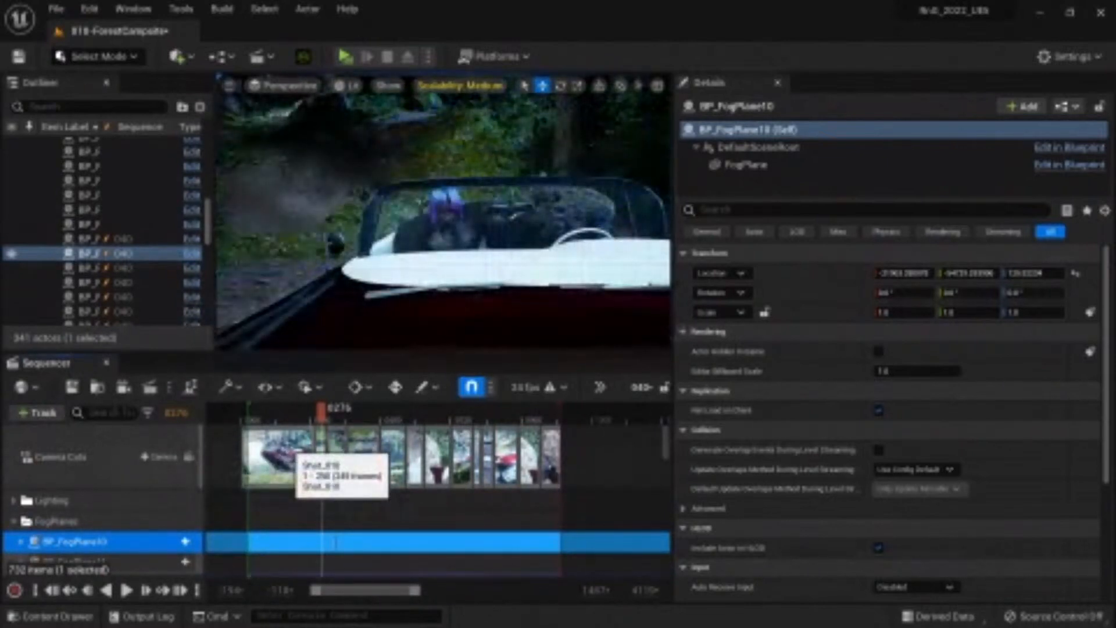
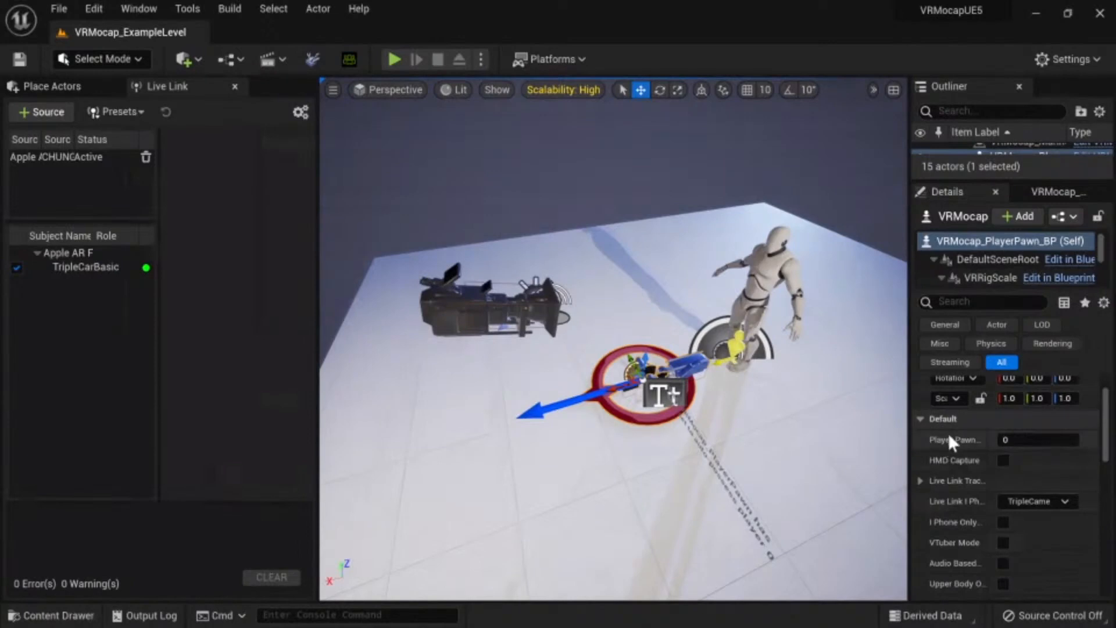
# Step: Filter the properties of VRMocap_PlayerPawn_BP by "auto" and examine its Auto Possess Player setting
pyautogui.click(965, 302)
pyautogui.write('auto')
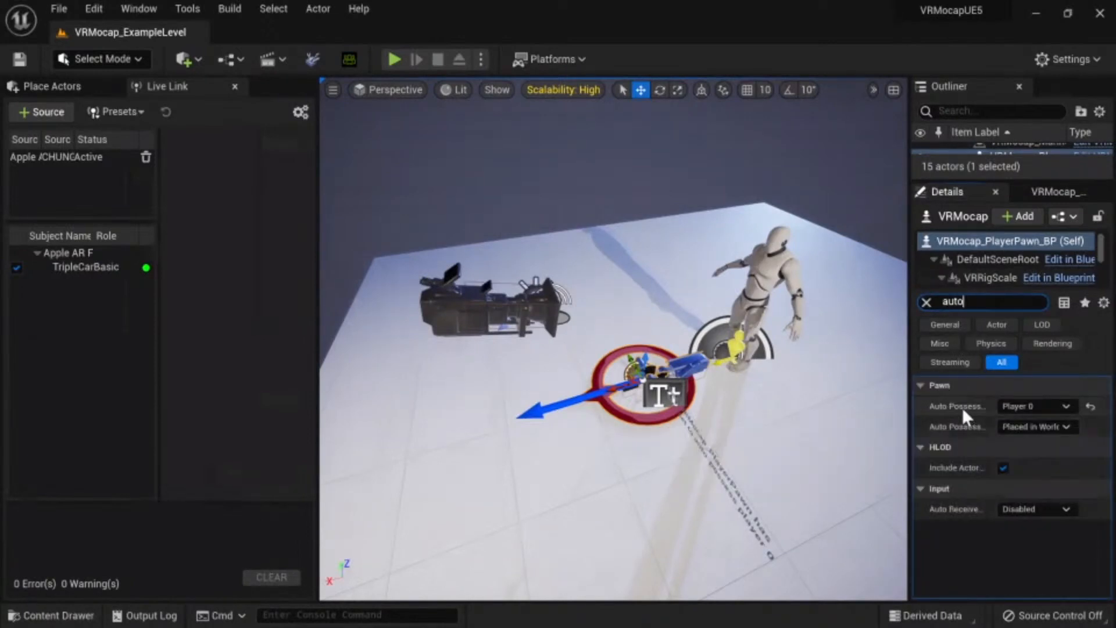
pyautogui.moveTo(964, 412)
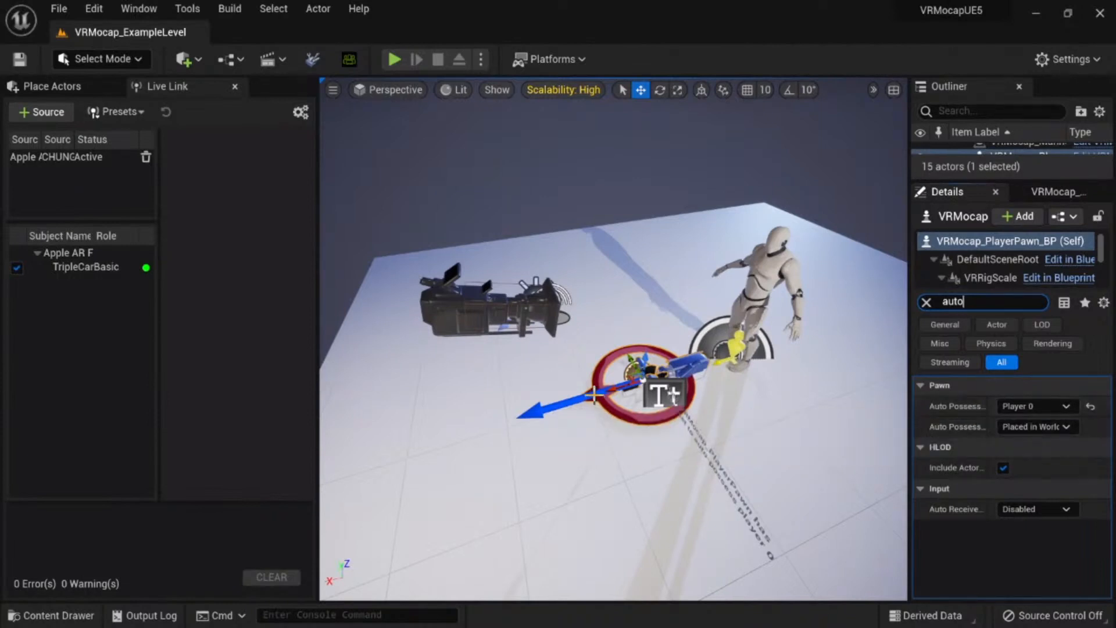
# Step: Duplicate VRMocap_PlayerPawn_BP to place a second player pawn next to the original in the level
pyautogui.hotkey('ctrl', 'v')
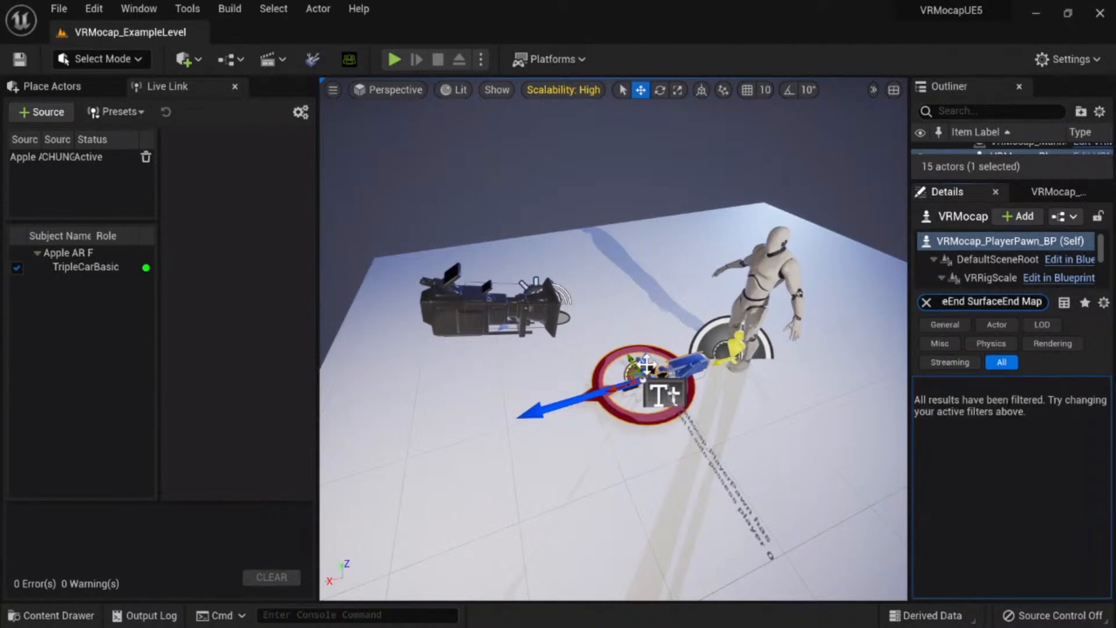
pyautogui.moveTo(631, 359); pyautogui.dragTo(614, 330)
pyautogui.hotkey('ctrl', 'v')
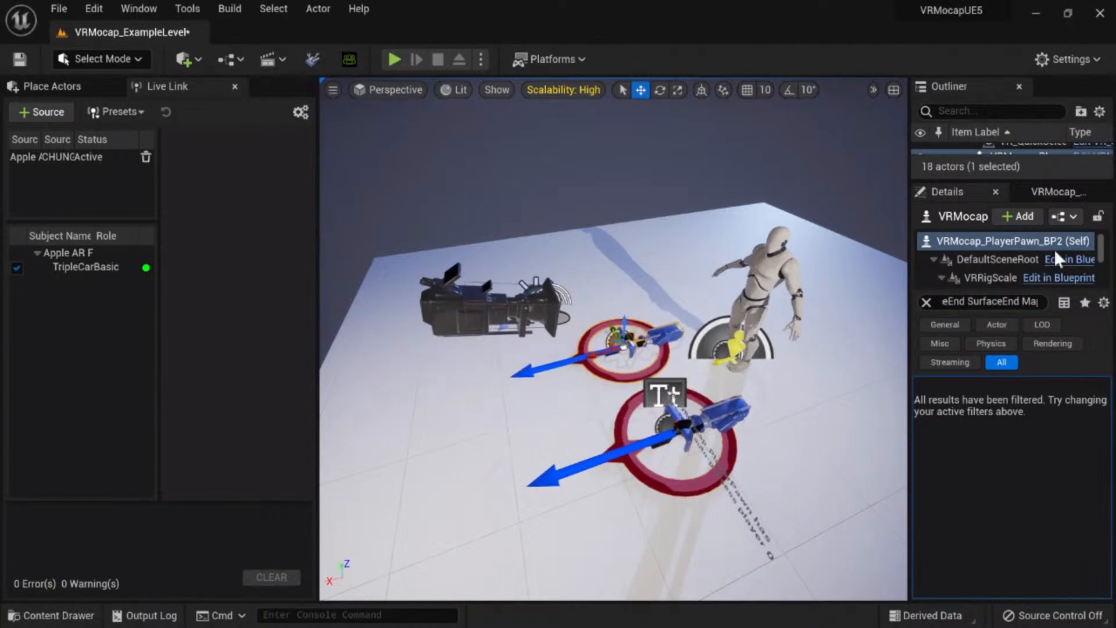
# Step: Clear the property filter and set the duplicated pawn's Player Pawn Controller ID Index to 1
pyautogui.click(926, 302)
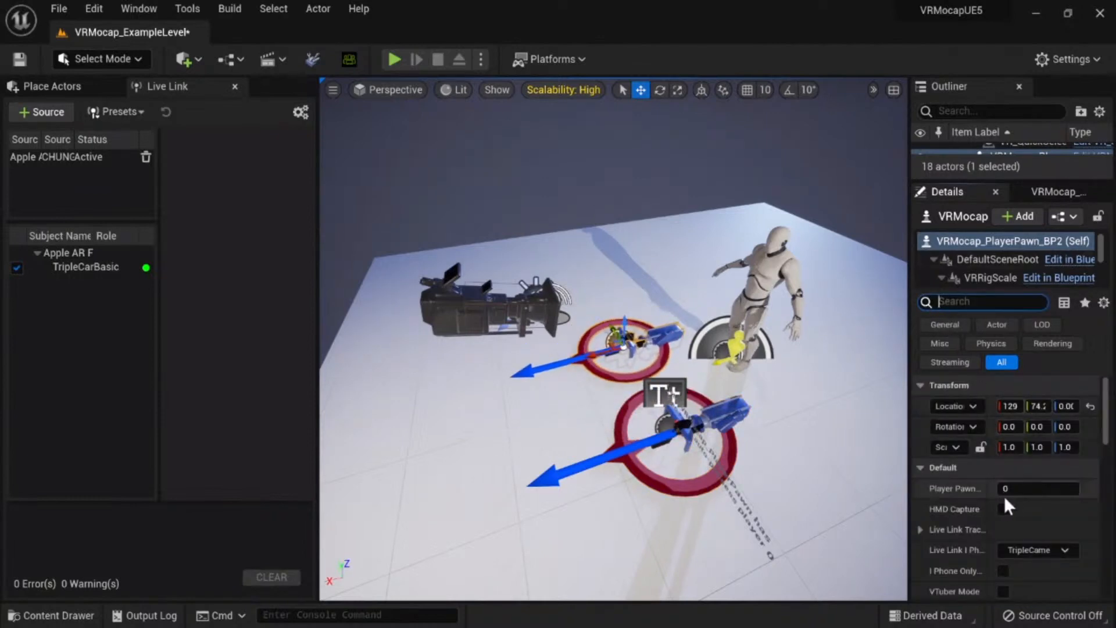
pyautogui.click(1021, 491)
pyautogui.write('1')
pyautogui.press('Return')
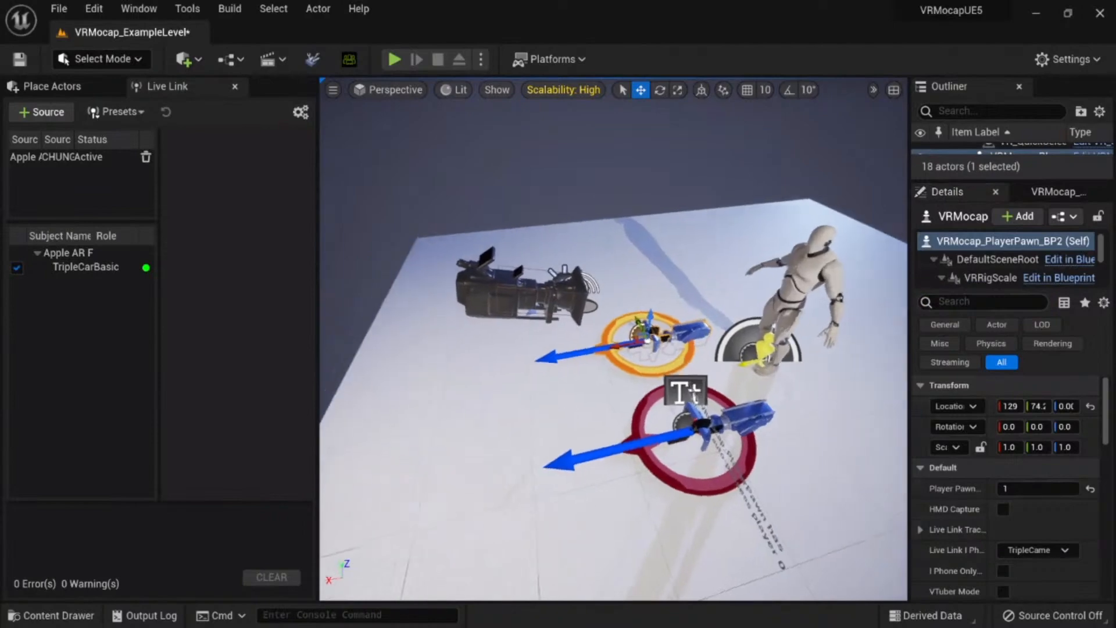
# Step: Delete the duplicated player pawn from the level
pyautogui.press('w')
pyautogui.moveTo(614, 339); pyautogui.dragTo(673, 367, button='right')
pyautogui.press('s')
pyautogui.press('s')
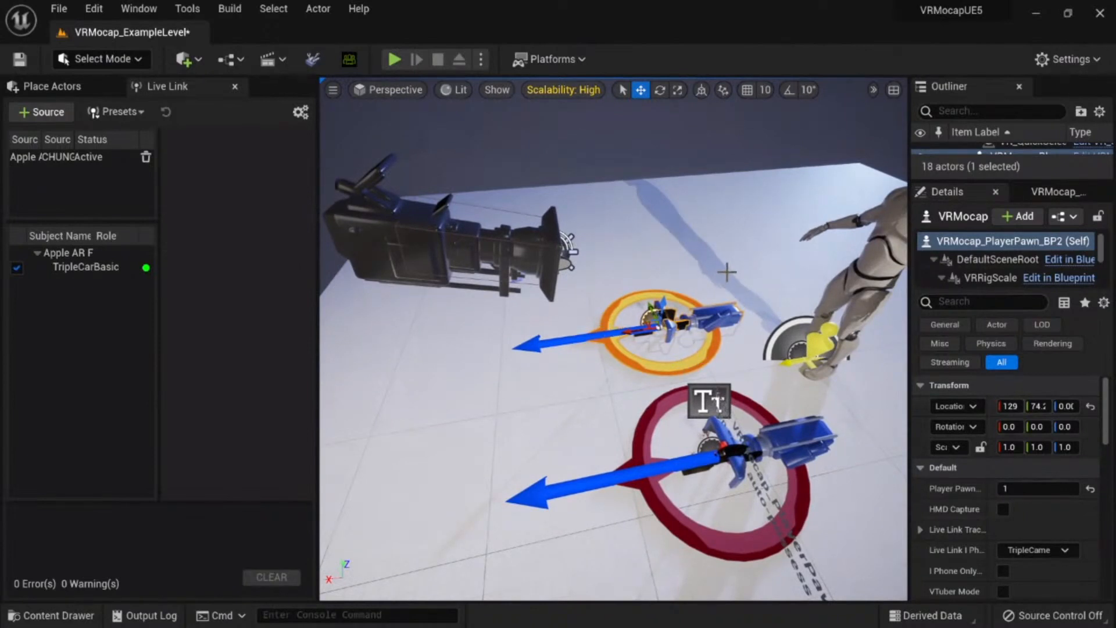
pyautogui.press('Delete')
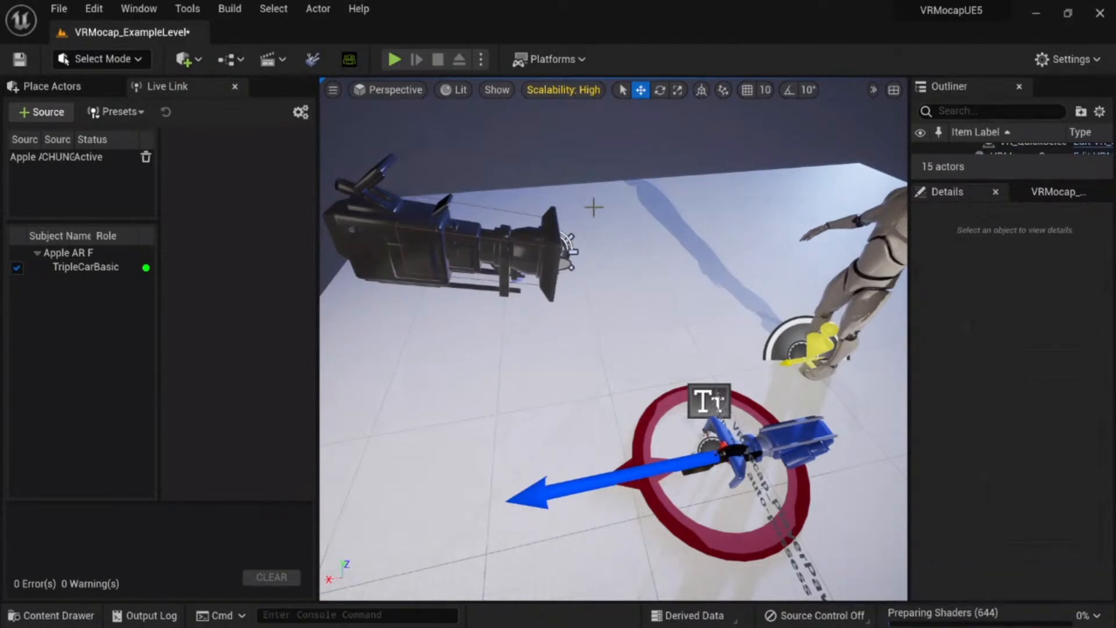
# Step: Select VRMocap_PlayerPawn_BP, widen its property area and expand Live Link Tracker Set Struct to examine the tracker assignments
pyautogui.moveTo(618, 338); pyautogui.dragTo(738, 303, button='right')
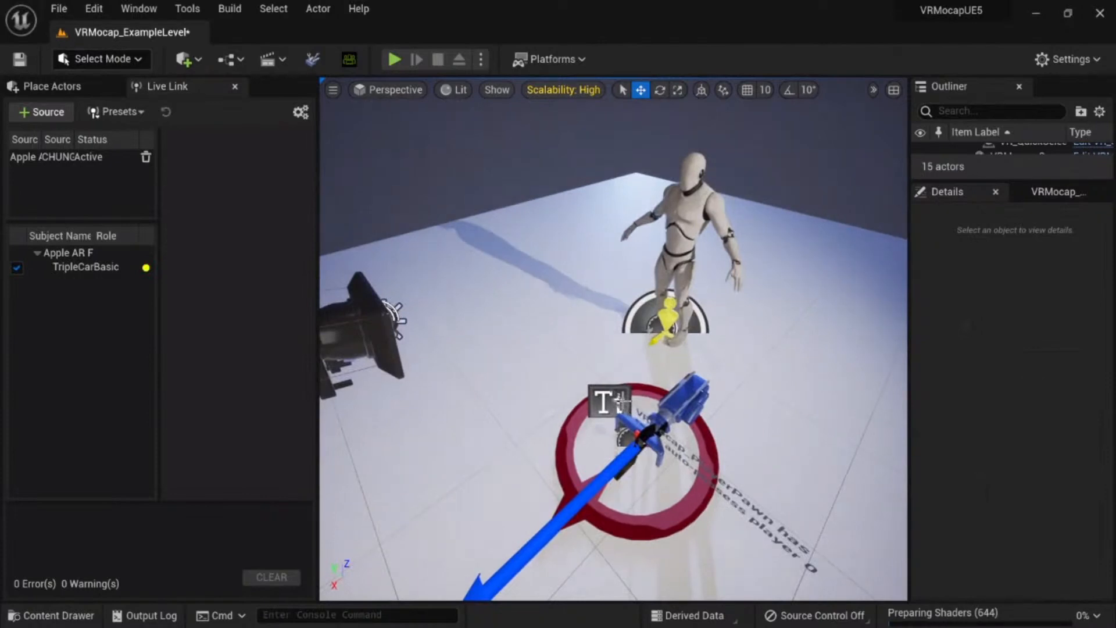
pyautogui.click(673, 392)
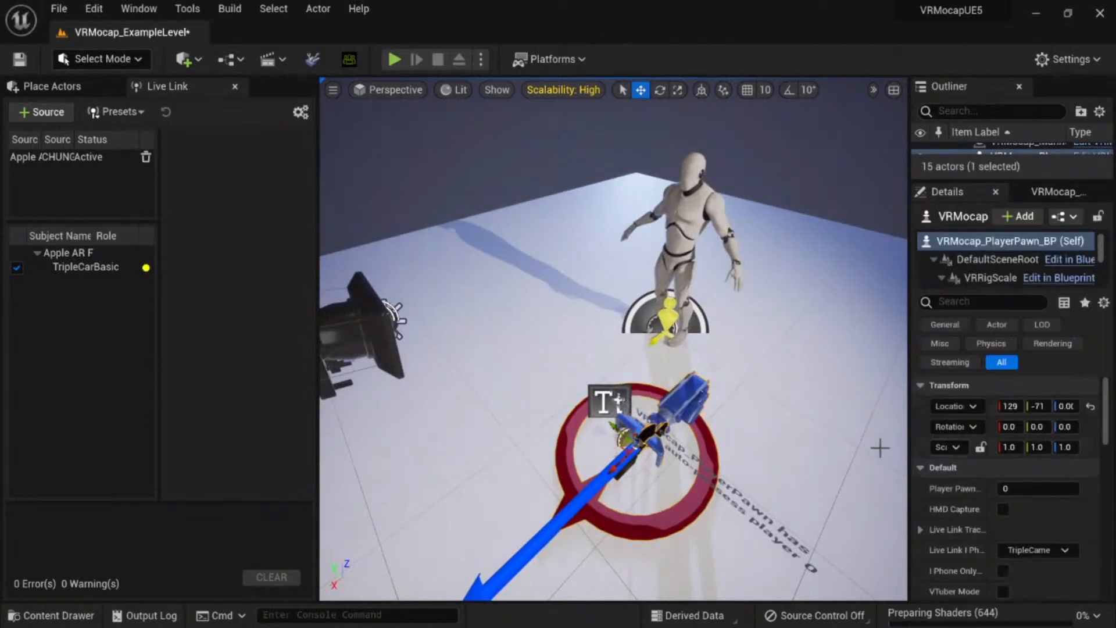
pyautogui.moveTo(907, 437); pyautogui.dragTo(799, 432)
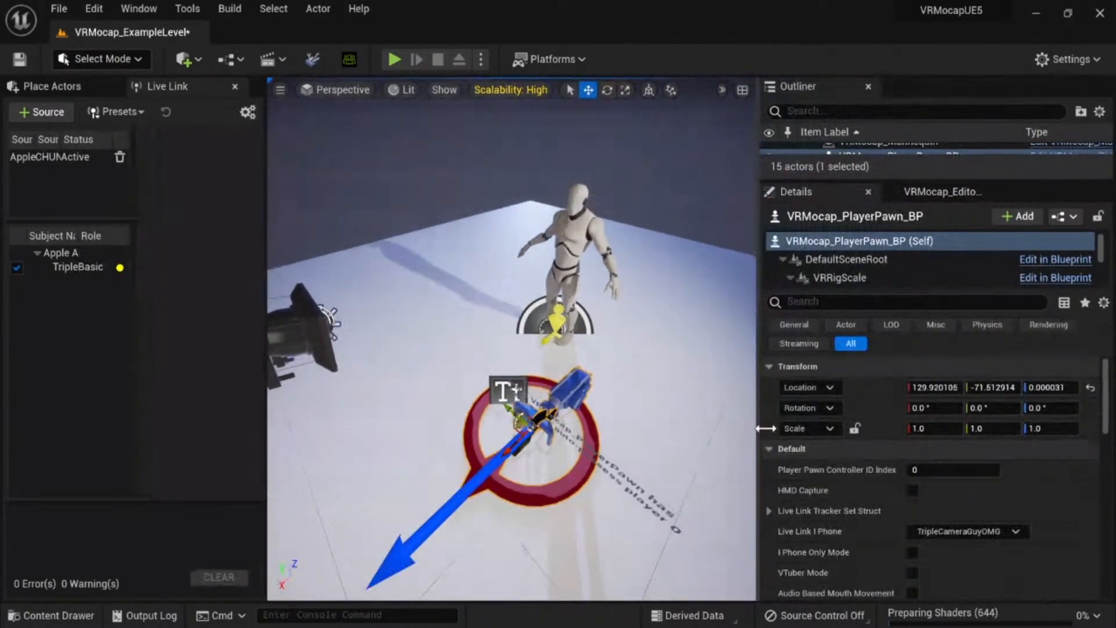
pyautogui.click(770, 507)
pyautogui.scroll(-1, 795, 508)
pyautogui.scroll(-3, 811, 501)
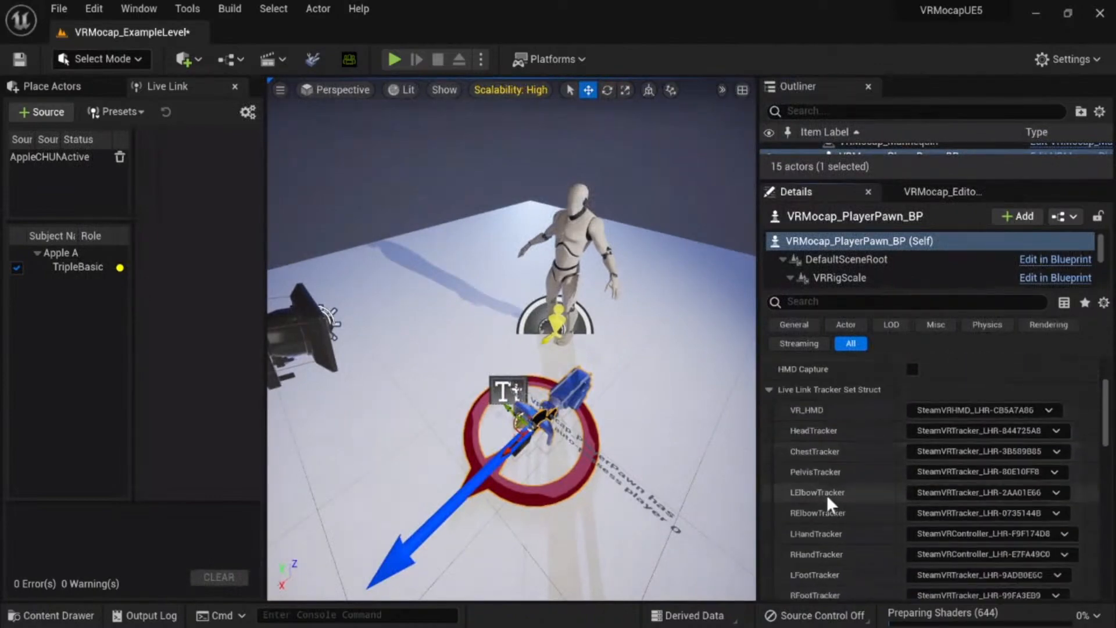
# Step: Add a LiveLinkXR source that tracks trackers and controllers, and widen the Live Link list to show full subject names
pyautogui.click(138, 8)
pyautogui.click(83, 161)
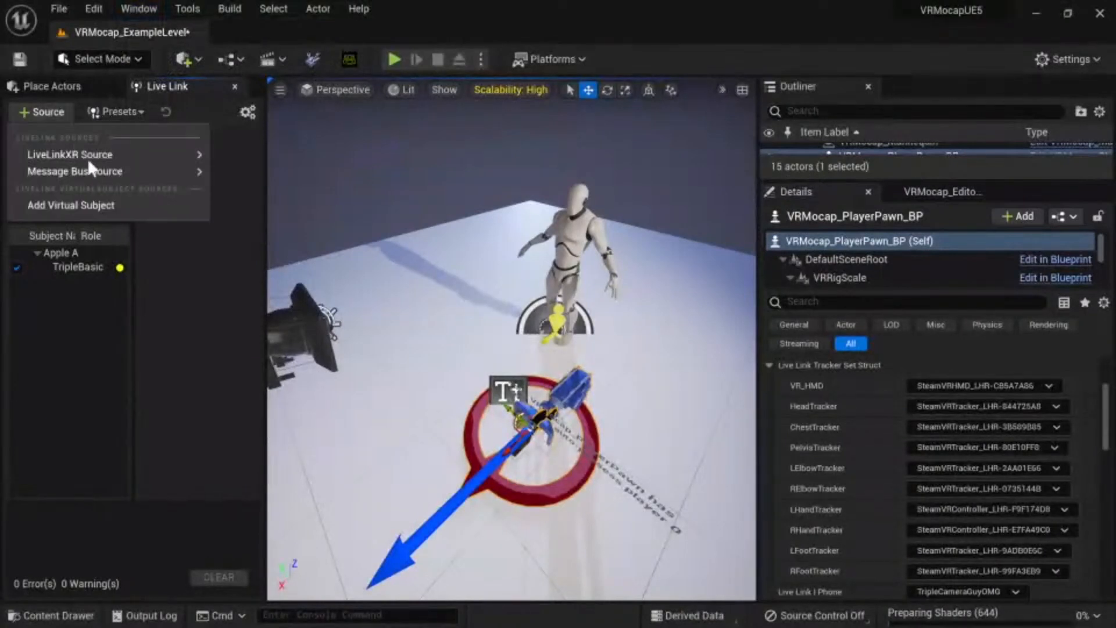
pyautogui.moveTo(101, 153)
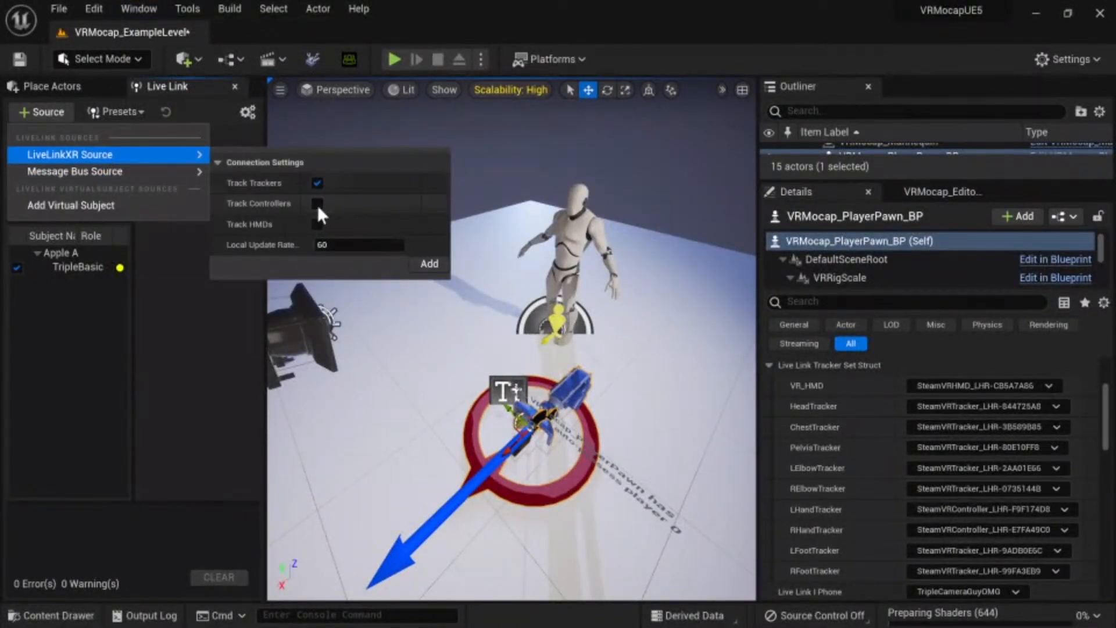
pyautogui.click(429, 264)
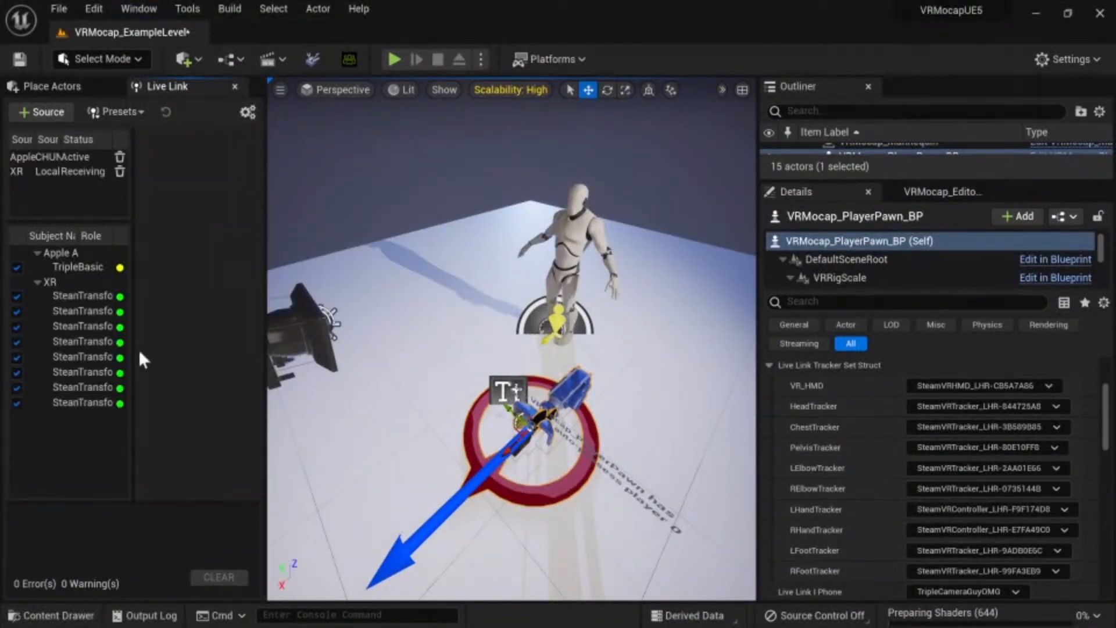
pyautogui.moveTo(133, 351); pyautogui.dragTo(401, 343)
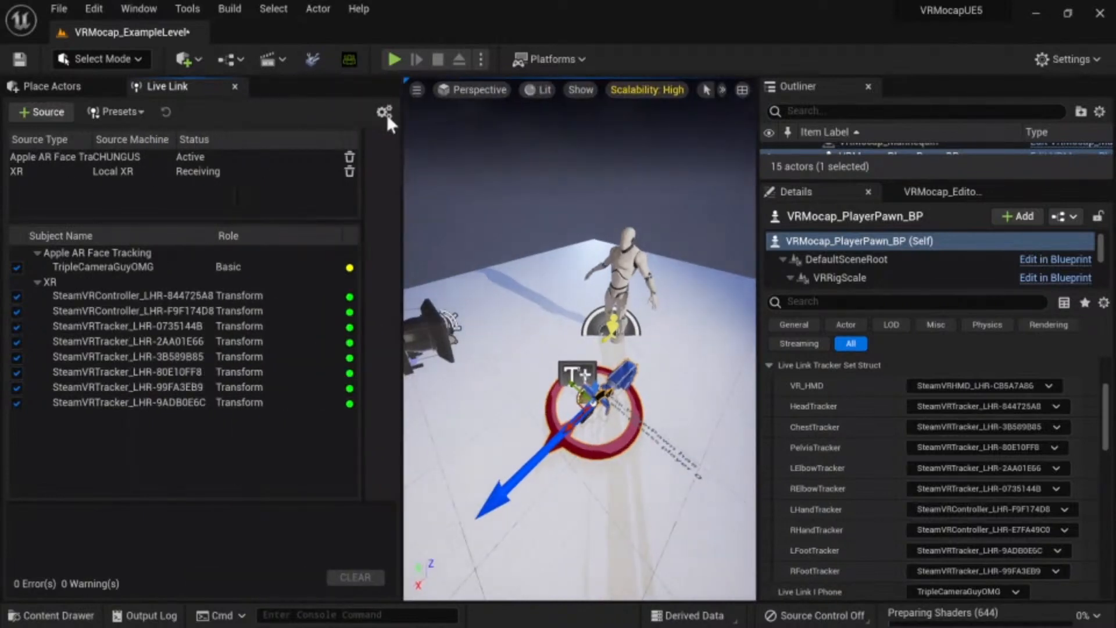
# Step: Play the VRMocap_ExampleLevel, release the mouse from the game view and widen the Live Link list to read the full subject names
pyautogui.moveTo(402, 166); pyautogui.dragTo(288, 119)
pyautogui.click(392, 61)
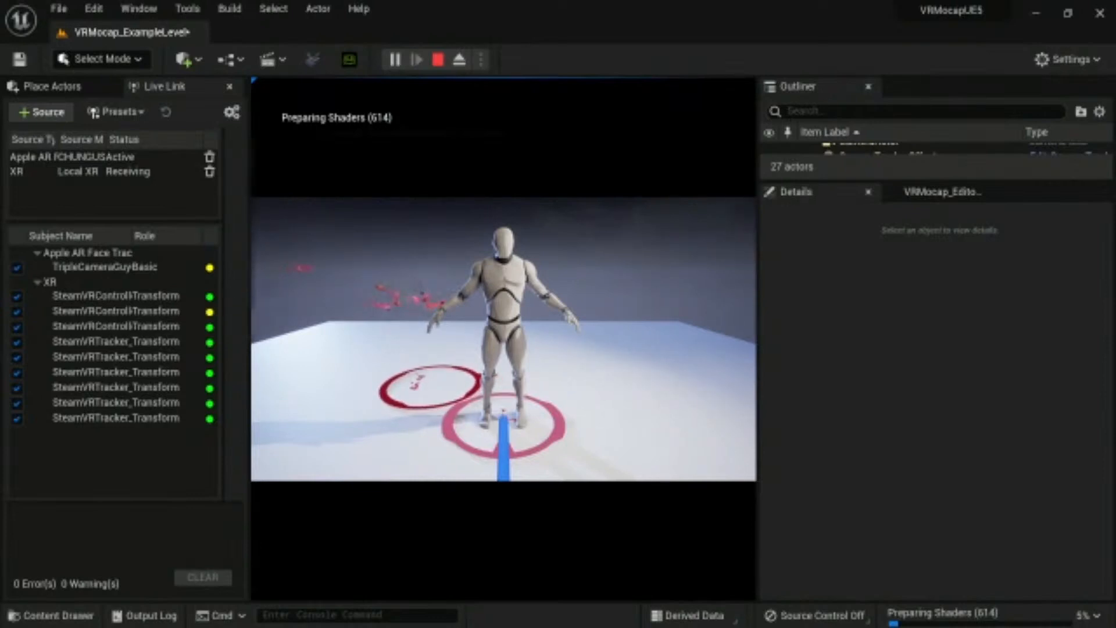
pyautogui.hotkey('shift', 'F1')
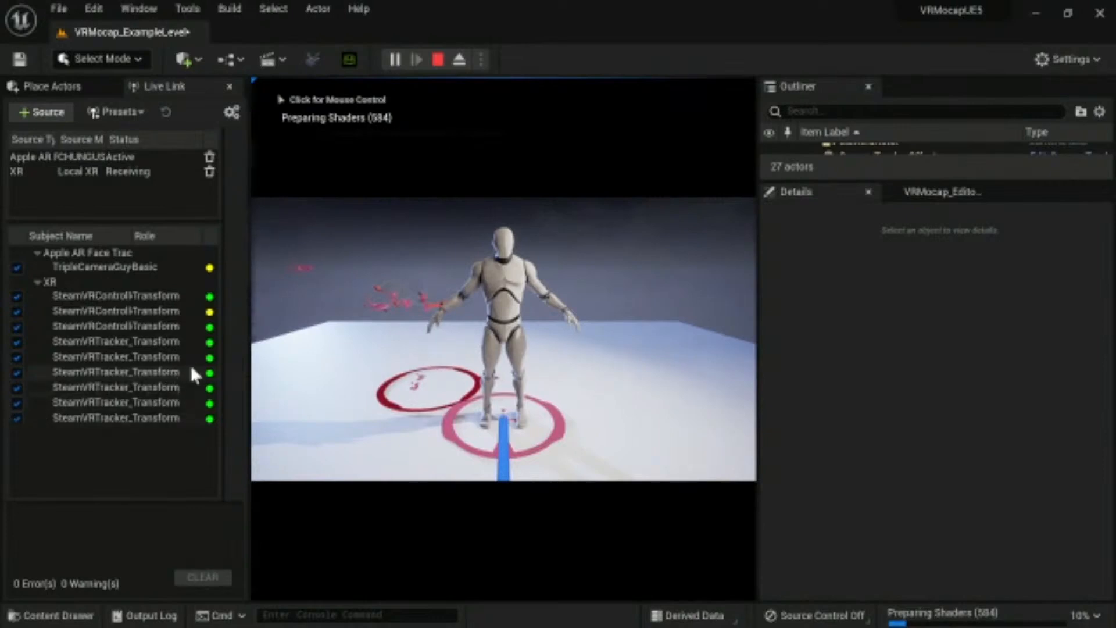
pyautogui.moveTo(223, 368); pyautogui.dragTo(407, 354)
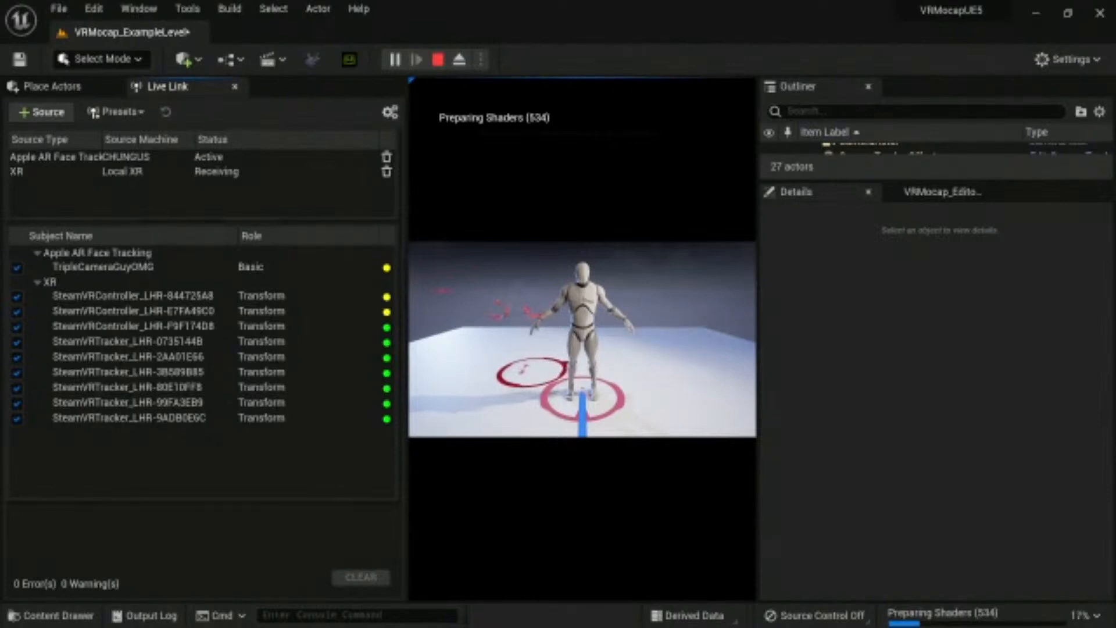
pyautogui.moveTo(0, 625); pyautogui.dragTo(593, 121)
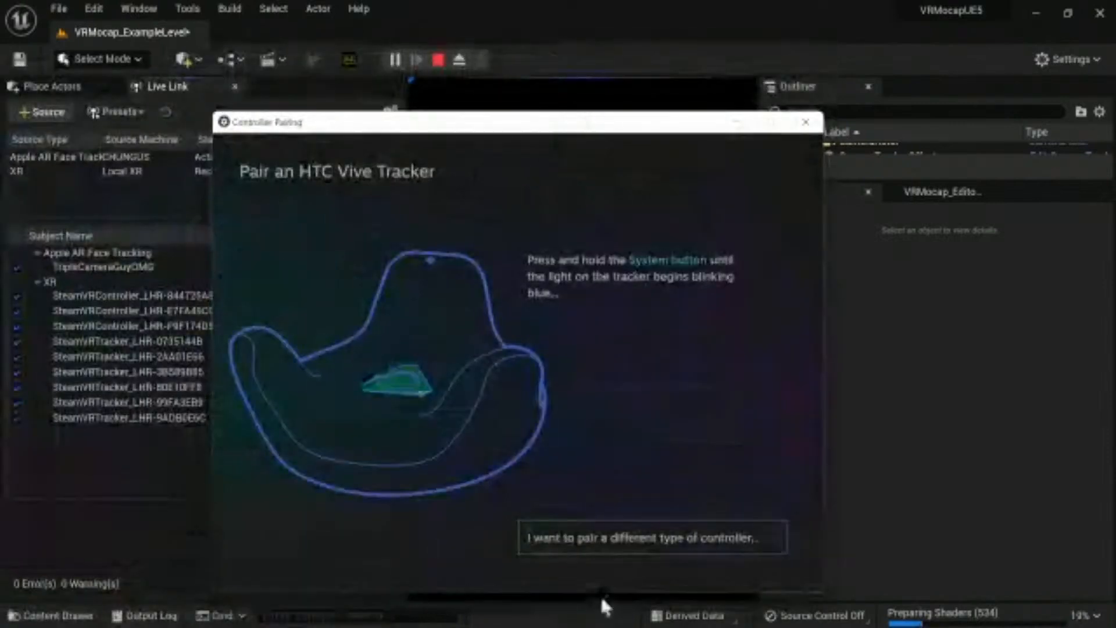
pyautogui.click(591, 535)
pyautogui.click(241, 476)
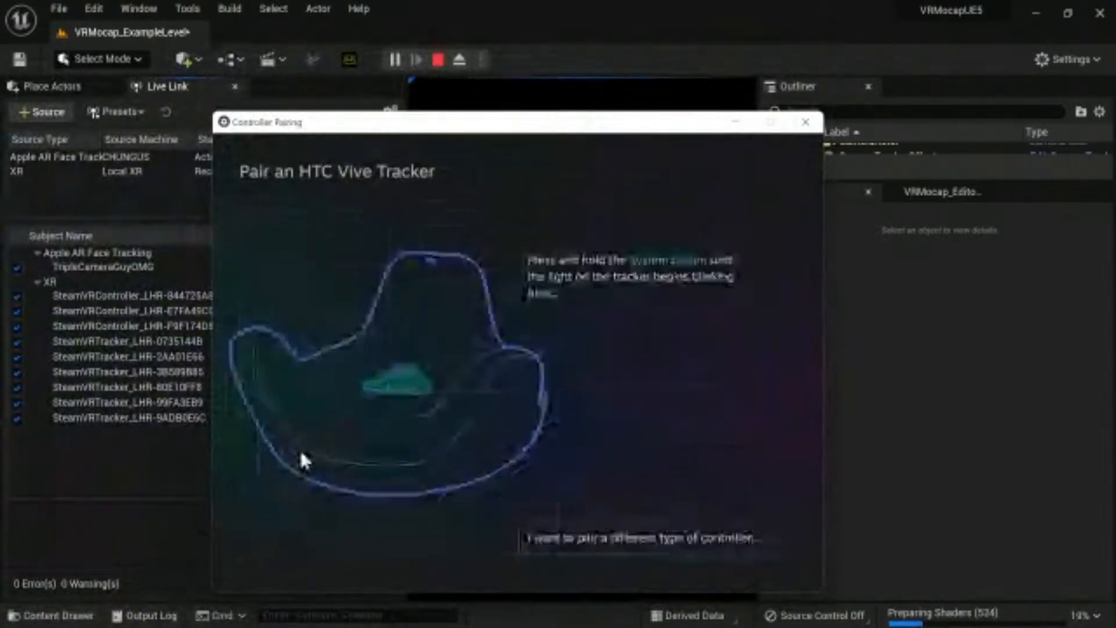
pyautogui.click(806, 121)
# Step: Select the Live Link subject SteamVRTracker_LHR-99FA3EB9, and start pairing an HTC Vive Tracker through SteamVR's controller pairing
pyautogui.click(207, 406)
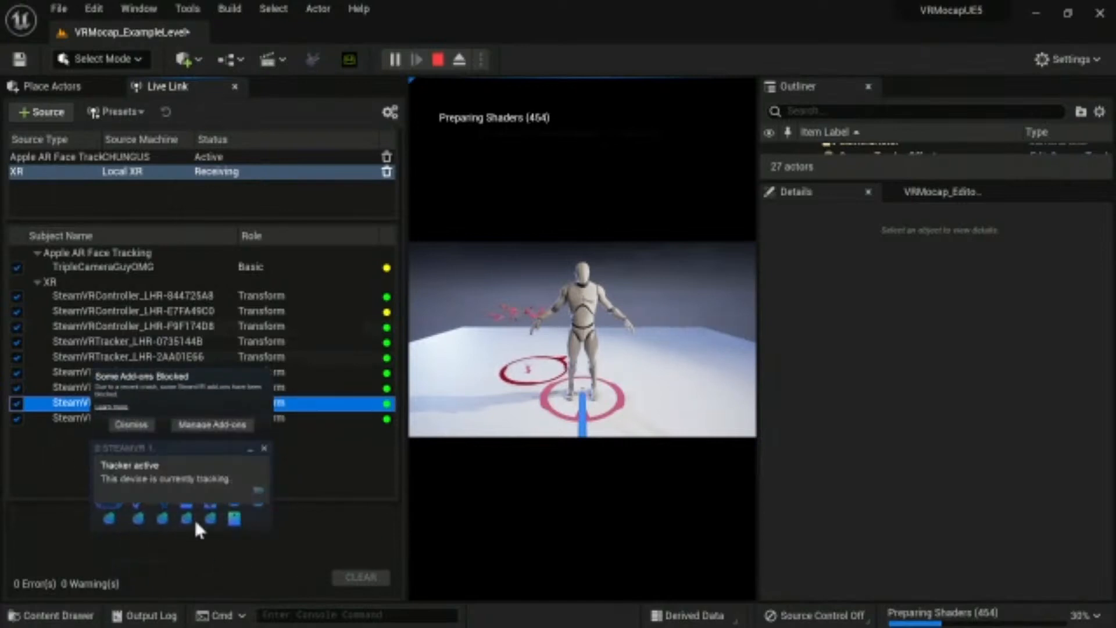
pyautogui.rightClick(217, 519)
pyautogui.click(242, 533)
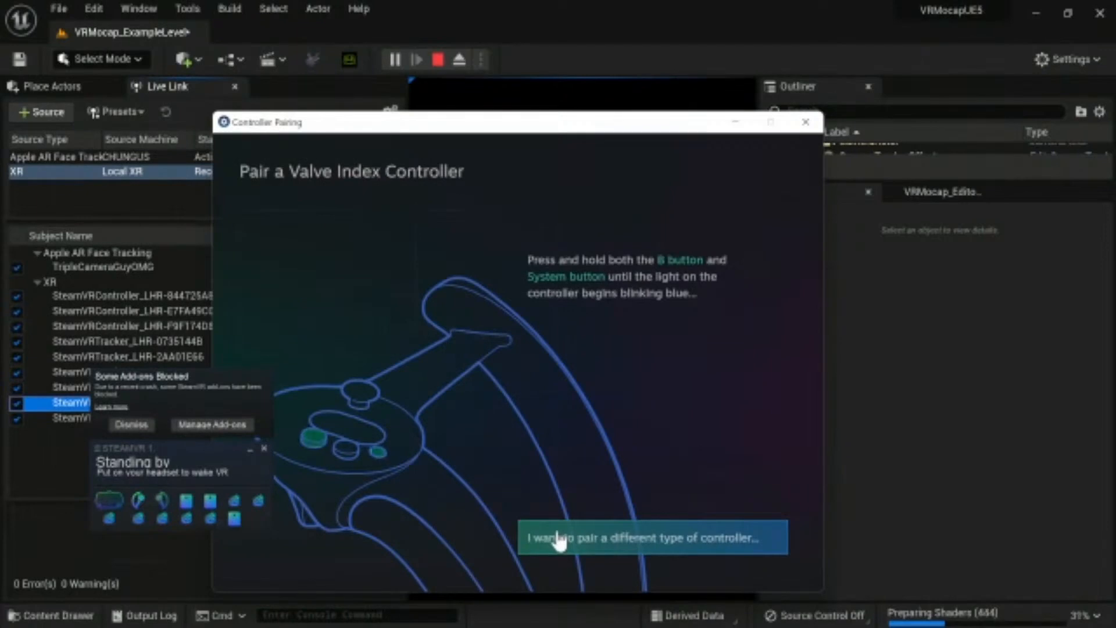
pyautogui.click(558, 538)
pyautogui.click(345, 497)
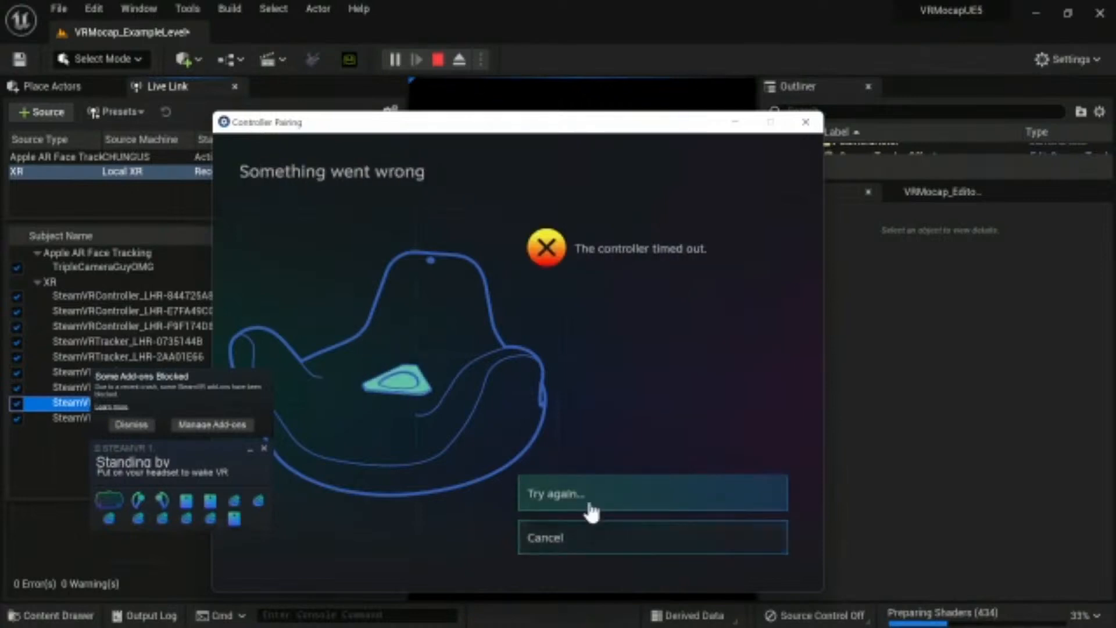
# Step: Retry pairing the HTC Vive Tracker, finish the pairing dialog and move the SteamVR status window clear of the Live Link list
pyautogui.click(591, 503)
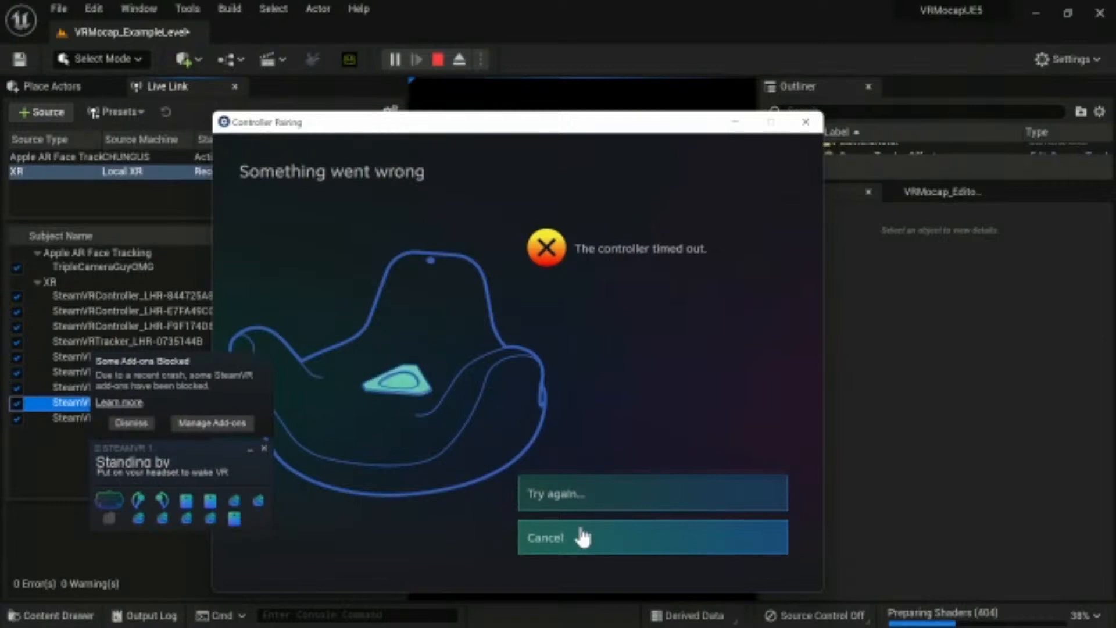
pyautogui.click(598, 490)
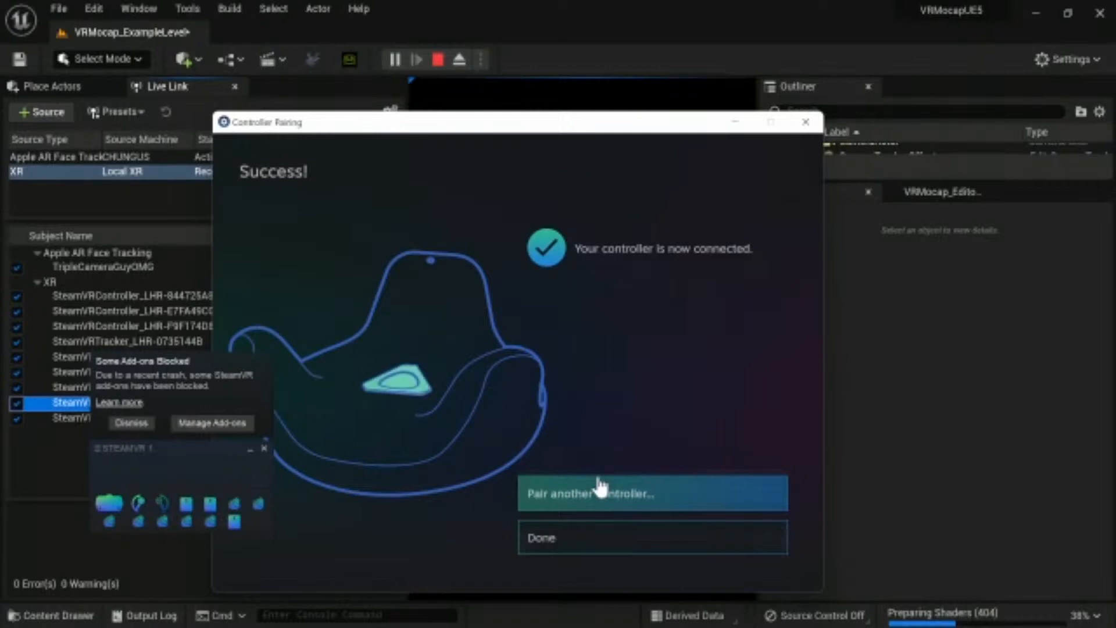
pyautogui.click(631, 544)
pyautogui.moveTo(196, 448); pyautogui.dragTo(936, 507)
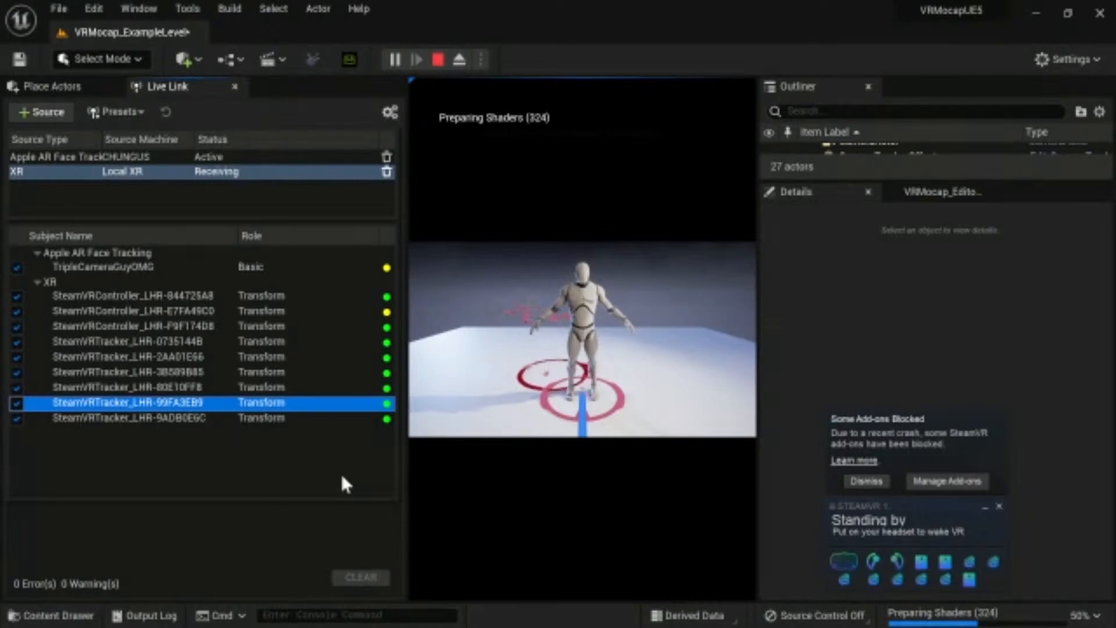
# Step: Narrow the Live Link list to enlarge the game view, and stop the play session
pyautogui.moveTo(400, 377); pyautogui.dragTo(174, 408)
pyautogui.click(174, 408)
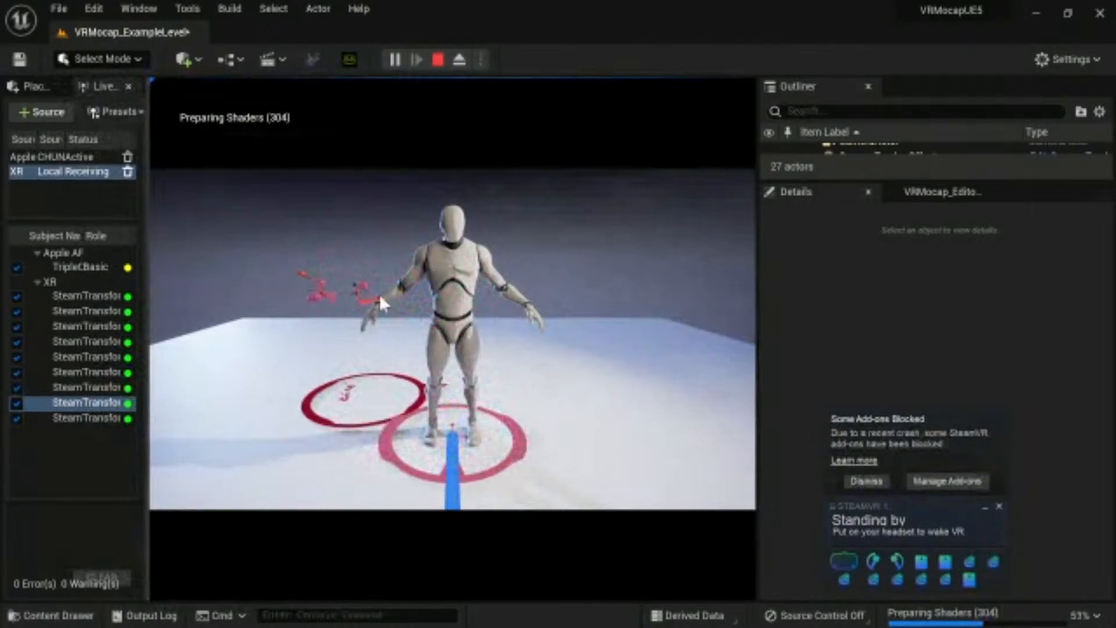
pyautogui.press('Escape')
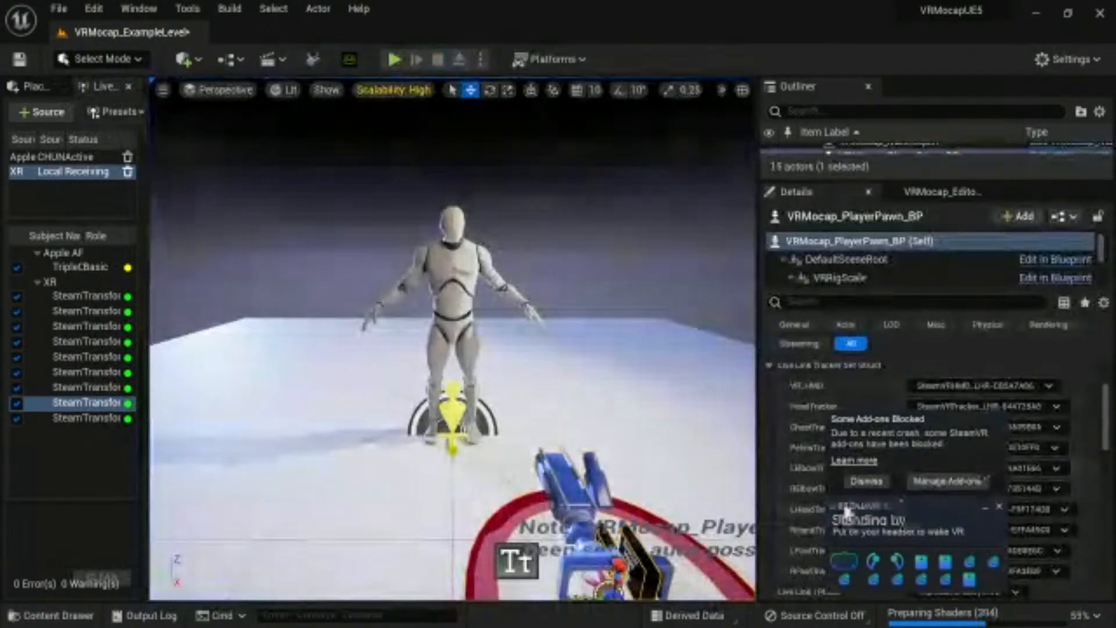
# Step: Set the VRMocap_PlayerPawn_BP's Rotate Actor when Entering value to -180 and test the avatar's motion in a play session
pyautogui.scroll(-3, 803, 492)
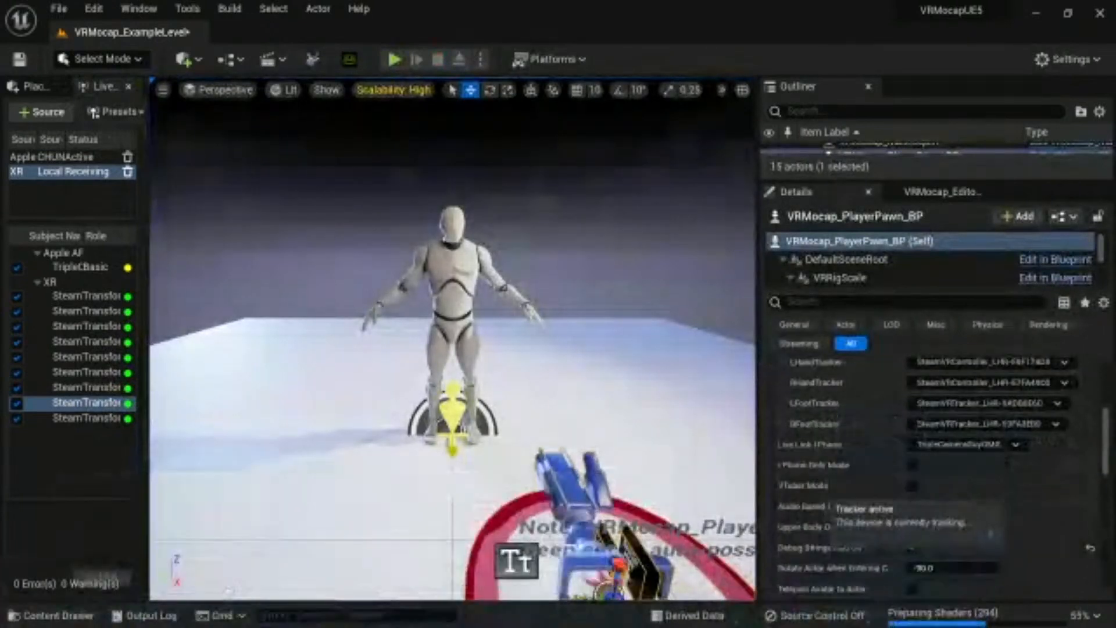
pyautogui.click(962, 567)
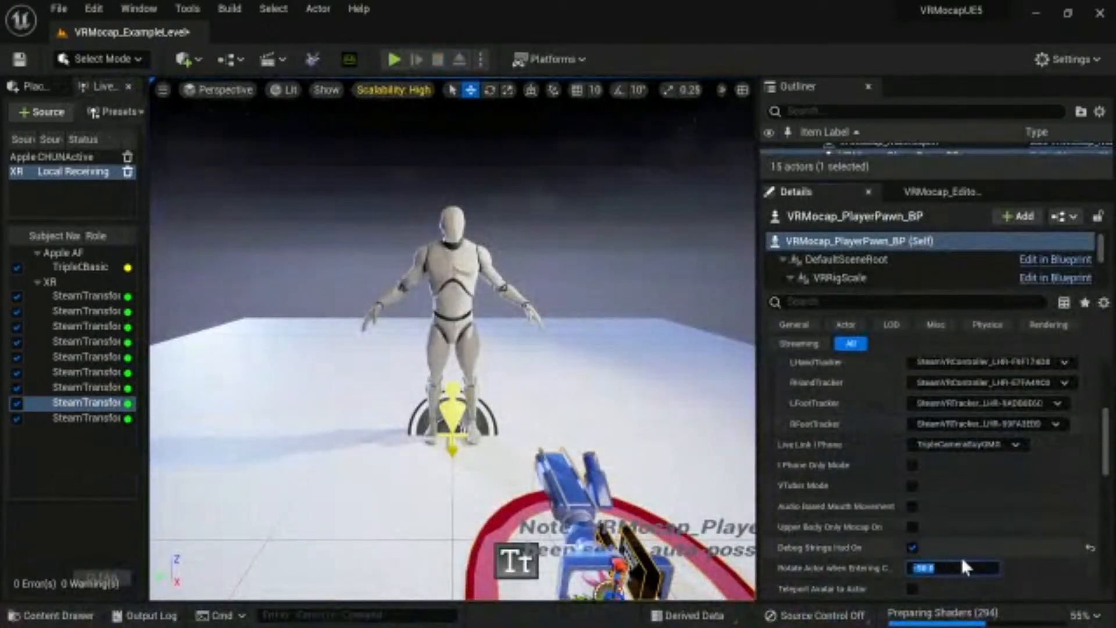
pyautogui.write('080')
pyautogui.press('Return')
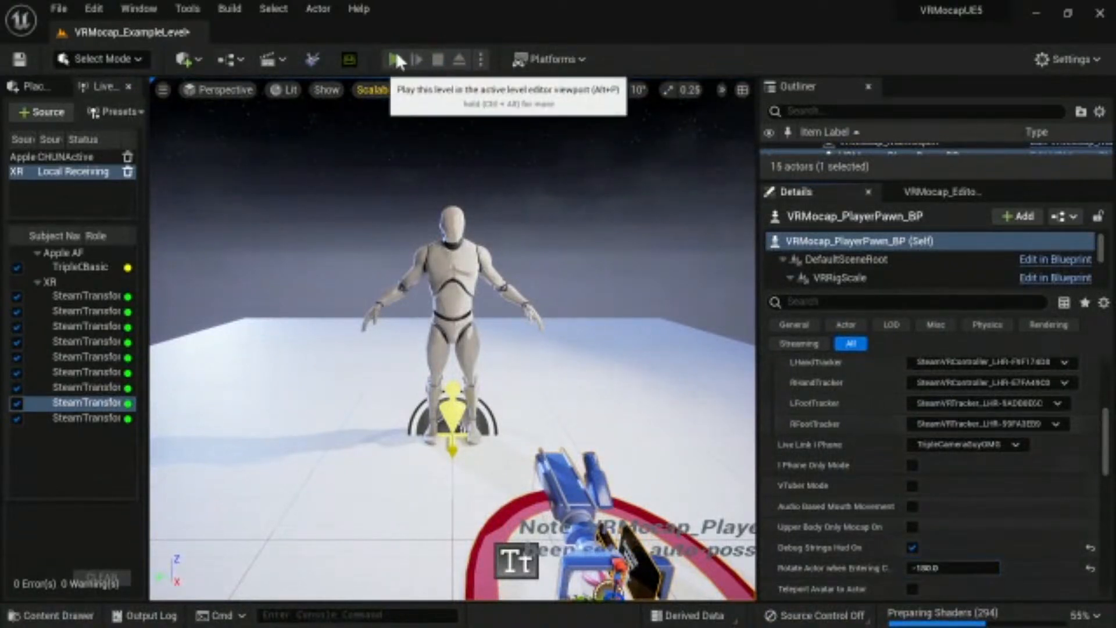
pyautogui.click(395, 59)
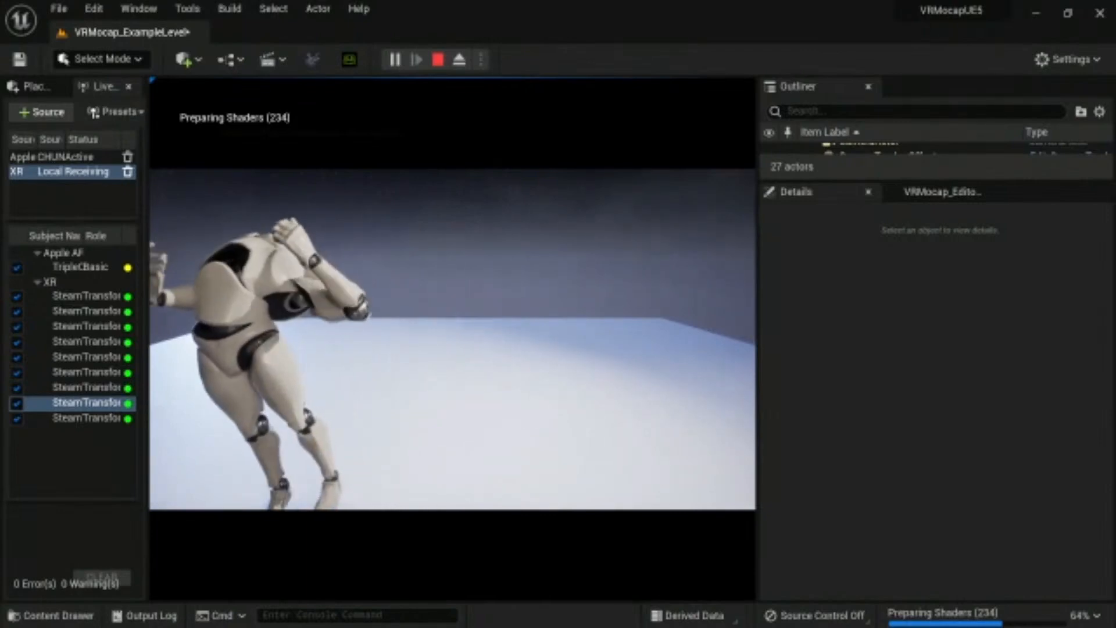
pyautogui.press('Escape')
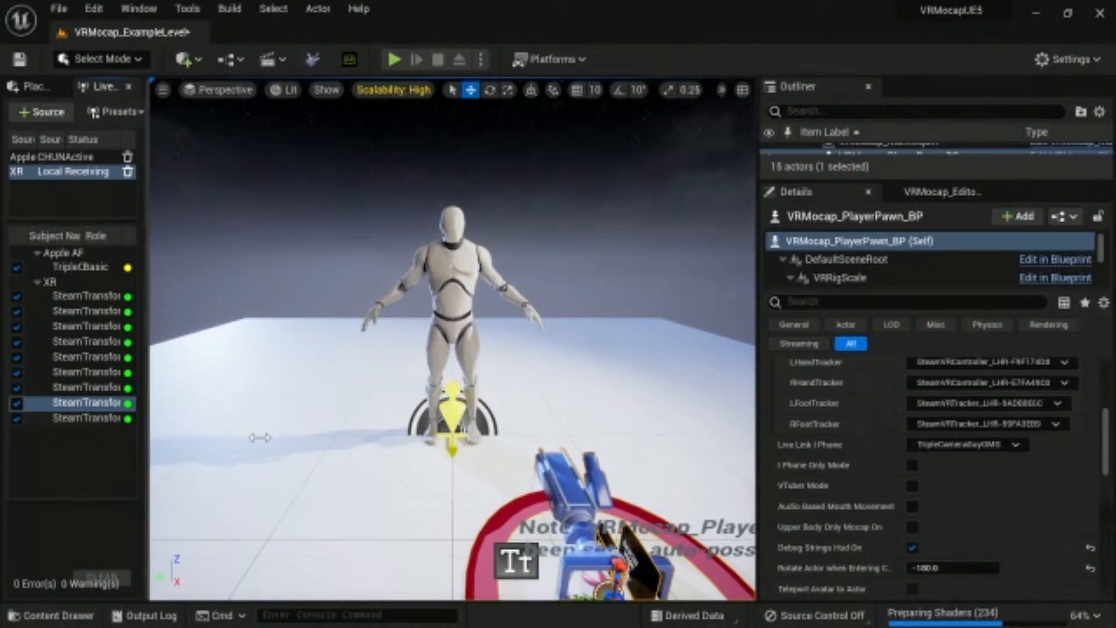
# Step: Widen the Live Link list, close the controller pairing dialog and select the subject SteamVRTracker_LHR-FDC9A0AE
pyautogui.moveTo(260, 437); pyautogui.dragTo(402, 412)
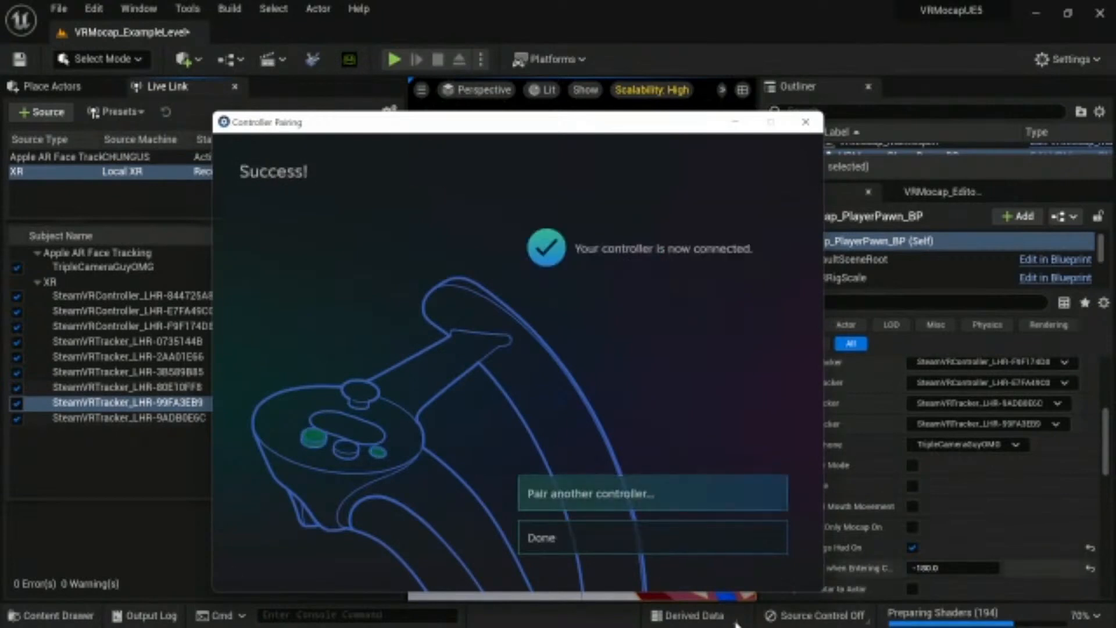
pyautogui.click(562, 501)
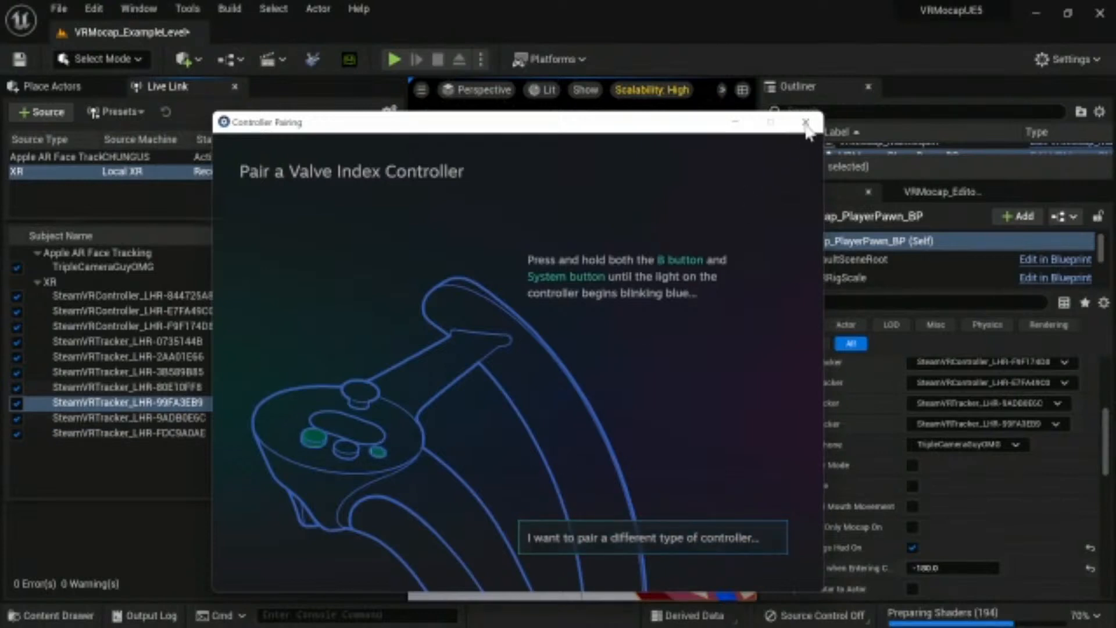
pyautogui.click(206, 422)
pyautogui.click(194, 433)
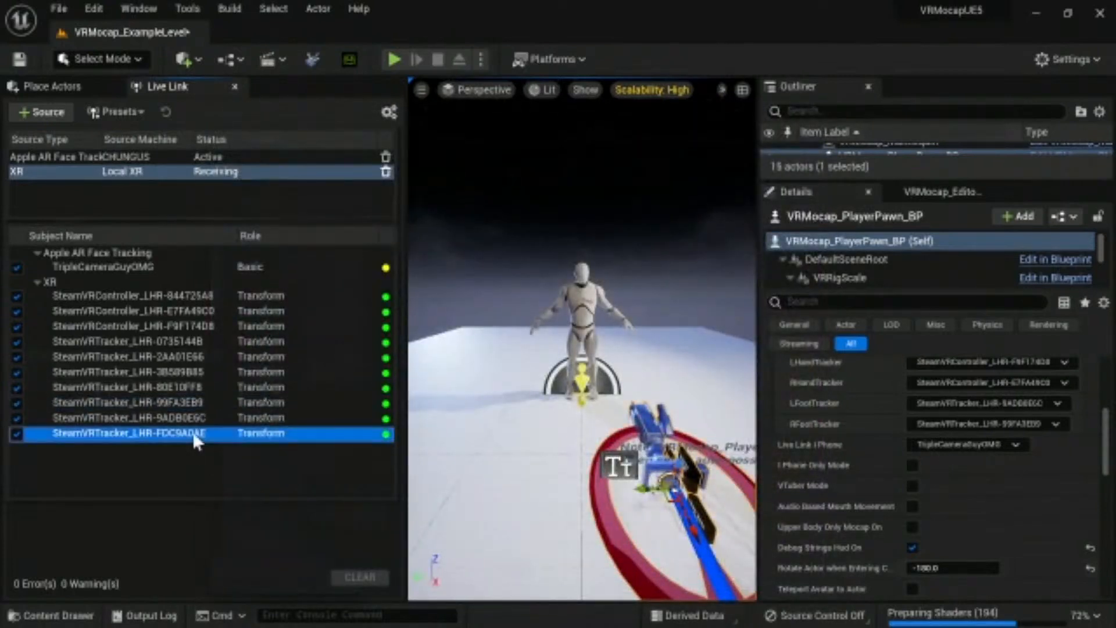
# Step: Assign SteamVRTracker_LHR-FDC9A0AE as the HeadTracker in the player pawn's Live Link Tracker Set Struct
pyautogui.scroll(3, 837, 484)
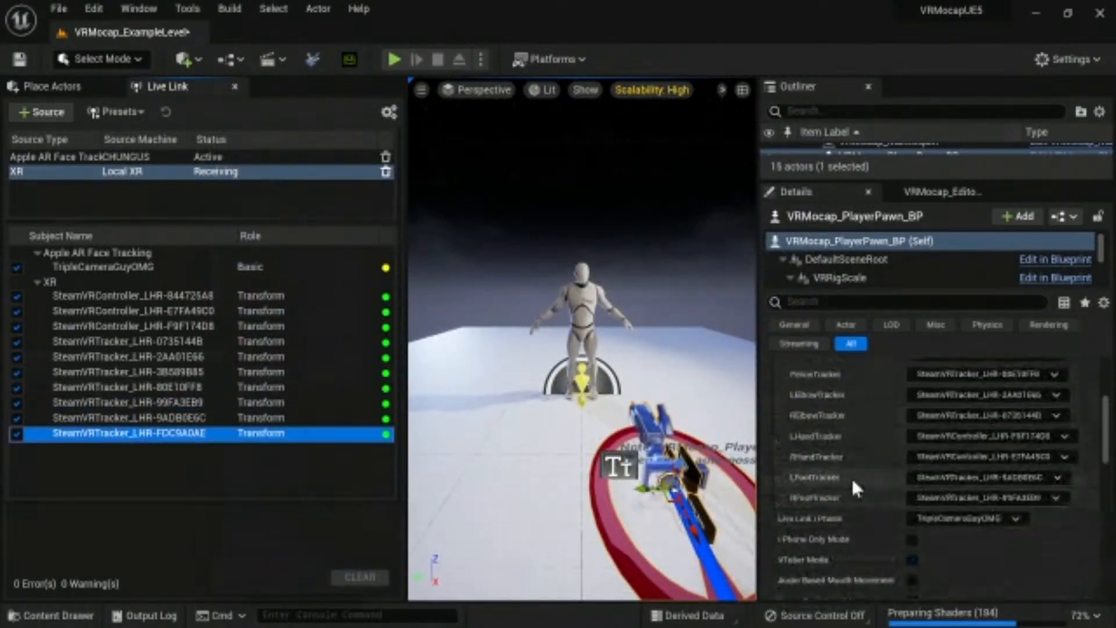
pyautogui.scroll(3, 866, 460)
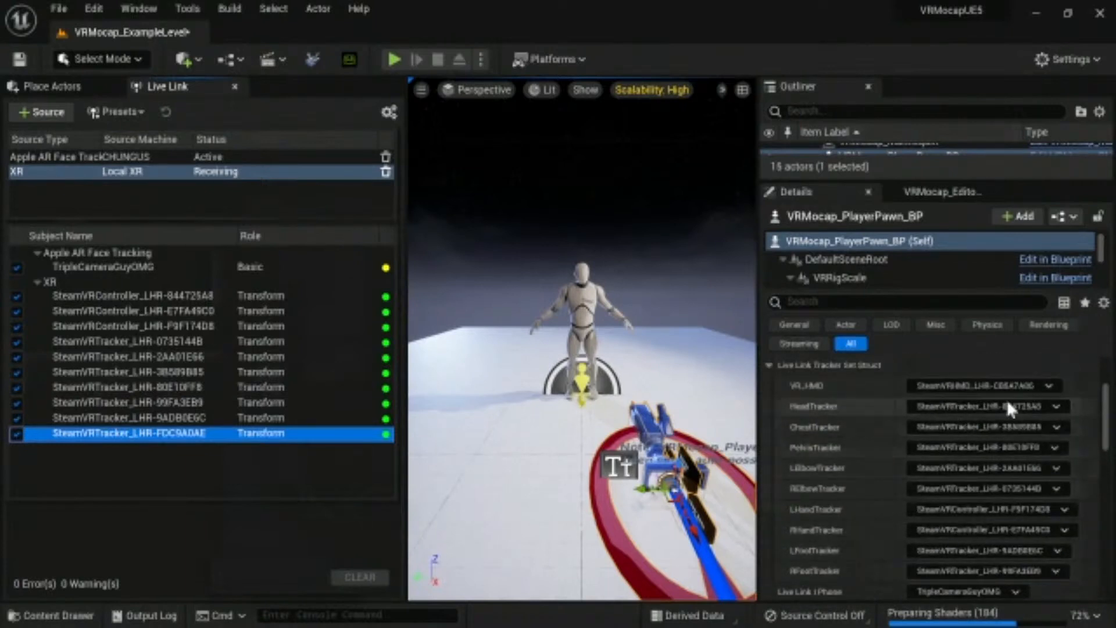
pyautogui.click(1055, 406)
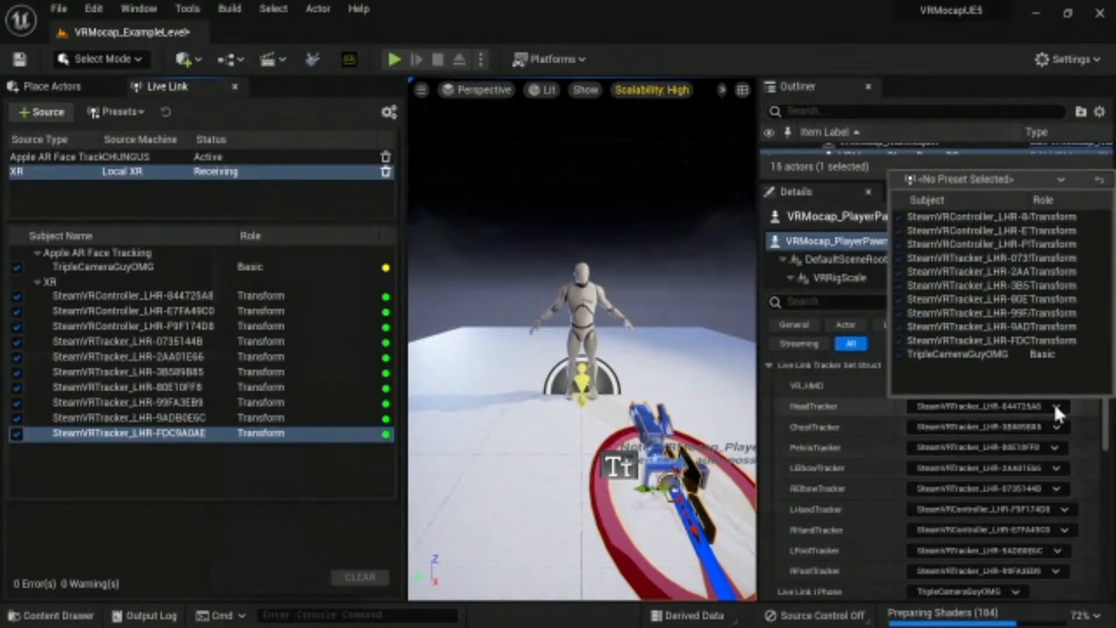
pyautogui.click(1009, 340)
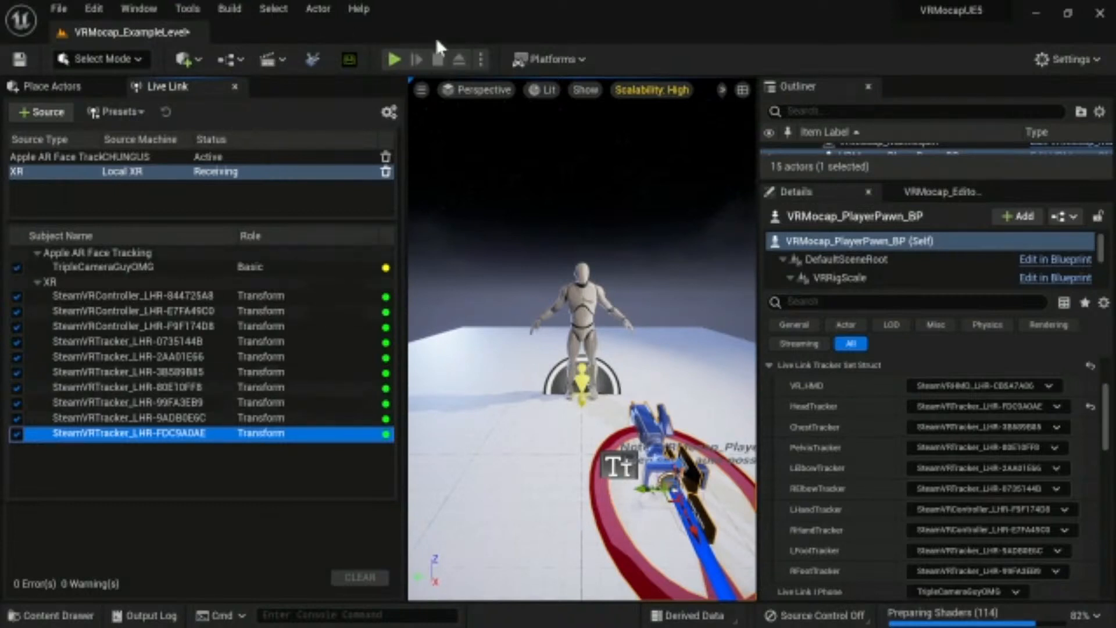
# Step: Play the VRMocap_ExampleLevel to test the avatar with the new head tracker, and stop the session
pyautogui.click(392, 56)
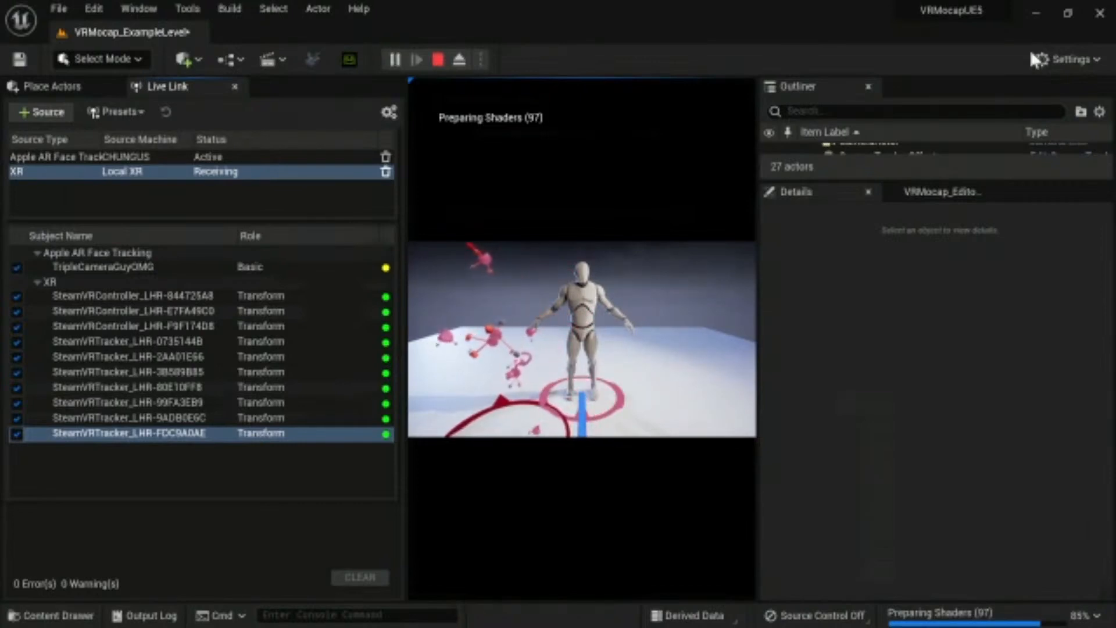
pyautogui.click(604, 204)
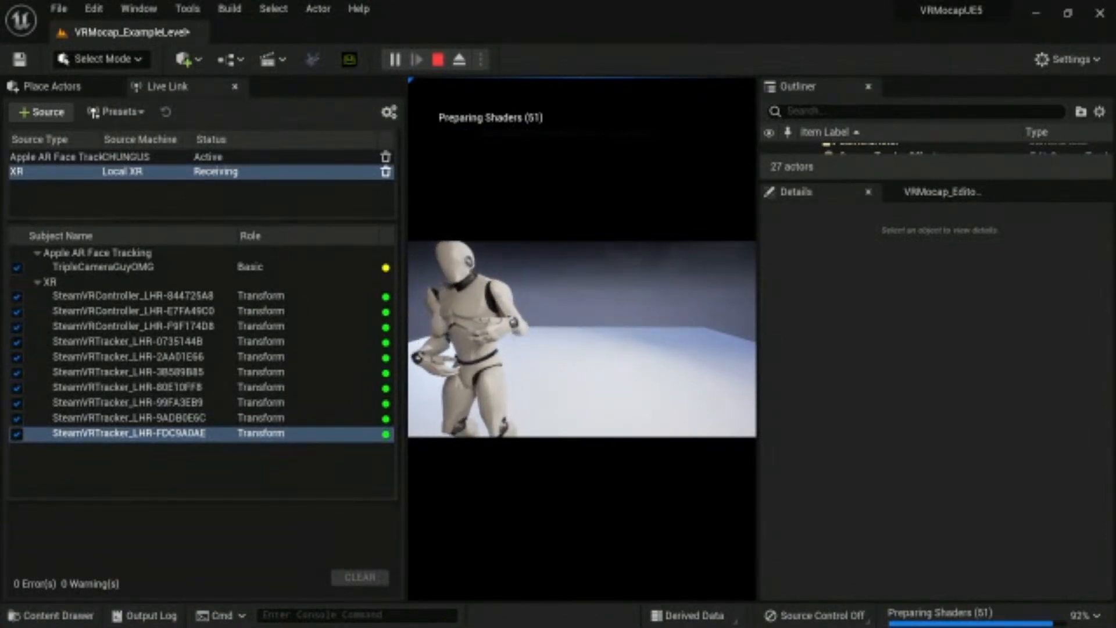
pyautogui.press('Escape')
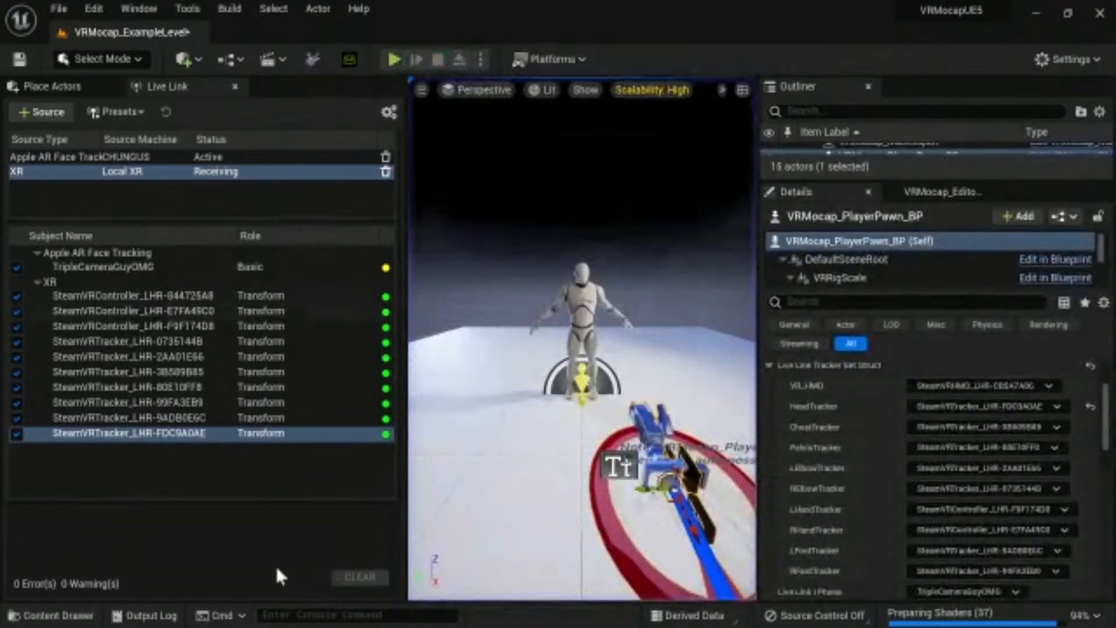
# Step: Search the favorites for "sewer", and open the levels folder inside the project's ModularSewerSystem folder
pyautogui.hotkey('ctrl', 'space')
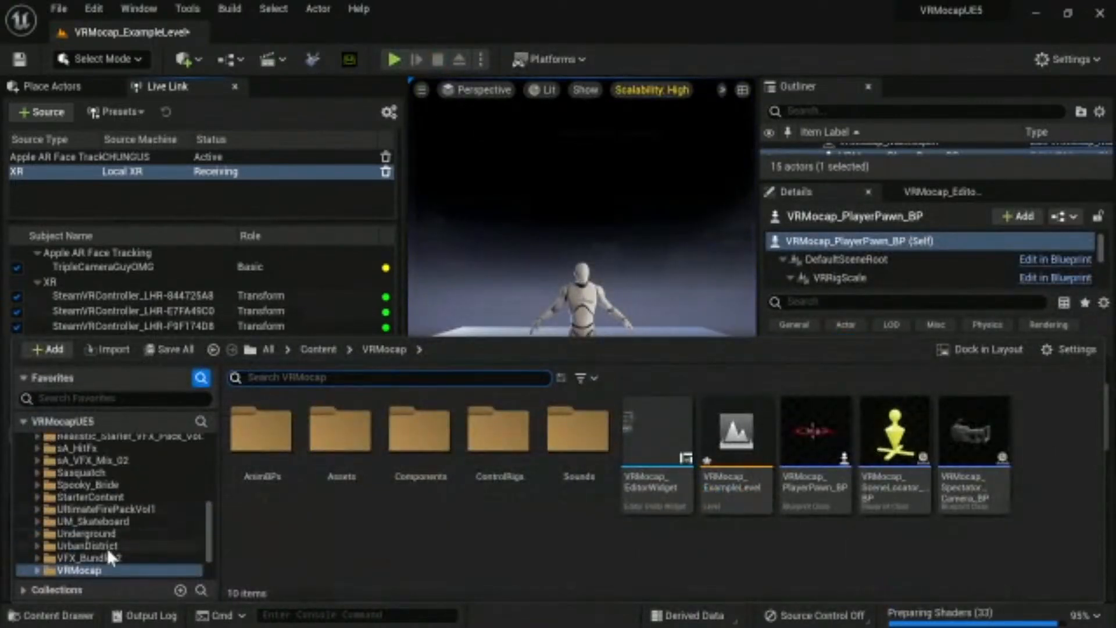
pyautogui.scroll(5, 107, 548)
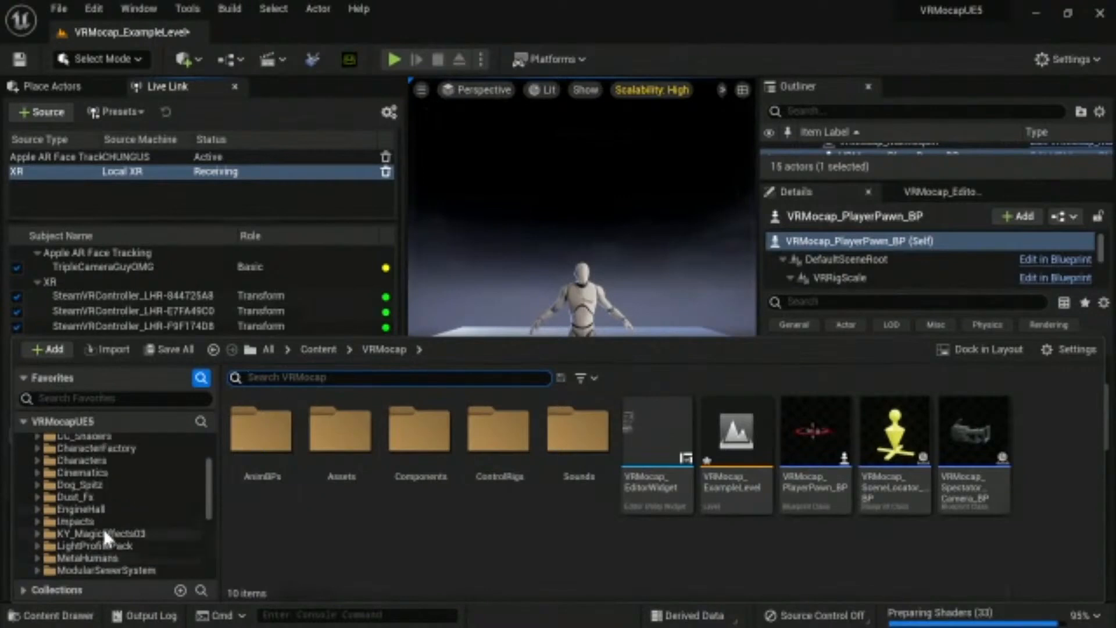
pyautogui.click(119, 398)
pyautogui.write('t')
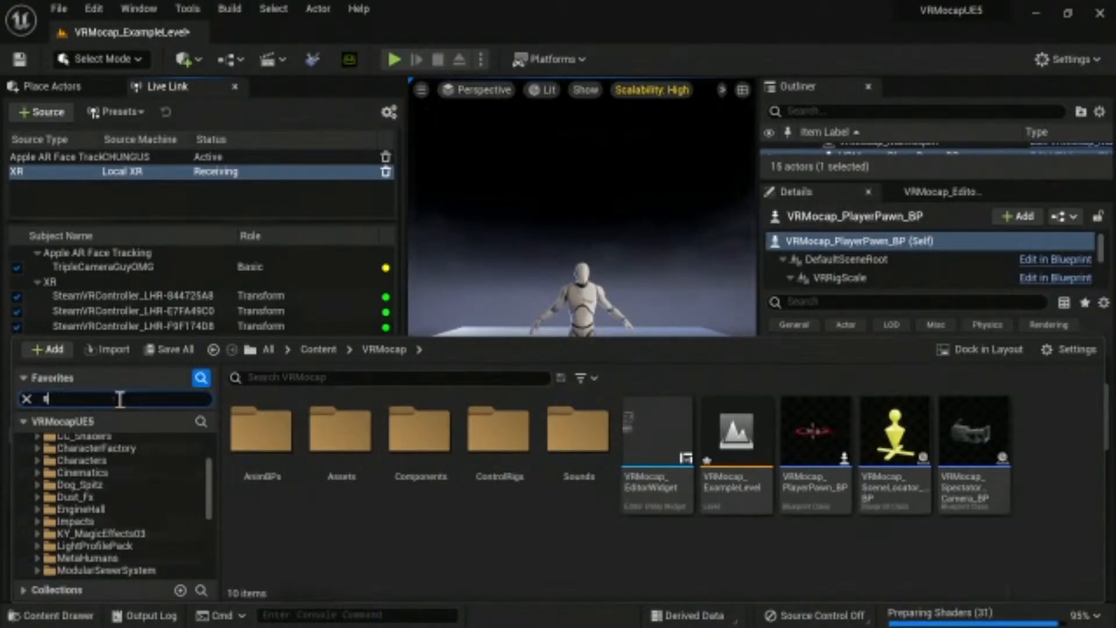
pyautogui.write('ewer')
pyautogui.scroll(3, 110, 527)
pyautogui.scroll(-6, 110, 500)
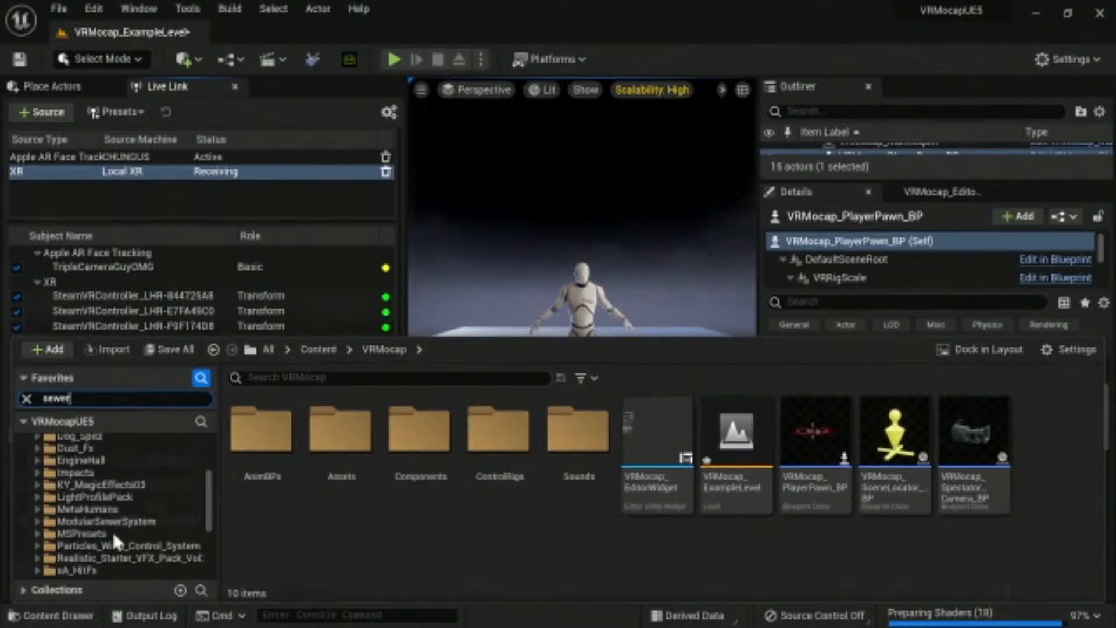
pyautogui.doubleClick(111, 522)
pyautogui.doubleClick(429, 430)
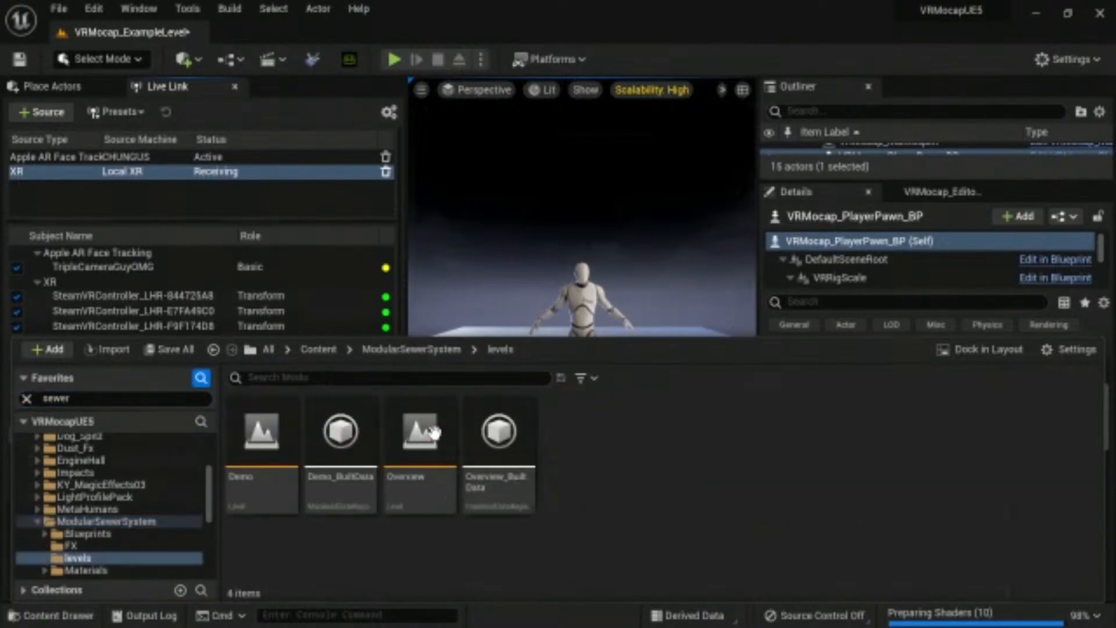
# Step: Open the Demo level of the ModularSewerSystem without saving the changes to VRMocap_ExampleLevel
pyautogui.click(294, 471)
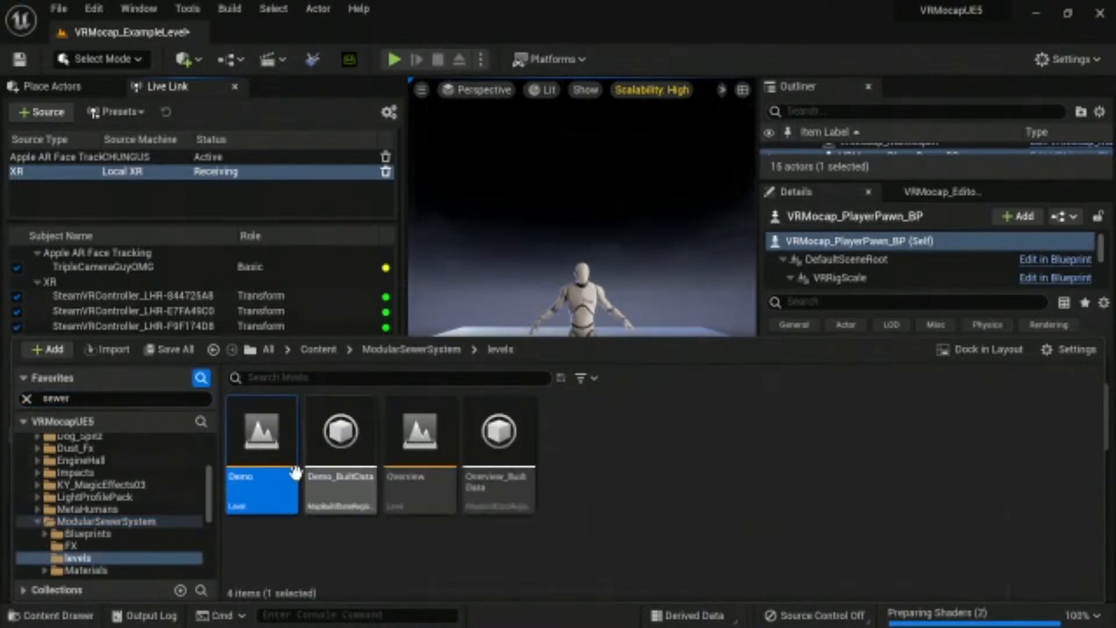
pyautogui.doubleClick(269, 410)
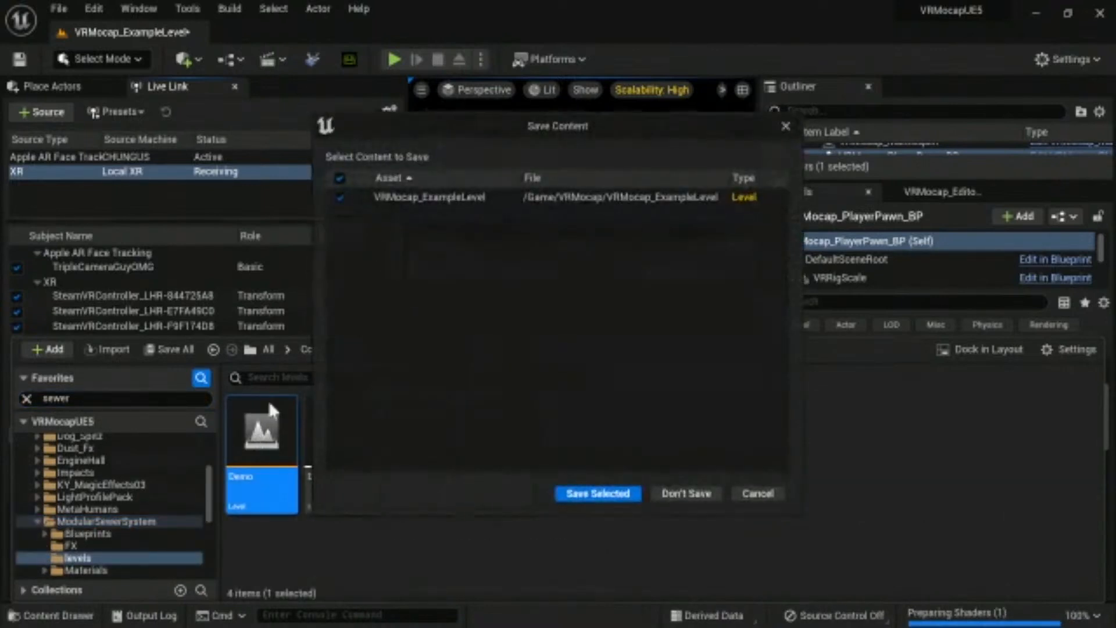
pyautogui.click(671, 493)
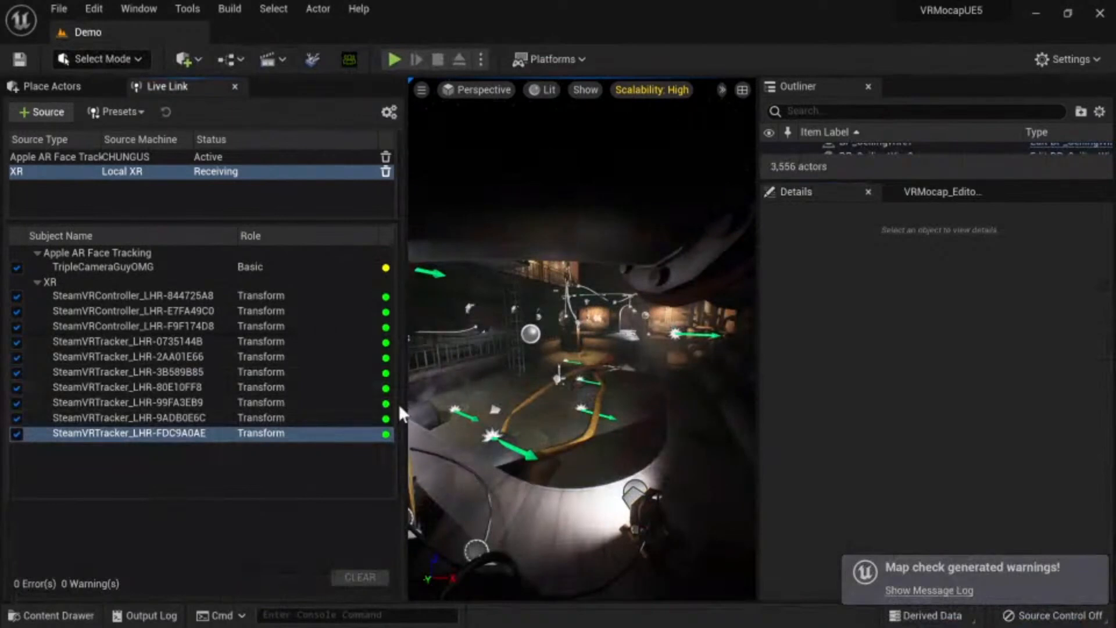
# Step: Narrow the Live Link subject list and enlarge the Outliner so more of the level's actors can be listed
pyautogui.moveTo(401, 403); pyautogui.dragTo(280, 404)
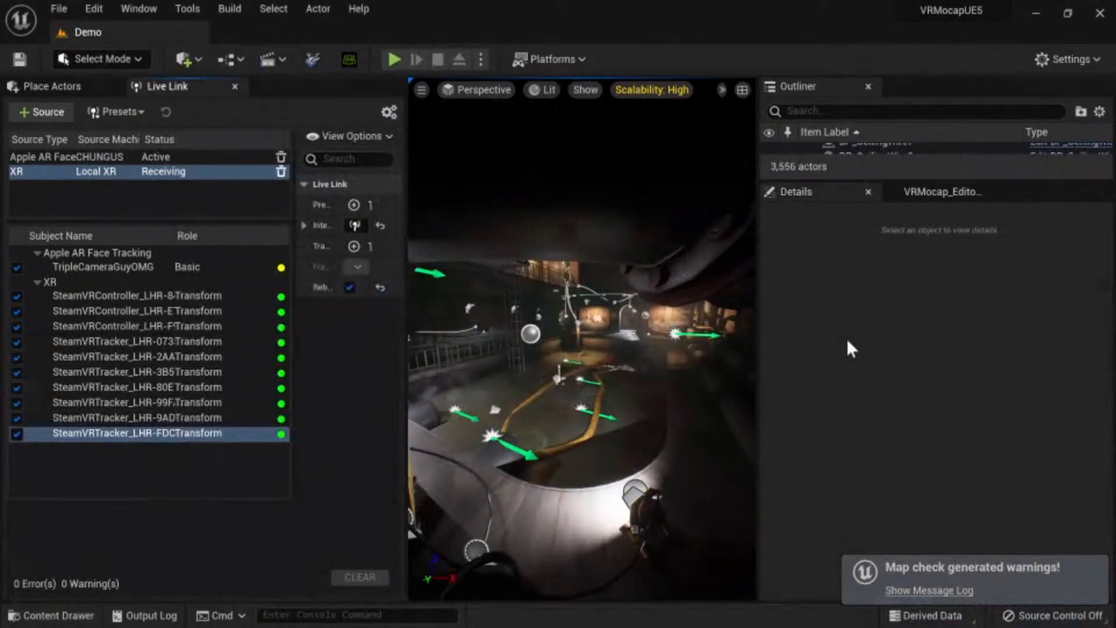
pyautogui.moveTo(887, 176); pyautogui.dragTo(896, 306)
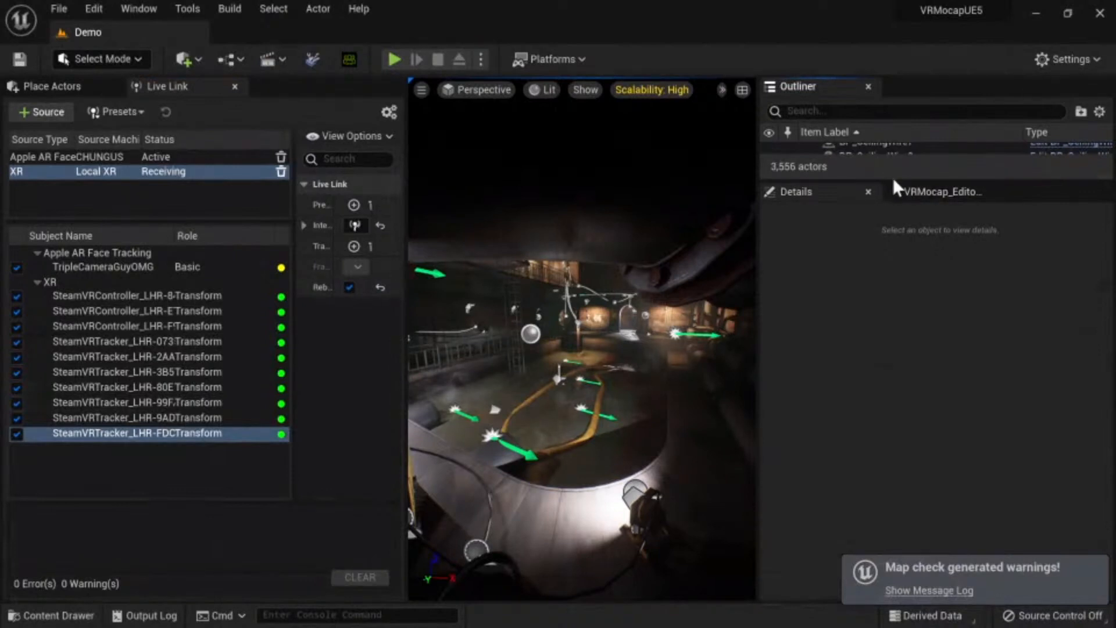
pyautogui.moveTo(896, 181); pyautogui.dragTo(909, 351)
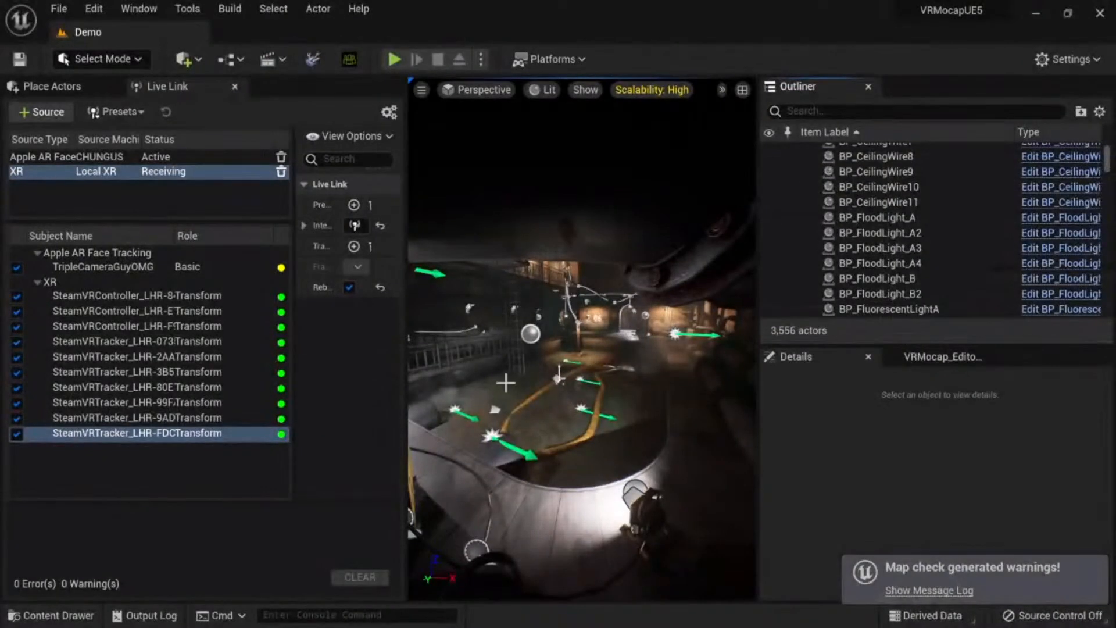
pyautogui.moveTo(508, 383); pyautogui.dragTo(505, 366, button='right')
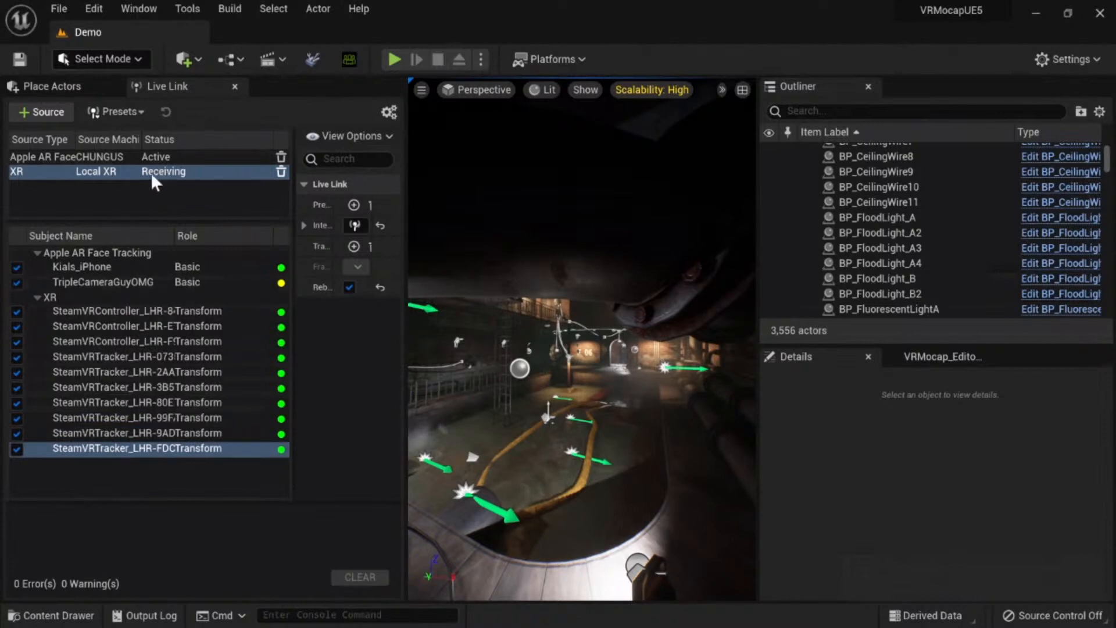
# Step: Close Live Link and Place Actors, and narrow the Outliner to give the viewport more room
pyautogui.click(126, 198)
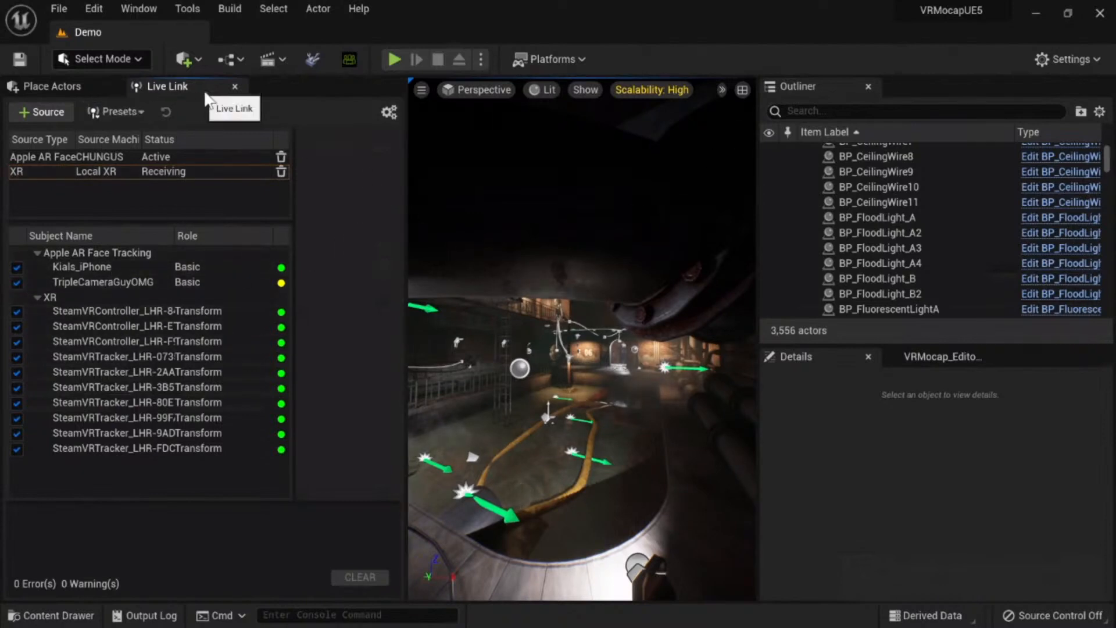
pyautogui.click(235, 87)
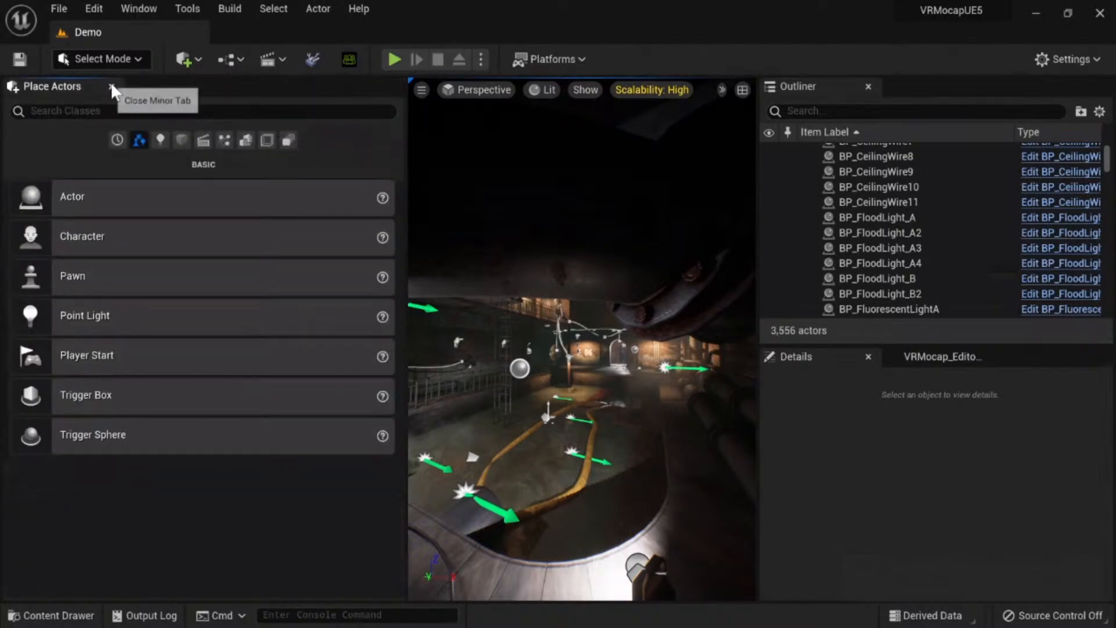
pyautogui.click(111, 86)
pyautogui.moveTo(756, 237); pyautogui.dragTo(805, 242)
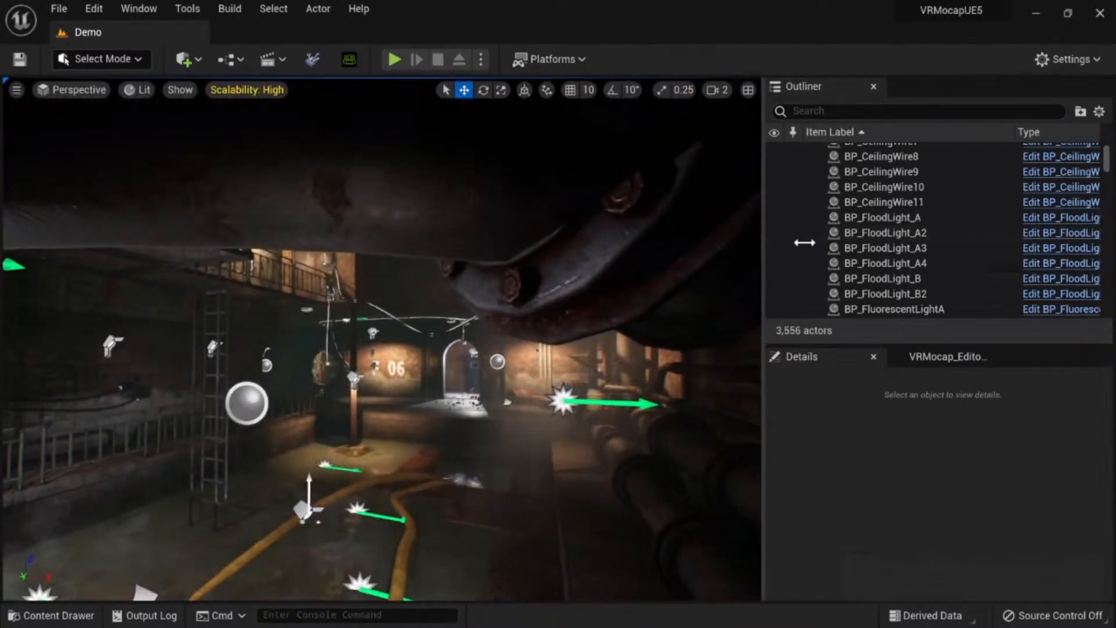
# Step: Set the viewport camera speed to 4 and fly through the sewer to the arched doorway beside the 06 wall
pyautogui.press('w')
pyautogui.moveTo(427, 521); pyautogui.dragTo(581, 270, button='right')
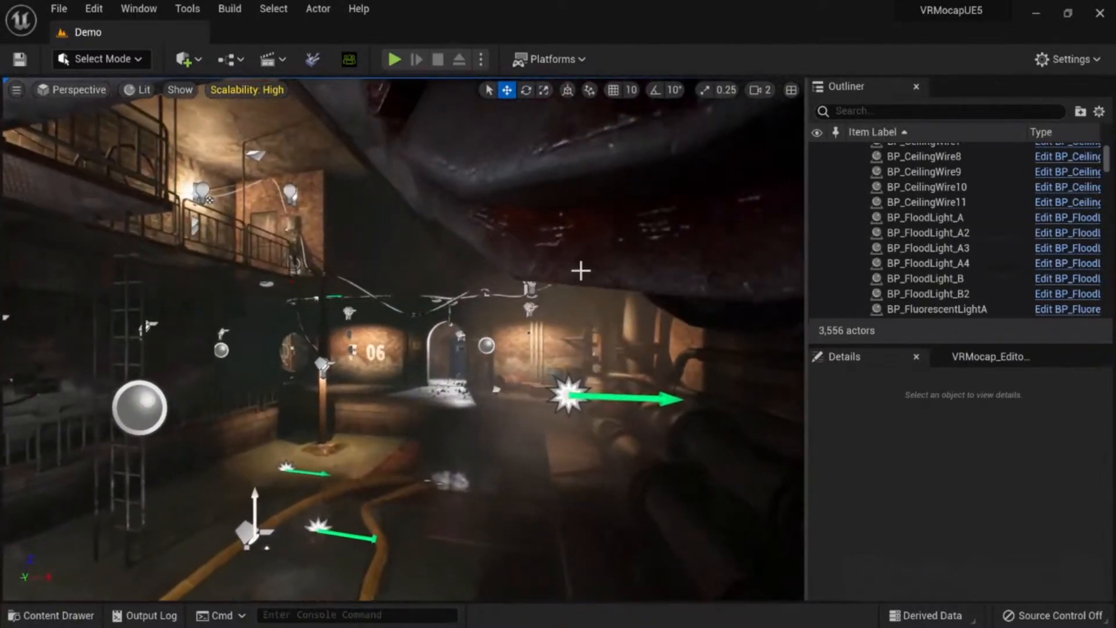
pyautogui.click(759, 90)
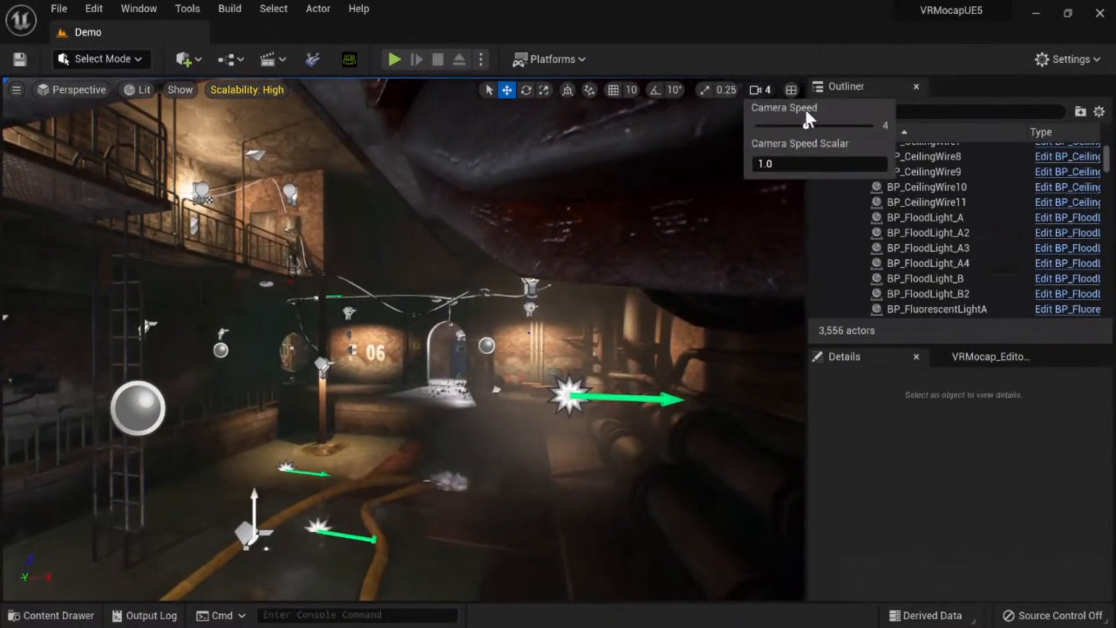
pyautogui.click(760, 91)
pyautogui.press('w')
pyautogui.moveTo(526, 248); pyautogui.dragTo(574, 288, button='right')
# Step: Place the VRMocap_PlayerPawn_BP blueprint from the VRMocap folder on the sewer floor near the arched doorway
pyautogui.hotkey('ctrl', 'space')
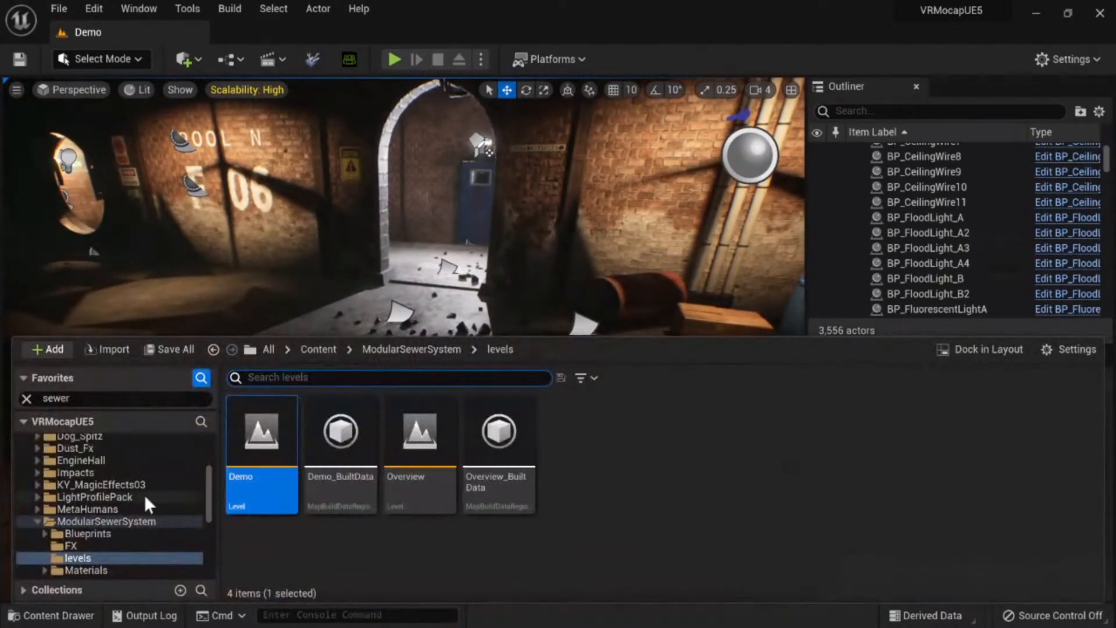
pyautogui.scroll(-10, 82, 532)
pyautogui.click(78, 521)
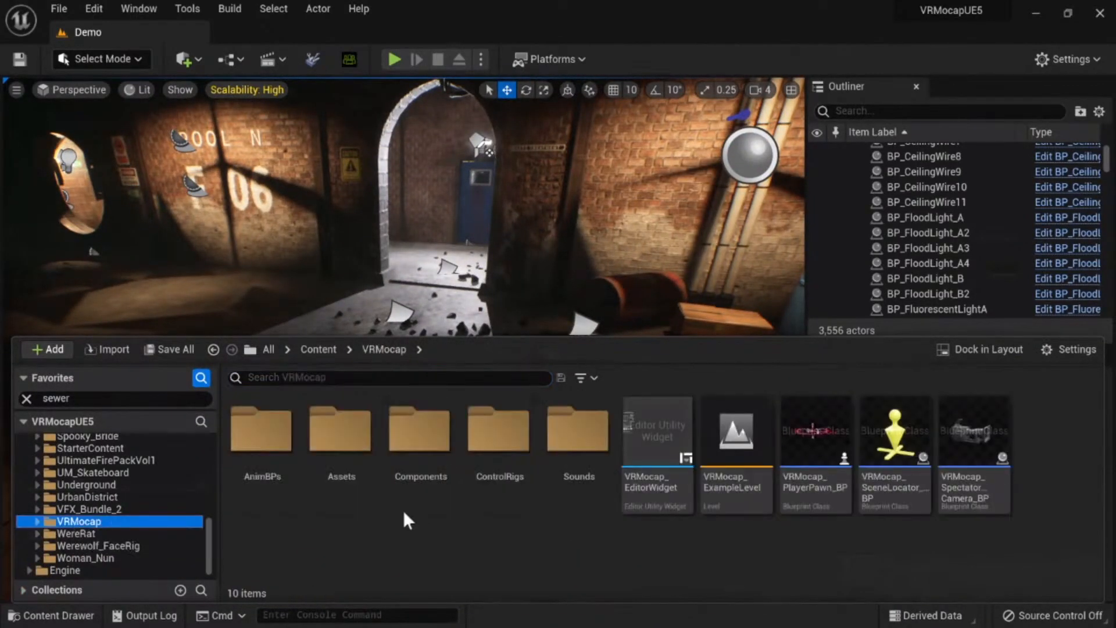
pyautogui.moveTo(785, 445)
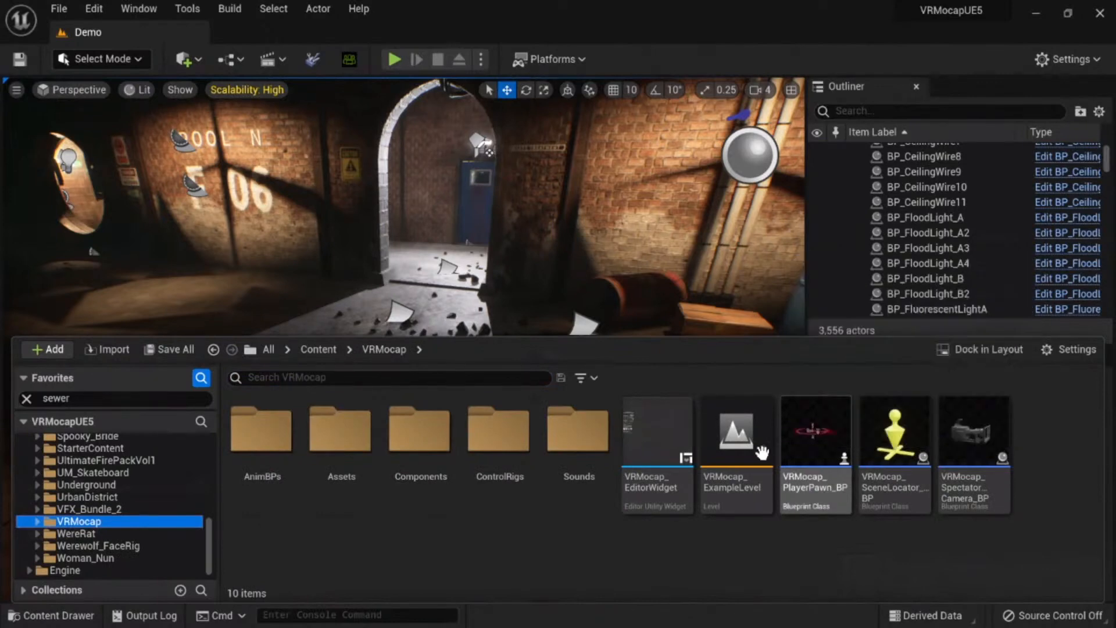
pyautogui.moveTo(787, 427); pyautogui.dragTo(193, 310)
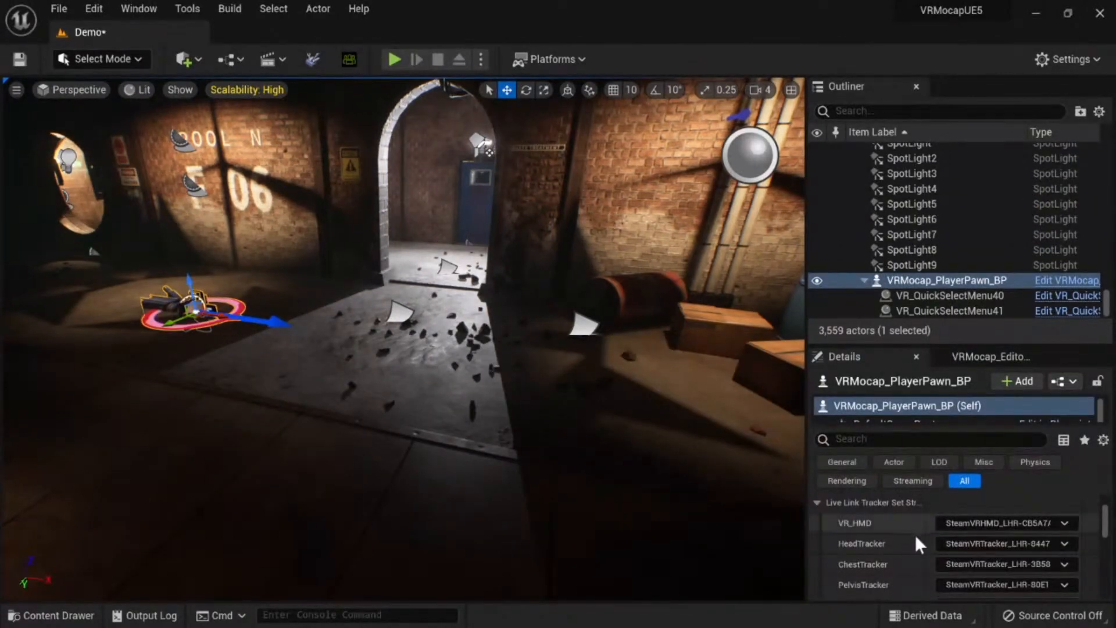
# Step: Filter the player pawn's details by "aut" and set Auto Possess Player to Player 0
pyautogui.scroll(-5, 899, 532)
pyautogui.click(905, 440)
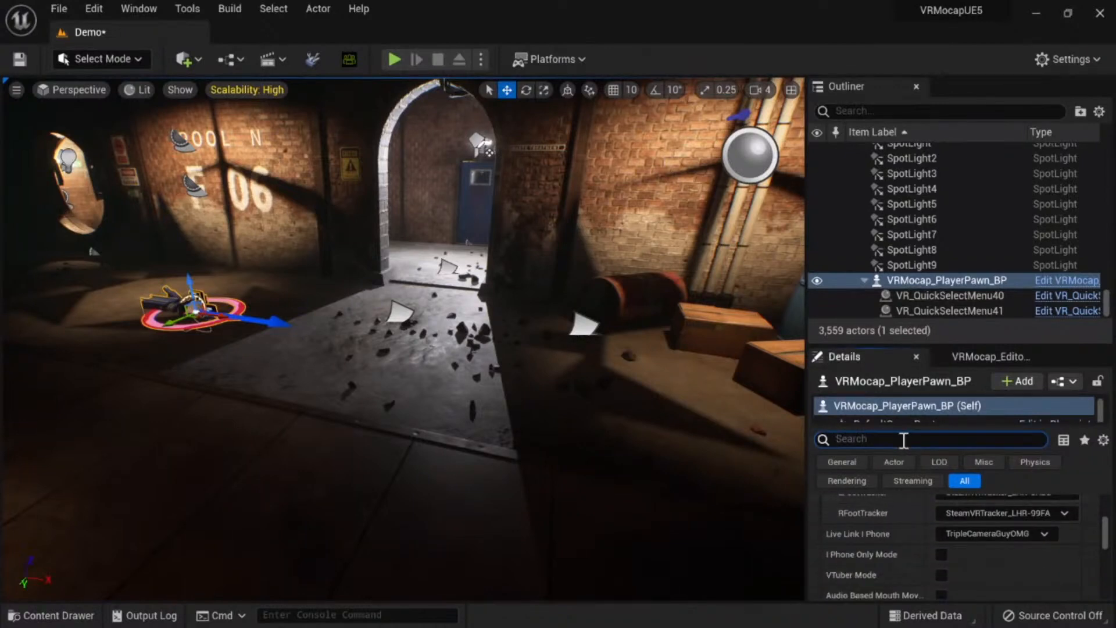
pyautogui.write('aut')
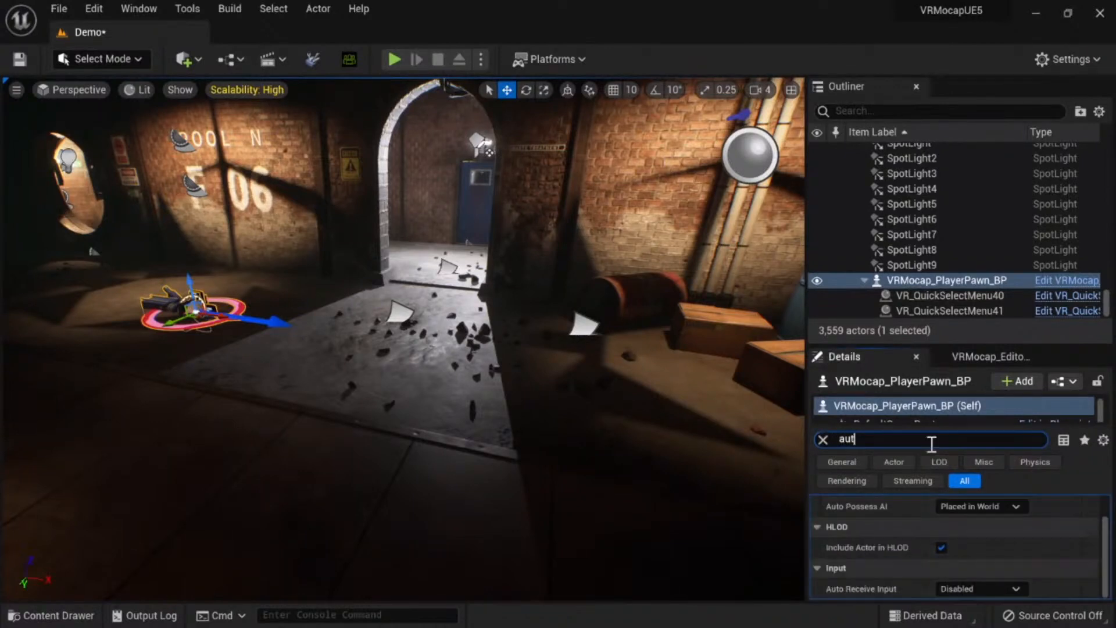
pyautogui.scroll(1, 885, 552)
pyautogui.click(957, 525)
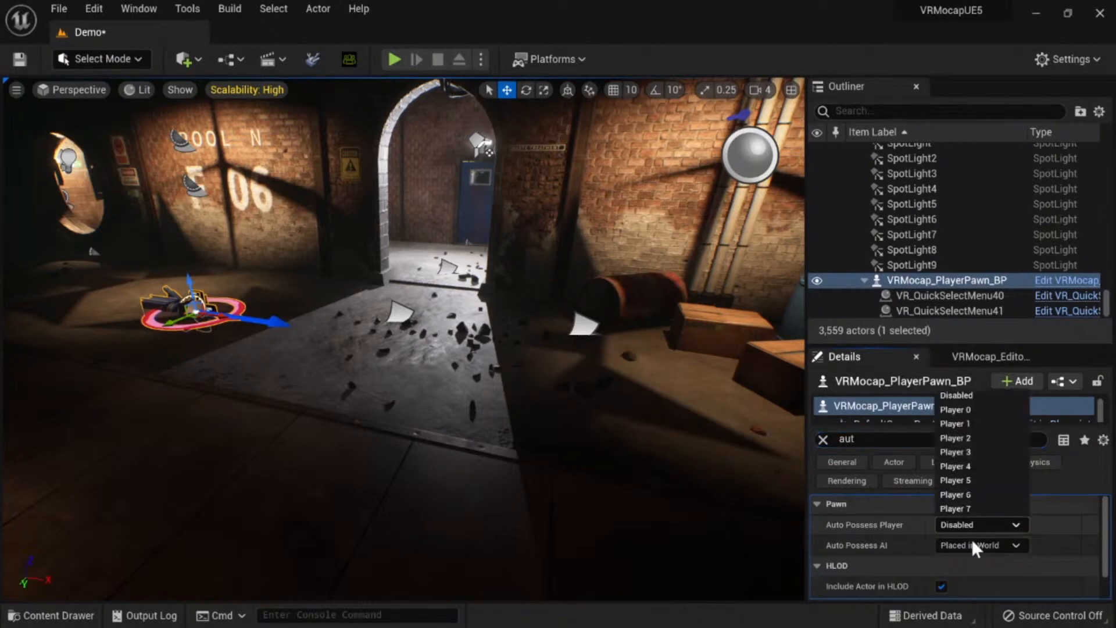
pyautogui.click(958, 404)
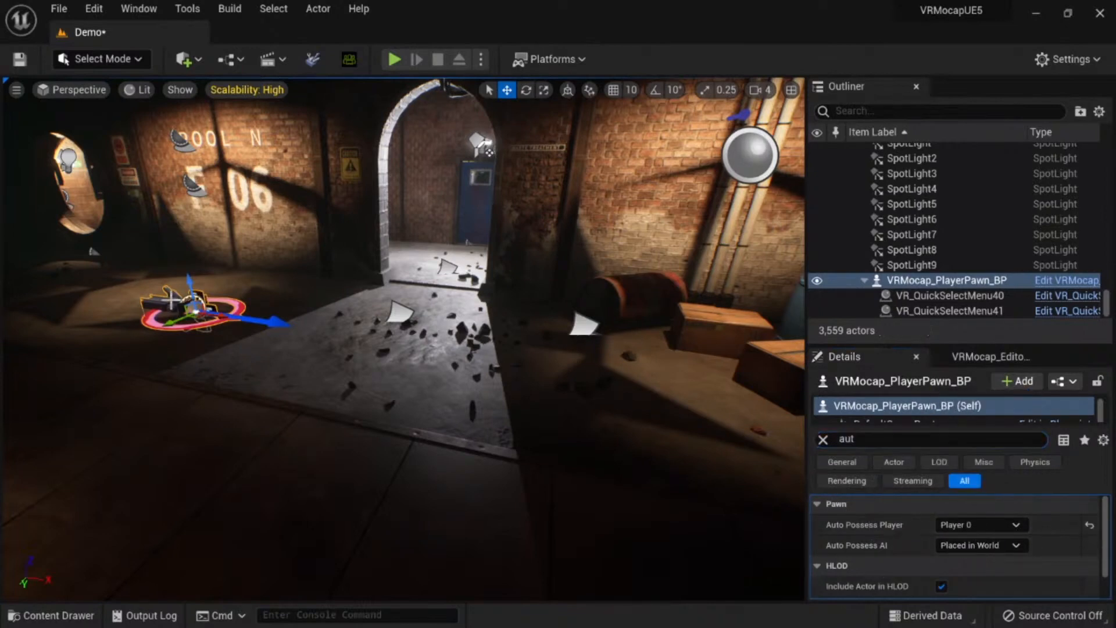
# Step: Reselect the player pawn, clear its details filter, and re-dock the Outliner as a narrow panel across the viewport from Details
pyautogui.click(896, 205)
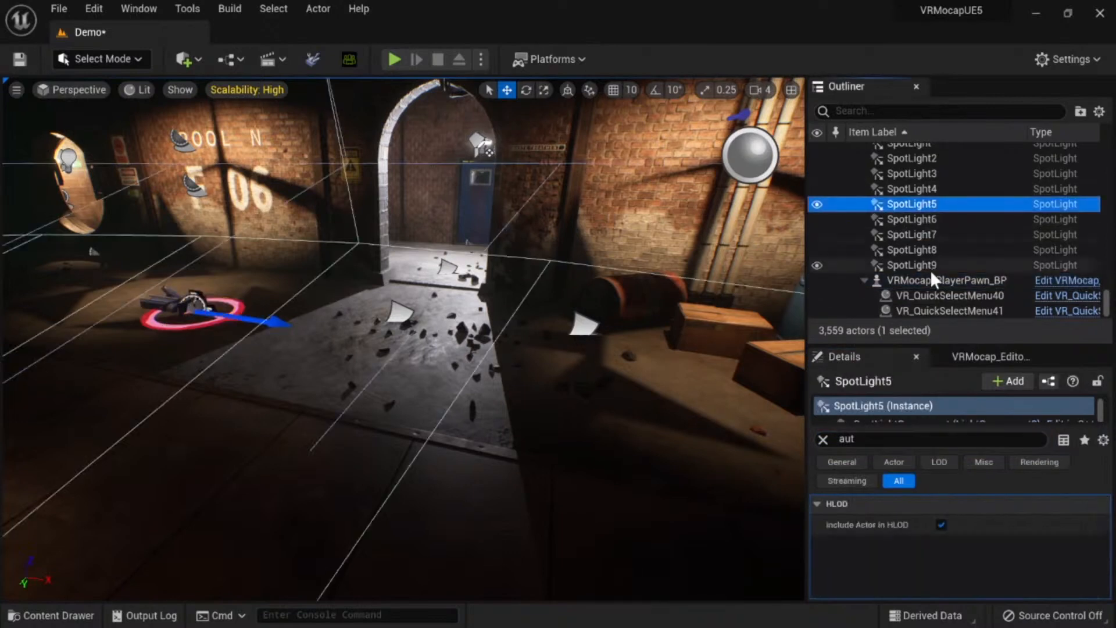
pyautogui.click(931, 279)
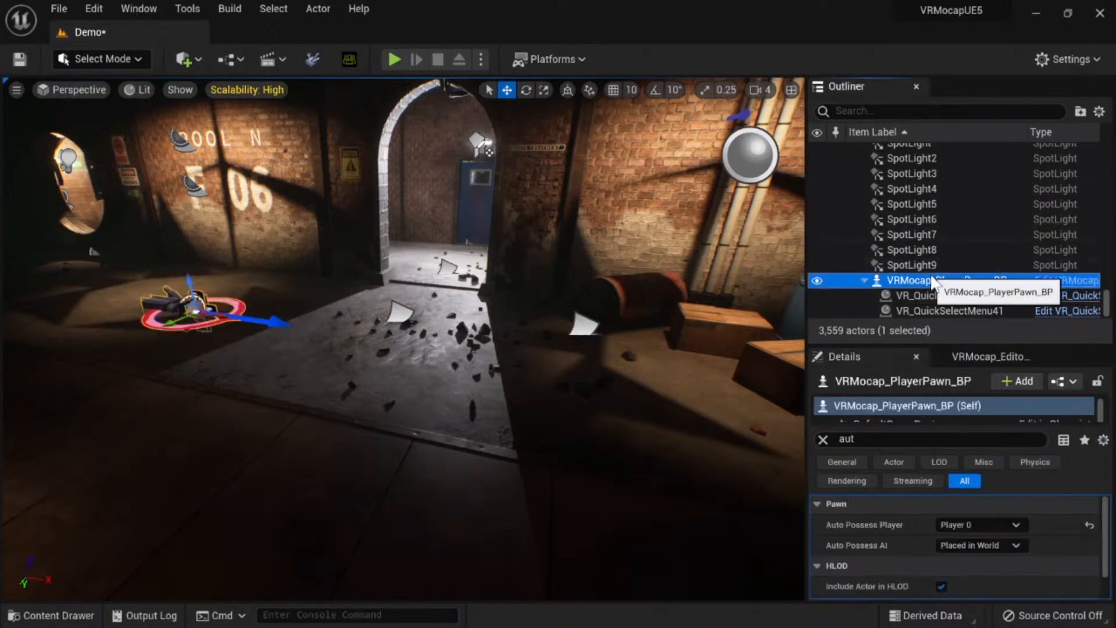
pyautogui.click(822, 439)
pyautogui.moveTo(890, 430); pyautogui.dragTo(890, 519)
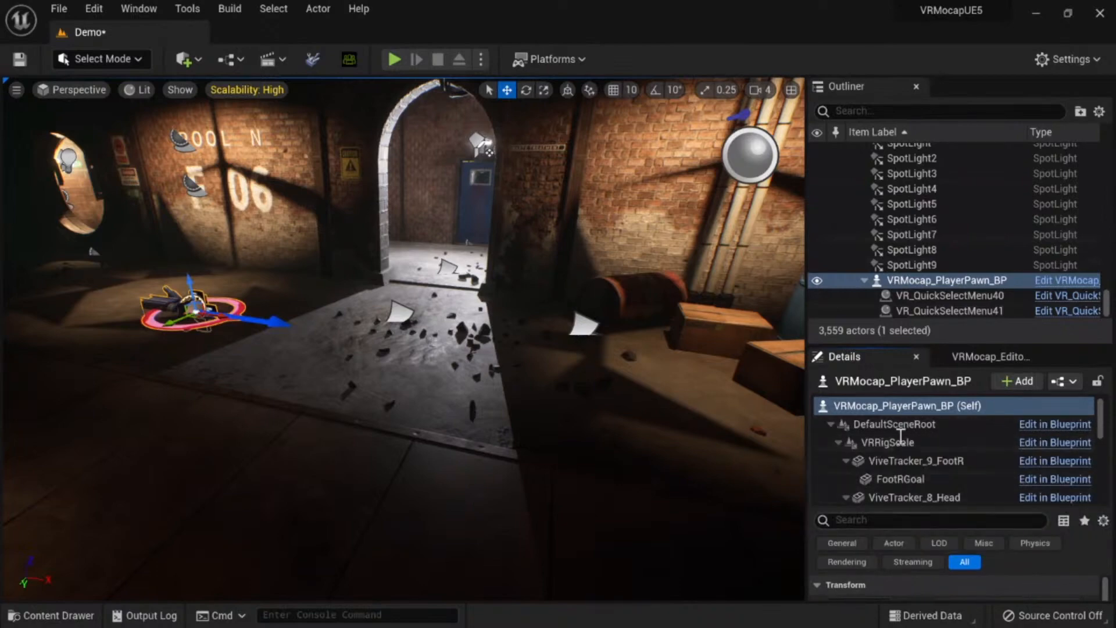
pyautogui.moveTo(848, 87); pyautogui.dragTo(51, 298)
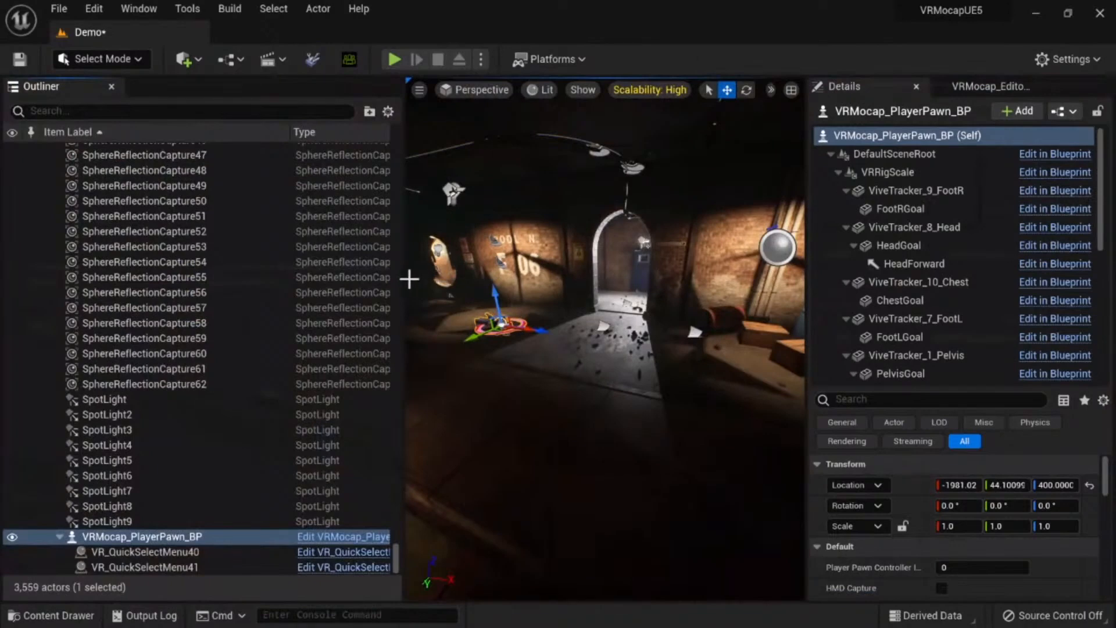
pyautogui.moveTo(405, 278); pyautogui.dragTo(192, 302)
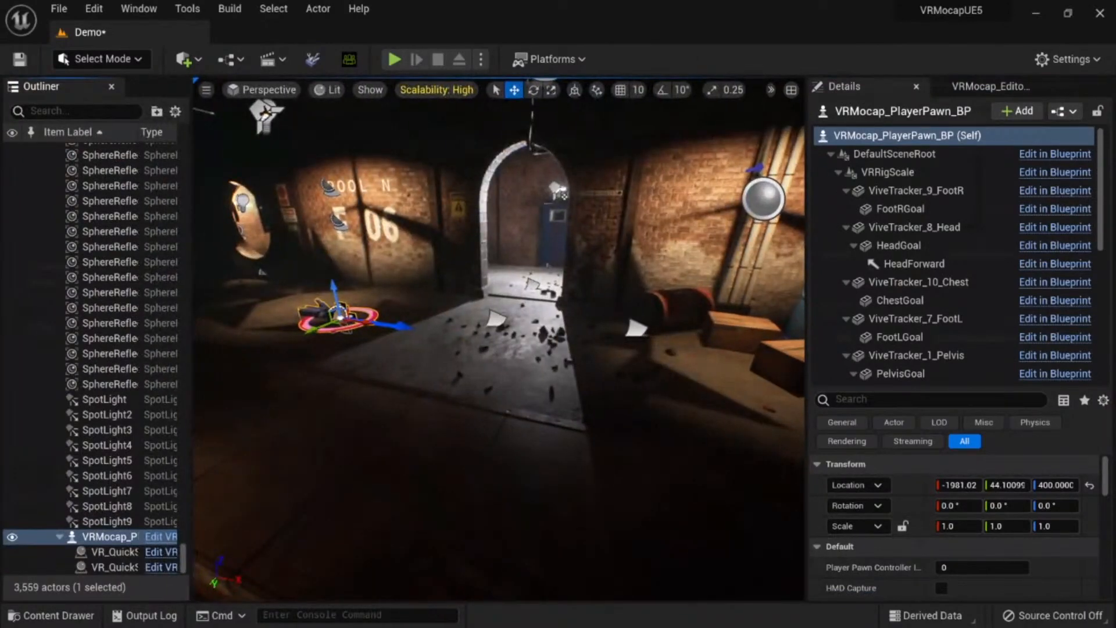
# Step: Review the pawn's Live Link tracker assignments and set HeadTracker to SteamVRTracker_LHR-FDC9
pyautogui.scroll(-3, 931, 564)
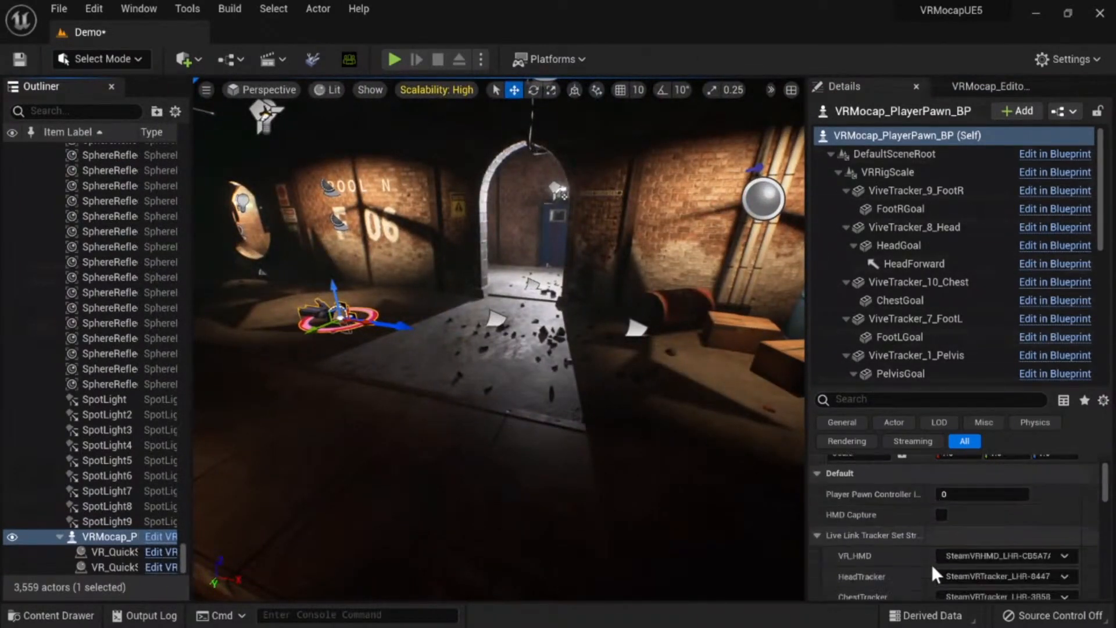
pyautogui.scroll(-2, 942, 550)
pyautogui.scroll(-4, 942, 546)
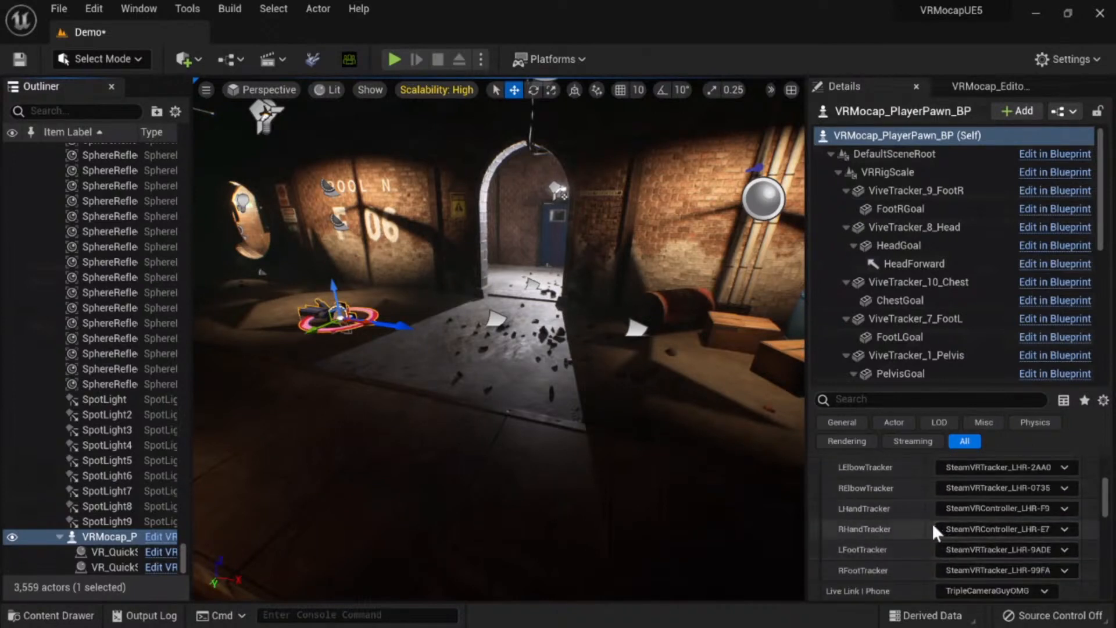
pyautogui.scroll(3, 933, 522)
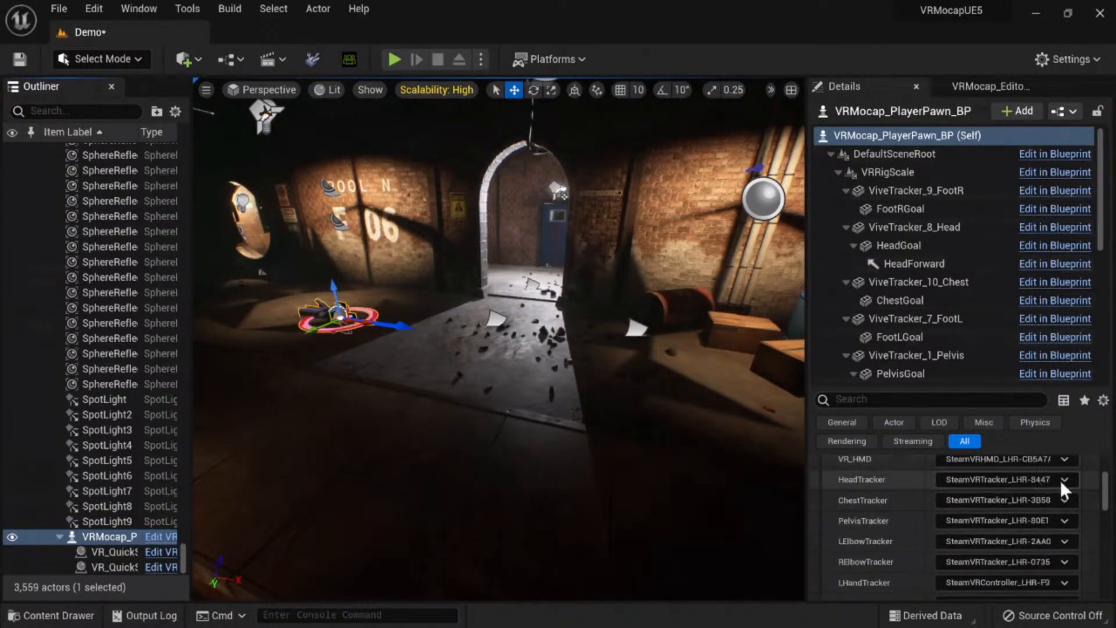
pyautogui.click(1059, 479)
pyautogui.click(1008, 427)
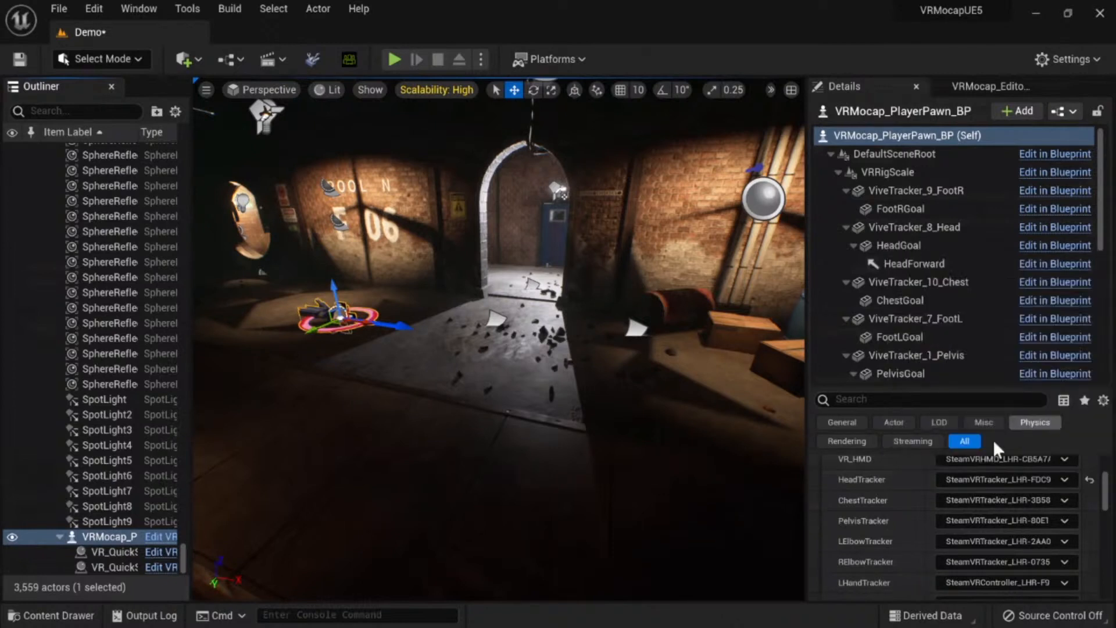
# Step: Set the pawn's Live Link iPhone to the subject carrying the owner's iPhone name
pyautogui.scroll(-5, 906, 514)
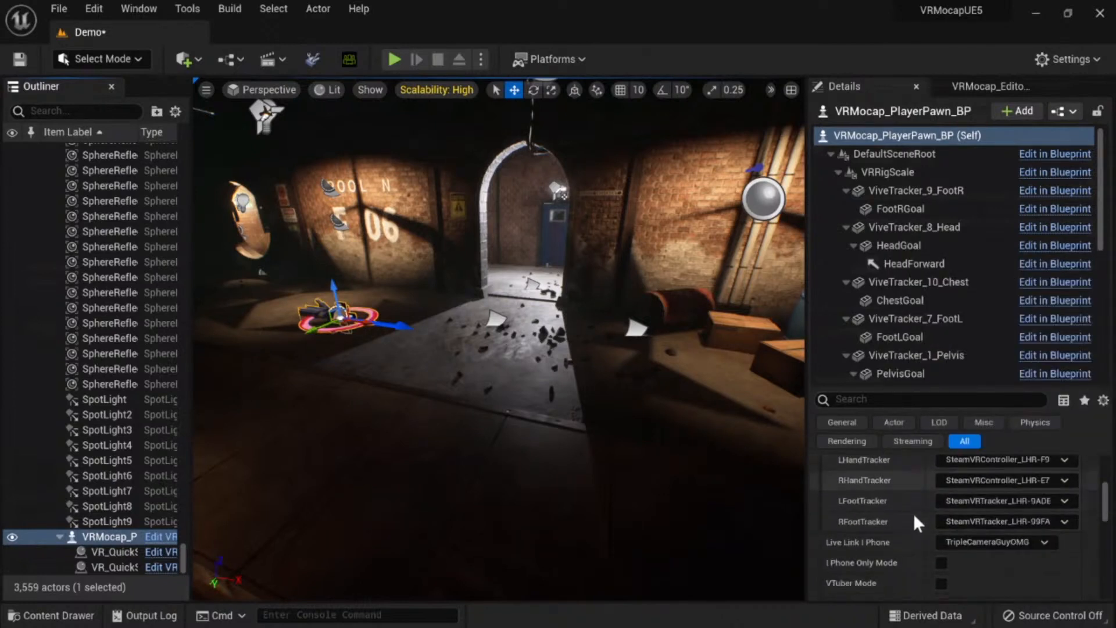
pyautogui.click(1028, 542)
pyautogui.click(1045, 541)
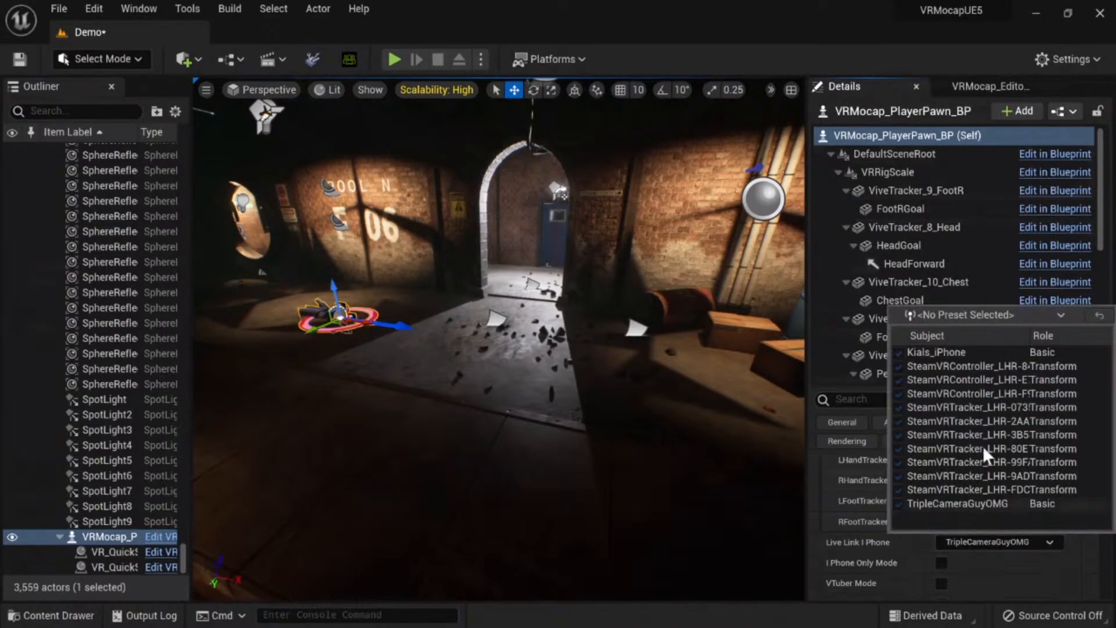
pyautogui.click(931, 350)
# Step: Find the WereRat character among the project content and open its Base_Mesh folder
pyautogui.moveTo(521, 581); pyautogui.dragTo(486, 561, button='right')
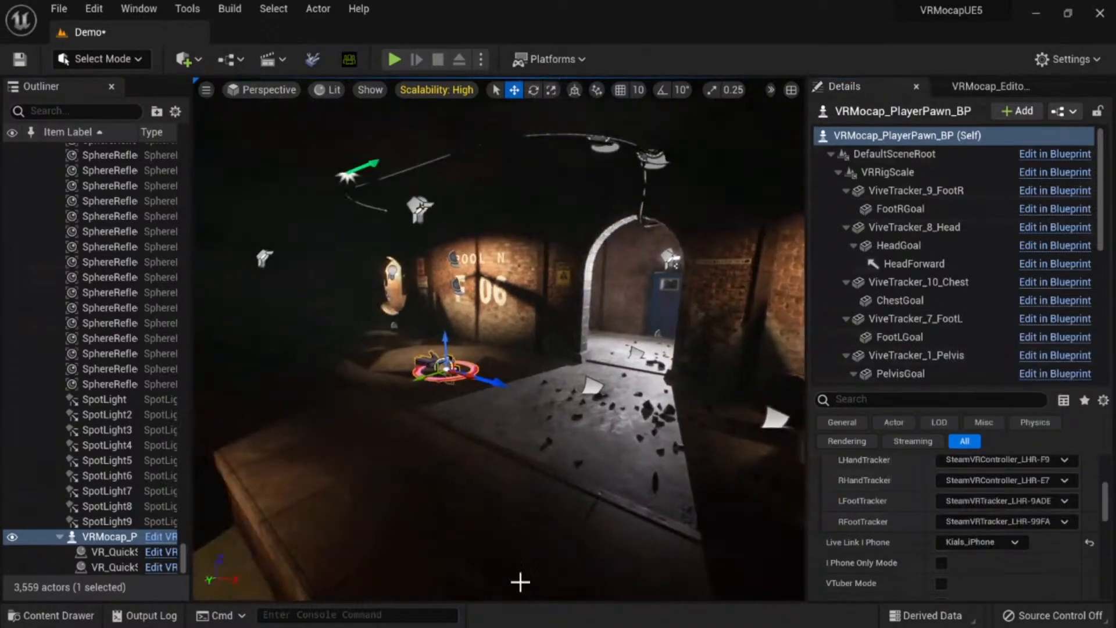
pyautogui.hotkey('ctrl', 'space')
pyautogui.scroll(3, 58, 521)
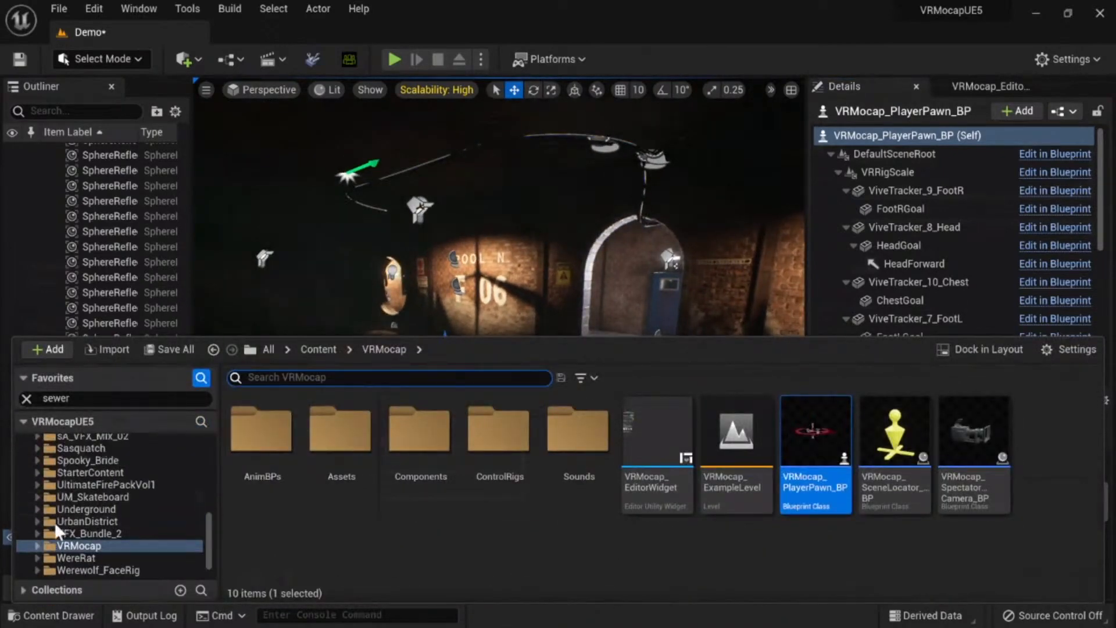
pyautogui.scroll(5, 112, 559)
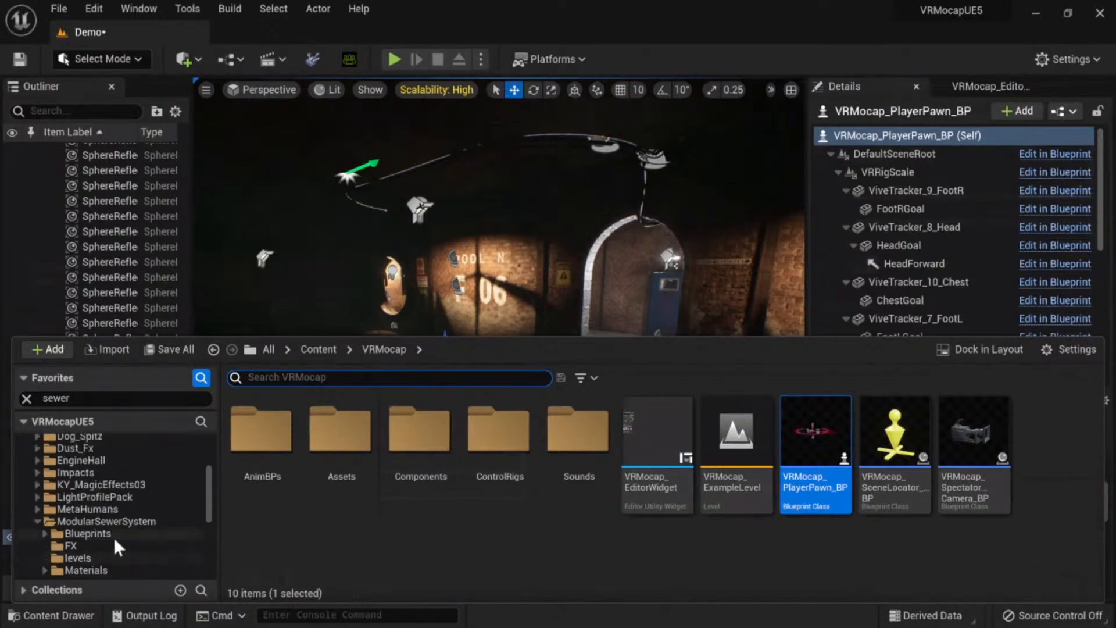
pyautogui.scroll(5, 90, 526)
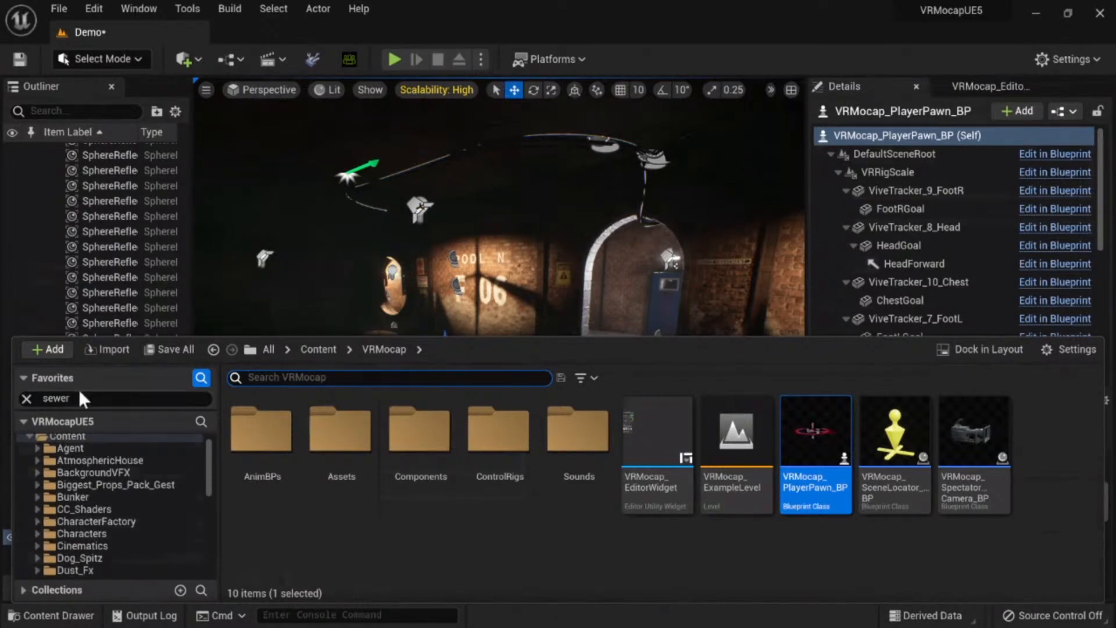
pyautogui.scroll(-15, 83, 505)
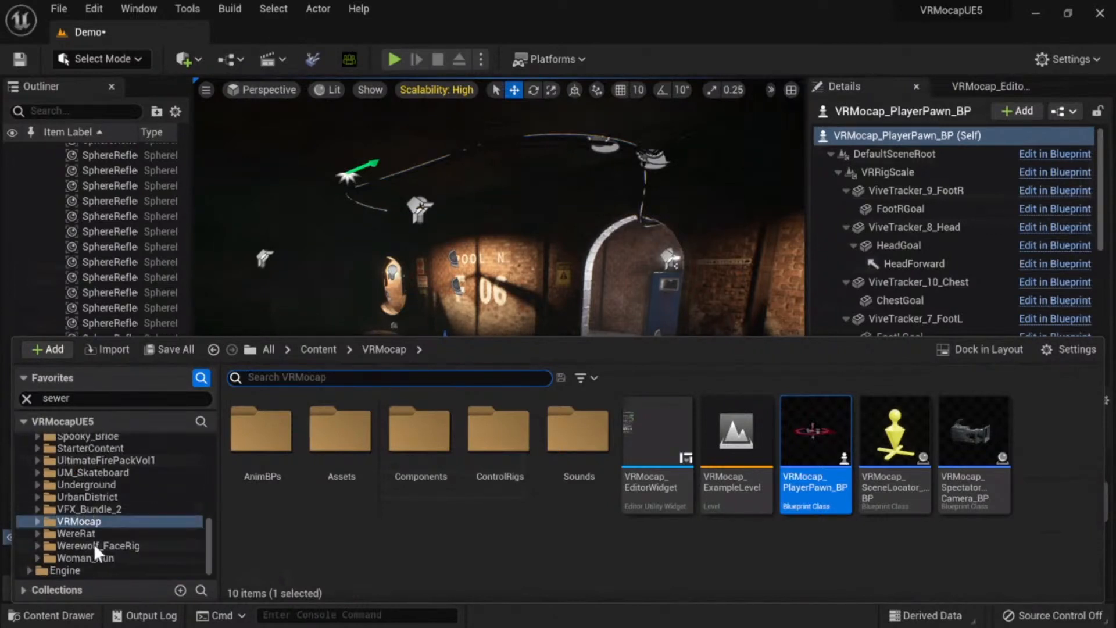
pyautogui.click(94, 545)
pyautogui.click(104, 533)
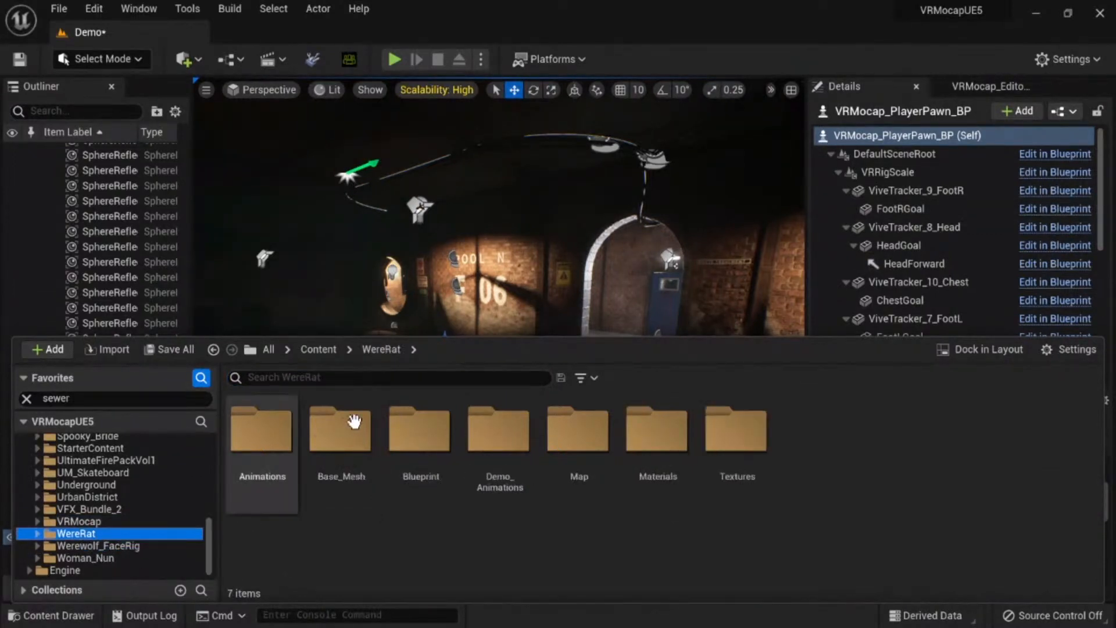
pyautogui.doubleClick(348, 423)
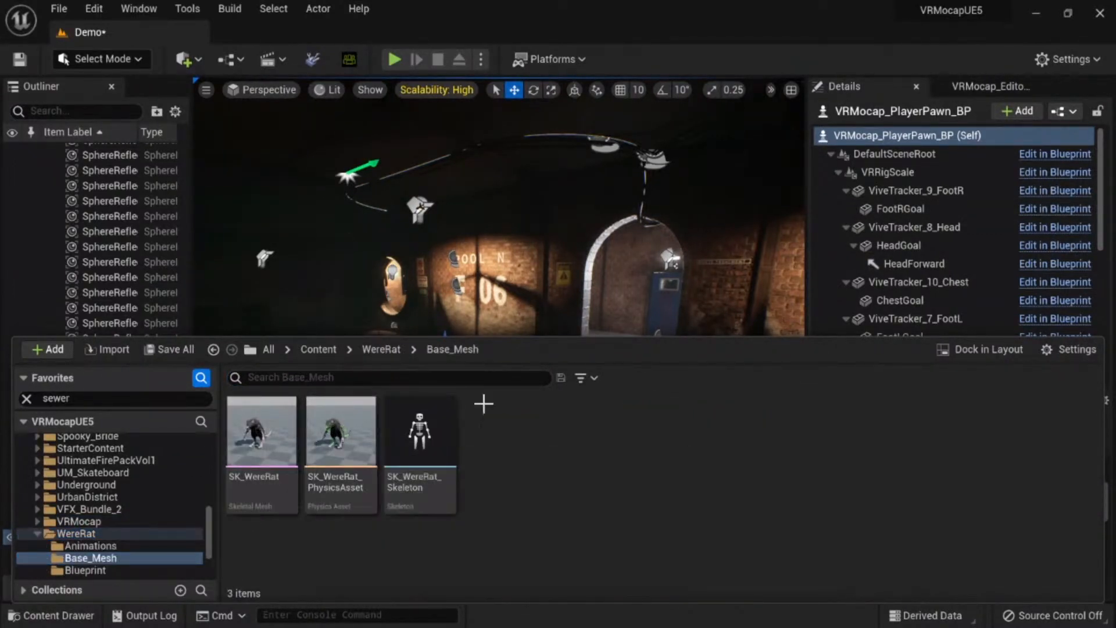
# Step: Create an Actor-based Blueprint Class named BP_Were in WereRat's Base_Mesh folder
pyautogui.moveTo(569, 289); pyautogui.dragTo(568, 300, button='right')
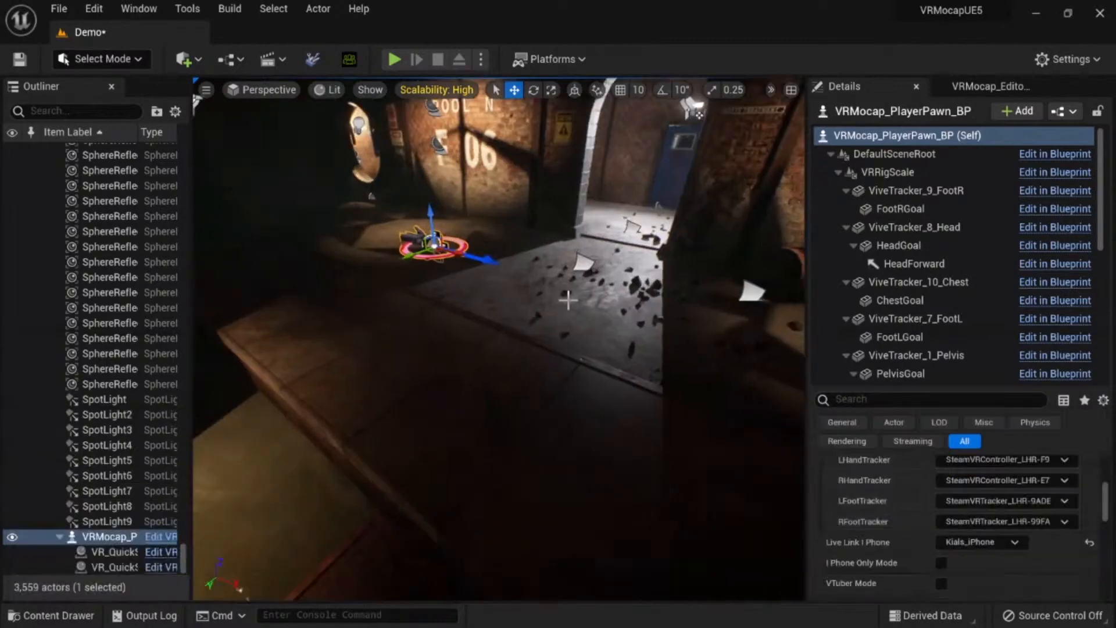
pyautogui.hotkey('ctrl', 'space')
pyautogui.rightClick(563, 427)
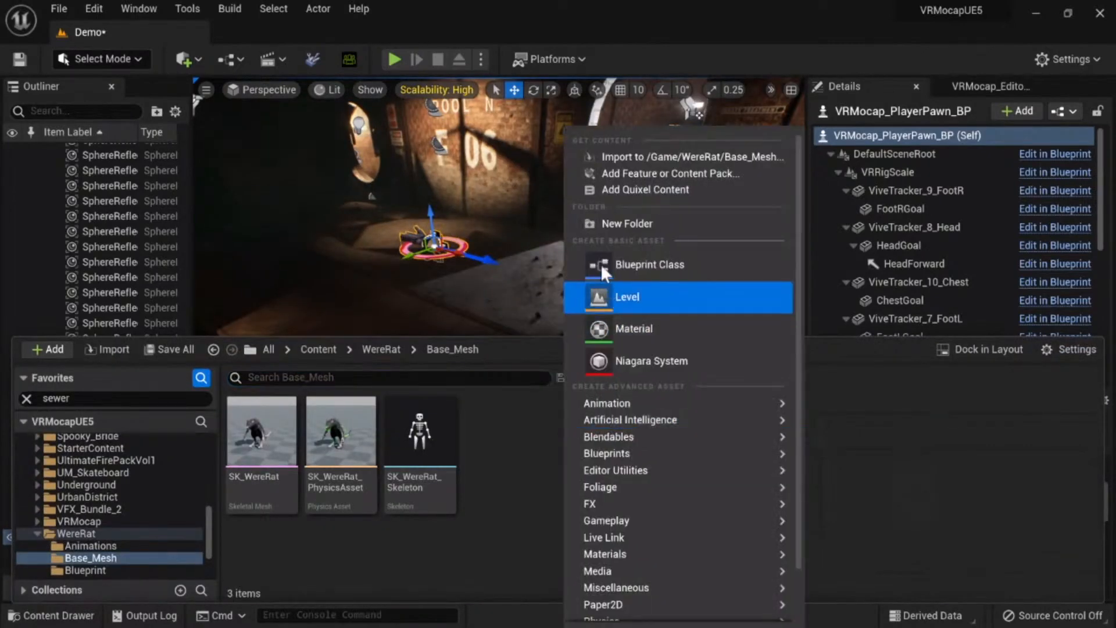
pyautogui.click(602, 266)
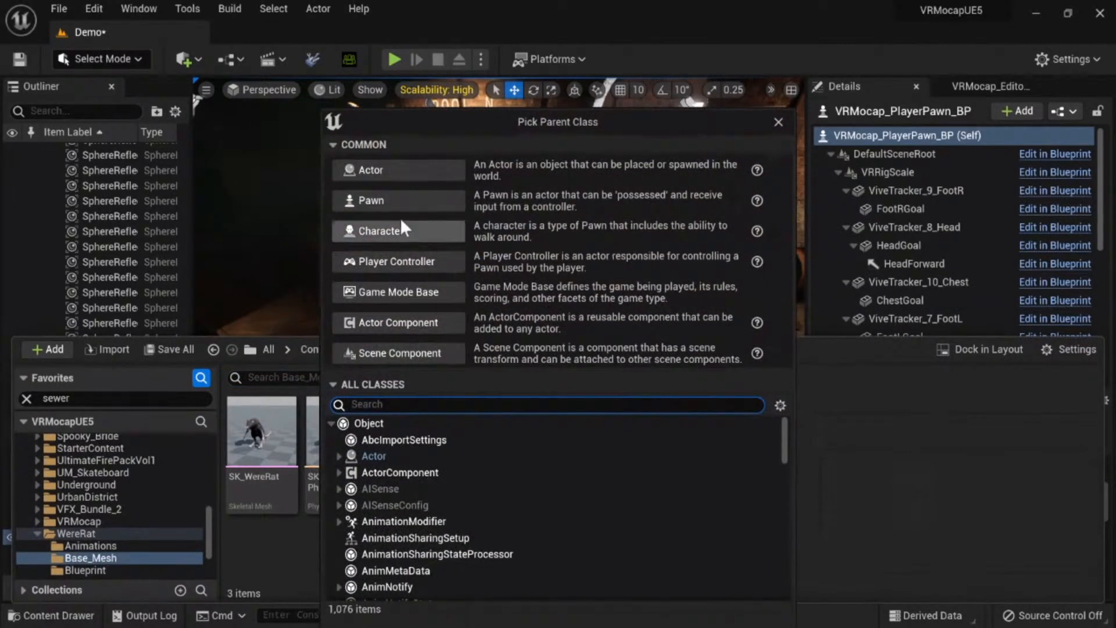
pyautogui.click(384, 170)
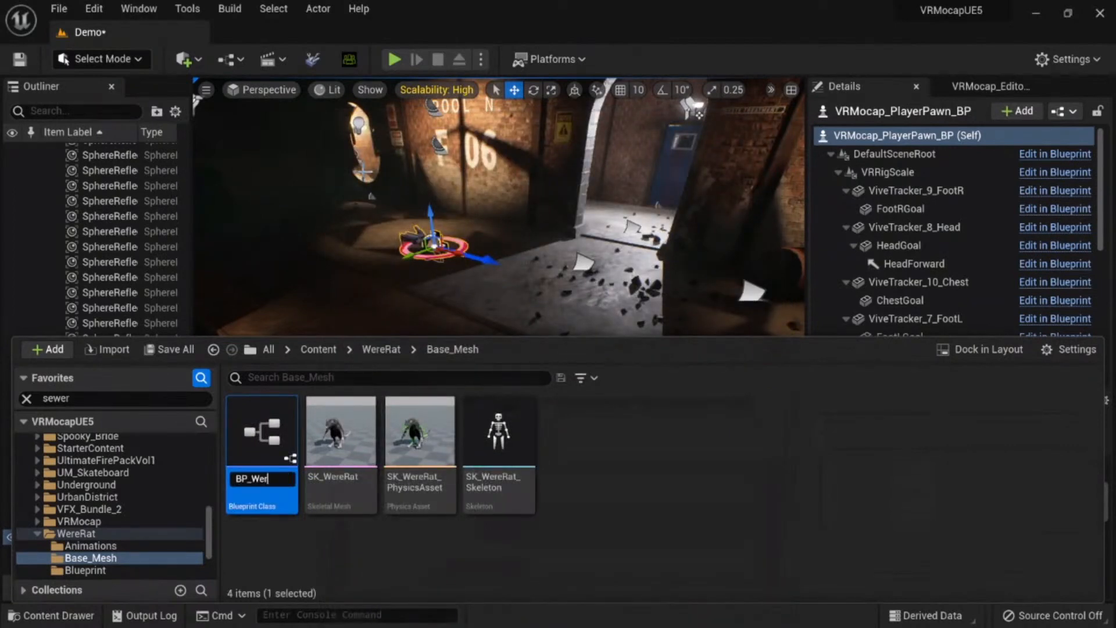
pyautogui.write('BP_Were')
pyautogui.press('Return')
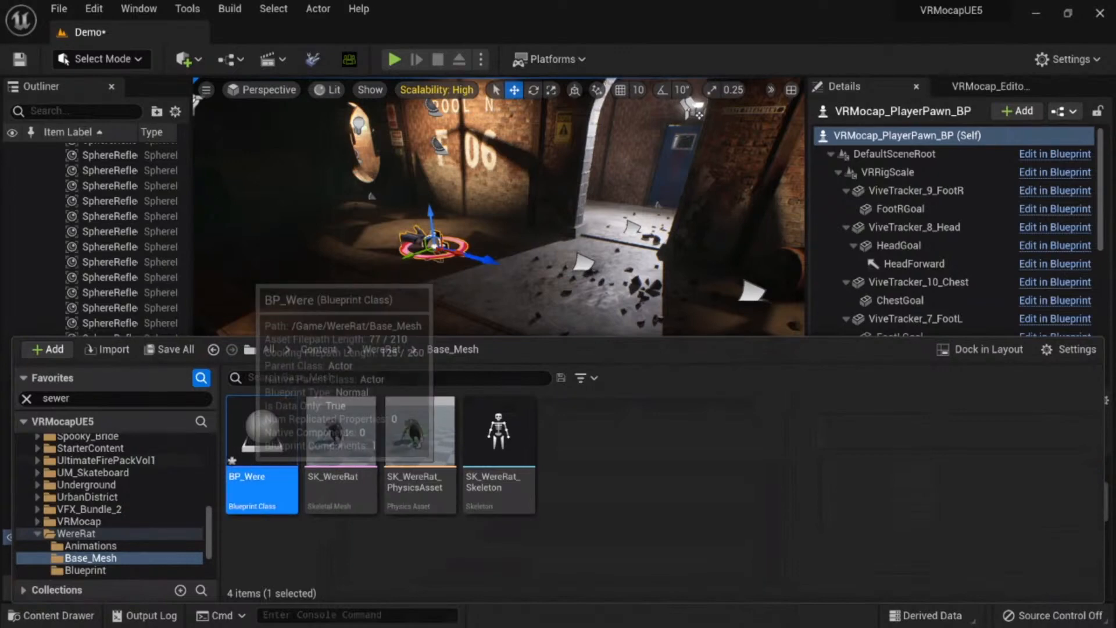
# Step: Open BP_Were and add the SK_WereRat skeletal mesh as a component under DefaultSceneRoot
pyautogui.doubleClick(251, 466)
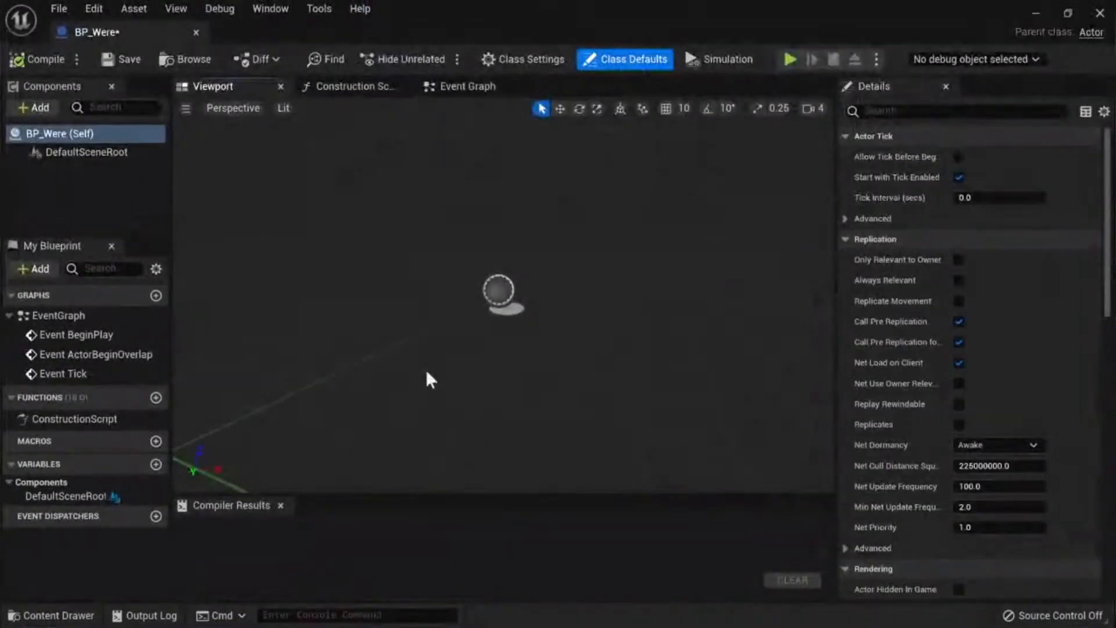
pyautogui.hotkey('ctrl', 'space')
pyautogui.moveTo(331, 511); pyautogui.dragTo(58, 204)
pyautogui.click(107, 172)
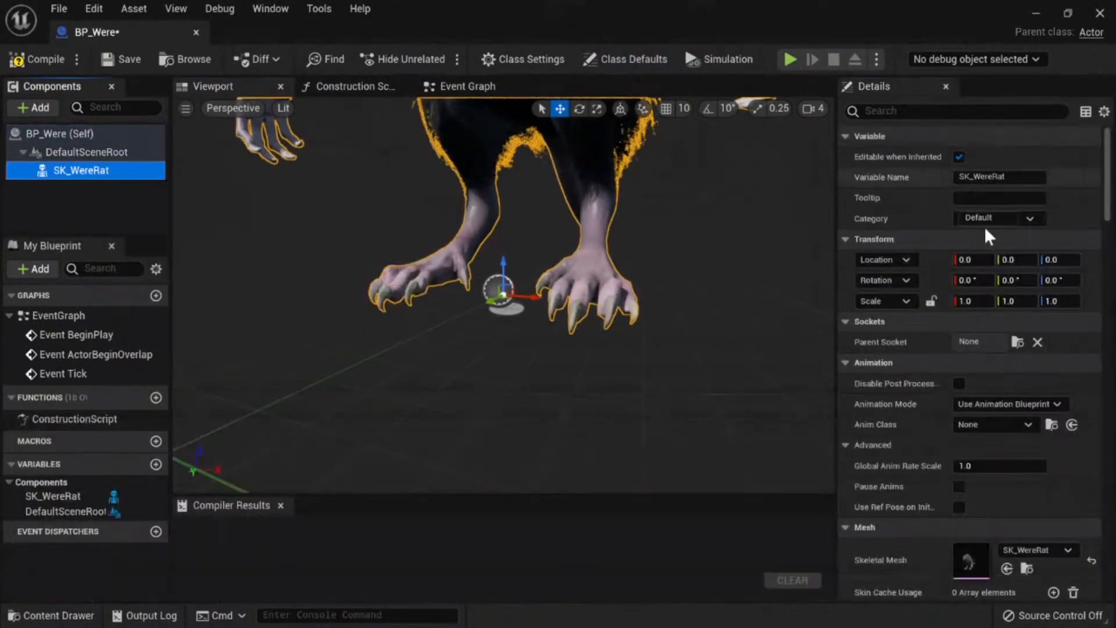
# Step: Set the SK_WereRat component's Z rotation to -90° and check which way the rat faces
pyautogui.click(1060, 280)
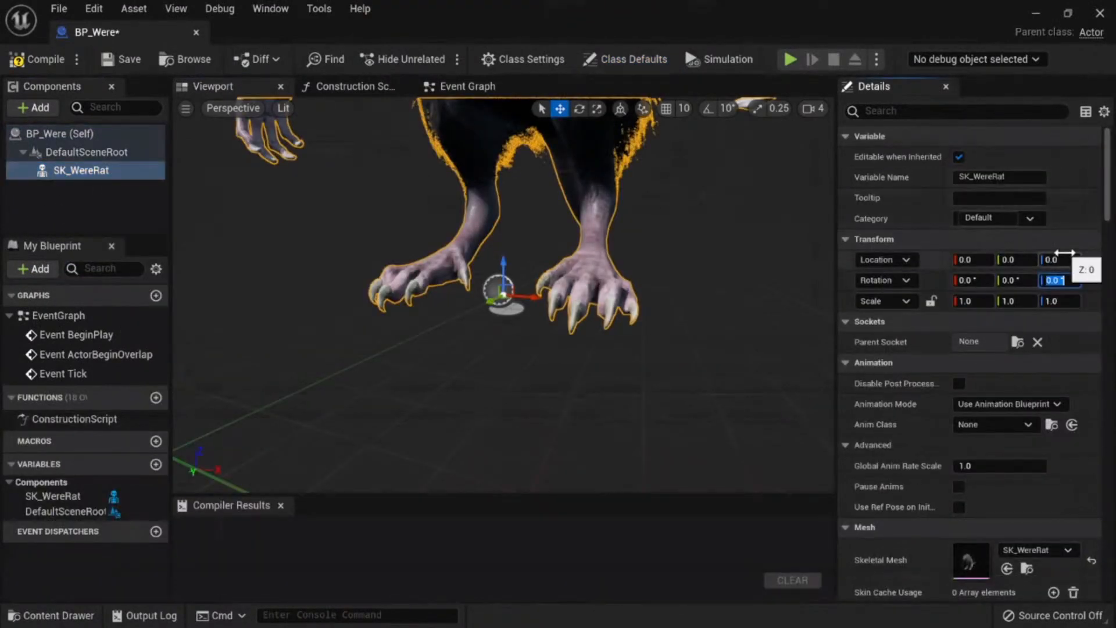
pyautogui.write('-90')
pyautogui.press('Return')
pyautogui.moveTo(768, 225); pyautogui.dragTo(221, 469, button='right')
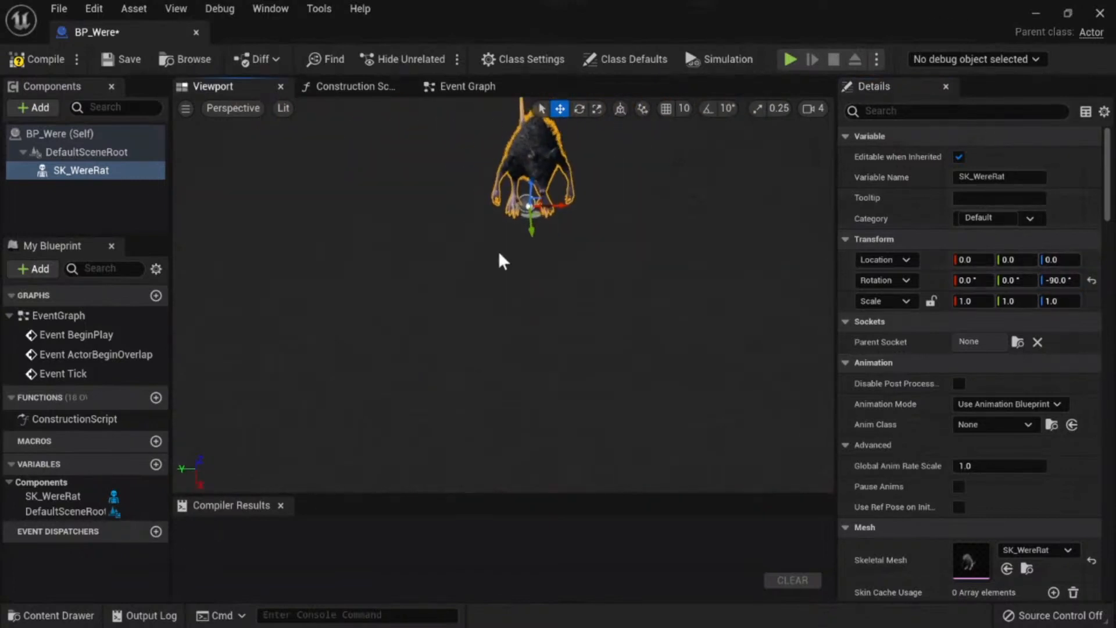
pyautogui.moveTo(500, 254); pyautogui.dragTo(506, 233, button='right')
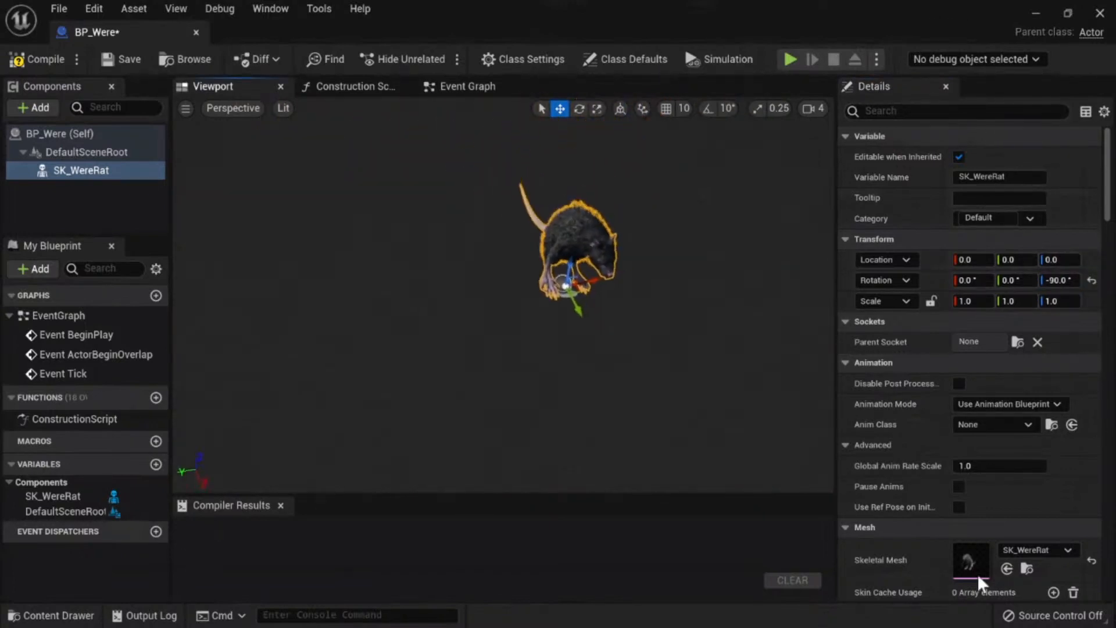
# Step: Open the Anim Class choices for the SK_WereRat component
pyautogui.click(1012, 418)
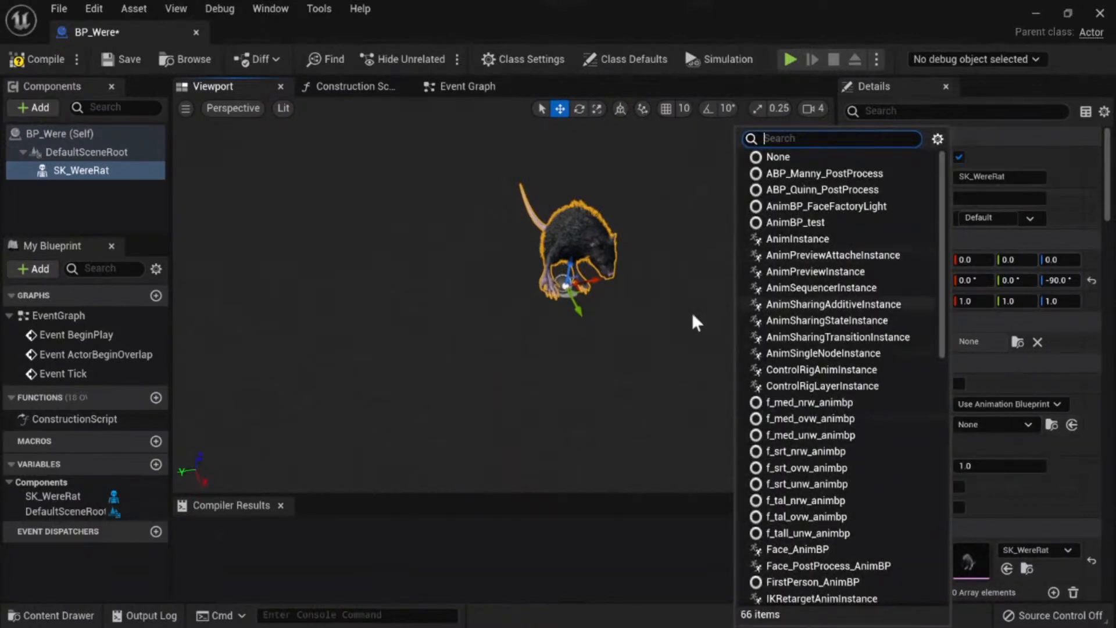
# Step: Open the SK_WereRat_Skeleton asset and examine its bone hierarchy from the pelvis through the spine and left arm to index_01_l
pyautogui.click(622, 244)
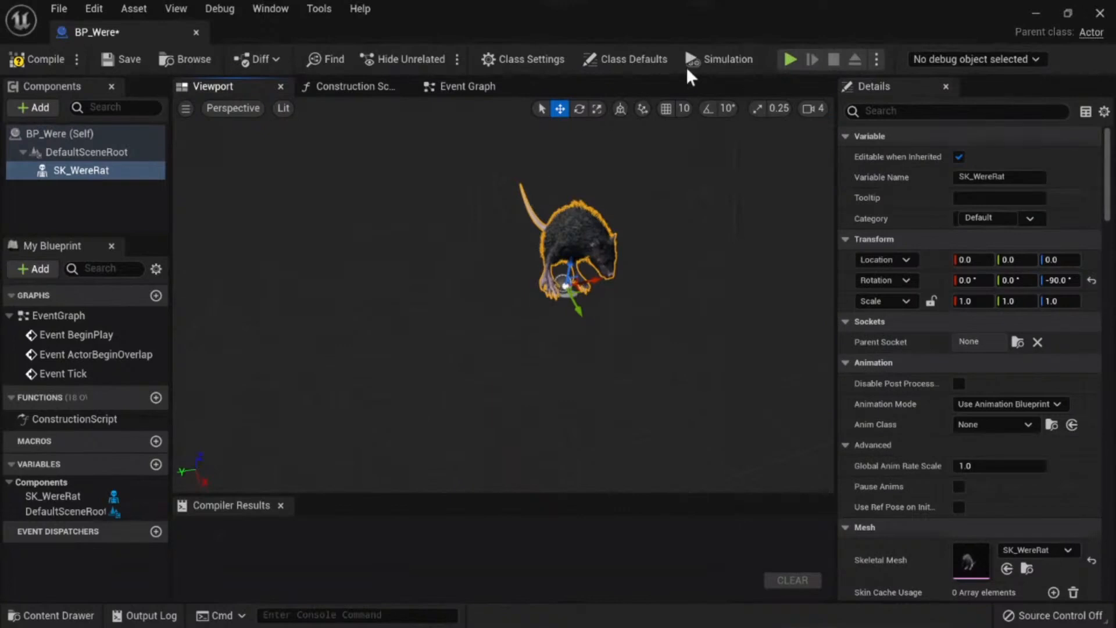
pyautogui.hotkey('ctrl', 'space')
pyautogui.click(498, 489)
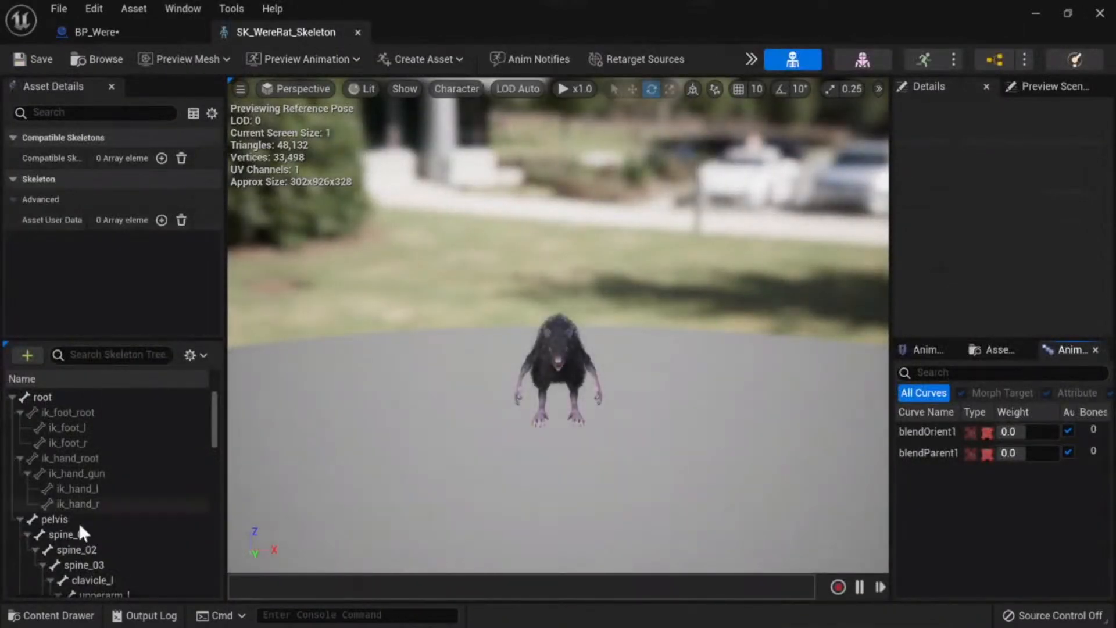
pyautogui.scroll(-3, 80, 527)
pyautogui.click(70, 423)
pyautogui.click(86, 440)
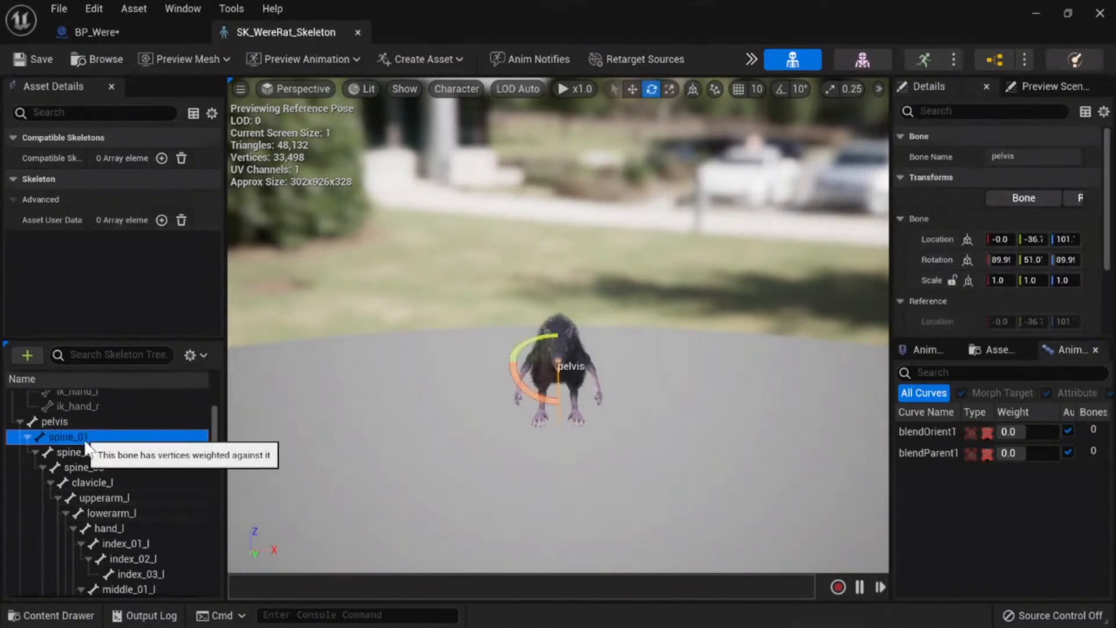
pyautogui.click(96, 452)
pyautogui.click(122, 482)
pyautogui.click(142, 525)
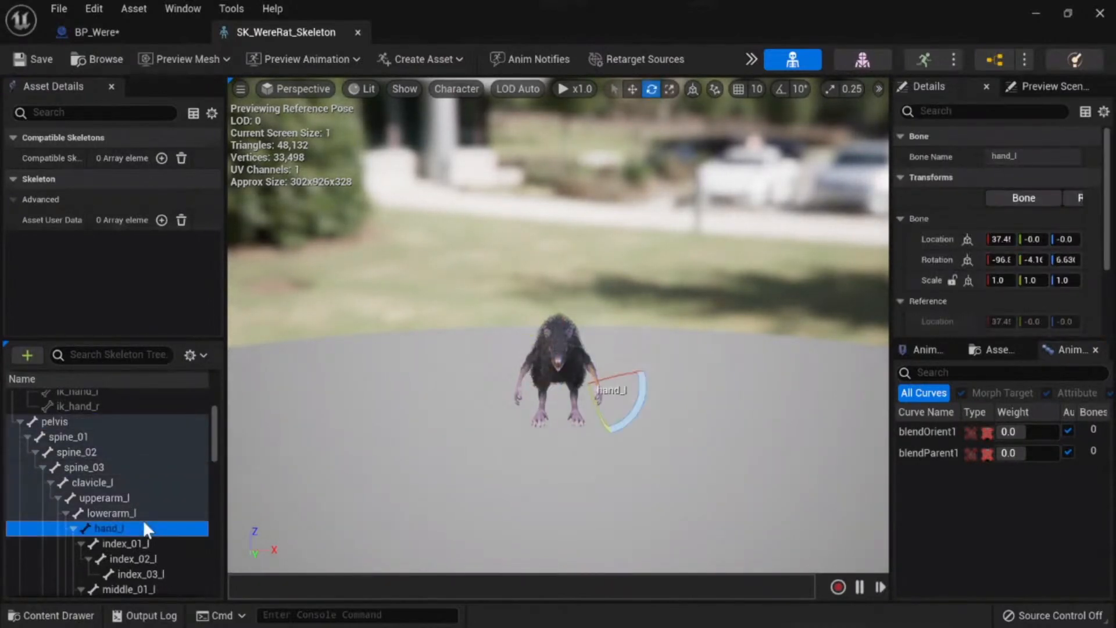
pyautogui.click(166, 542)
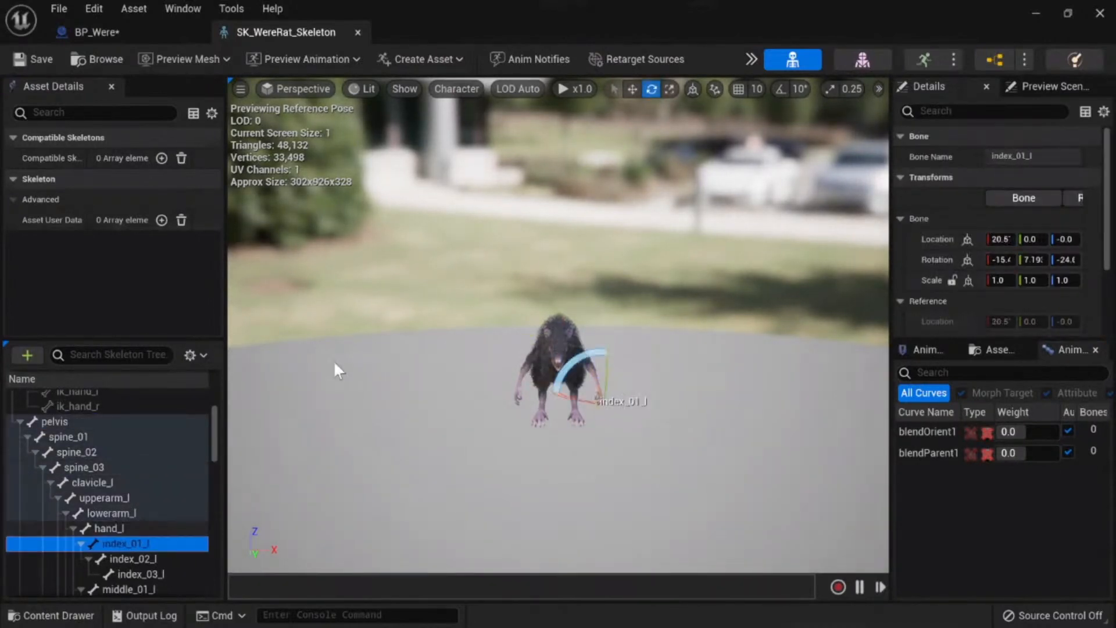
# Step: In the BP_Were blueprint, set the SK_WereRat mesh's Anim Class to VRMocap_UE4Mannequin_AnimBP
pyautogui.click(128, 30)
pyautogui.moveTo(626, 396); pyautogui.dragTo(626, 422, button='right')
pyautogui.press('w')
pyautogui.press('s')
pyautogui.click(1011, 423)
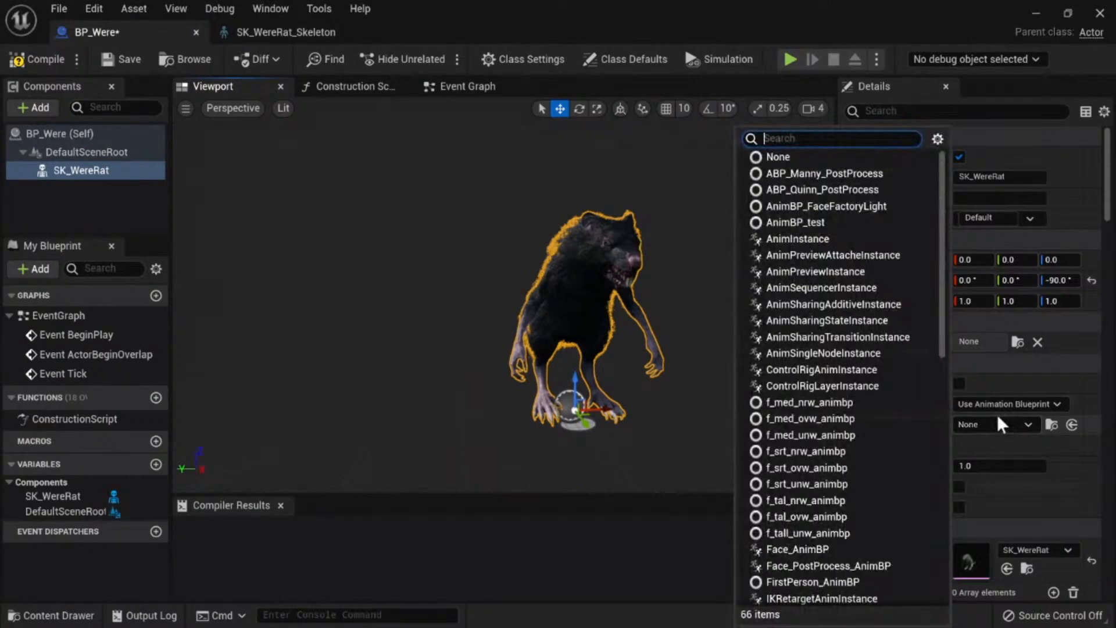
pyautogui.write('ue4')
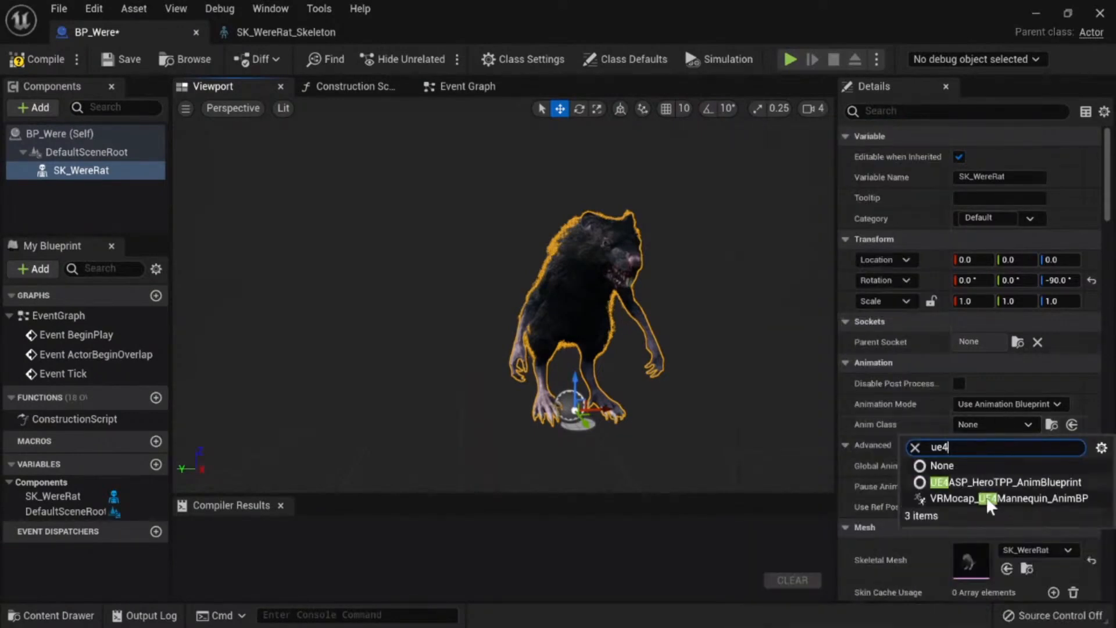
pyautogui.click(989, 499)
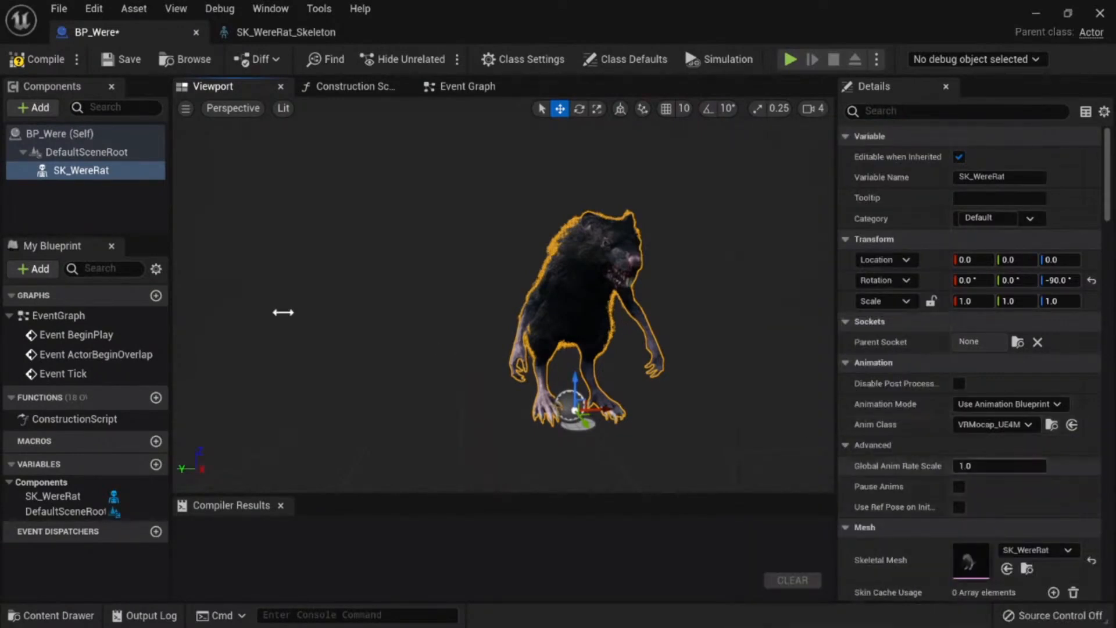
# Step: Add a Mocap Actor Component to BP_Were and enable its Is Mocap Target option
pyautogui.click(138, 227)
pyautogui.click(39, 108)
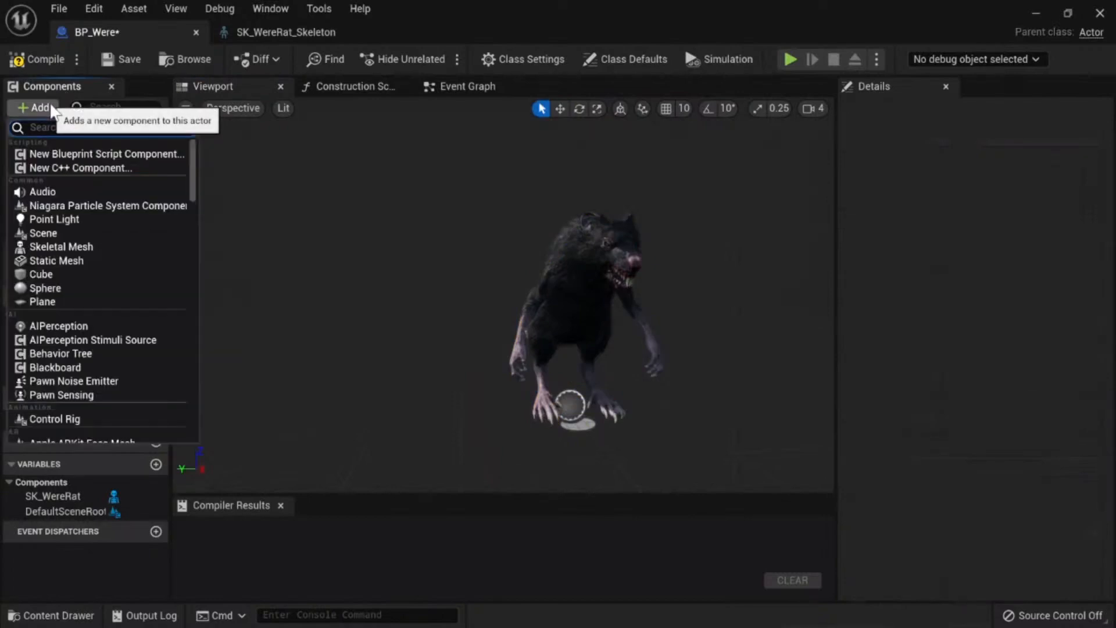
pyautogui.write('moca')
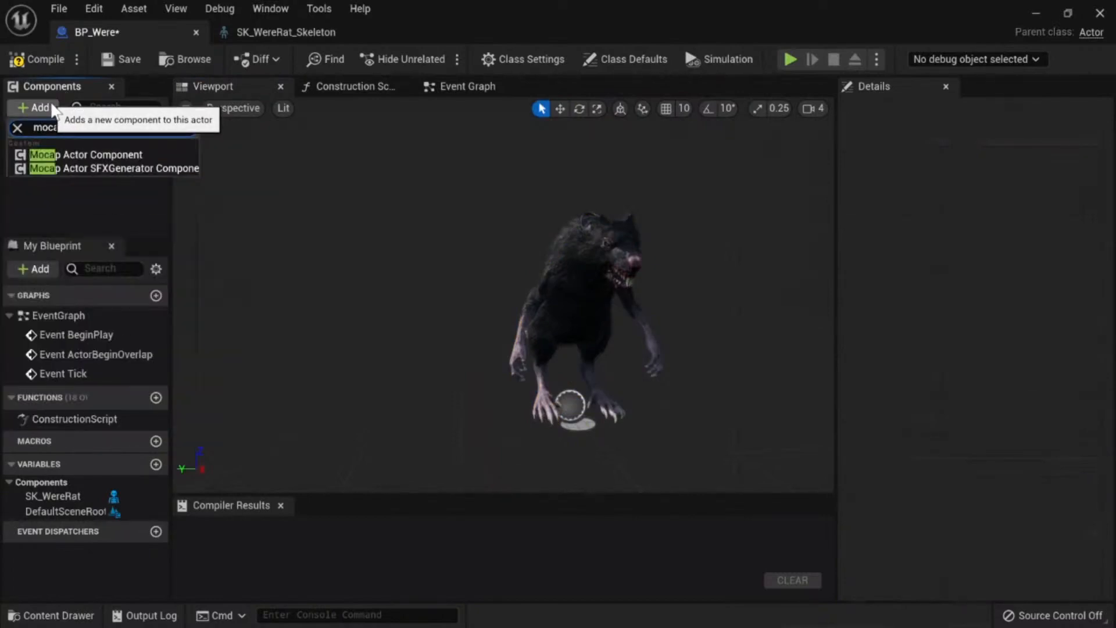
pyautogui.click(105, 155)
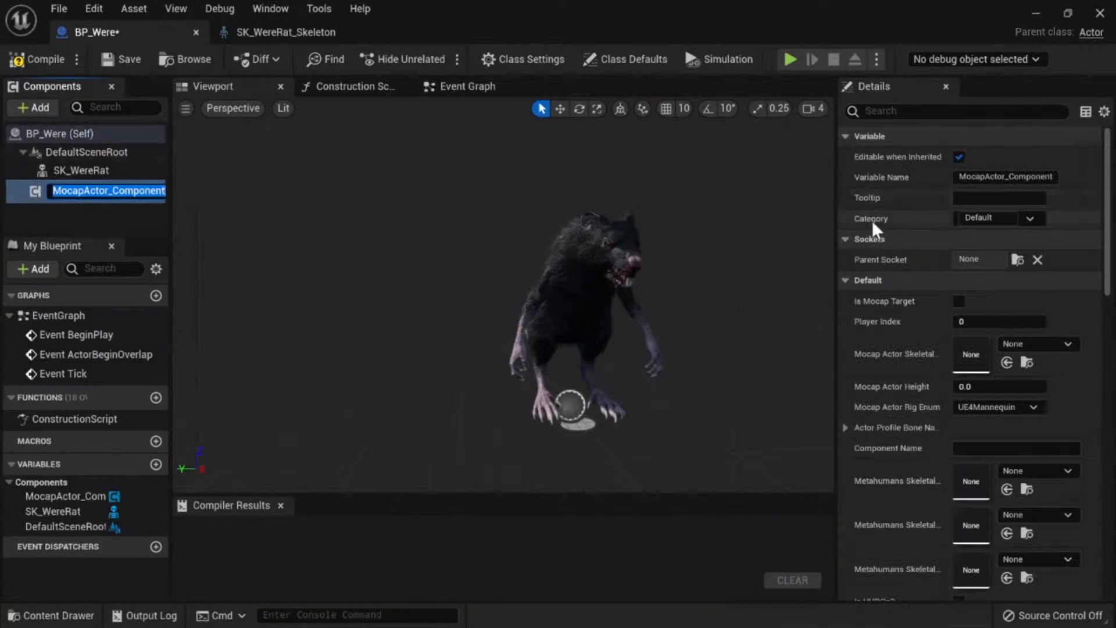
pyautogui.click(959, 301)
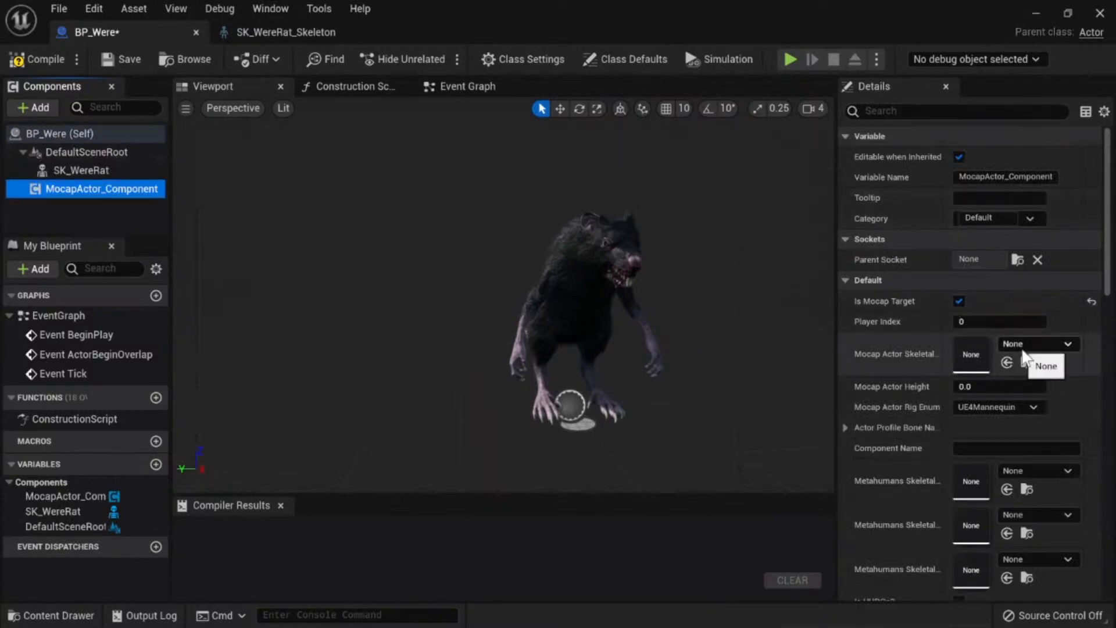
# Step: Leave the component's Mocap Actor skeletal mesh unassigned, and compile and save the BP_Were blueprint
pyautogui.click(1024, 348)
pyautogui.click(892, 355)
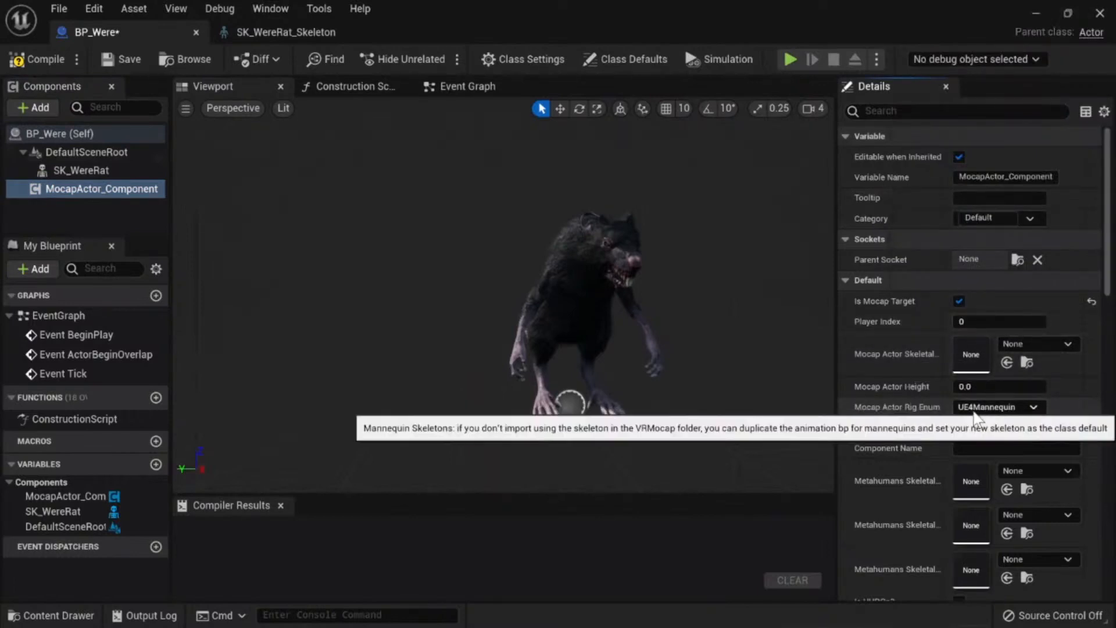
pyautogui.click(115, 60)
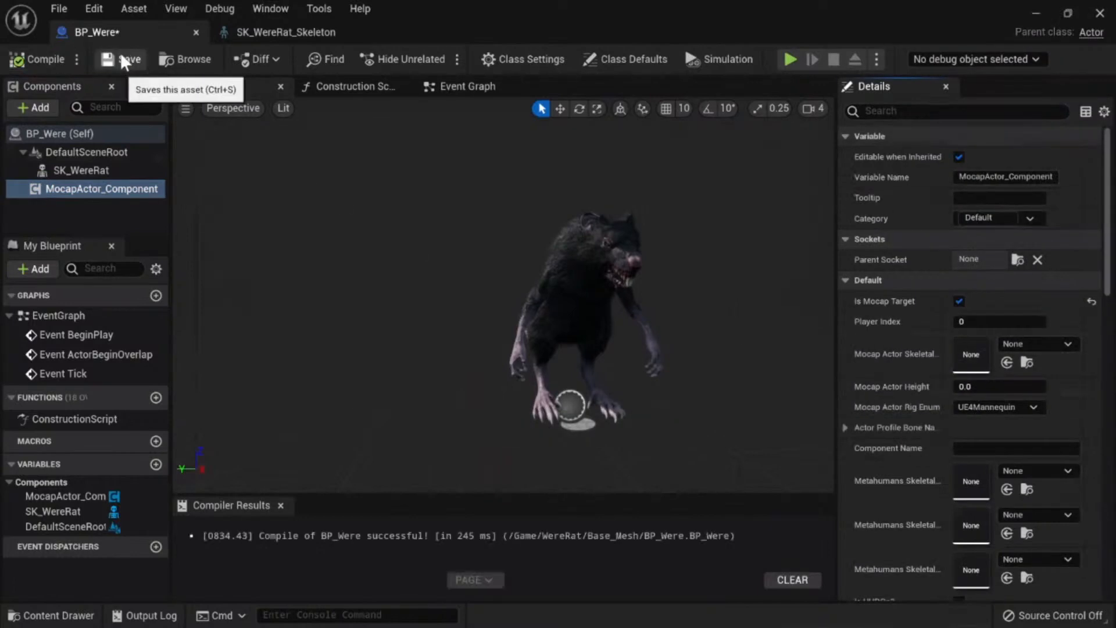
# Step: Return to the Demo level and place the BP_Were blueprint on the floor in front of the arched doorway
pyautogui.moveTo(509, 11); pyautogui.dragTo(2, 291)
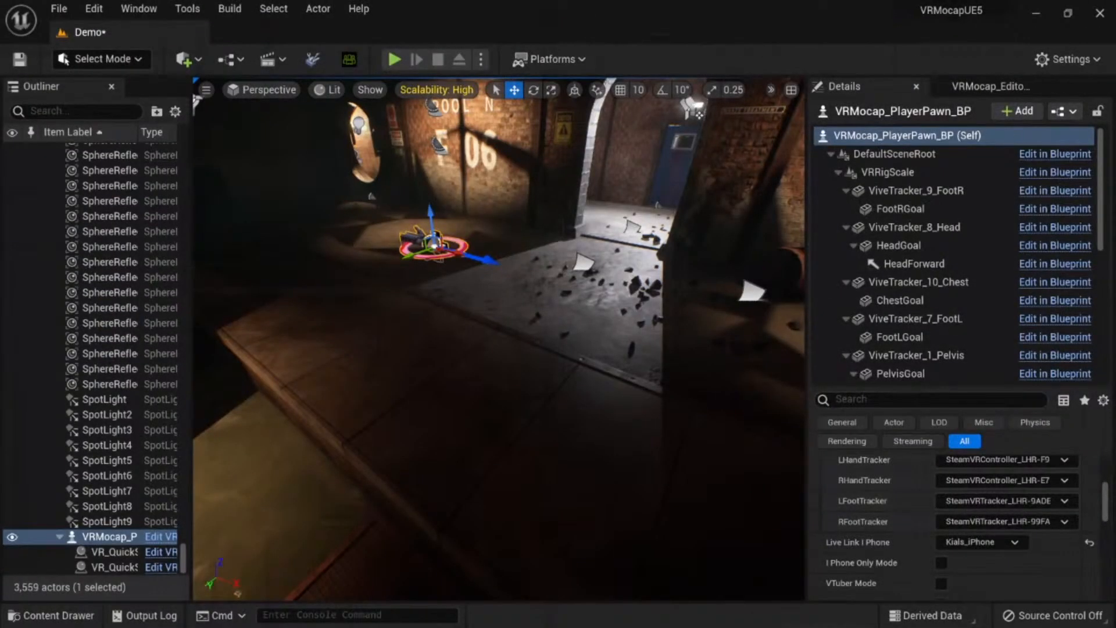
pyautogui.hotkey('ctrl', 'space')
pyautogui.moveTo(264, 448); pyautogui.dragTo(538, 279)
pyautogui.press('e')
pyautogui.hotkey('ctrl', 'space')
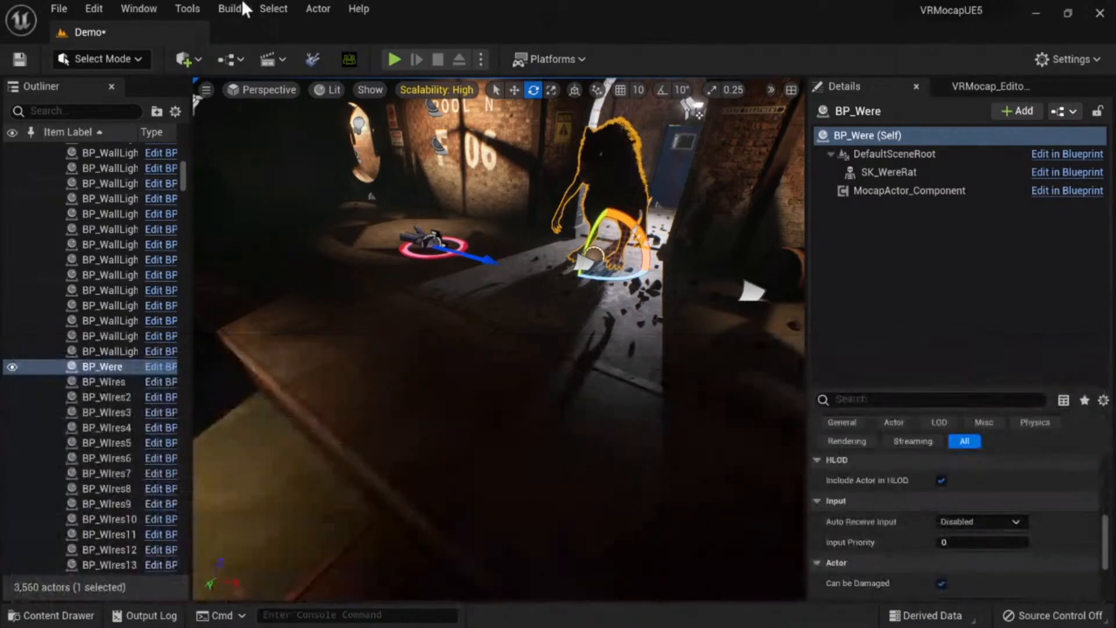
# Step: Place a Rect Light on the floor in front of the were-rat and rotate it to illuminate the creature
pyautogui.click(140, 8)
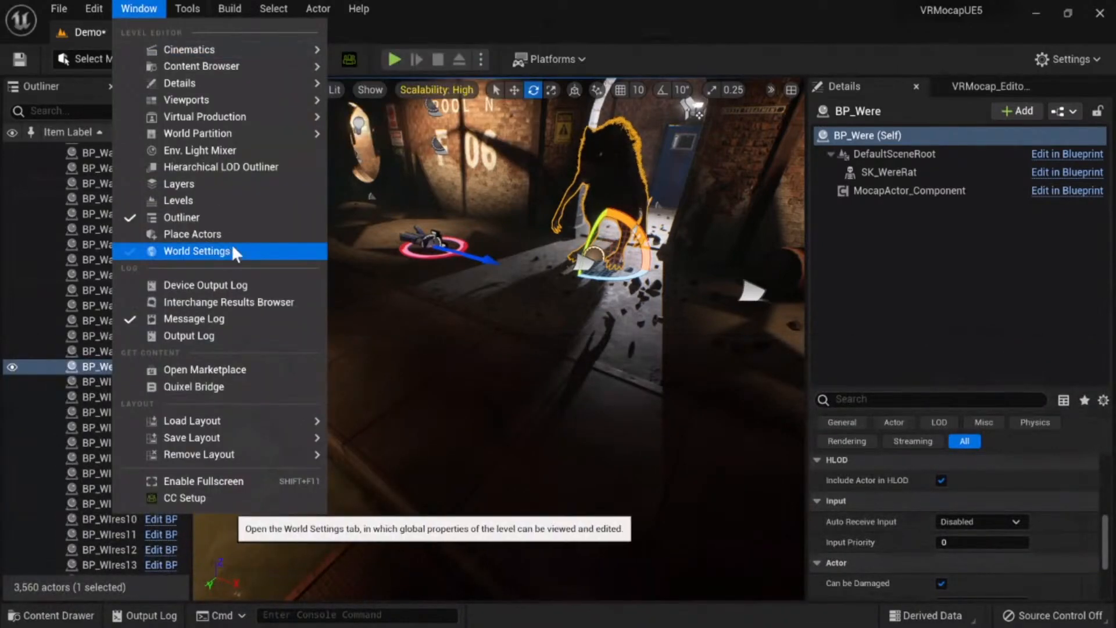
pyautogui.click(222, 234)
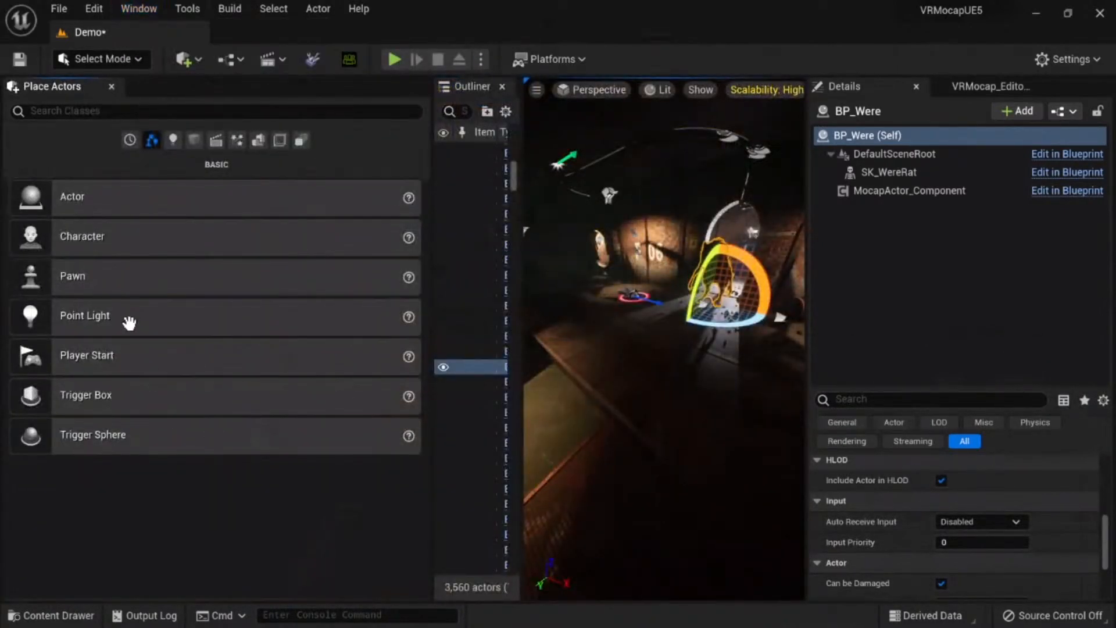
pyautogui.click(172, 140)
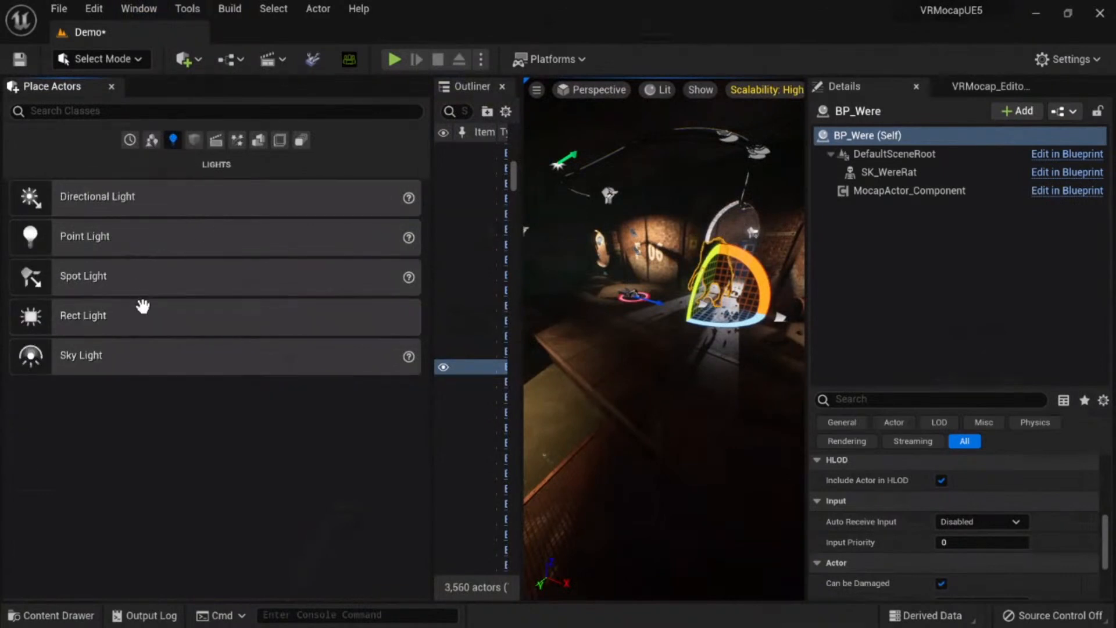
pyautogui.moveTo(141, 304); pyautogui.dragTo(701, 356)
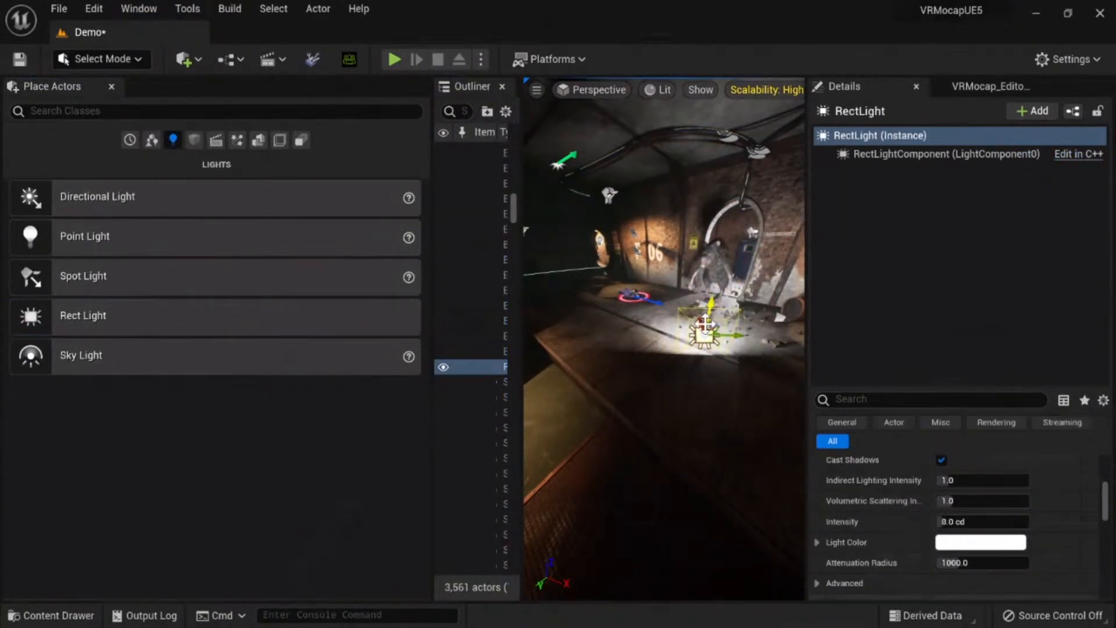
pyautogui.moveTo(705, 323); pyautogui.dragTo(760, 256)
pyautogui.press('w')
pyautogui.moveTo(761, 255); pyautogui.dragTo(756, 282, button='right')
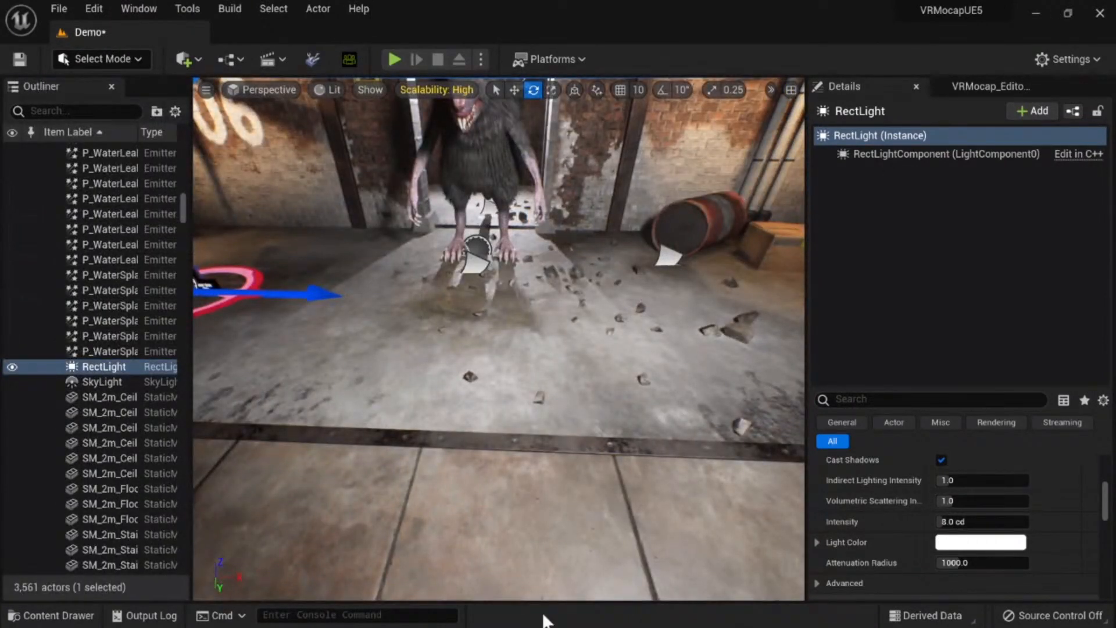
# Step: Place VRMocap_SpectatorCamera_BP from the VRMocap folder on the floor in front of the were-rat
pyautogui.hotkey('ctrl', 'space')
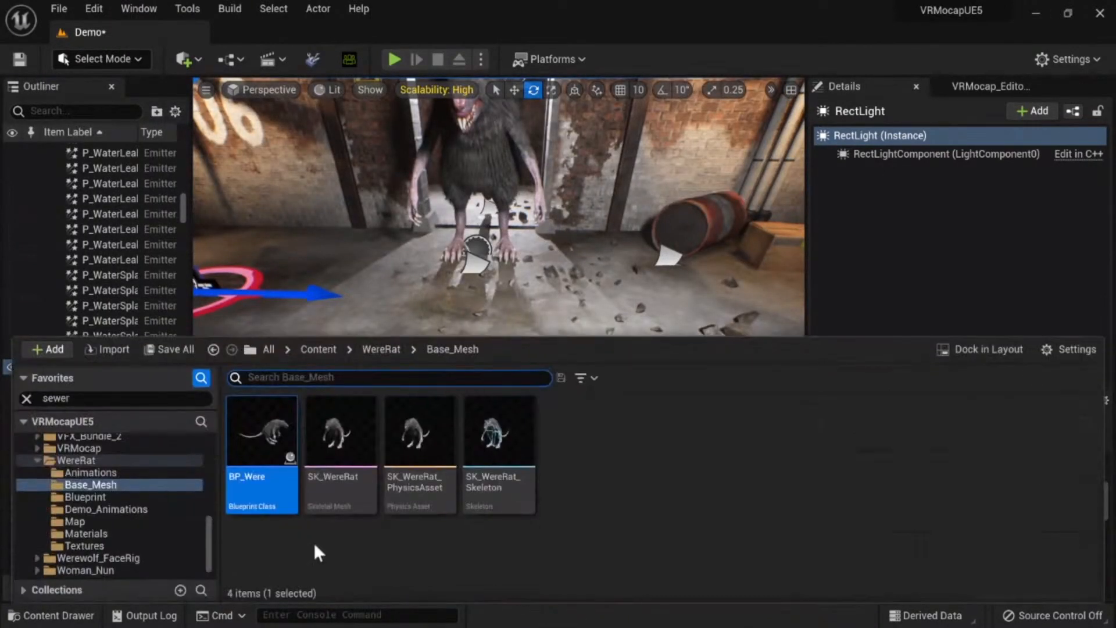
pyautogui.scroll(-1, 128, 538)
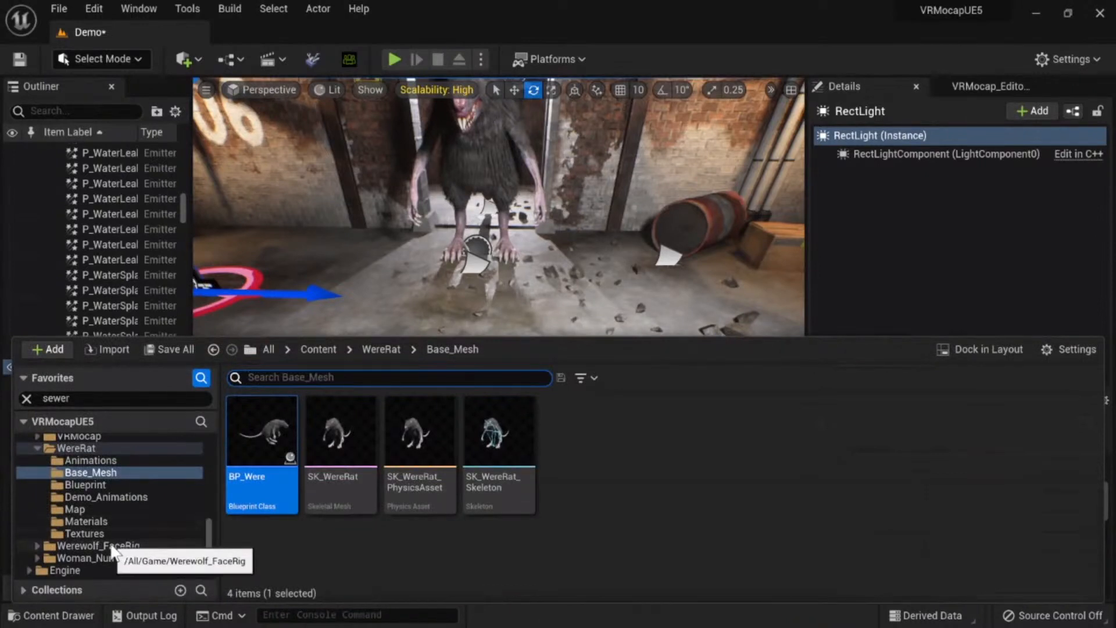
pyautogui.click(78, 436)
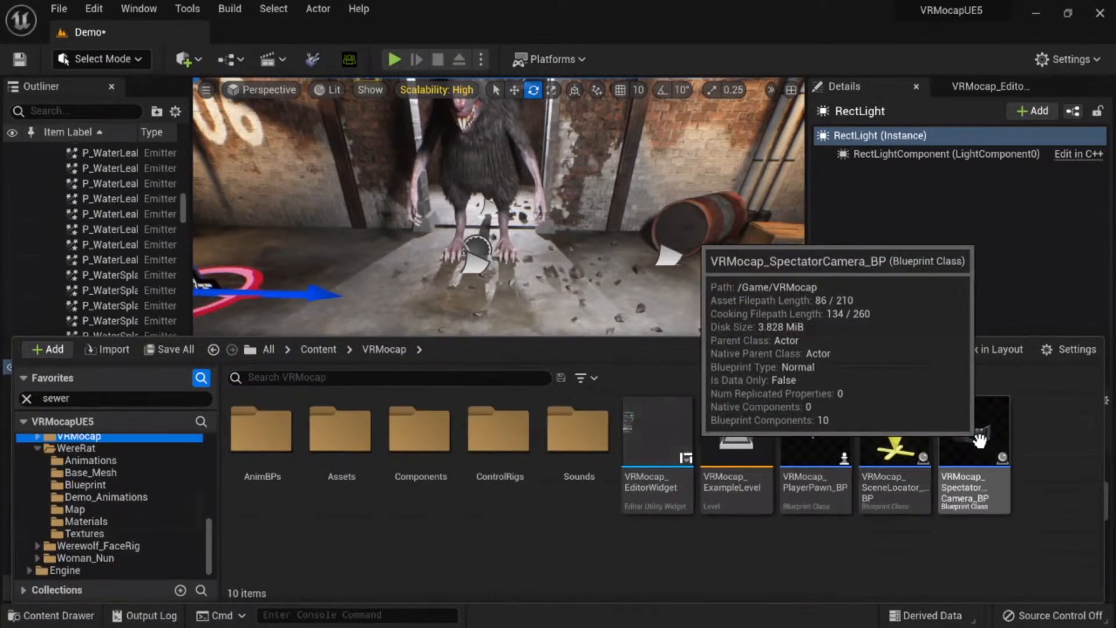
pyautogui.moveTo(979, 437); pyautogui.dragTo(423, 501)
pyautogui.moveTo(477, 436); pyautogui.dragTo(384, 500, button='right')
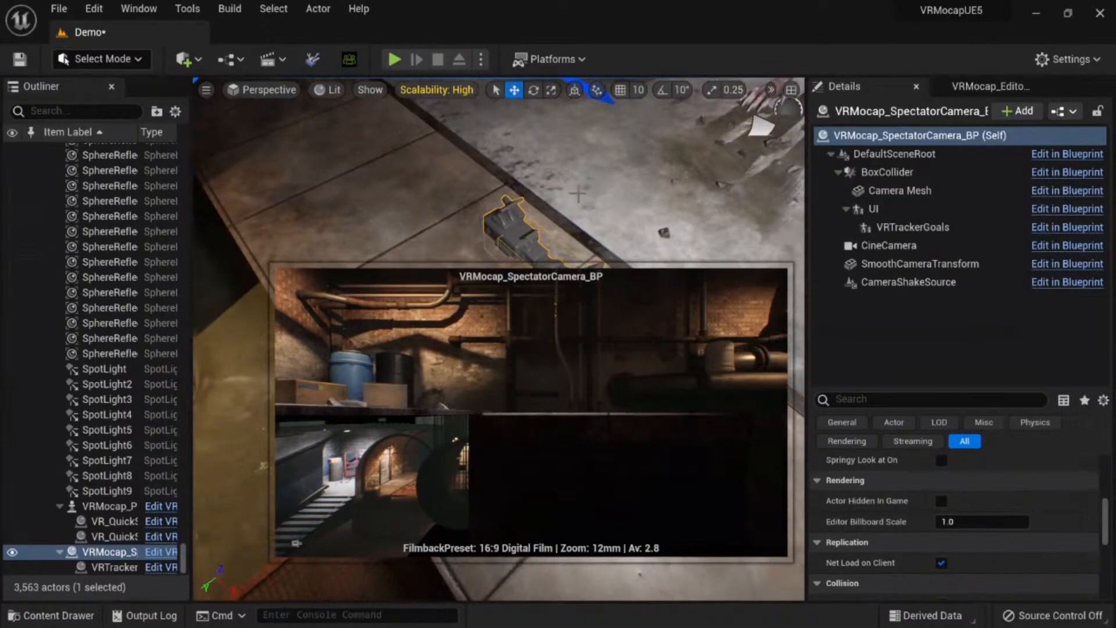
# Step: Rotate the spectator camera so that it faces the were-rat in the arched doorway
pyautogui.moveTo(578, 193); pyautogui.dragTo(579, 200, button='right')
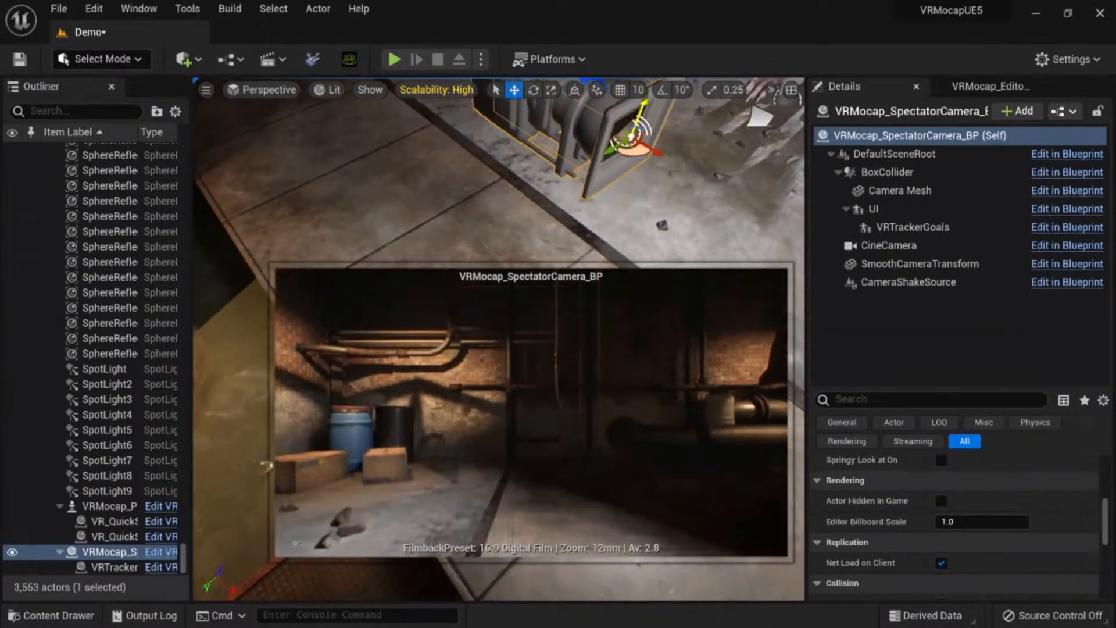
pyautogui.press('e')
pyautogui.moveTo(739, 151); pyautogui.dragTo(716, 201)
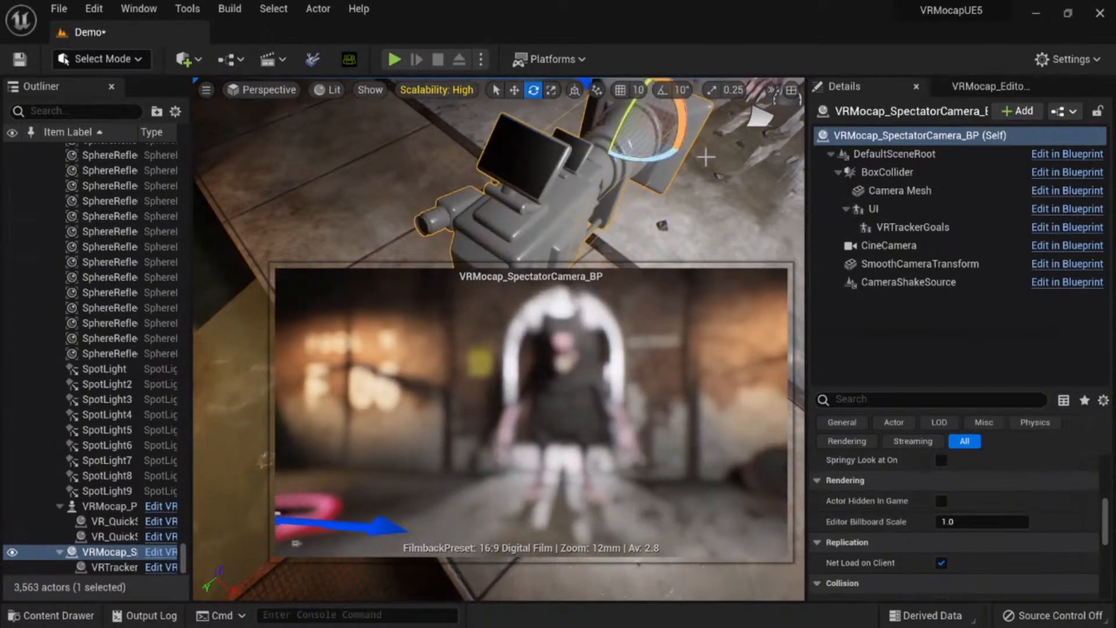
pyautogui.moveTo(613, 177); pyautogui.dragTo(657, 152, button='right')
pyautogui.scroll(-3, 613, 177)
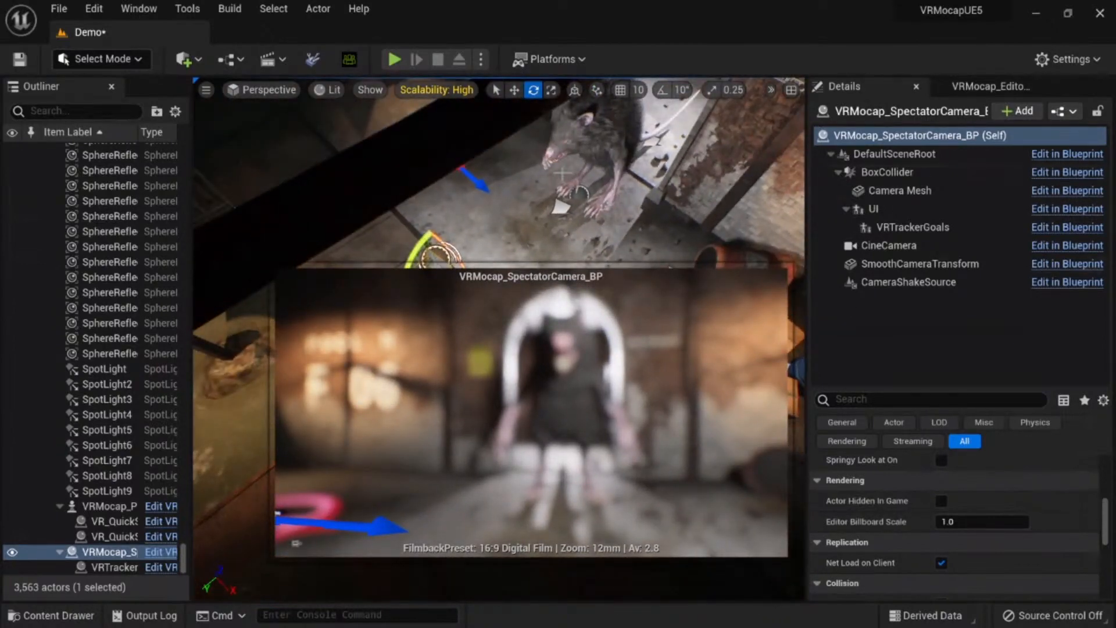
# Step: Play the Demo level to test the motion capture on the were-rat, and stop the play session
pyautogui.click(393, 59)
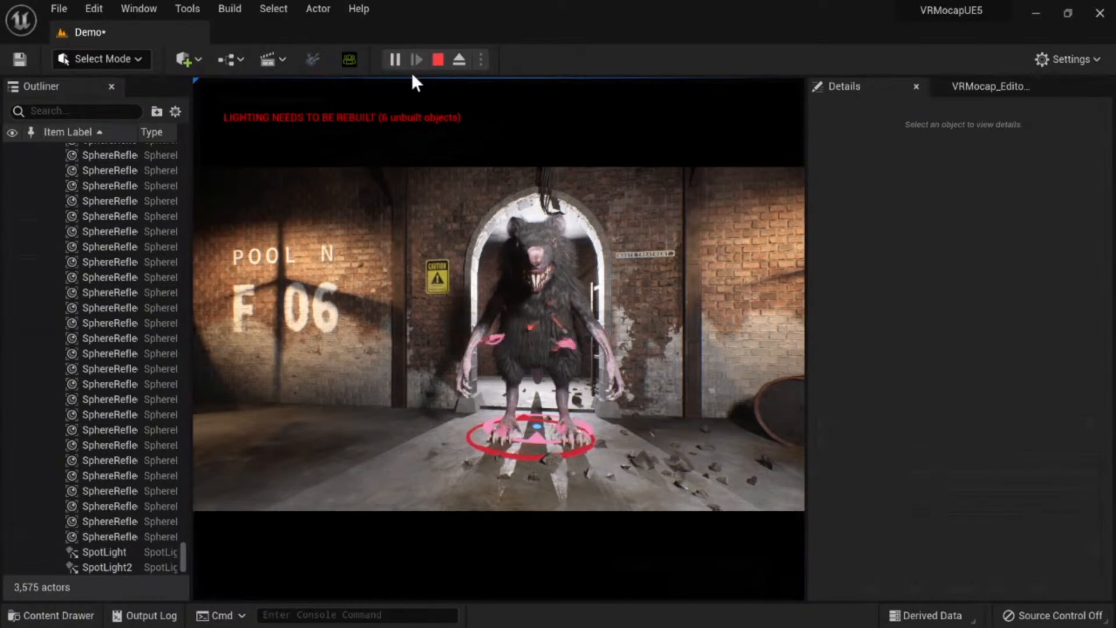
pyautogui.click(498, 272)
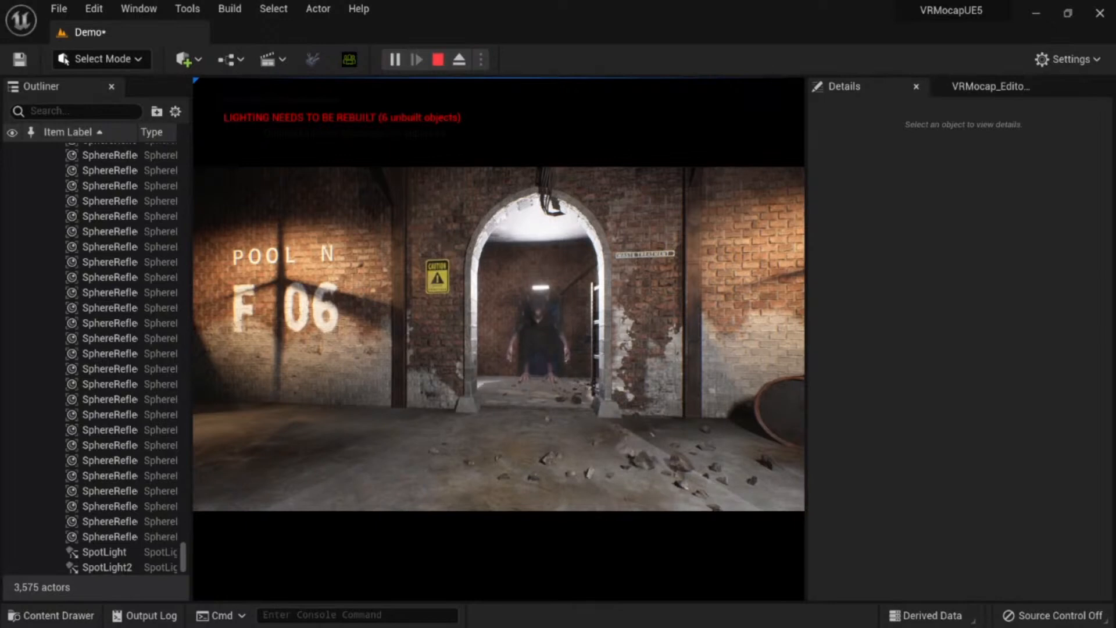
pyautogui.press('Escape')
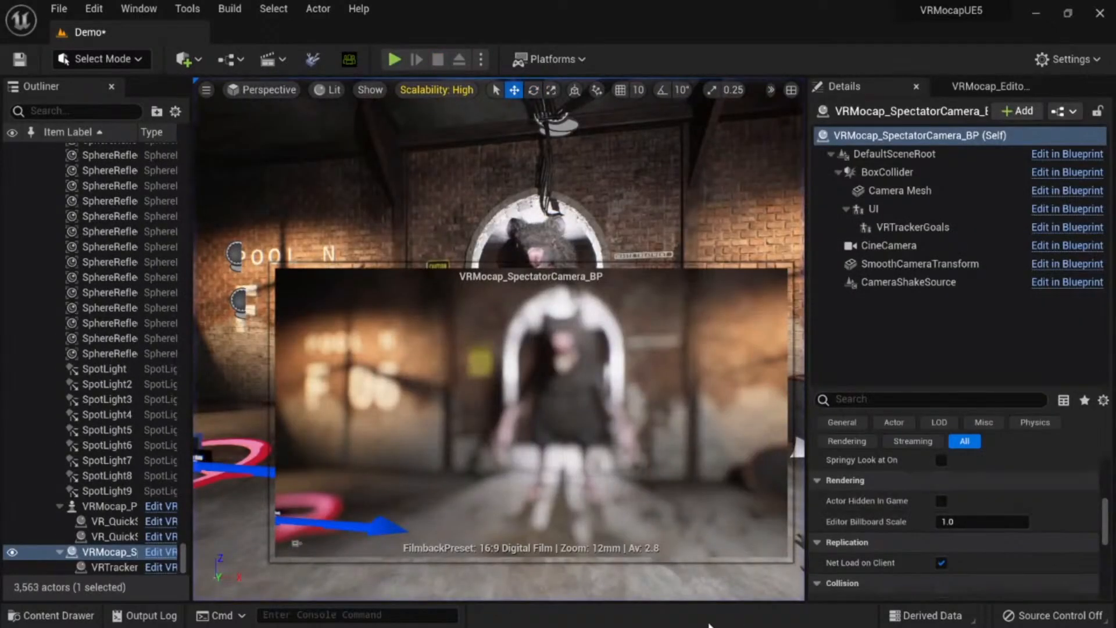
# Step: Look through the UE4_Mannequin_Mobile mesh assets under VRMocap and return to the VRMocap folder
pyautogui.hotkey('ctrl', 'space')
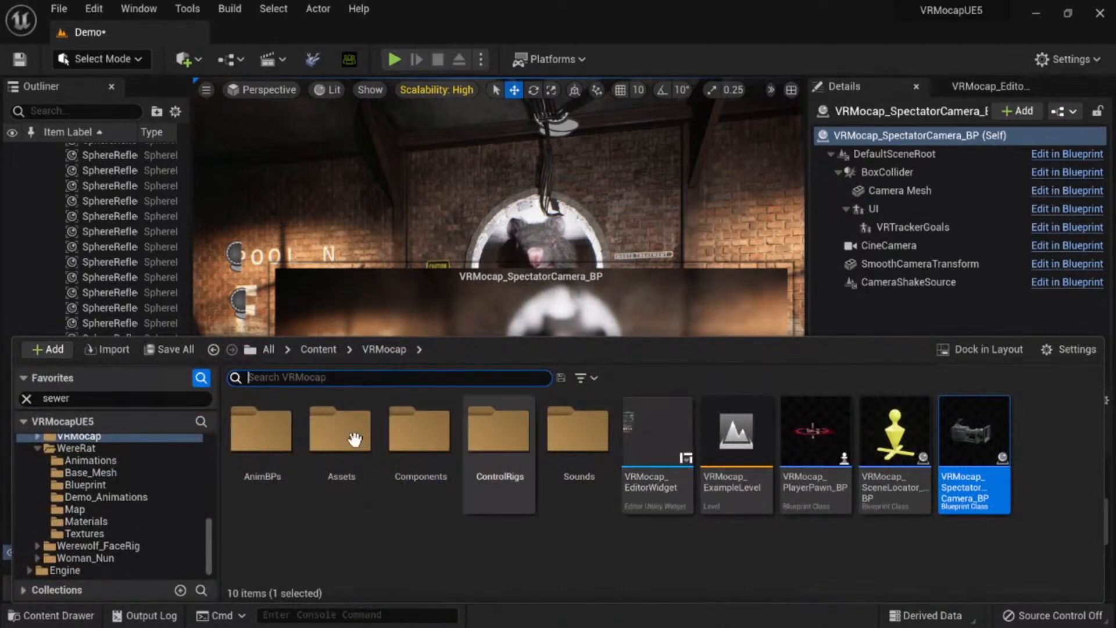
pyautogui.doubleClick(325, 422)
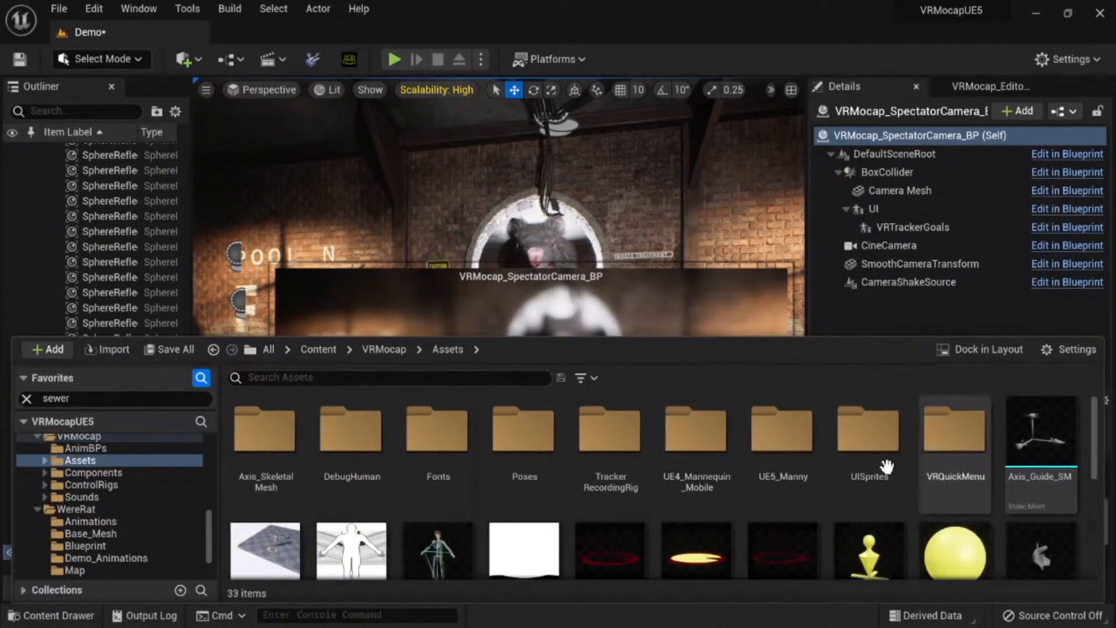
pyautogui.doubleClick(696, 430)
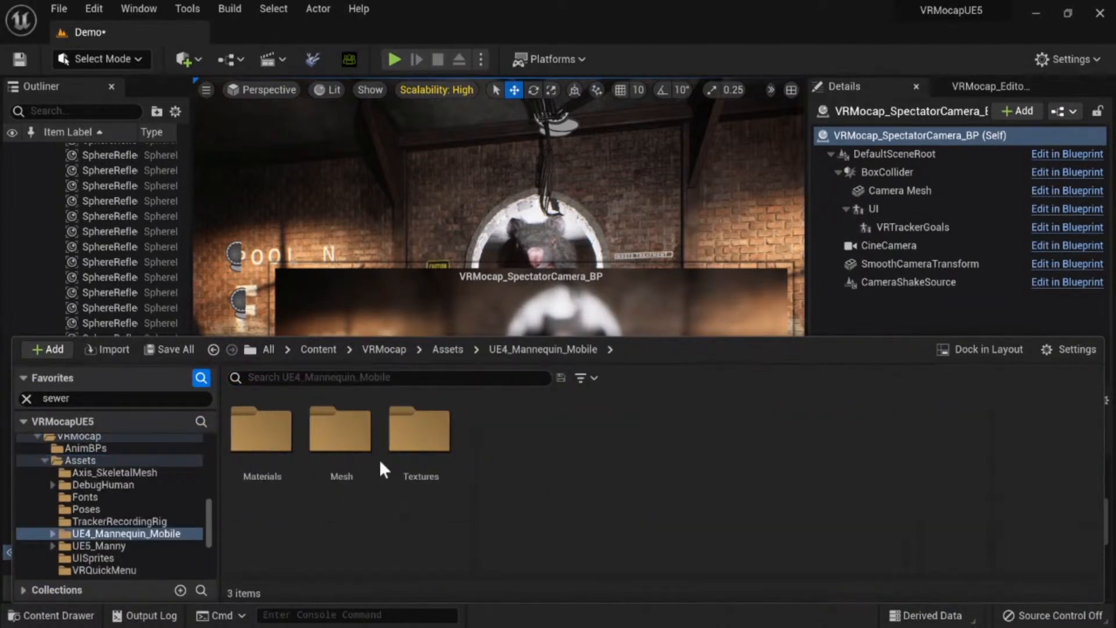
pyautogui.doubleClick(337, 430)
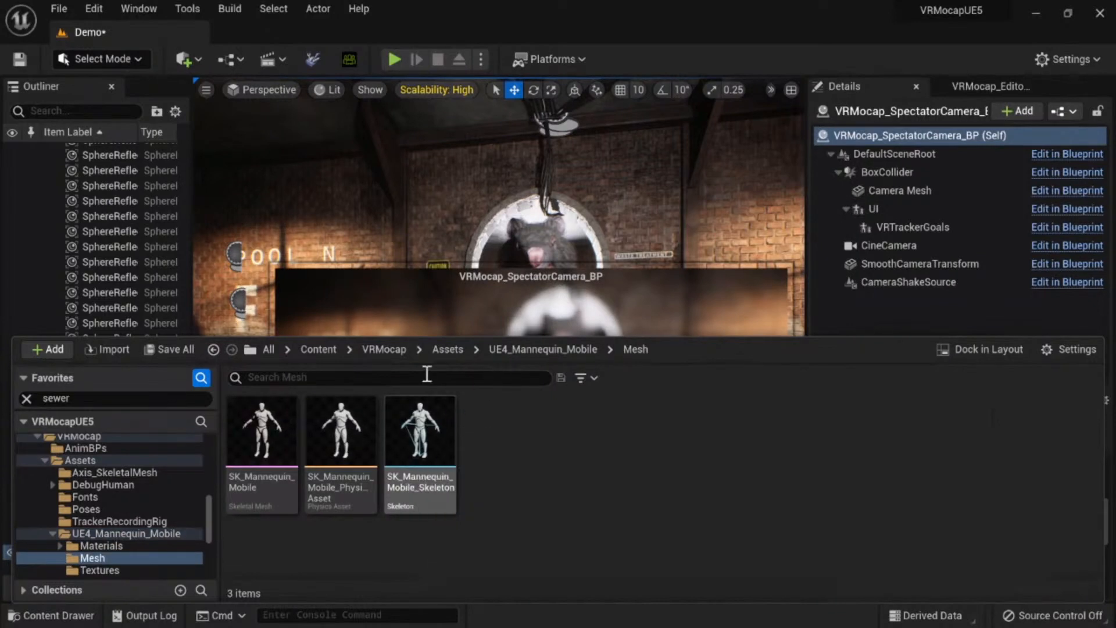
pyautogui.click(381, 350)
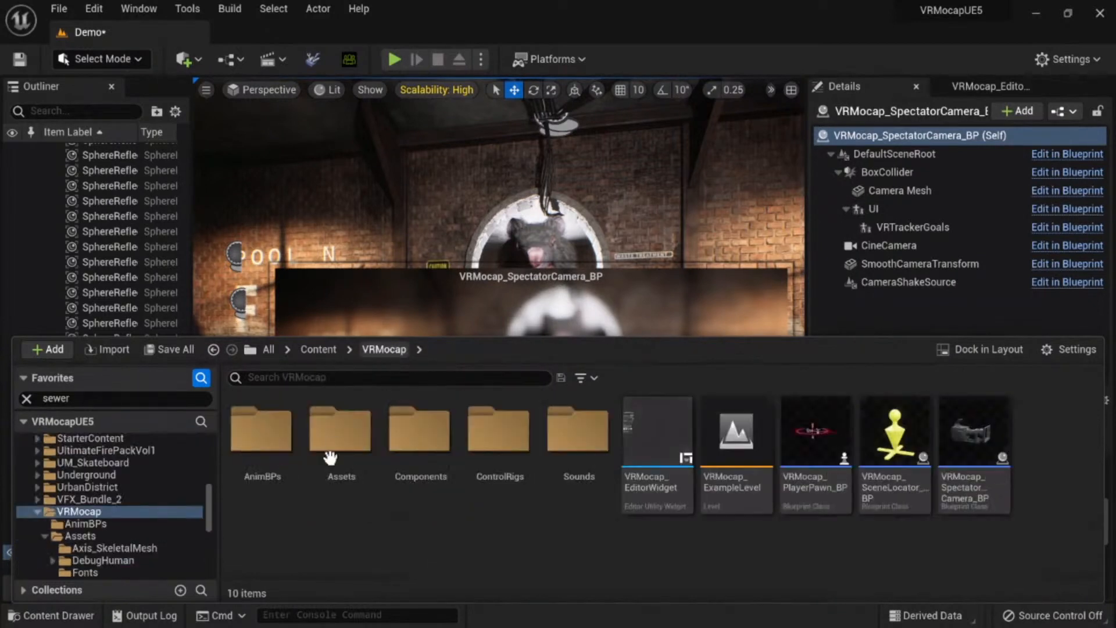
# Step: Start Duplicate and Retarget Animation Blueprint for the VRMocap UE4Mannequin AnimBP in the AnimBPs folder
pyautogui.doubleClick(269, 428)
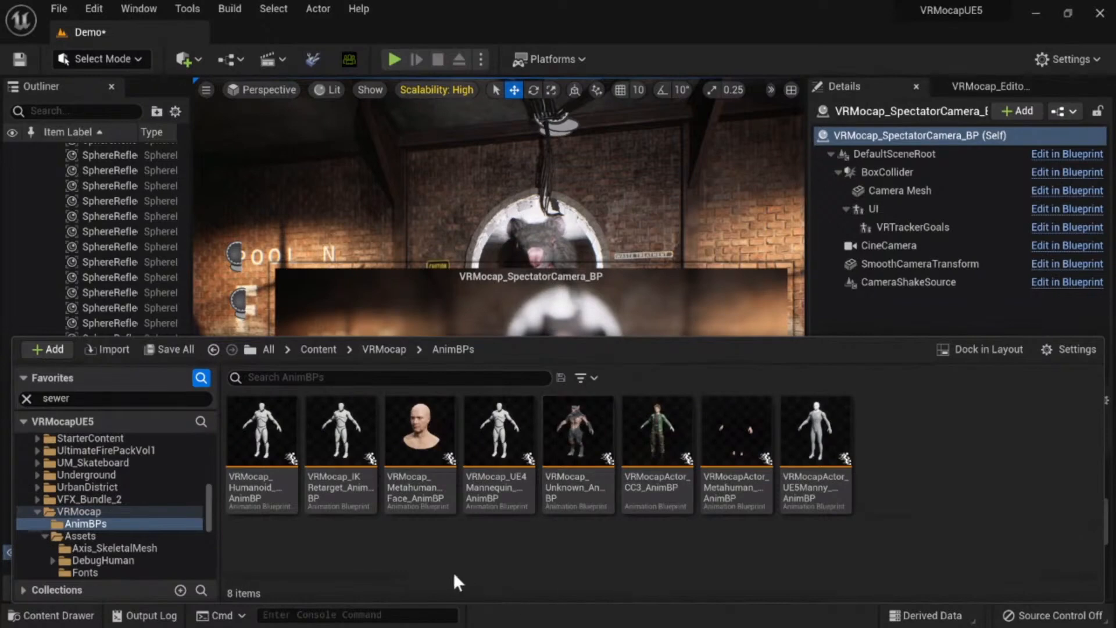
pyautogui.click(484, 431)
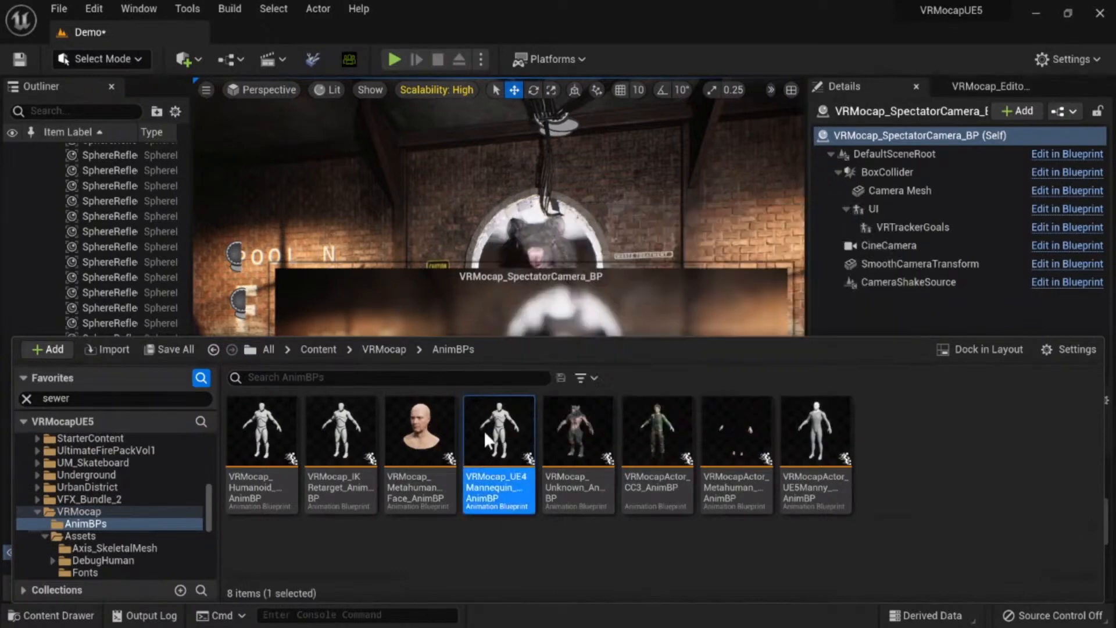
pyautogui.rightClick(484, 430)
pyautogui.moveTo(588, 84)
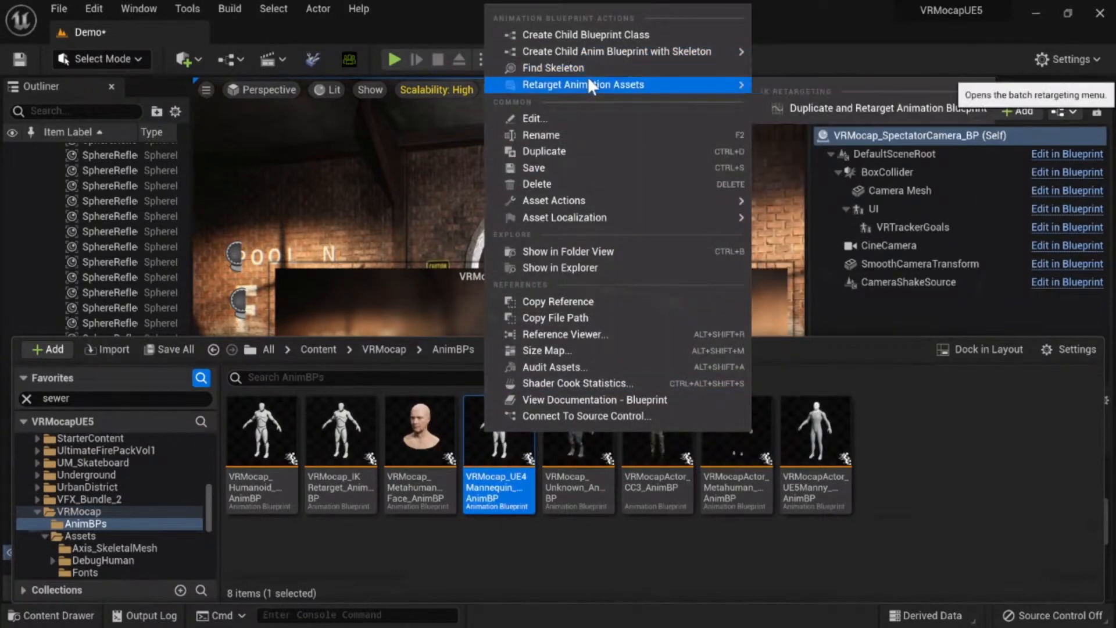
pyautogui.click(822, 109)
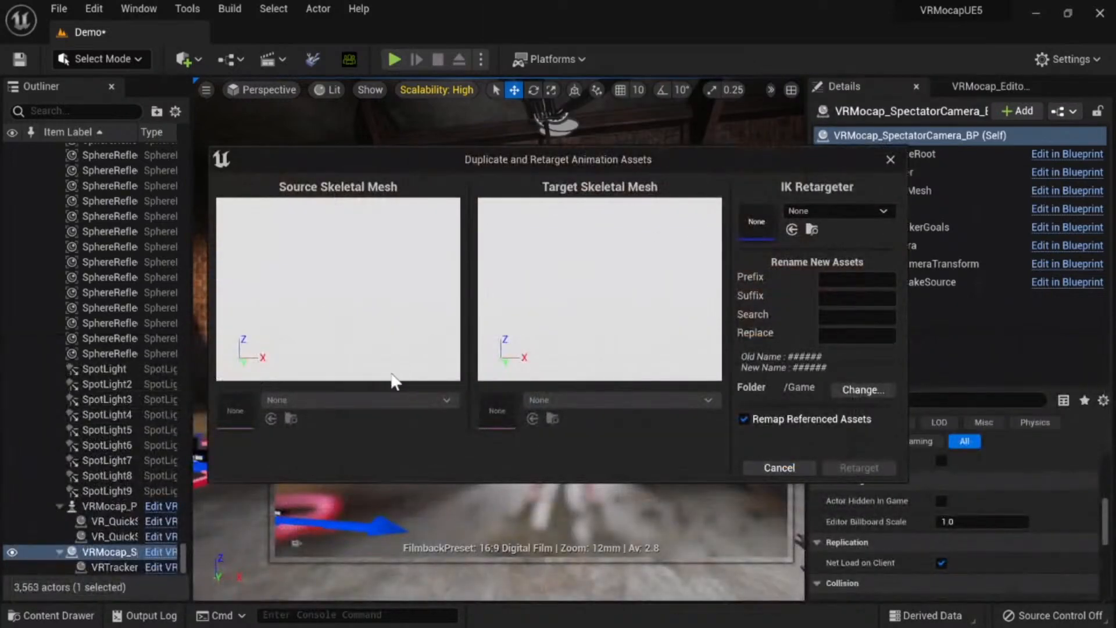
# Step: Retarget the animation blueprint with IKRetargeter_UE4ToUE4 onto the SK_WereRat target skeletal mesh
pyautogui.click(817, 209)
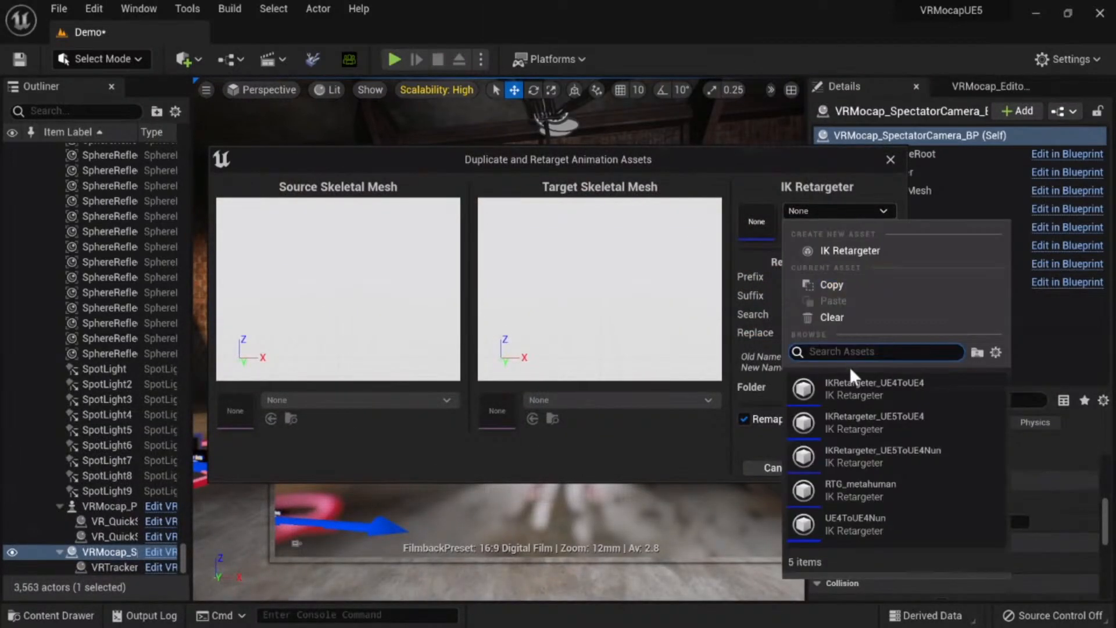
pyautogui.click(856, 385)
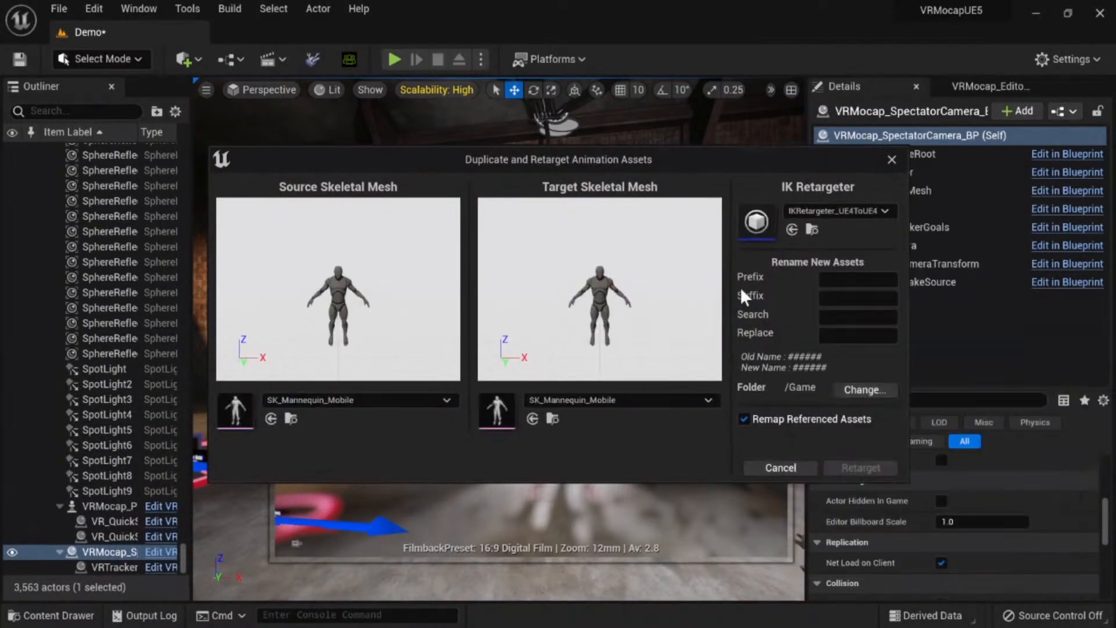
pyautogui.click(607, 401)
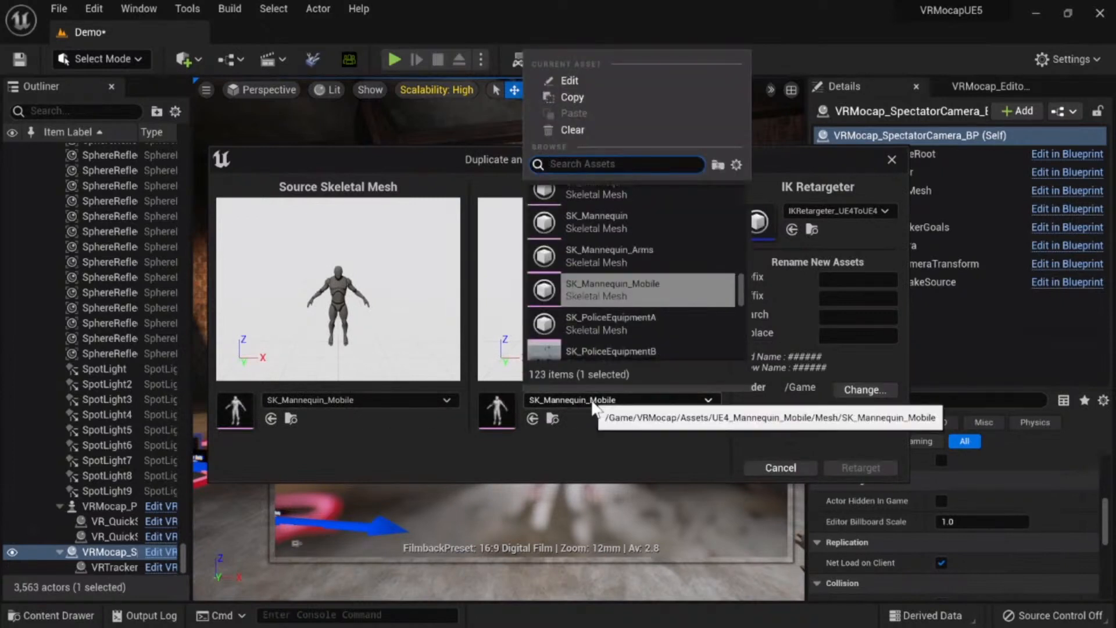
pyautogui.click(620, 204)
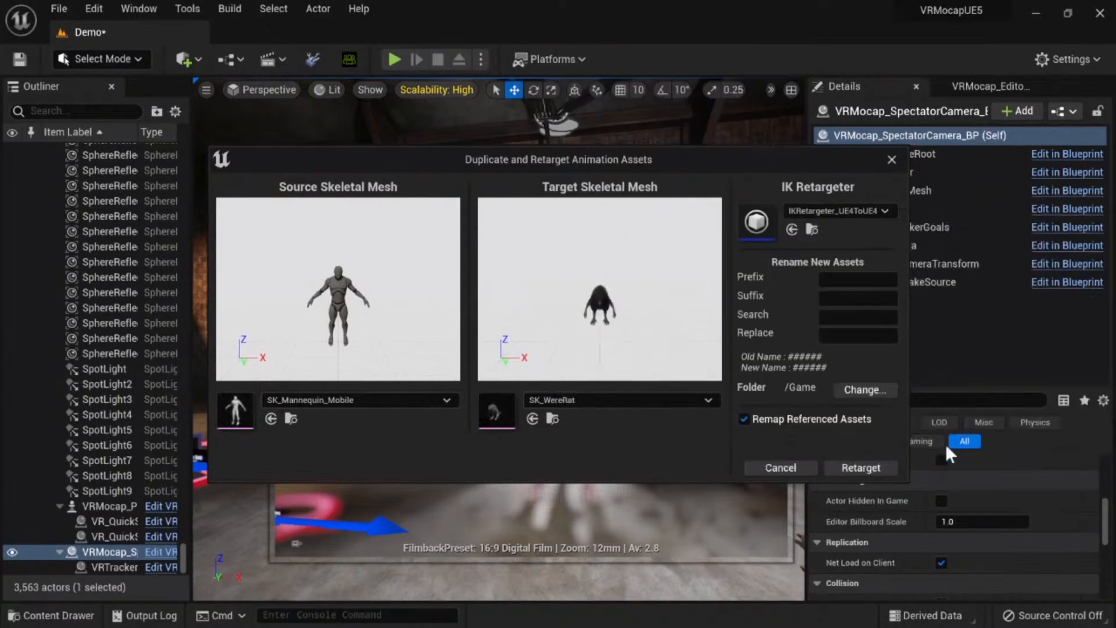
pyautogui.click(866, 470)
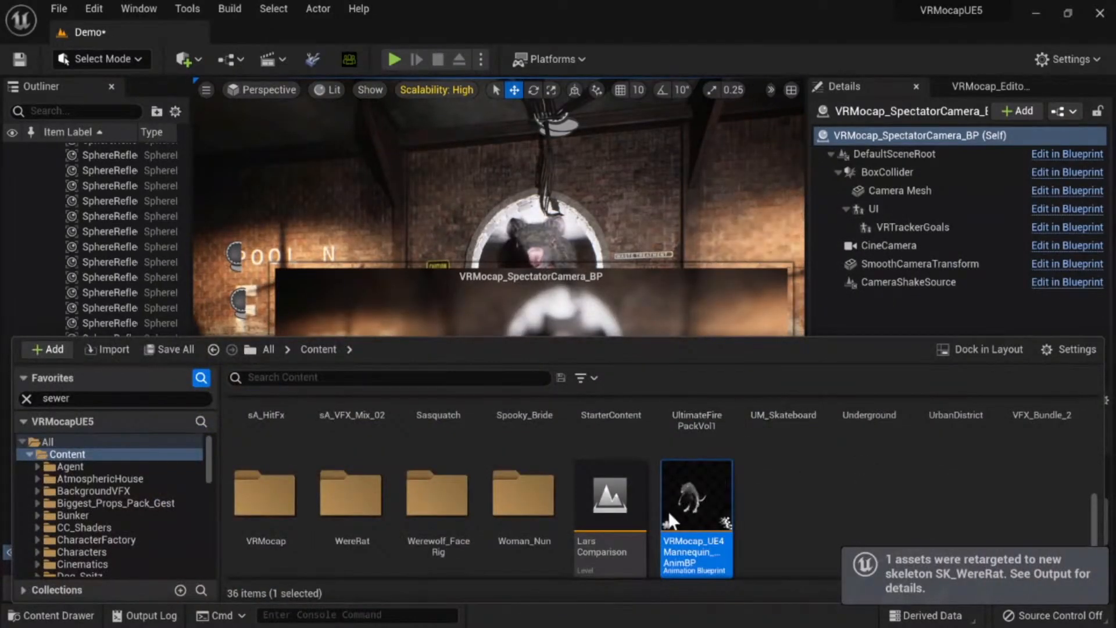
# Step: Examine the Event Graph of the retargeted VRMocap_UE4Mannequin_AnimBP
pyautogui.moveTo(683, 505)
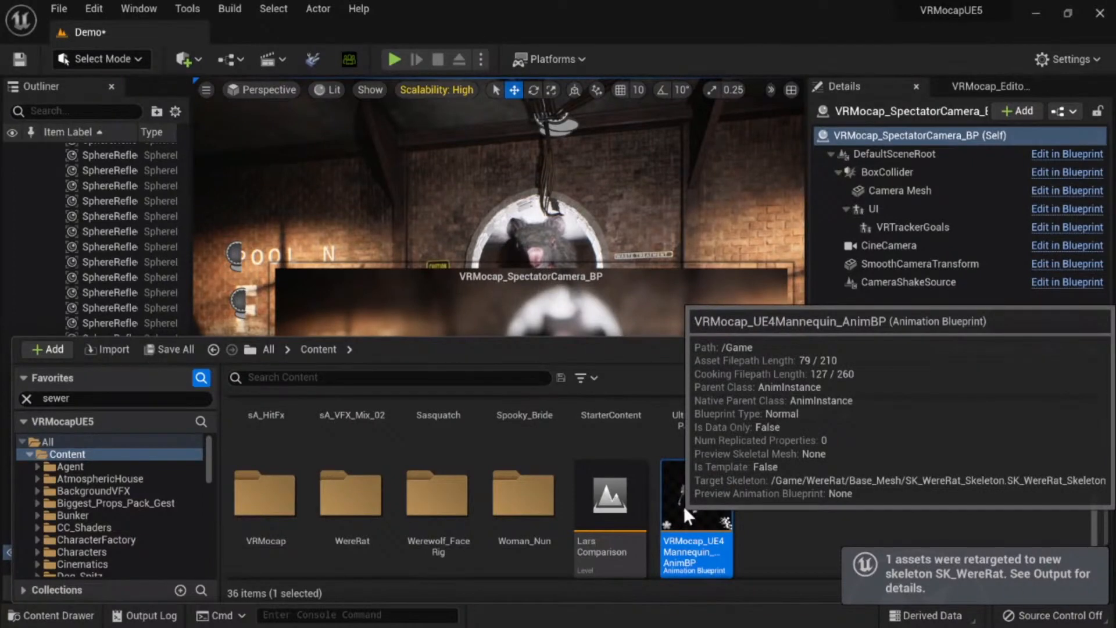
pyautogui.hotkey('ctrl', 'space')
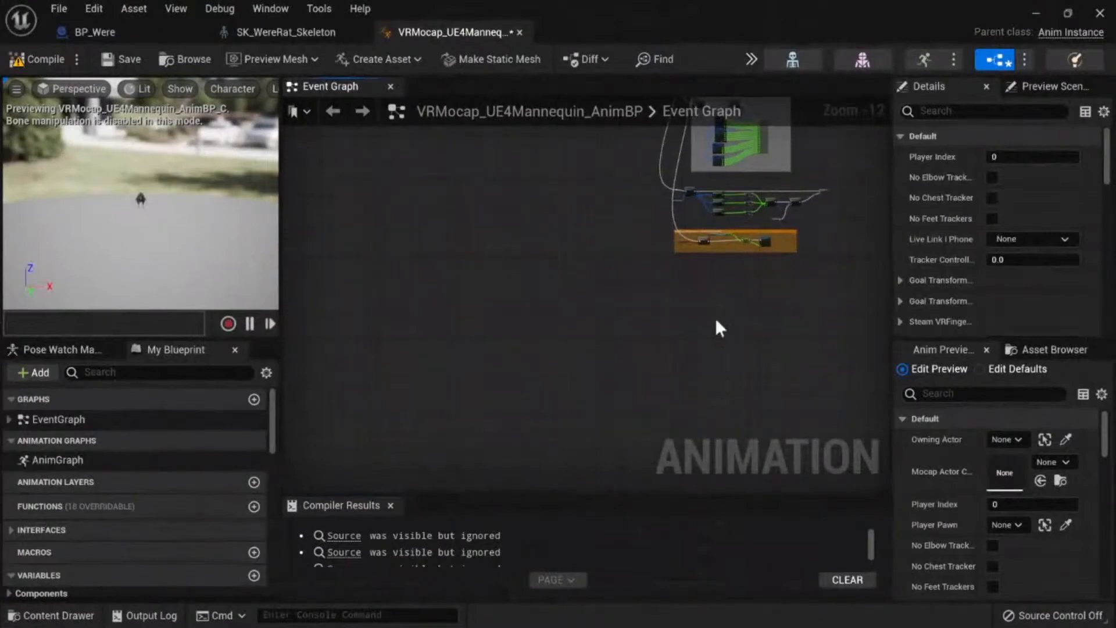
pyautogui.scroll(6, 715, 320)
pyautogui.moveTo(529, 445); pyautogui.dragTo(428, 394, button='right')
pyautogui.scroll(3, 508, 219)
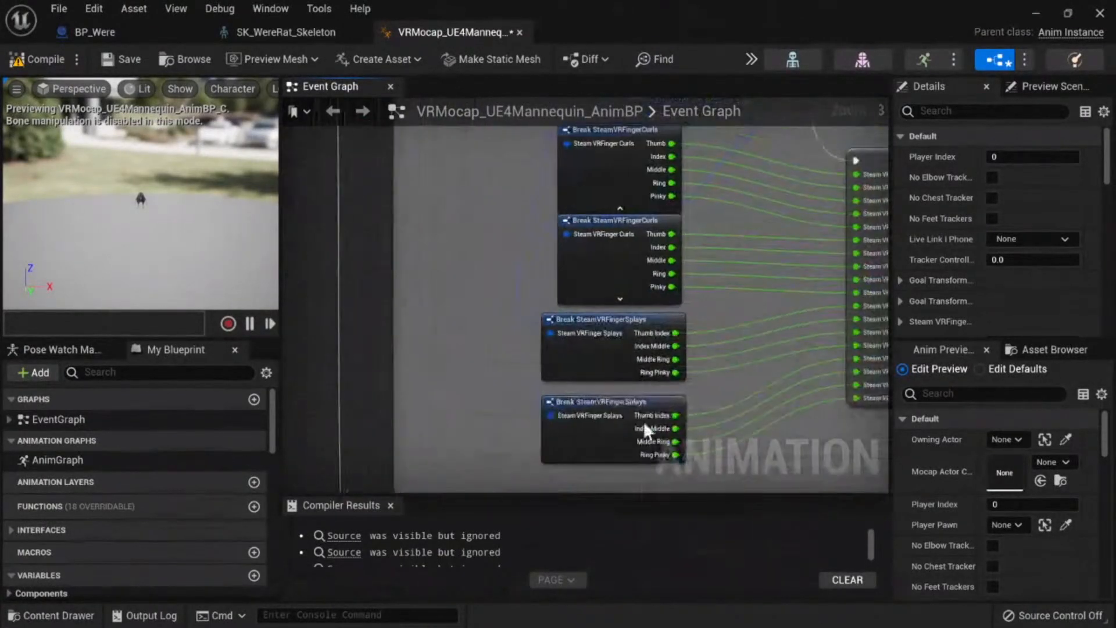
pyautogui.moveTo(525, 239); pyautogui.dragTo(692, 486, button='right')
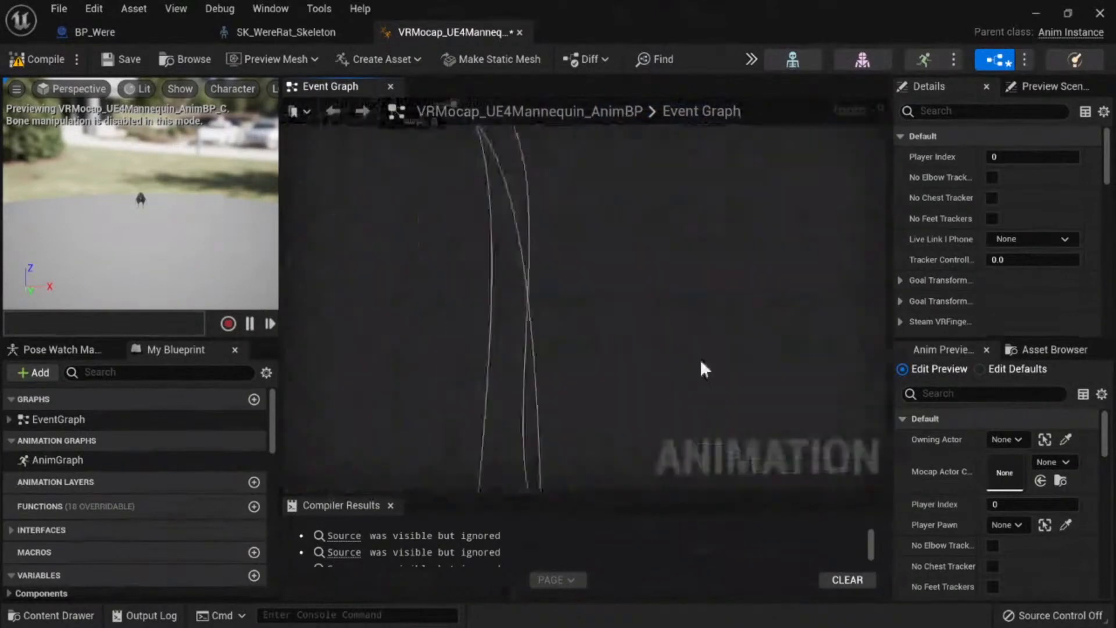
pyautogui.scroll(-3, 693, 242)
pyautogui.moveTo(693, 242); pyautogui.dragTo(584, 403, button='right')
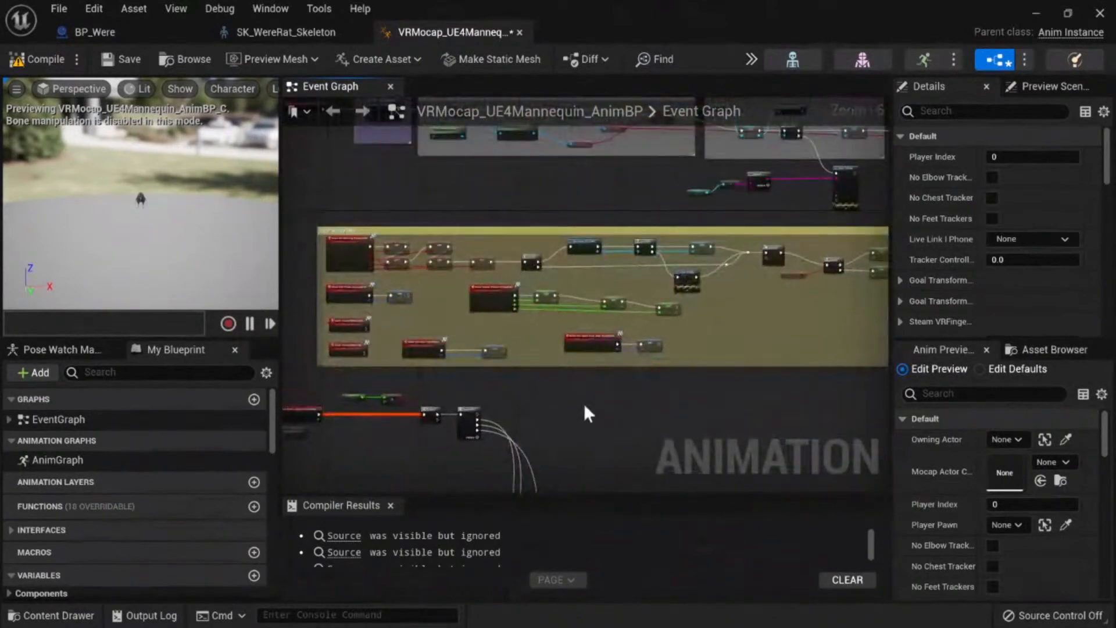
pyautogui.moveTo(738, 346); pyautogui.dragTo(507, 362, button='right')
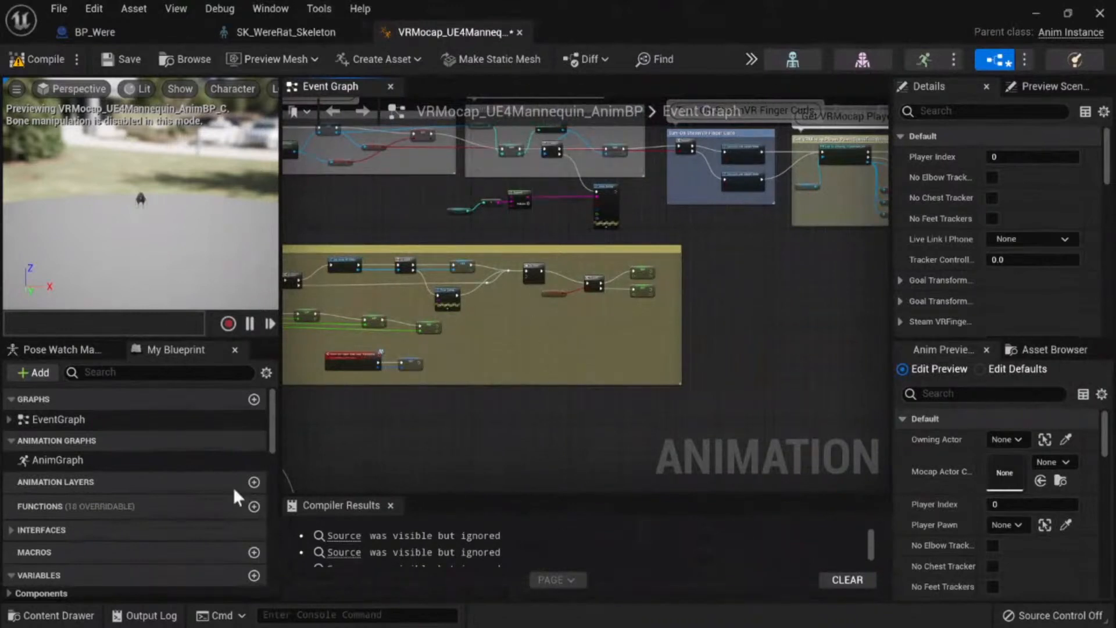
# Step: Examine the Audio Based Mouth Movements section of the blueprint's AnimGraph, and return to the Demo level
pyautogui.click(70, 459)
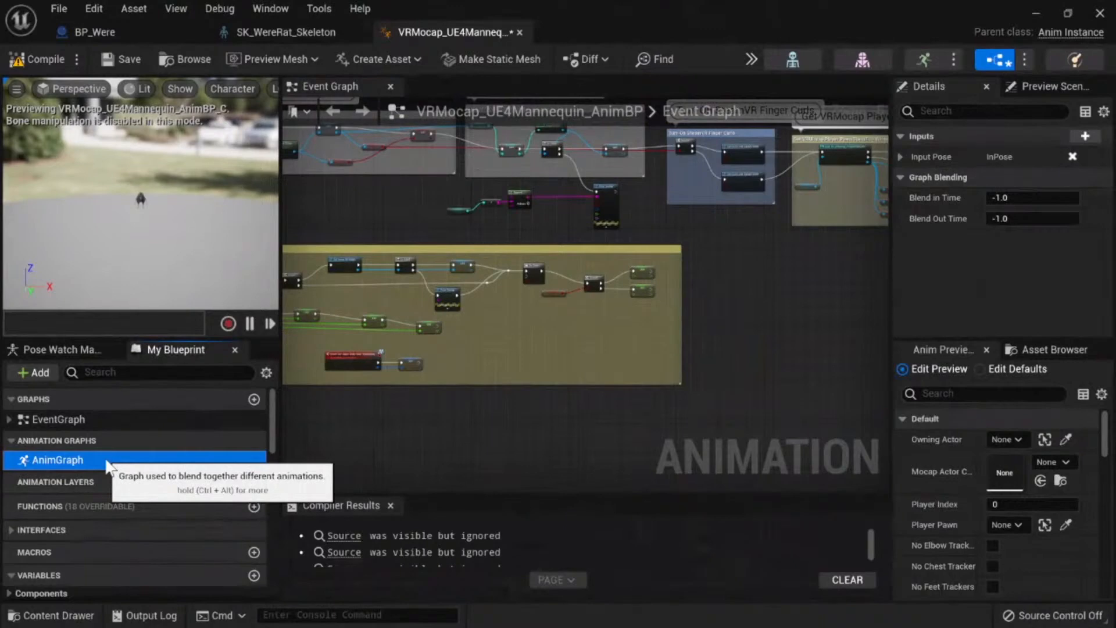
pyautogui.doubleClick(108, 462)
pyautogui.scroll(6, 742, 321)
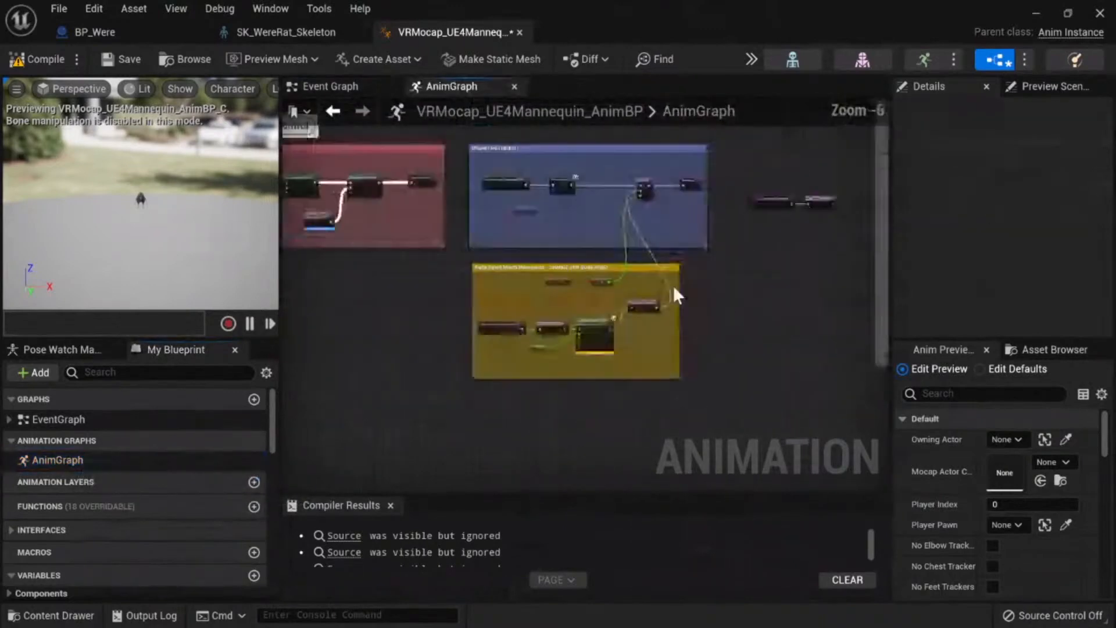
pyautogui.scroll(3, 396, 325)
pyautogui.moveTo(557, 277); pyautogui.dragTo(297, 279, button='right')
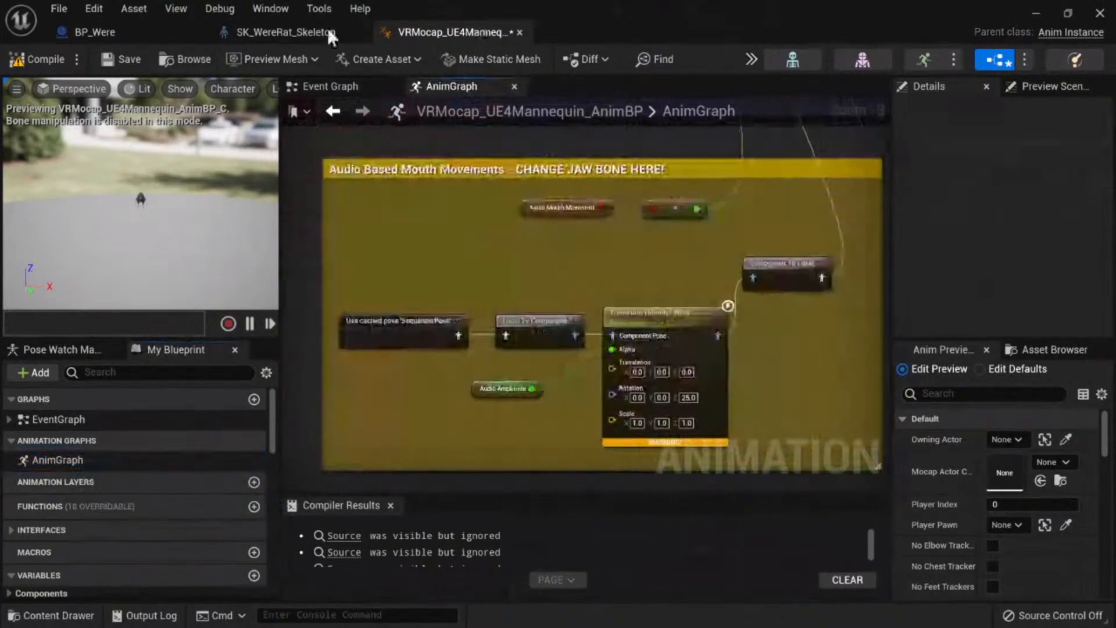
pyautogui.moveTo(466, 14); pyautogui.dragTo(0, 204)
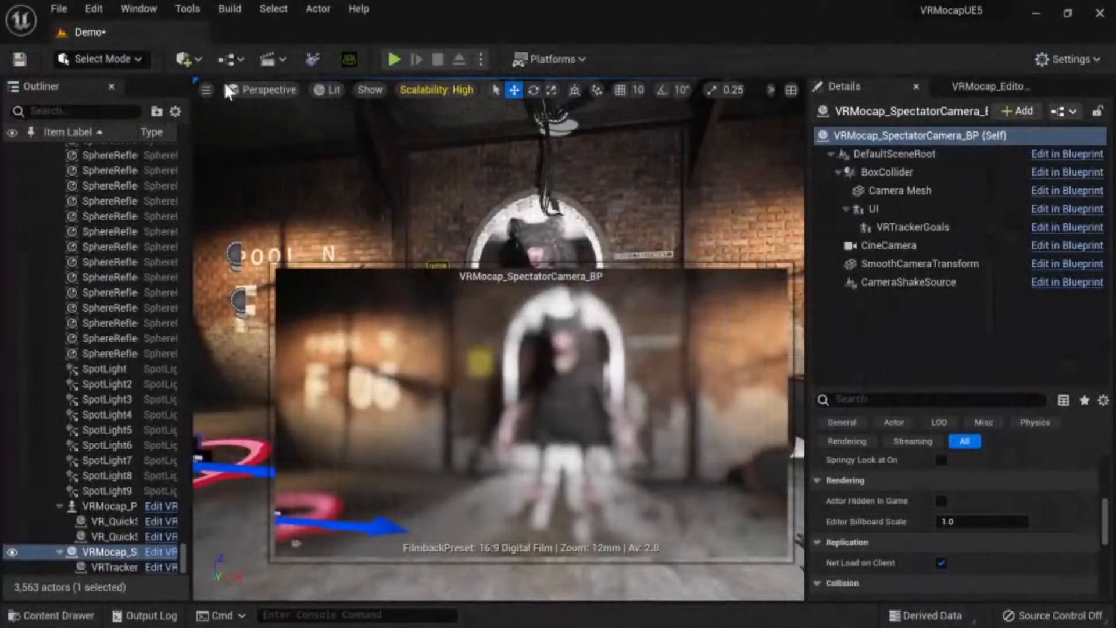
# Step: Check the Live Link phone and audio-based mouth movement settings of VRMocap_PlayerPawn_BP
pyautogui.click(902, 298)
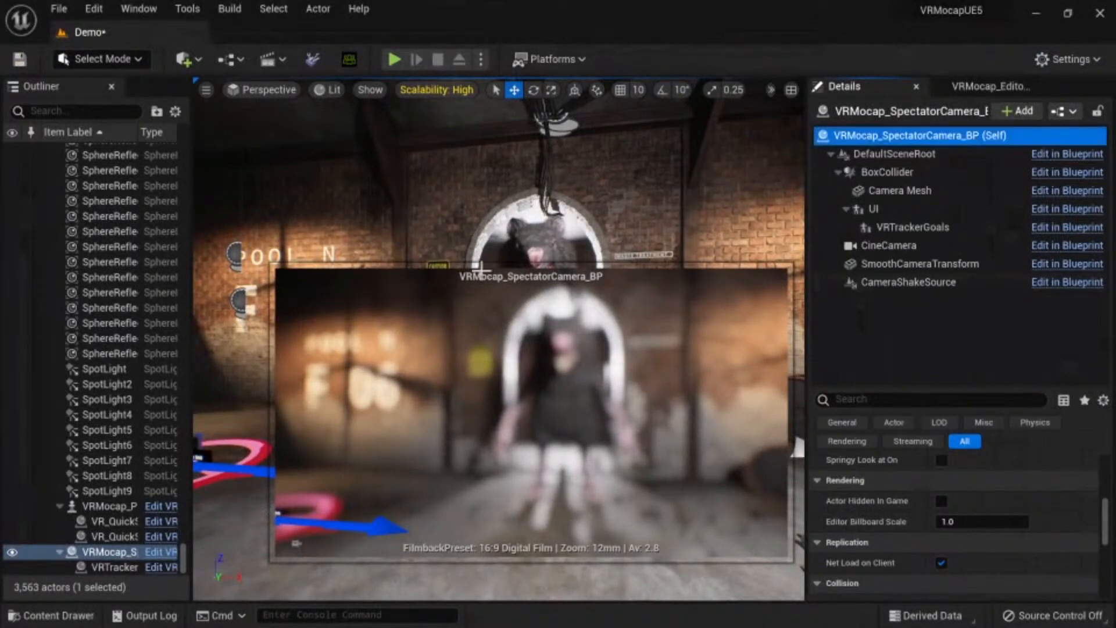
pyautogui.click(104, 506)
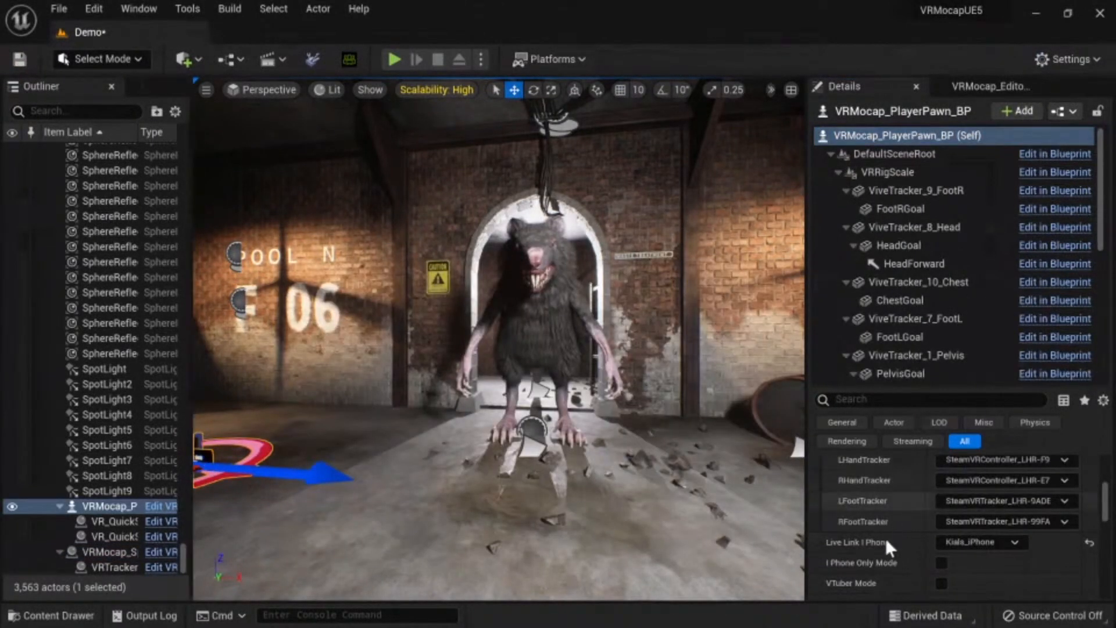
pyautogui.scroll(-3, 885, 563)
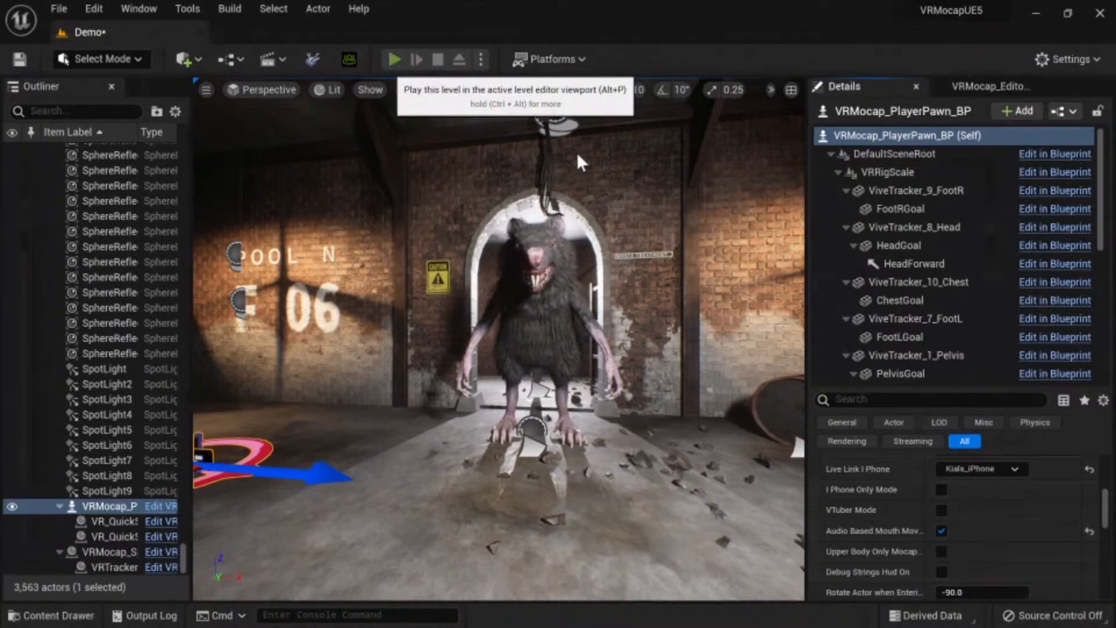
# Step: Calibrate the trackers with the VRMocap editor widget in a play session of the Demo level, and stop the session
pyautogui.hotkey('alt', 'p')
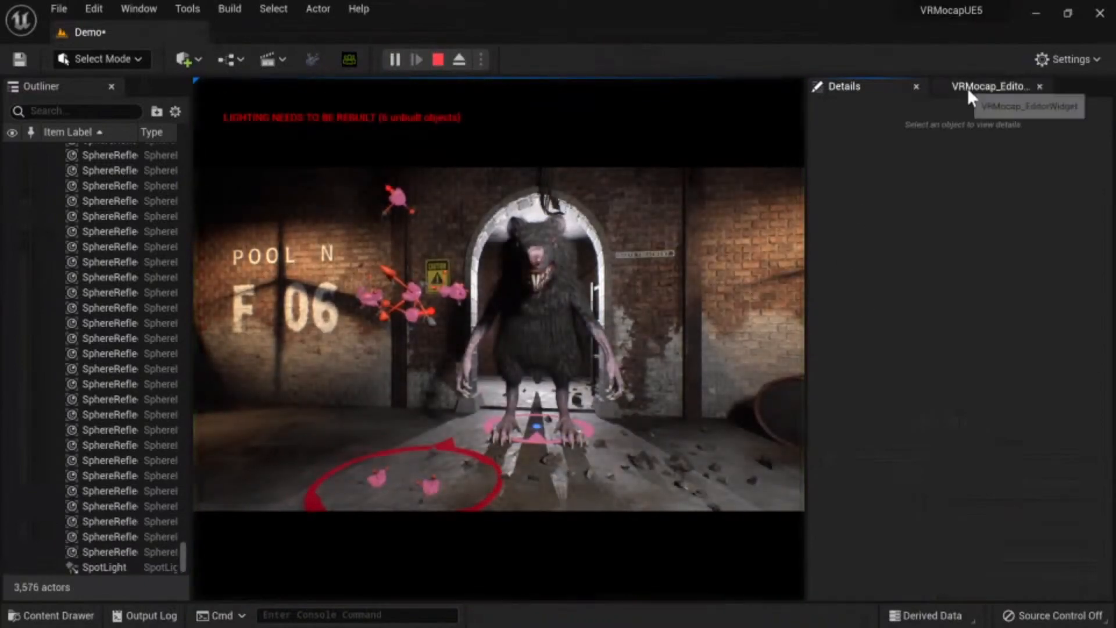
pyautogui.click(967, 87)
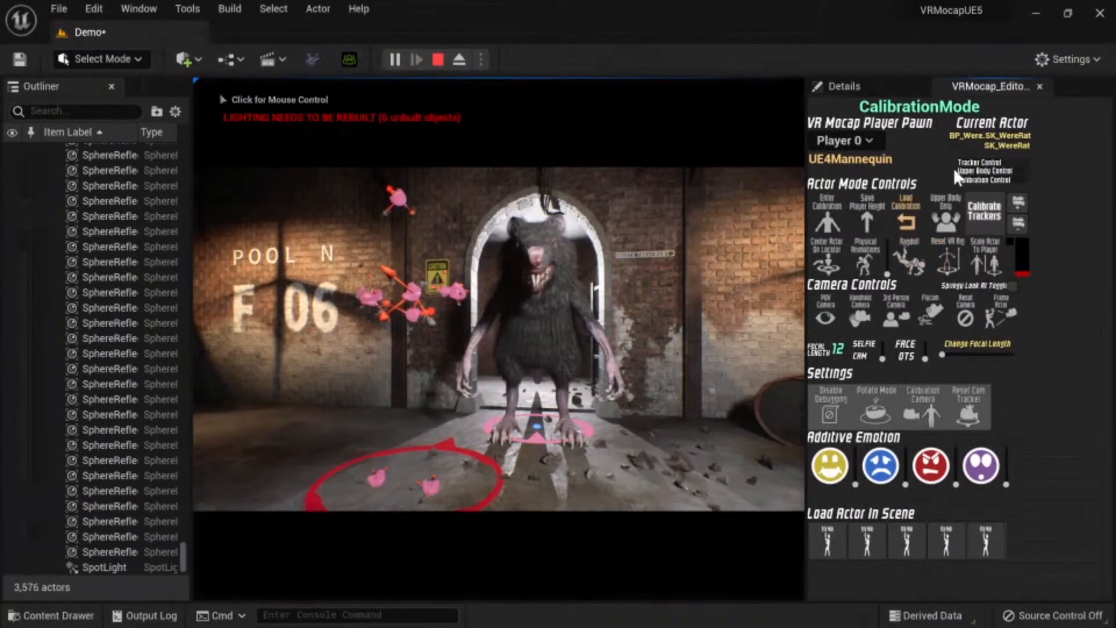
pyautogui.click(979, 216)
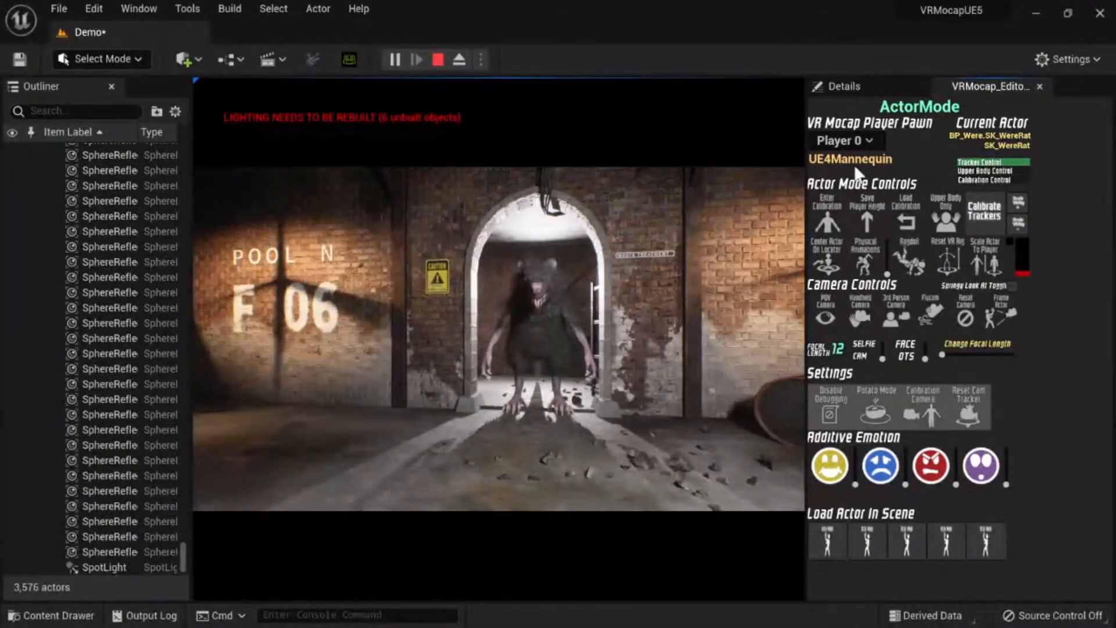
pyautogui.click(438, 60)
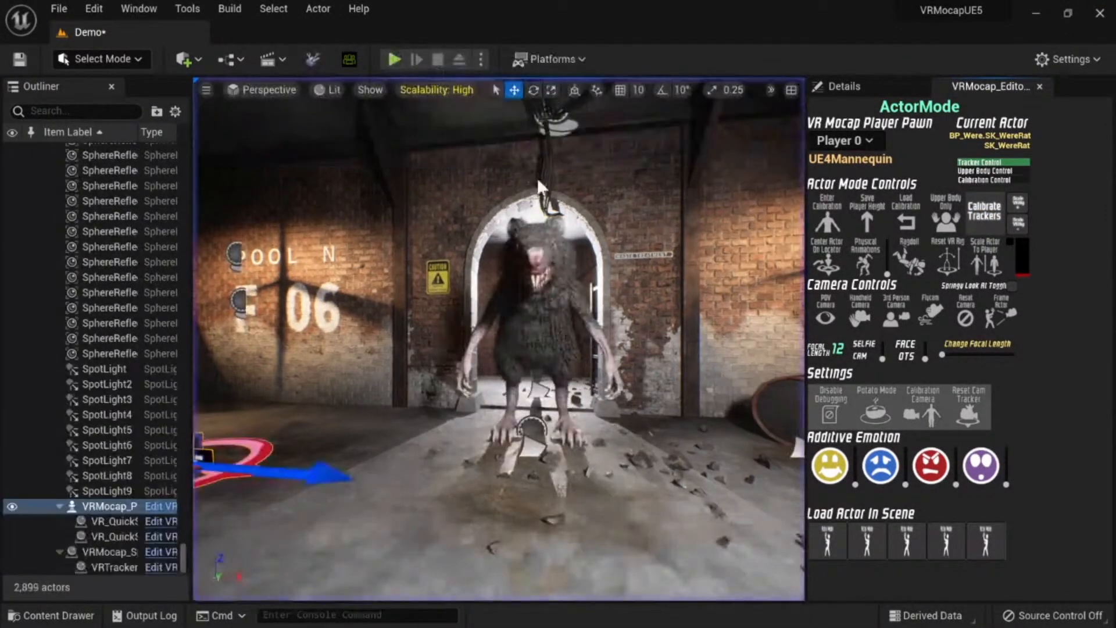
# Step: Check the Anim Class assigned to the SK_WereRat component of BP_Were
pyautogui.click(550, 298)
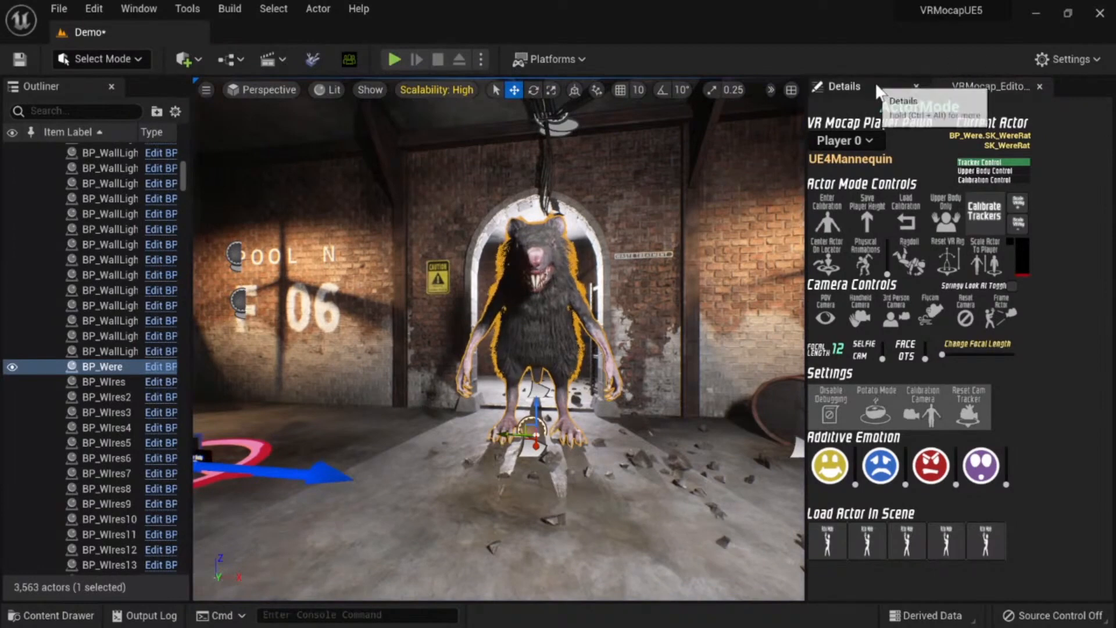
pyautogui.click(844, 86)
pyautogui.click(863, 173)
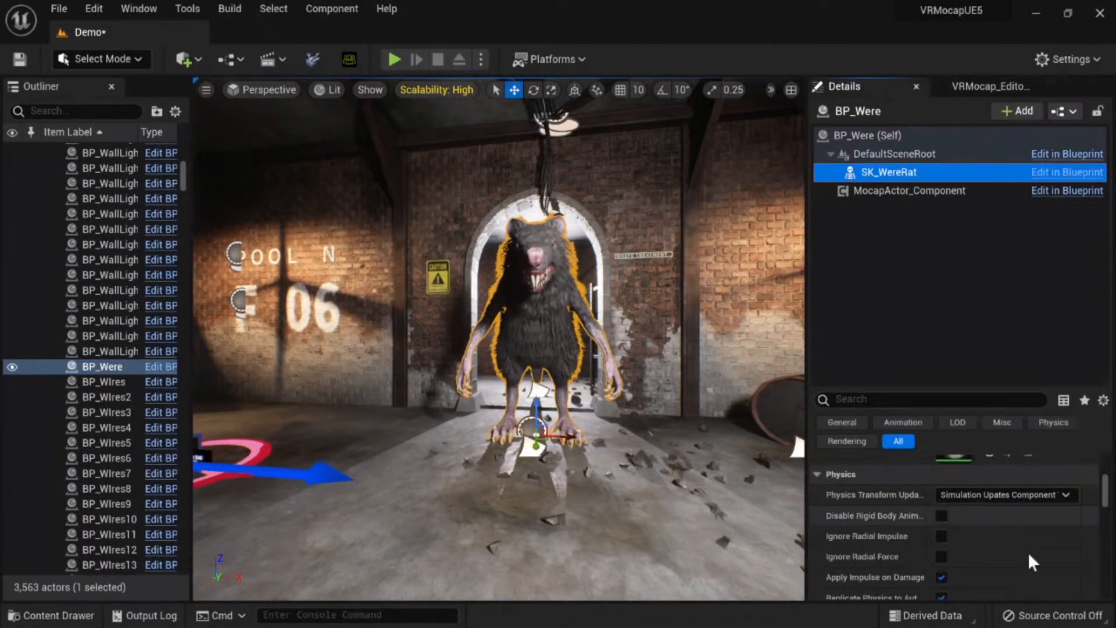
pyautogui.scroll(5, 1028, 552)
pyautogui.scroll(3, 959, 523)
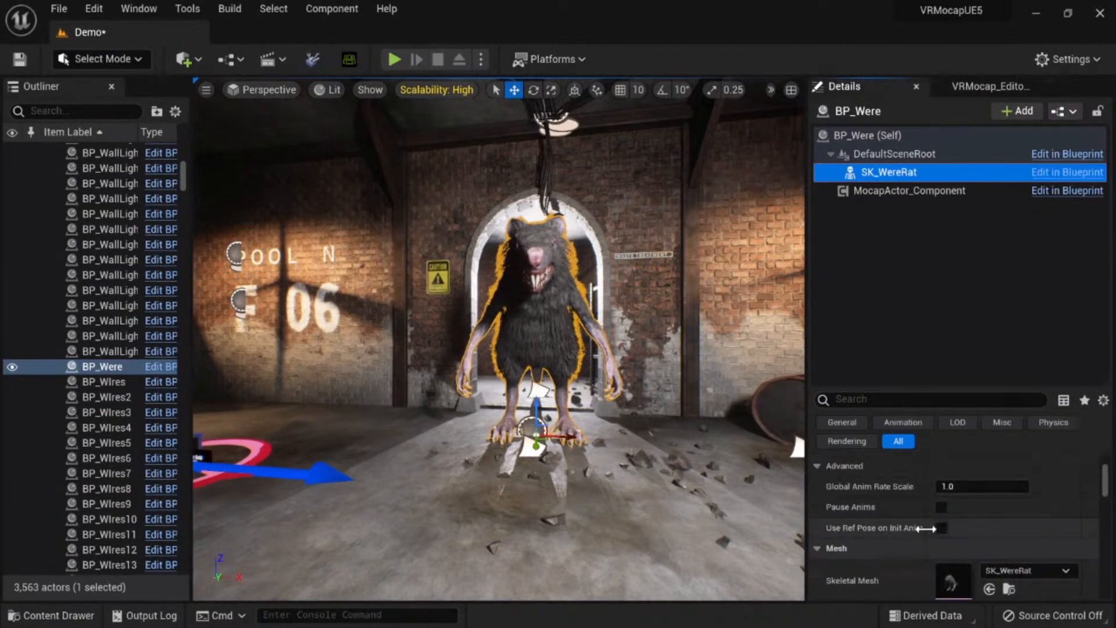
pyautogui.click(1028, 543)
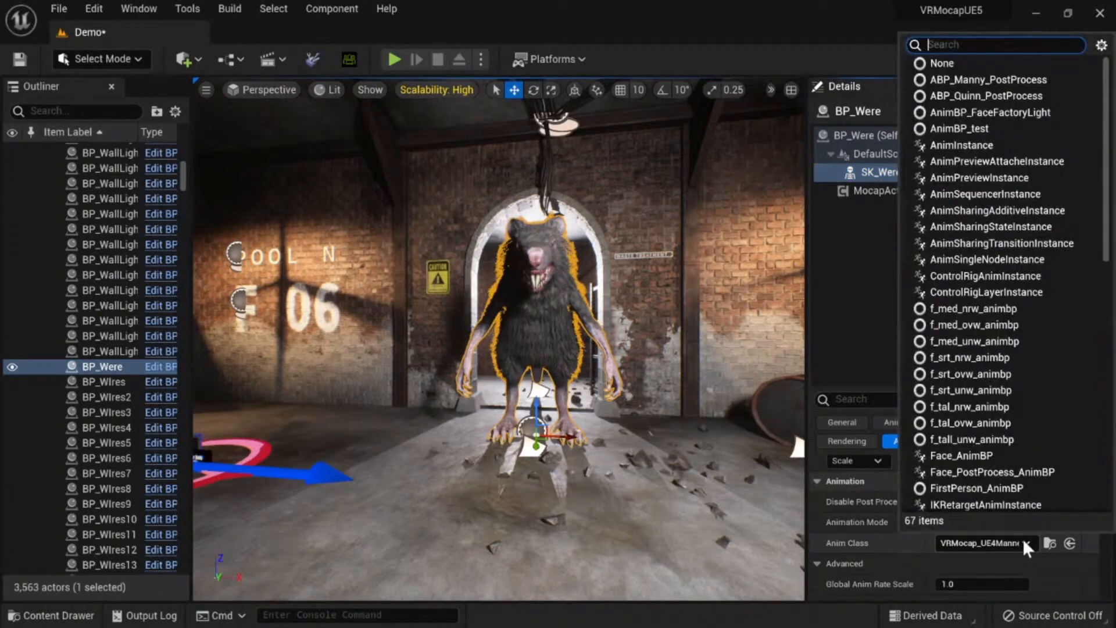
pyautogui.click(894, 559)
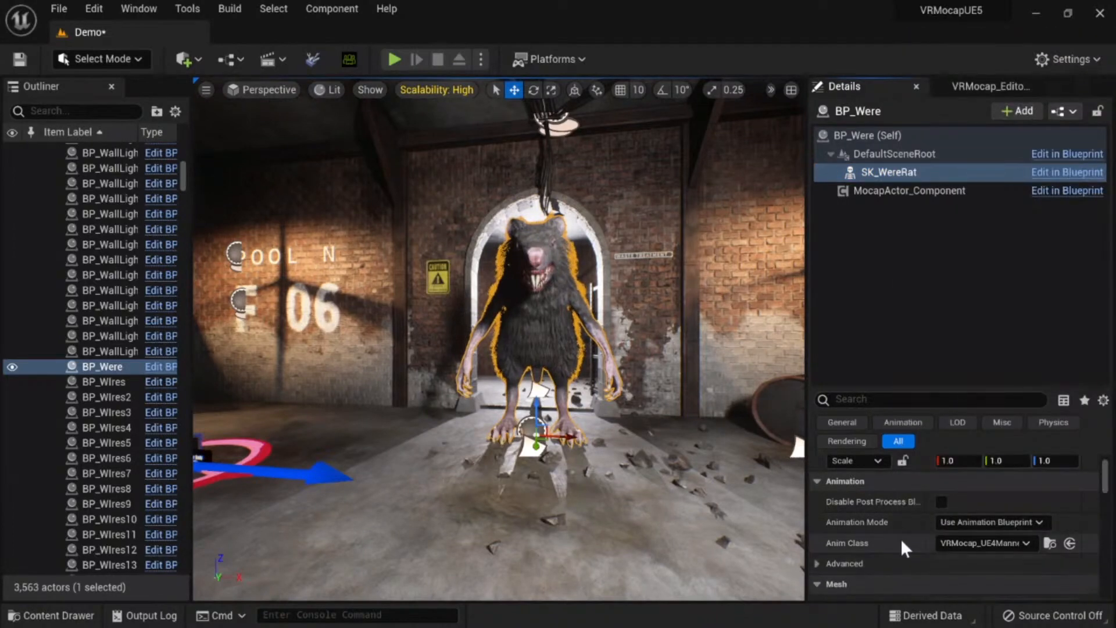
# Step: Locate the VRMocap_UE4Mannequin_AnimBP asset assigned as SK_WereRat's Anim Class among the project content
pyautogui.hotkey('ctrl', 'space')
pyautogui.click(804, 525)
pyautogui.click(695, 495)
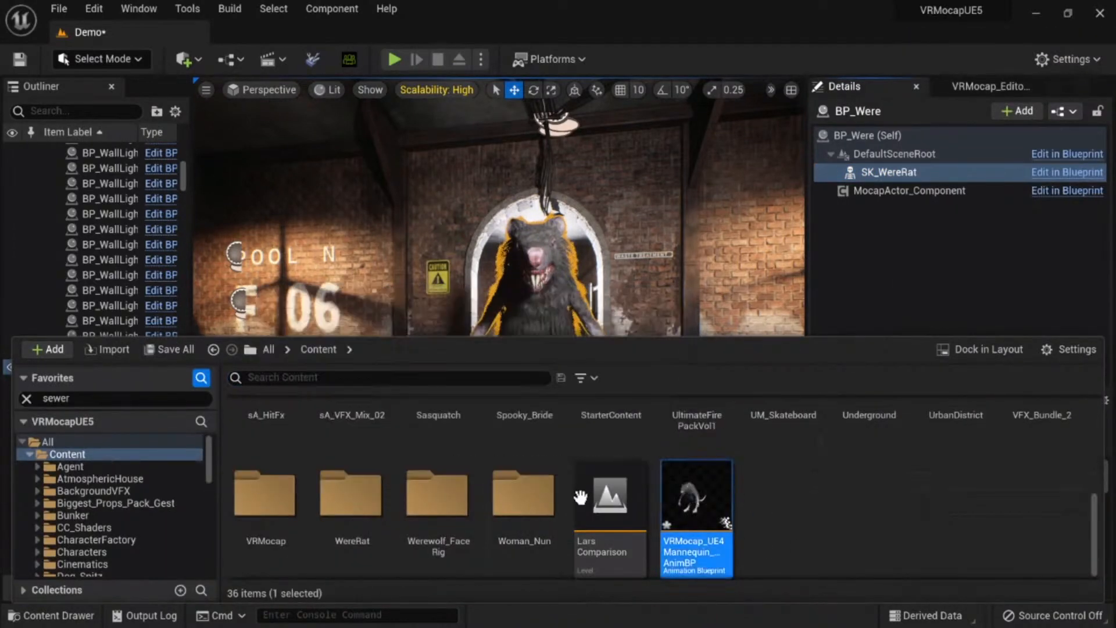
pyautogui.hotkey('ctrl', 'space')
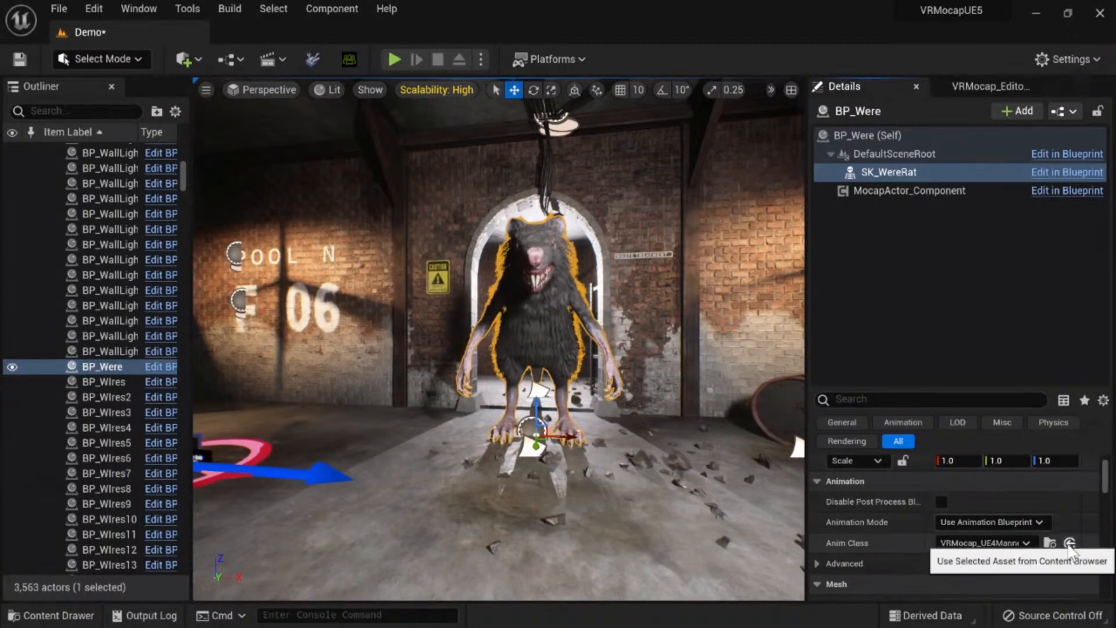
pyautogui.hotkey('ctrl', 'space')
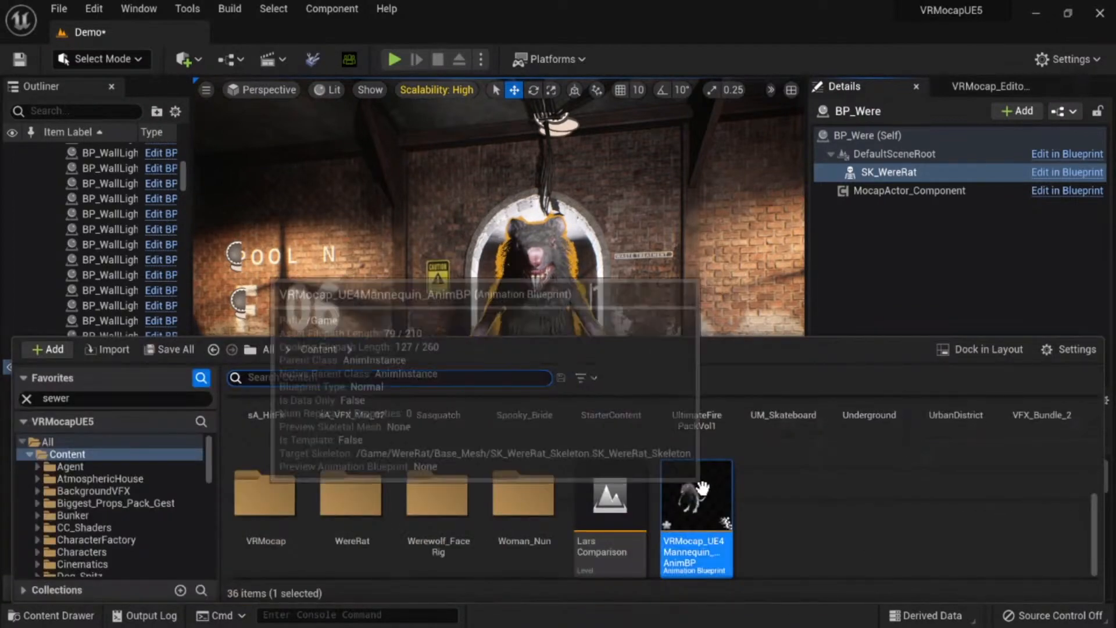
pyautogui.hotkey('ctrl', 'space')
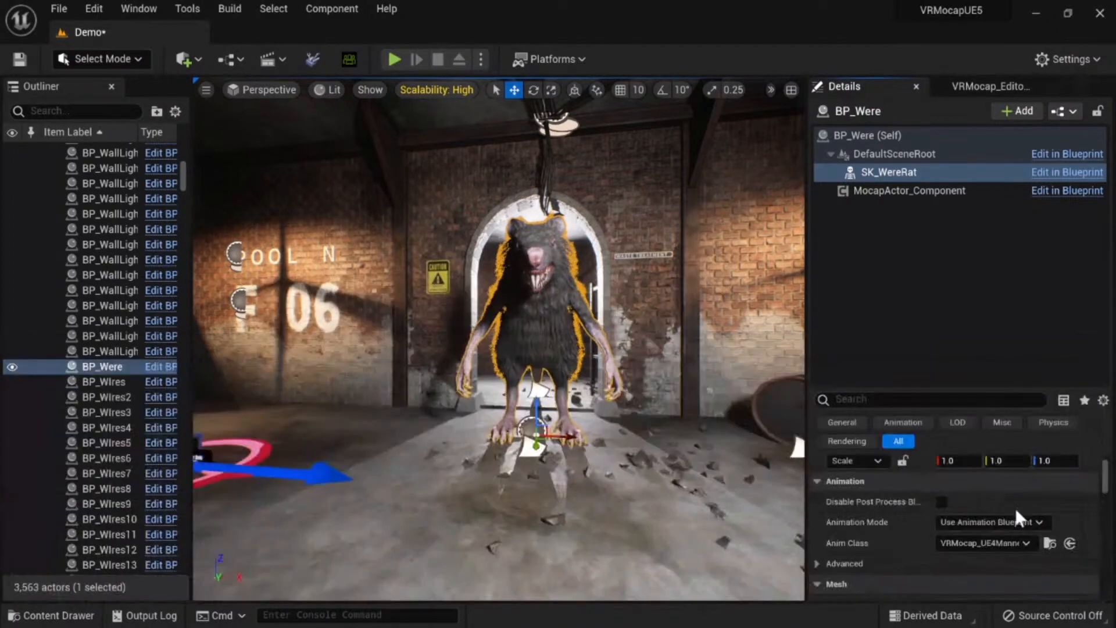
pyautogui.click(1049, 544)
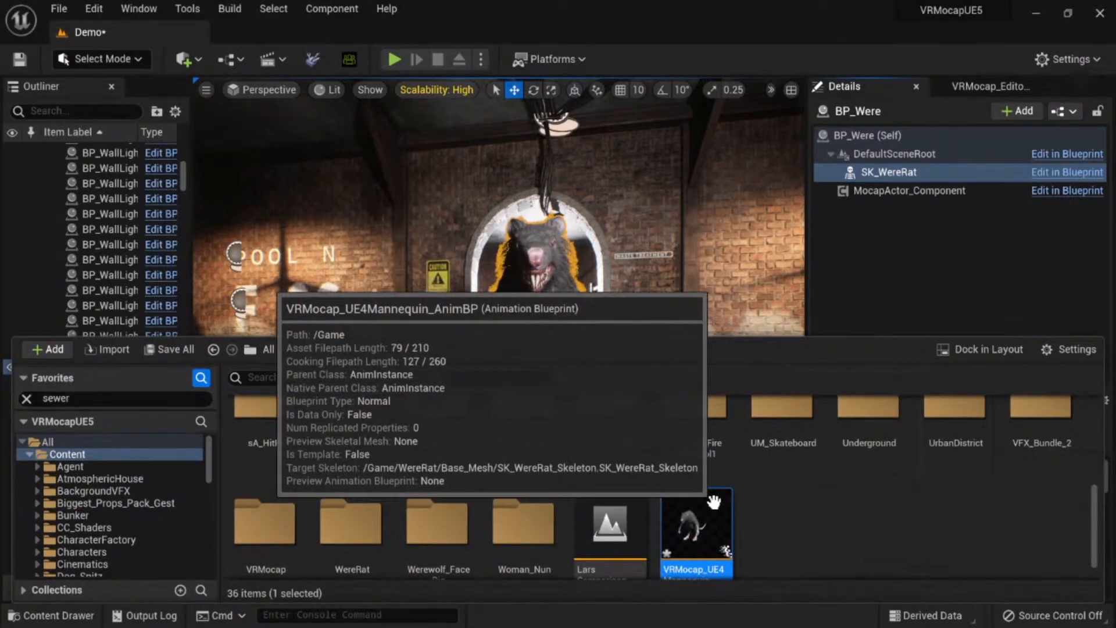
pyautogui.click(521, 22)
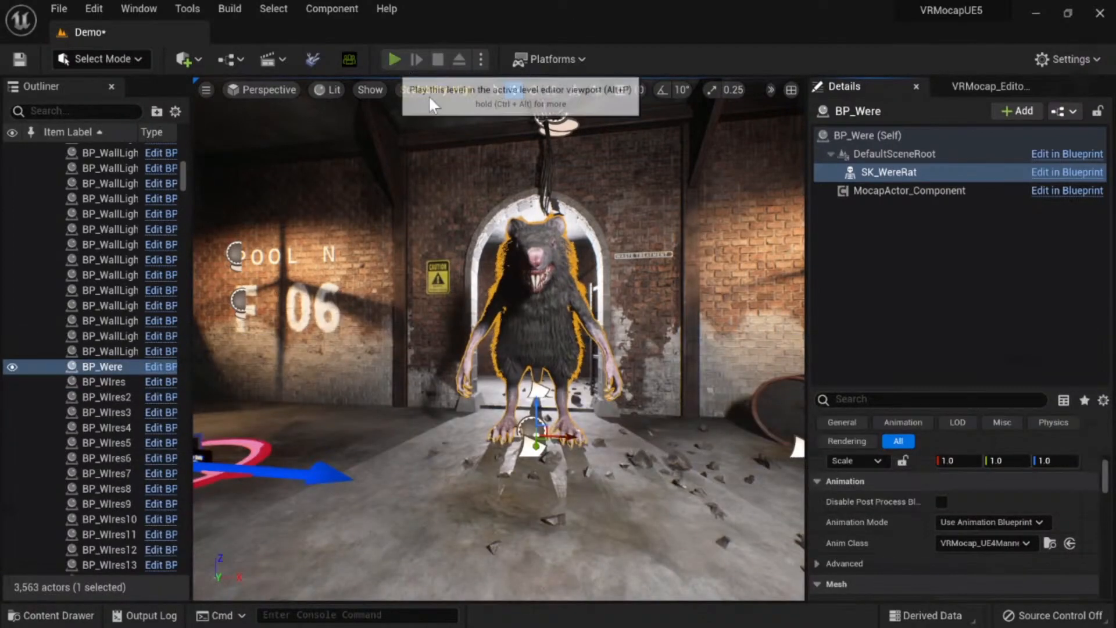
# Step: Test the were-rat in a play session of the Demo level, calibrating the trackers with the VRMocap editor widget, and stop the session
pyautogui.hotkey('alt', 'p')
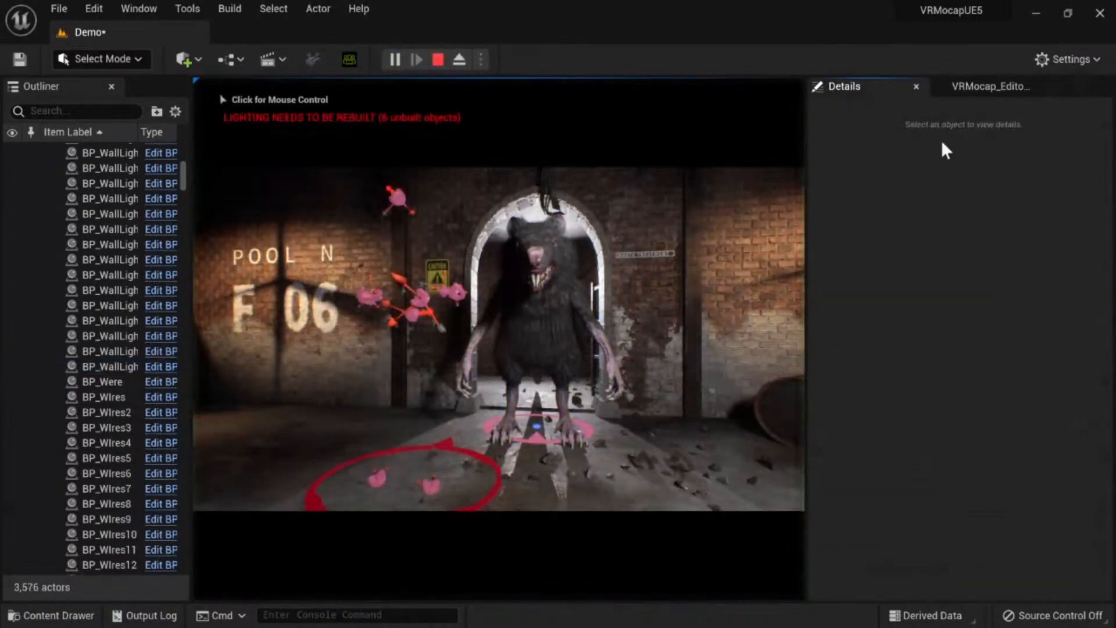
pyautogui.click(968, 86)
pyautogui.click(983, 210)
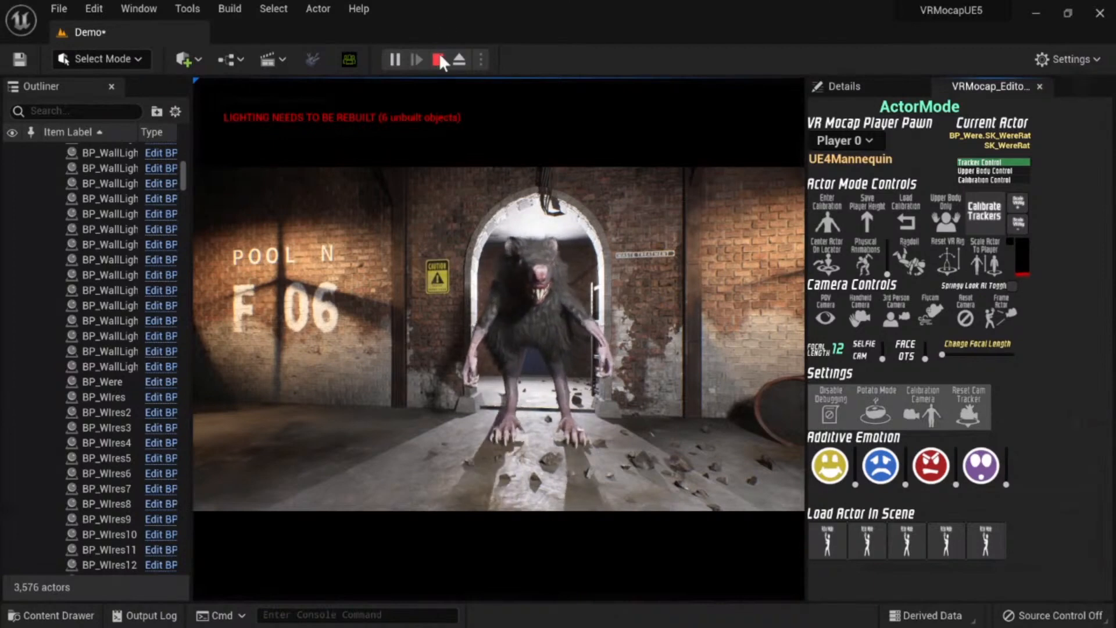
pyautogui.click(445, 79)
# Step: In VRMocap_UE4Mannequin_AnimBP's AnimGraph, set the Transform (Modify) Bone node's Bone to Modify to jaw, and compile and save the blueprint
pyautogui.hotkey('ctrl', 'space')
pyautogui.click(709, 529)
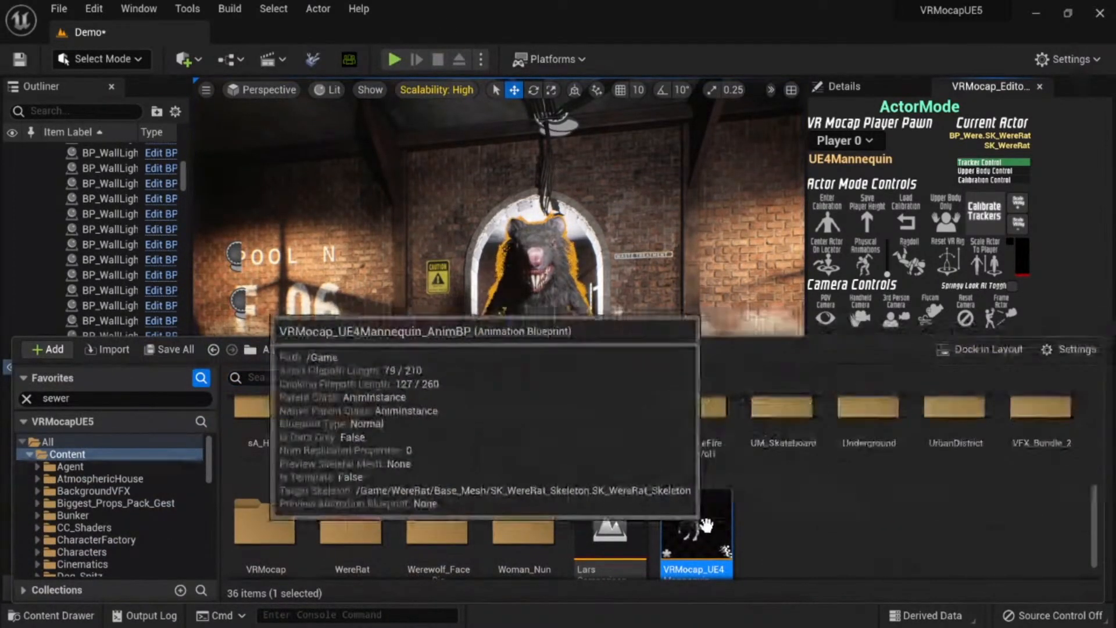
pyautogui.moveTo(0, 111); pyautogui.dragTo(582, 1)
pyautogui.moveTo(678, 406); pyautogui.dragTo(525, 385, button='right')
pyautogui.scroll(3, 525, 385)
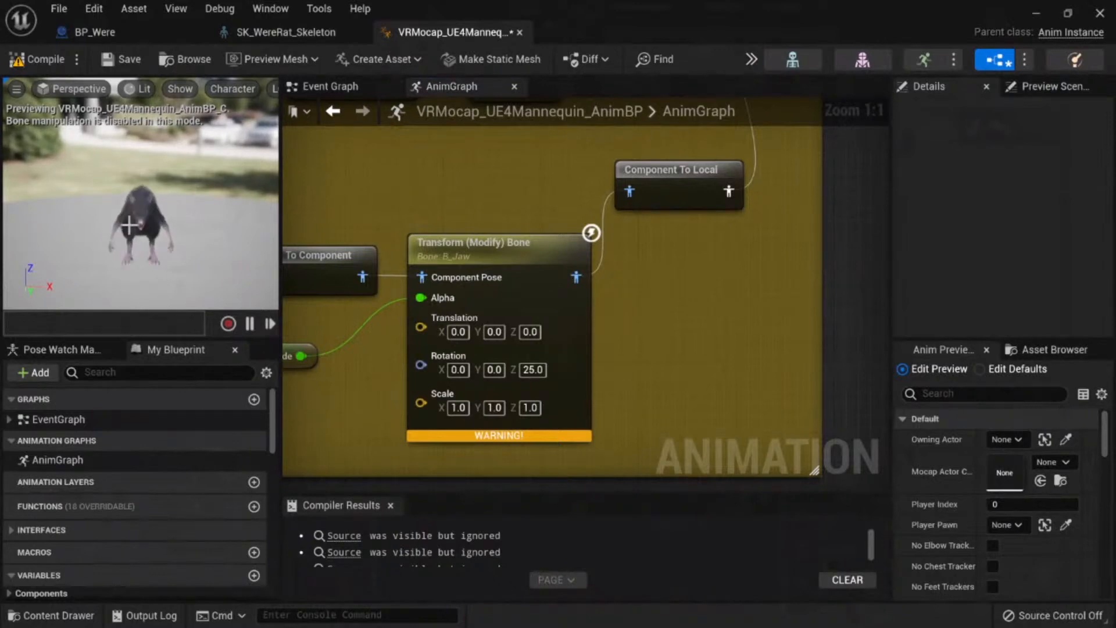
pyautogui.click(516, 259)
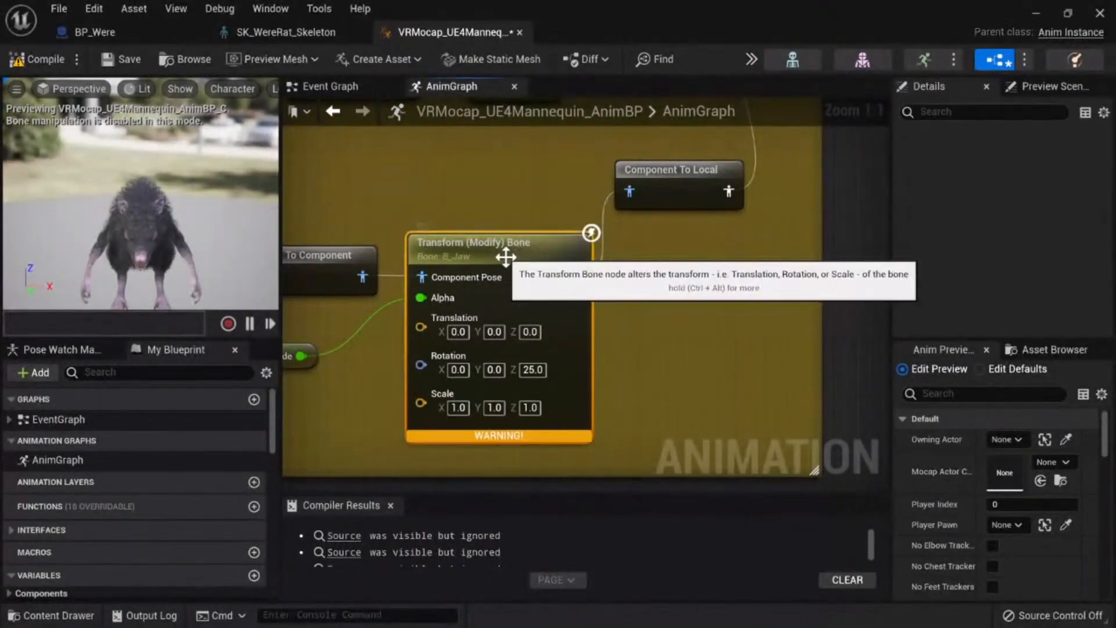
pyautogui.click(1012, 158)
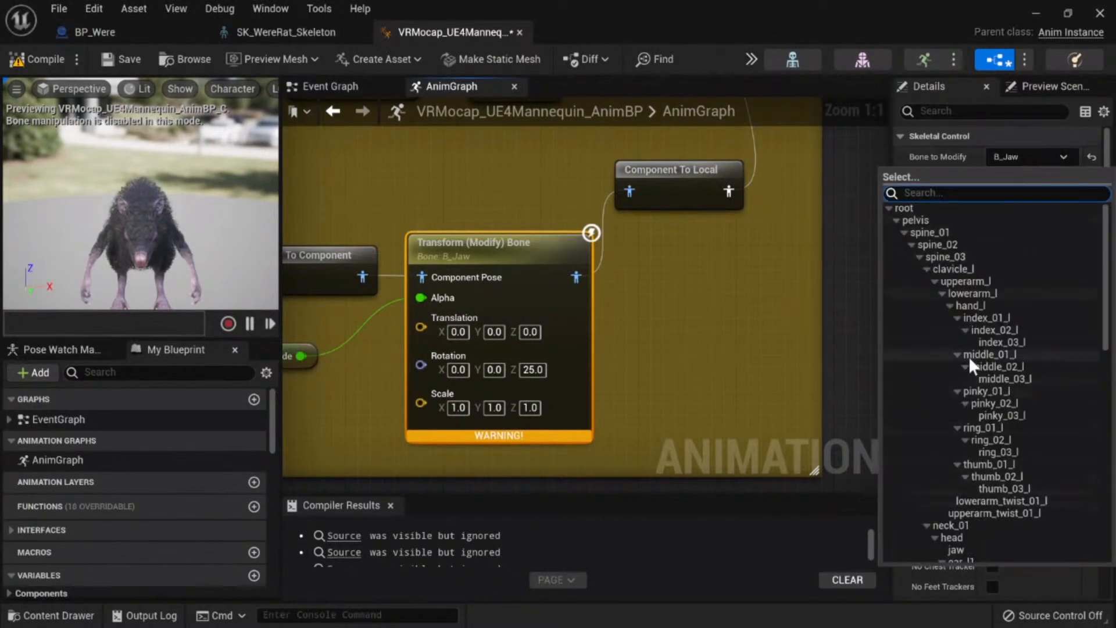
pyautogui.write('jaw')
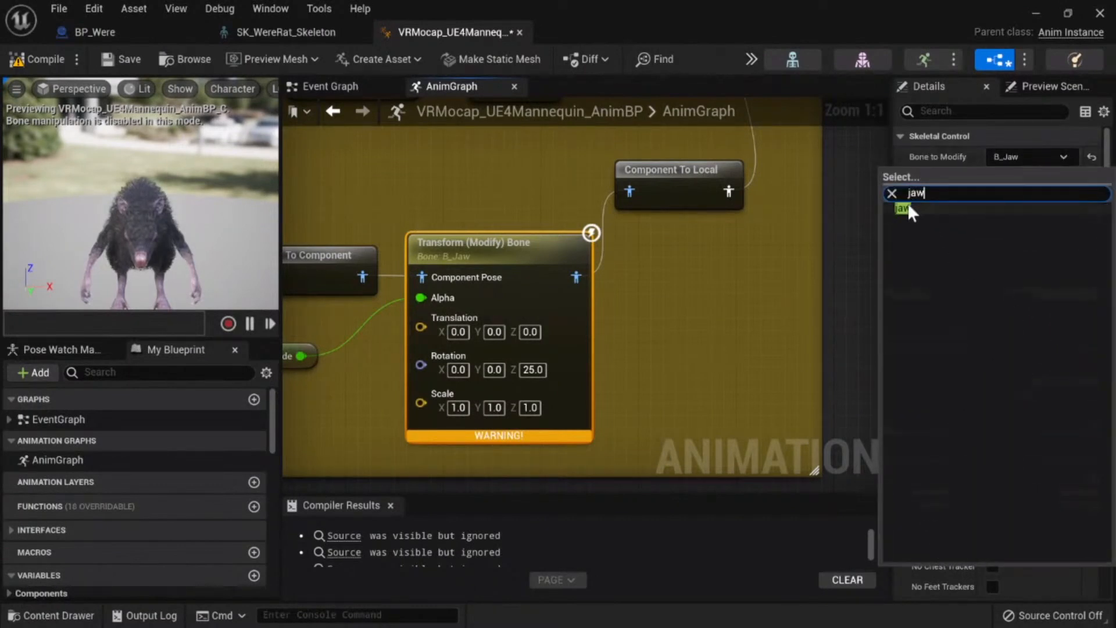
pyautogui.click(908, 207)
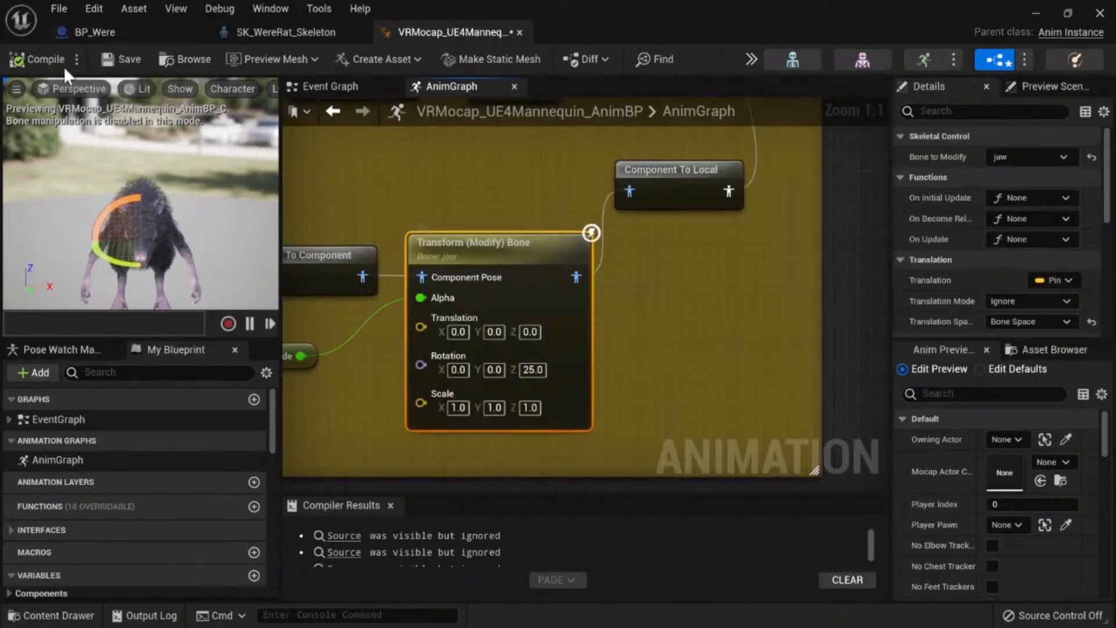
pyautogui.click(138, 67)
# Step: Return to the Demo level, calibrate the trackers in a play session to test the were-rat's jaw movement, and stop the session
pyautogui.moveTo(856, 11); pyautogui.dragTo(0, 280)
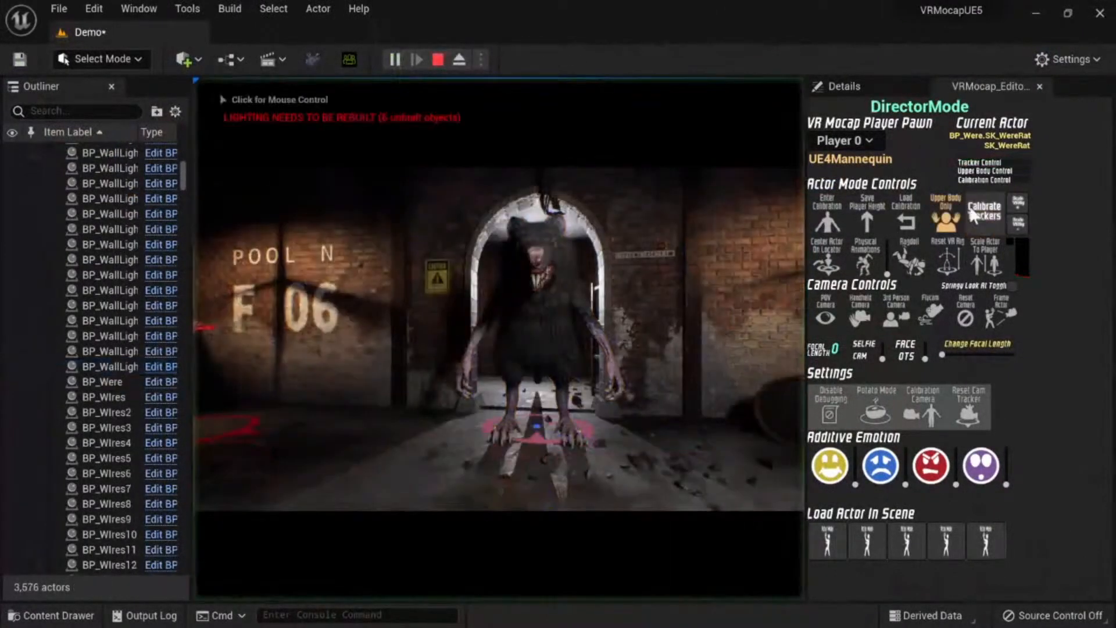
pyautogui.click(977, 210)
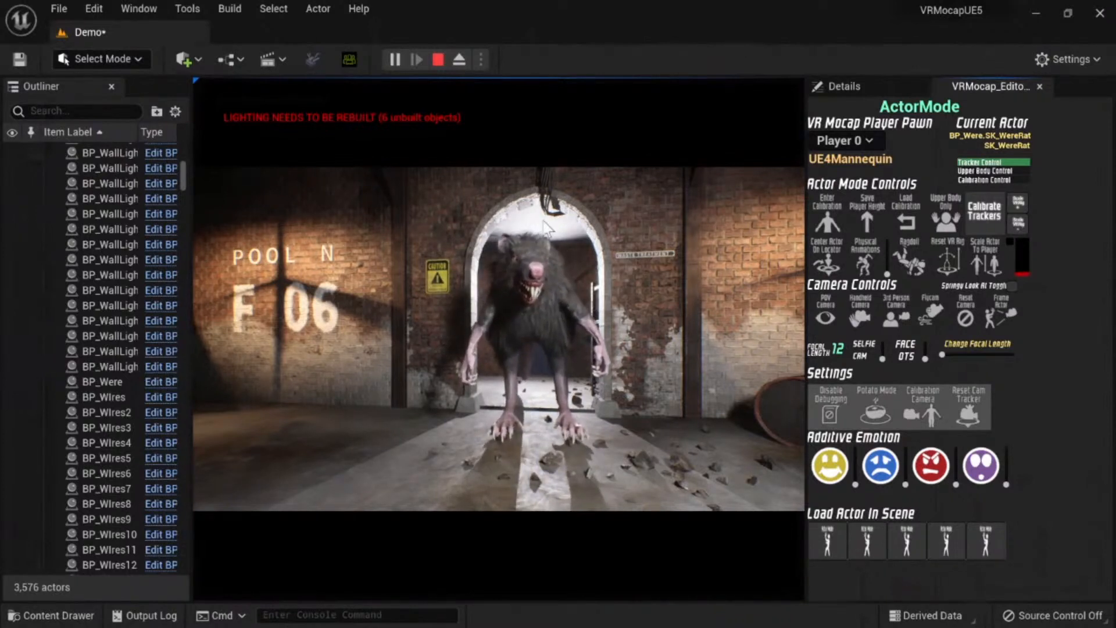
pyautogui.click(438, 60)
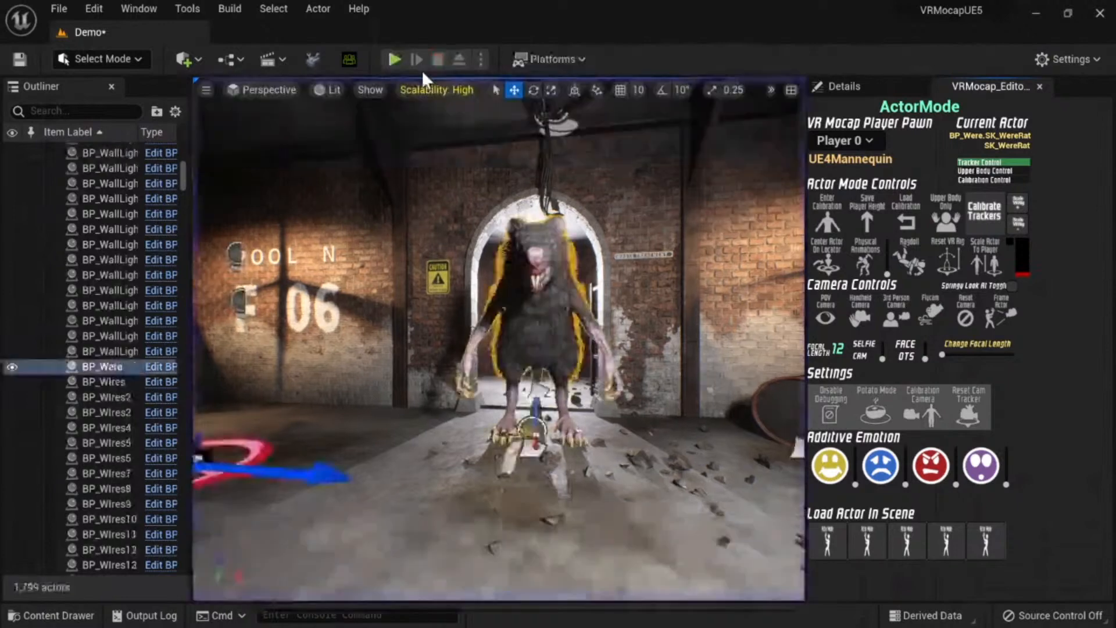
# Step: Play the Demo level again to try out the were-rat's body and mouth movements, and end the session
pyautogui.click(392, 60)
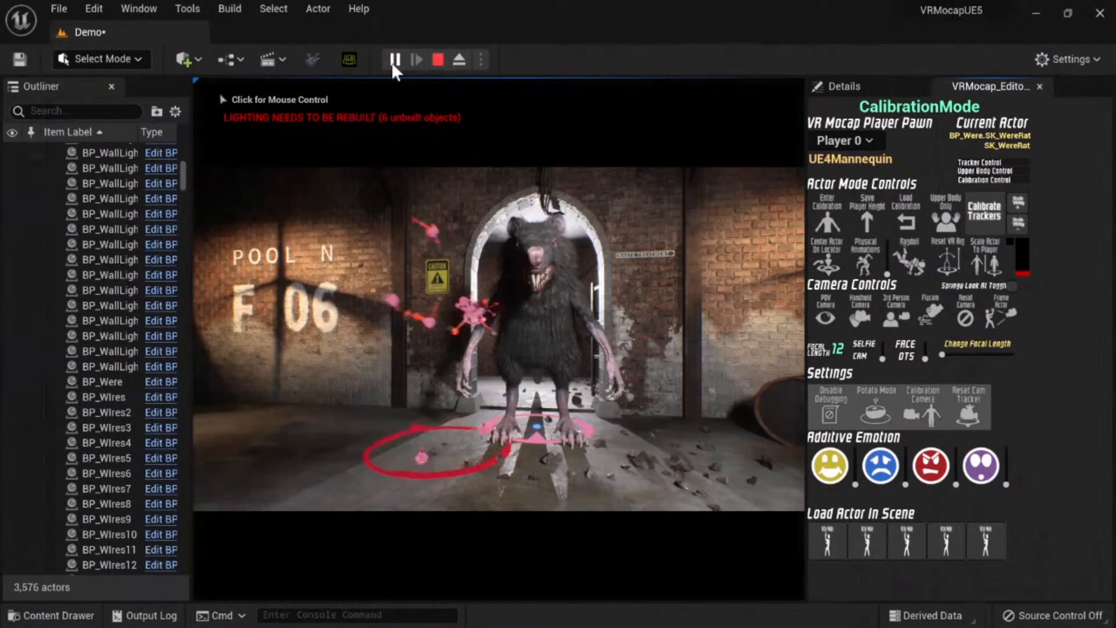
pyautogui.click(280, 247)
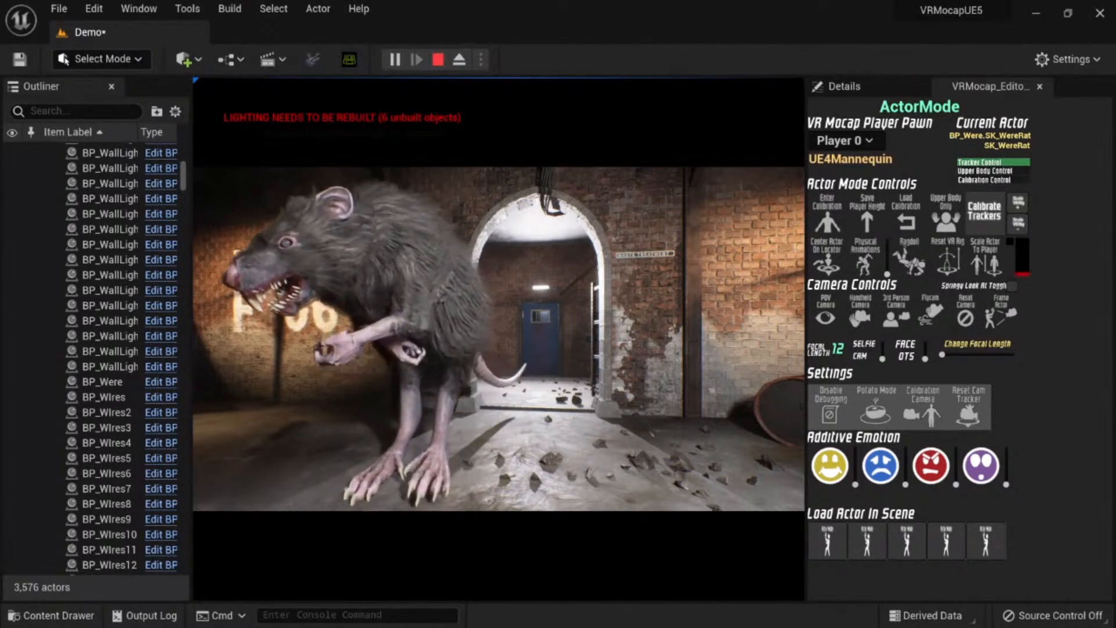
pyautogui.press('Escape')
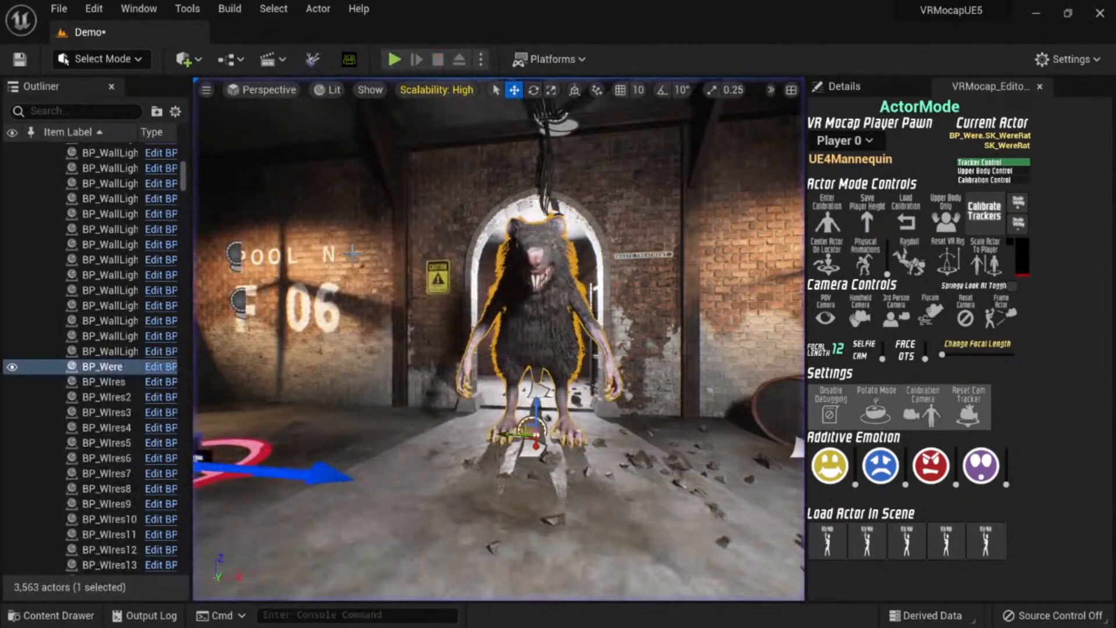
# Step: Disable Is Mocap Target on the MocapActor_Component of BP_Were
pyautogui.press('s')
pyautogui.moveTo(583, 484); pyautogui.dragTo(469, 459, button='right')
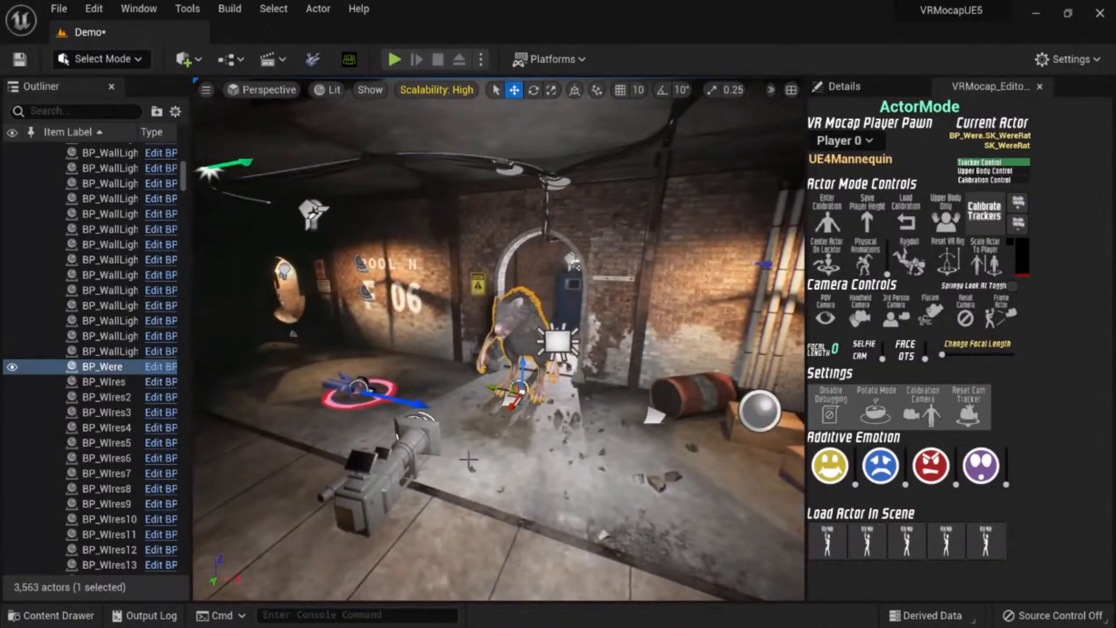
pyautogui.click(870, 88)
pyautogui.click(894, 191)
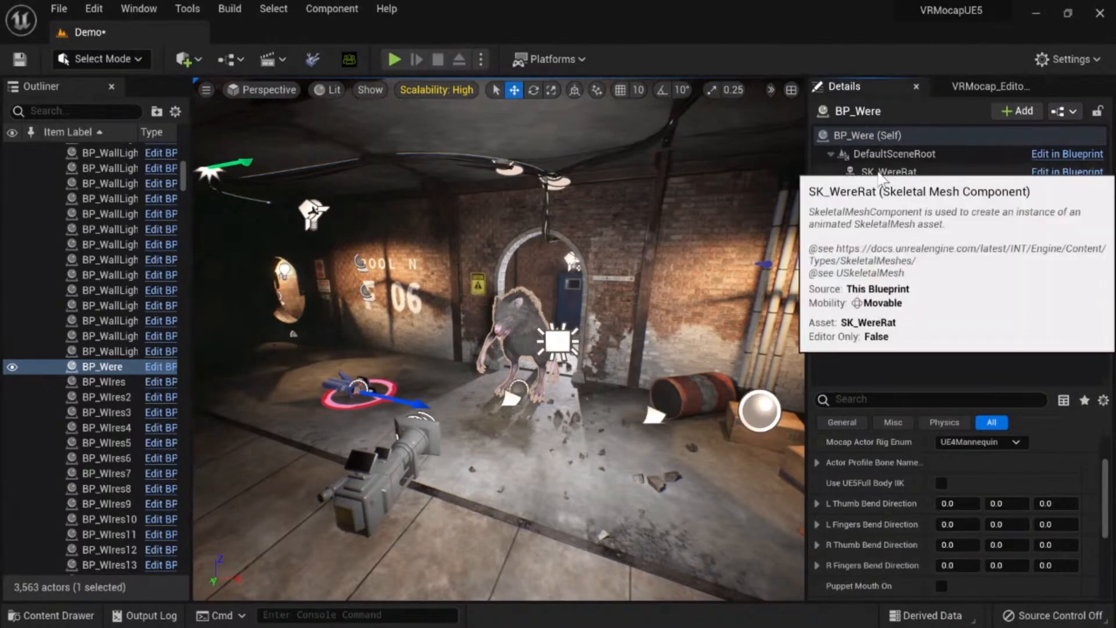
pyautogui.click(891, 173)
pyautogui.click(896, 190)
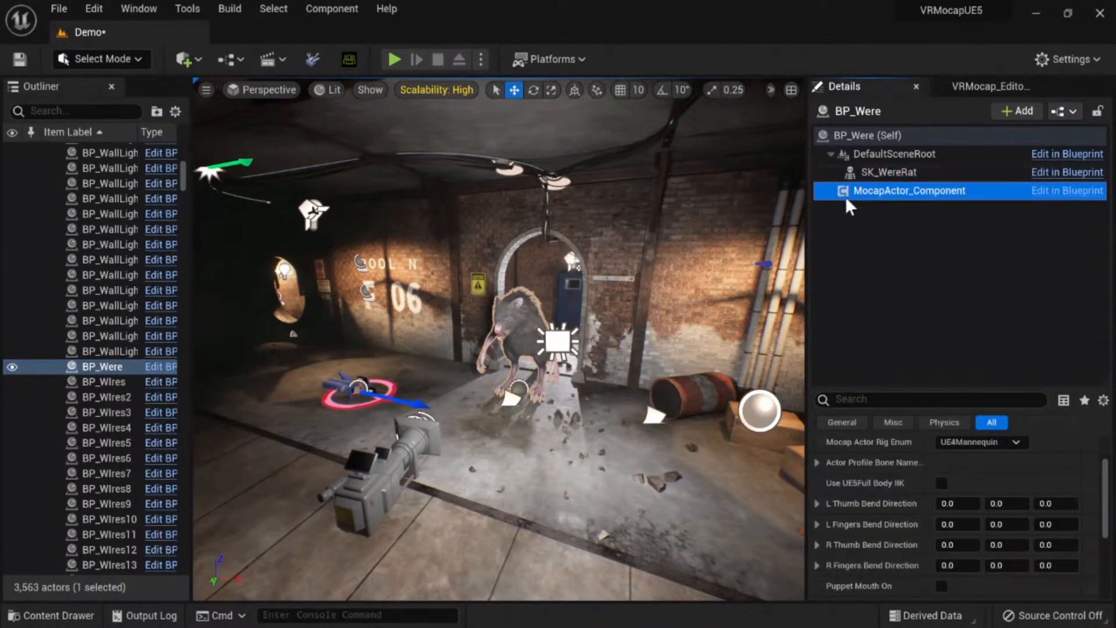
pyautogui.scroll(2, 905, 483)
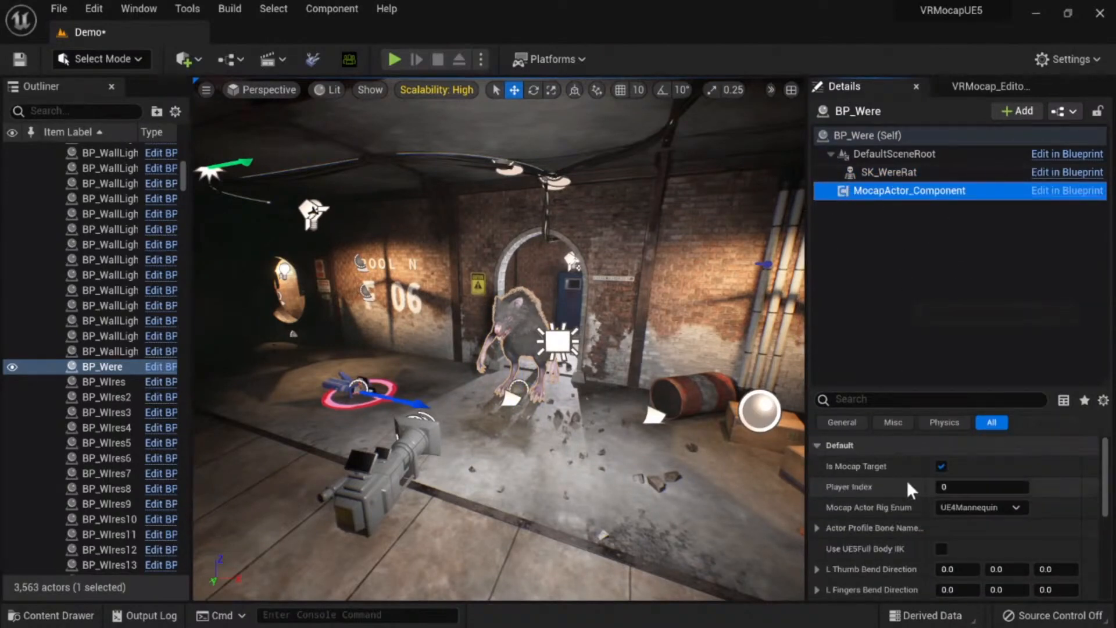
pyautogui.click(941, 467)
# Step: Place the BP_BoyBoyA blueprint from the Characters/BroBoyA folder on the floor in front of the were-rat
pyautogui.moveTo(482, 365); pyautogui.dragTo(497, 332, button='right')
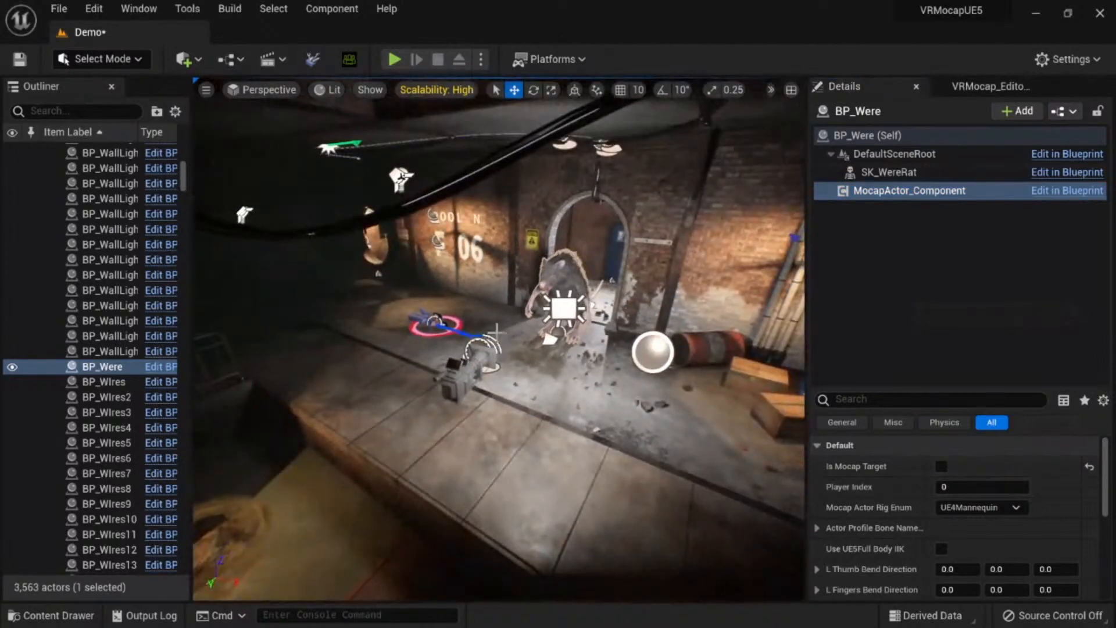
pyautogui.hotkey('ctrl', 'space')
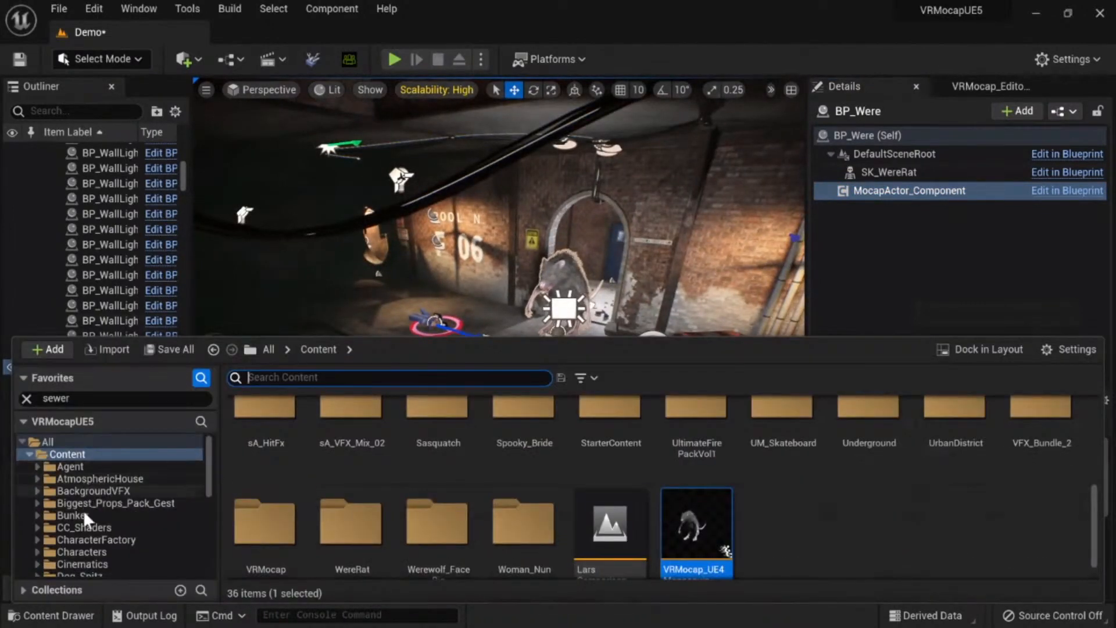
pyautogui.click(85, 530)
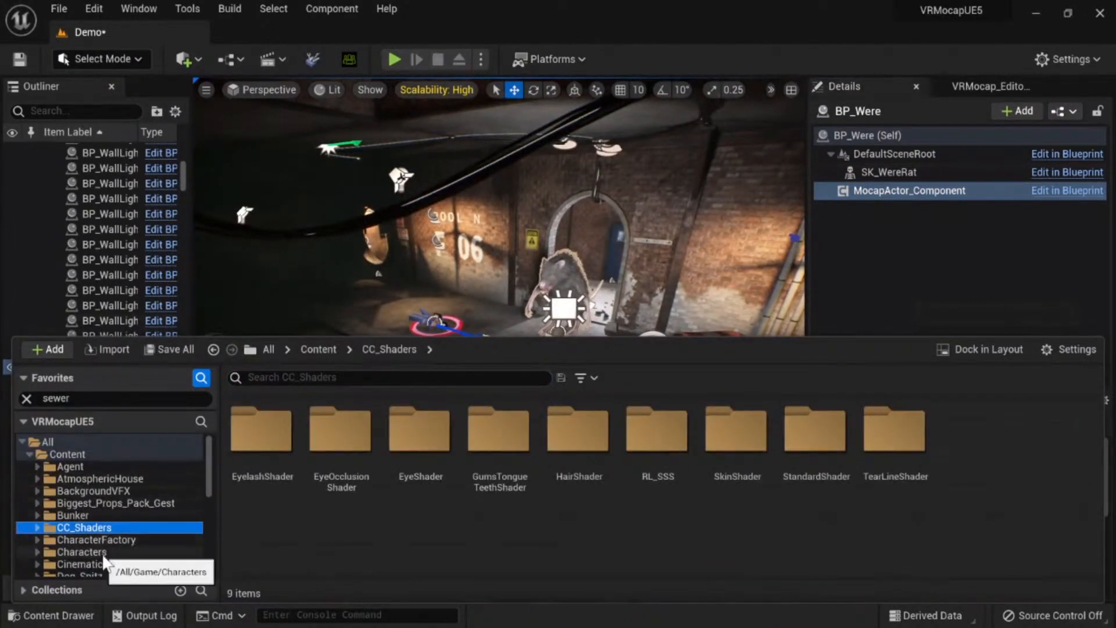
pyautogui.click(104, 553)
pyautogui.doubleClick(242, 444)
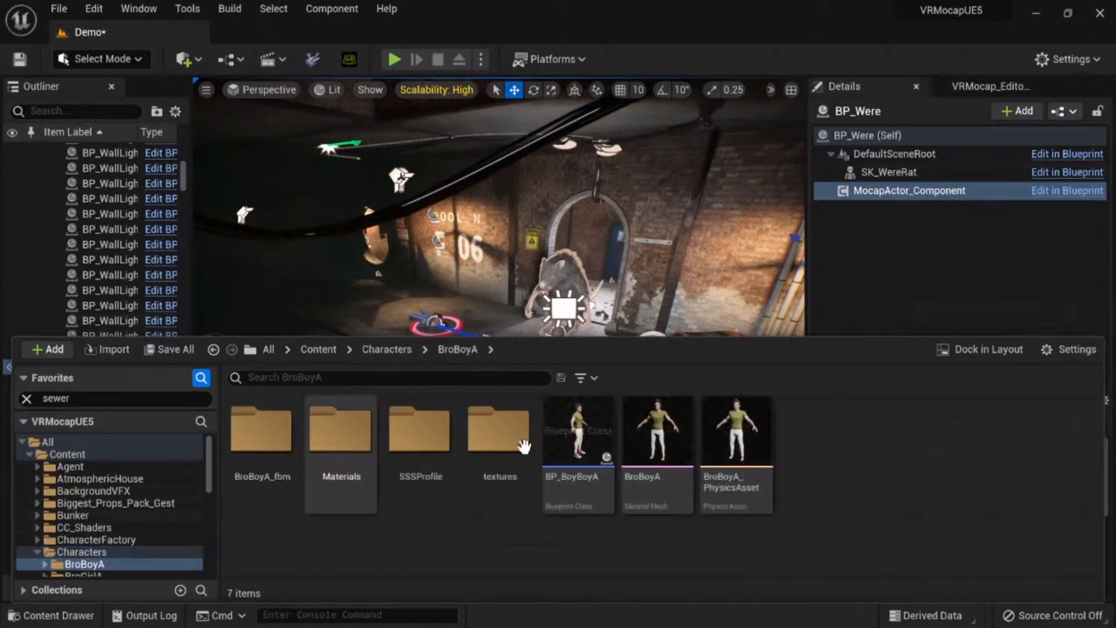
pyautogui.moveTo(577, 435); pyautogui.dragTo(489, 395)
# Step: Rotate BP_BoyBoyA about 98° around the Z axis so it faces away from the archway
pyautogui.press('e')
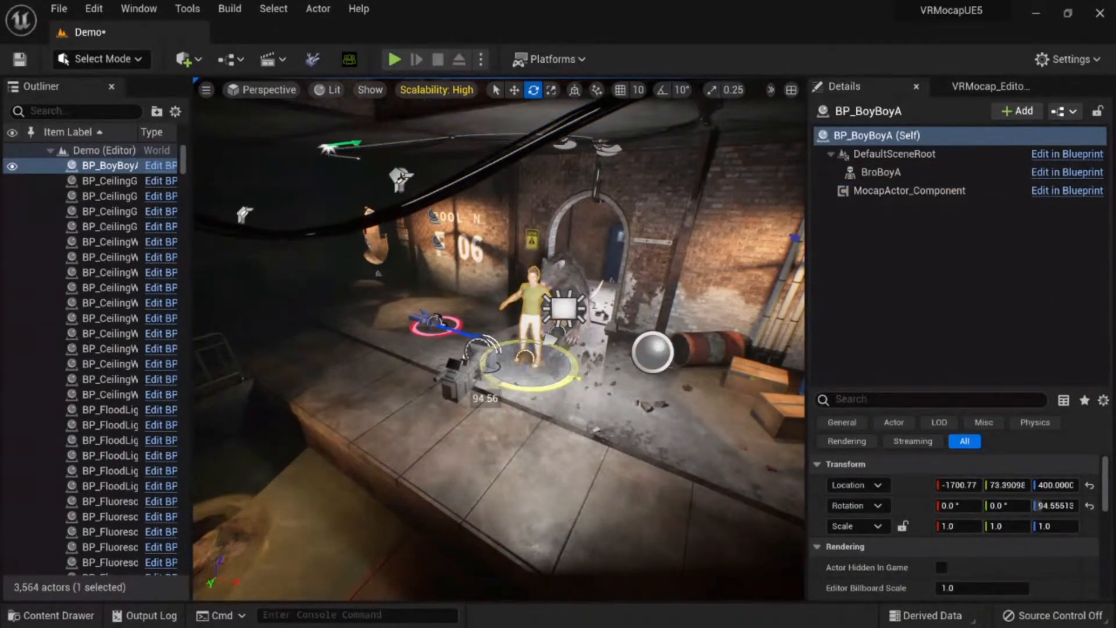
pyautogui.press('w')
pyautogui.moveTo(488, 383); pyautogui.dragTo(518, 378, button='right')
pyautogui.press('s')
pyautogui.moveTo(585, 382)
pyautogui.mouseDown(button='right')
pyautogui.moveTo(581, 442)
pyautogui.moveTo(585, 382)
pyautogui.mouseUp(button='right')
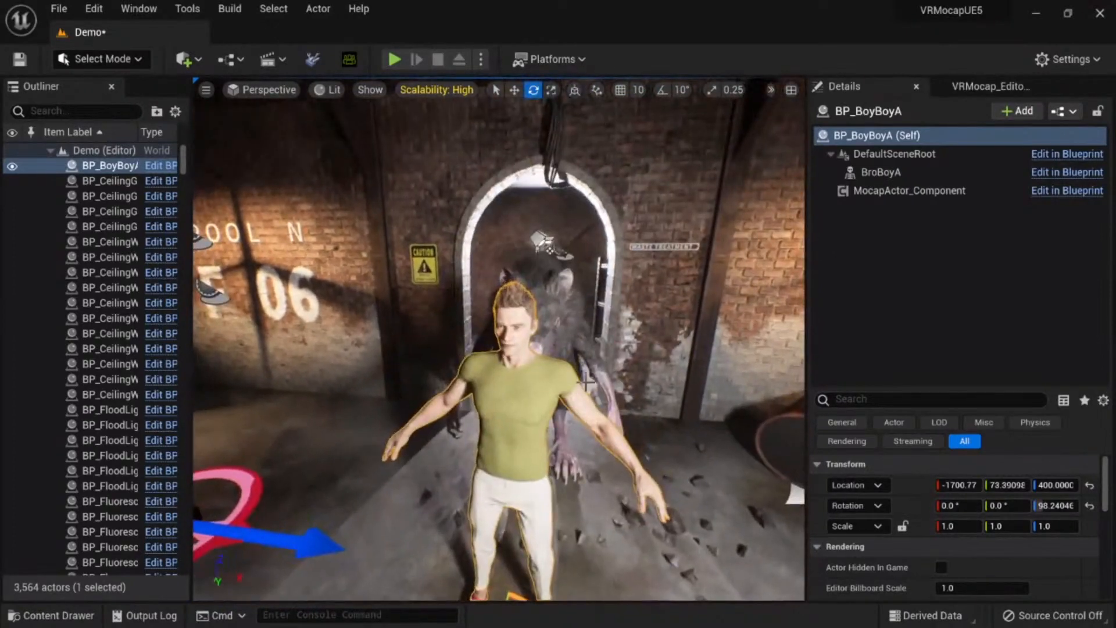
# Step: Examine the Anim Class of BP_BoyBoyA's BroBoyA mesh and the available animation blueprints in the VRMocap/AnimBPs folder
pyautogui.click(887, 172)
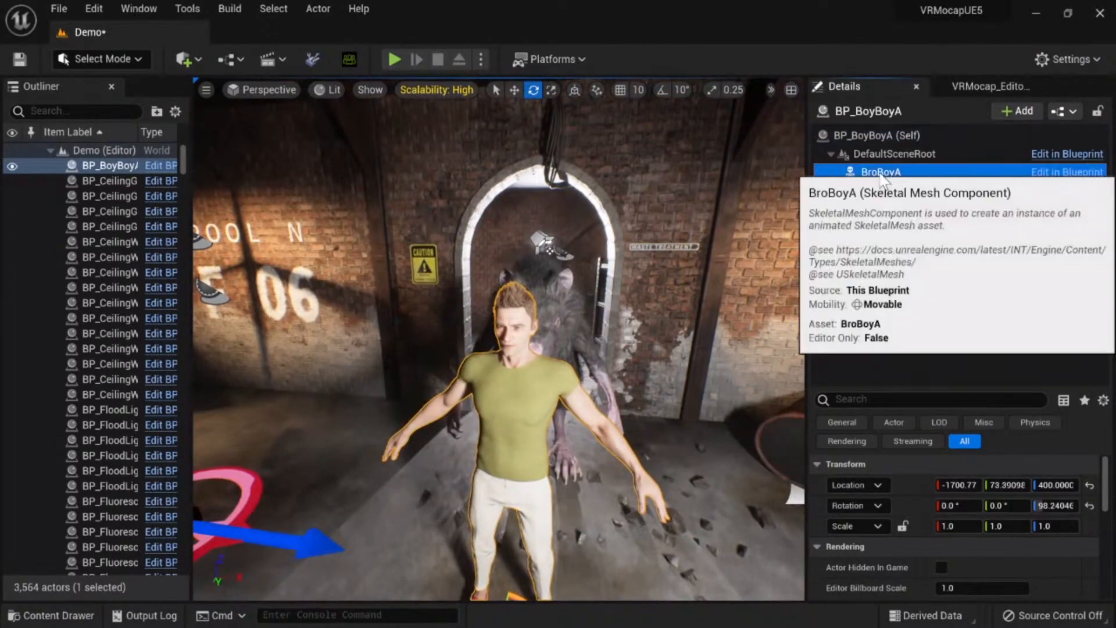
pyautogui.scroll(-2, 902, 558)
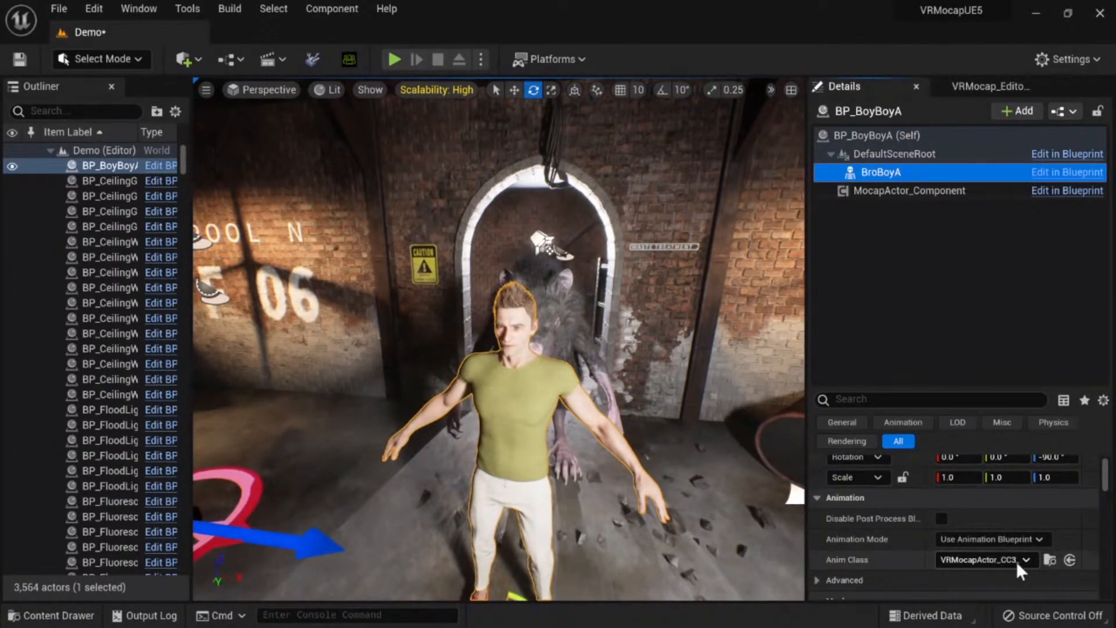
pyautogui.hotkey('ctrl', 'b')
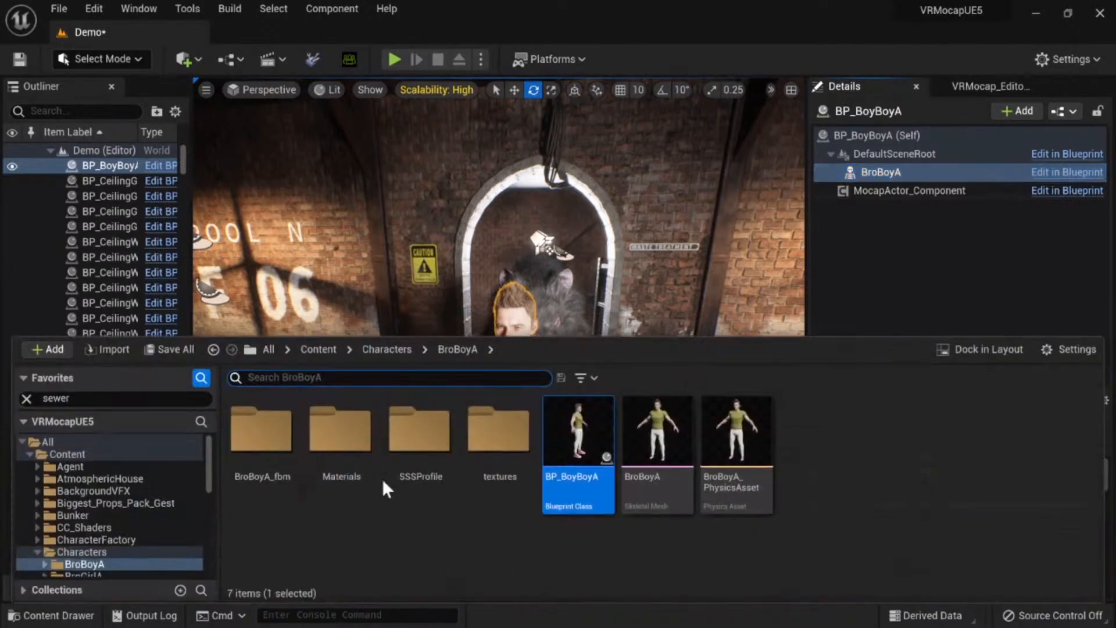
pyautogui.scroll(-10, 114, 546)
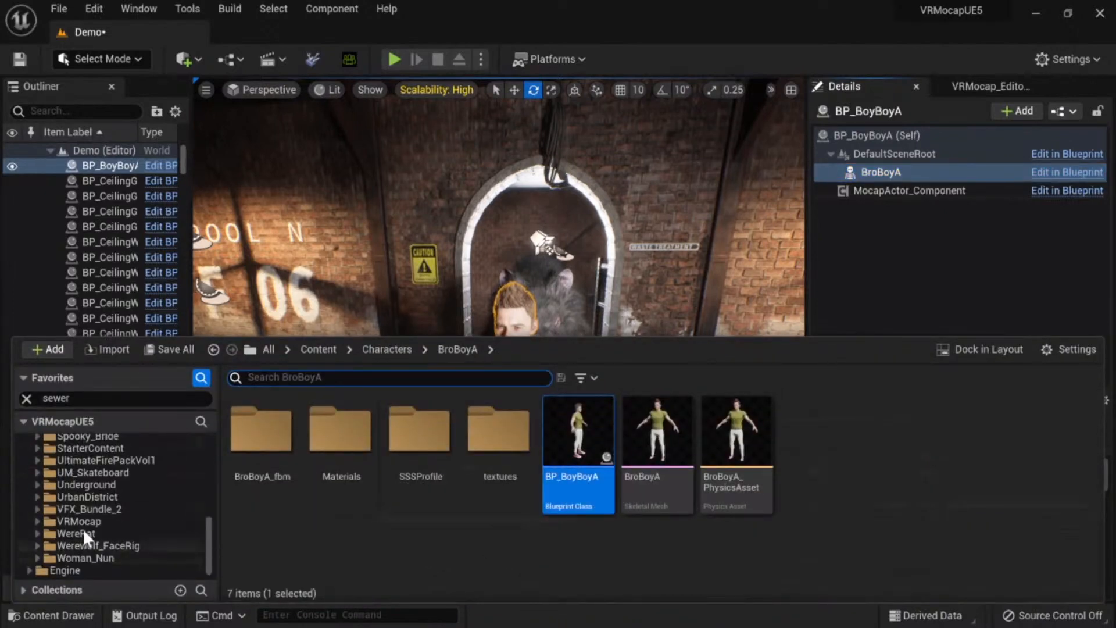
pyautogui.click(77, 511)
pyautogui.click(76, 521)
pyautogui.doubleClick(258, 430)
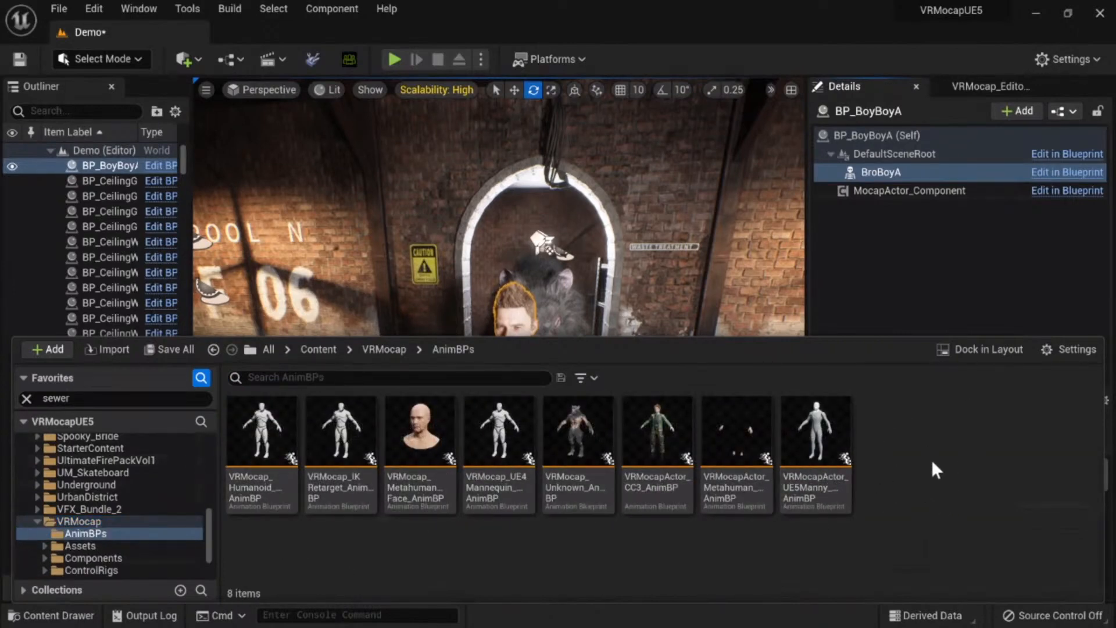
pyautogui.click(918, 287)
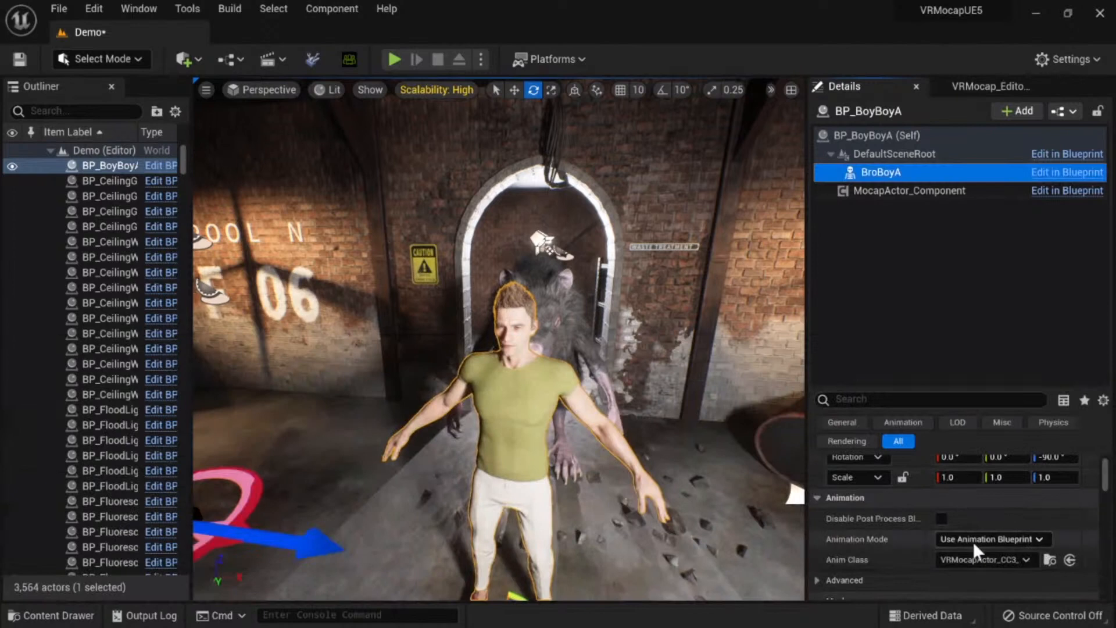
# Step: Enable Is Mocap Target on the MocapActor_Component of BP_BoyBoyA
pyautogui.click(874, 192)
pyautogui.scroll(2, 860, 494)
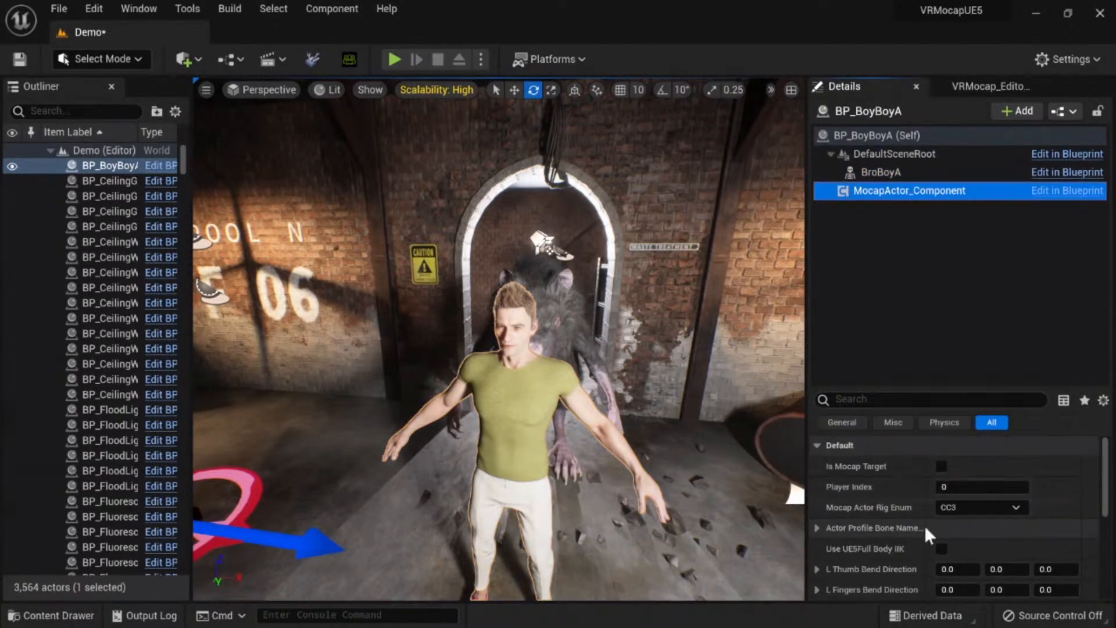
pyautogui.click(942, 465)
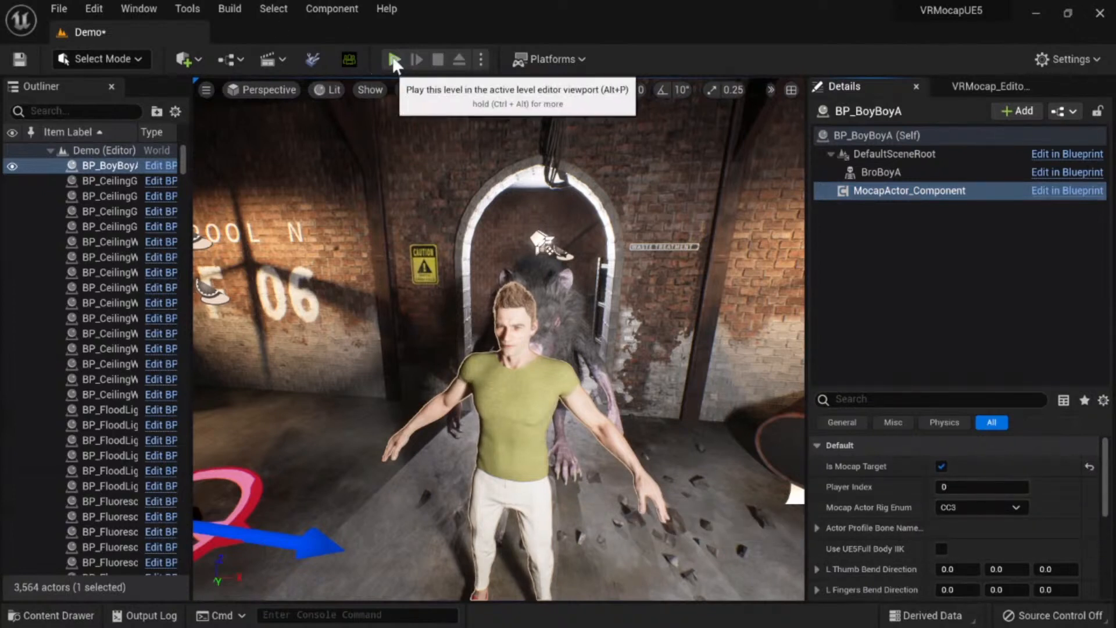
# Step: Play the Demo level to test BP_BoyBoyA as the mocap target, and end the session
pyautogui.hotkey('alt', 'p')
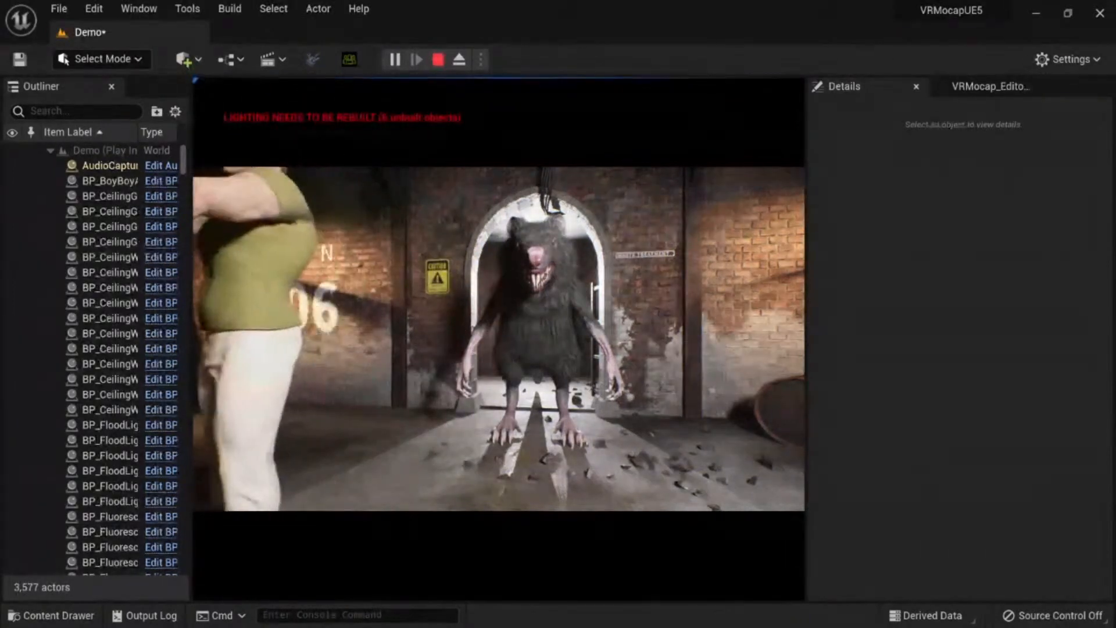
pyautogui.hotkey('shift', 'F1')
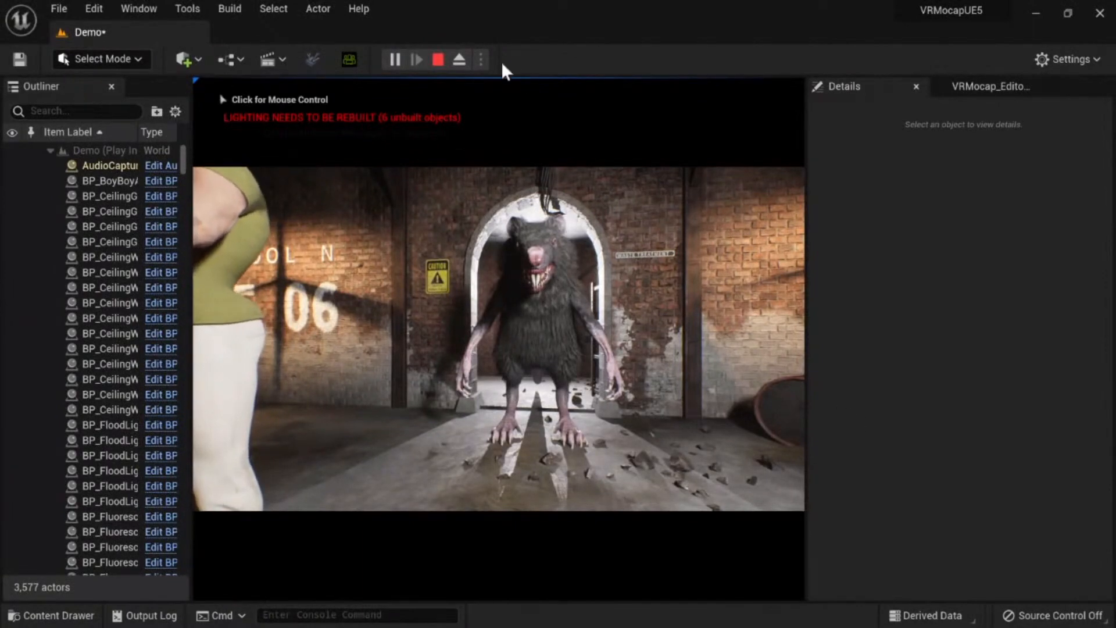
pyautogui.click(438, 59)
# Step: Place the VRMocap_SceneLocator_BP blueprint from the VRMocap folder on the floor at BP_BoyBoyA's feet
pyautogui.press('s')
pyautogui.moveTo(524, 316)
pyautogui.mouseDown(button='right')
pyautogui.moveTo(527, 349)
pyautogui.moveTo(526, 316)
pyautogui.mouseUp(button='right')
pyautogui.hotkey('ctrl', 'space')
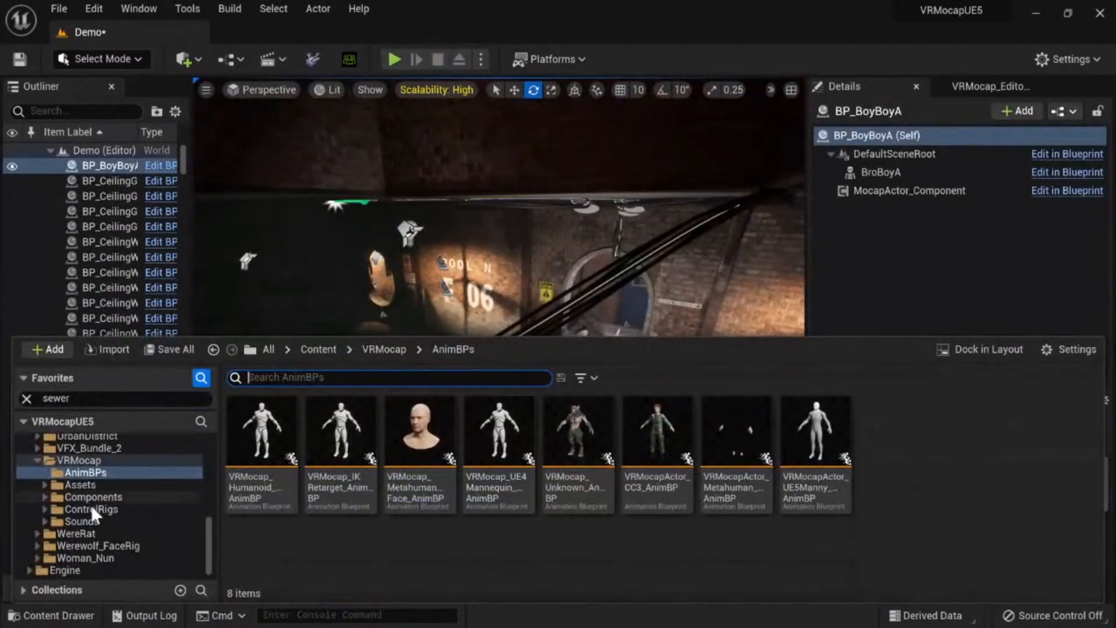
pyautogui.click(79, 460)
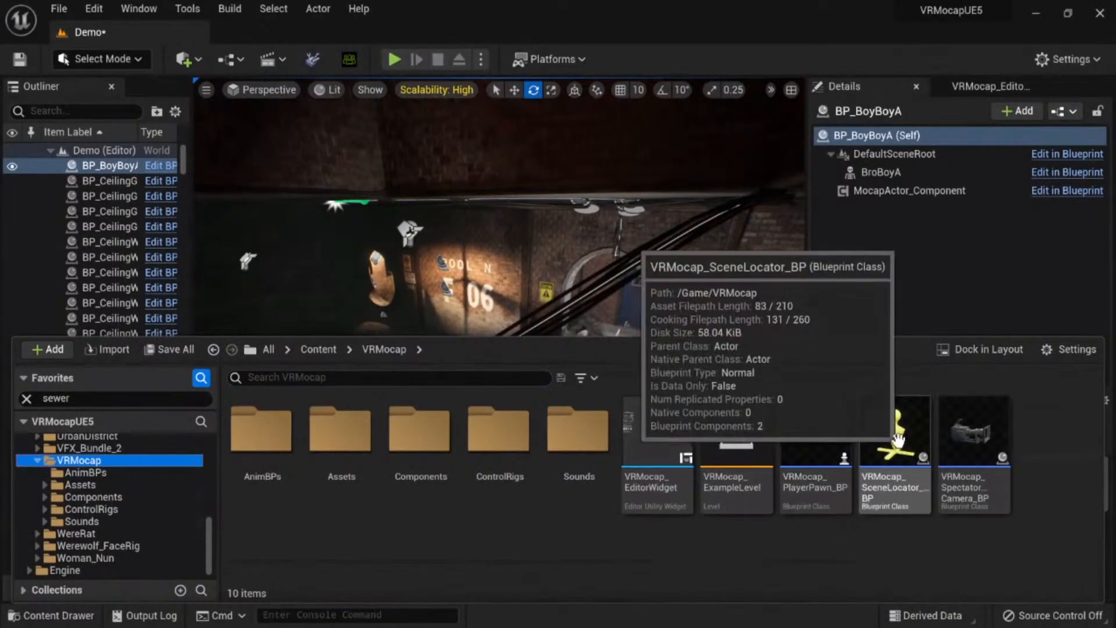
pyautogui.moveTo(875, 430); pyautogui.dragTo(519, 323)
pyautogui.moveTo(558, 437); pyautogui.dragTo(558, 438)
pyautogui.press('w')
pyautogui.moveTo(493, 463)
pyautogui.mouseDown(button='right')
pyautogui.moveTo(504, 479)
pyautogui.moveTo(493, 463)
pyautogui.mouseUp(button='right')
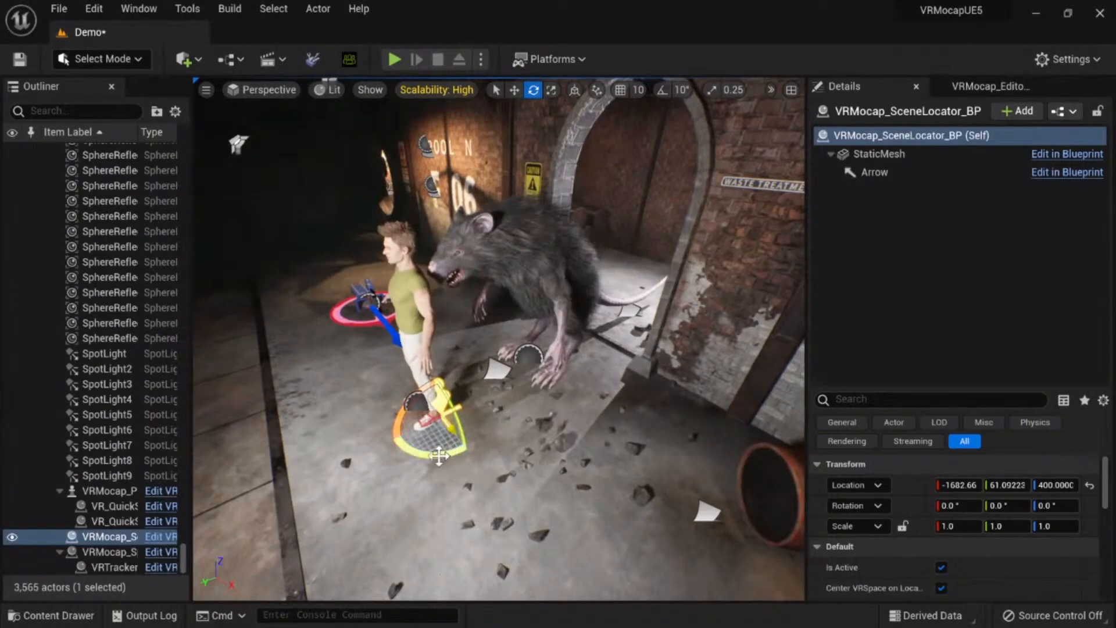
# Step: Rotate the scene locator to about 90° around the Z axis and move it between BP_BoyBoyA and the were-rat
pyautogui.moveTo(439, 457); pyautogui.dragTo(383, 457)
pyautogui.moveTo(471, 453); pyautogui.dragTo(483, 461)
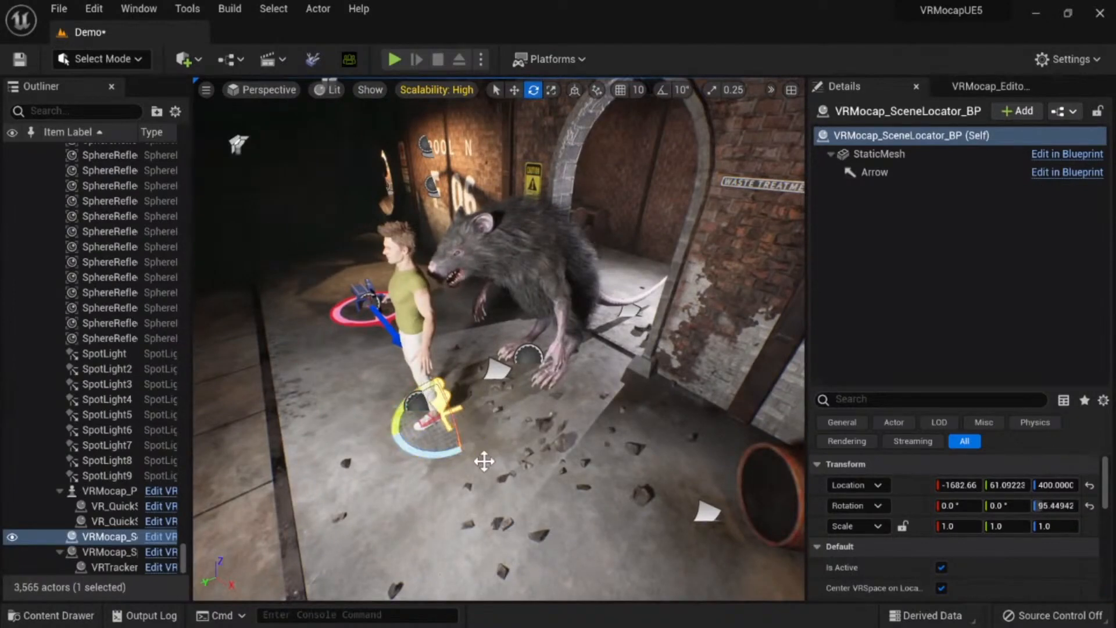
pyautogui.press('w')
pyautogui.press('a')
pyautogui.moveTo(429, 420); pyautogui.dragTo(547, 429, button='right')
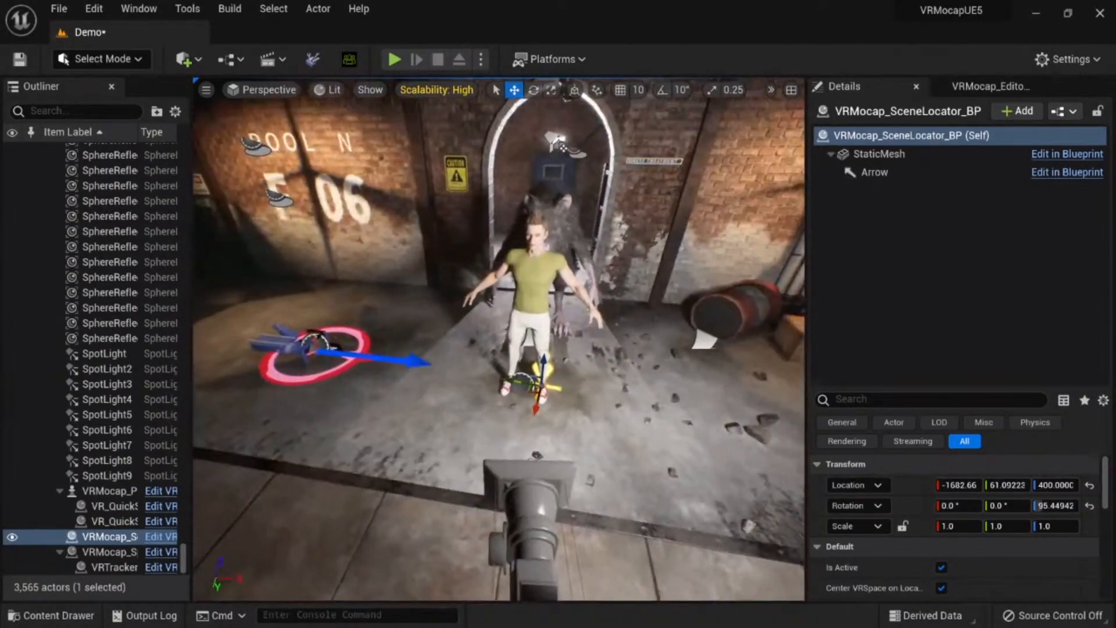
pyautogui.press('e')
pyautogui.moveTo(524, 360)
pyautogui.mouseDown()
pyautogui.moveTo(522, 347)
pyautogui.moveTo(558, 379)
pyautogui.moveTo(521, 360)
pyautogui.mouseUp()
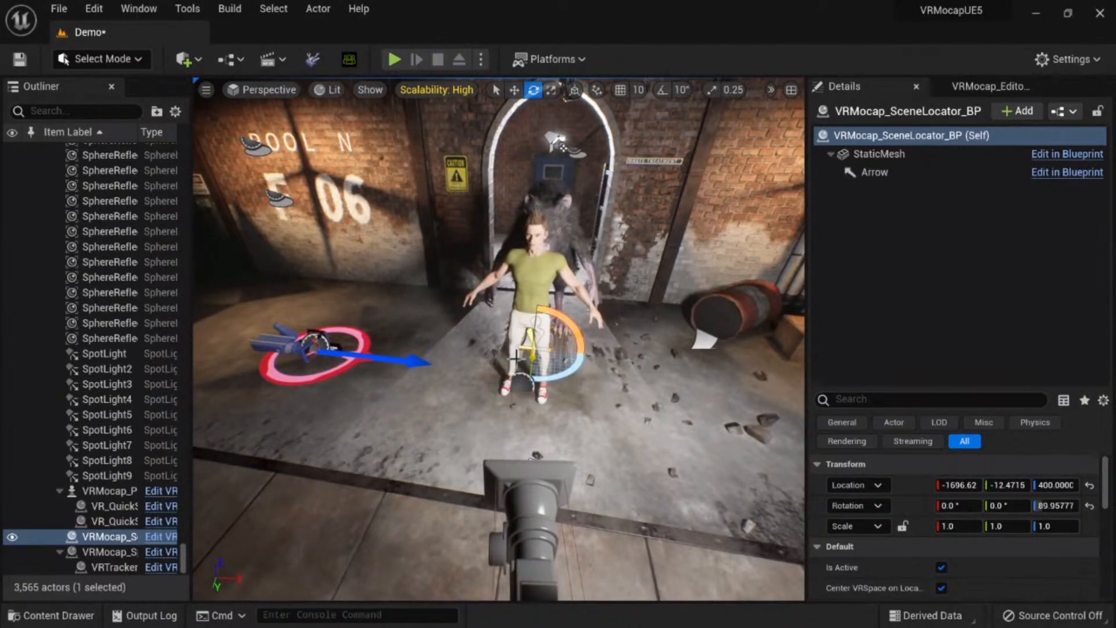
pyautogui.keyDown('alt'); pyautogui.moveTo(593, 381); pyautogui.dragTo(424, 383); pyautogui.keyUp('alt')
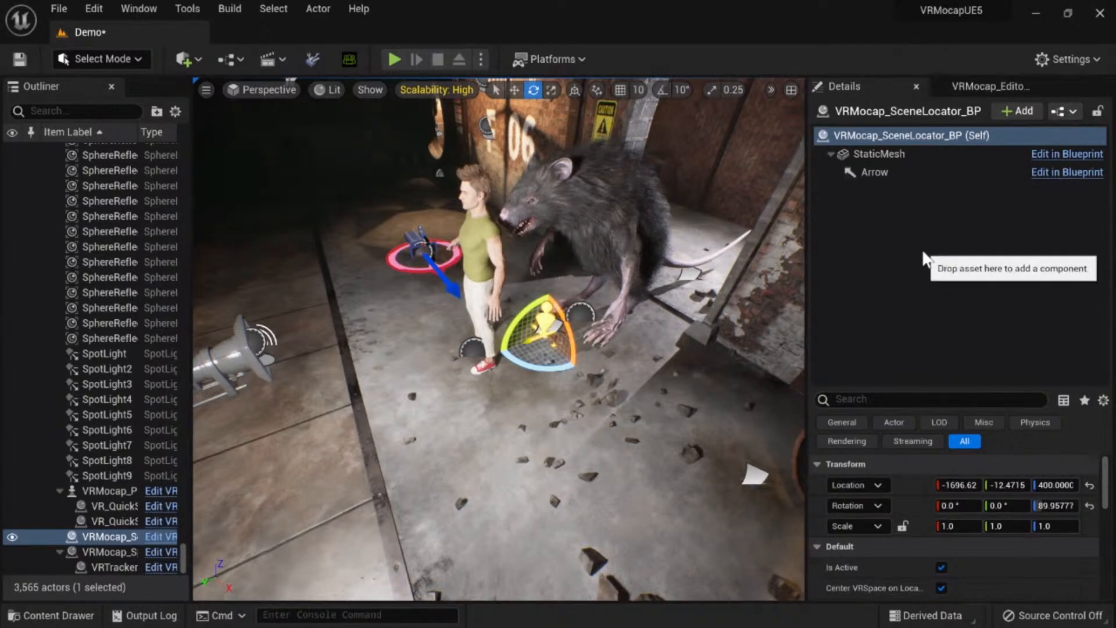
# Step: Play the Demo level and turn on Potato Mode in the VRMocap editor widget
pyautogui.scroll(-5, 556, 323)
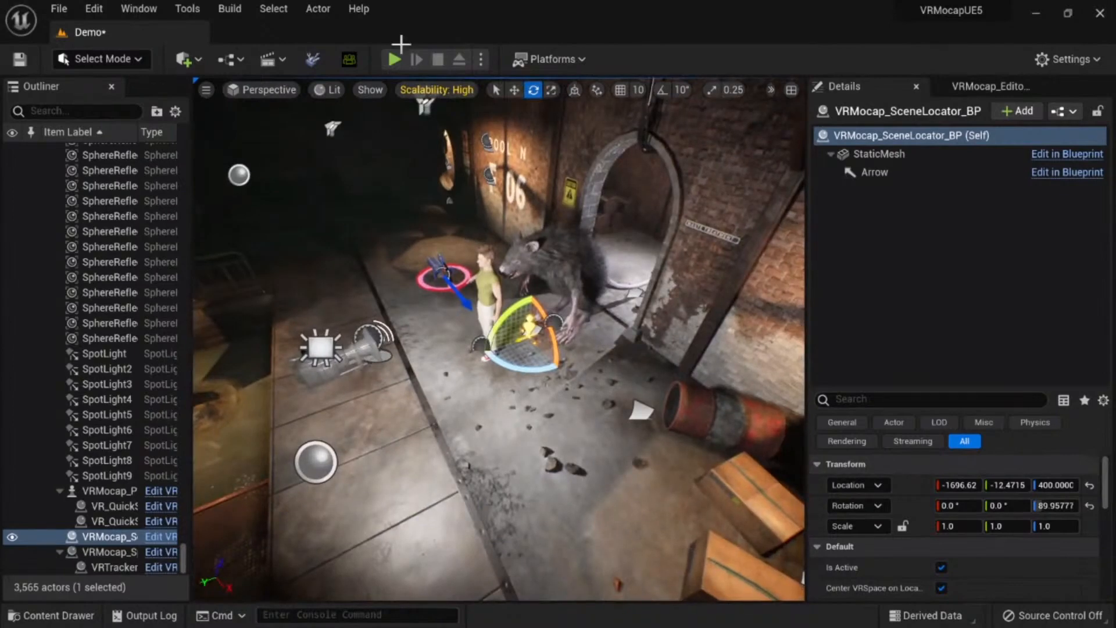
pyautogui.hotkey('alt', 'p')
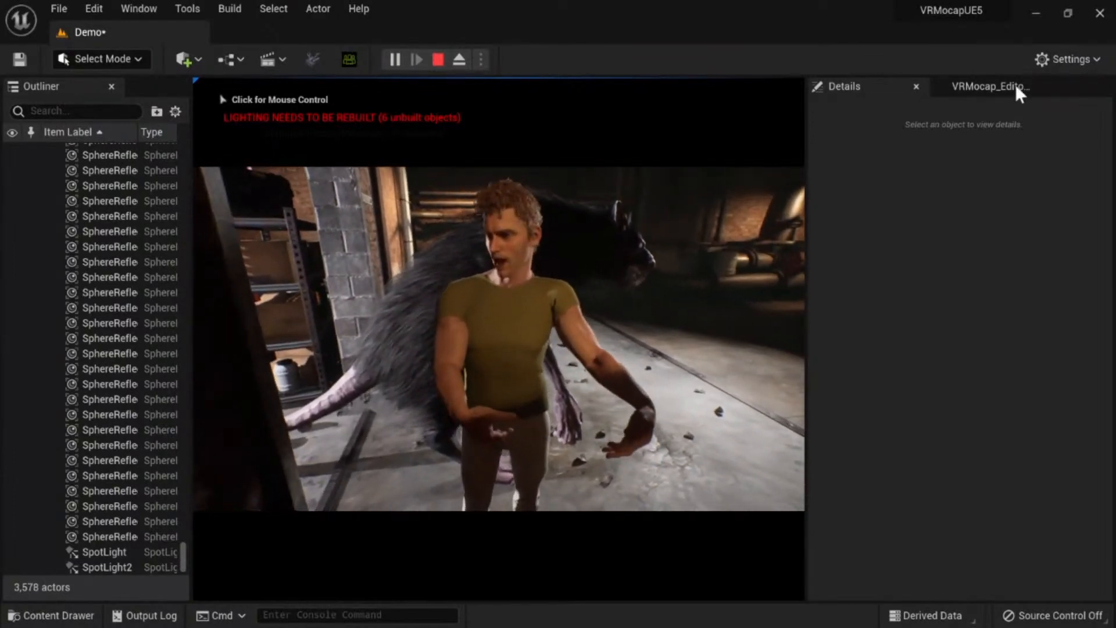
pyautogui.click(1015, 86)
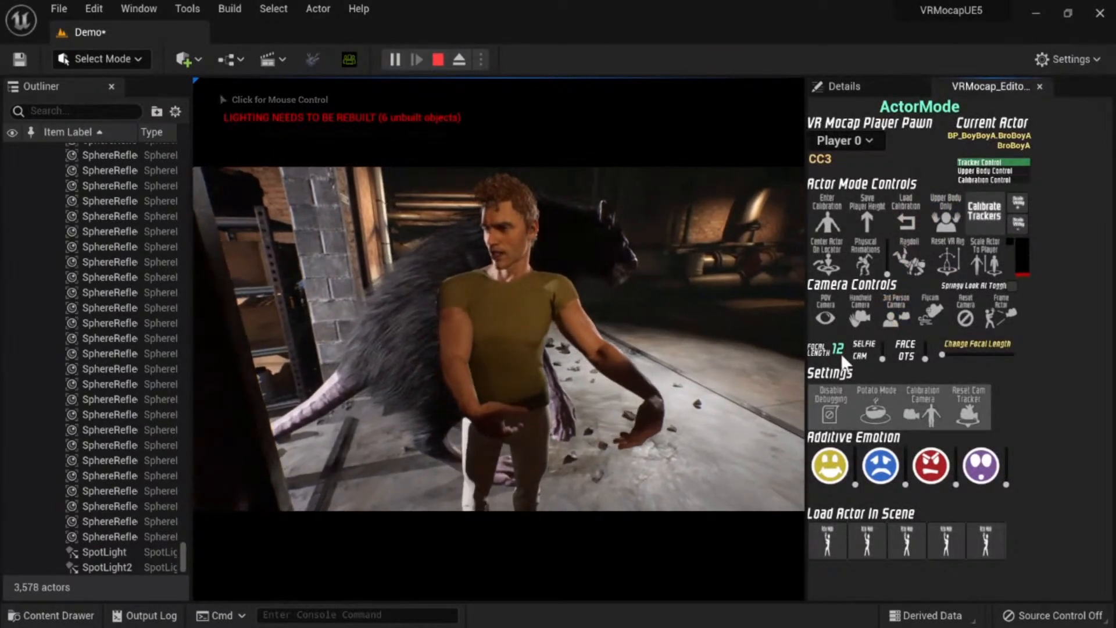
pyautogui.click(878, 400)
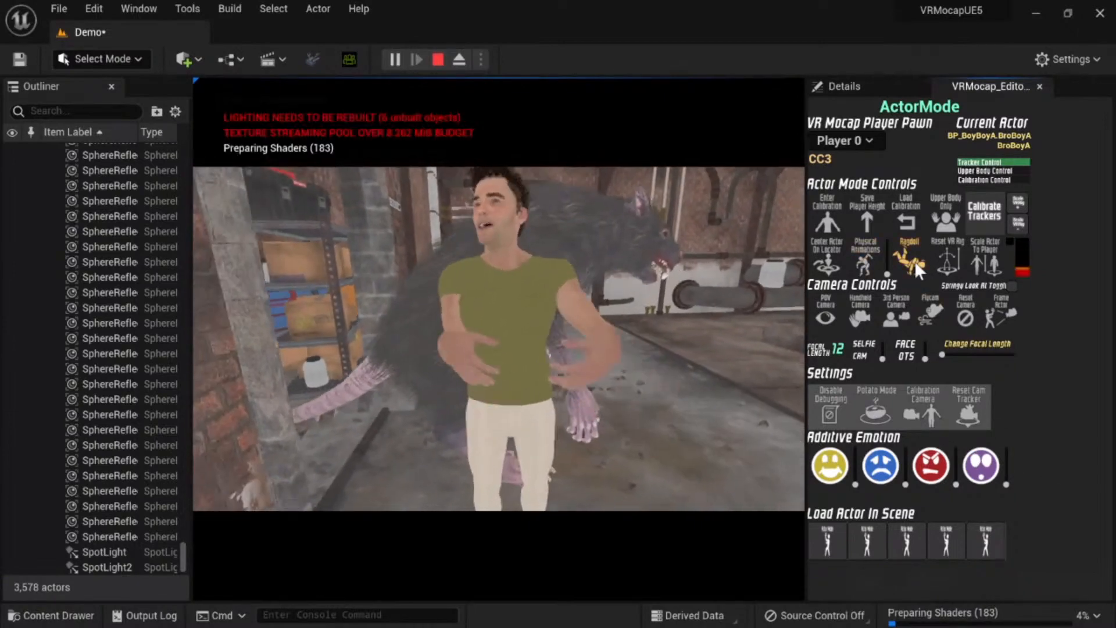
# Step: Toggle Ragdoll on and off for BP_BoyBoyA and try the Physical Animations control
pyautogui.click(916, 262)
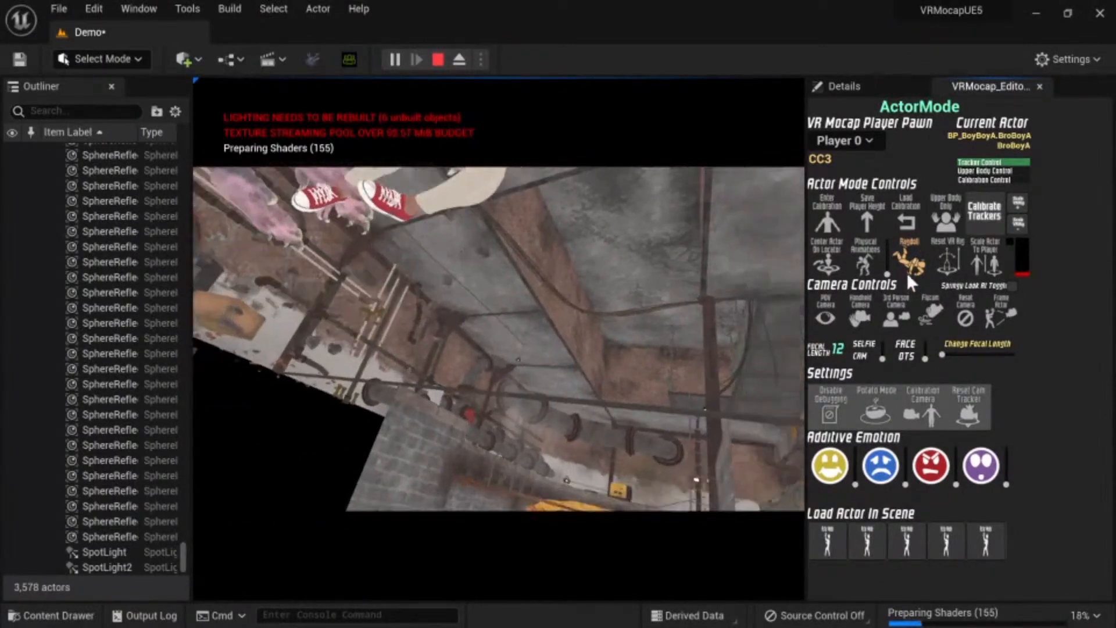
pyautogui.click(909, 253)
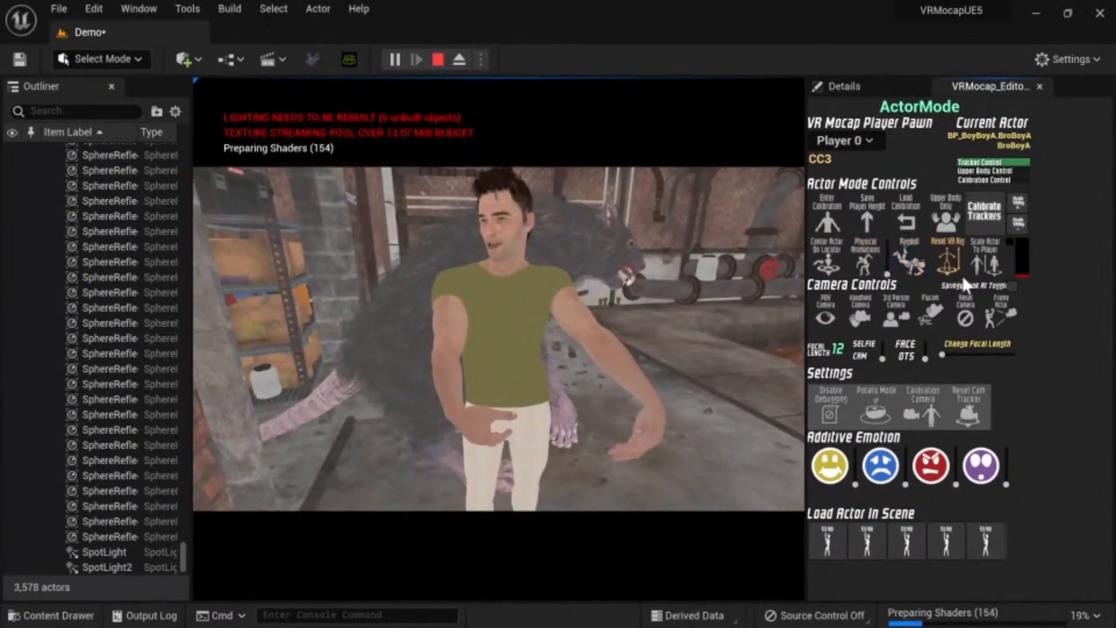
pyautogui.click(861, 256)
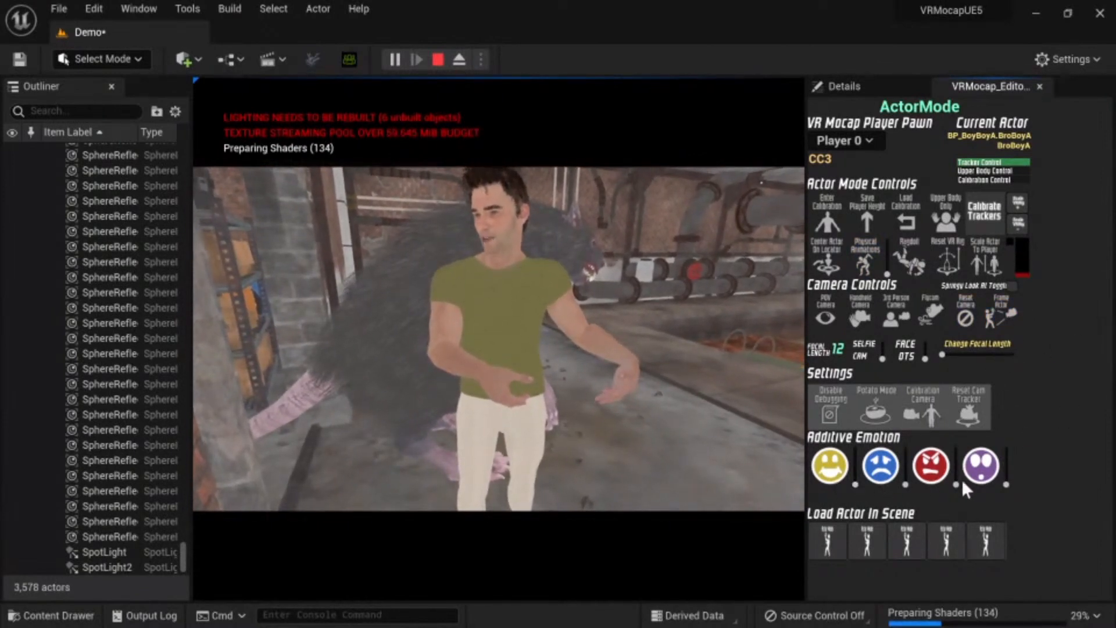
# Step: Try the angry additive emotion and camera focal length sliders, and frame the actor in the camera
pyautogui.moveTo(957, 487)
pyautogui.mouseDown()
pyautogui.moveTo(972, 425)
pyautogui.moveTo(954, 484)
pyautogui.mouseUp()
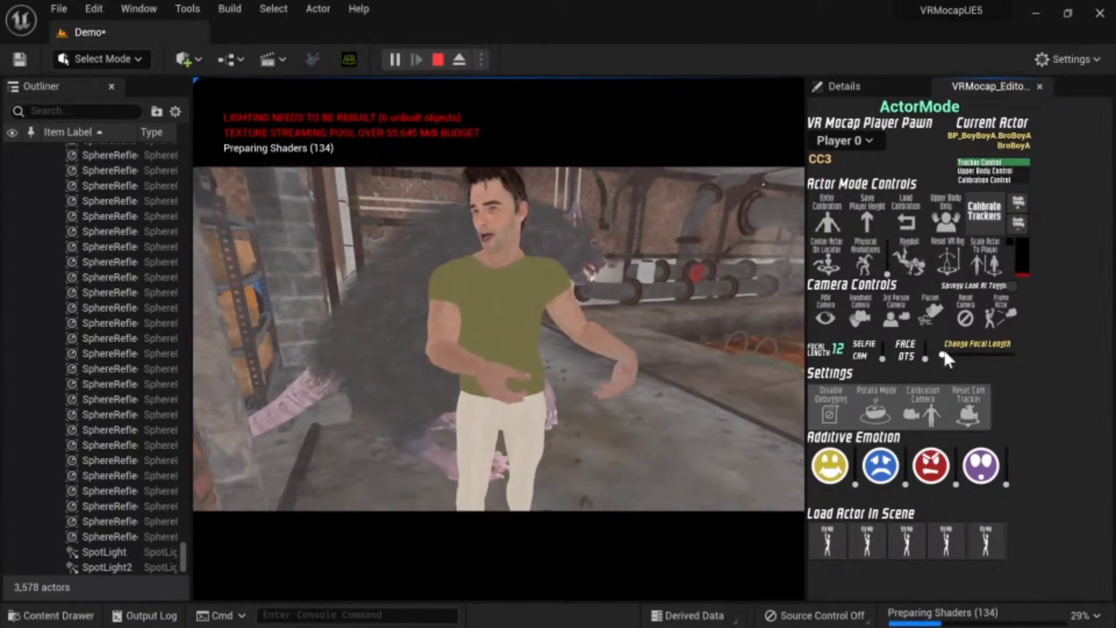
pyautogui.moveTo(943, 356)
pyautogui.mouseDown()
pyautogui.moveTo(961, 358)
pyautogui.moveTo(934, 355)
pyautogui.moveTo(946, 353)
pyautogui.mouseUp()
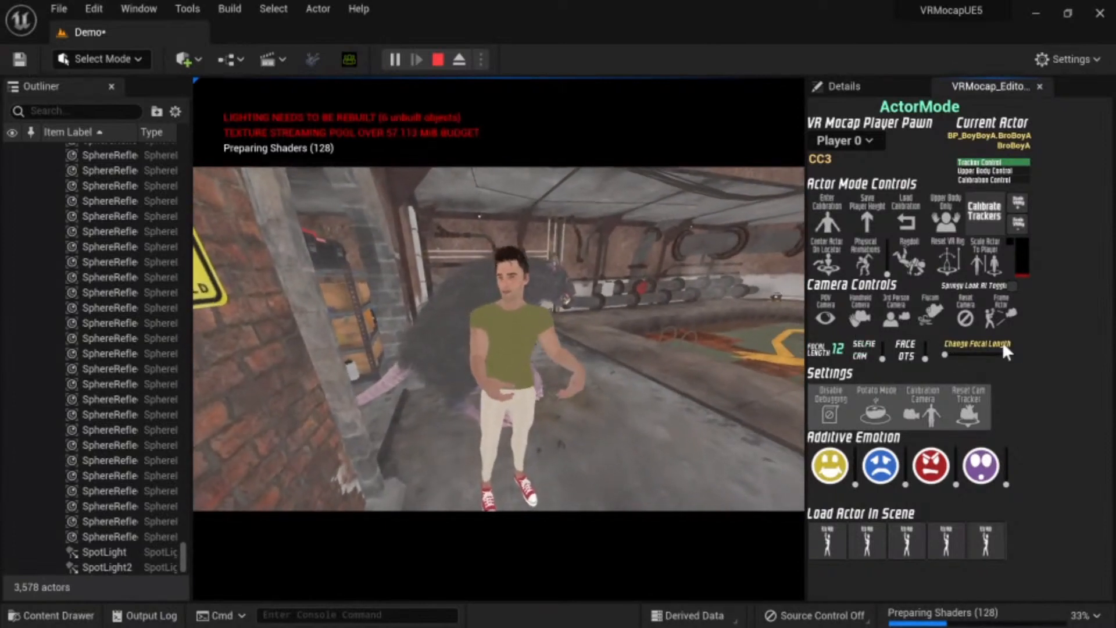
pyautogui.click(1011, 317)
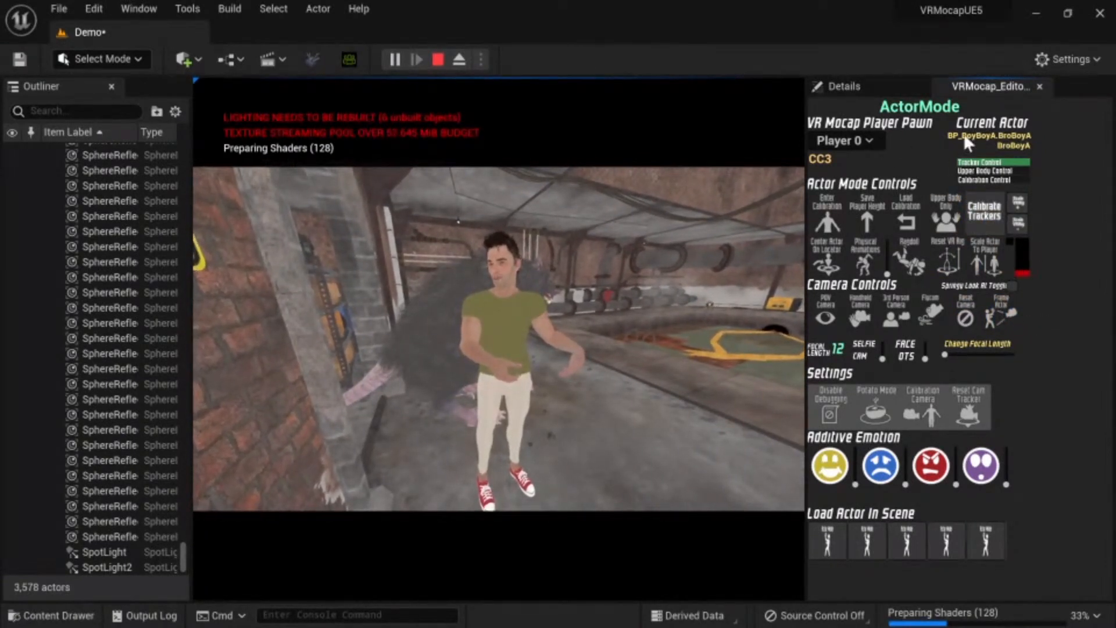
# Step: Switch the mocap player pawn to Player 1 and back to Player 0, and end the play session
pyautogui.click(868, 142)
pyautogui.click(863, 179)
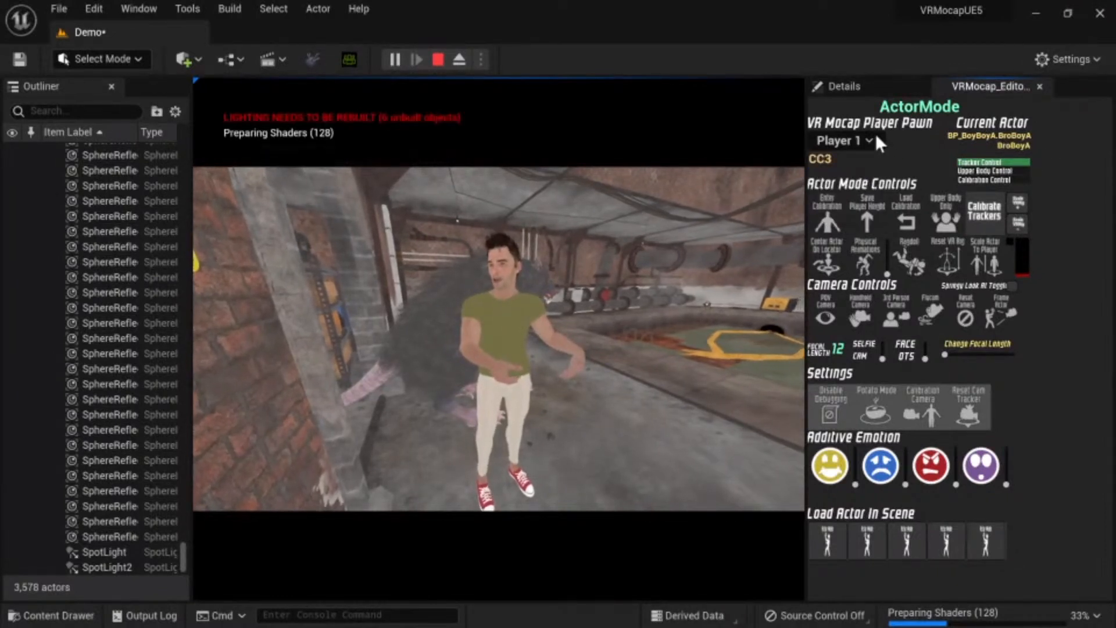
pyautogui.click(863, 144)
pyautogui.click(849, 158)
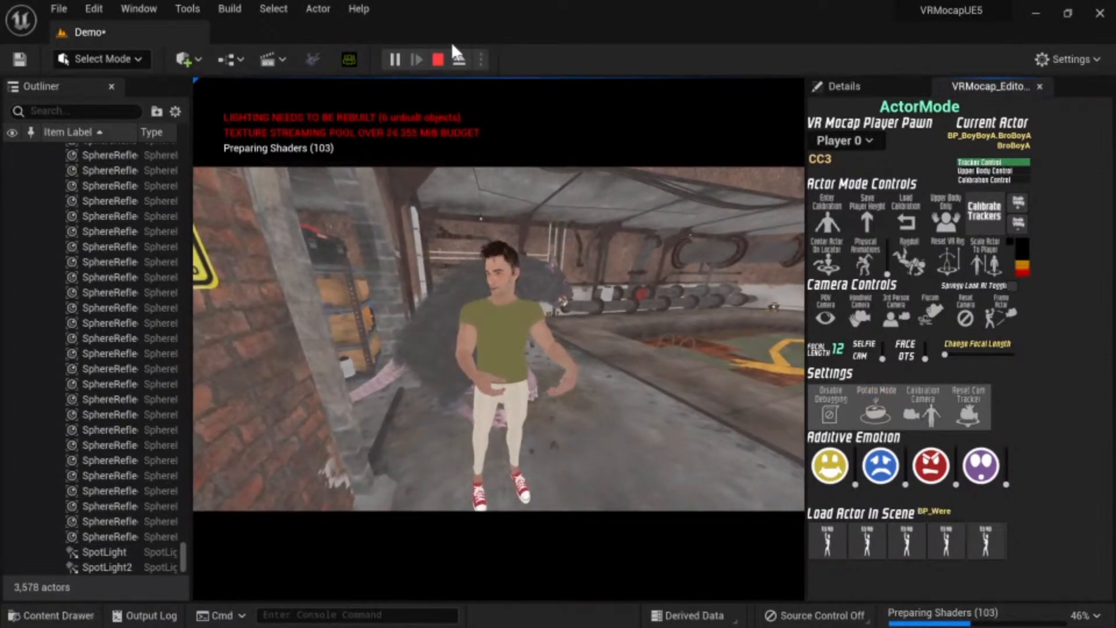
pyautogui.click(438, 60)
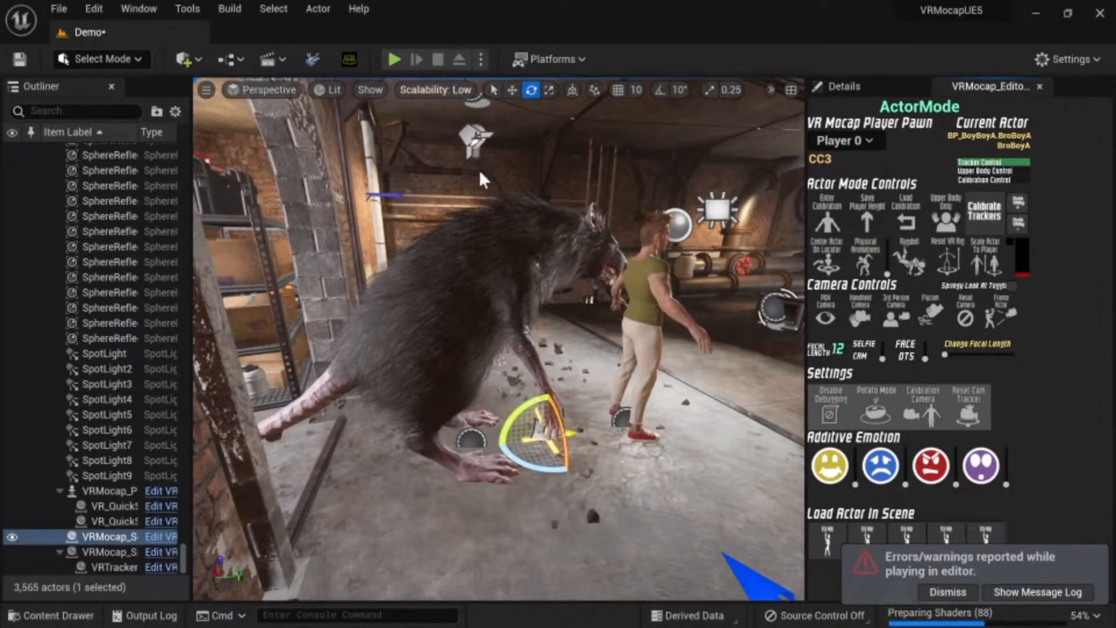
# Step: Open the Meshes folder of Biggest_Props_Pack_Gest in the project content
pyautogui.moveTo(695, 387); pyautogui.dragTo(523, 385, button='right')
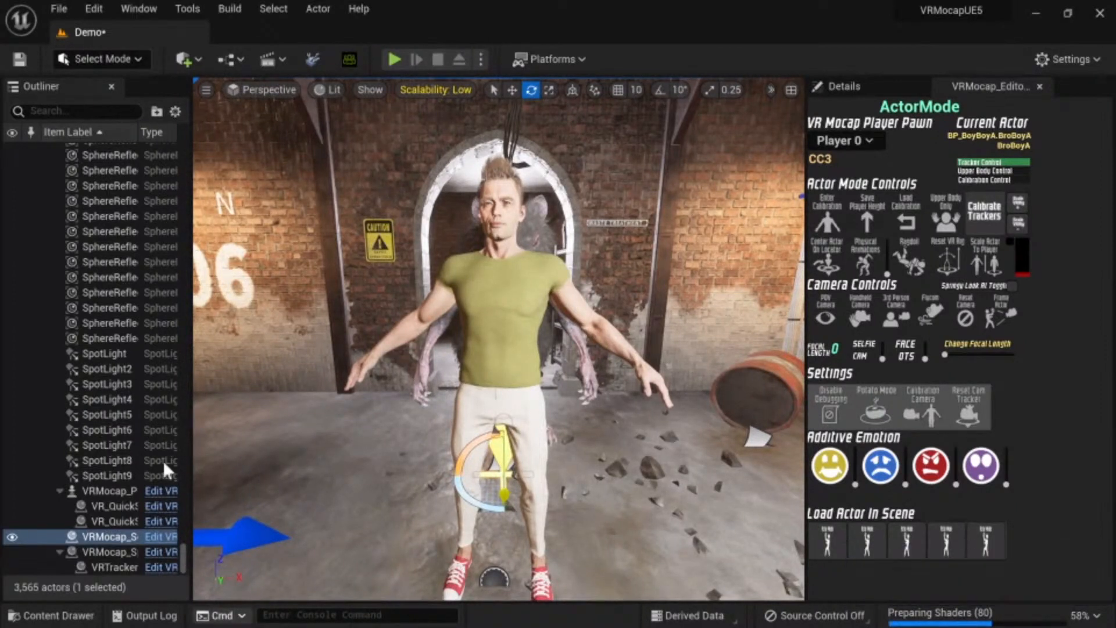
pyautogui.hotkey('ctrl', 'space')
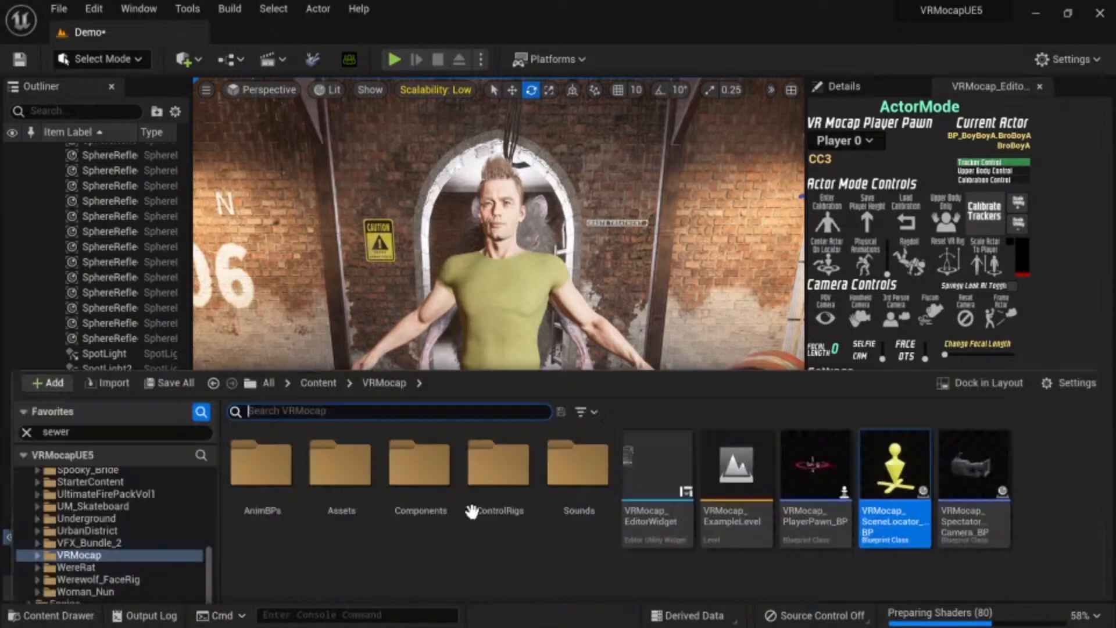
pyautogui.scroll(-5, 119, 526)
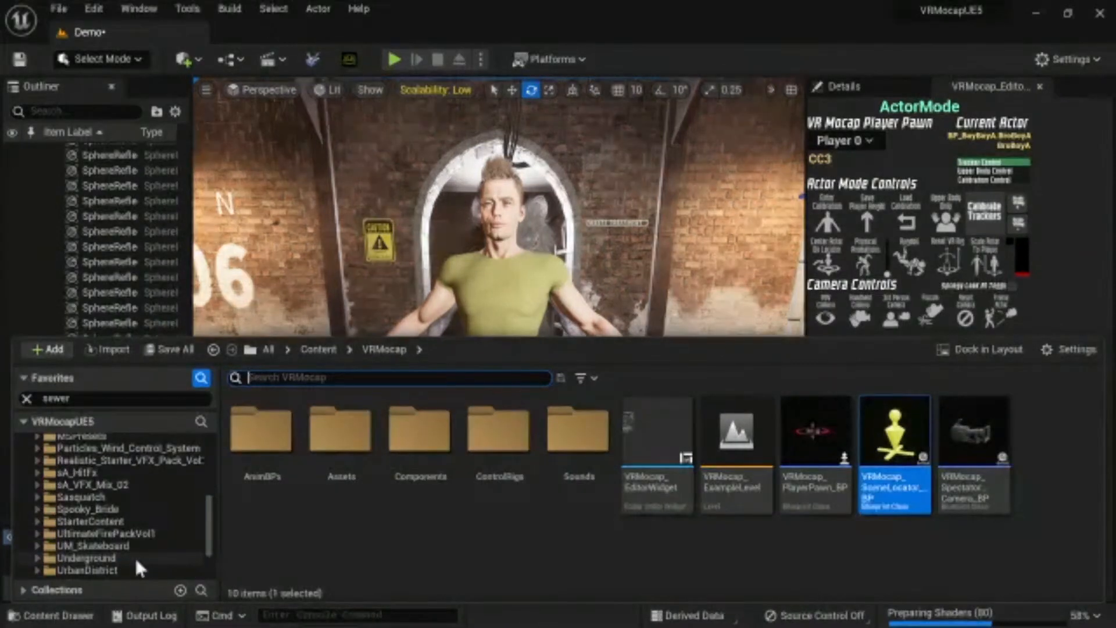
pyautogui.scroll(5, 134, 556)
pyautogui.scroll(4, 135, 558)
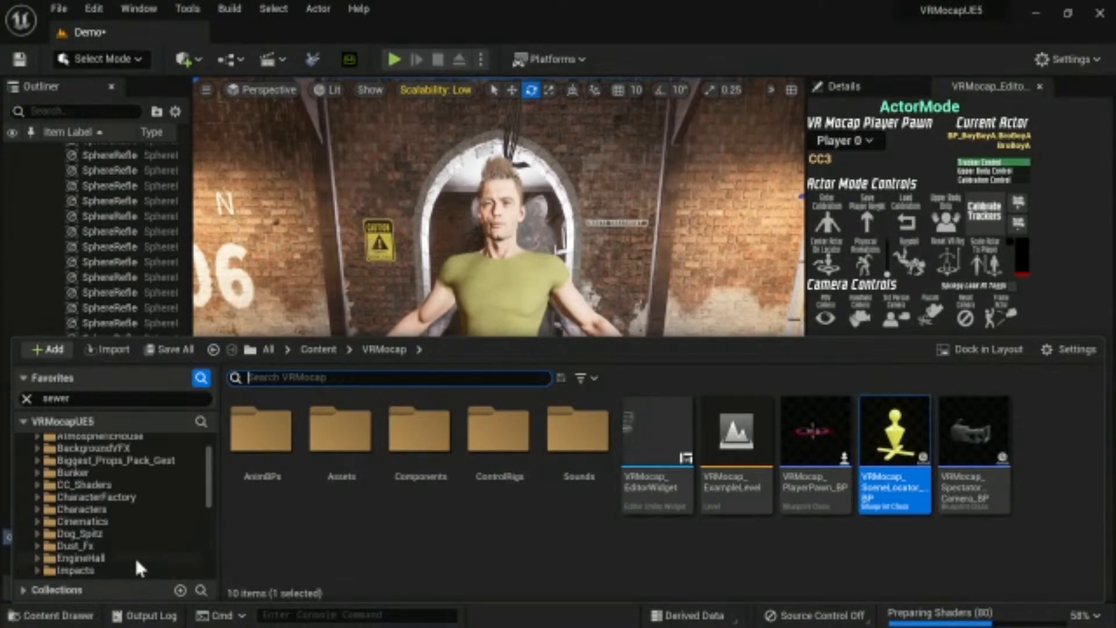
pyautogui.click(117, 516)
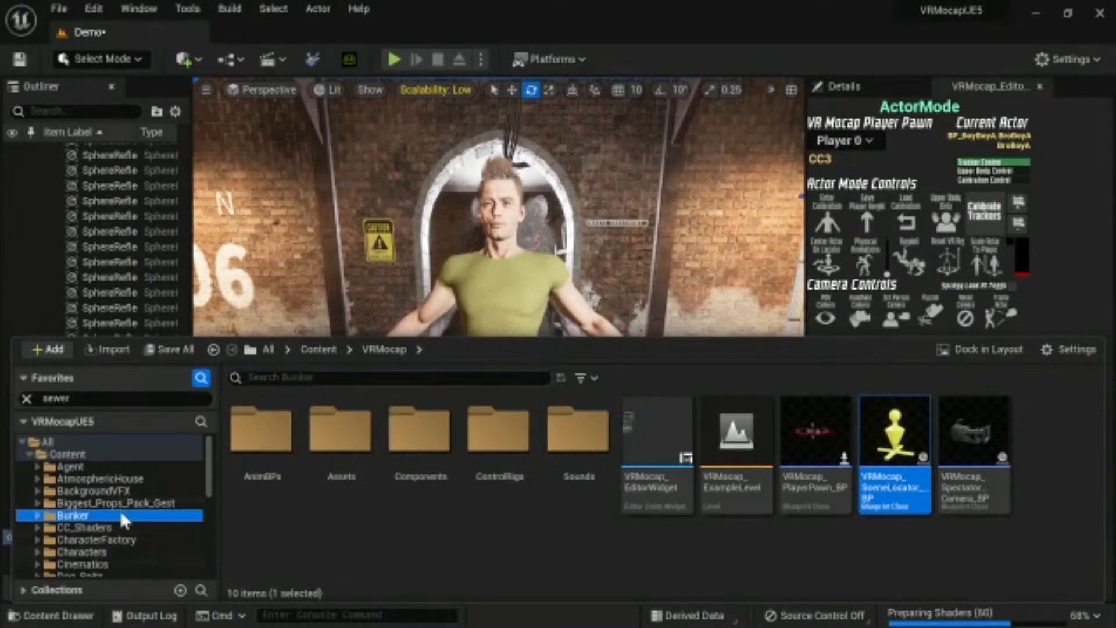
pyautogui.click(117, 503)
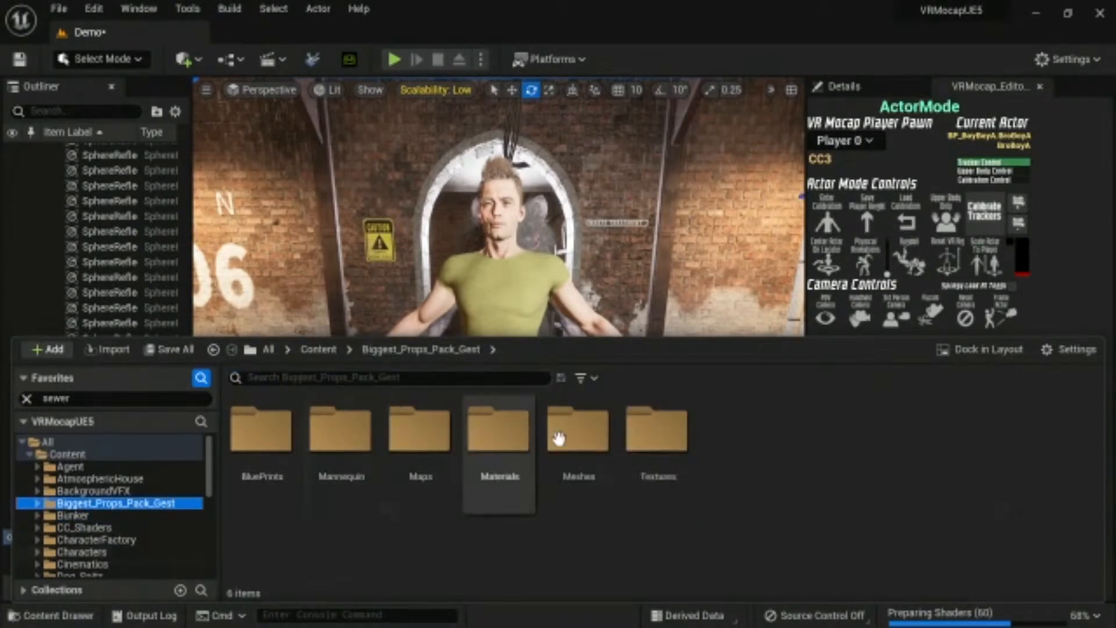
pyautogui.doubleClick(576, 432)
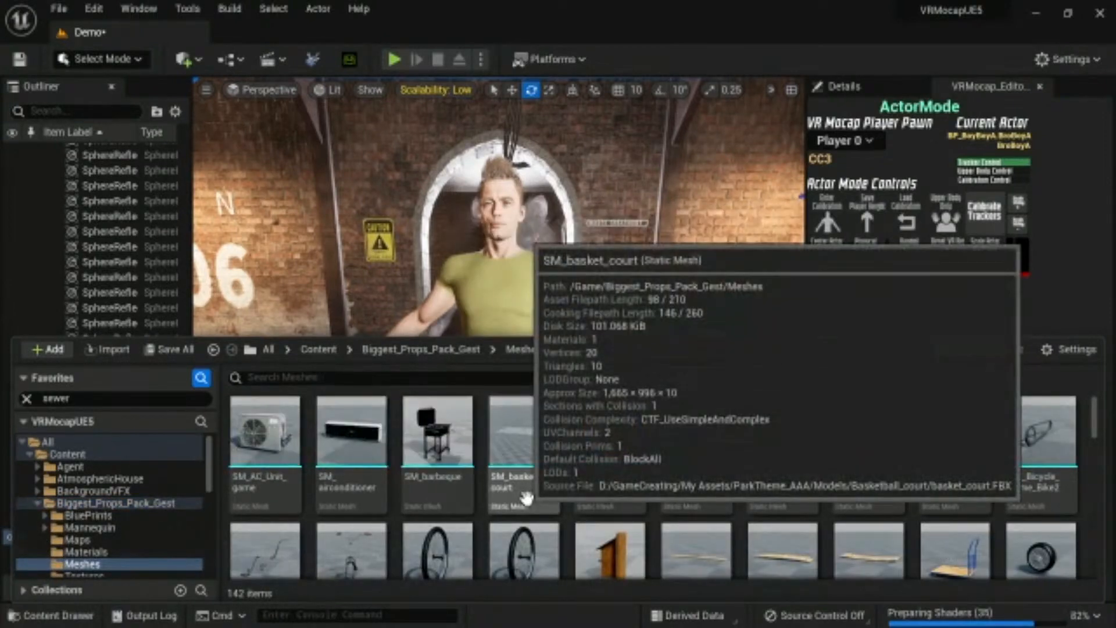
# Step: Place the ice cream wagon mesh on the floor beside BP_BoyBoyA, on the pool number wall side
pyautogui.scroll(-5, 658, 483)
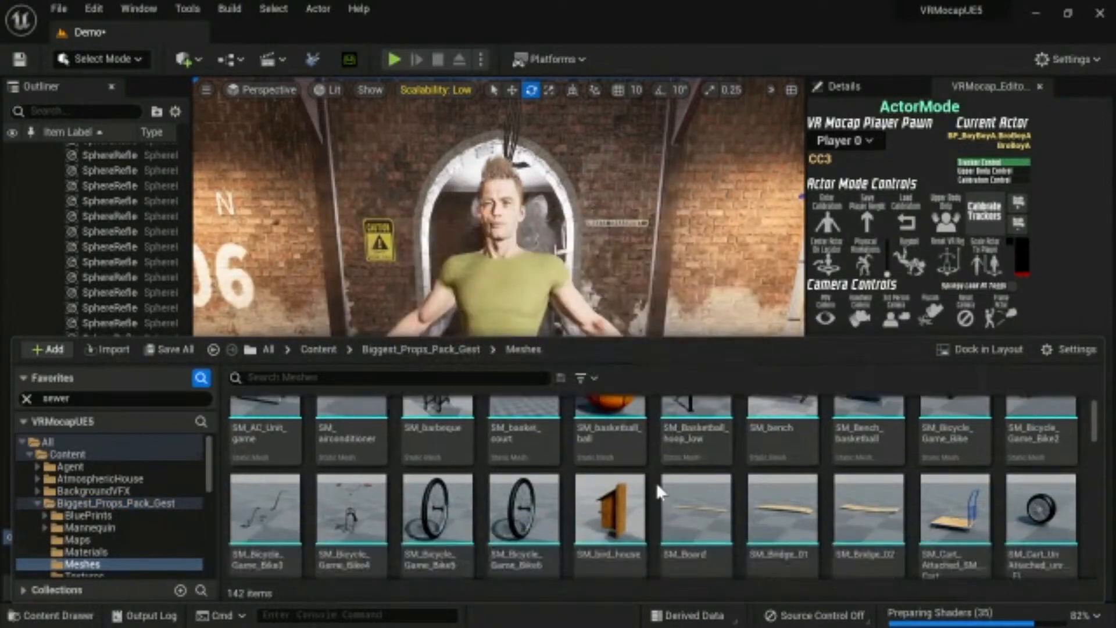
pyautogui.scroll(-8, 657, 481)
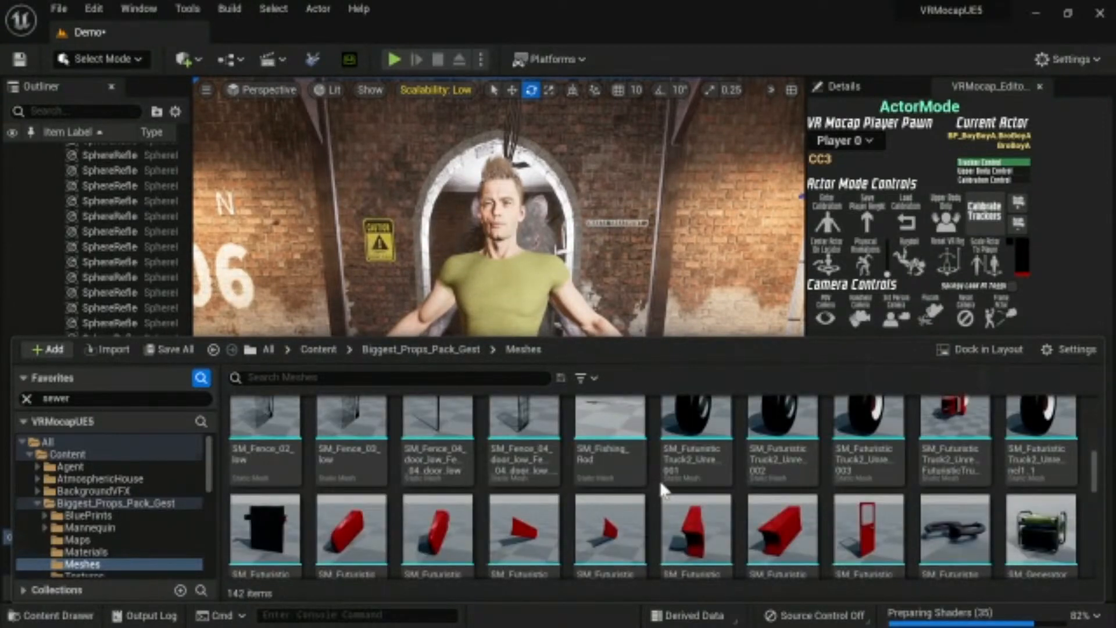
pyautogui.scroll(-3, 663, 491)
pyautogui.scroll(-2, 662, 490)
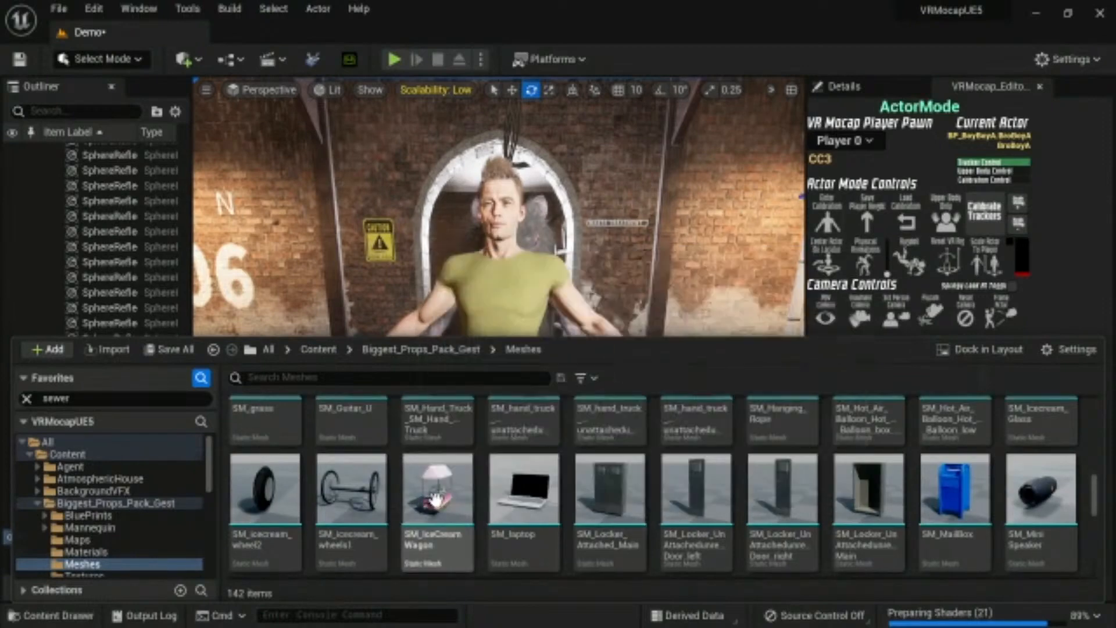
pyautogui.moveTo(436, 498); pyautogui.dragTo(349, 453)
# Step: Place the SM_TrashLOW trash bag mesh on the floor between BP_BoyBoyA and the rusty barrel
pyautogui.hotkey('ctrl', 'space')
pyautogui.scroll(-2, 679, 512)
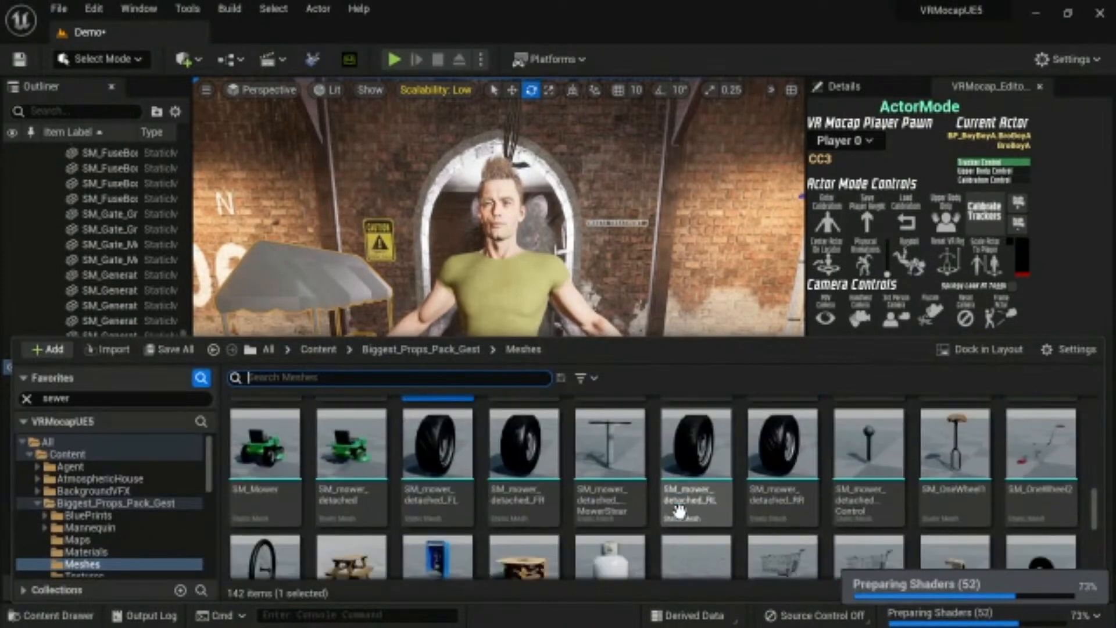
pyautogui.scroll(-8, 680, 512)
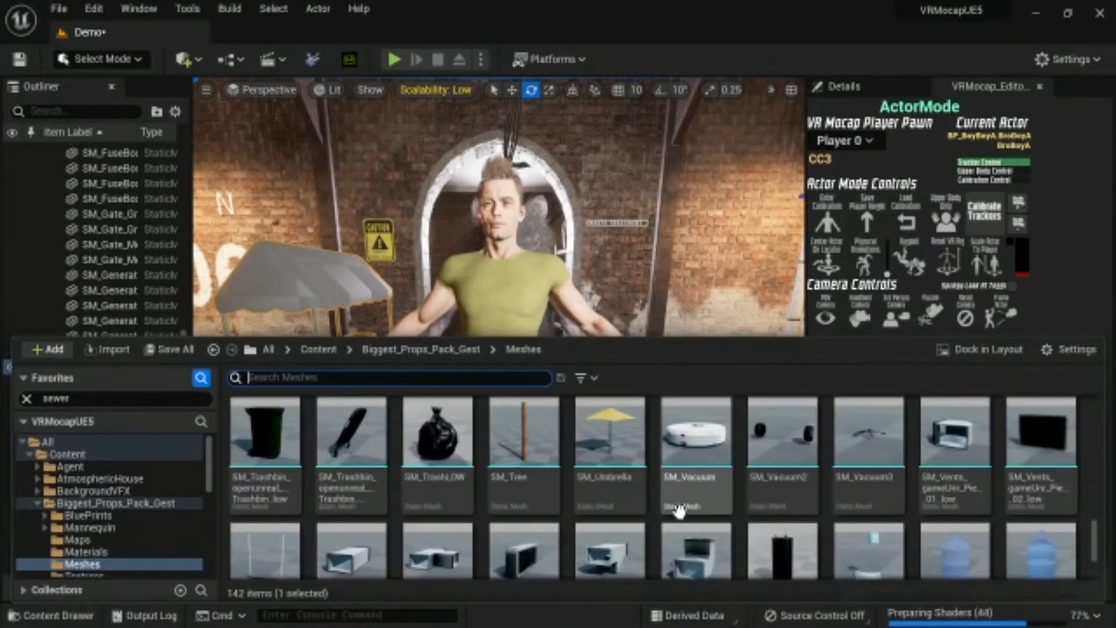
pyautogui.scroll(-2, 679, 512)
pyautogui.scroll(1, 499, 498)
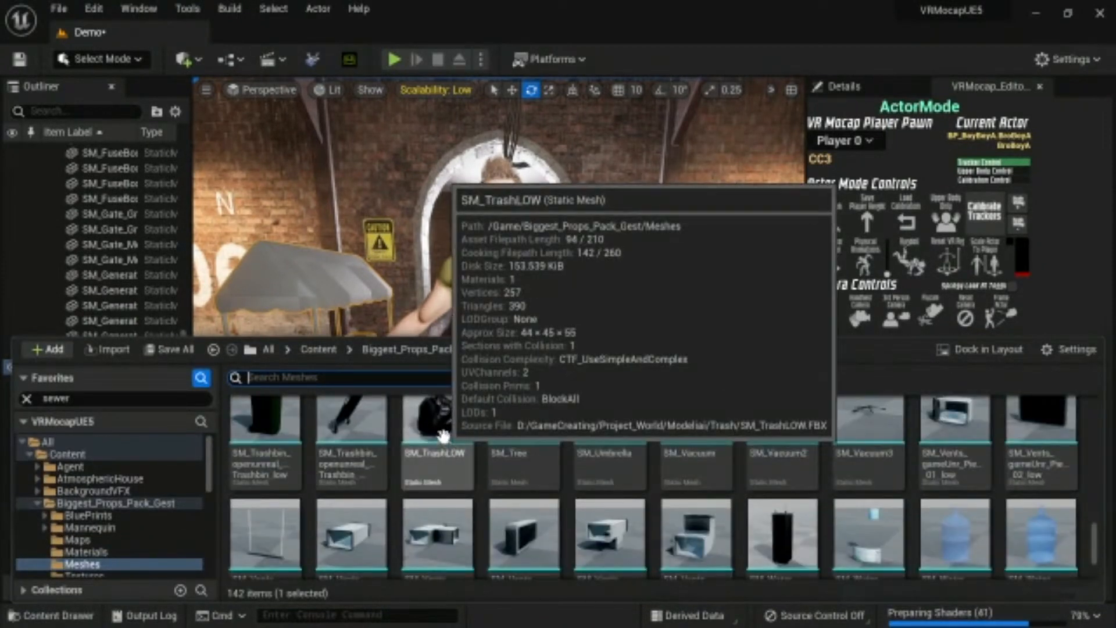
pyautogui.click(437, 427)
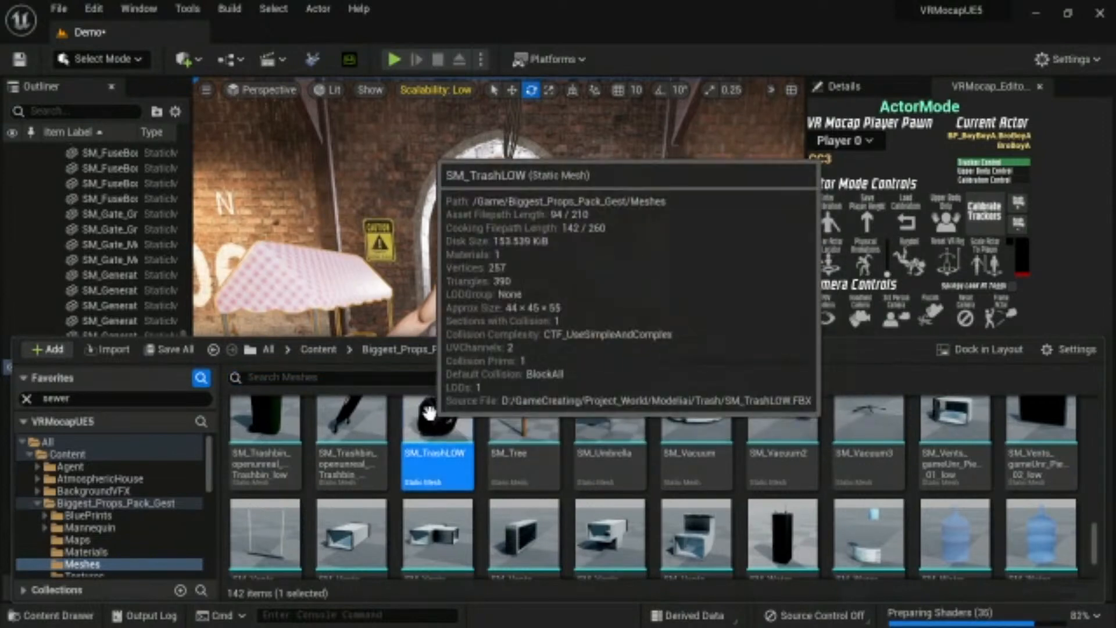
pyautogui.moveTo(448, 415); pyautogui.dragTo(701, 487)
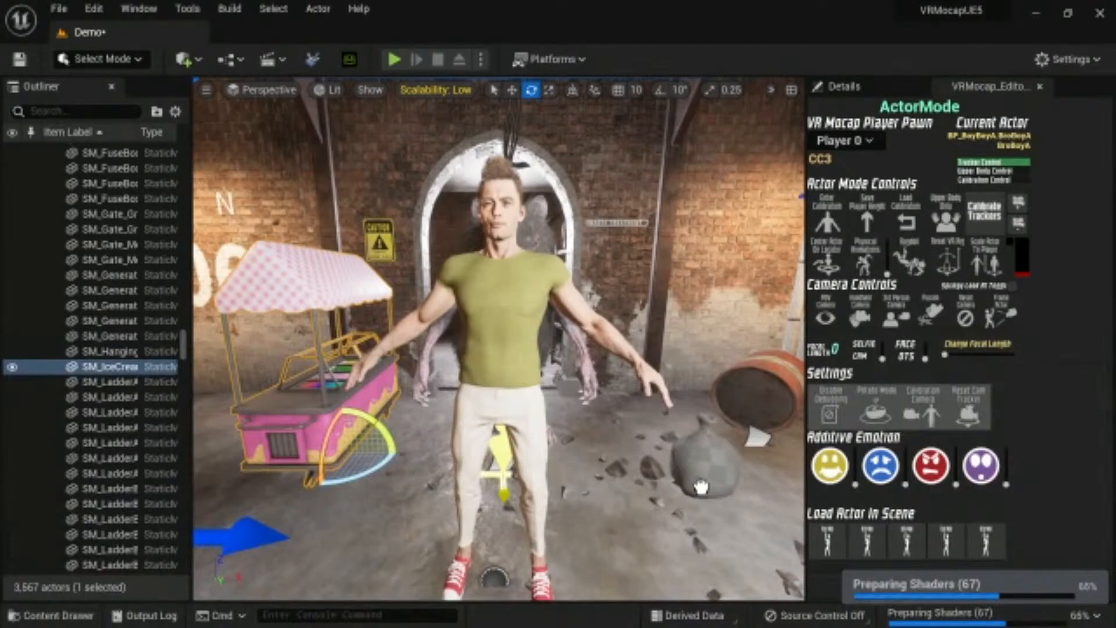
# Step: Close the Outliner and widen the viewport to get a larger view of the scene
pyautogui.press('s')
pyautogui.moveTo(499, 339)
pyautogui.mouseDown(button='right')
pyautogui.moveTo(474, 342)
pyautogui.moveTo(494, 341)
pyautogui.mouseUp(button='right')
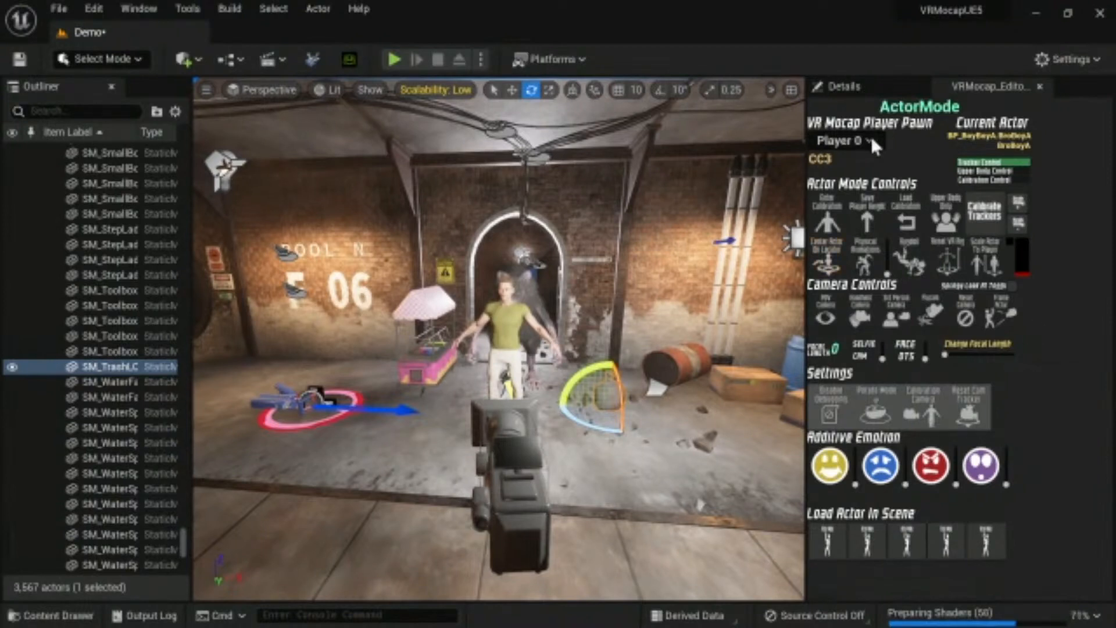
pyautogui.click(111, 86)
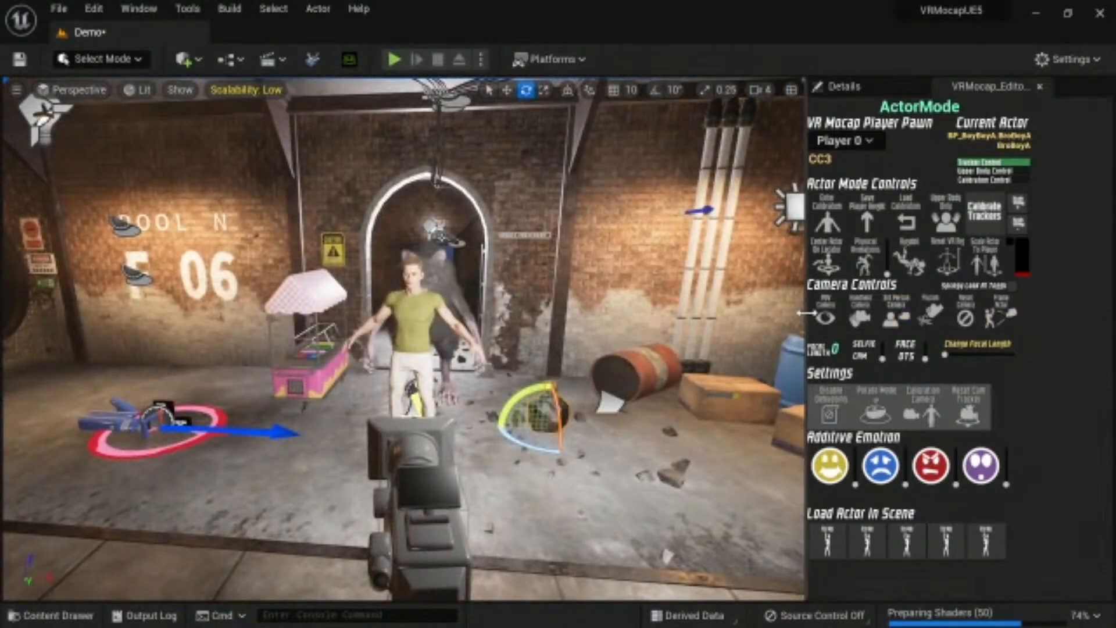
pyautogui.moveTo(806, 312); pyautogui.dragTo(865, 309)
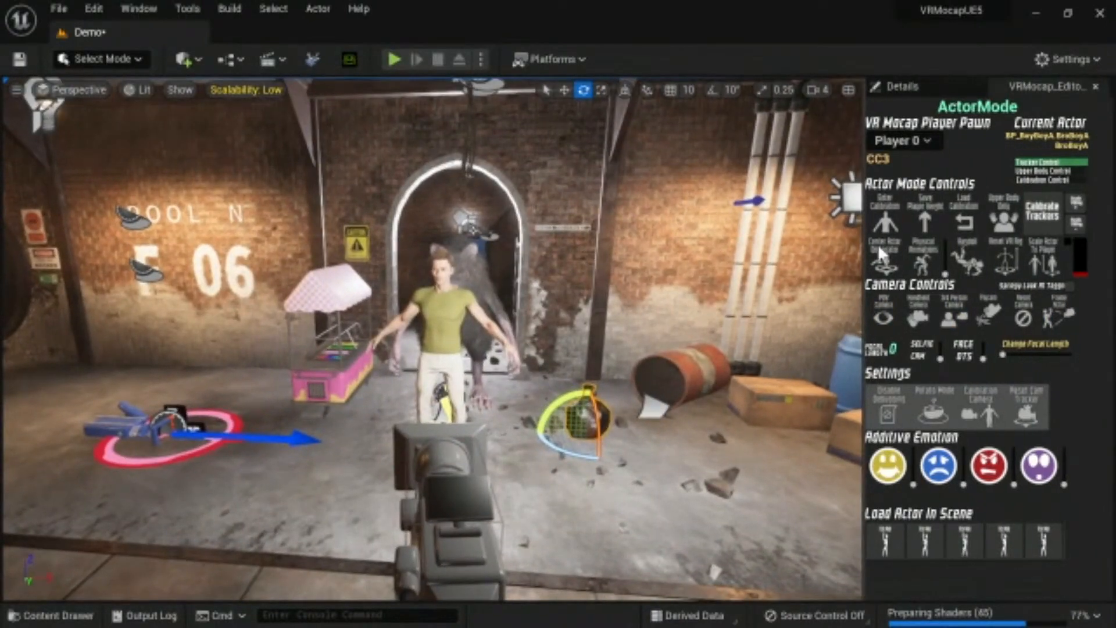
# Step: Look at the trash bag's details and the VRMocap content folder, and return to the VRMocap editor widget
pyautogui.click(910, 83)
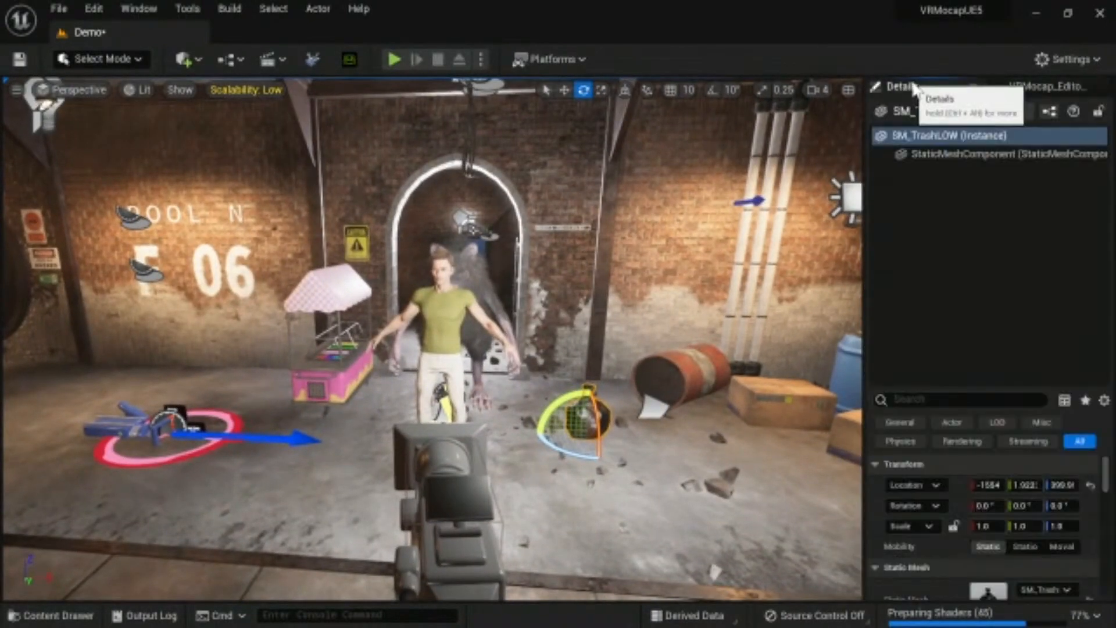
pyautogui.click(954, 269)
pyautogui.moveTo(547, 360); pyautogui.dragTo(456, 369, button='right')
pyautogui.hotkey('ctrl', 'space')
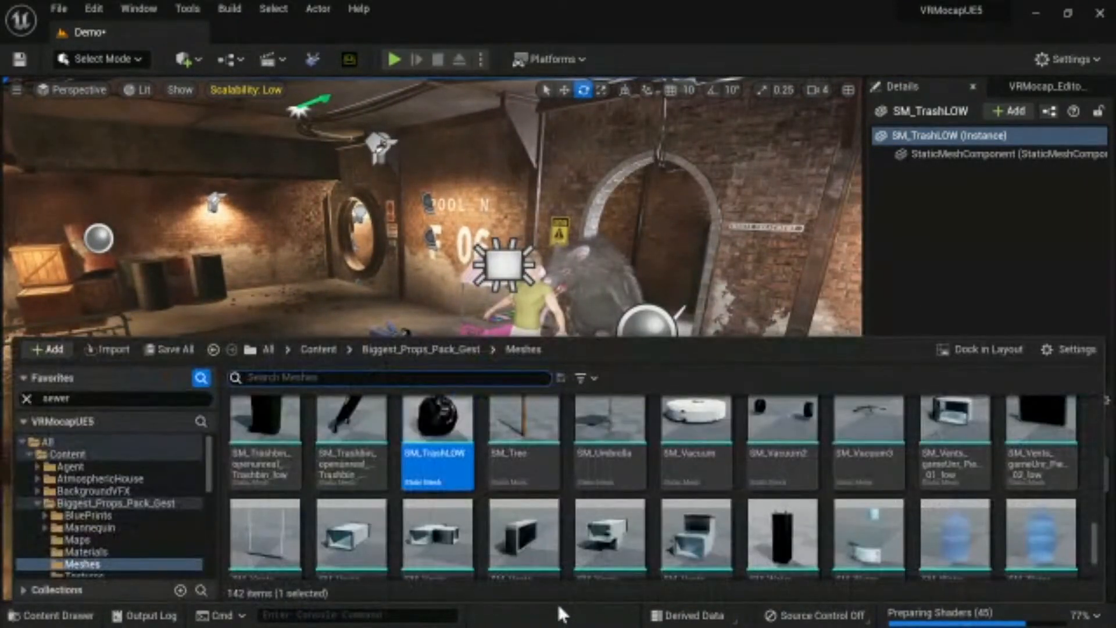
pyautogui.scroll(-15, 75, 567)
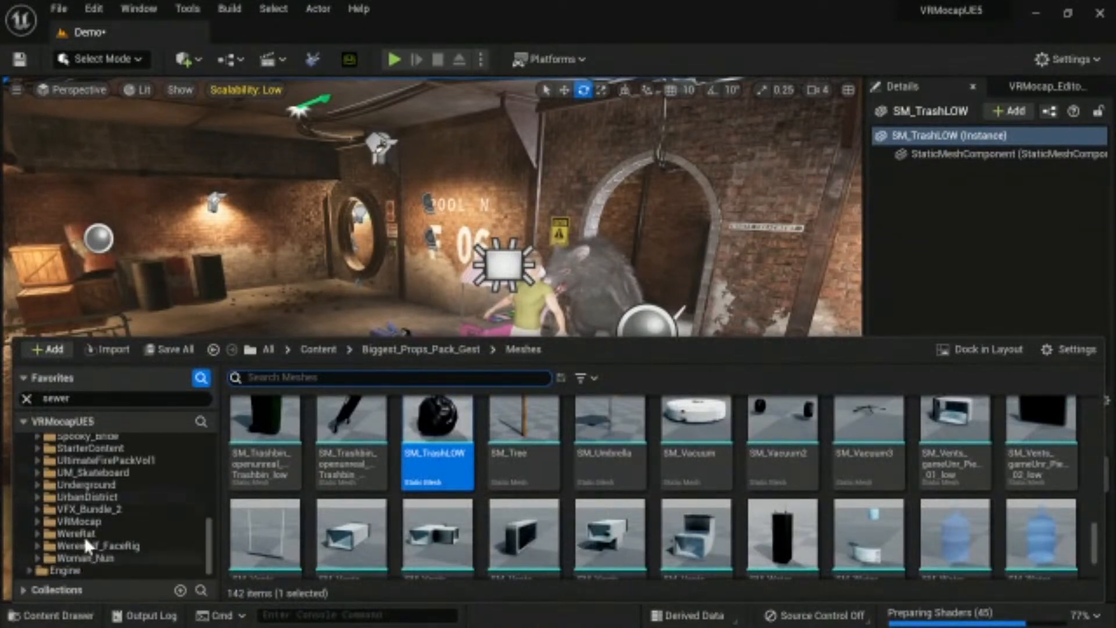
pyautogui.click(78, 521)
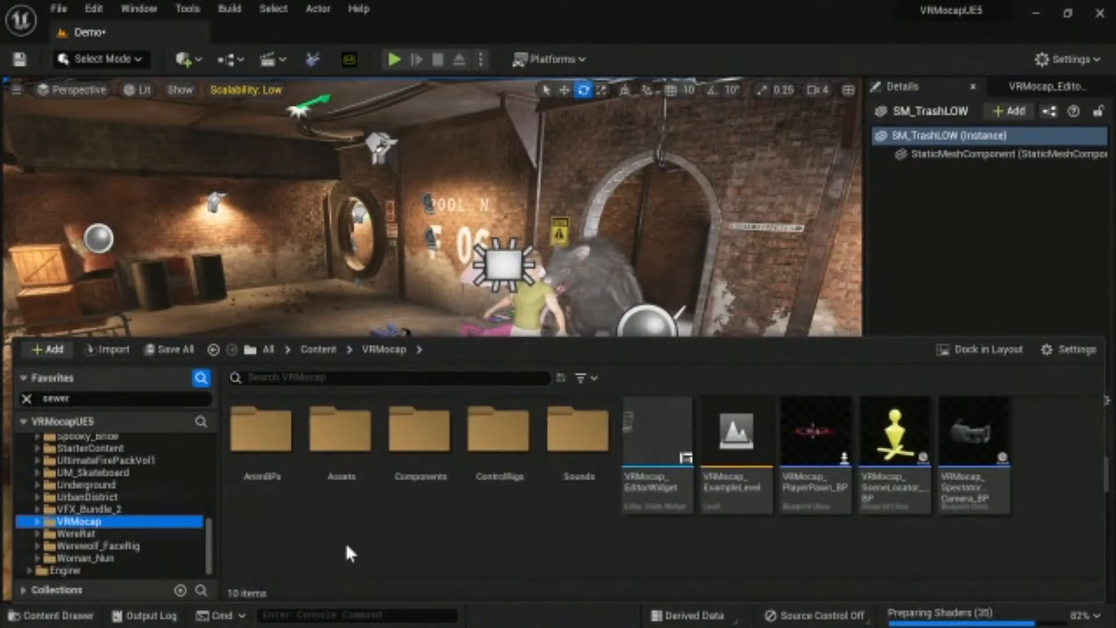
pyautogui.click(957, 268)
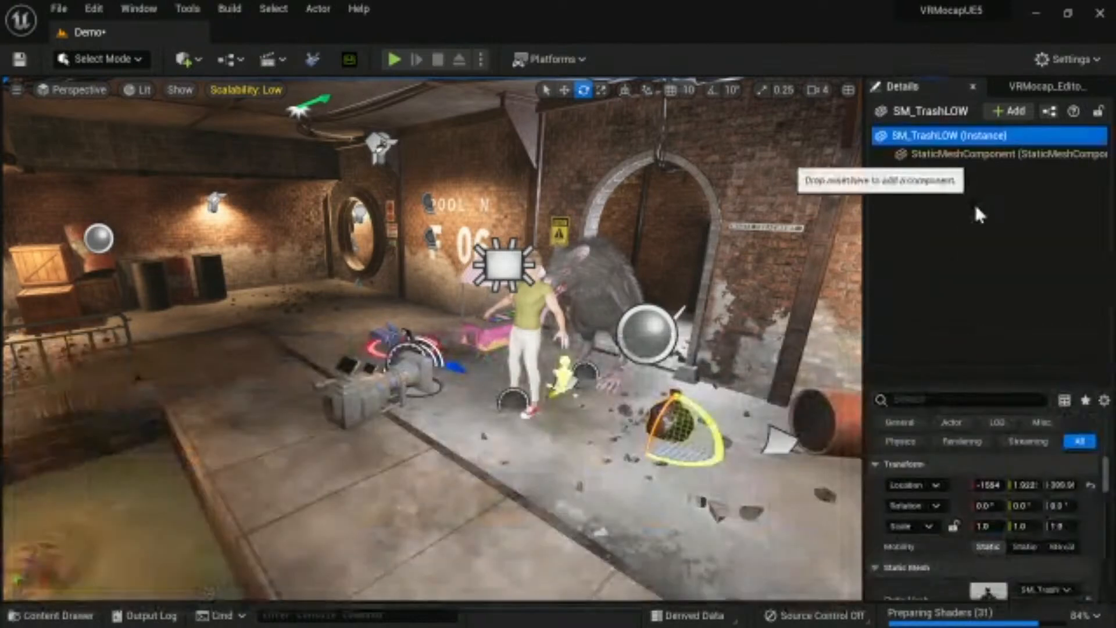
pyautogui.click(1015, 87)
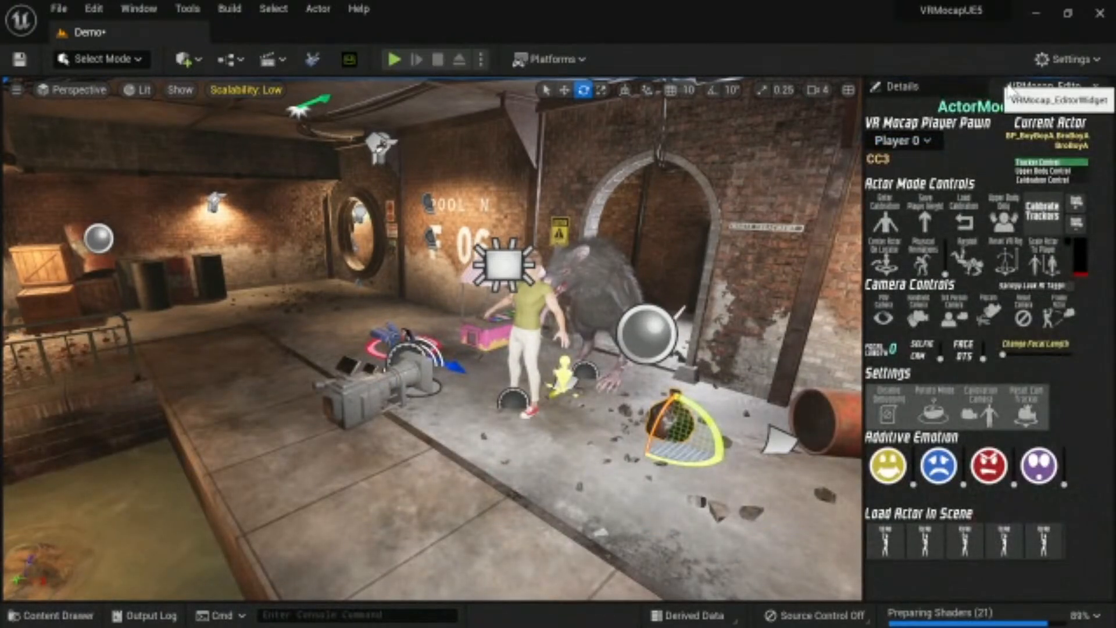
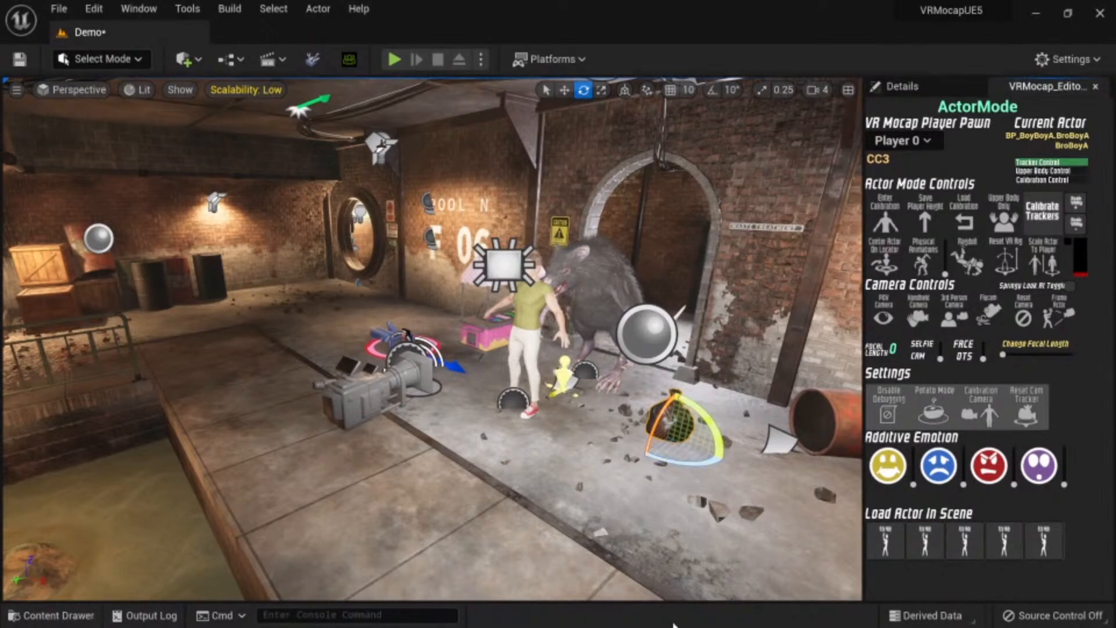
# Step: Add a Mocap Actor SFXGenerator component to the BP_BoyBoyA actor in the level
pyautogui.hotkey('ctrl', 'space')
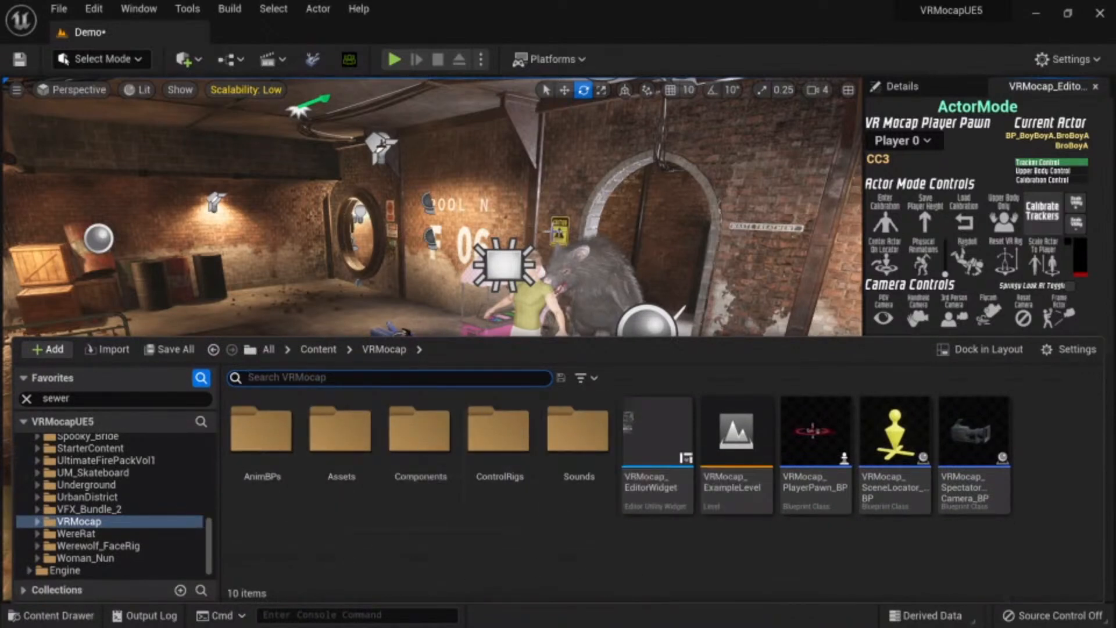
pyautogui.hotkey('ctrl', 'space')
pyautogui.click(905, 86)
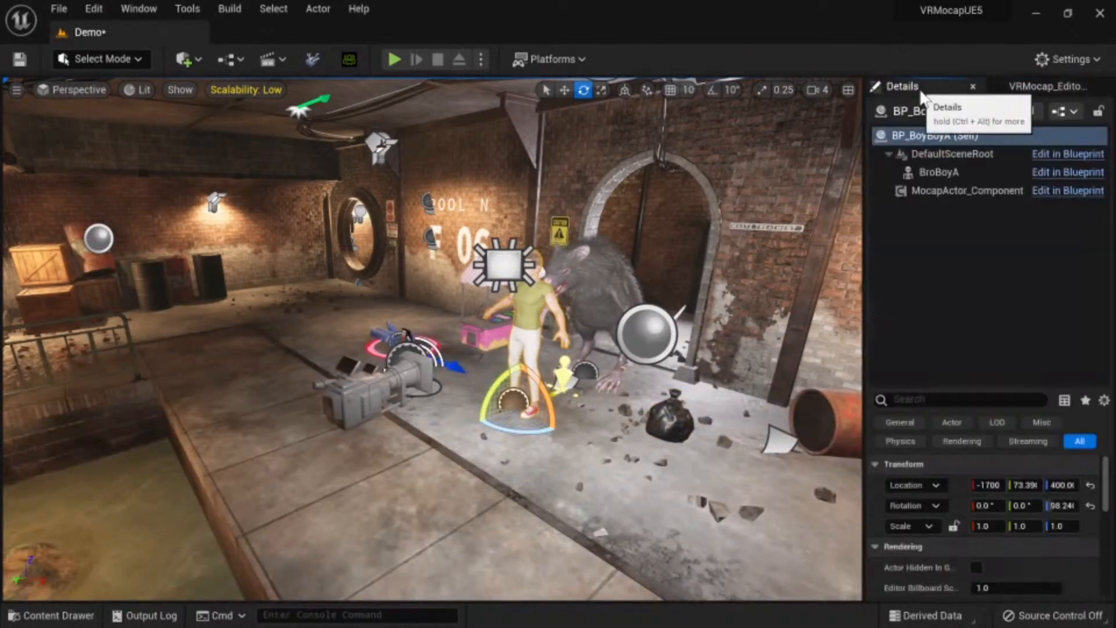
pyautogui.click(1018, 110)
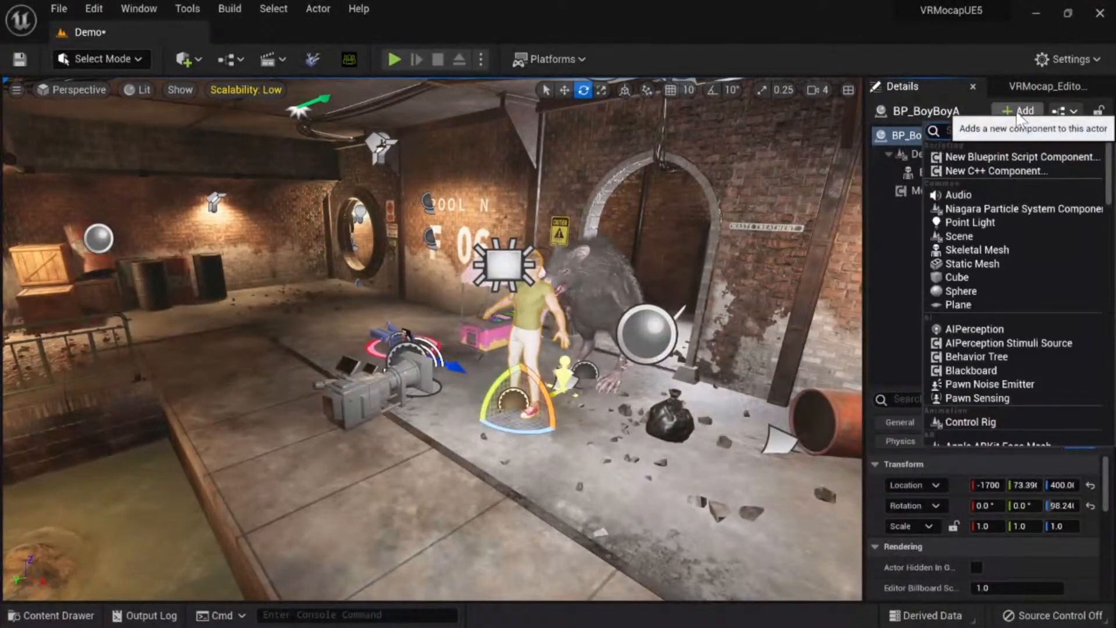
pyautogui.write('moca')
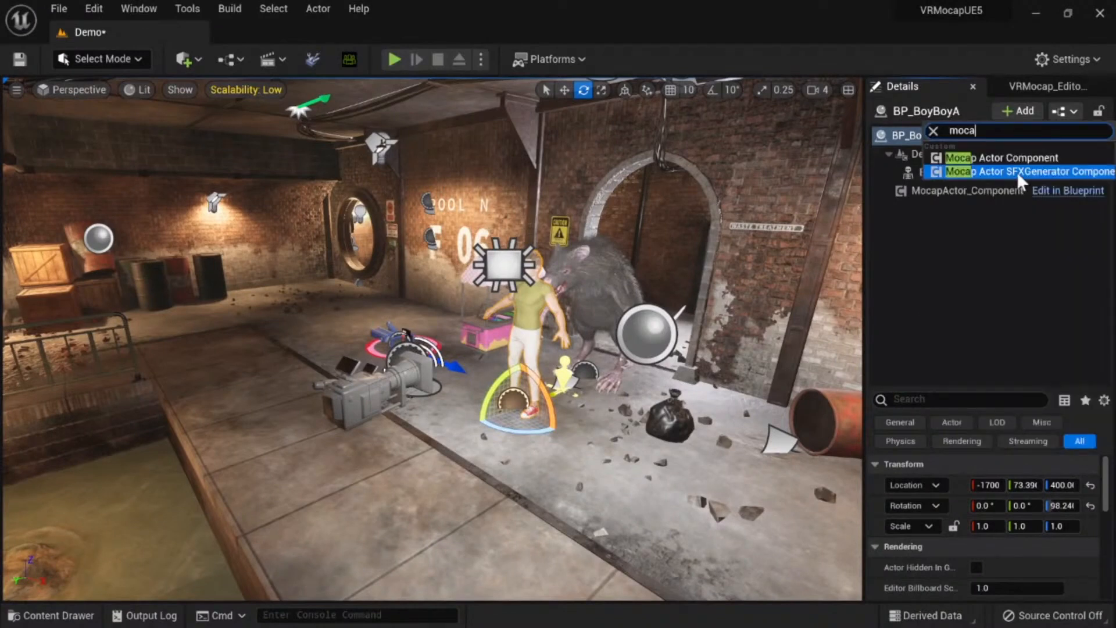
pyautogui.click(1017, 173)
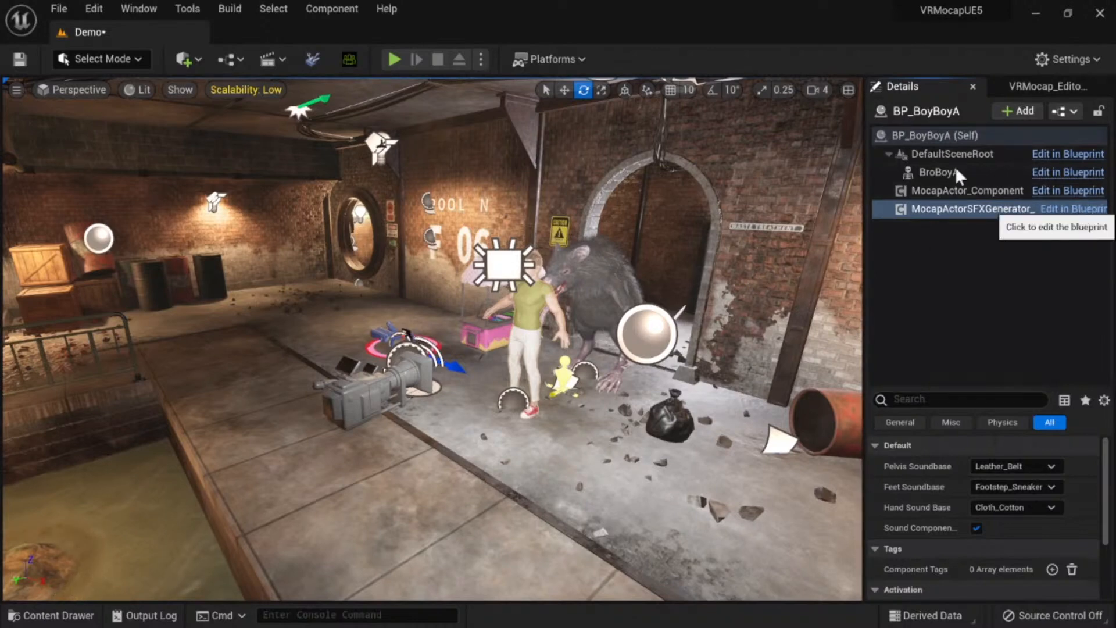
# Step: Open the BP_BoyBoyA blueprint, examine its MocapActor component, and move the blueprint window out of the way
pyautogui.click(1074, 209)
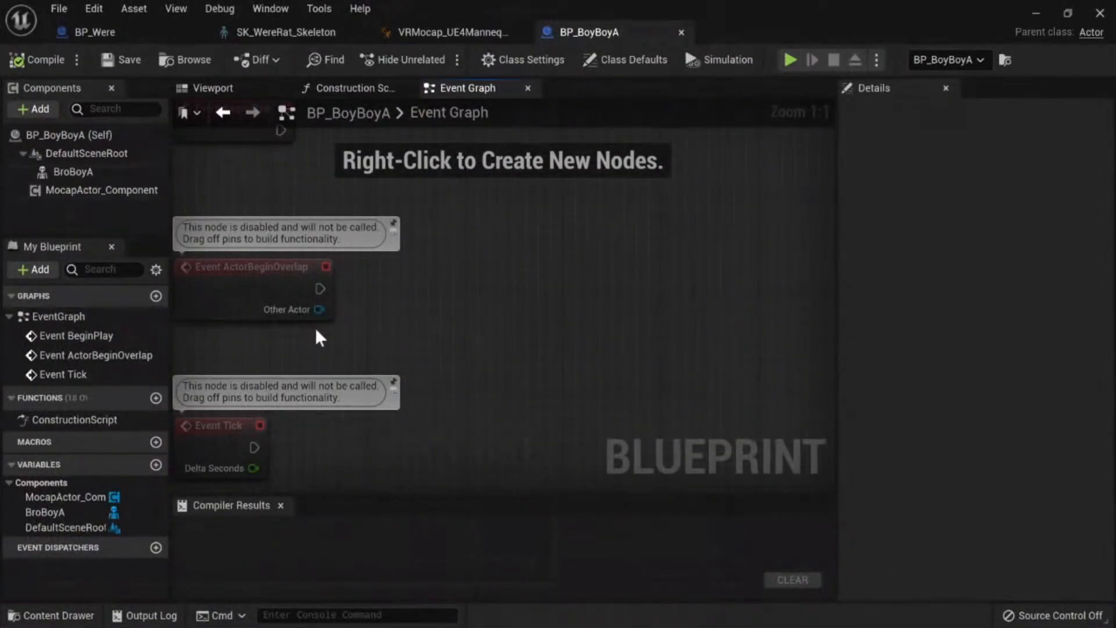
pyautogui.scroll(-3, 361, 335)
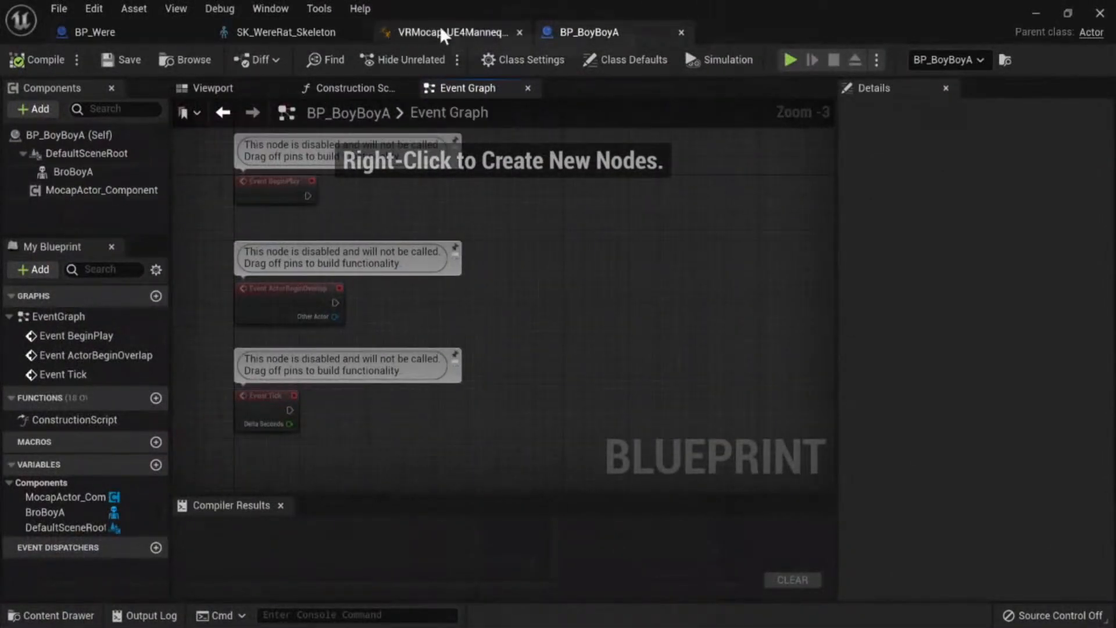
pyautogui.moveTo(614, 3); pyautogui.dragTo(317, 250)
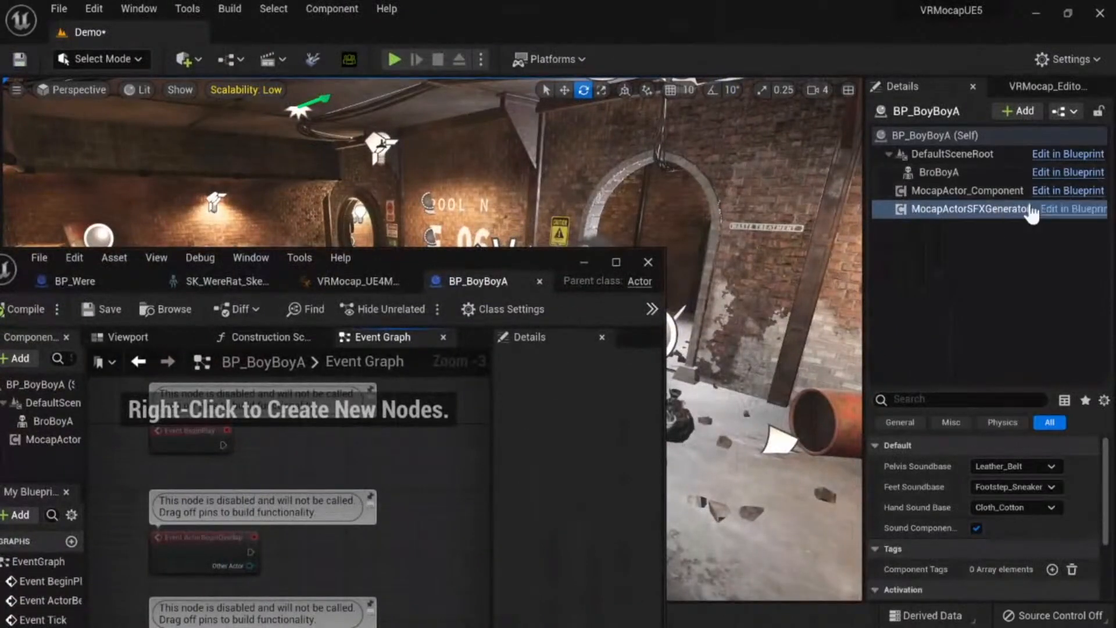
pyautogui.click(64, 441)
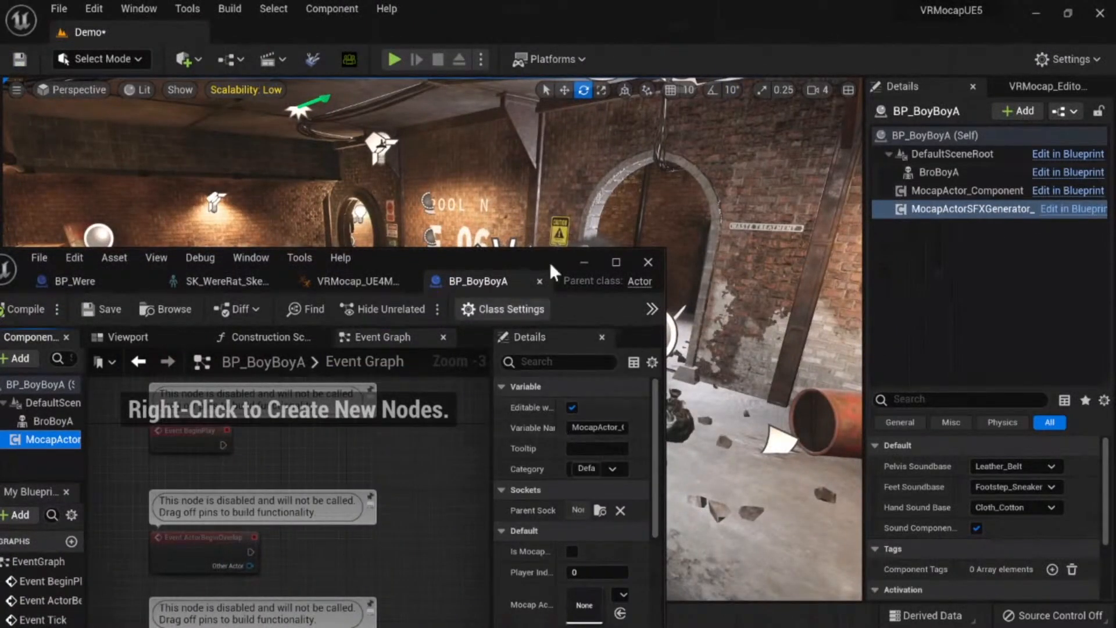
pyautogui.moveTo(528, 260); pyautogui.dragTo(0, 140)
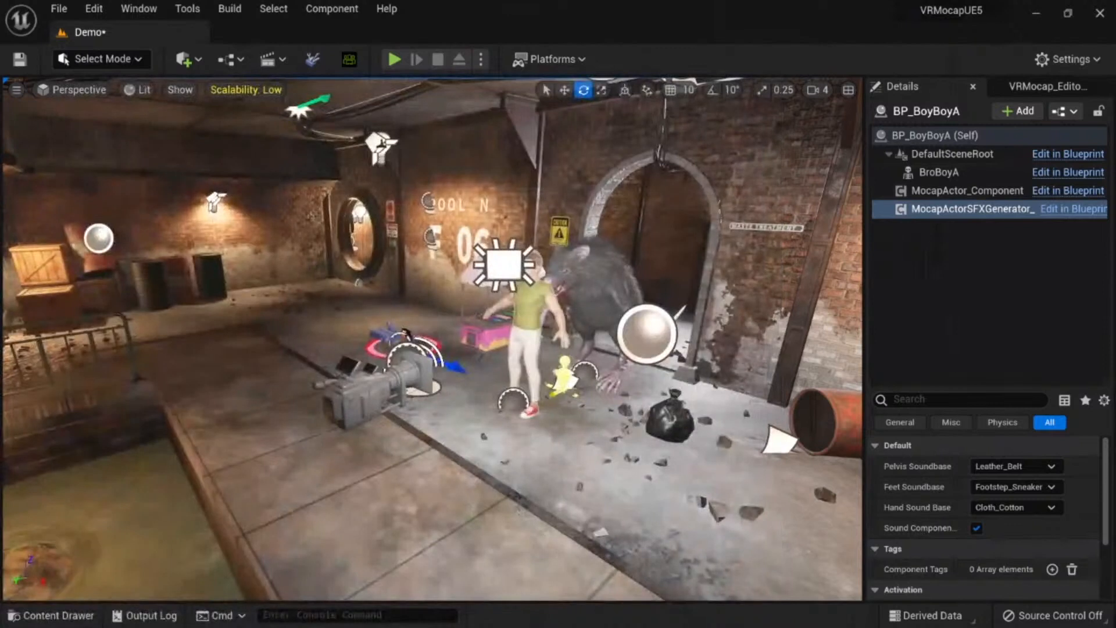
# Step: Select BP_BoyBoyA's Mocap Actor SFXGenerator component, run the level to test the boy as the mocap target, and stop the simulation
pyautogui.click(939, 208)
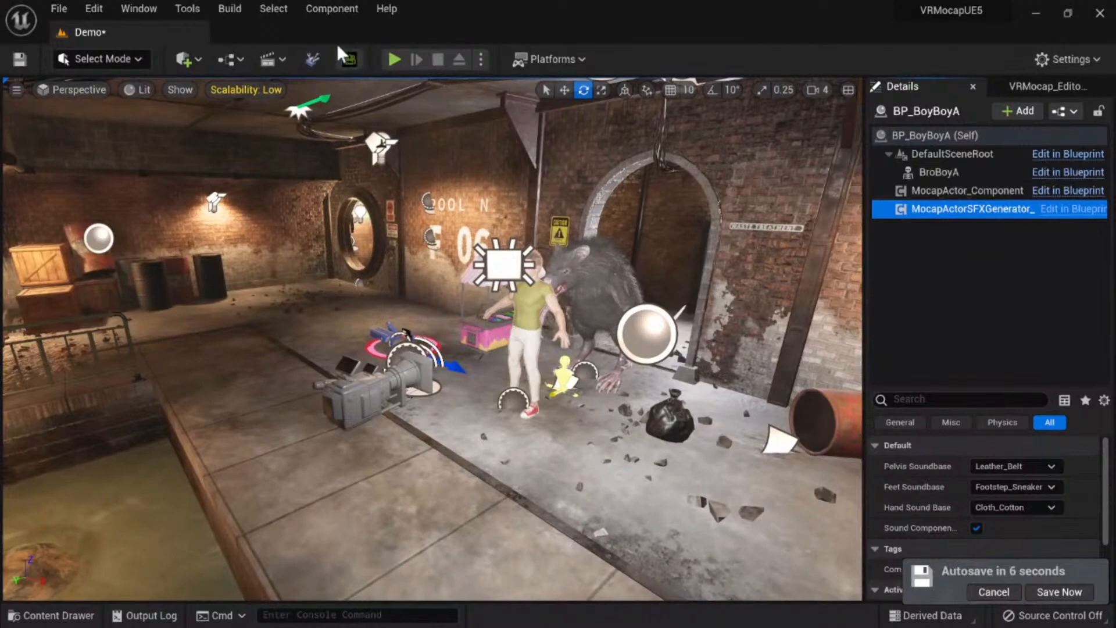
pyautogui.click(394, 60)
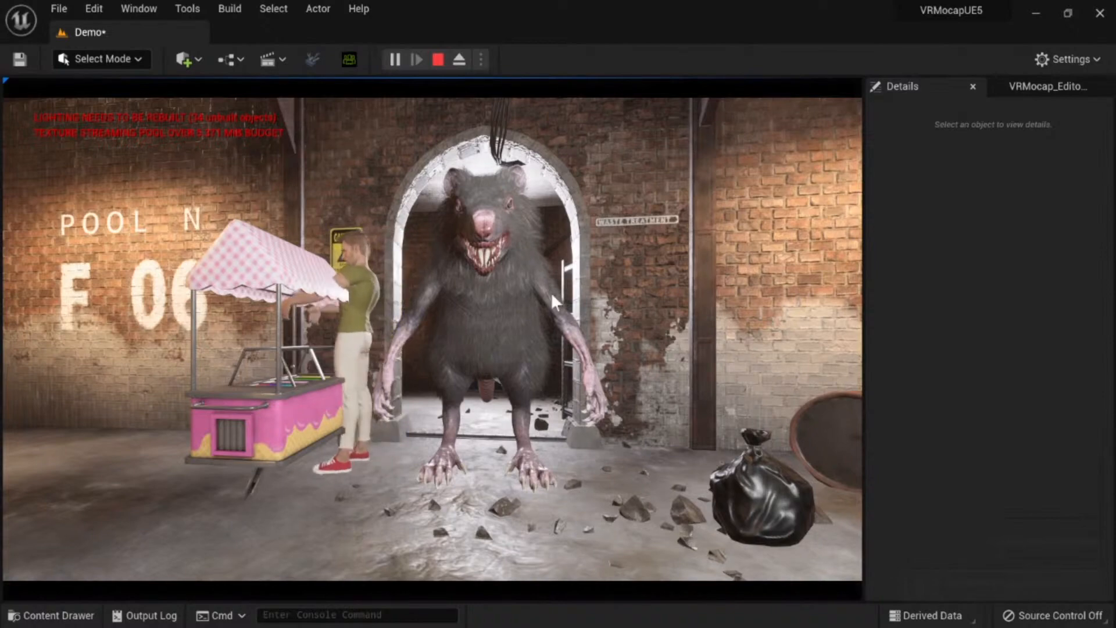
pyautogui.press('Escape')
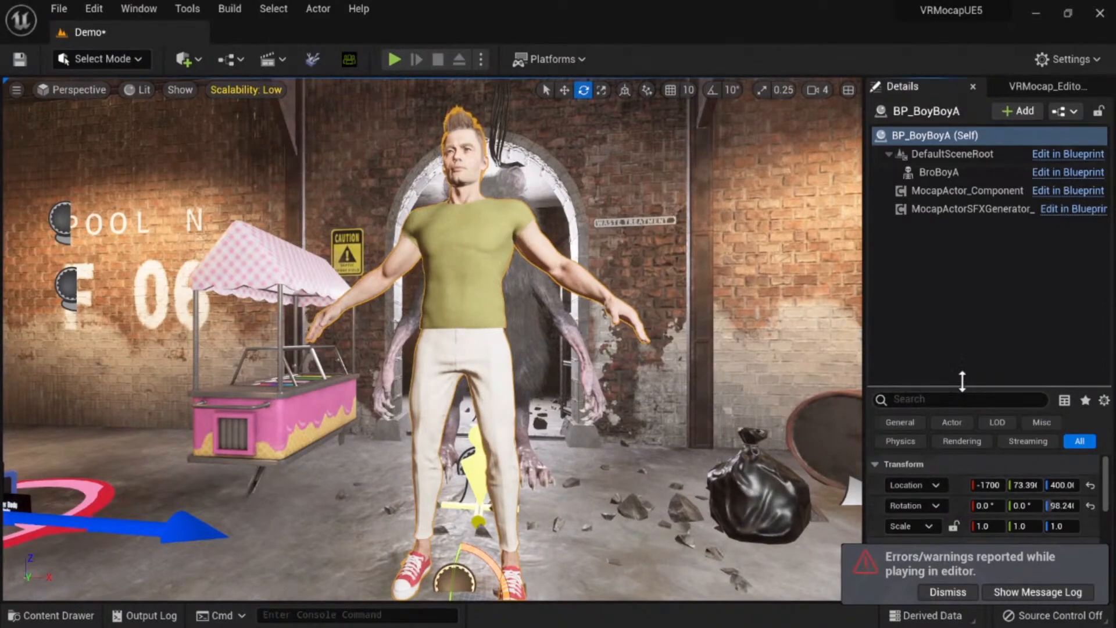
# Step: Disable Is Mocap Target on BP_BoyBoyA's MocapActor component and enable it on BP_Were's MocapActor component
pyautogui.moveTo(965, 387); pyautogui.dragTo(972, 204)
pyautogui.click(967, 190)
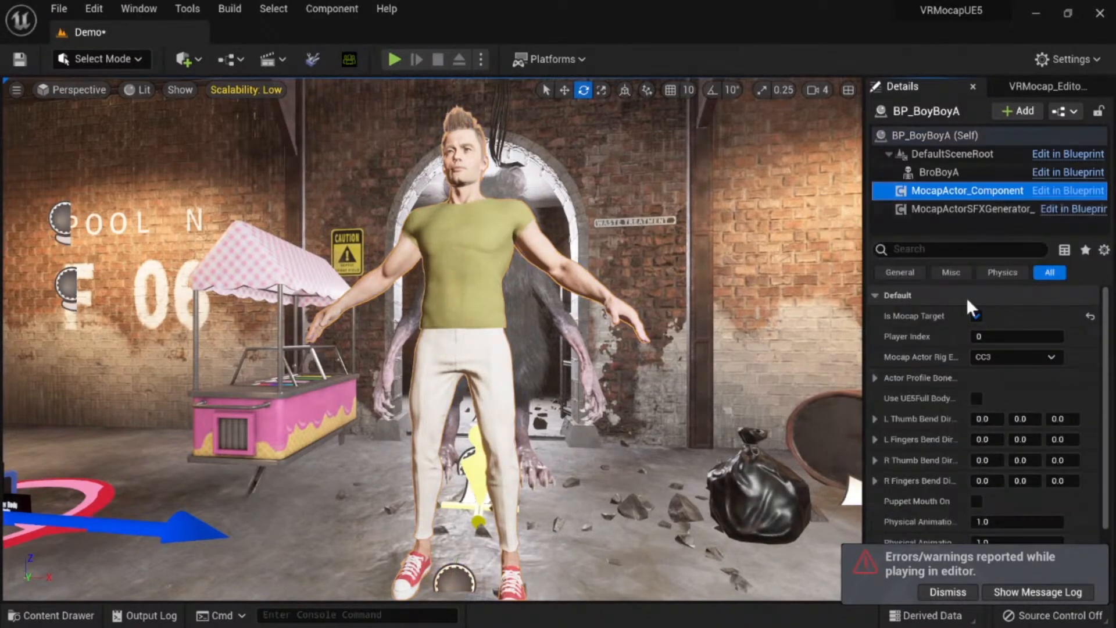
pyautogui.click(977, 316)
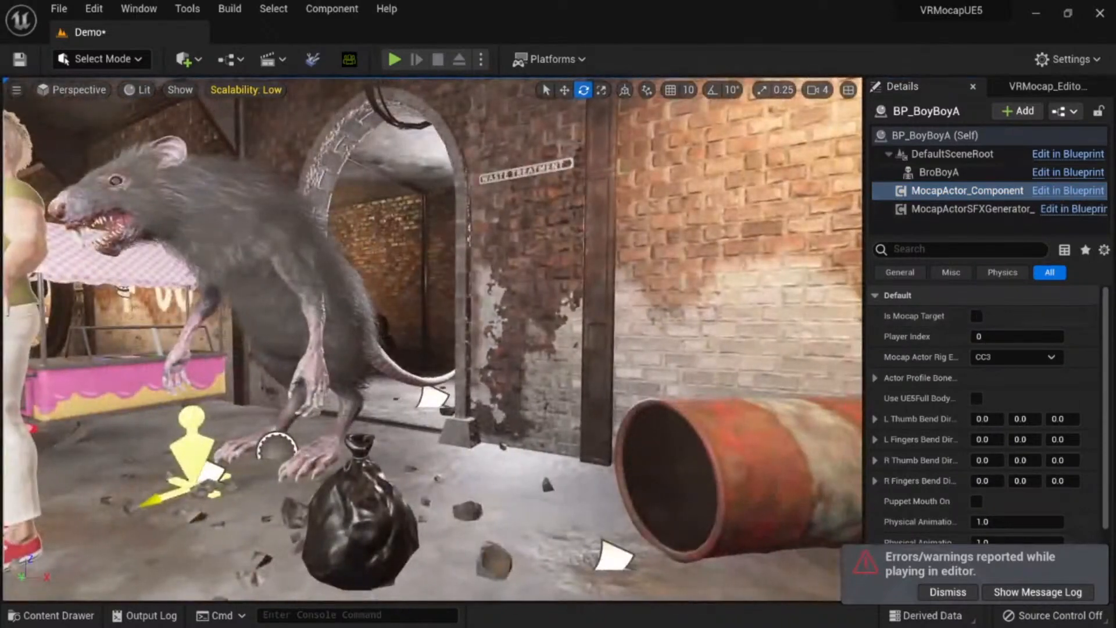
pyautogui.click(218, 260)
pyautogui.click(218, 260)
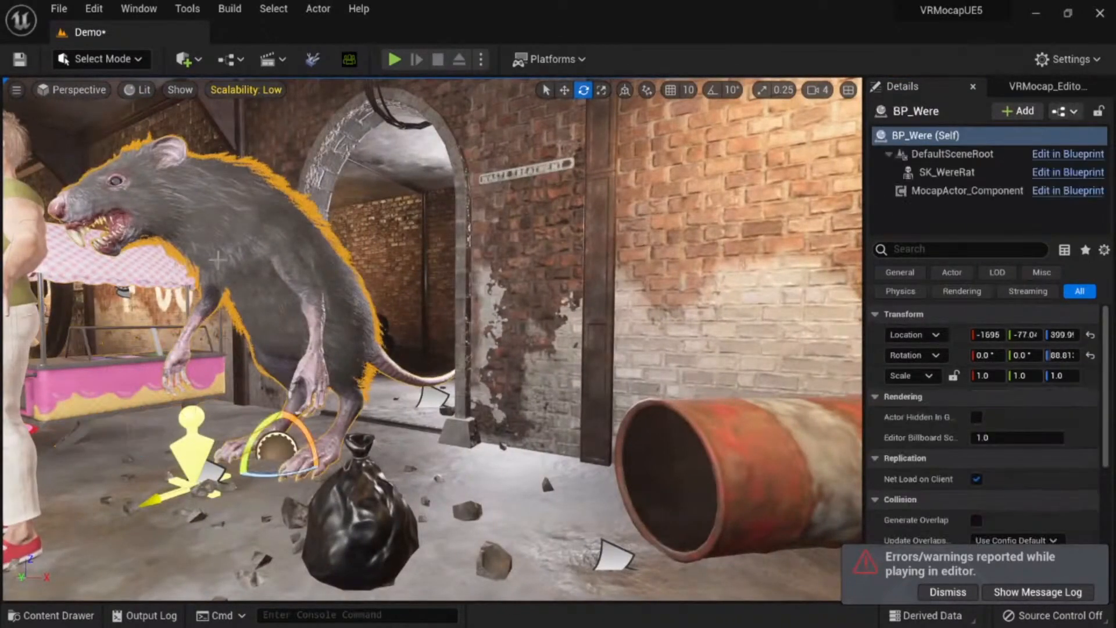
pyautogui.click(967, 191)
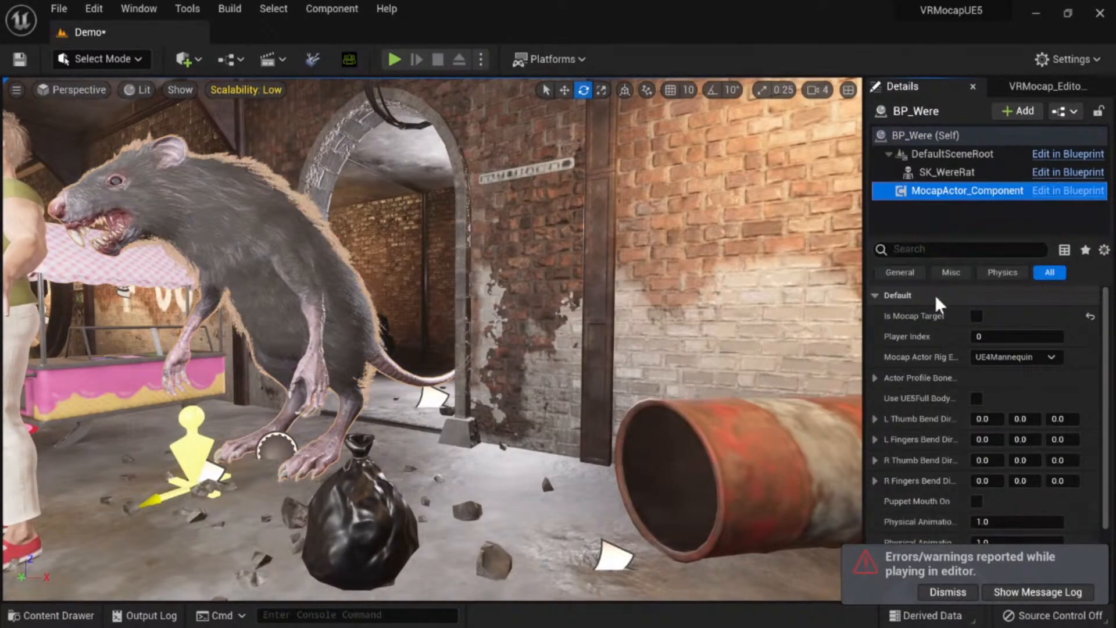
pyautogui.click(977, 316)
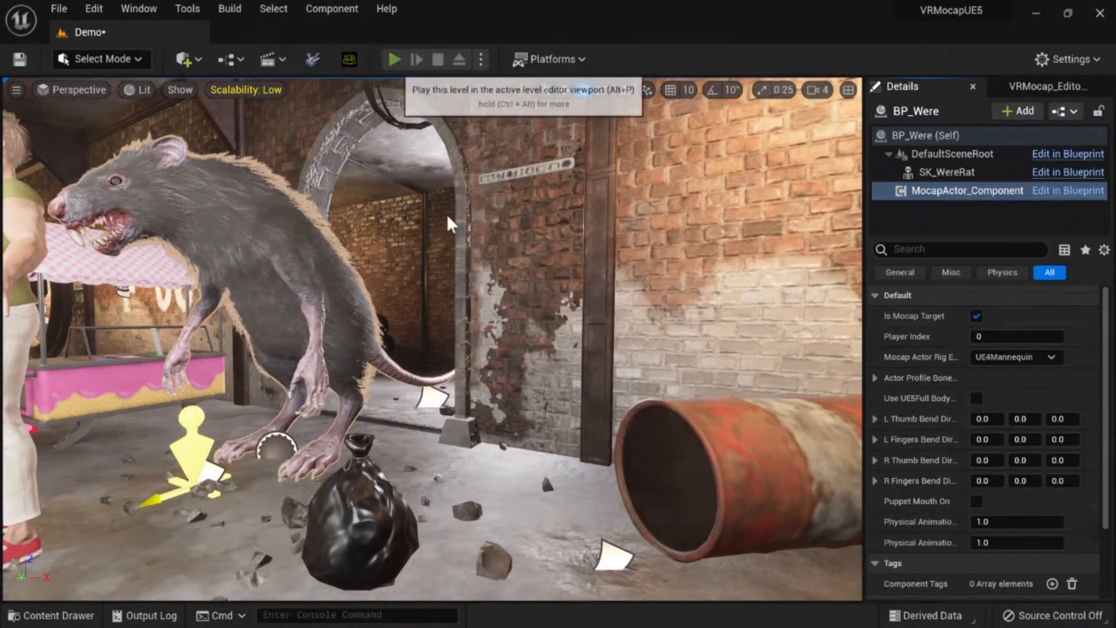
# Step: Run the level to test the were-rat as the mocap target, stop it, and look over both characters in the scene
pyautogui.hotkey('alt', 'p')
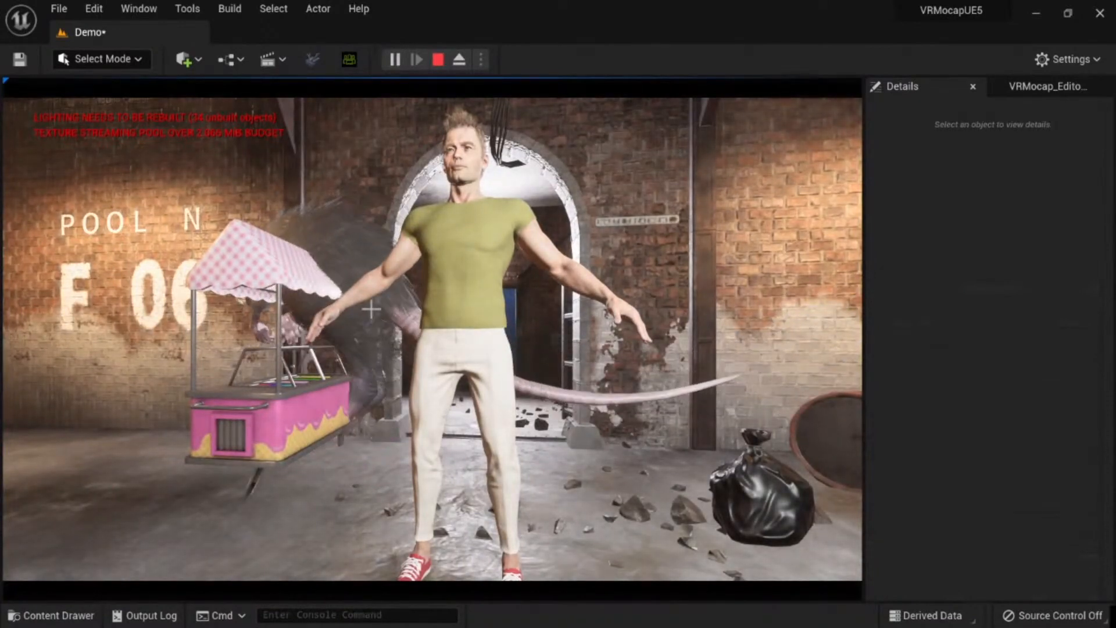
pyautogui.press('Escape')
pyautogui.moveTo(396, 323); pyautogui.dragTo(394, 320, button='right')
pyautogui.press('s')
pyautogui.press('d')
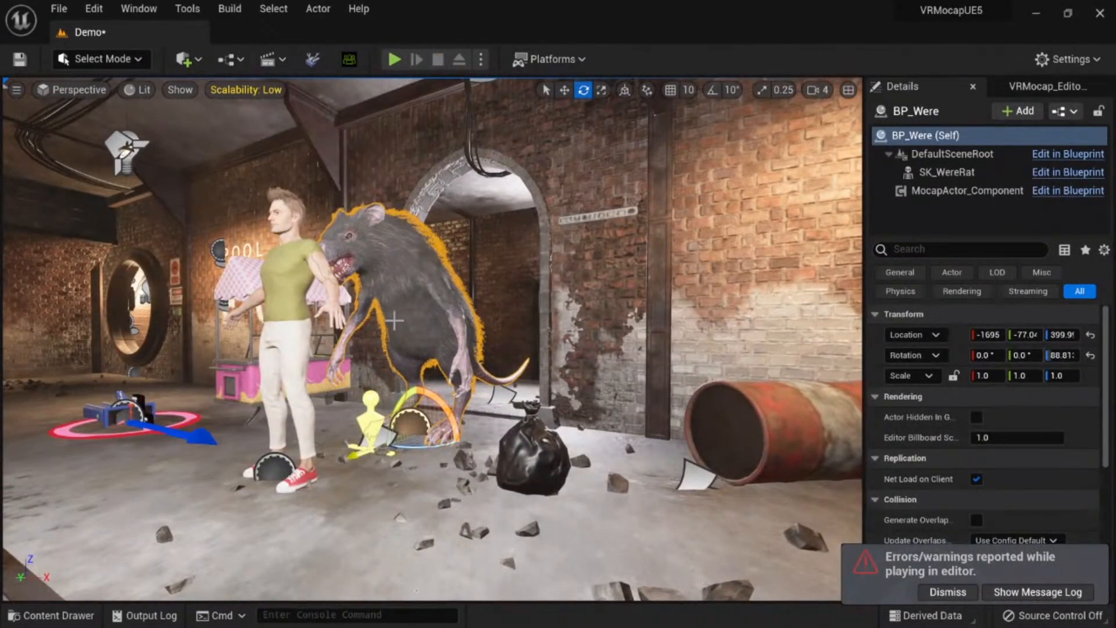
pyautogui.press('a')
pyautogui.moveTo(378, 316); pyautogui.dragTo(378, 317, button='right')
pyautogui.press('d')
pyautogui.press('w')
pyautogui.press('s')
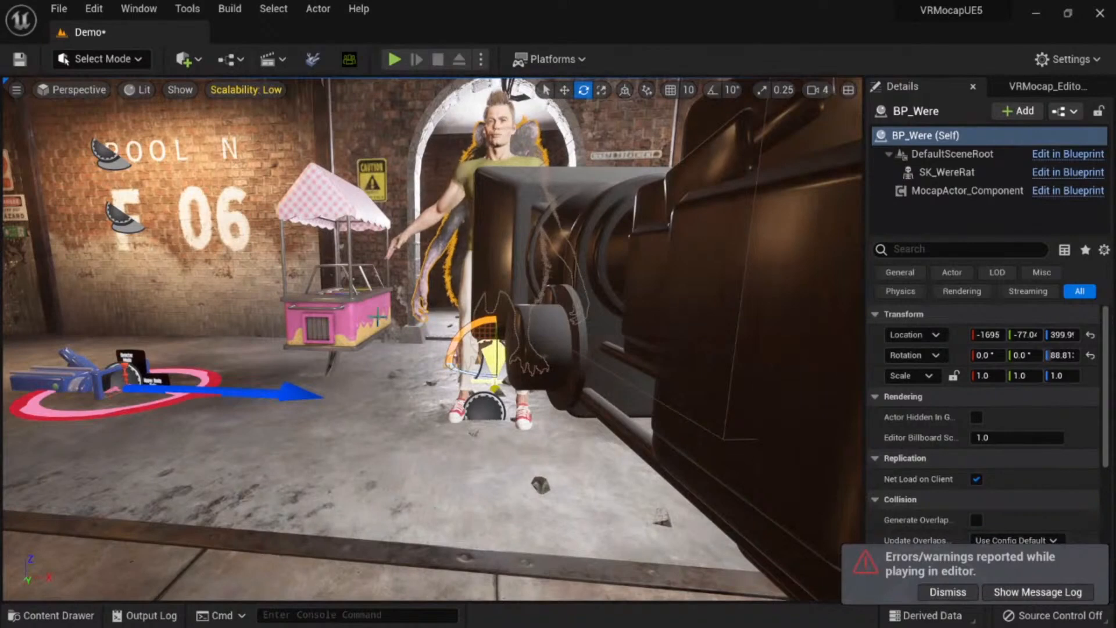
pyautogui.press('s')
pyautogui.moveTo(582, 127); pyautogui.dragTo(582, 127, button='right')
pyautogui.press('w')
# Step: Disable Is Mocap Target on BP_Were's MocapActor component and enable it on BP_BoyBoyA's MocapActor component
pyautogui.click(557, 281)
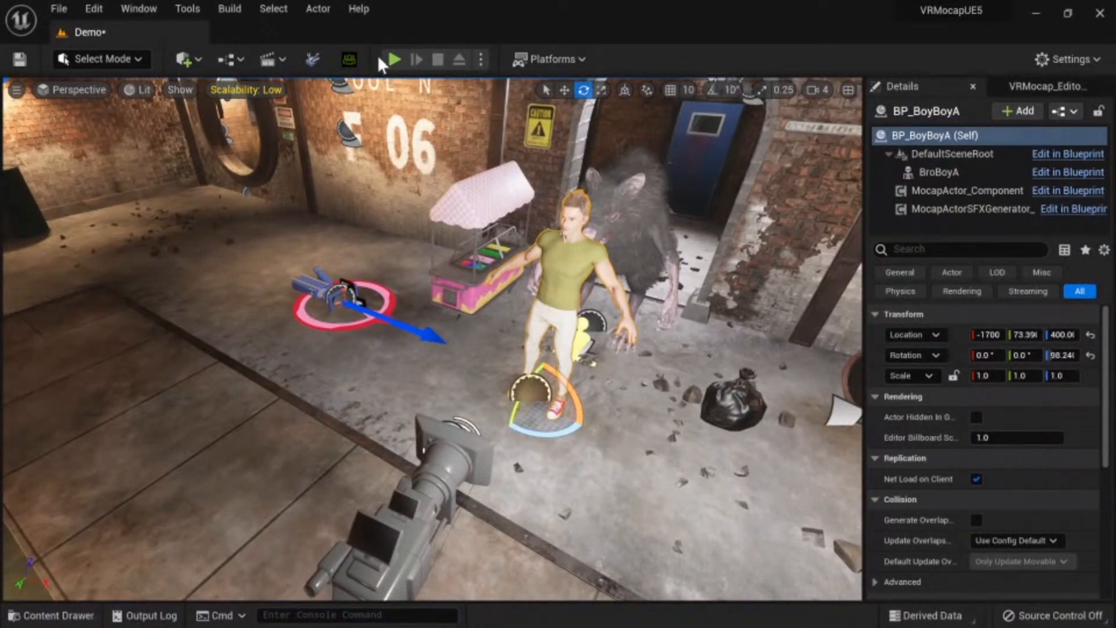
pyautogui.click(645, 257)
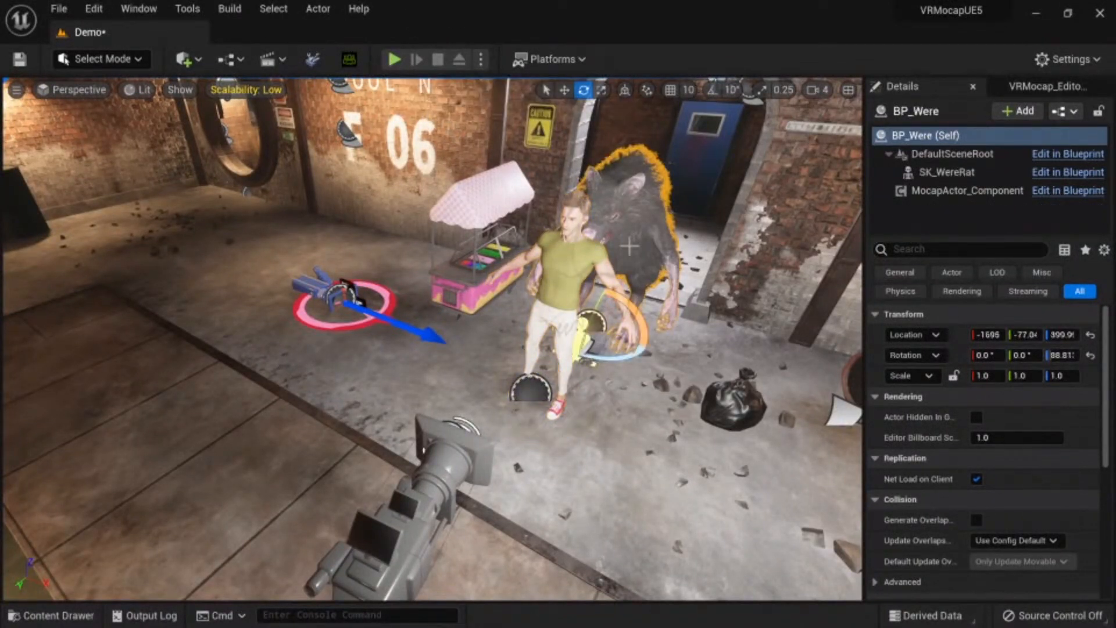
pyautogui.click(947, 174)
pyautogui.click(931, 192)
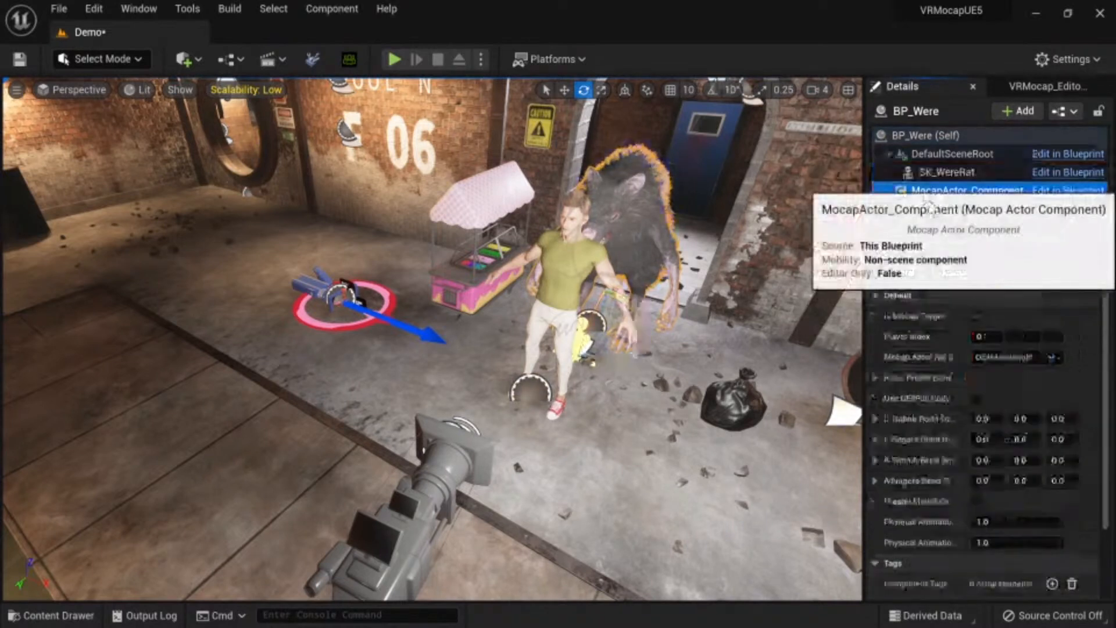
pyautogui.click(977, 316)
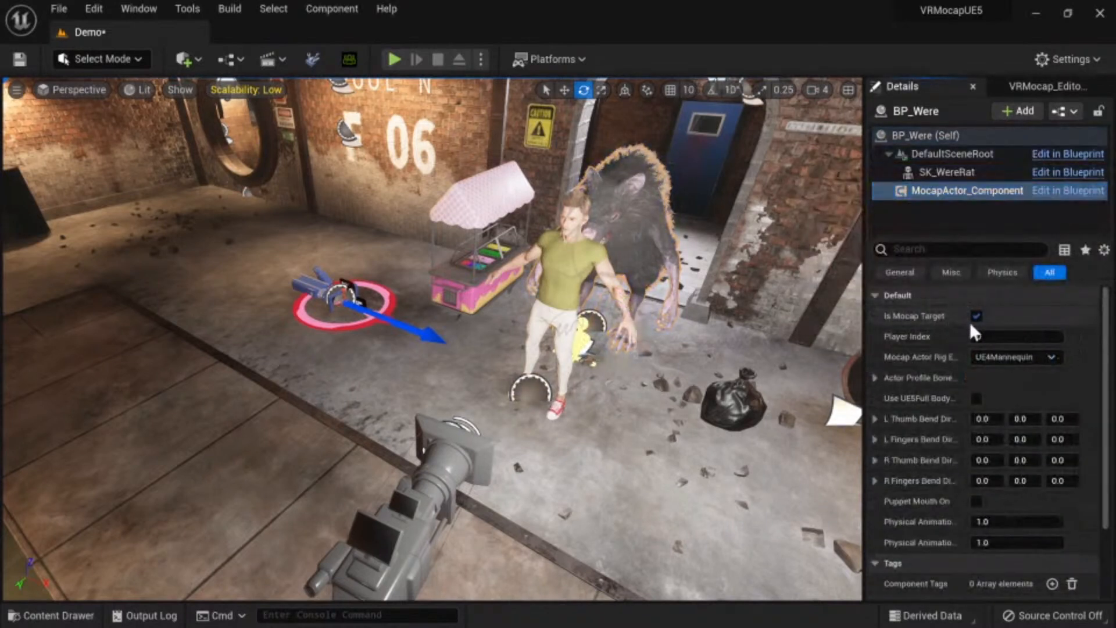
pyautogui.click(554, 298)
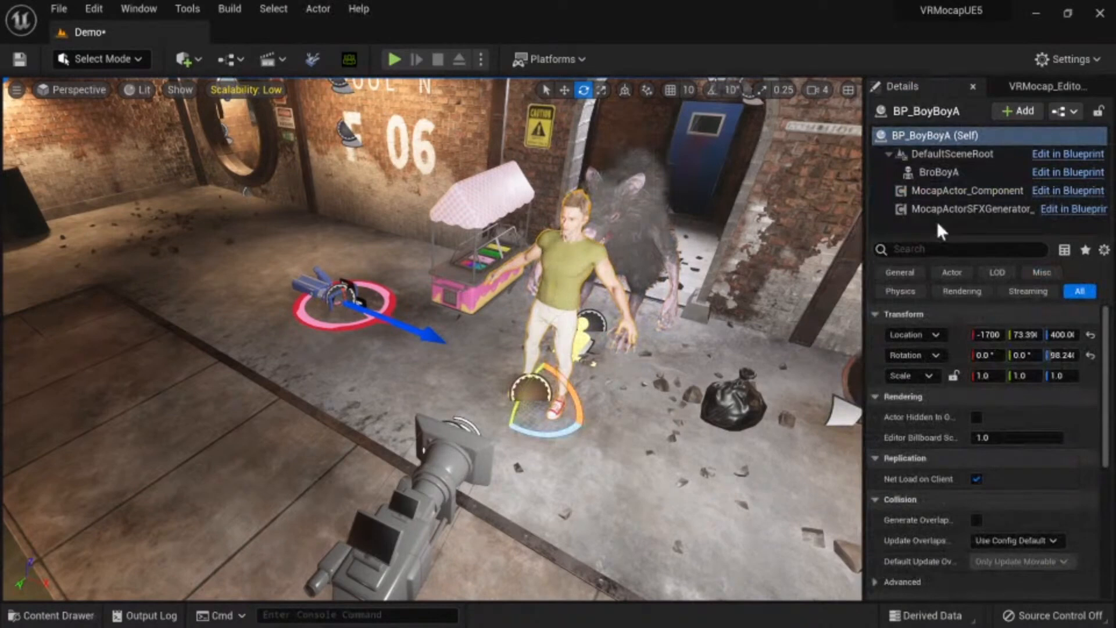
pyautogui.click(940, 192)
pyautogui.click(977, 316)
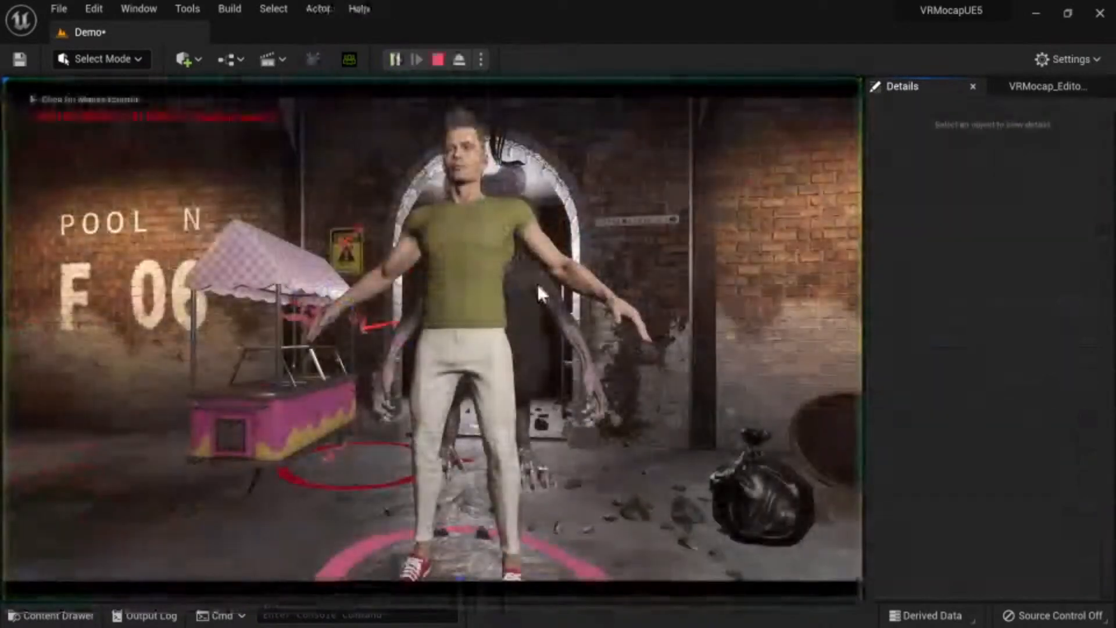
# Step: In the running level, eject from the player and move BP_BoyBoyA away from the archway to a Y location of about 84.5
pyautogui.click(538, 285)
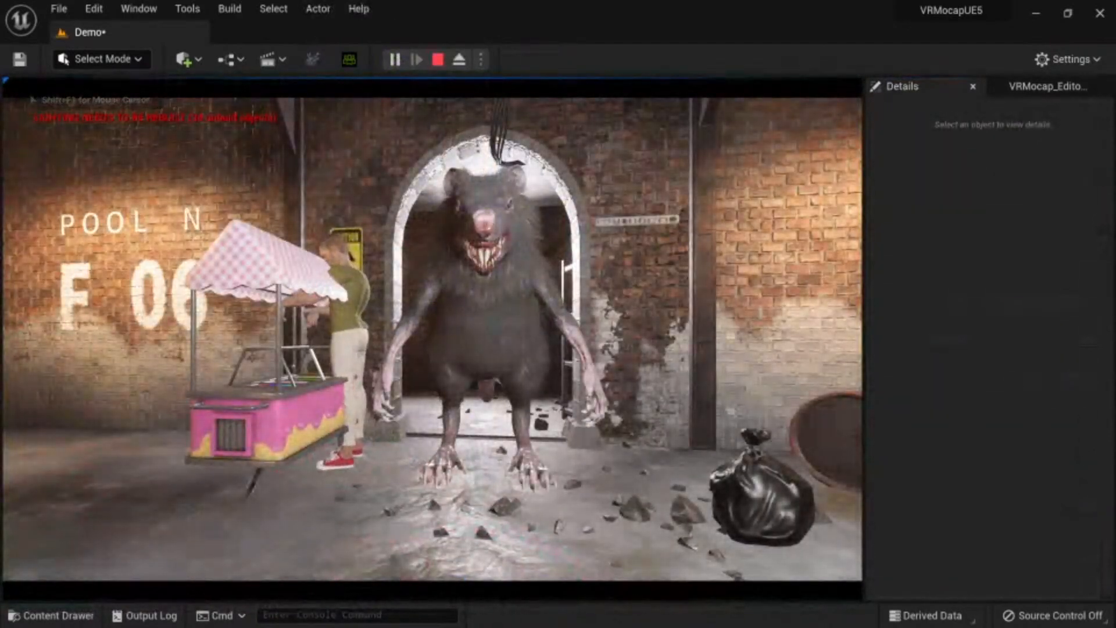
pyautogui.press('F8')
pyautogui.press('s')
pyautogui.moveTo(433, 340); pyautogui.dragTo(442, 442, button='right')
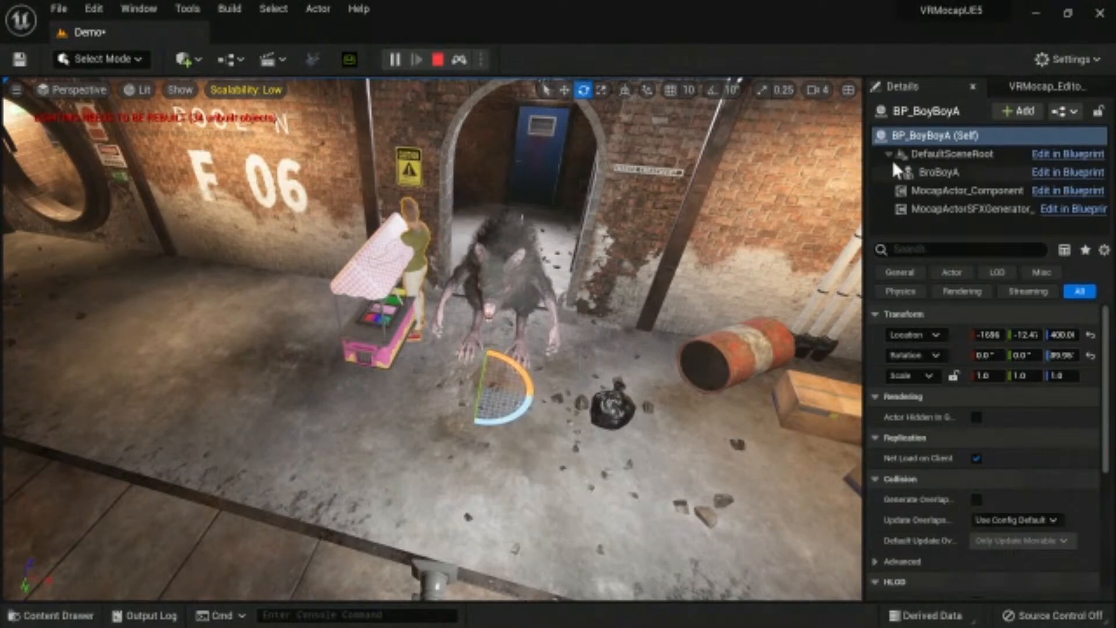
pyautogui.press('r')
pyautogui.press('e')
pyautogui.press('w')
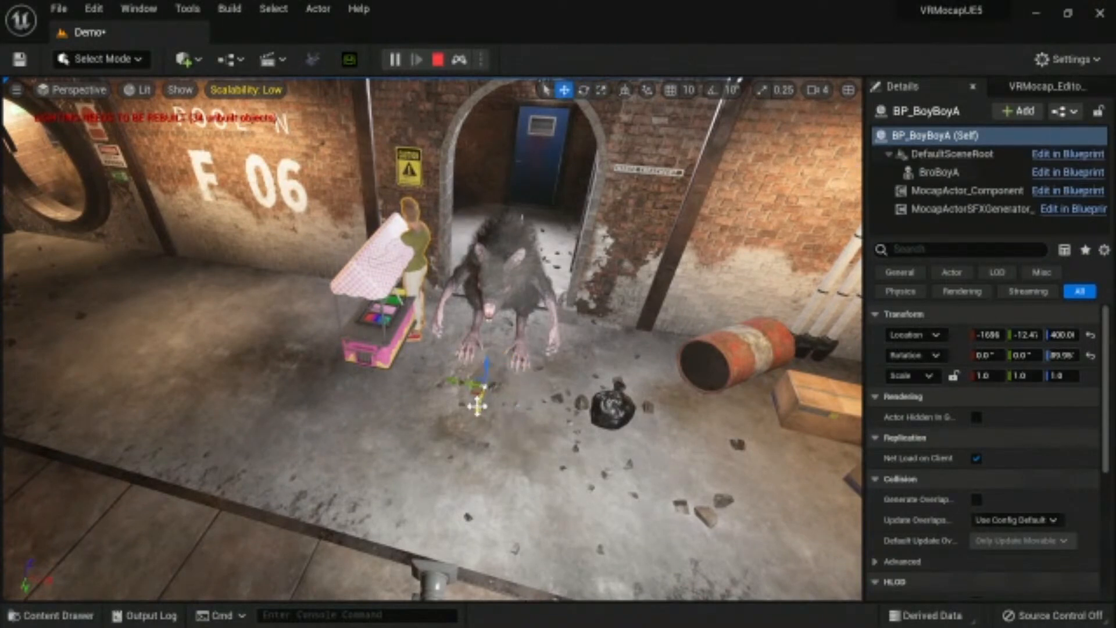
pyautogui.moveTo(477, 406); pyautogui.dragTo(467, 468)
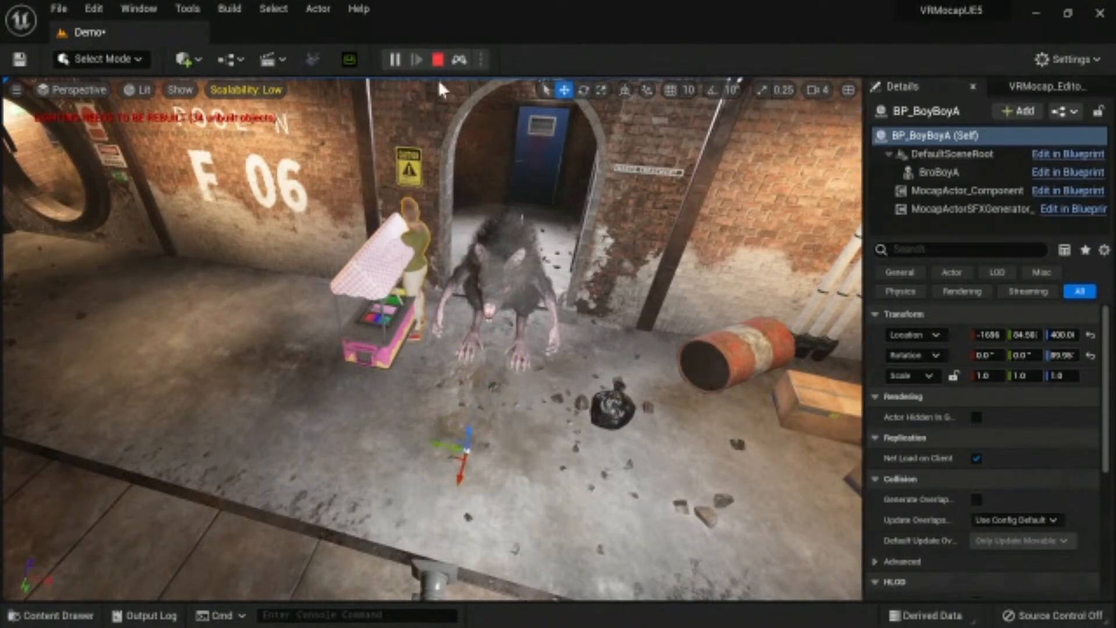
# Step: Reopen the Outliner while the level is running and filter its actors by "player"
pyautogui.click(187, 8)
pyautogui.moveTo(139, 8)
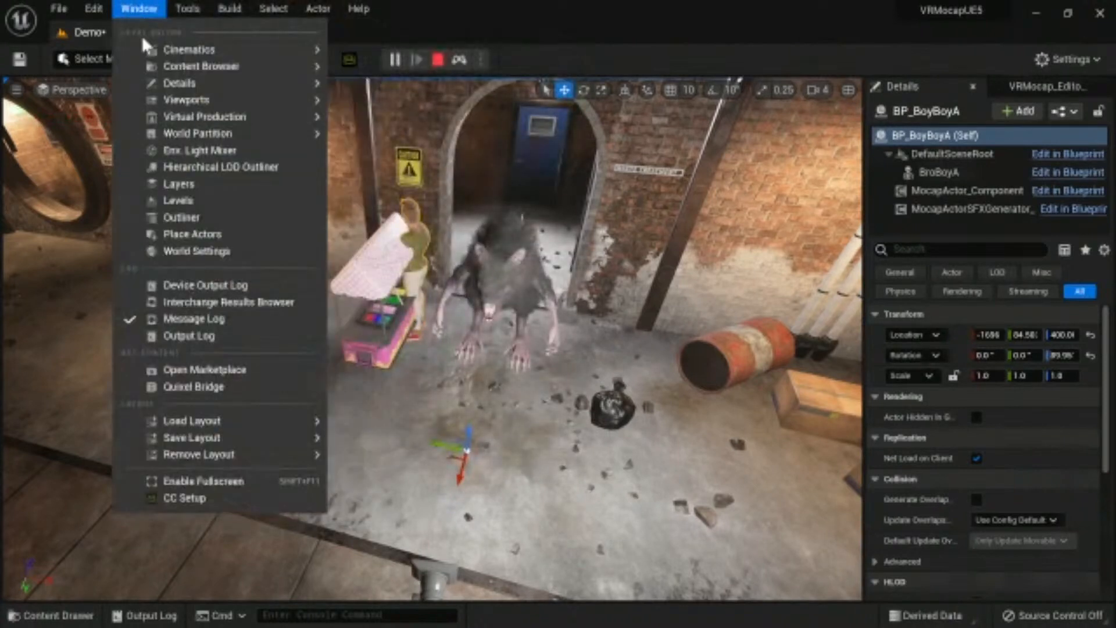
pyautogui.moveTo(231, 75)
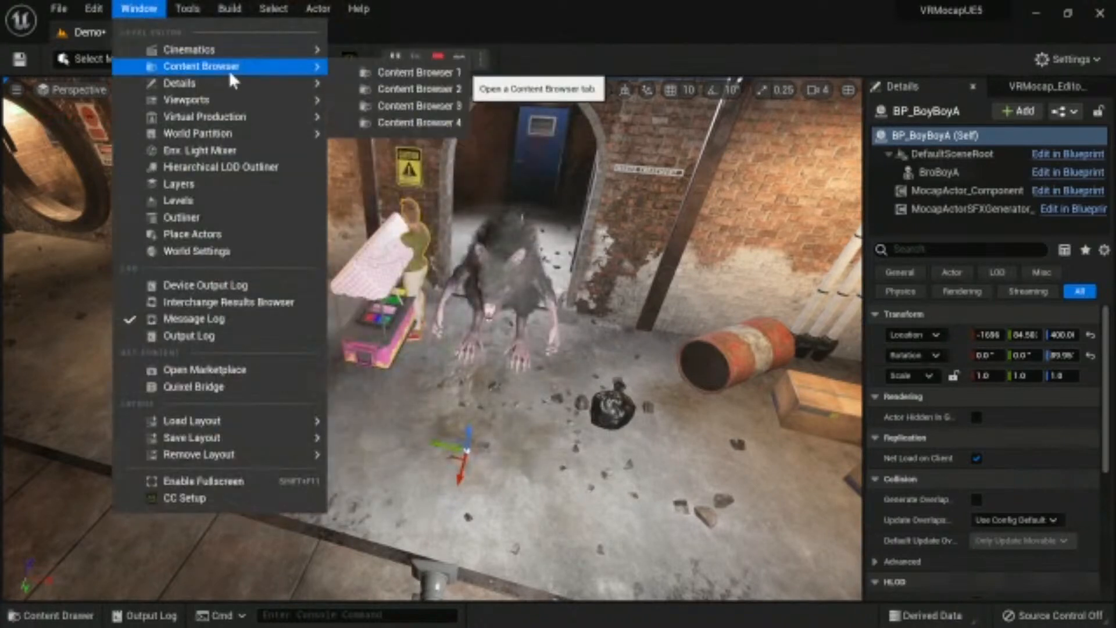
pyautogui.click(237, 218)
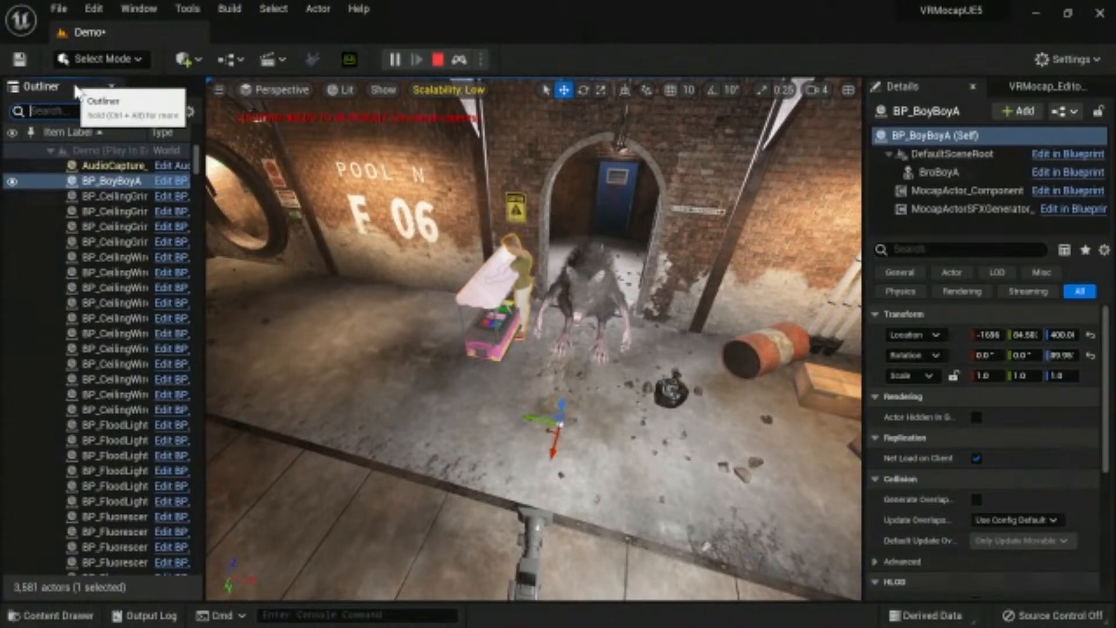
pyautogui.write('playe')
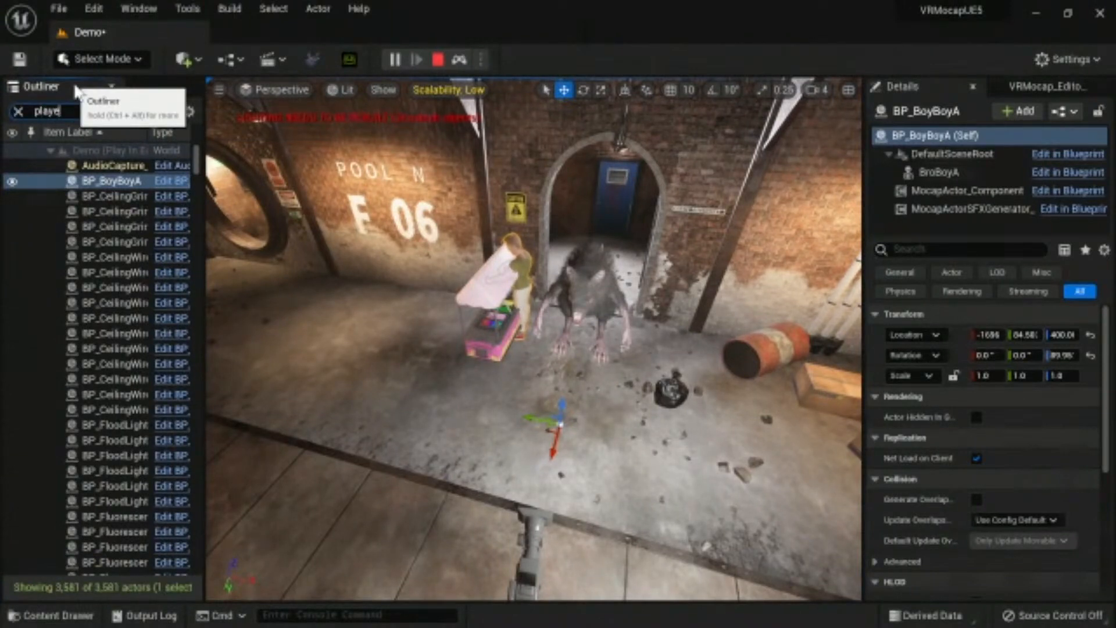
pyautogui.write('r')
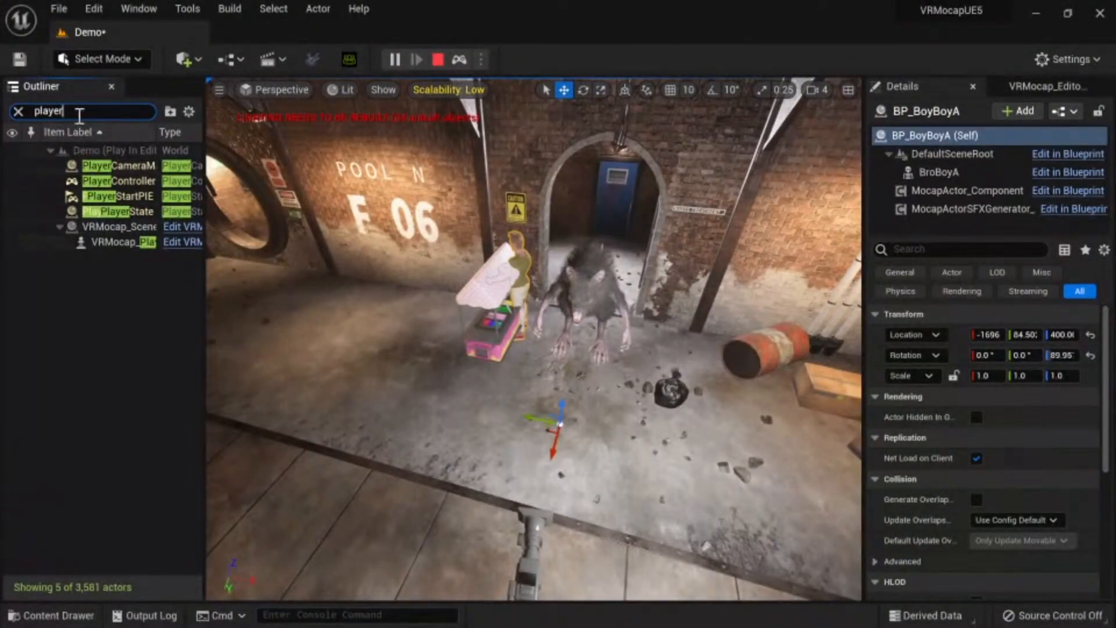
pyautogui.moveTo(207, 320); pyautogui.dragTo(256, 319, button='right')
pyautogui.moveTo(205, 309)
pyautogui.mouseDown()
pyautogui.moveTo(395, 302)
pyautogui.moveTo(208, 306)
pyautogui.mouseUp()
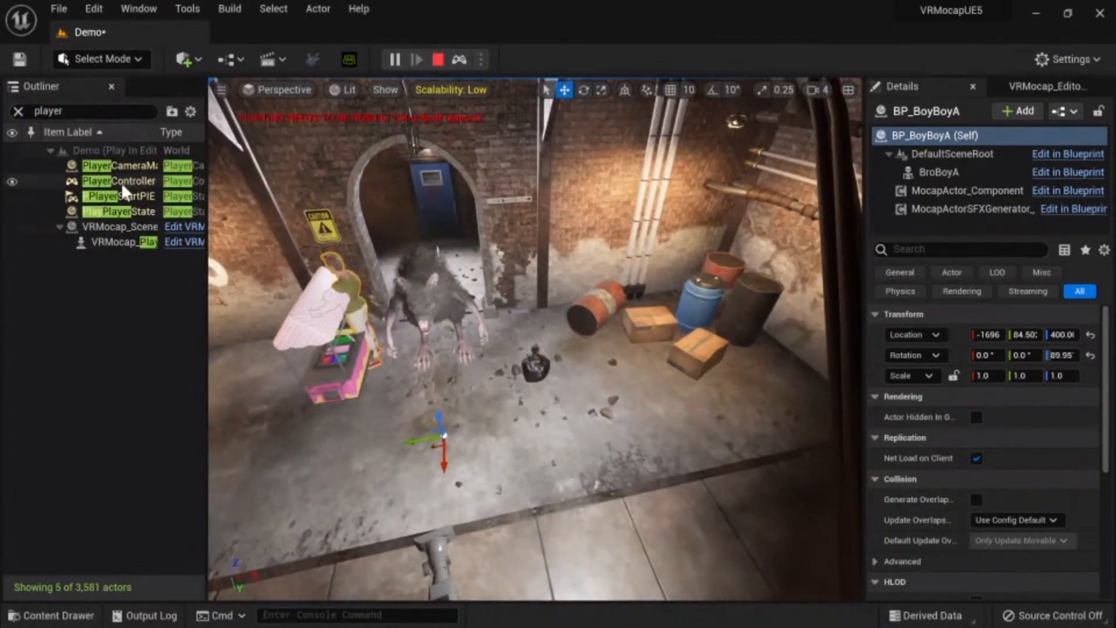
# Step: Filter the Outliner by "vrmo" and select the VRMocap player pawn
pyautogui.click(111, 111)
pyautogui.write('vr')
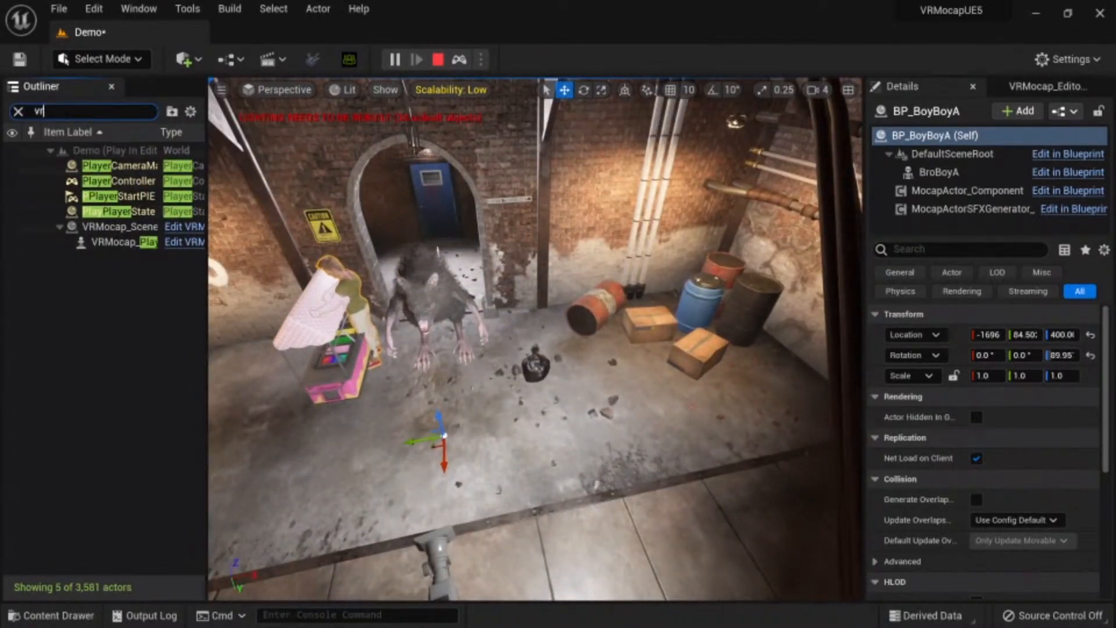
pyautogui.write('mo')
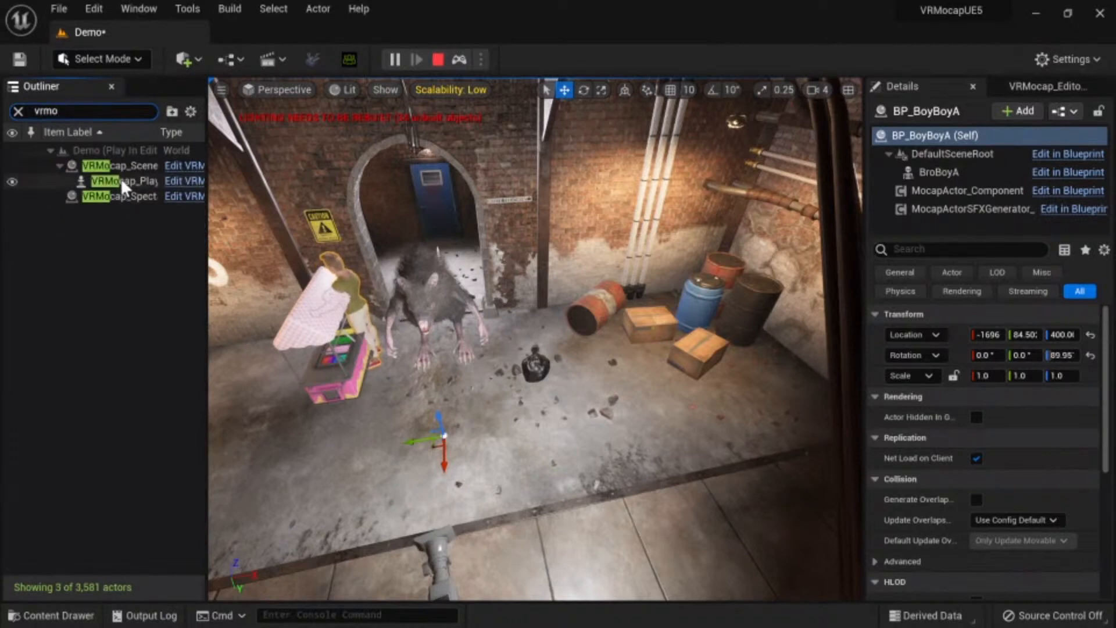
pyautogui.click(124, 182)
# Step: Move the VRMocap player pawn to about X 216, Y 193 so the boy stands clear of the cart, and possess the player again
pyautogui.moveTo(455, 386); pyautogui.dragTo(226, 577)
pyautogui.press('e')
pyautogui.press('w')
pyautogui.press('f')
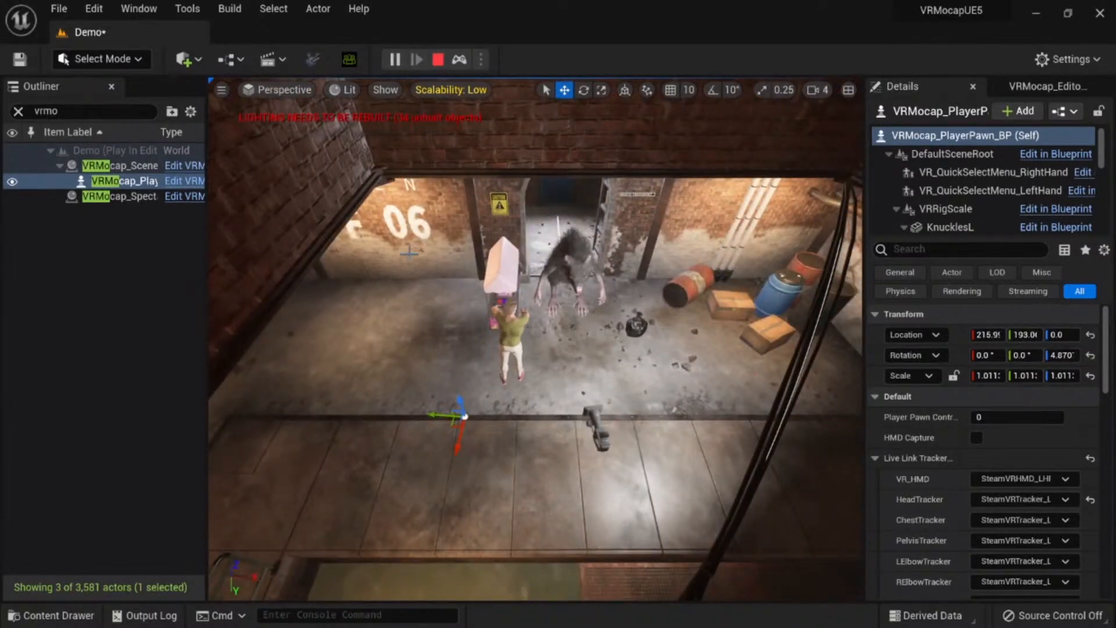
pyautogui.moveTo(409, 252); pyautogui.dragTo(427, 252, button='right')
pyautogui.press('F8')
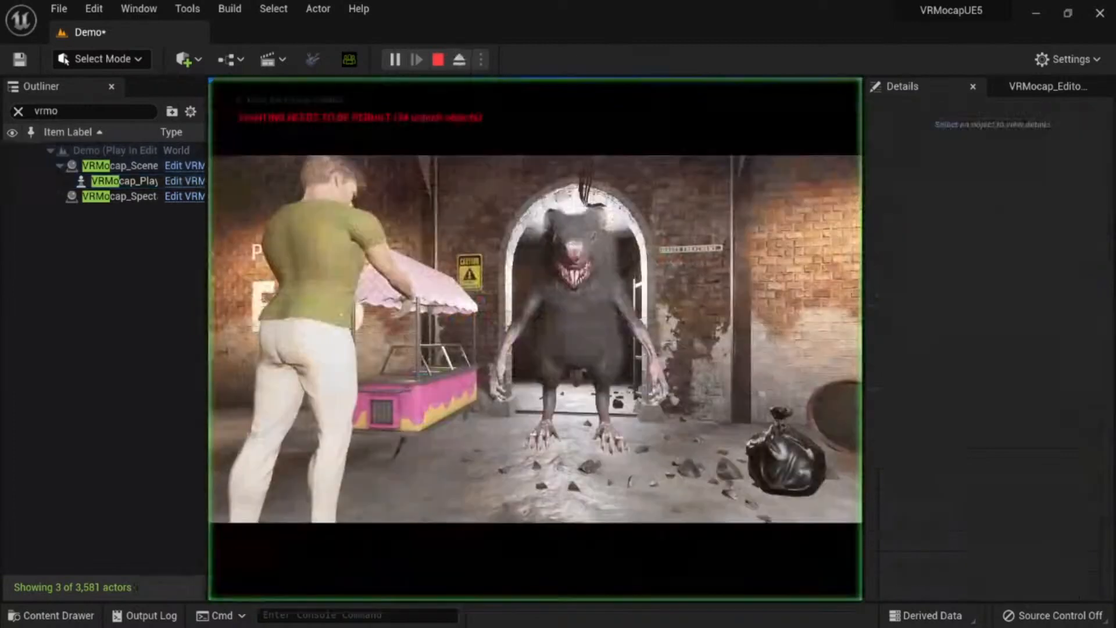
# Step: Open the Take Recorder and eject from the player in the running level
pyautogui.click(148, 8)
pyautogui.moveTo(170, 46)
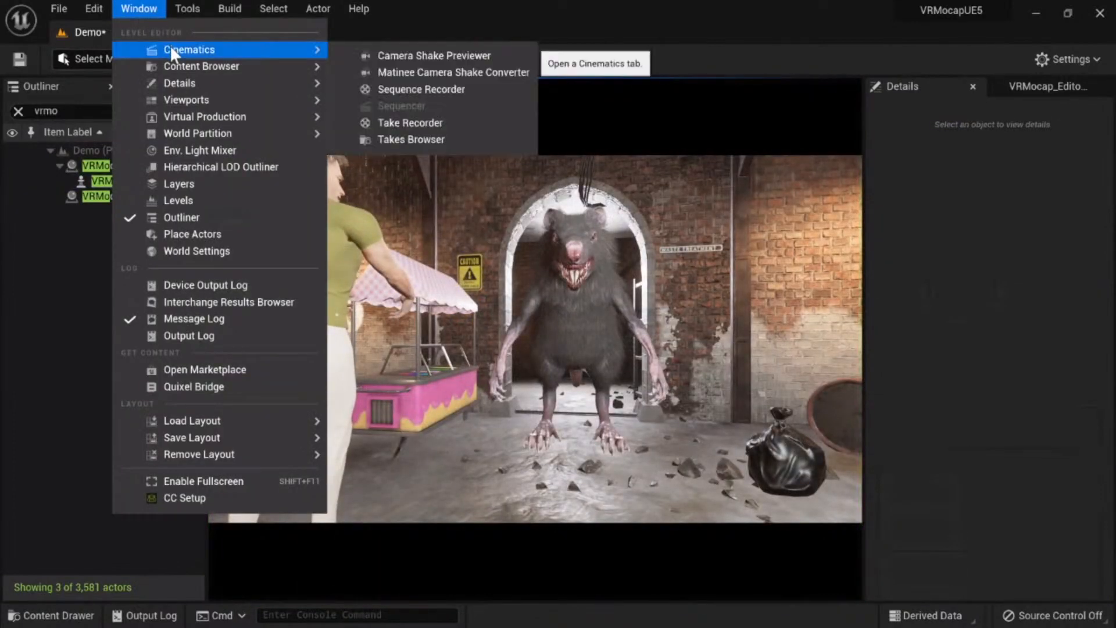
pyautogui.click(427, 124)
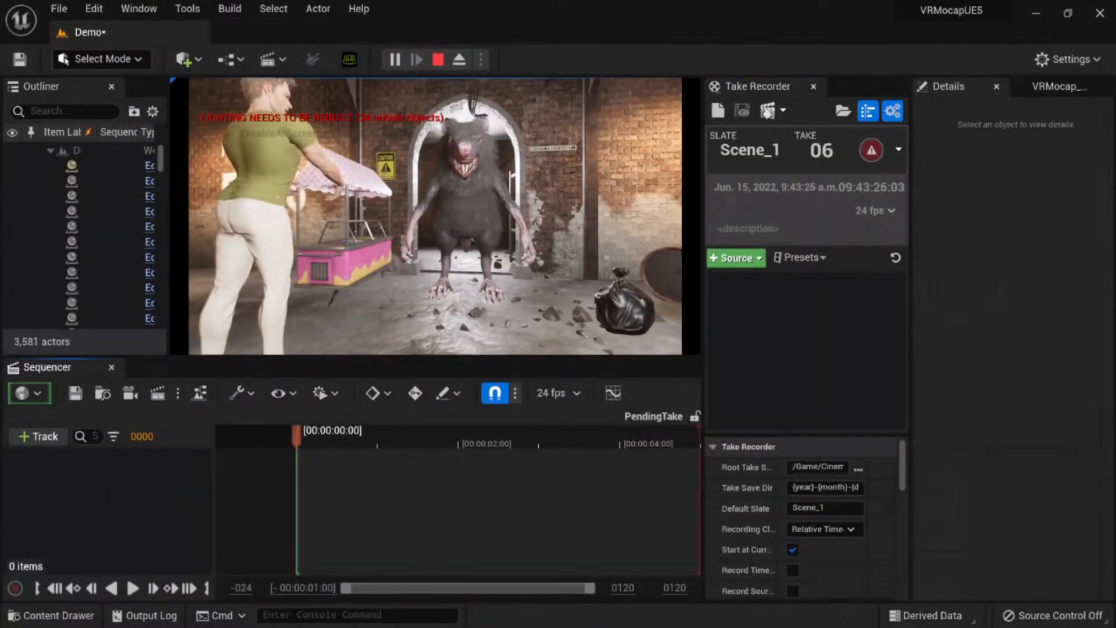
pyautogui.click(271, 176)
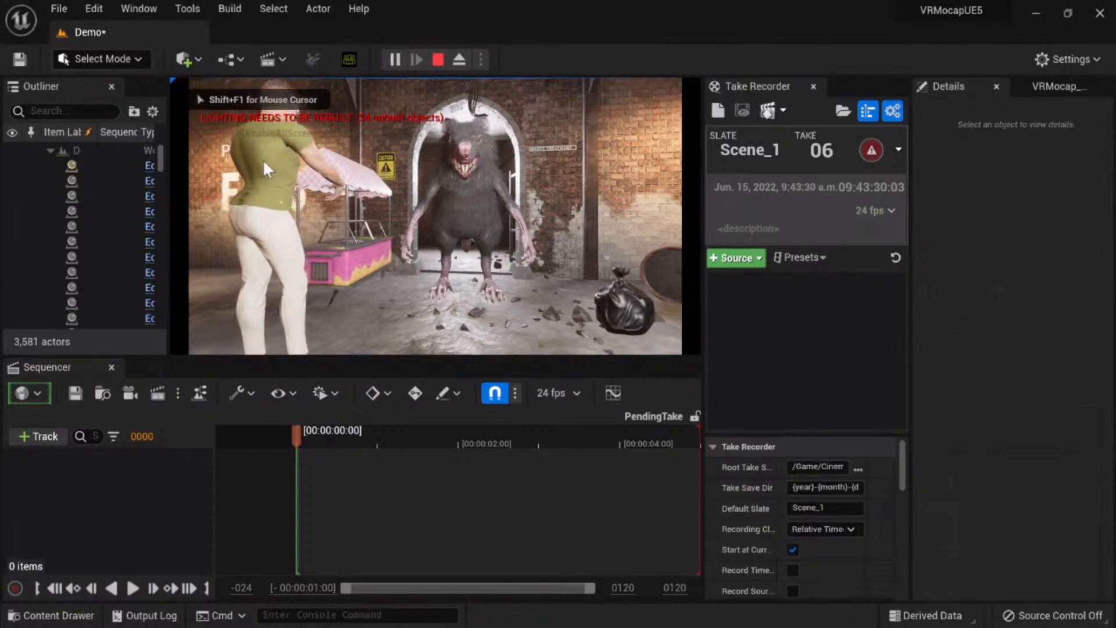
pyautogui.press('F8')
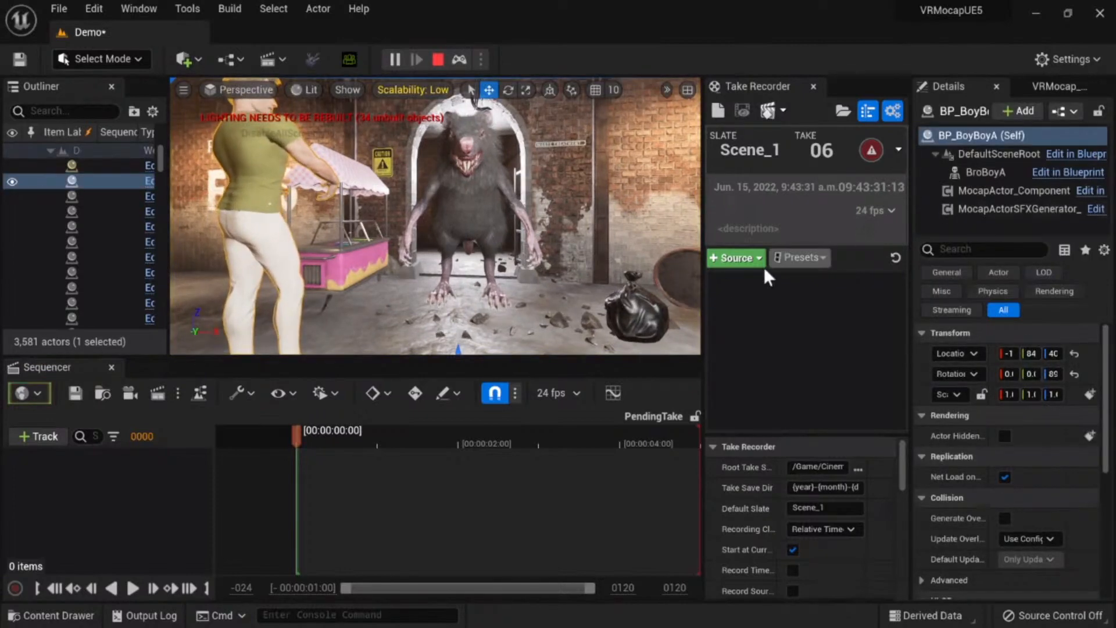
# Step: Add the BP_BoyBoyA actor and Microphone Audio as recording sources in the Take Recorder
pyautogui.click(734, 260)
pyautogui.moveTo(761, 281)
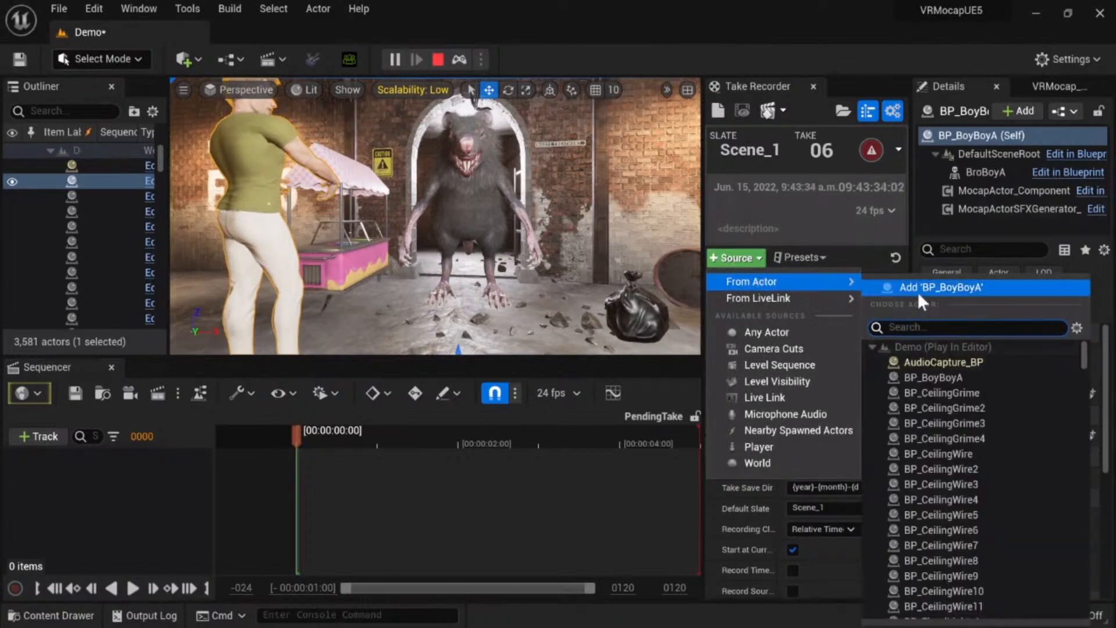
pyautogui.click(923, 289)
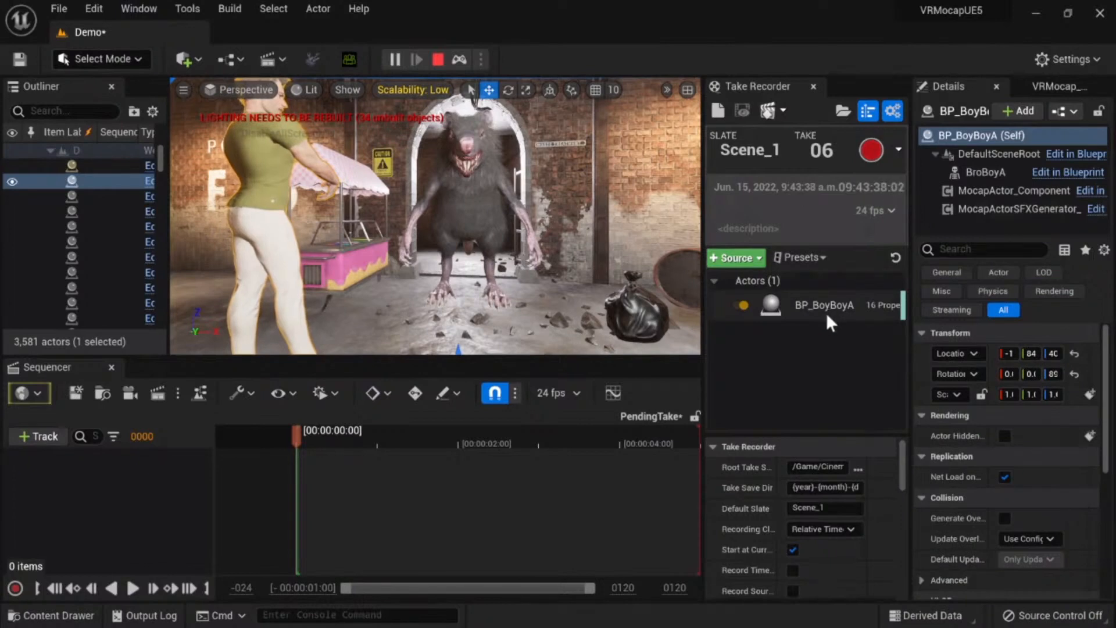
pyautogui.click(737, 258)
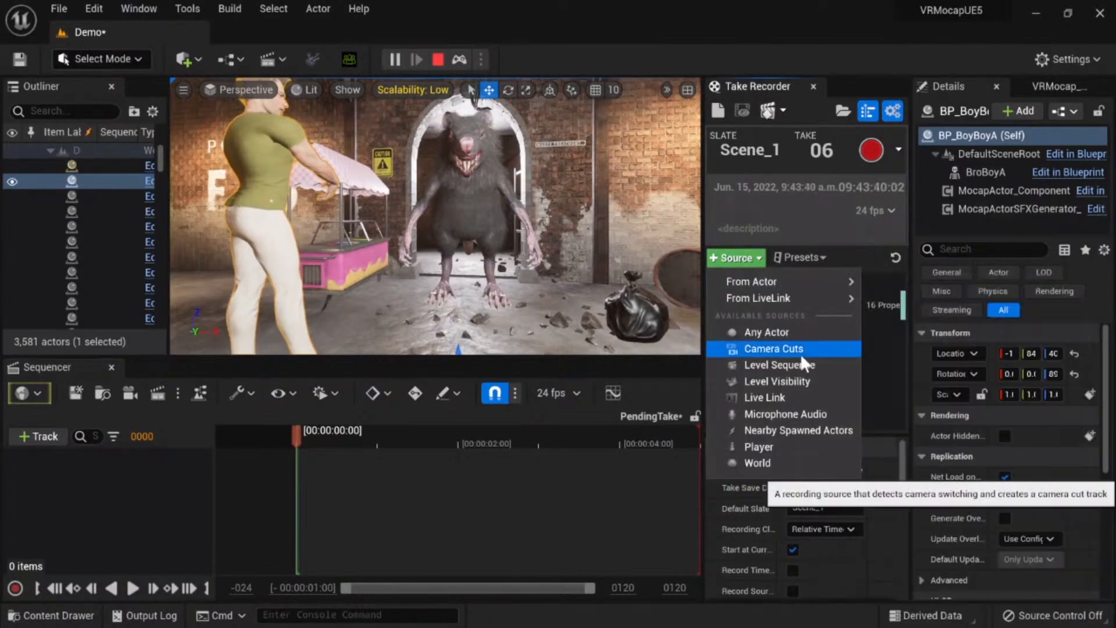
pyautogui.click(786, 415)
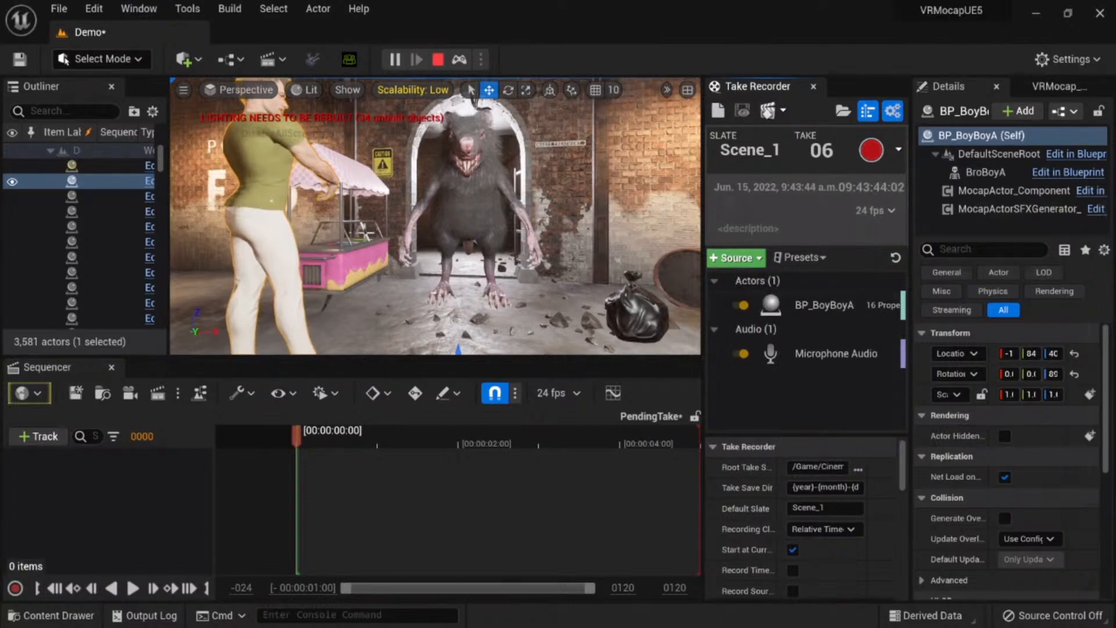
# Step: Record the boy's performance as take 6 of slate Scene_1, and stop the running level
pyautogui.click(494, 152)
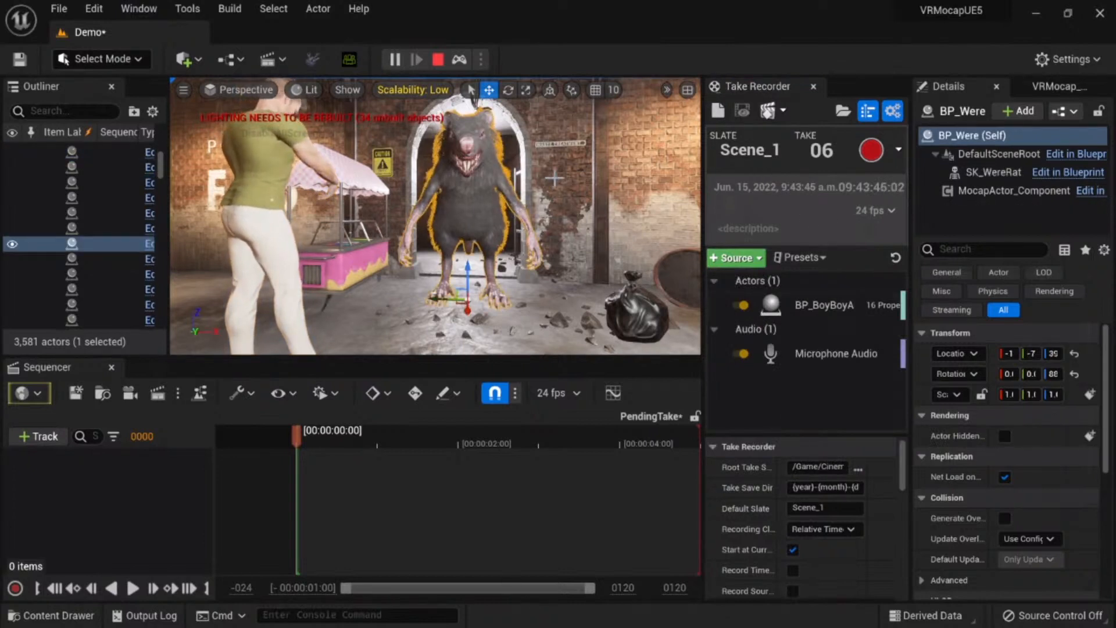
pyautogui.click(871, 153)
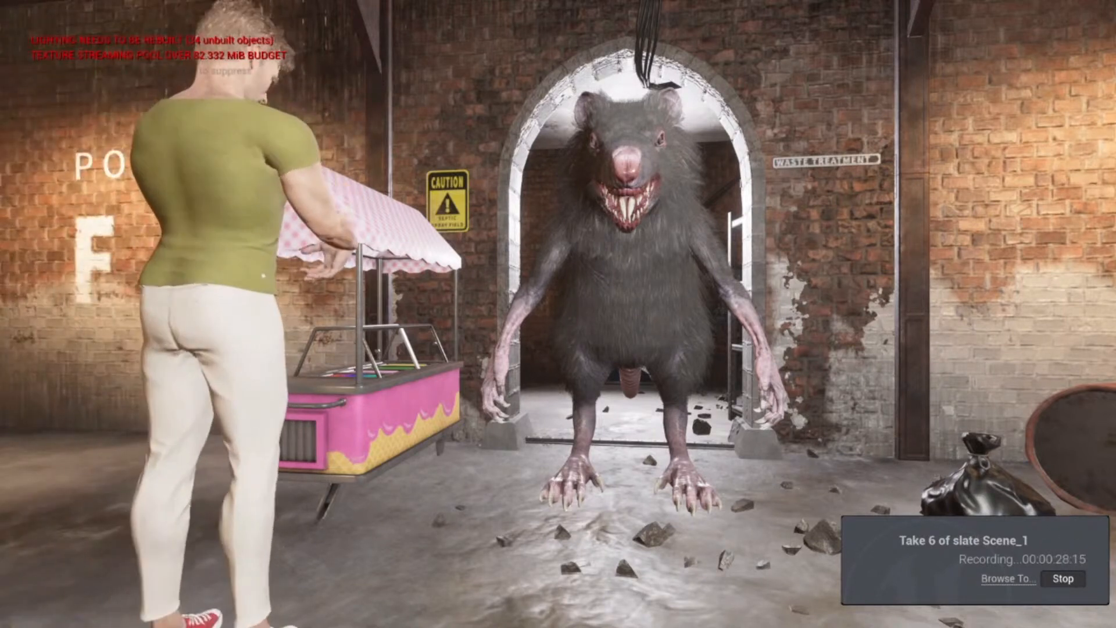
pyautogui.hotkey('shift', 'F1')
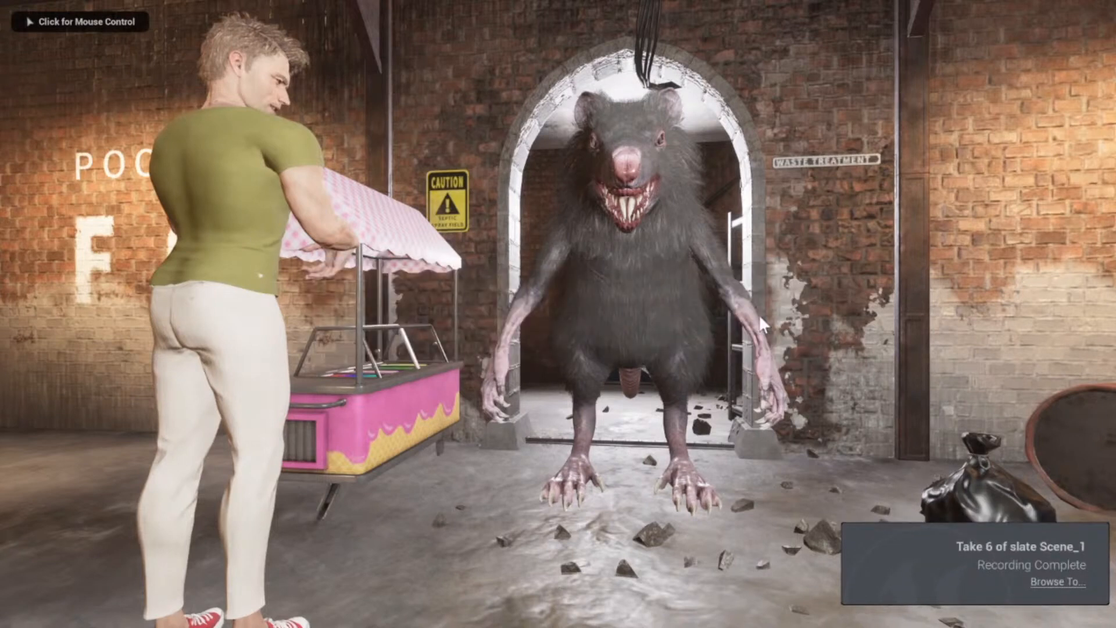
pyautogui.press('F11')
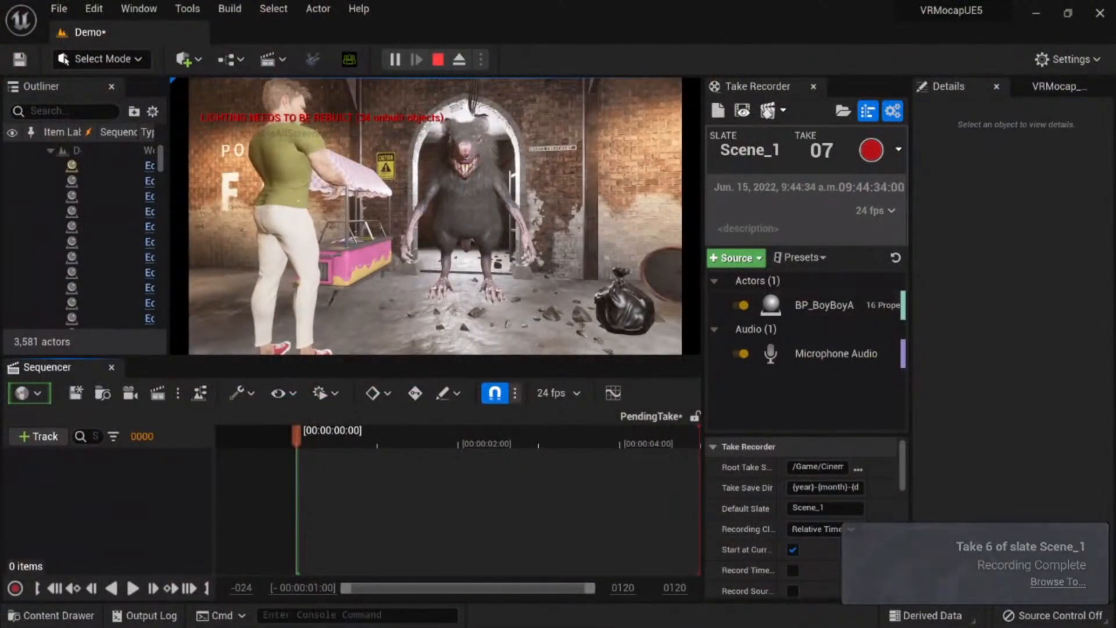
pyautogui.press('Escape')
# Step: Turn off Is Mocap Target on BP_BoyBoyA's mocap component and turn it on for the were-rat BP_Were
pyautogui.press('s')
pyautogui.moveTo(507, 242); pyautogui.dragTo(442, 221, button='right')
pyautogui.click(432, 224)
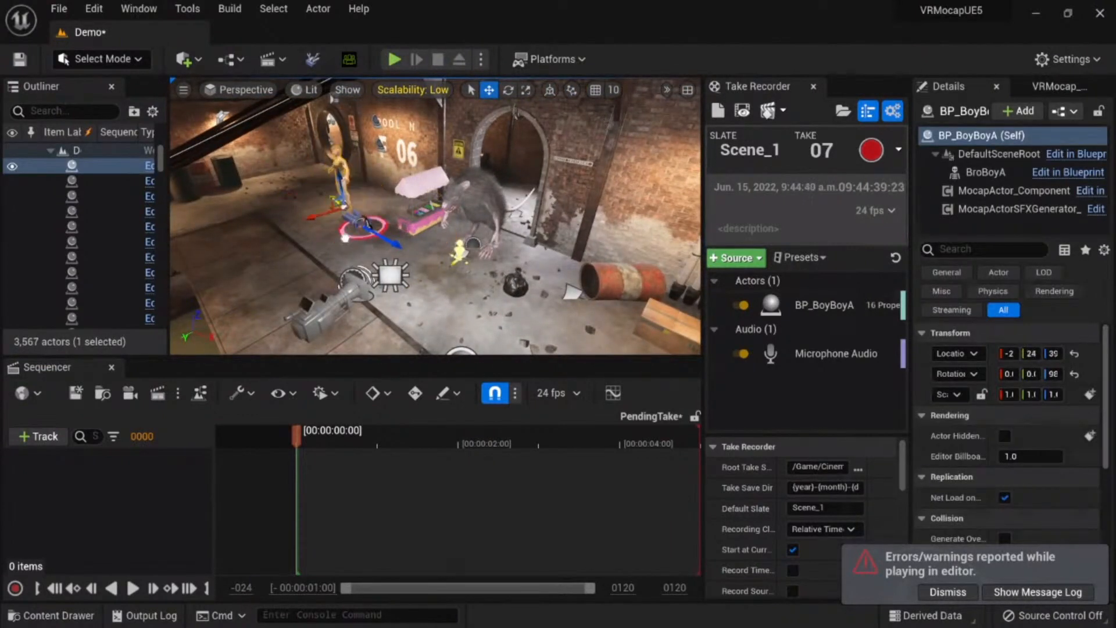
pyautogui.click(989, 192)
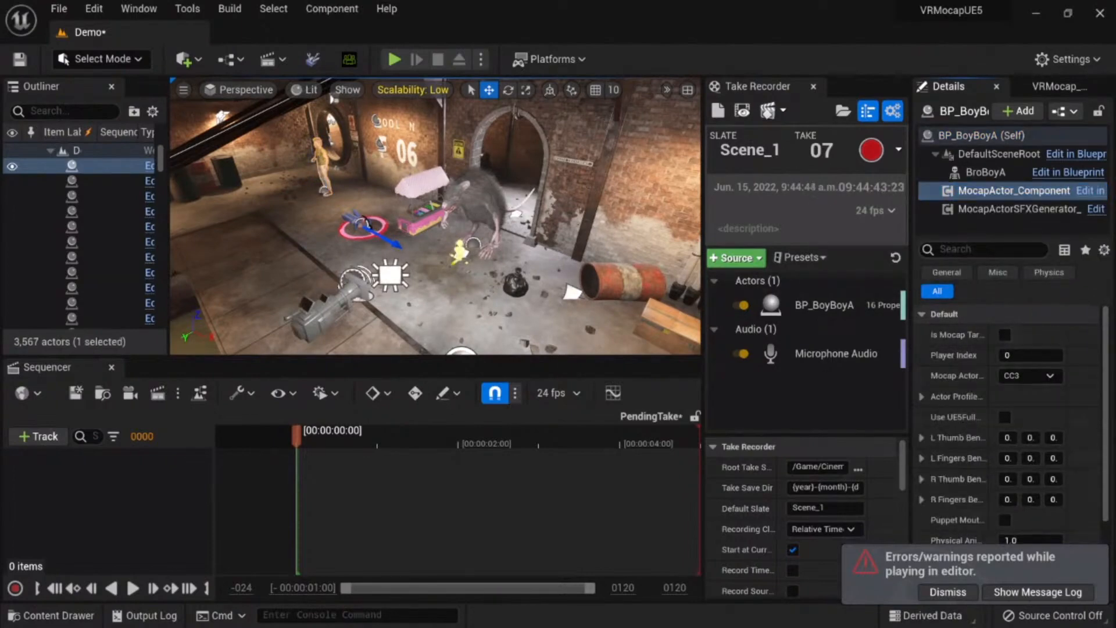
pyautogui.click(489, 187)
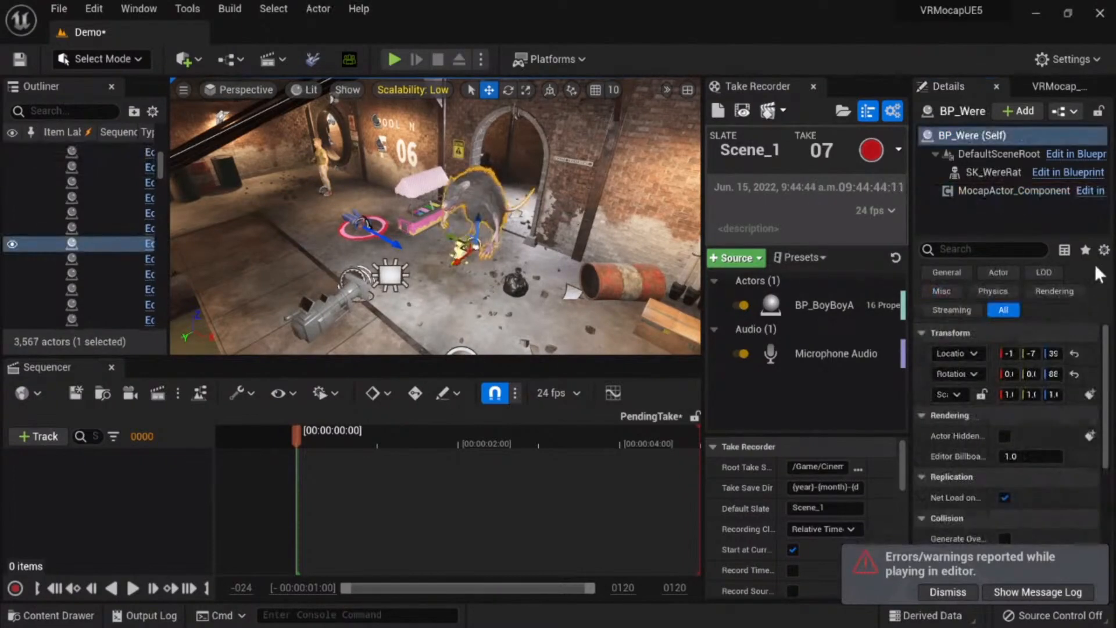
pyautogui.click(977, 192)
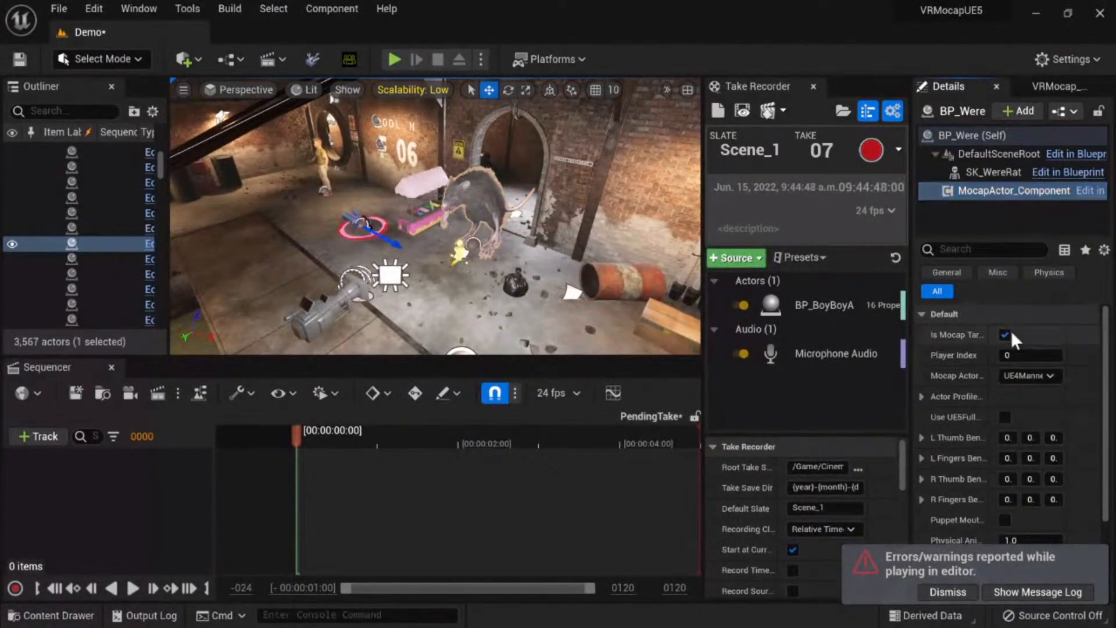
# Step: Return the editor window to full size and play the level in the active viewport
pyautogui.doubleClick(826, 37)
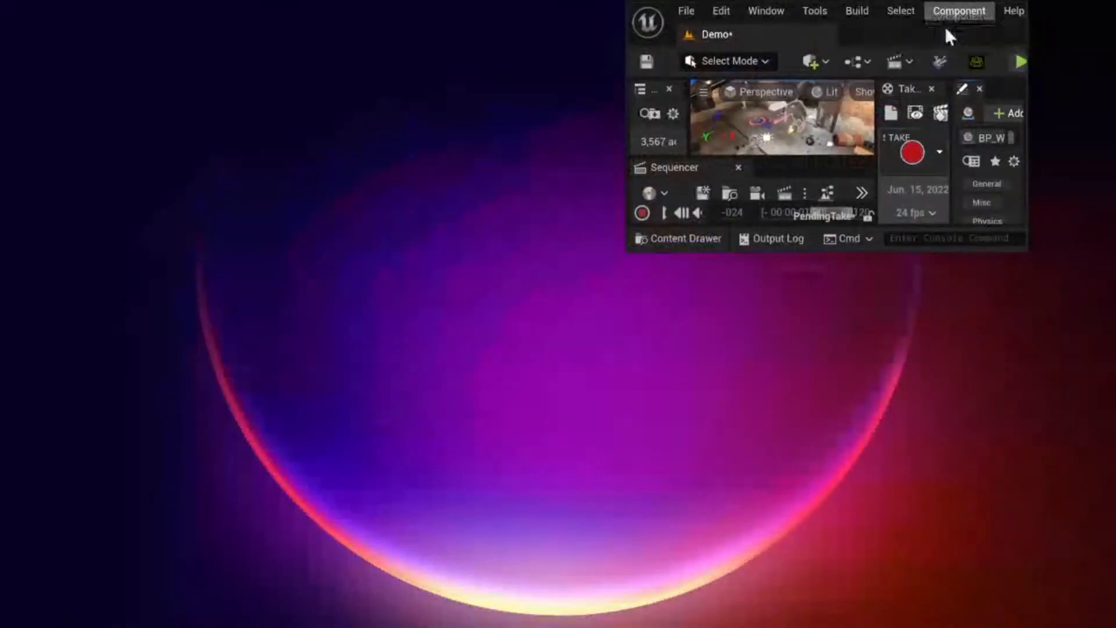
pyautogui.moveTo(944, 26); pyautogui.dragTo(666, 4)
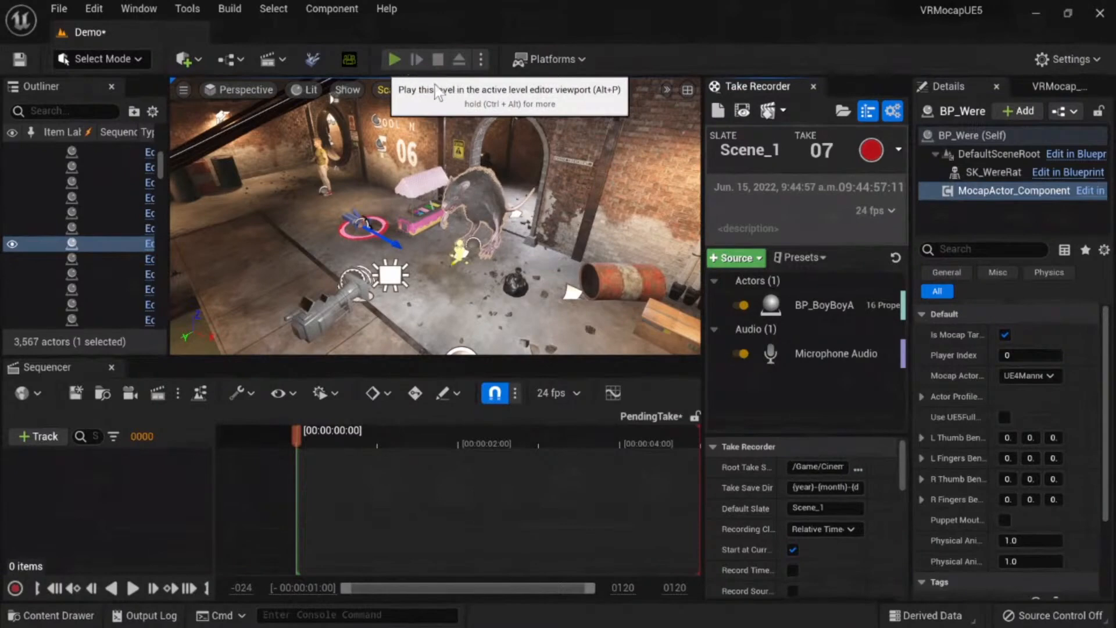
pyautogui.click(395, 59)
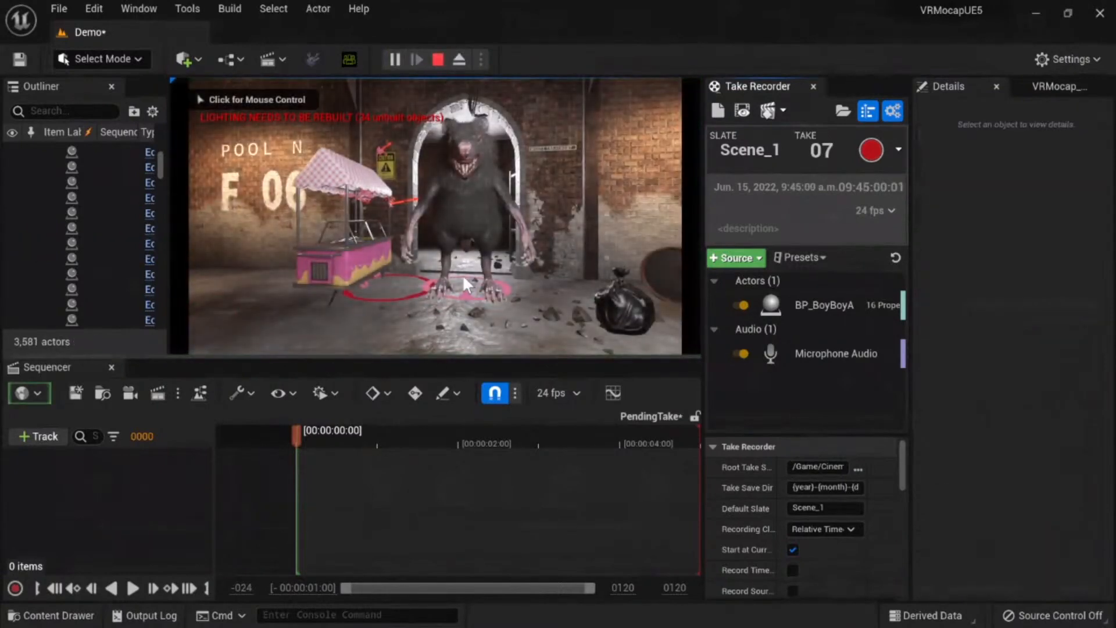
# Step: Open the Scene_1_06 level sequence in the Take Recorder as the sequence to record into
pyautogui.click(782, 110)
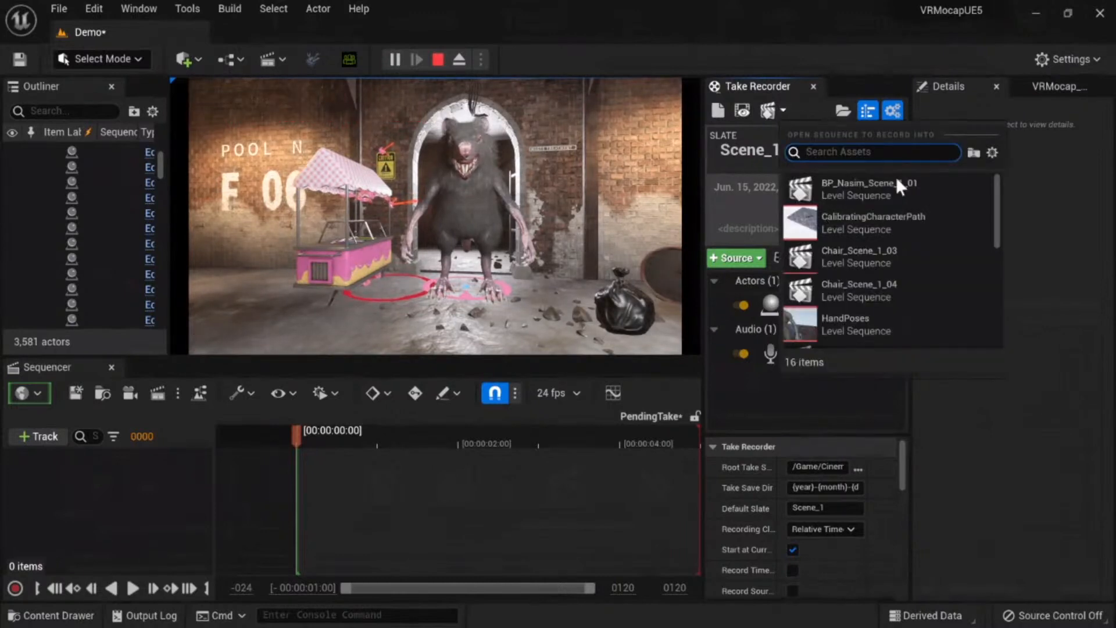
pyautogui.scroll(-5, 888, 266)
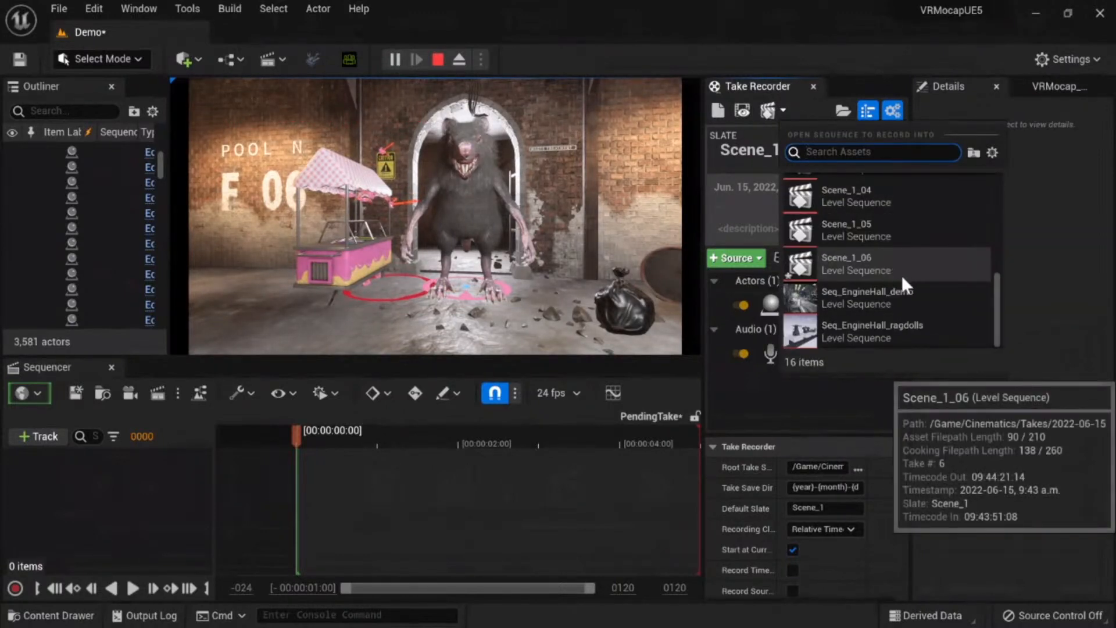
pyautogui.click(861, 259)
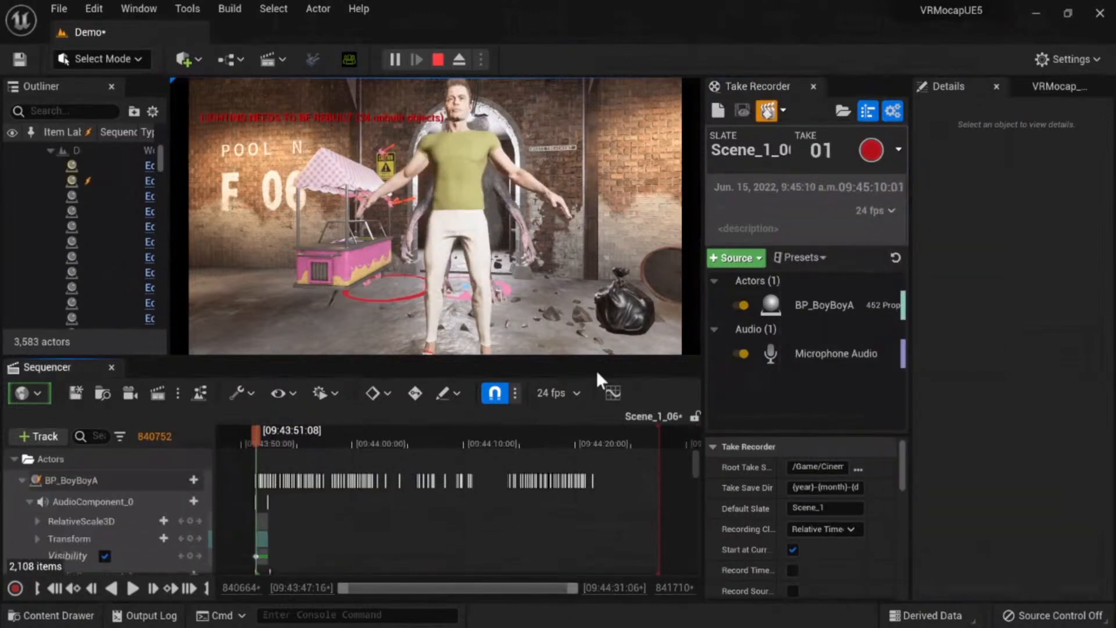
# Step: Scrub through and play back the boy's recorded performance in the Scene_1_06 sequence while checking its tracks
pyautogui.moveTo(269, 443)
pyautogui.mouseDown()
pyautogui.moveTo(253, 443)
pyautogui.moveTo(276, 453)
pyautogui.moveTo(259, 453)
pyautogui.mouseUp()
pyautogui.press('space')
pyautogui.scroll(-5, 534, 550)
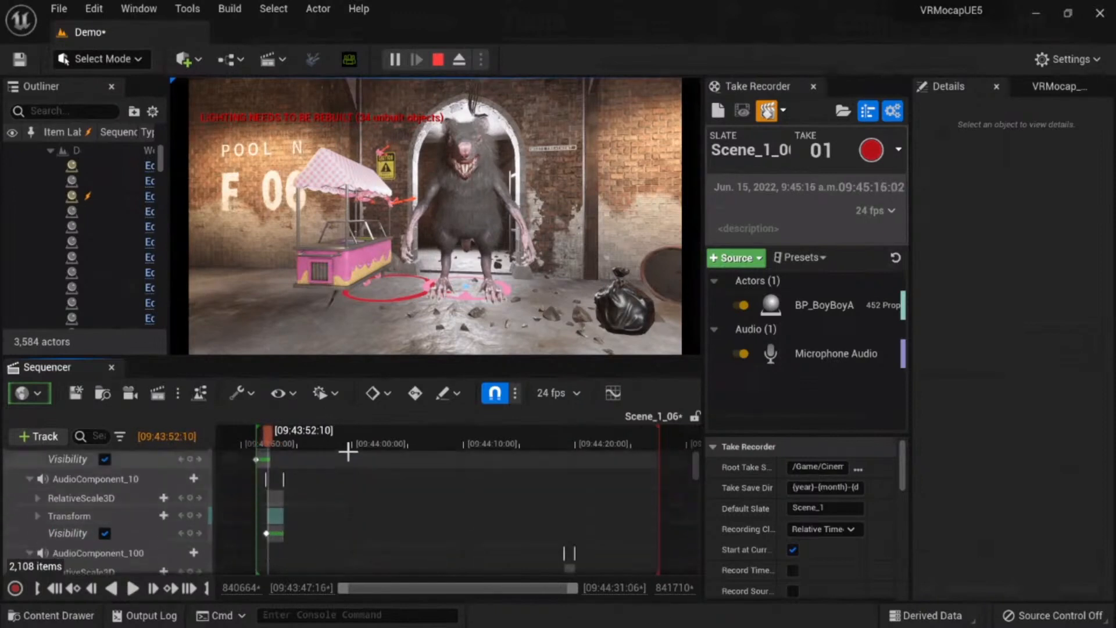
pyautogui.moveTo(361, 446); pyautogui.dragTo(510, 449)
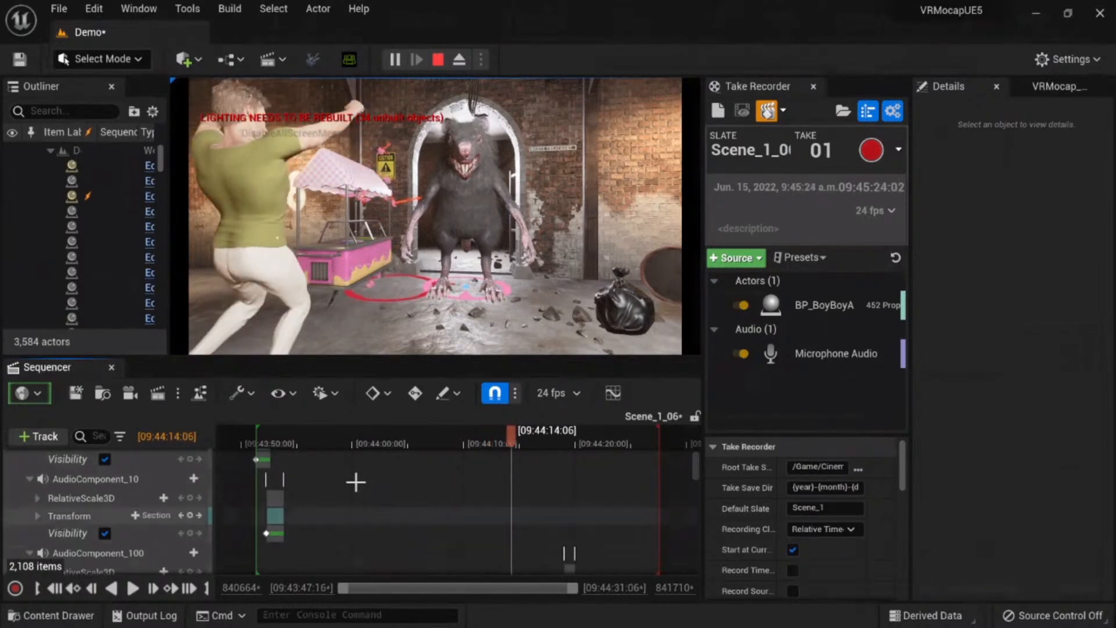
pyautogui.click(381, 443)
pyautogui.press('space')
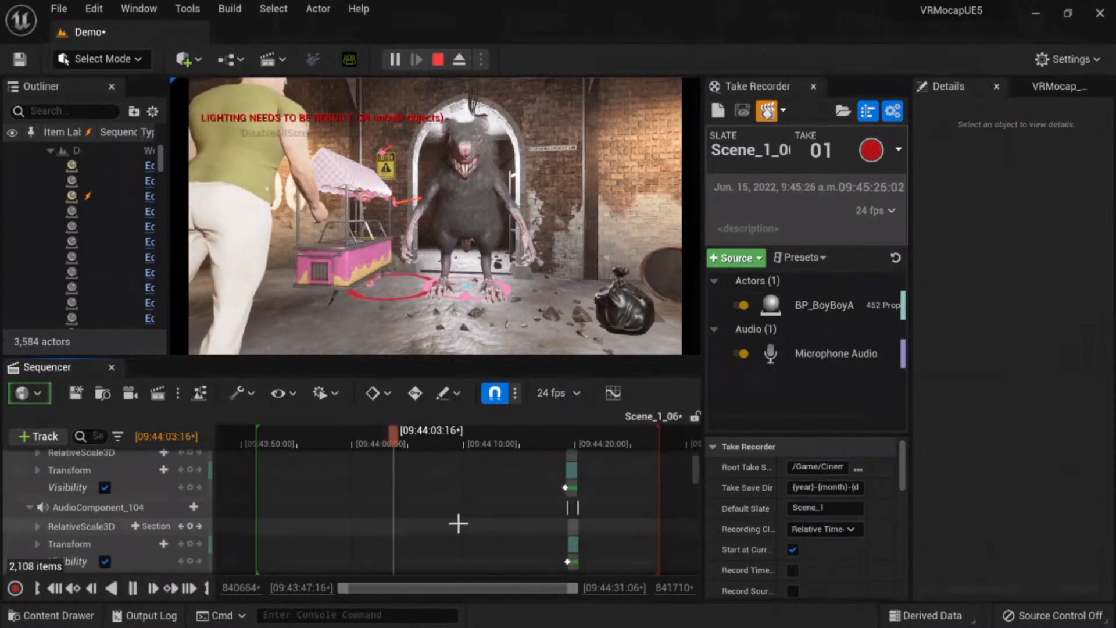
pyautogui.scroll(-5, 459, 523)
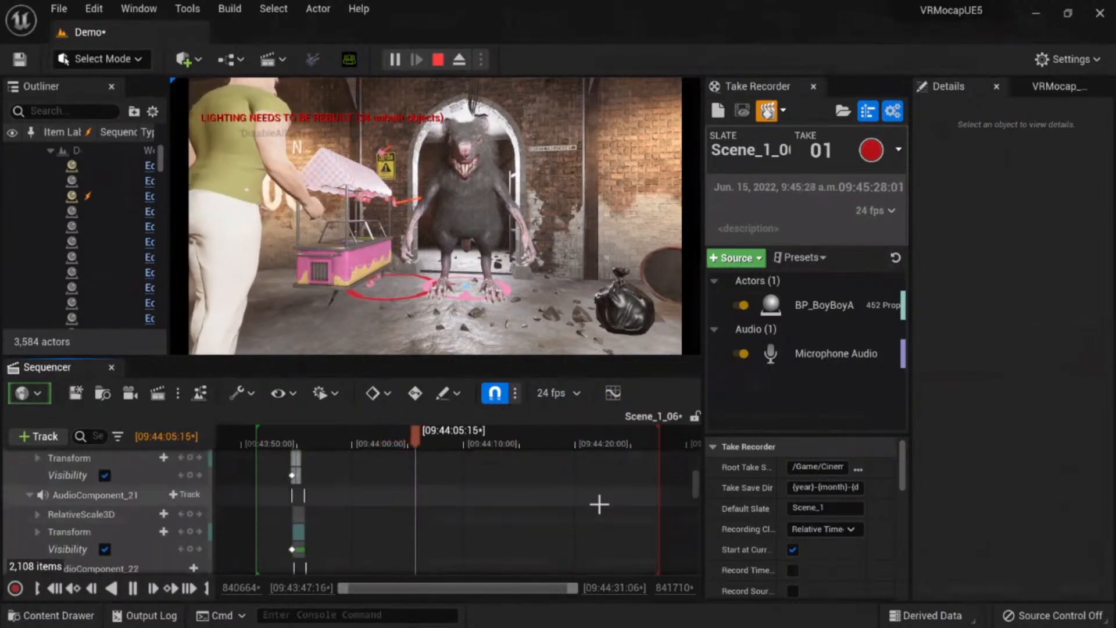
pyautogui.press('space')
# Step: Inspect the recorded audio track at the end of the sequence and place the playhead at 09:44:13:07
pyautogui.moveTo(693, 482); pyautogui.dragTo(696, 561)
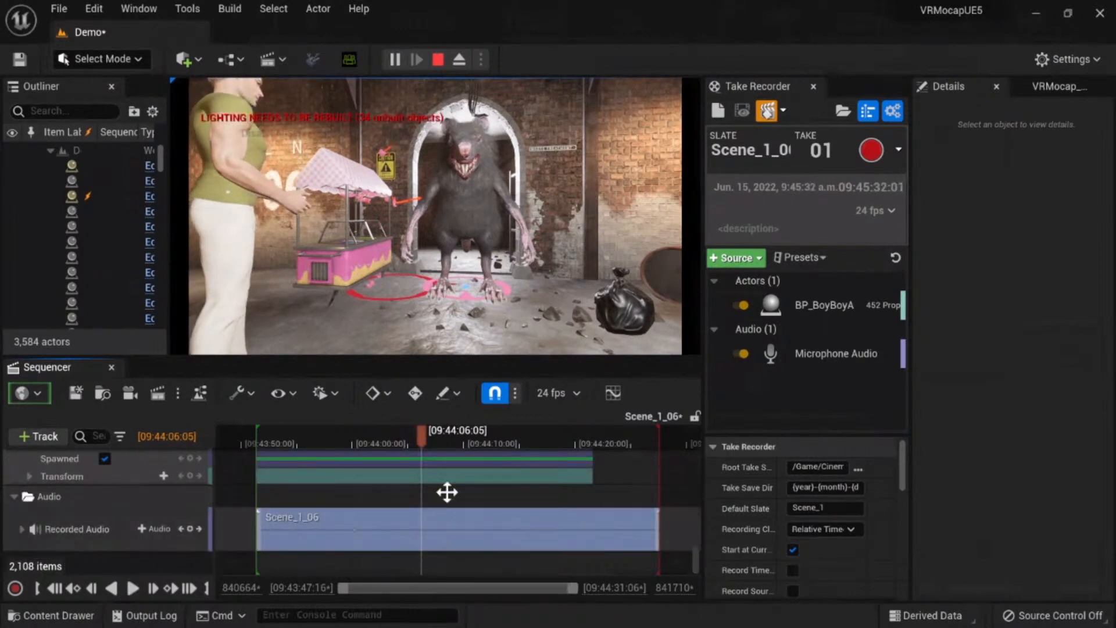
pyautogui.click(514, 437)
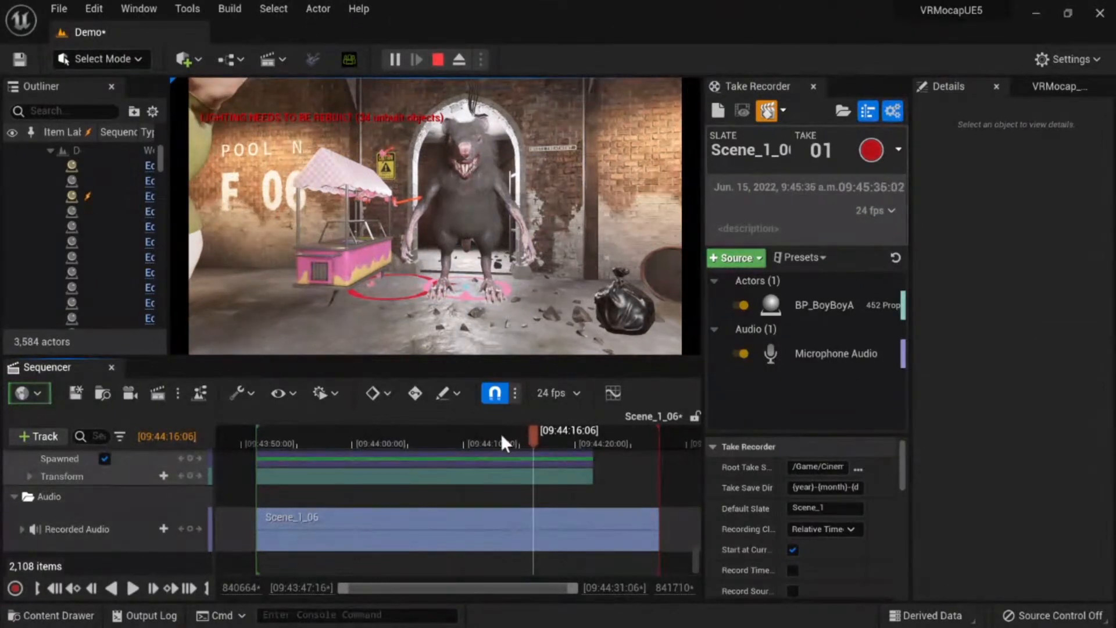
pyautogui.click(500, 433)
pyautogui.scroll(5, 345, 524)
pyautogui.scroll(6, 345, 524)
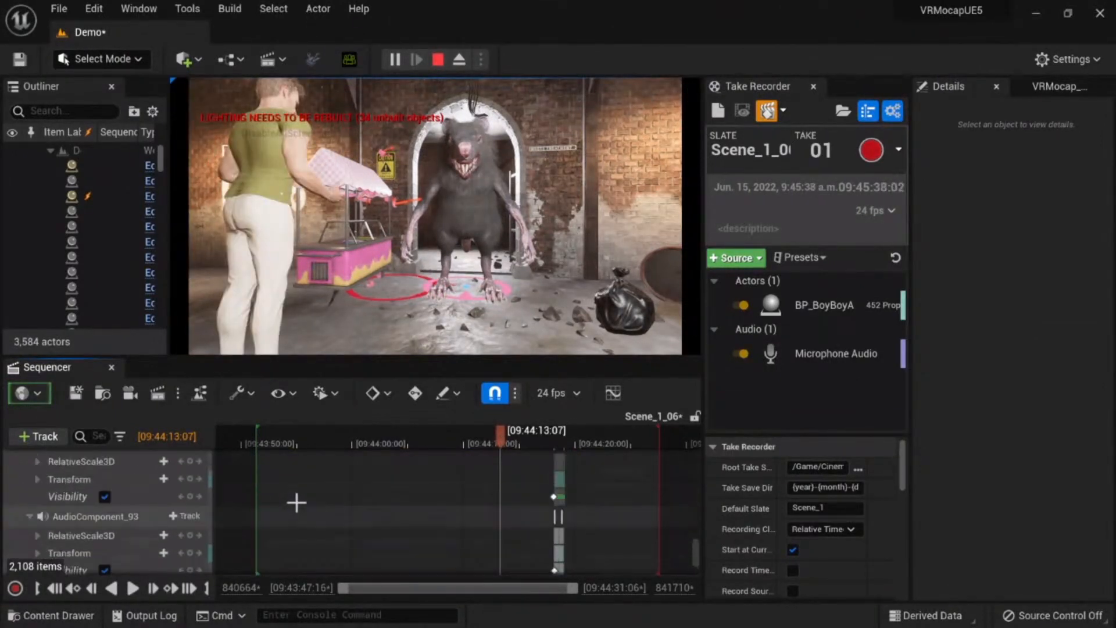
pyautogui.scroll(5, 296, 501)
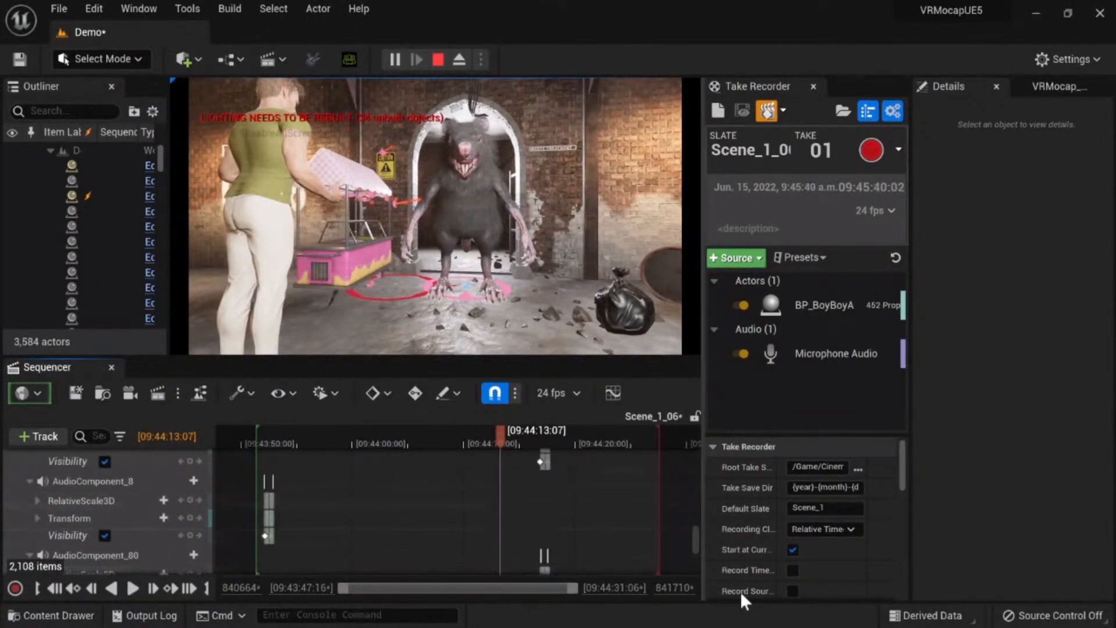
pyautogui.moveTo(698, 525); pyautogui.dragTo(716, 438)
# Step: Check the list of level sequences that can be recorded into, down to the Scene_1 takes
pyautogui.click(628, 314)
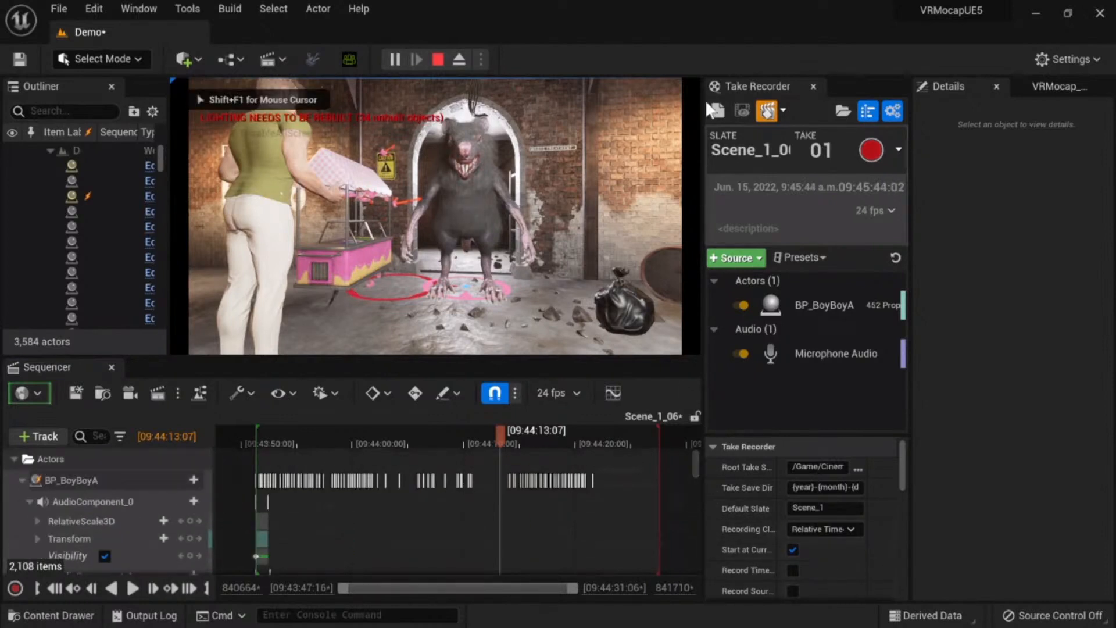
pyautogui.hotkey('shift', 'F1')
pyautogui.click(782, 105)
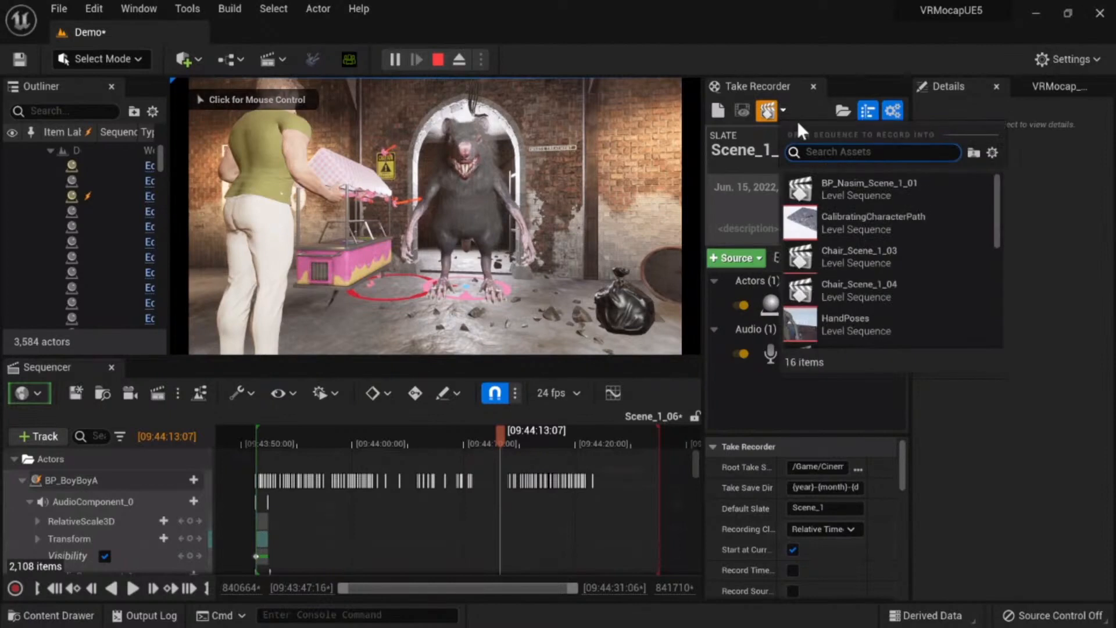
pyautogui.scroll(-3, 898, 268)
pyautogui.scroll(-5, 907, 280)
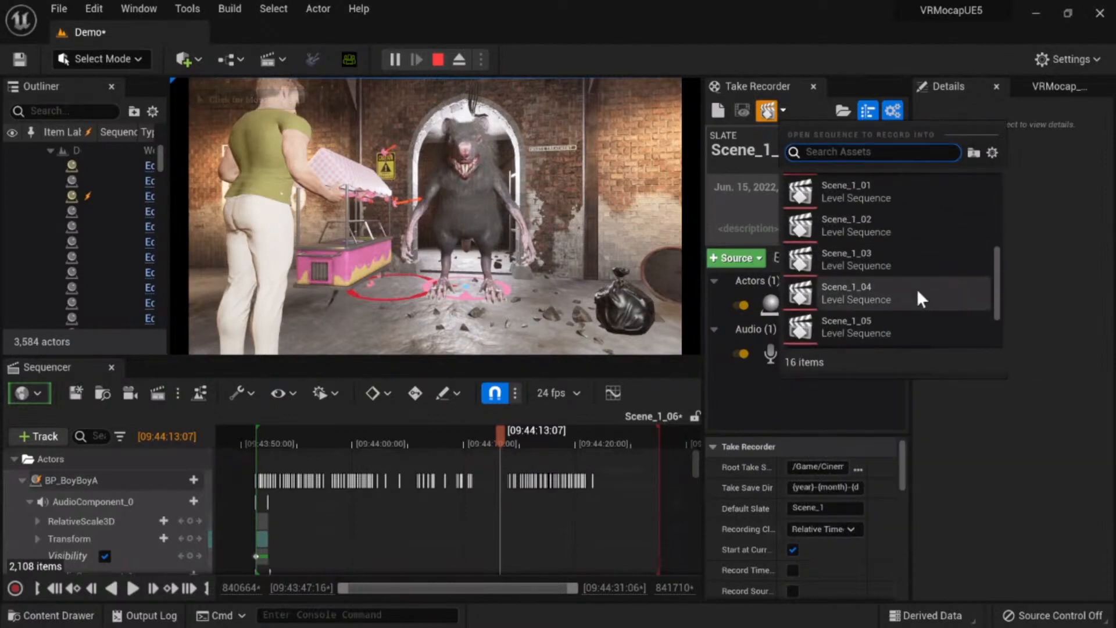
pyautogui.click(859, 307)
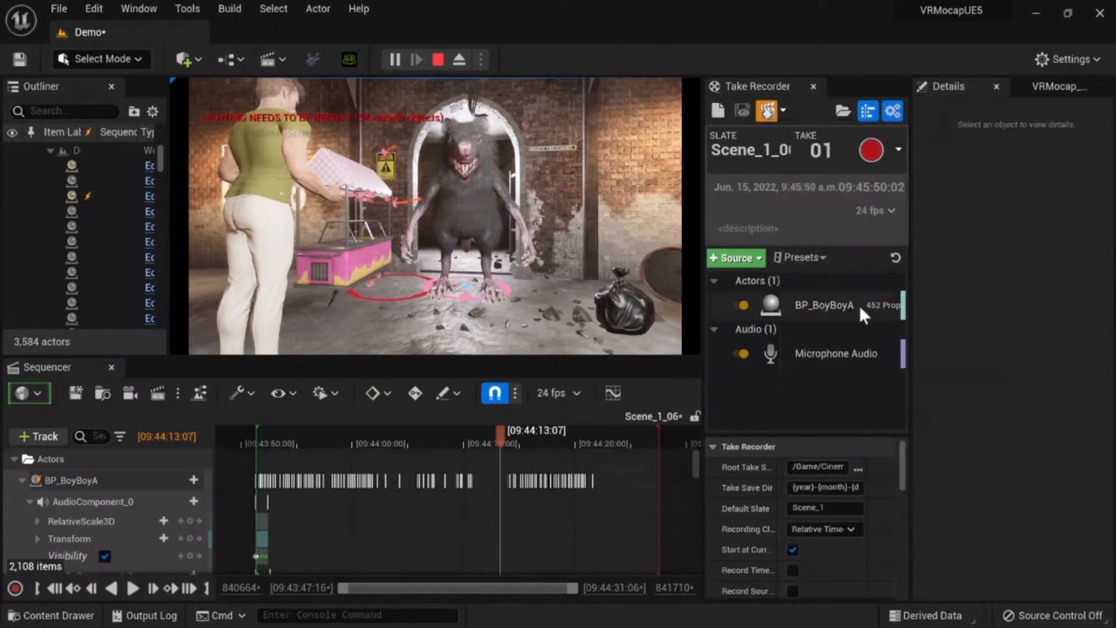
# Step: Disable the BP_BoyBoyA recording source and open the list of actors available as new sources
pyautogui.click(795, 304)
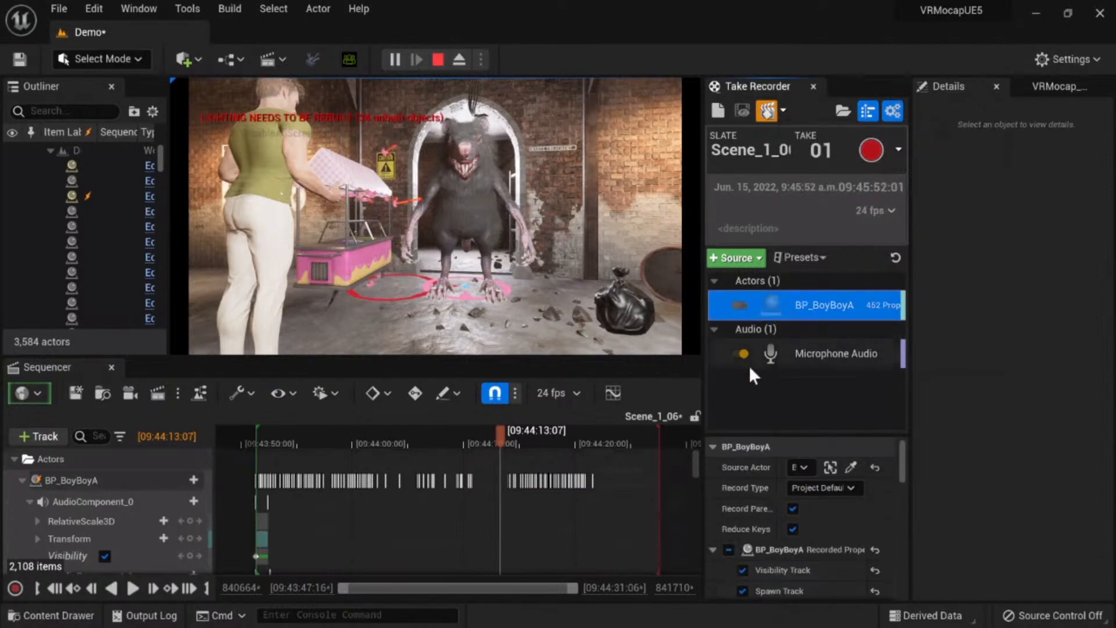
pyautogui.click(728, 258)
pyautogui.moveTo(762, 284)
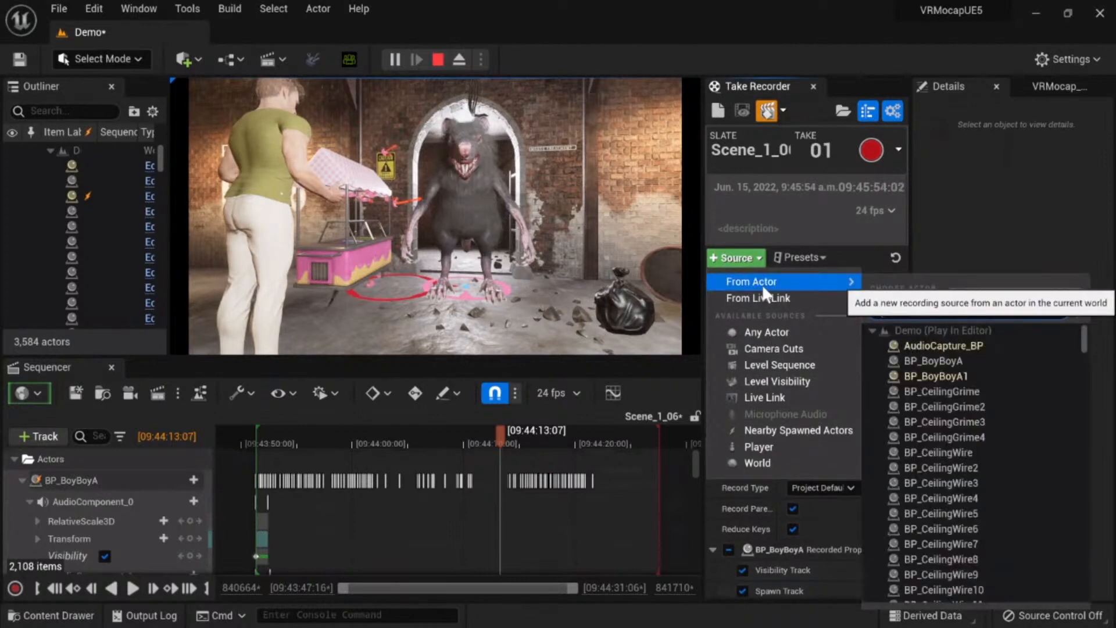
# Step: Eject from the player, select the were-rat BP_Were and add it as a recording source
pyautogui.click(468, 184)
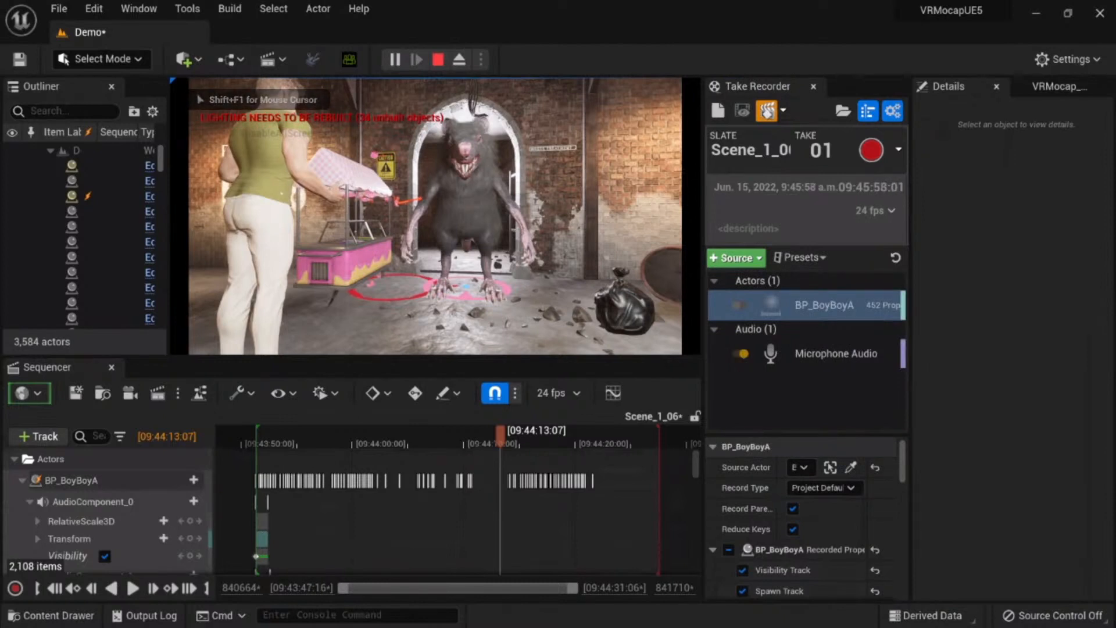
pyautogui.press('F8')
pyautogui.click(735, 259)
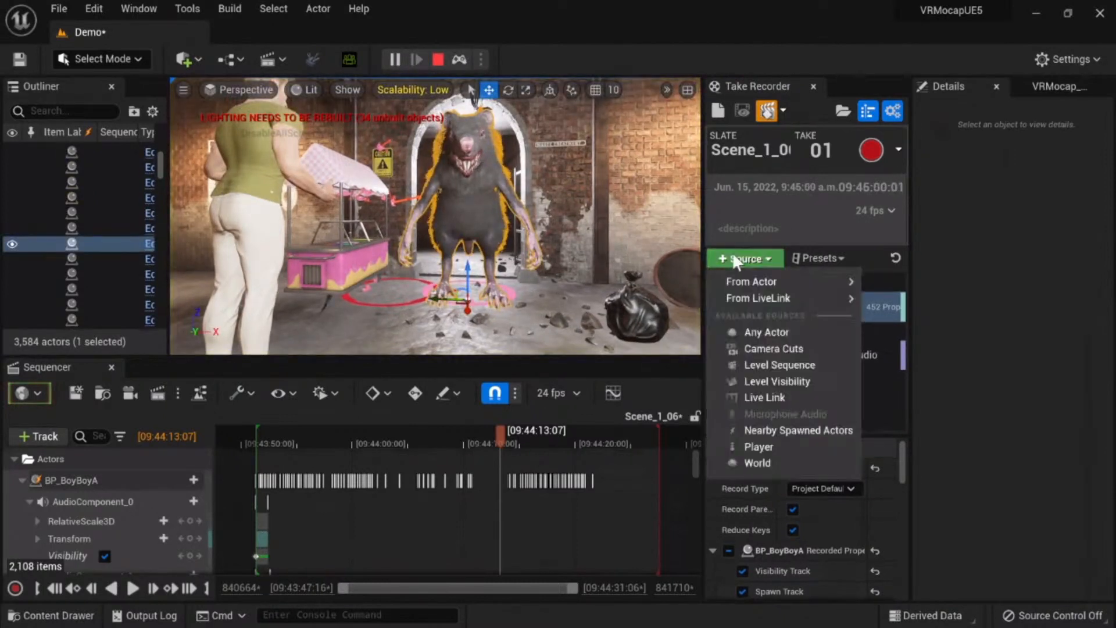
pyautogui.moveTo(804, 284)
pyautogui.click(920, 288)
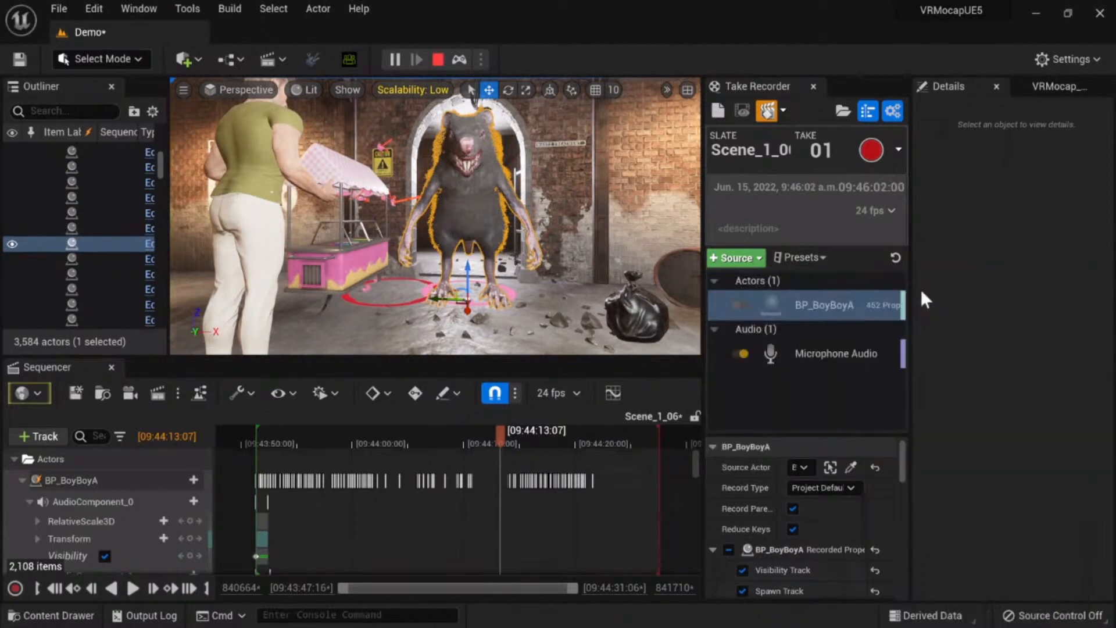
# Step: Return control to the player and place the playhead near the sequence start at 09:43:52:05
pyautogui.click(793, 414)
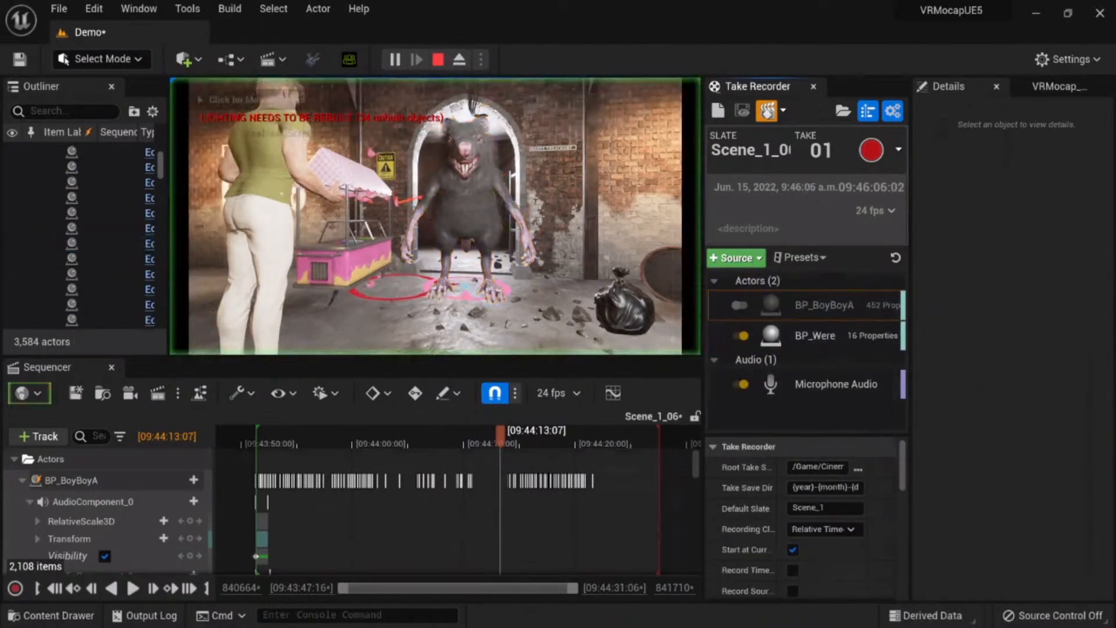
pyautogui.press('F8')
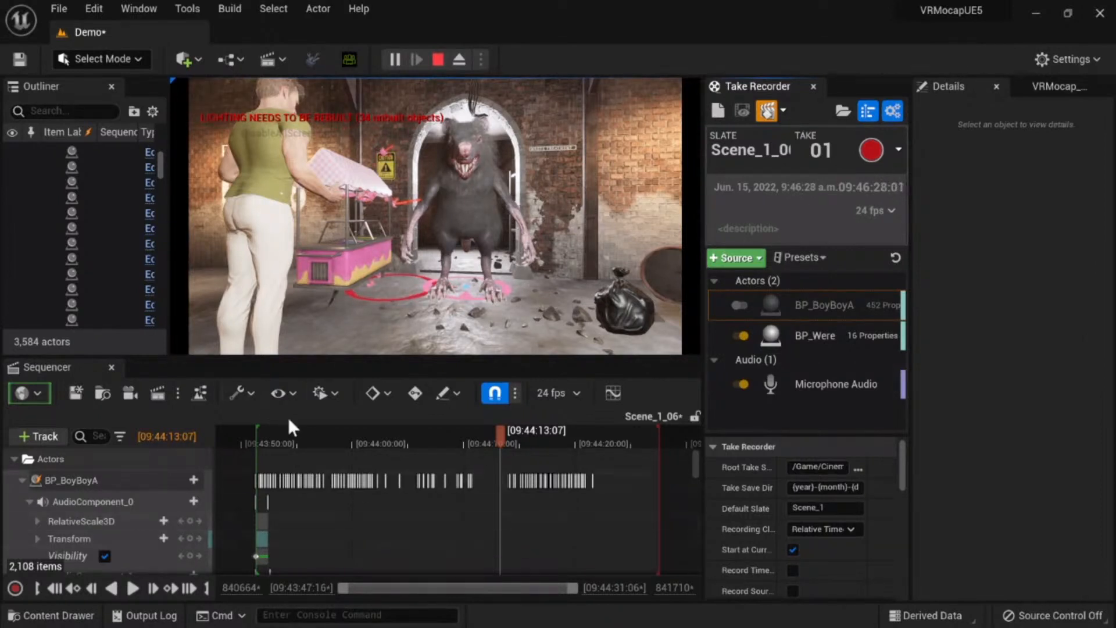
pyautogui.click(283, 437)
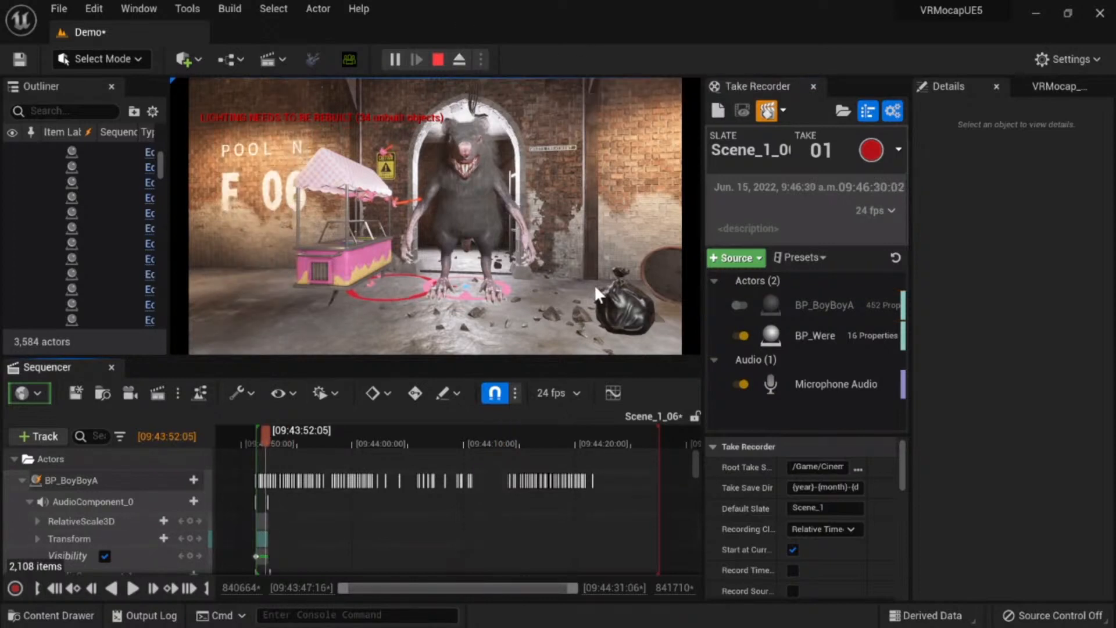
# Step: Enlarge the viewport, inspect the were-rat's surroundings with the player ejected, and return to the player view
pyautogui.press('F8')
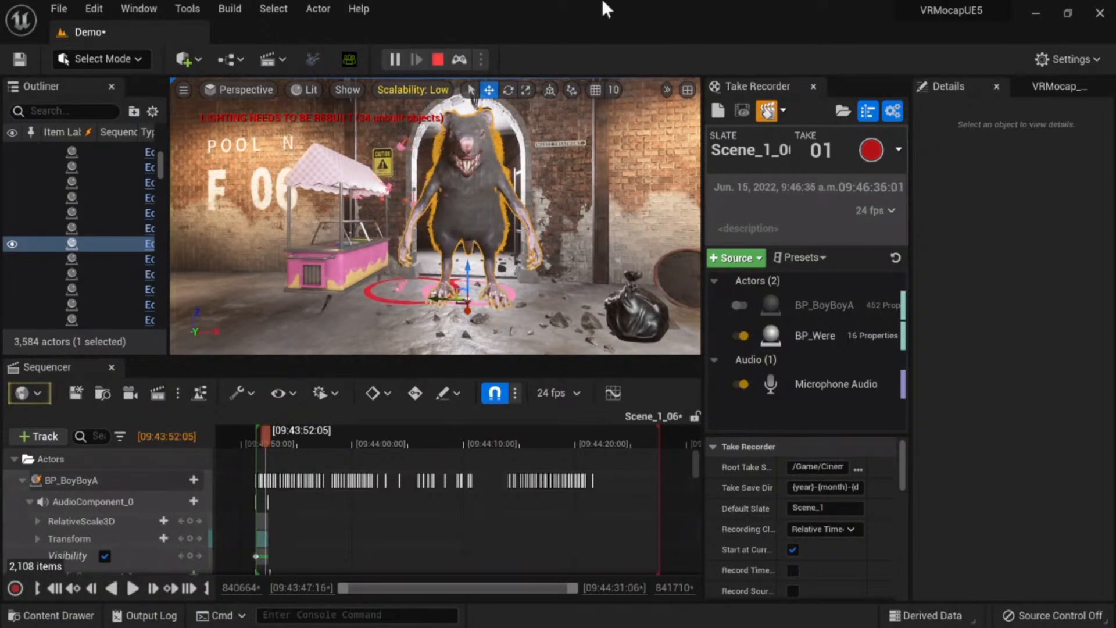
pyautogui.click(584, 226)
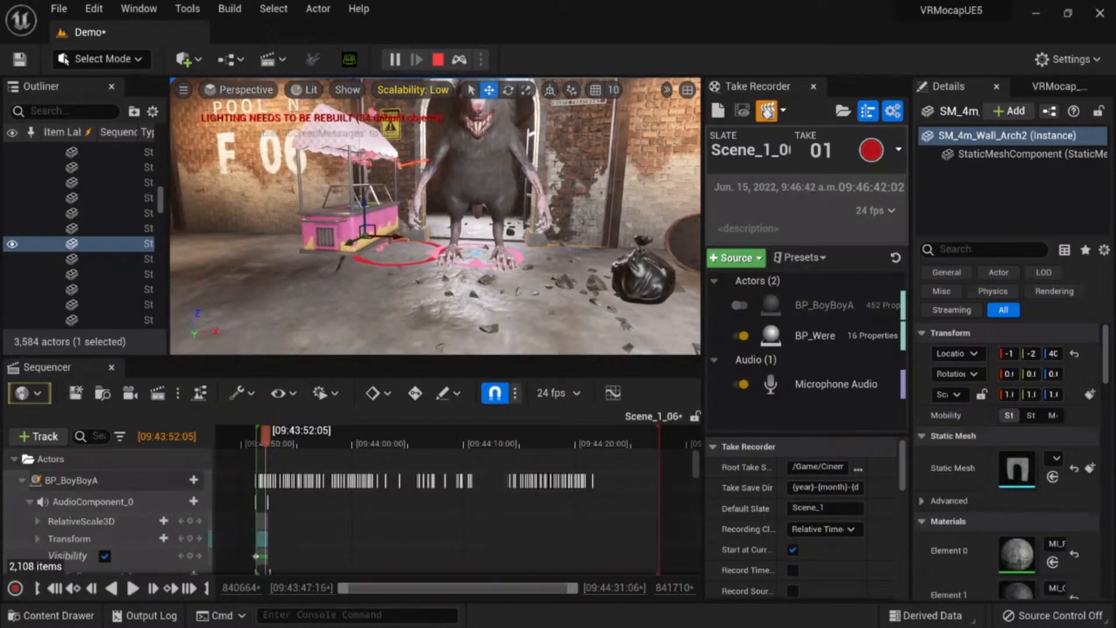
pyautogui.press('F8')
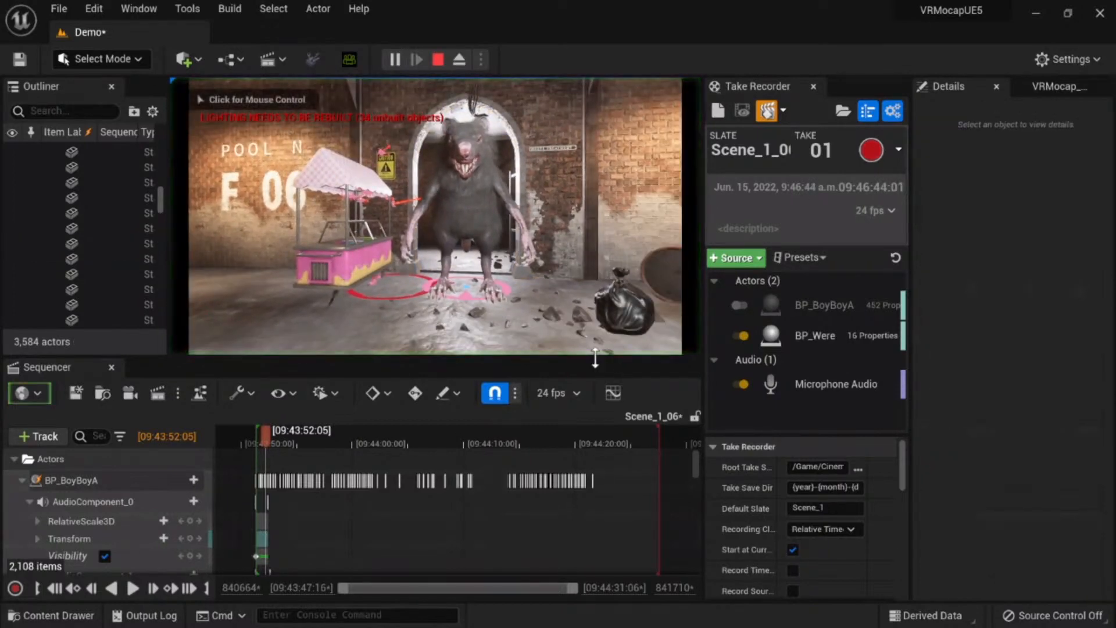
pyautogui.moveTo(599, 356); pyautogui.dragTo(602, 437)
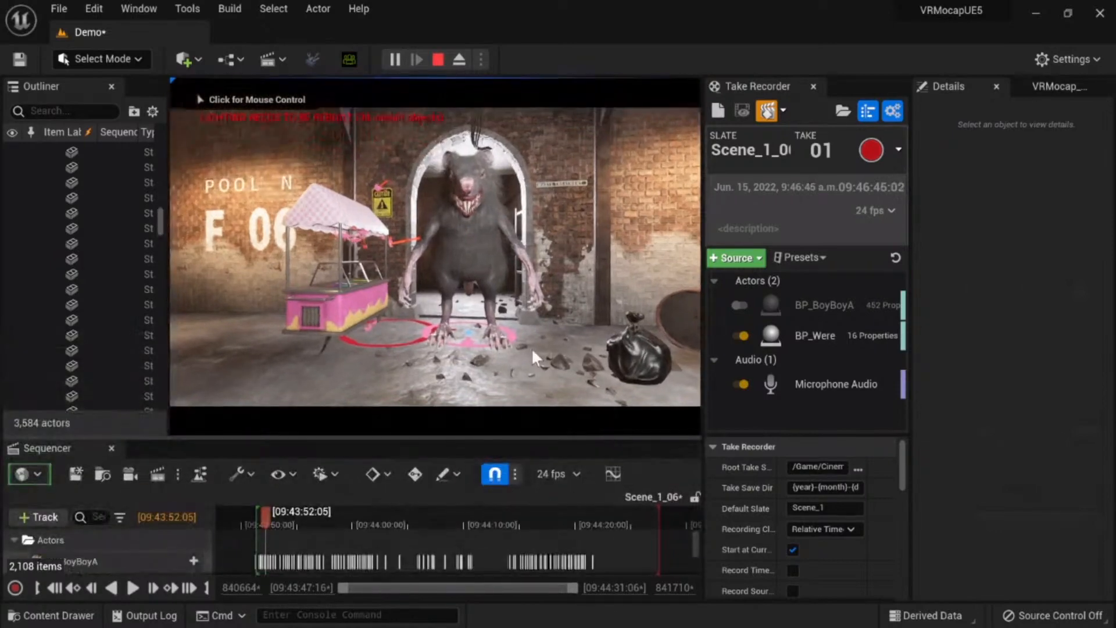
pyautogui.press('F8')
pyautogui.moveTo(491, 269); pyautogui.dragTo(450, 290, button='right')
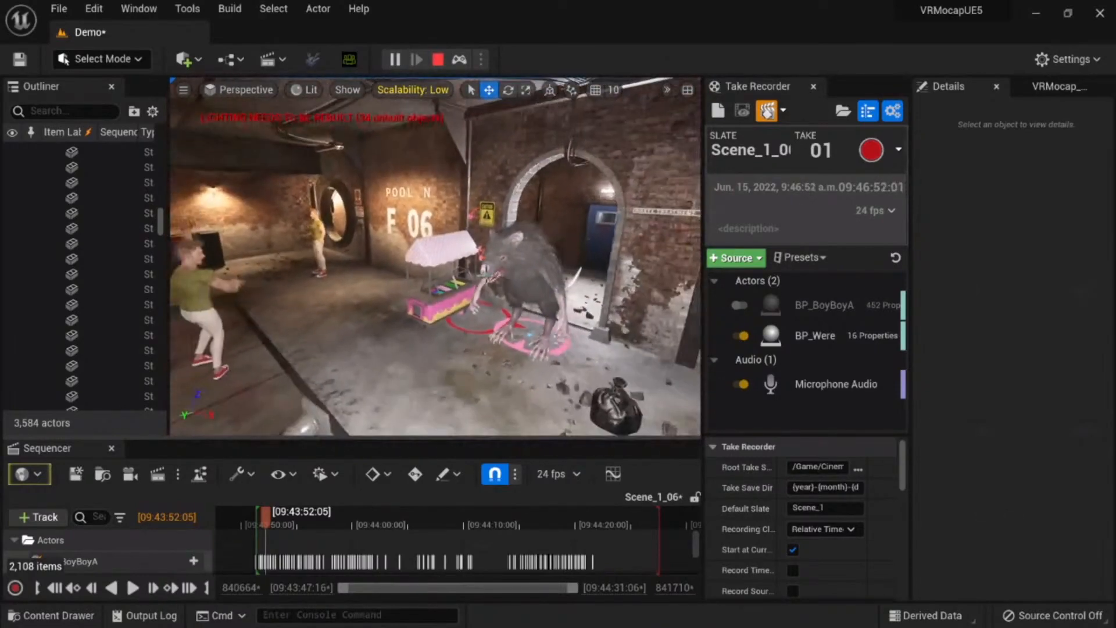
pyautogui.press('F8')
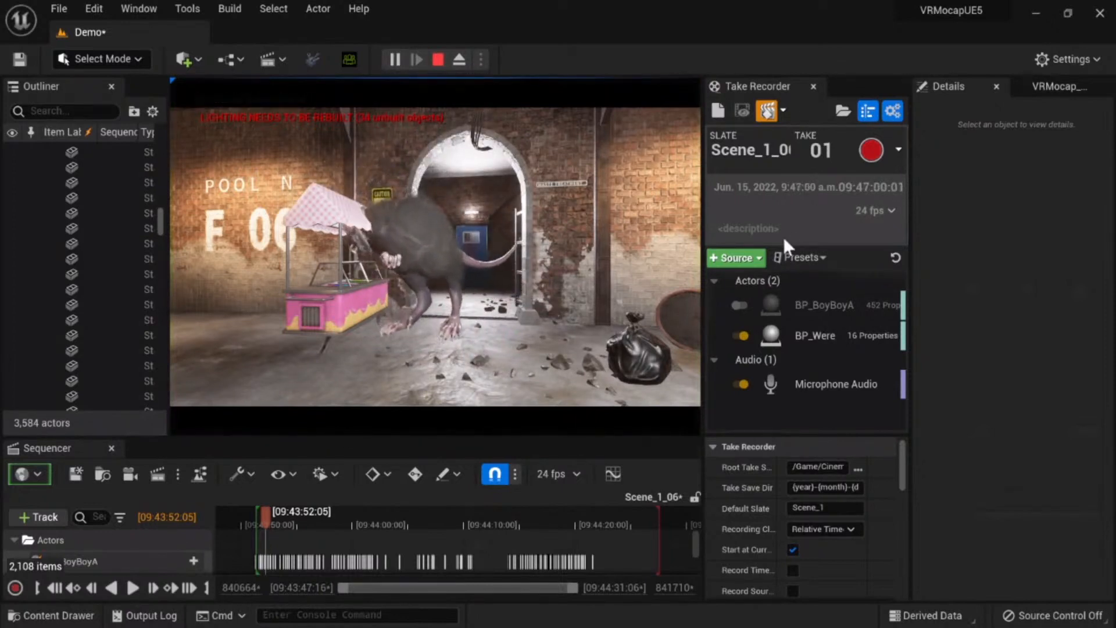
# Step: Record the were-rat with microphone audio into Scene_1_06 for about 32 seconds, and end the play session
pyautogui.click(874, 147)
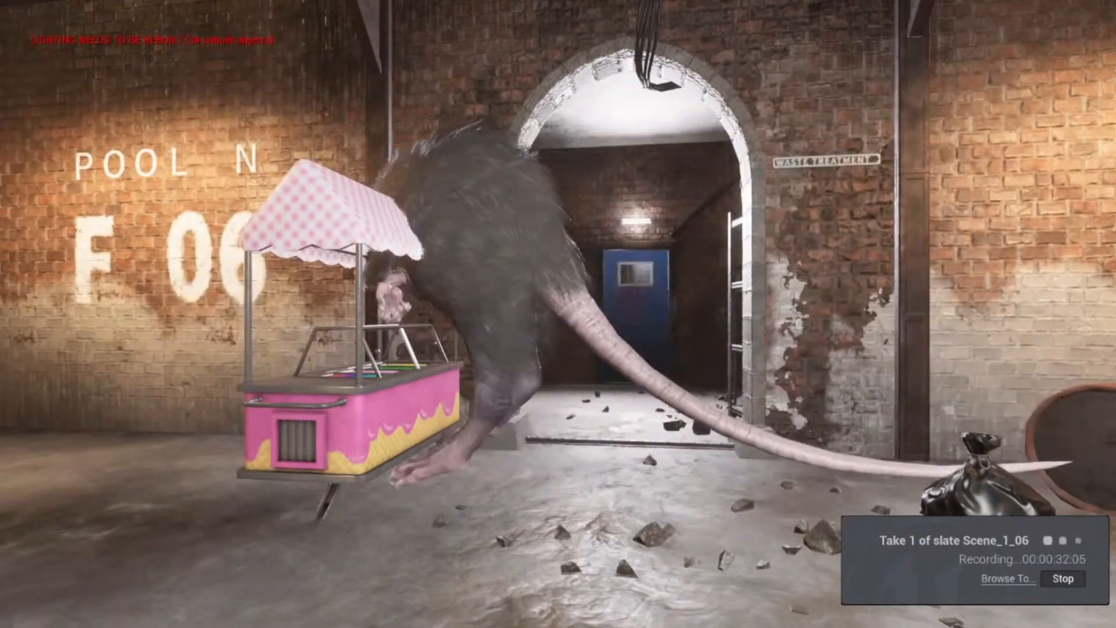
pyautogui.click(1063, 579)
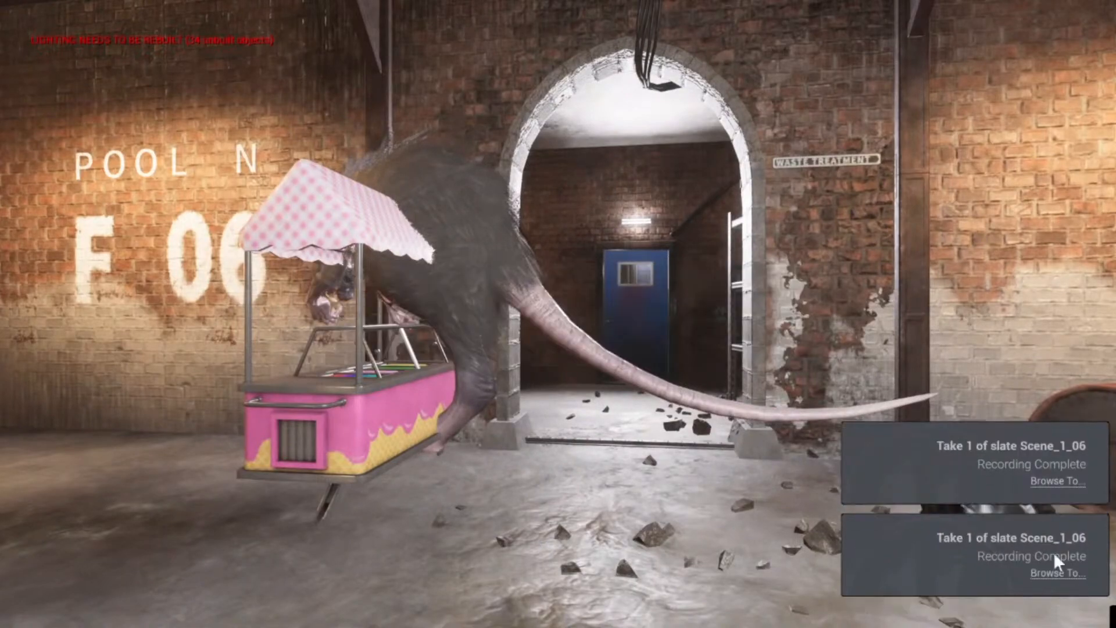
pyautogui.press('Escape')
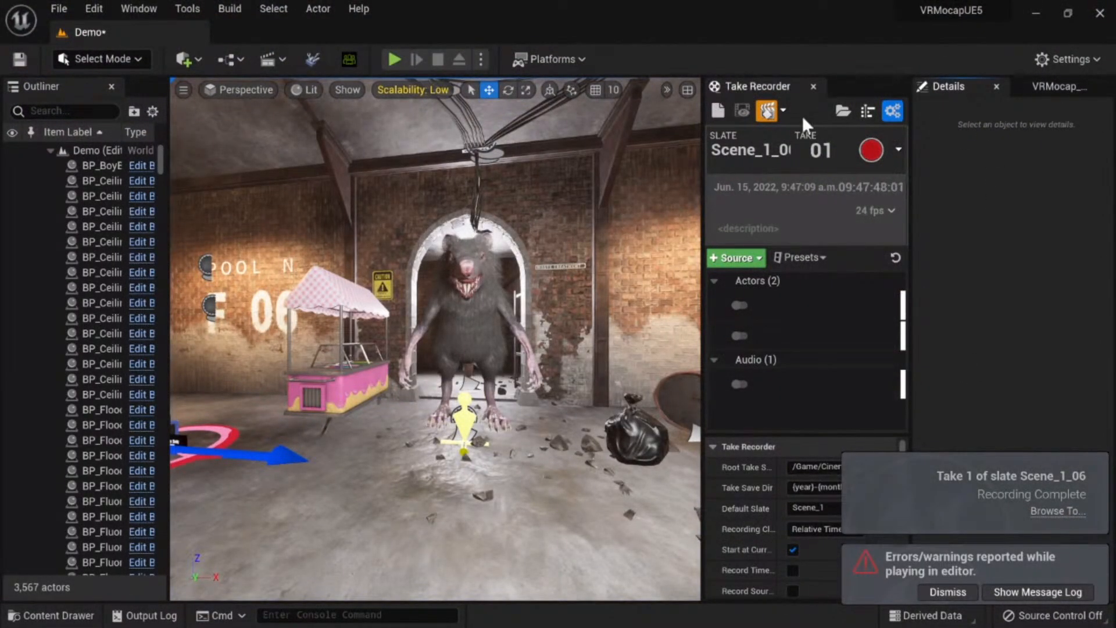
# Step: Select the original BP_Were actor in the level and move it away from the archway toward the machinery further back
pyautogui.press('s')
pyautogui.moveTo(559, 256); pyautogui.dragTo(465, 285, button='right')
pyautogui.moveTo(455, 240); pyautogui.dragTo(511, 237, button='right')
pyautogui.press('s')
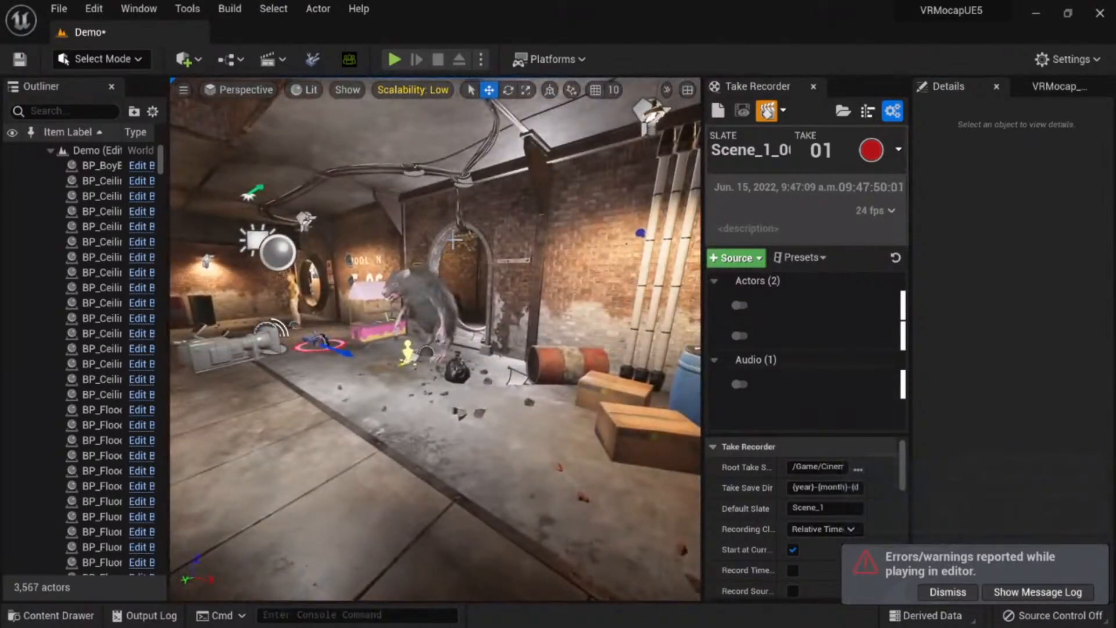
pyautogui.click(427, 308)
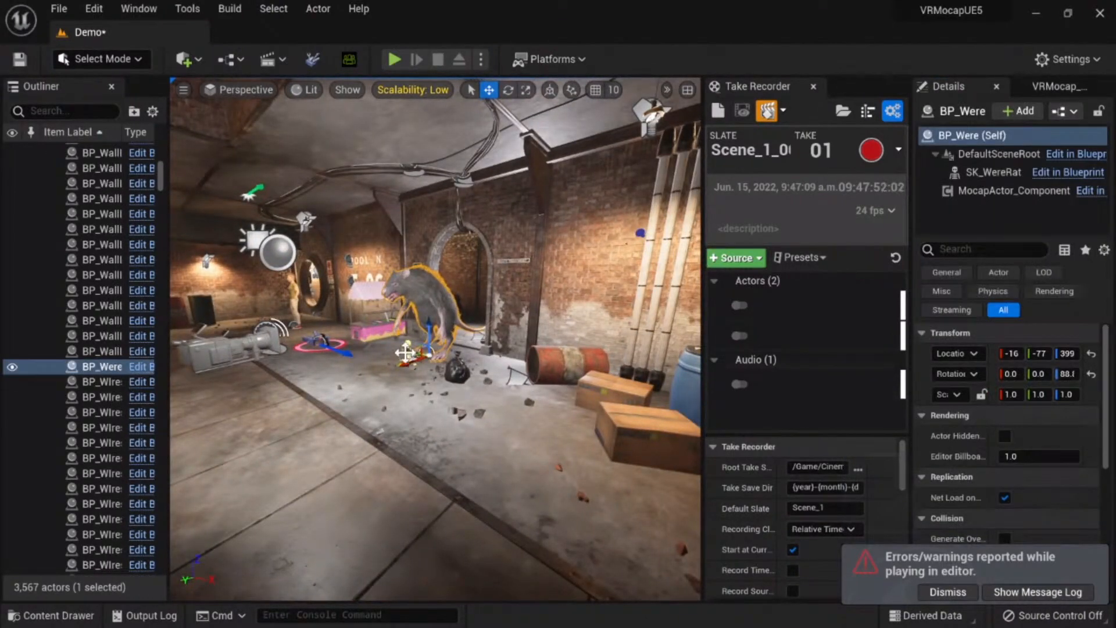
# Step: Open the Scene_1_06 level sequence from the Cinematics/Takes/2022-06-15 folder
pyautogui.hotkey('ctrl', 'space')
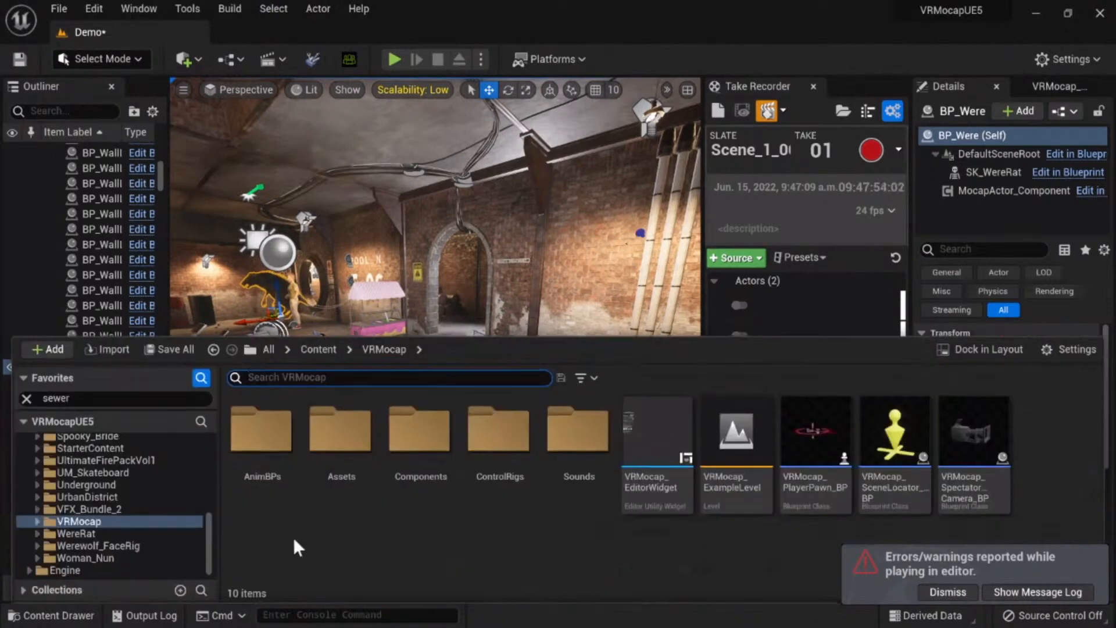
pyautogui.scroll(15, 93, 495)
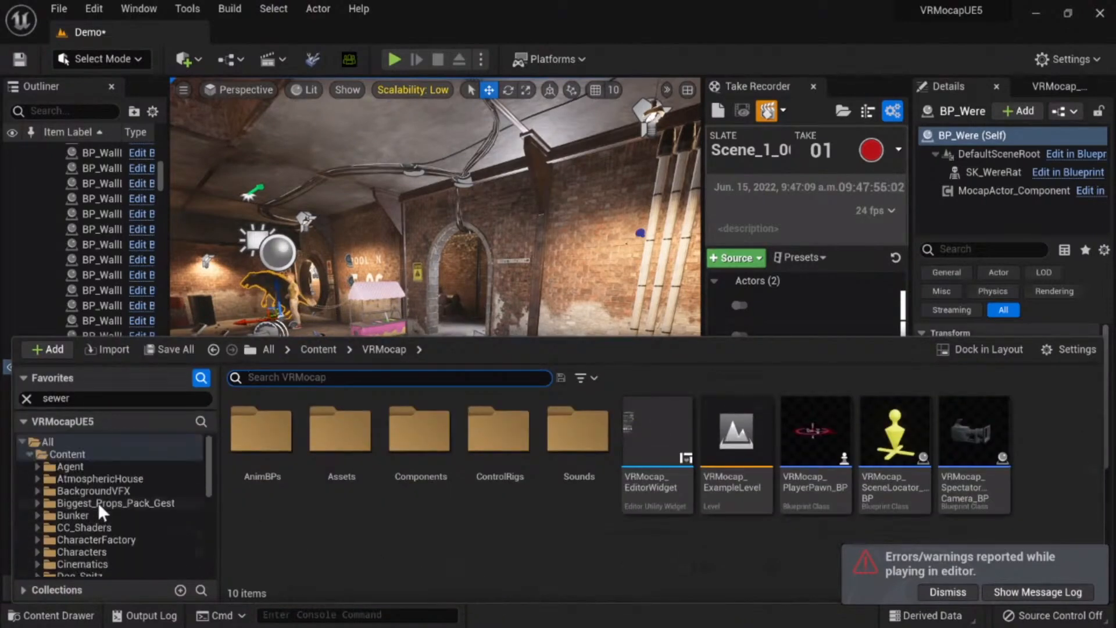
pyautogui.click(80, 553)
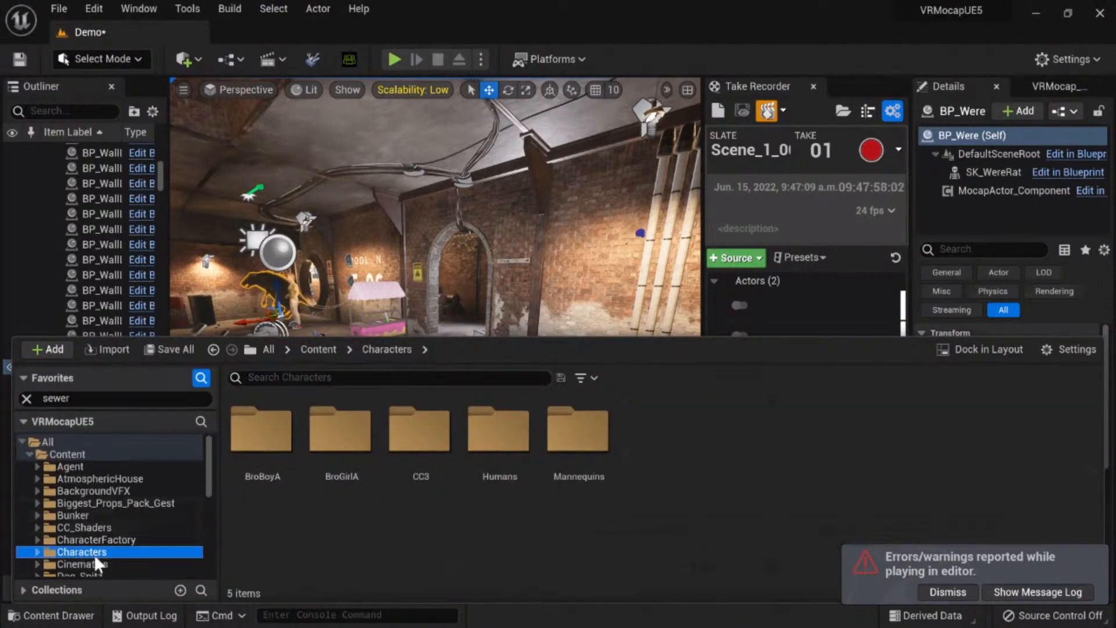
pyautogui.click(87, 564)
pyautogui.doubleClick(261, 430)
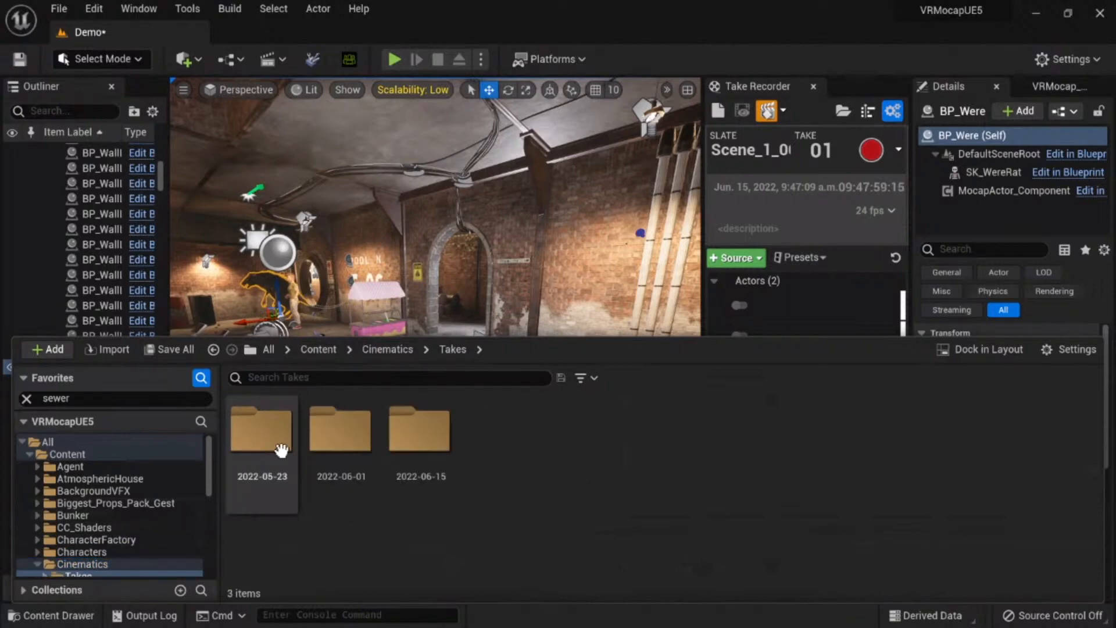
pyautogui.doubleClick(434, 437)
pyautogui.doubleClick(498, 443)
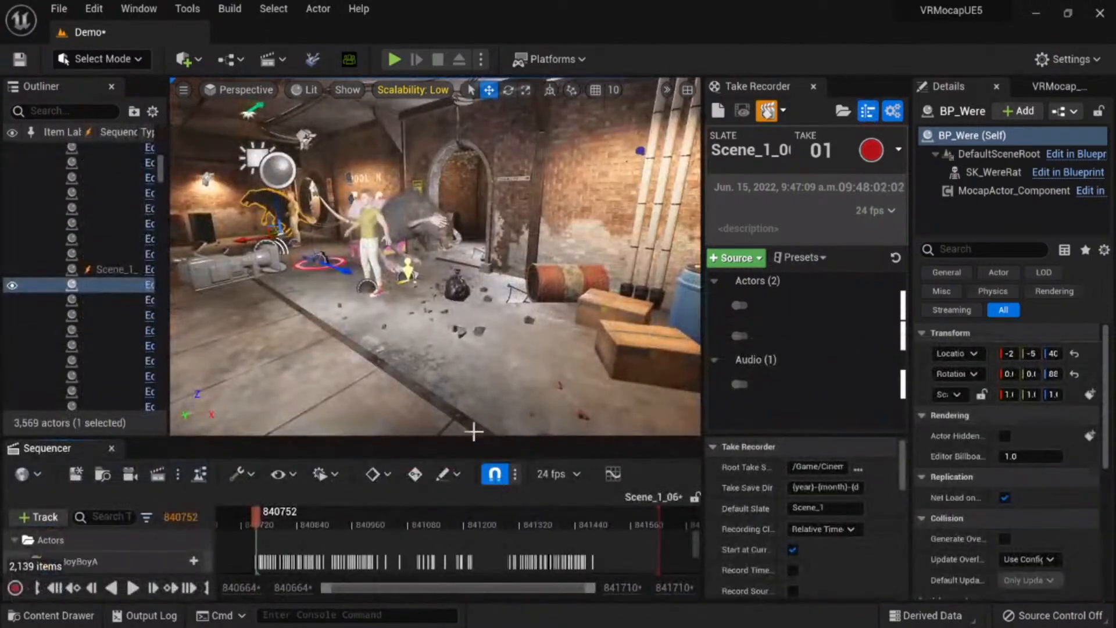
pyautogui.moveTo(469, 445); pyautogui.dragTo(522, 626)
pyautogui.moveTo(653, 205); pyautogui.dragTo(641, 220)
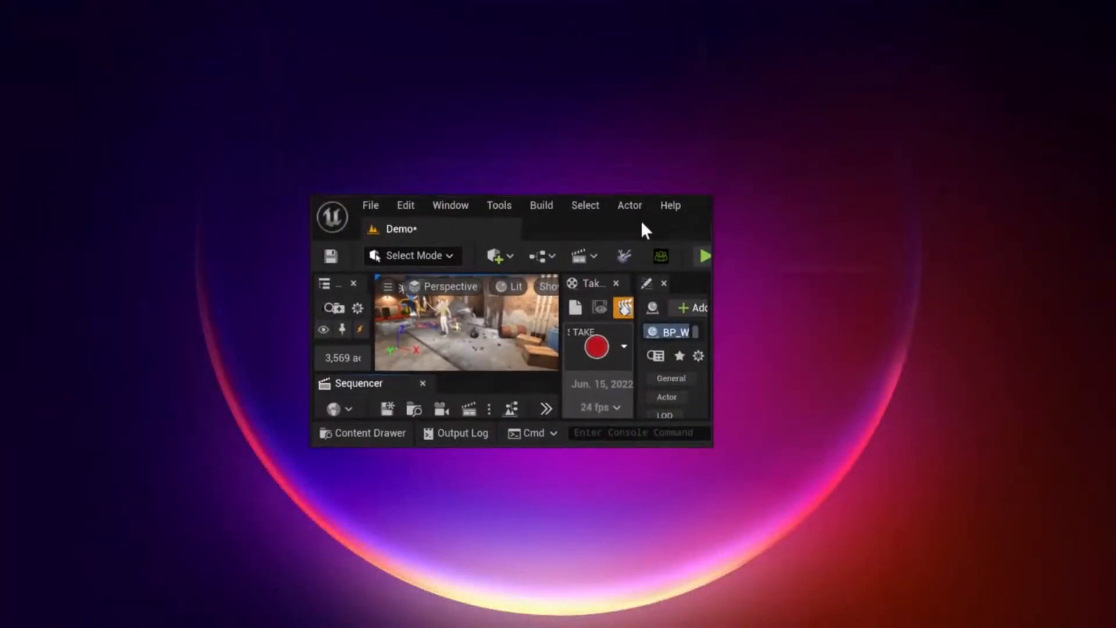
pyautogui.doubleClick(640, 220)
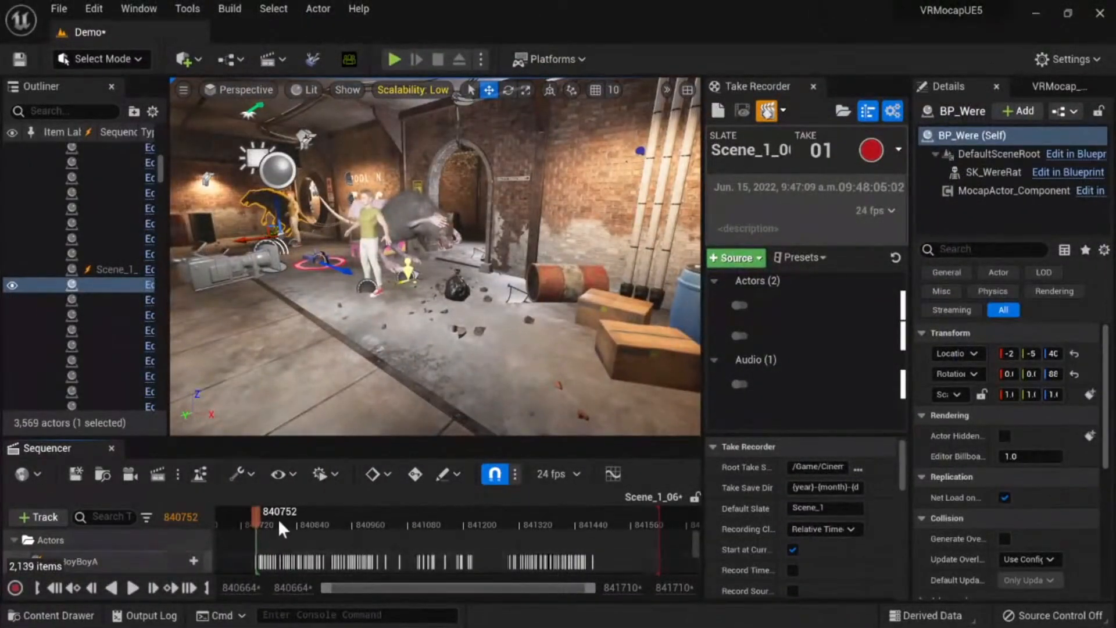
# Step: Play back the combined were-rat and BP_BoyBoyA performance from different viewing angles and stop at frame 840996
pyautogui.moveTo(279, 520); pyautogui.dragTo(305, 514)
pyautogui.press('space')
pyautogui.press('w')
pyautogui.moveTo(372, 337)
pyautogui.mouseDown(button='right')
pyautogui.moveTo(297, 338)
pyautogui.moveTo(383, 329)
pyautogui.mouseUp(button='right')
pyautogui.press('w')
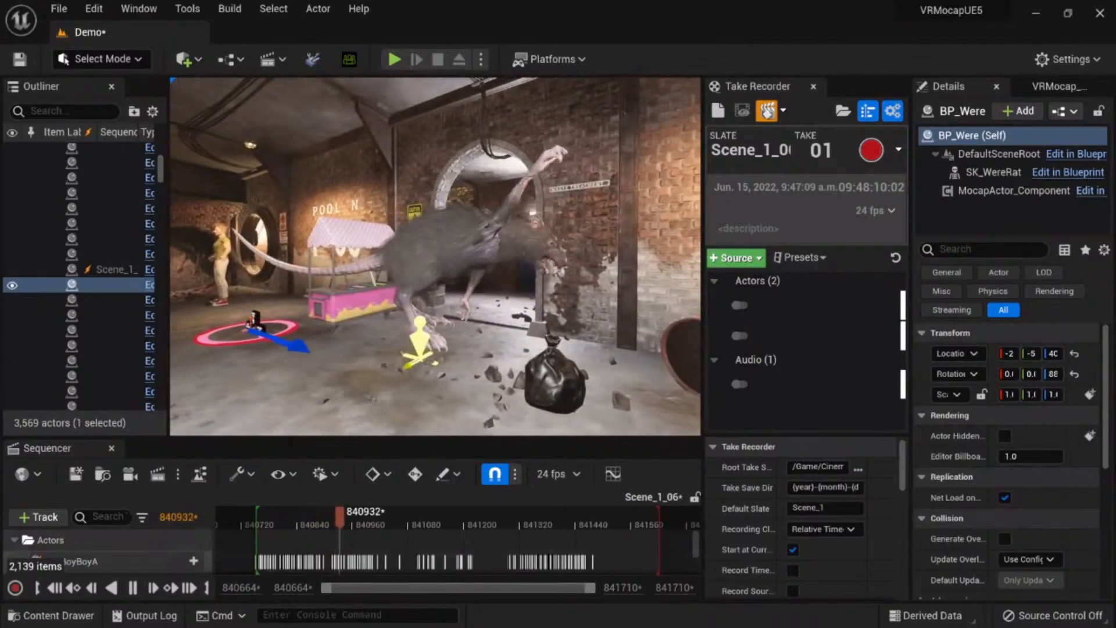
pyautogui.press('s')
pyautogui.moveTo(346, 395)
pyautogui.mouseDown(button='right')
pyautogui.moveTo(407, 394)
pyautogui.moveTo(326, 387)
pyautogui.moveTo(346, 395)
pyautogui.mouseUp(button='right')
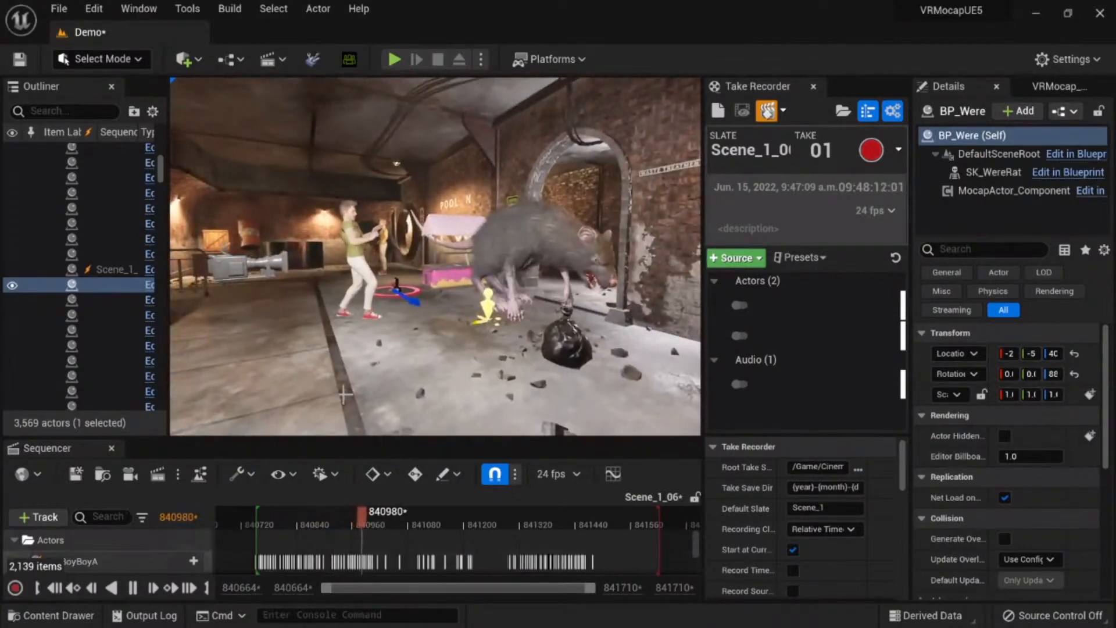
pyautogui.click(369, 522)
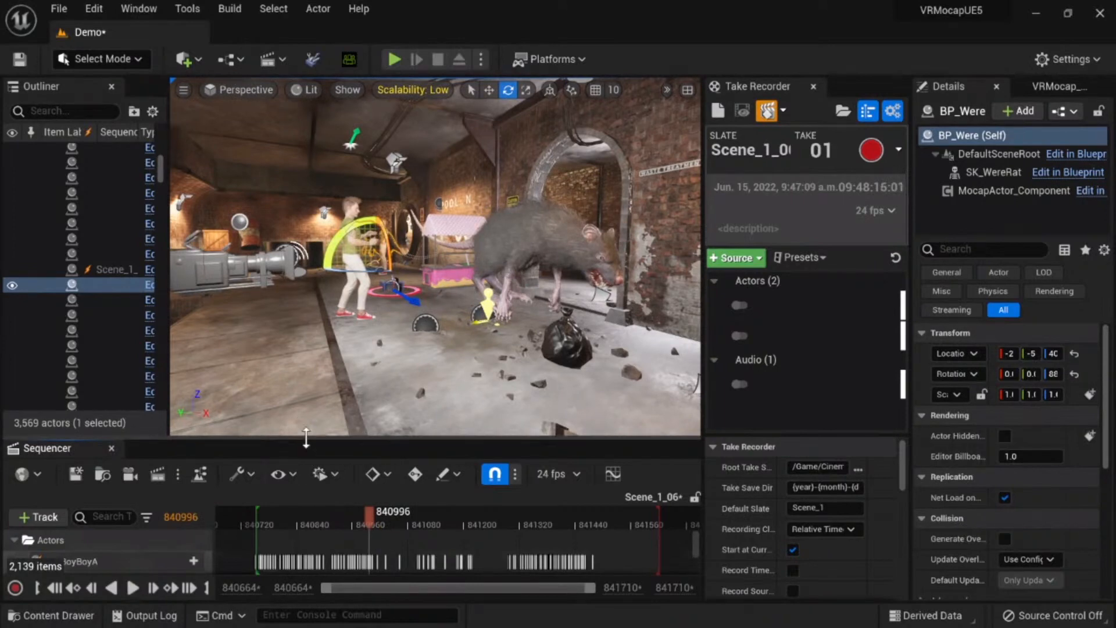
# Step: Make the Sequencer taller, close Take Recorder, and reopen and save the Scene_1_06 sequence
pyautogui.moveTo(306, 437); pyautogui.dragTo(306, 327)
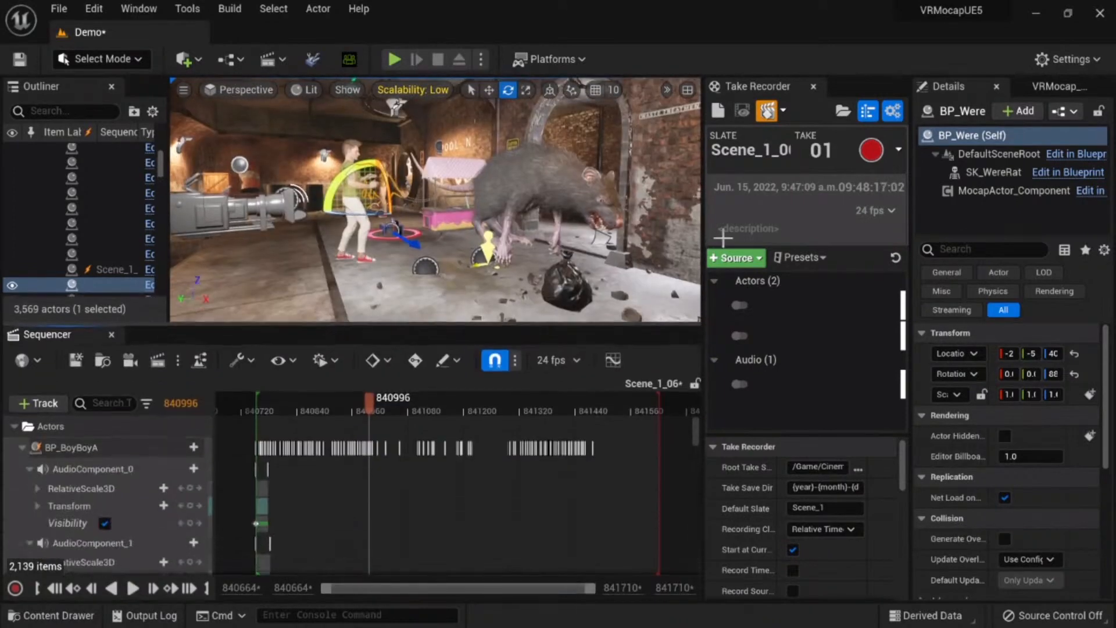
pyautogui.click(813, 87)
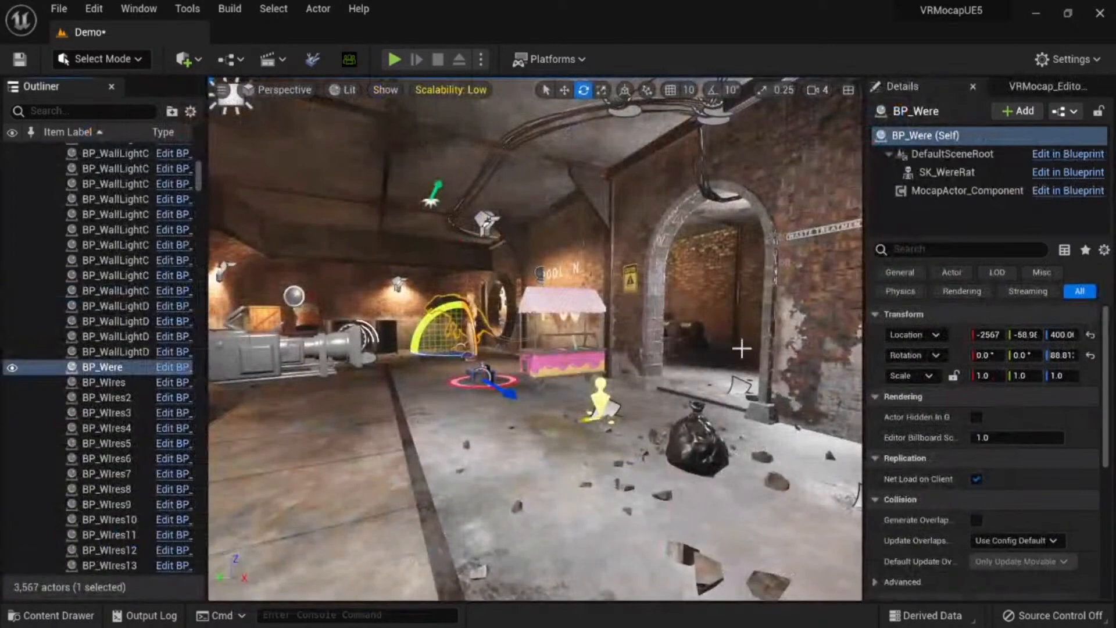
pyautogui.click(51, 616)
pyautogui.doubleClick(487, 447)
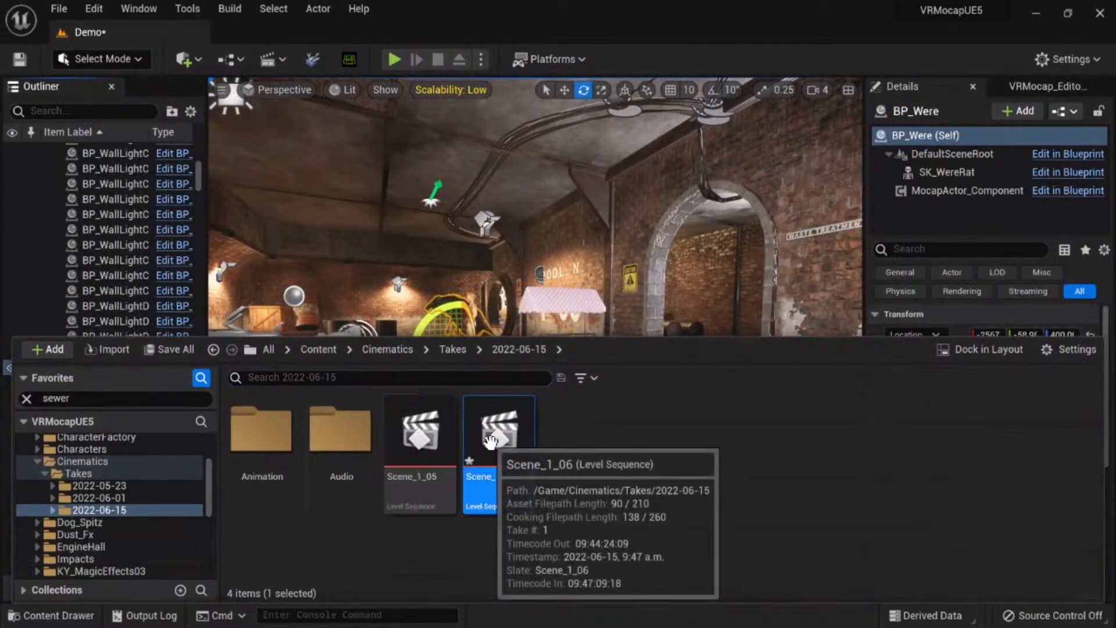
pyautogui.click(81, 361)
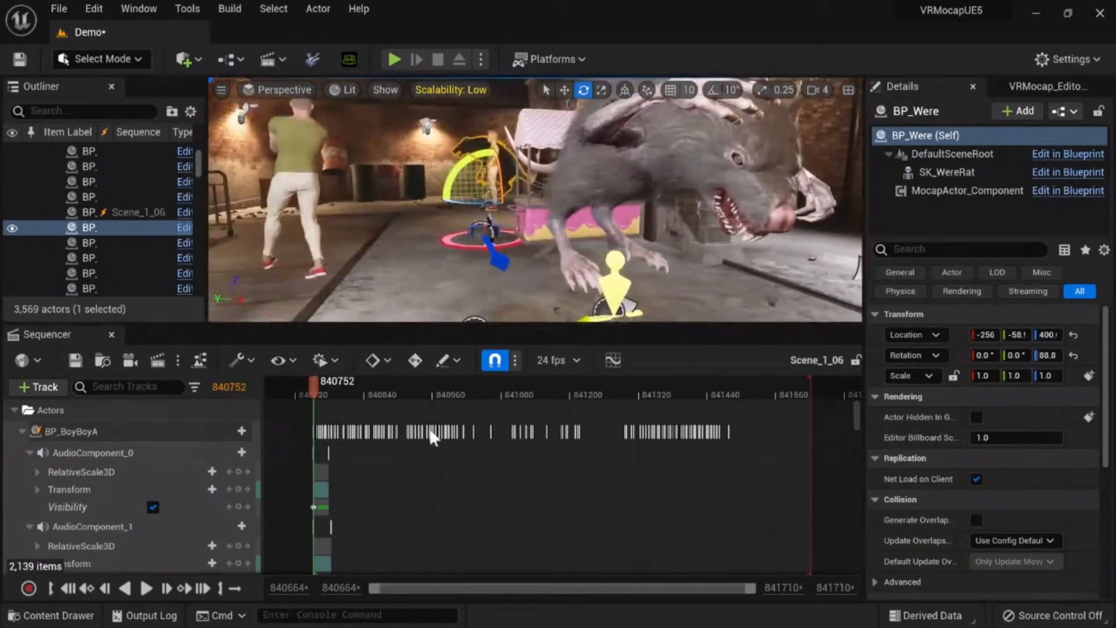
# Step: Collapse the BP_BoyBoyA tracks and show the BP_Were tracks expanded in the sequence
pyautogui.click(19, 432)
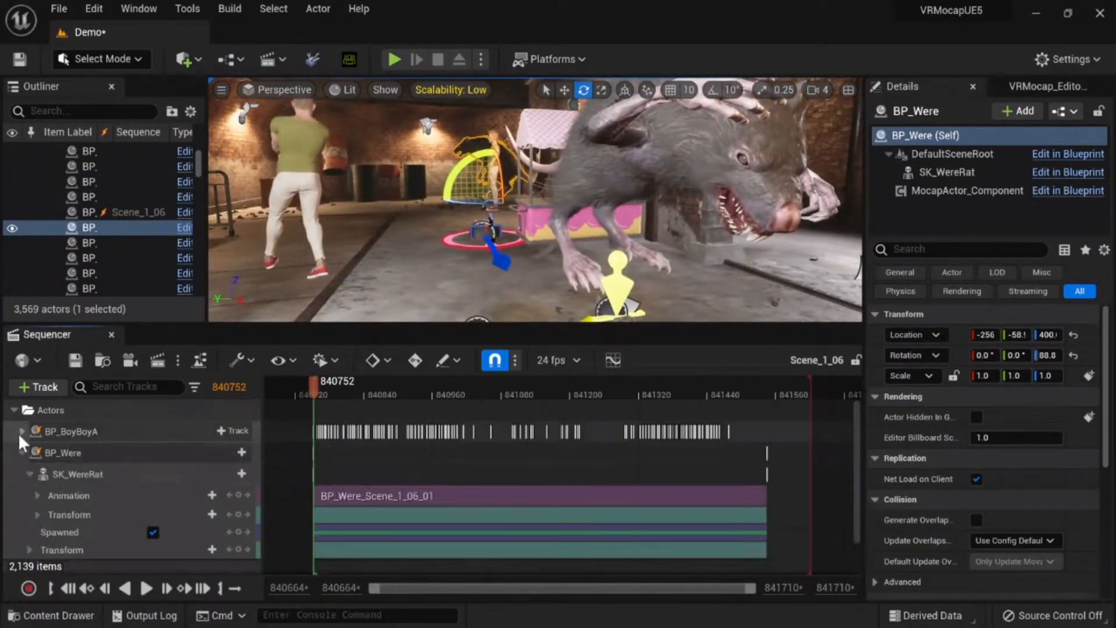
pyautogui.click(22, 452)
pyautogui.click(70, 455)
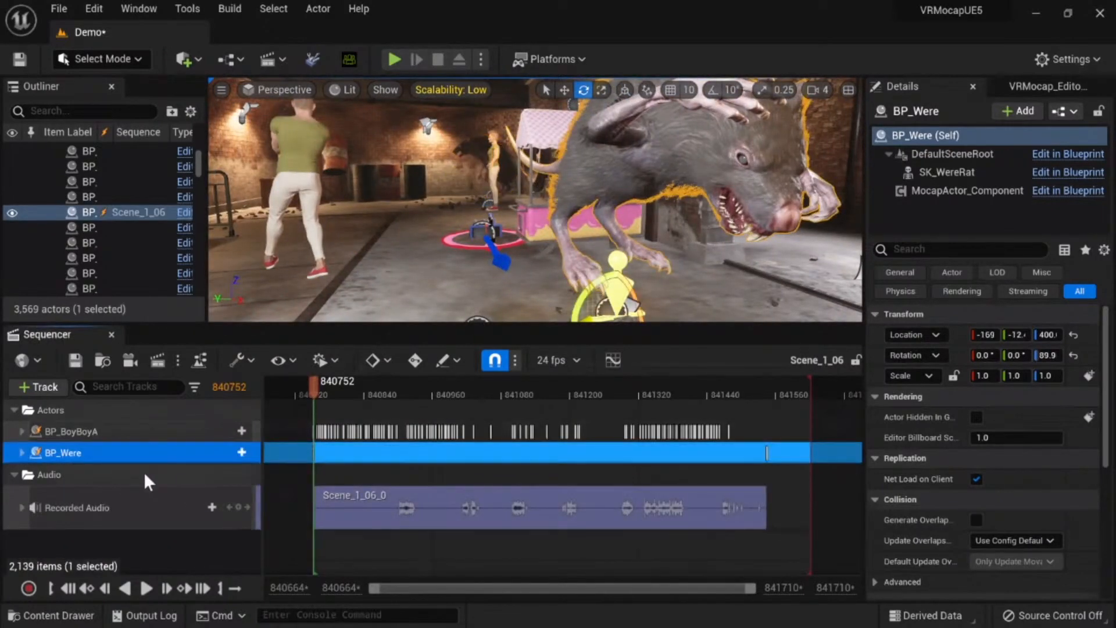
pyautogui.click(22, 453)
pyautogui.scroll(-1, 58, 535)
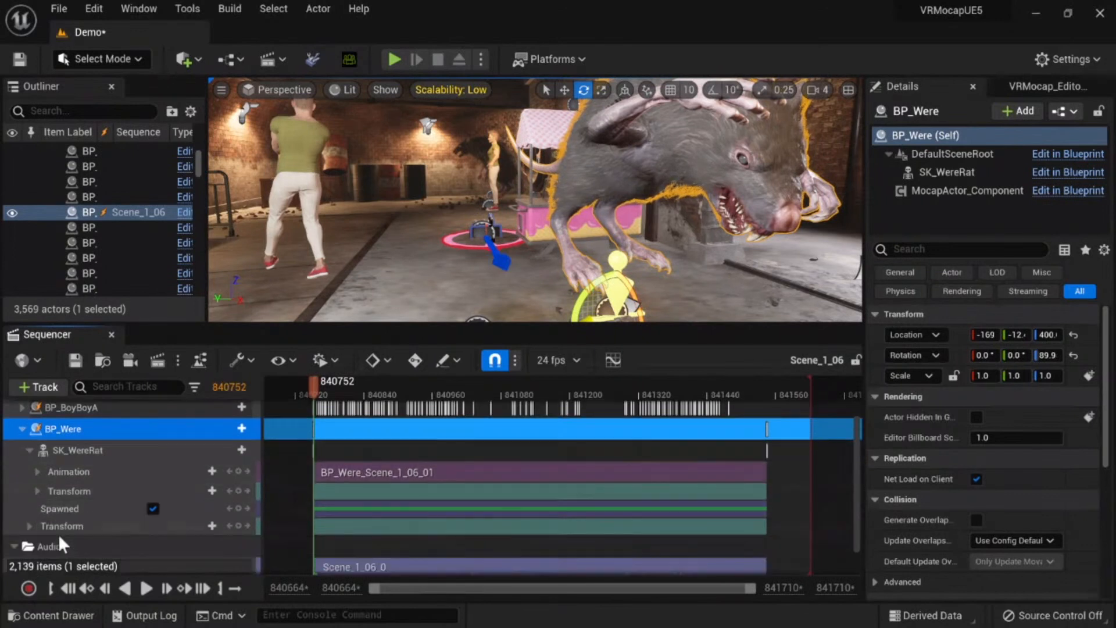
# Step: Add a second transform section to BP_Were's Transform track and set its rotation Yaw to about 91.5
pyautogui.click(211, 526)
pyautogui.click(241, 561)
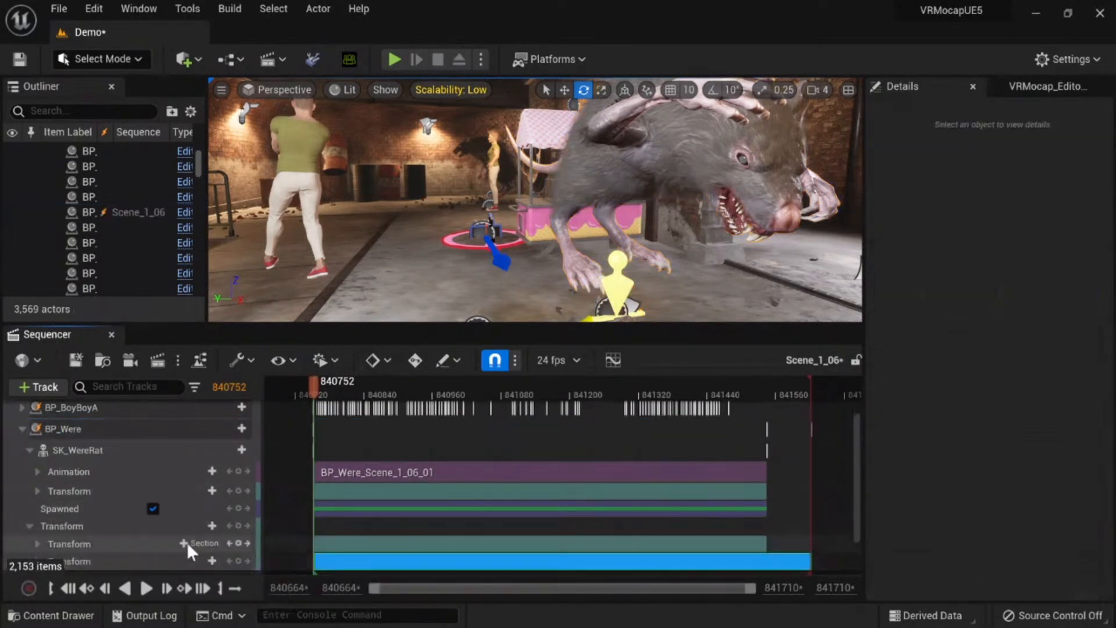
pyautogui.scroll(-1, 74, 552)
pyautogui.click(38, 537)
pyautogui.scroll(-3, 180, 553)
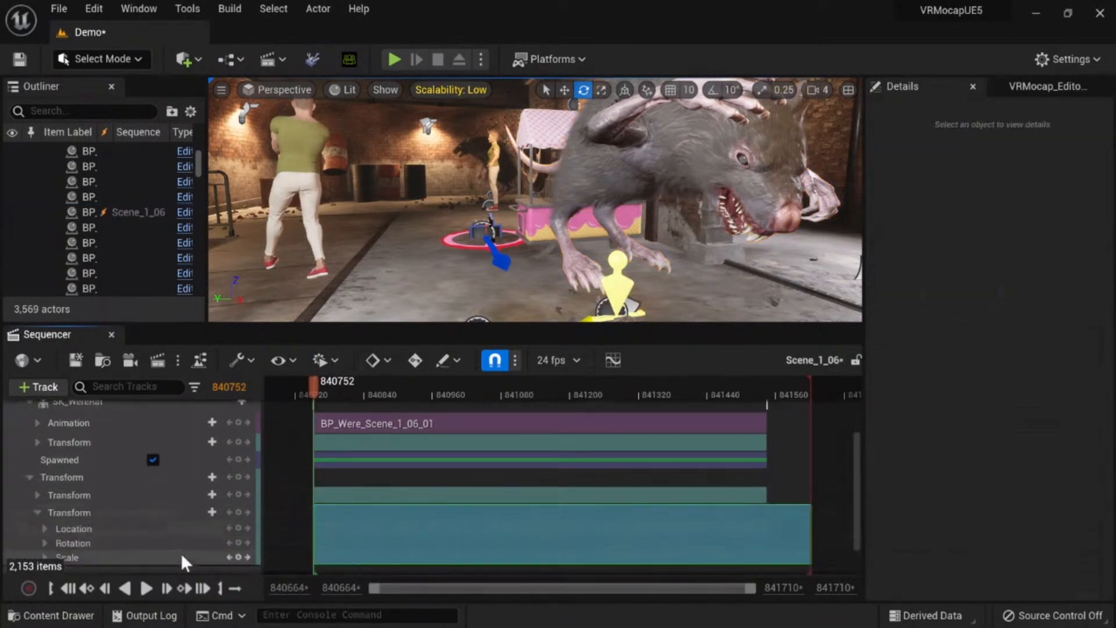
pyautogui.click(45, 494)
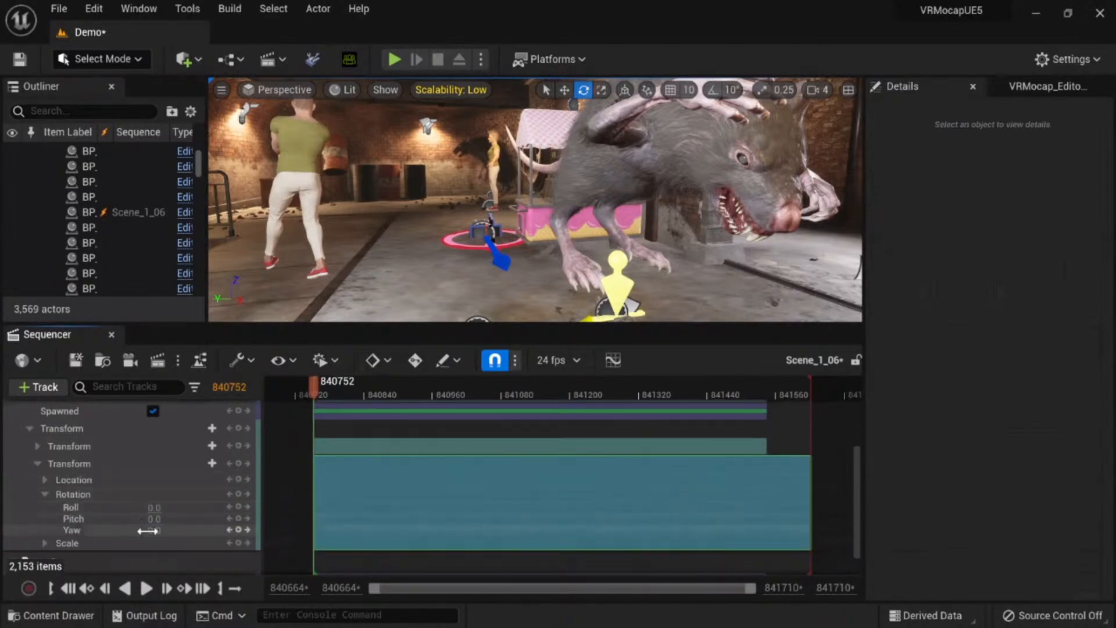
pyautogui.moveTo(150, 530)
pyautogui.mouseDown()
pyautogui.moveTo(183, 530)
pyautogui.moveTo(149, 529)
pyautogui.moveTo(142, 514)
pyautogui.mouseUp()
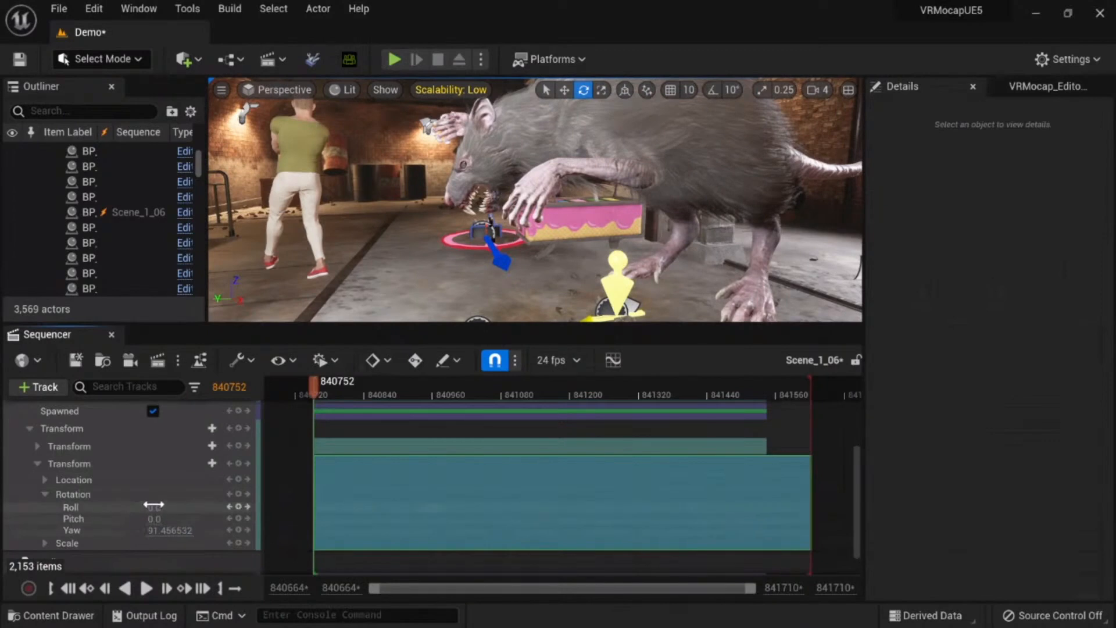
# Step: Set the second BP_Were transform section's location to about X 1.9, Y -376.6, Z -0.9, and replay the sequence from the start, stopping at frame 840976
pyautogui.click(42, 480)
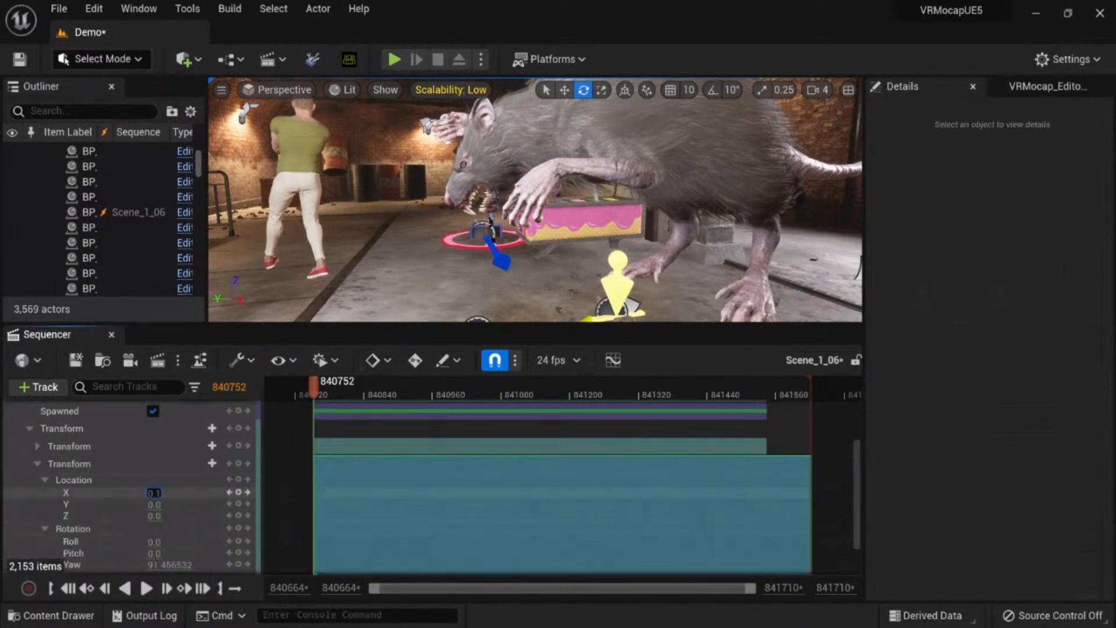
pyautogui.moveTo(154, 493)
pyautogui.mouseDown()
pyautogui.moveTo(150, 517)
pyautogui.moveTo(164, 505)
pyautogui.moveTo(140, 505)
pyautogui.mouseUp()
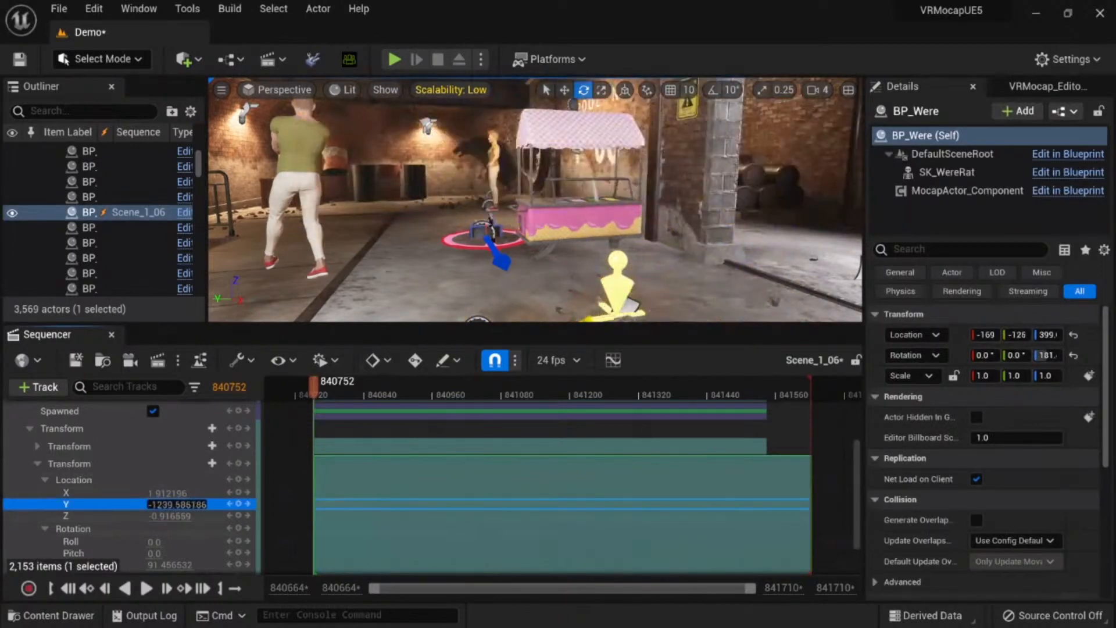
pyautogui.click(311, 389)
pyautogui.press('space')
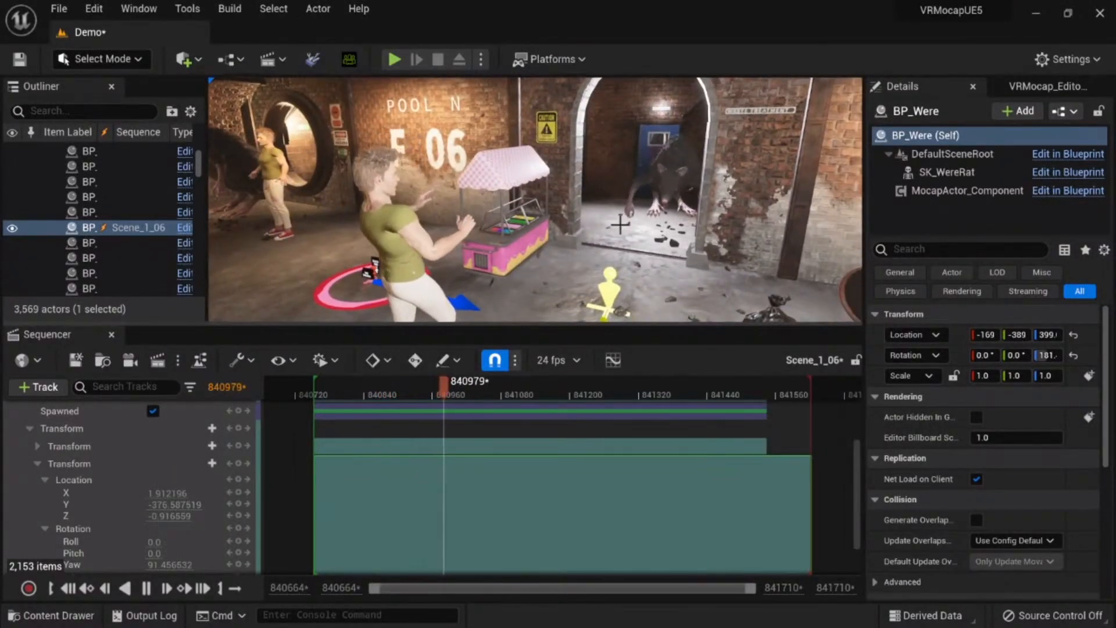
pyautogui.moveTo(454, 391)
pyautogui.mouseDown()
pyautogui.moveTo(428, 386)
pyautogui.moveTo(442, 389)
pyautogui.mouseUp()
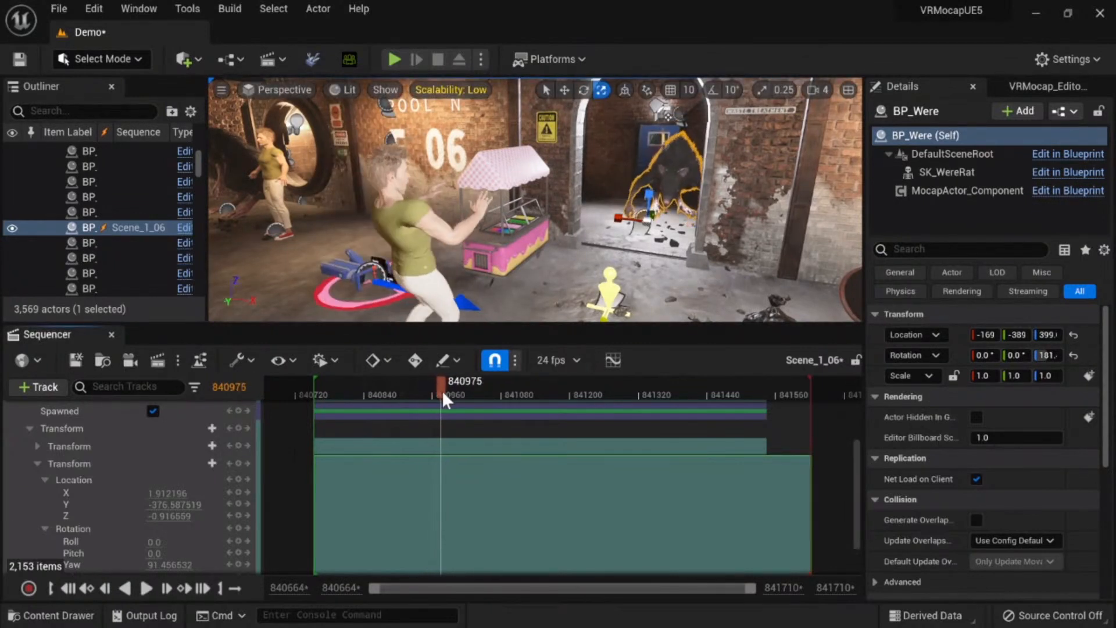
# Step: Expand the BP_BoyBoyA tracks and select the BP_BoyBoyA_Scene_1_06 animation section under BroBoyA
pyautogui.scroll(5, 132, 469)
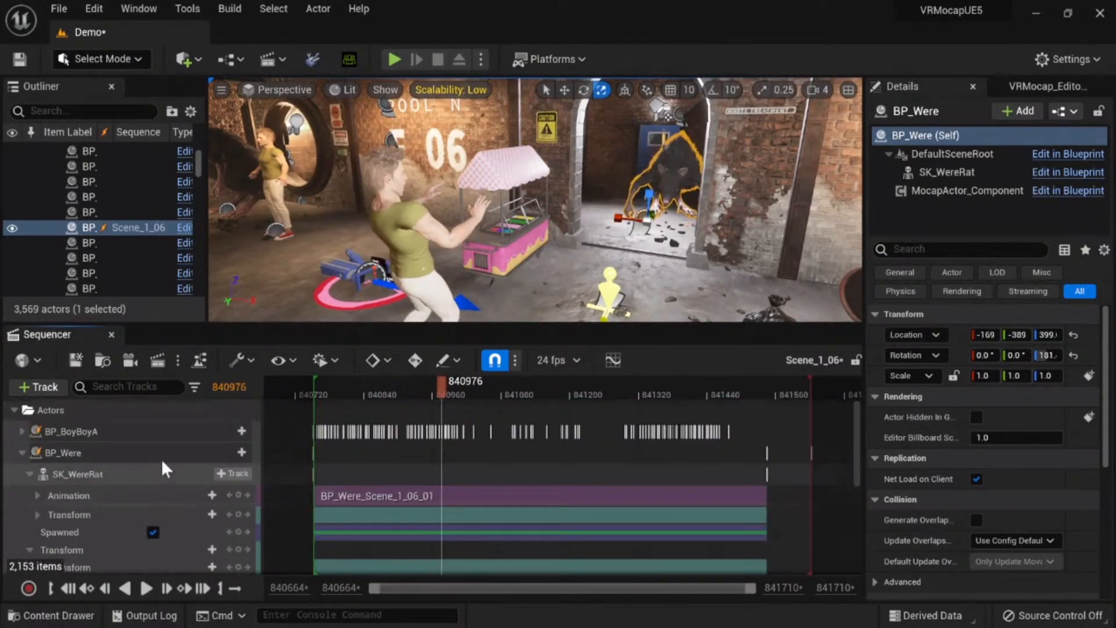
pyautogui.click(21, 430)
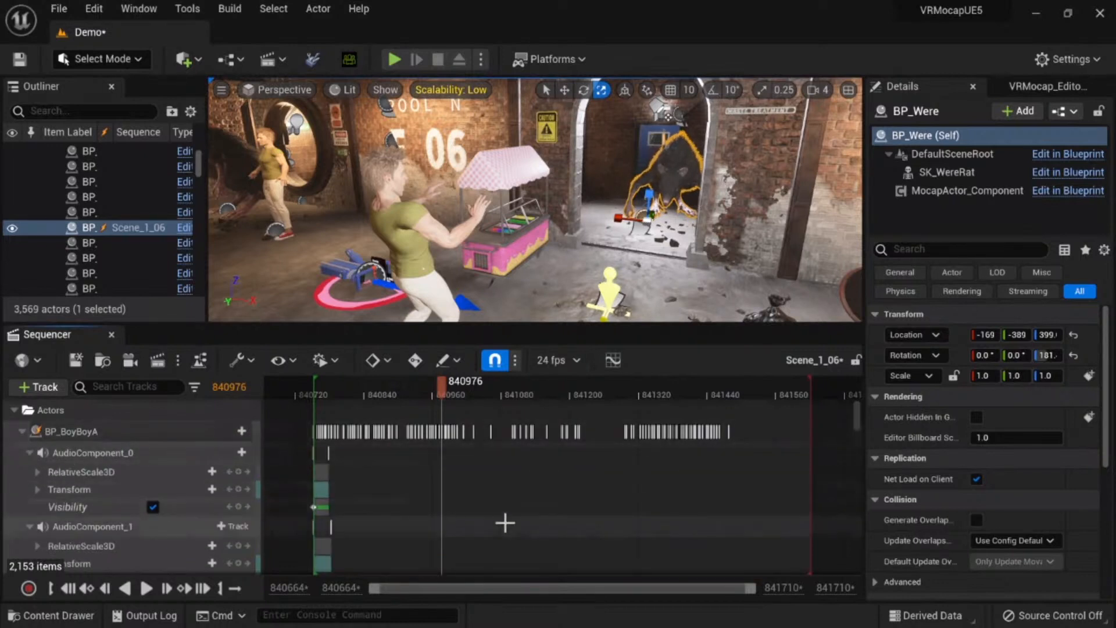
pyautogui.scroll(-5, 503, 523)
pyautogui.scroll(-10, 500, 525)
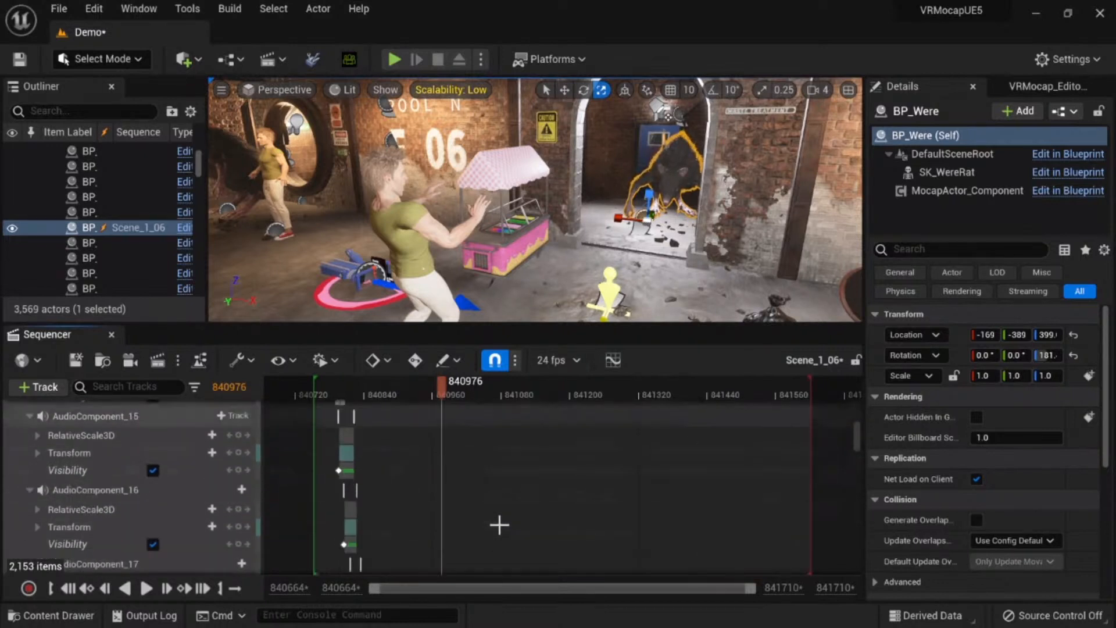
pyautogui.scroll(-3, 635, 490)
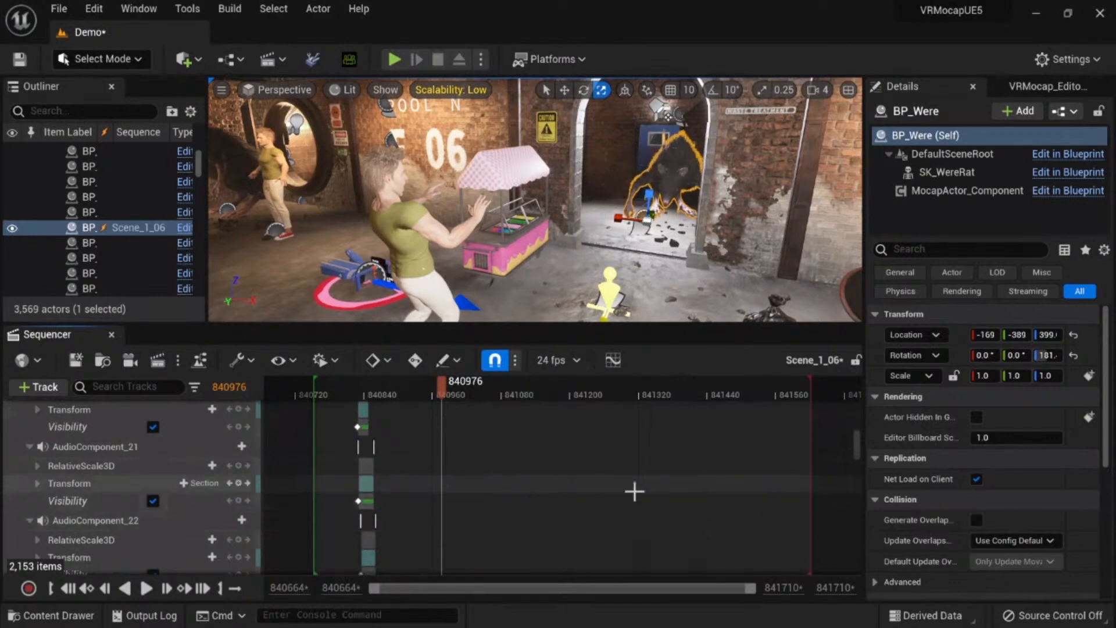
pyautogui.moveTo(857, 446); pyautogui.dragTo(842, 558)
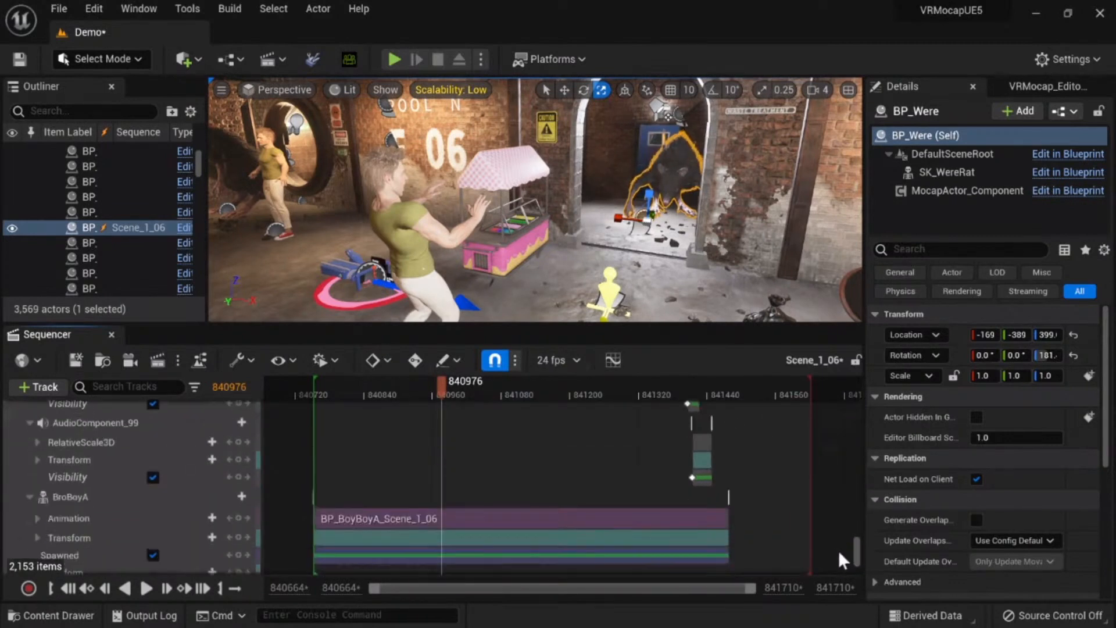
pyautogui.click(463, 525)
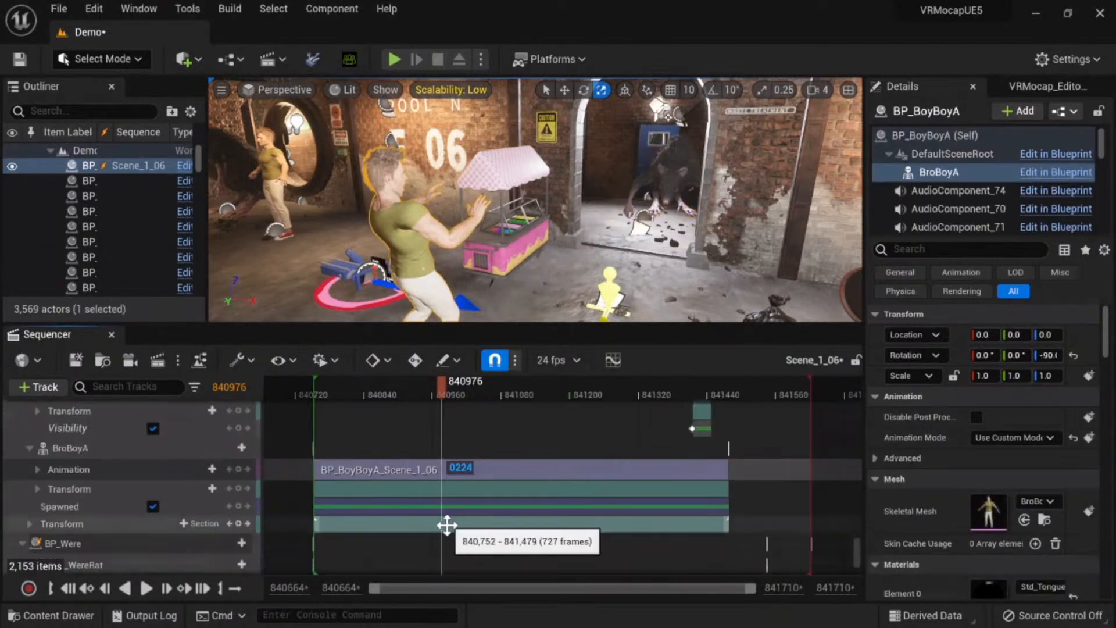
# Step: Look through the sequence's track list, from the BP_BoyBoyA and BP_Were tracks down to the recorded audio
pyautogui.scroll(-1, 448, 525)
pyautogui.scroll(-1, 402, 483)
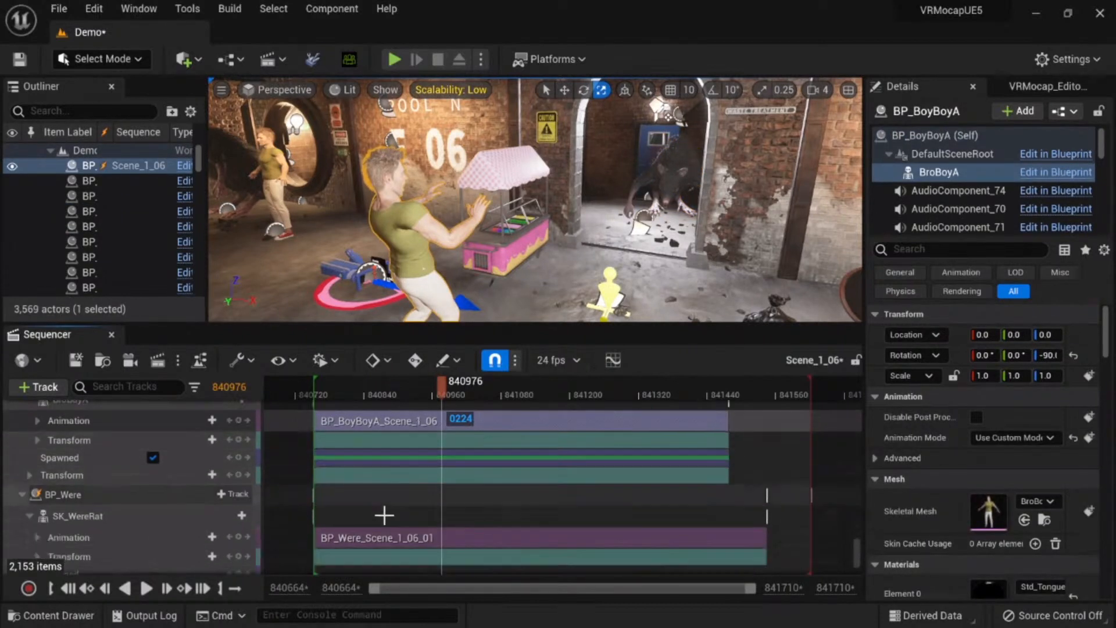
pyautogui.scroll(4, 401, 469)
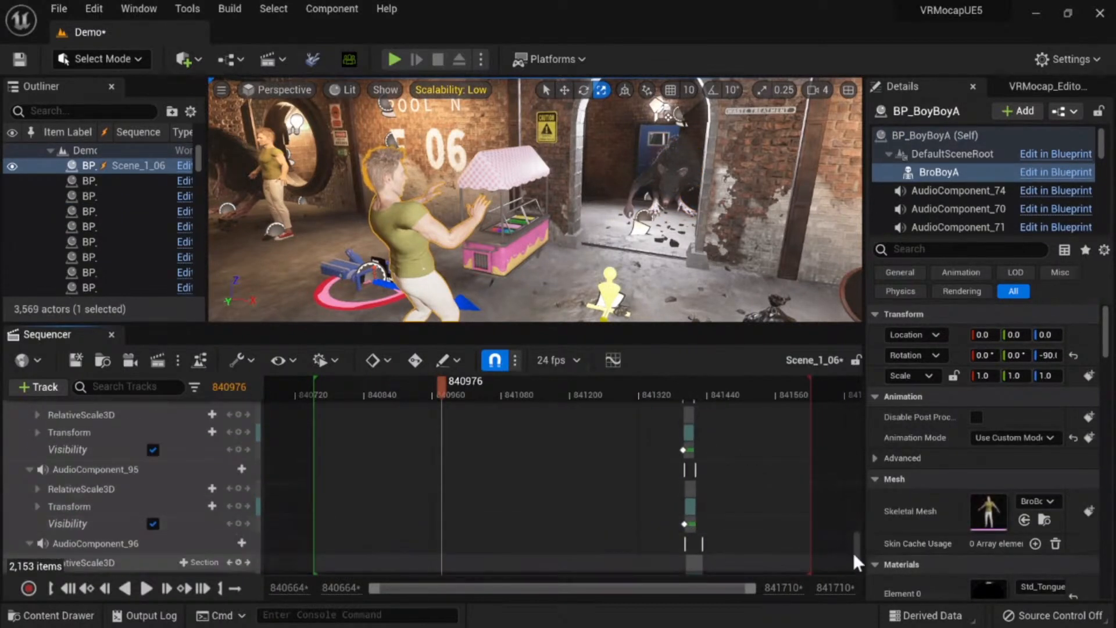
pyautogui.moveTo(853, 552)
pyautogui.mouseDown()
pyautogui.moveTo(856, 581)
pyautogui.moveTo(856, 563)
pyautogui.moveTo(869, 560)
pyautogui.mouseUp()
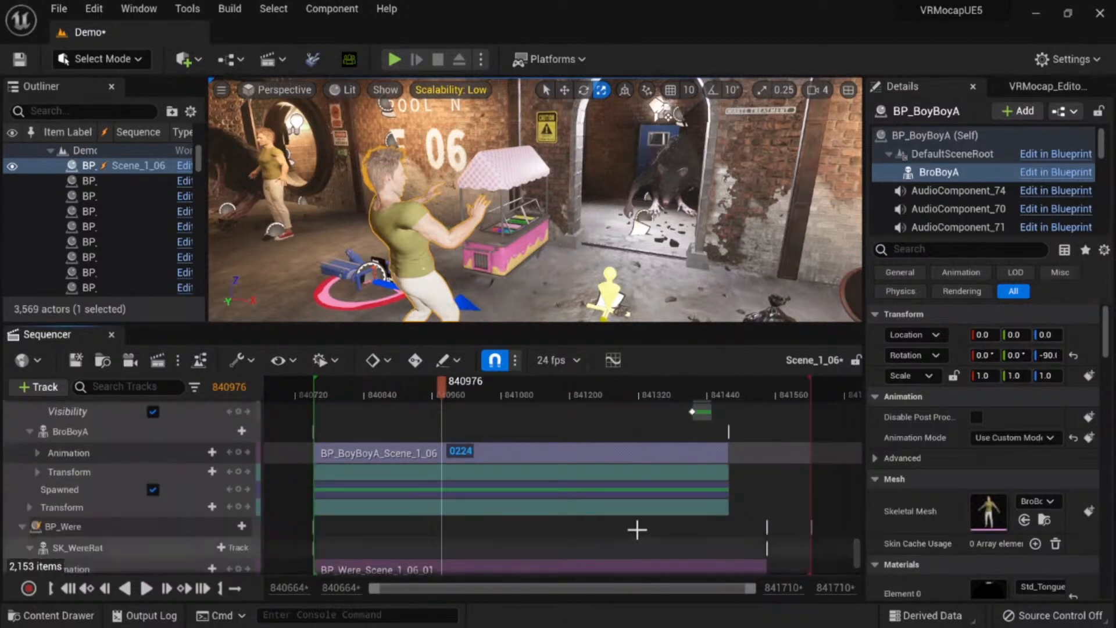
pyautogui.scroll(-5, 605, 526)
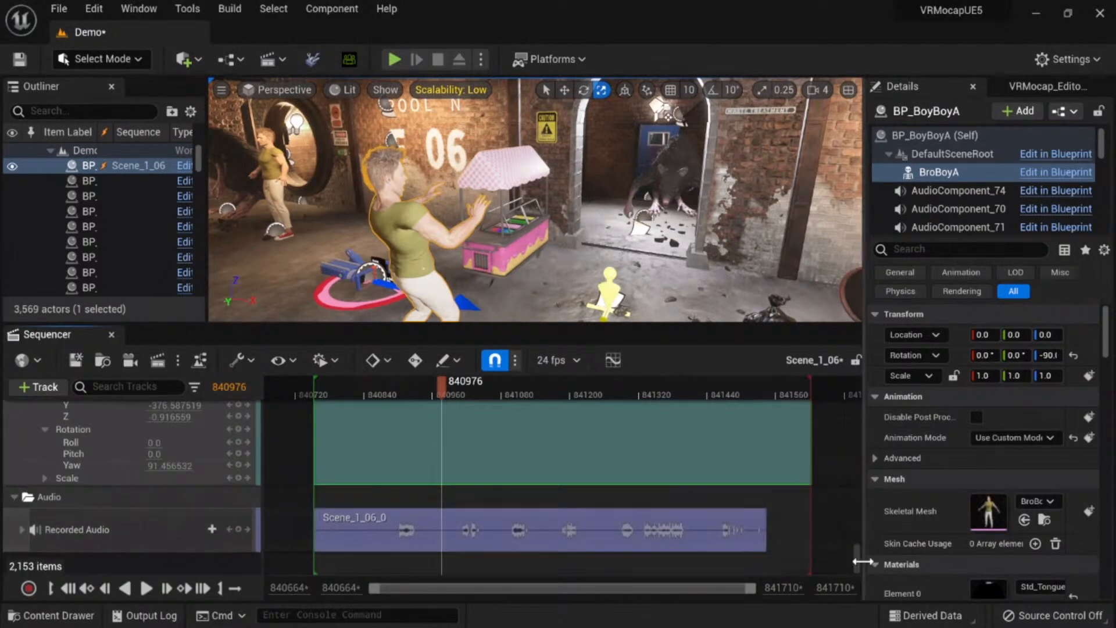
pyautogui.moveTo(857, 560); pyautogui.dragTo(863, 467)
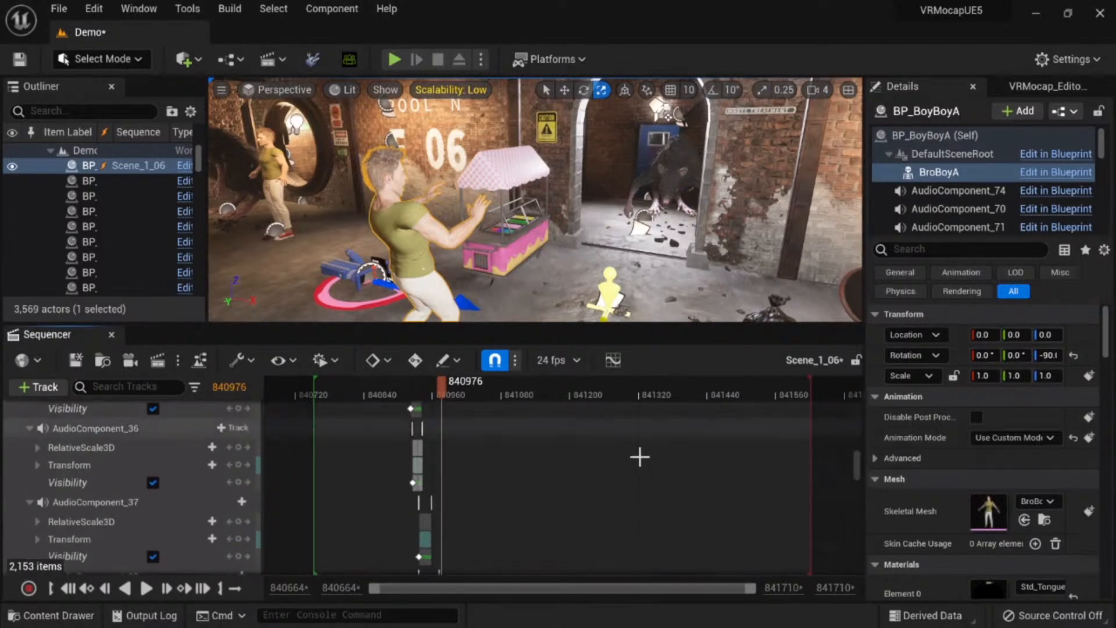
pyautogui.scroll(-8, 553, 516)
pyautogui.scroll(-20, 555, 533)
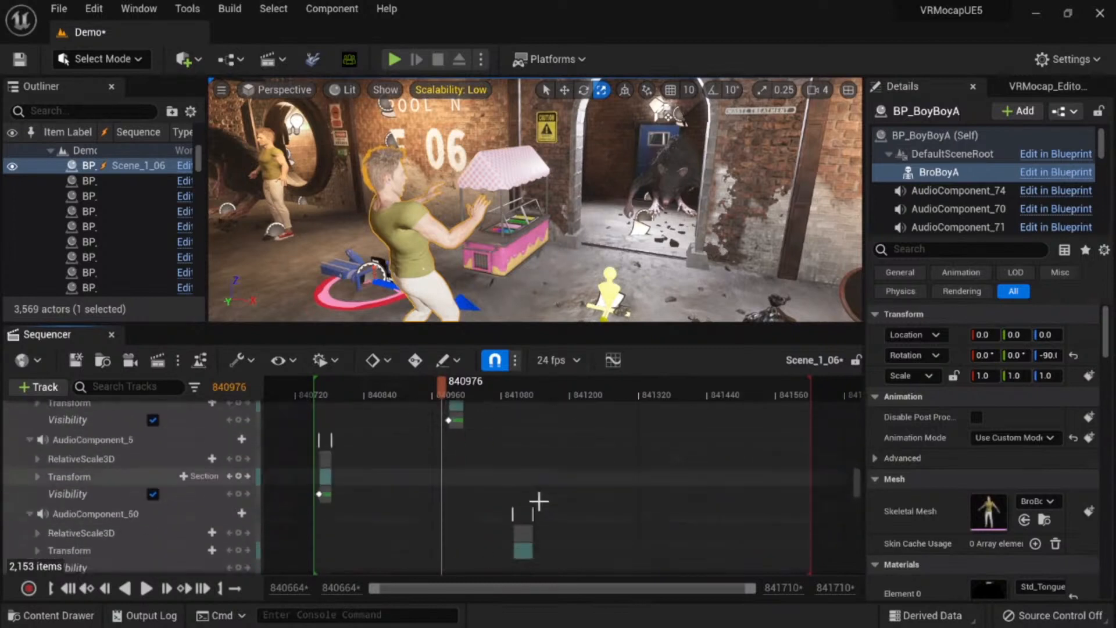
pyautogui.click(540, 480)
pyautogui.scroll(-20, 540, 480)
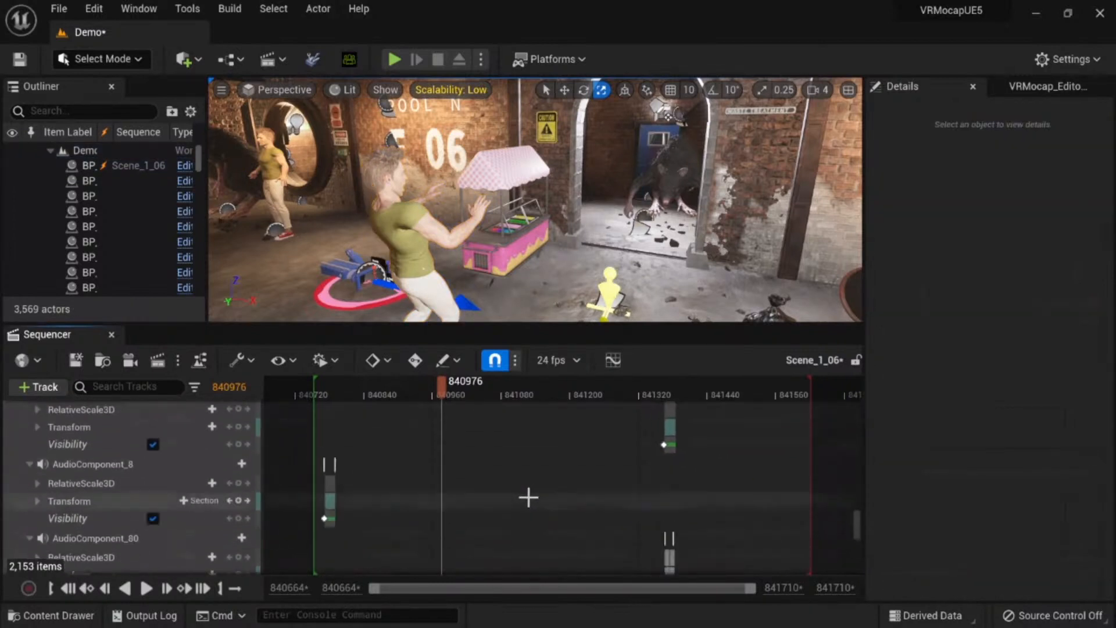
pyautogui.scroll(-20, 525, 486)
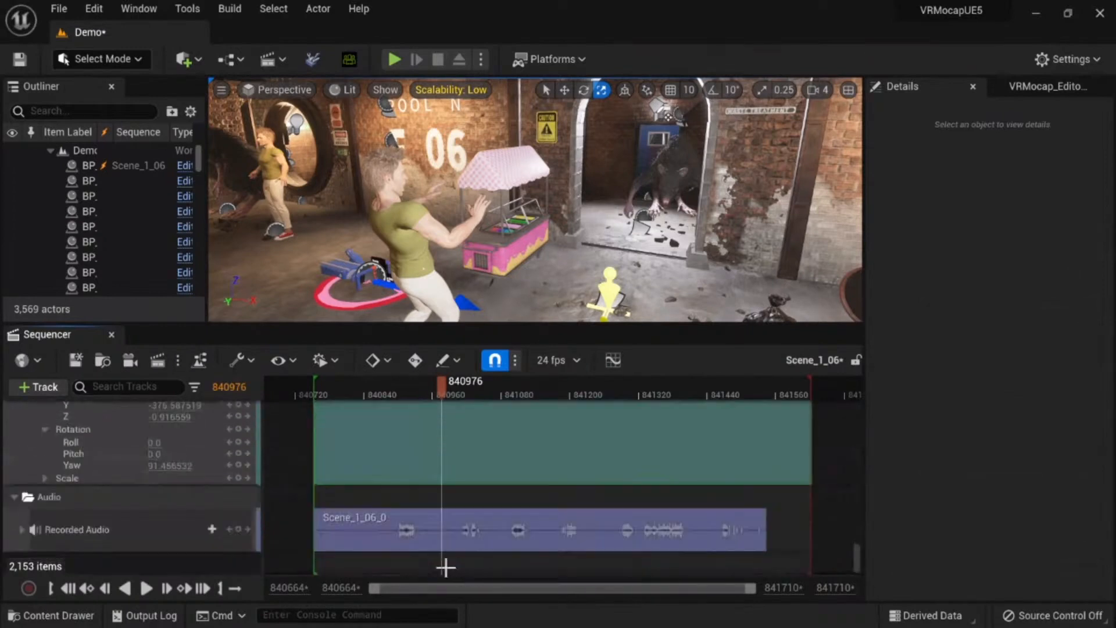
# Step: Add a master audio track with the Scene_1_06 sound wave, finding it with the search 06, and align its section with the sequence start
pyautogui.click(36, 386)
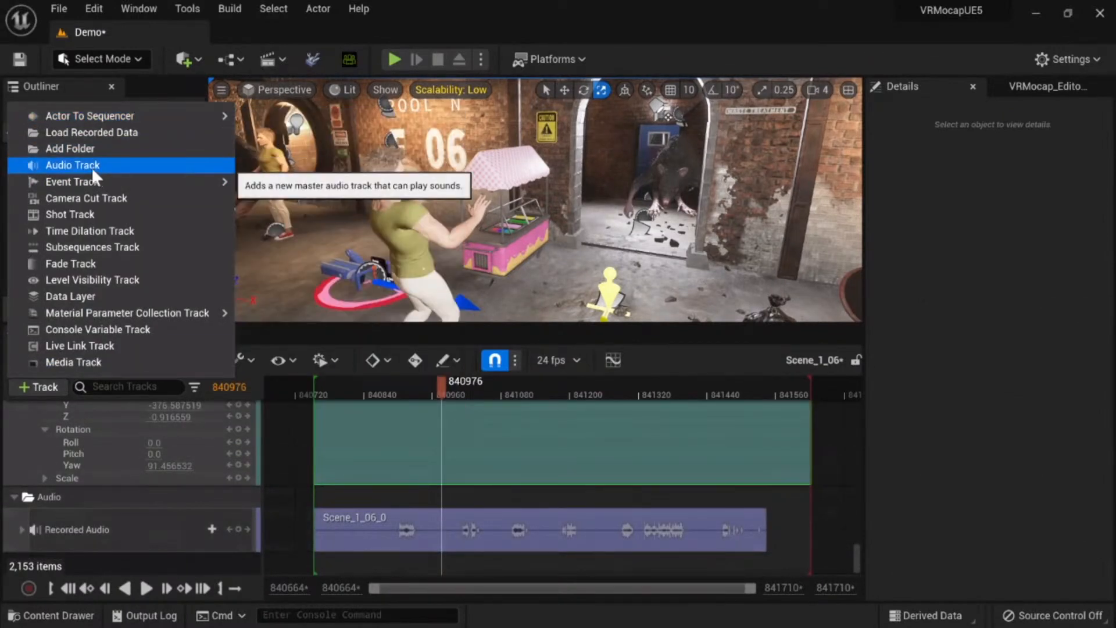
pyautogui.click(92, 166)
pyautogui.click(228, 544)
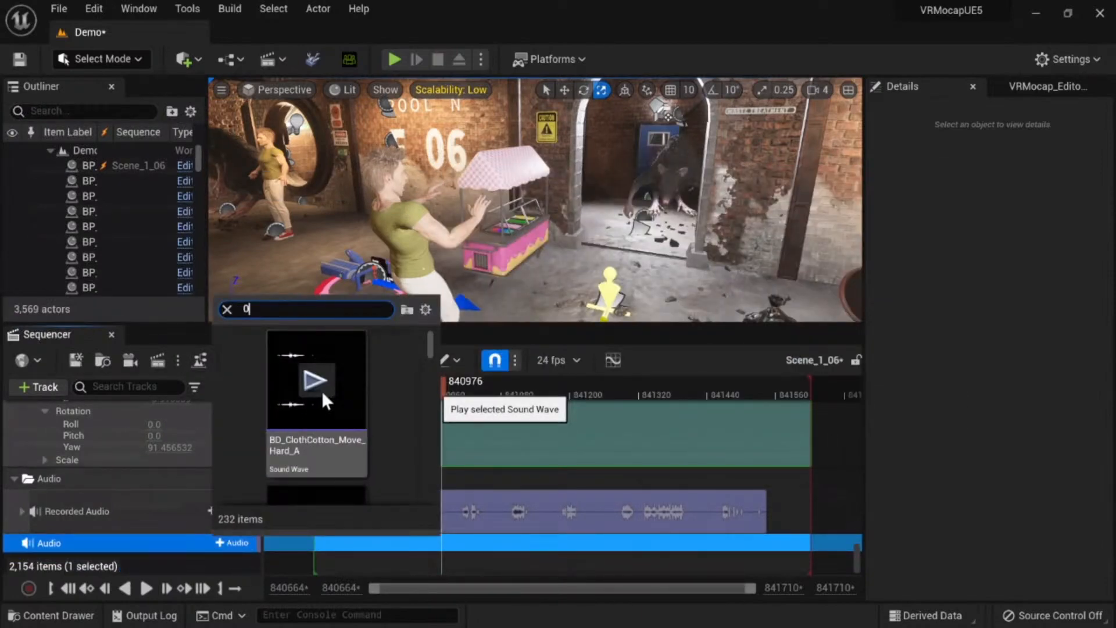
pyautogui.write('06')
pyautogui.scroll(-2, 391, 440)
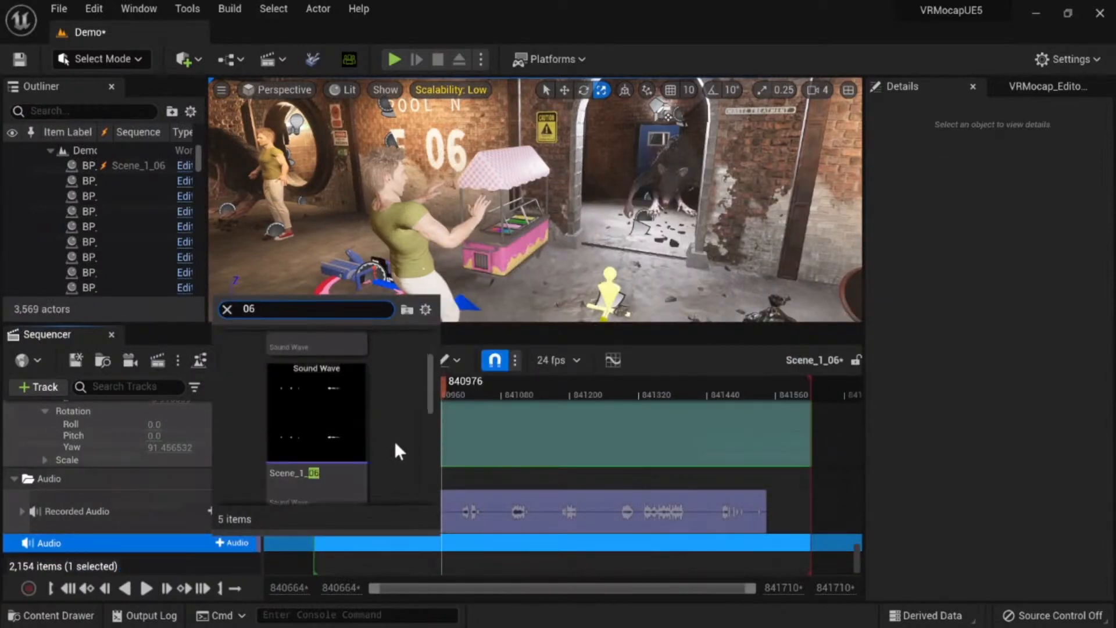
pyautogui.click(393, 433)
pyautogui.moveTo(554, 535); pyautogui.dragTo(394, 548)
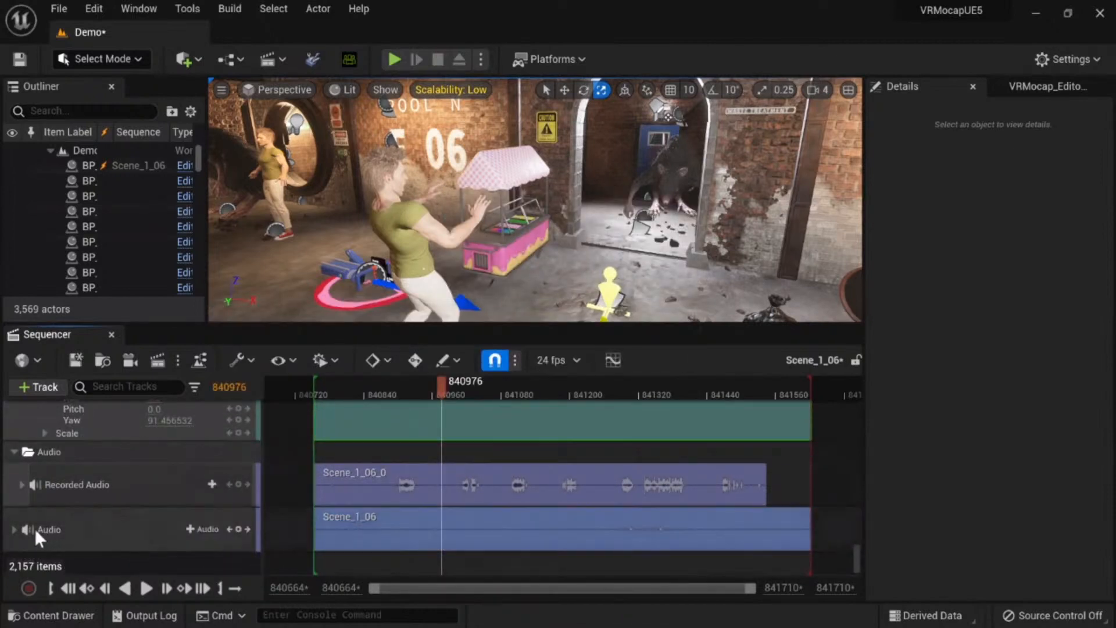
# Step: Set the new audio track's volume to 10 and briefly play the sequence
pyautogui.click(15, 529)
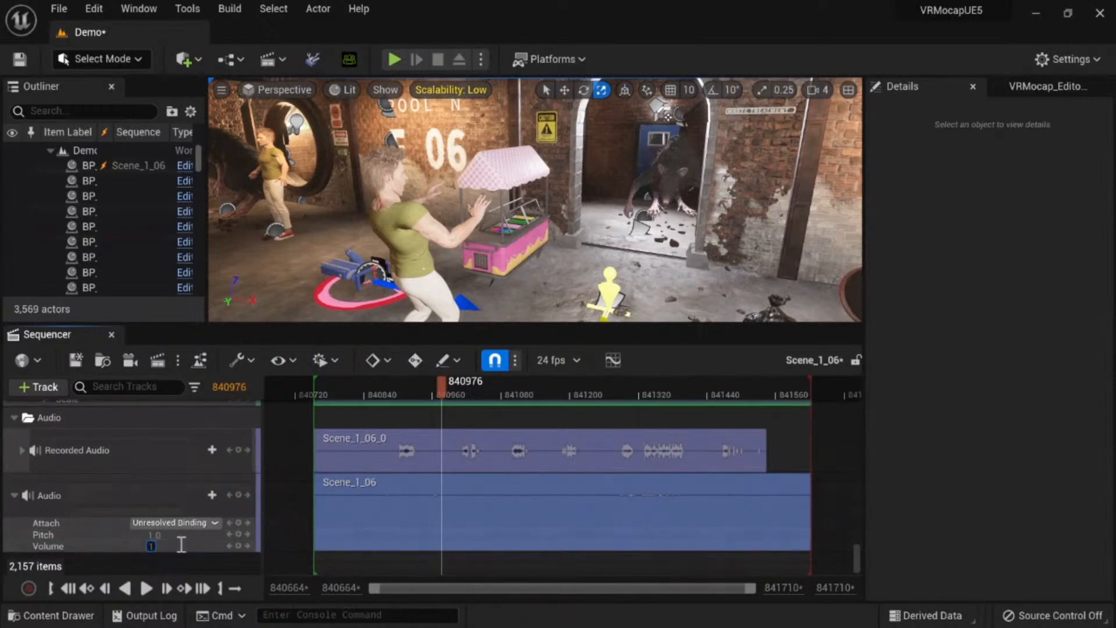
pyautogui.click(428, 396)
pyautogui.press('space')
pyautogui.press('space')
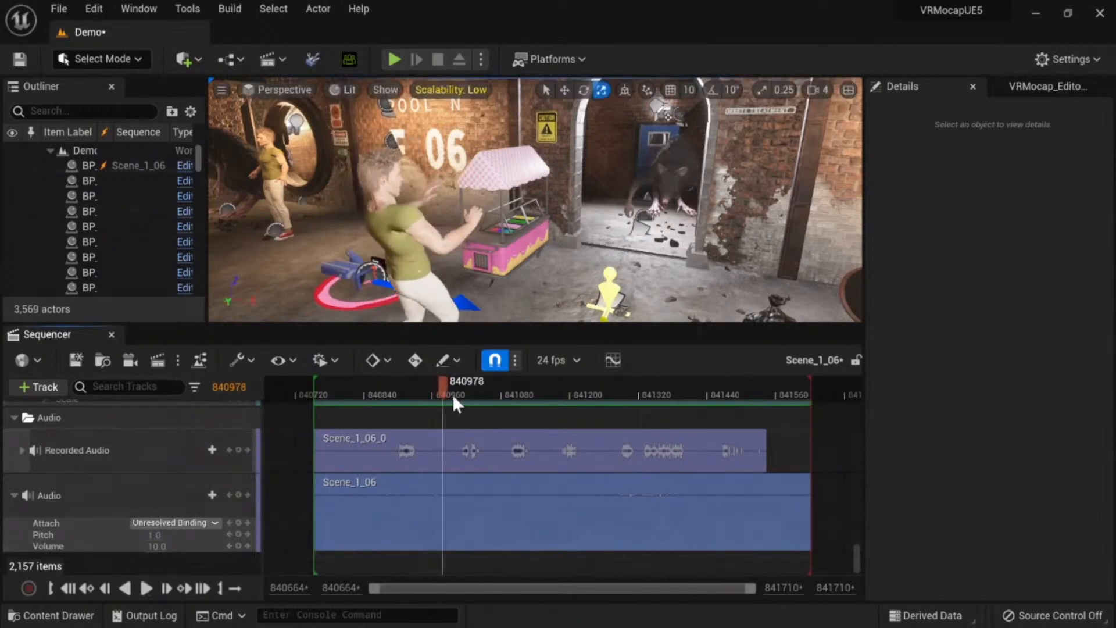
# Step: Try to move the new audio track into the Audio folder, and make the Sequencer area taller
pyautogui.scroll(2, 144, 530)
pyautogui.click(81, 550)
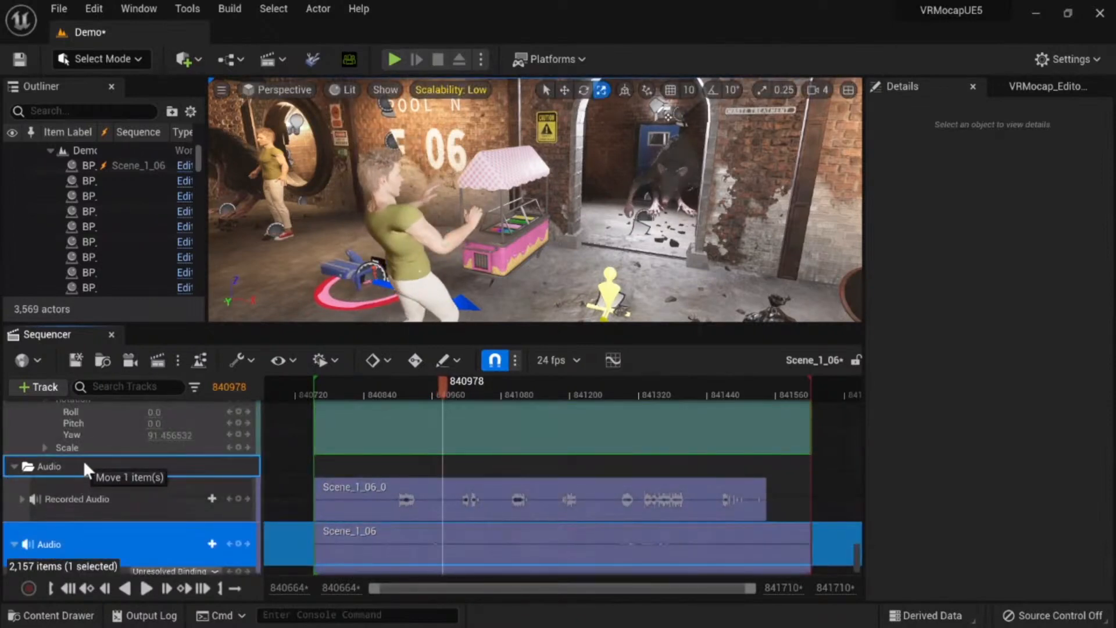
pyautogui.moveTo(84, 464); pyautogui.dragTo(84, 460)
pyautogui.scroll(4, 115, 503)
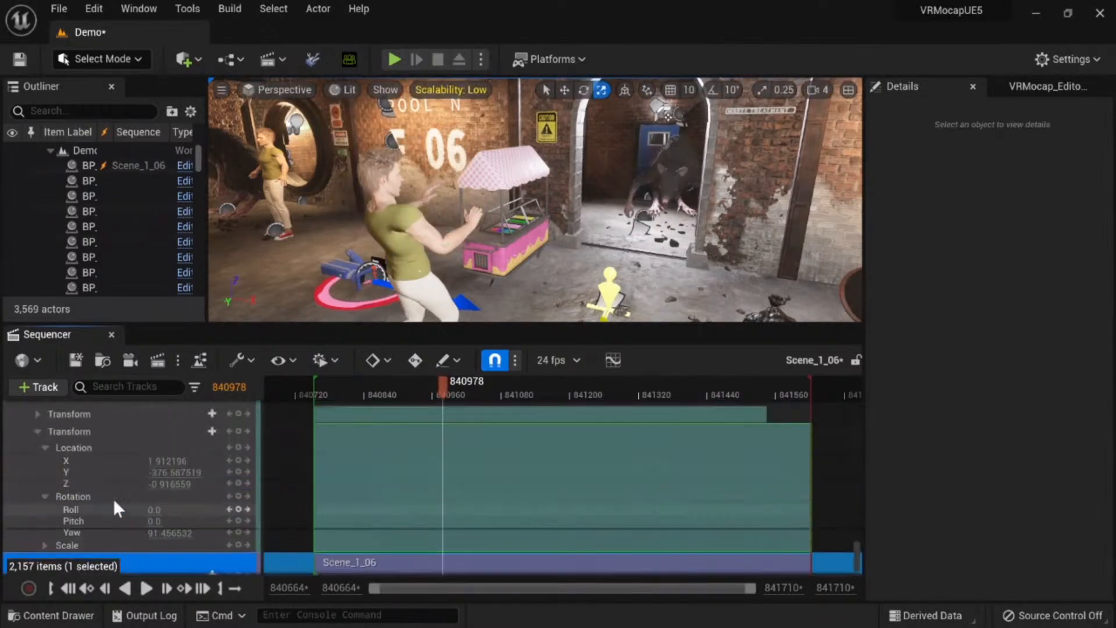
pyautogui.scroll(3, 117, 496)
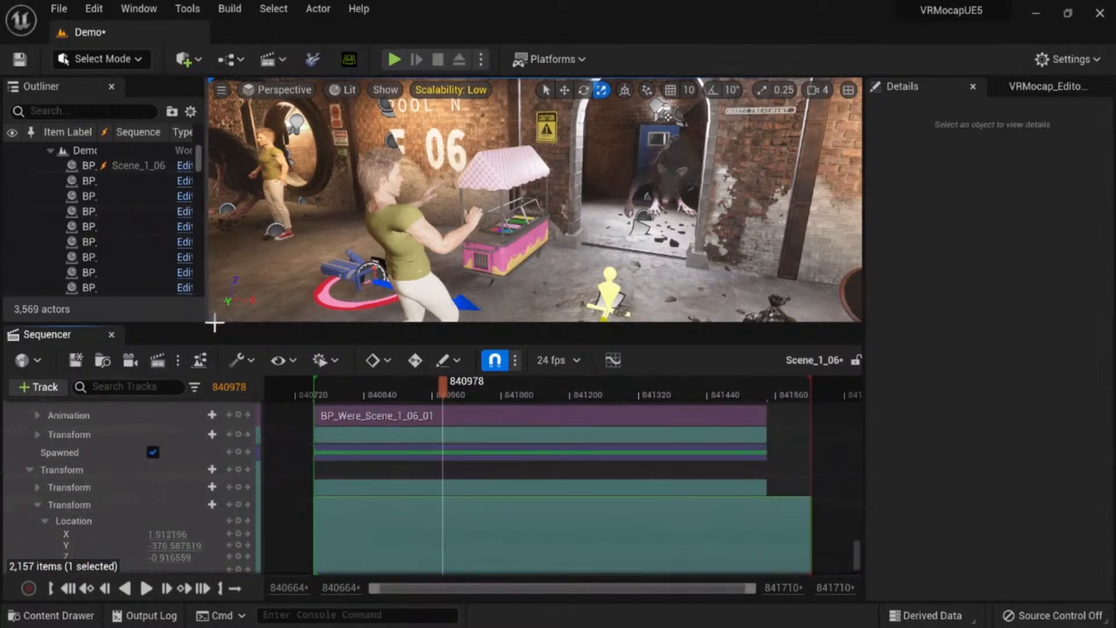
pyautogui.moveTo(216, 324); pyautogui.dragTo(249, 190)
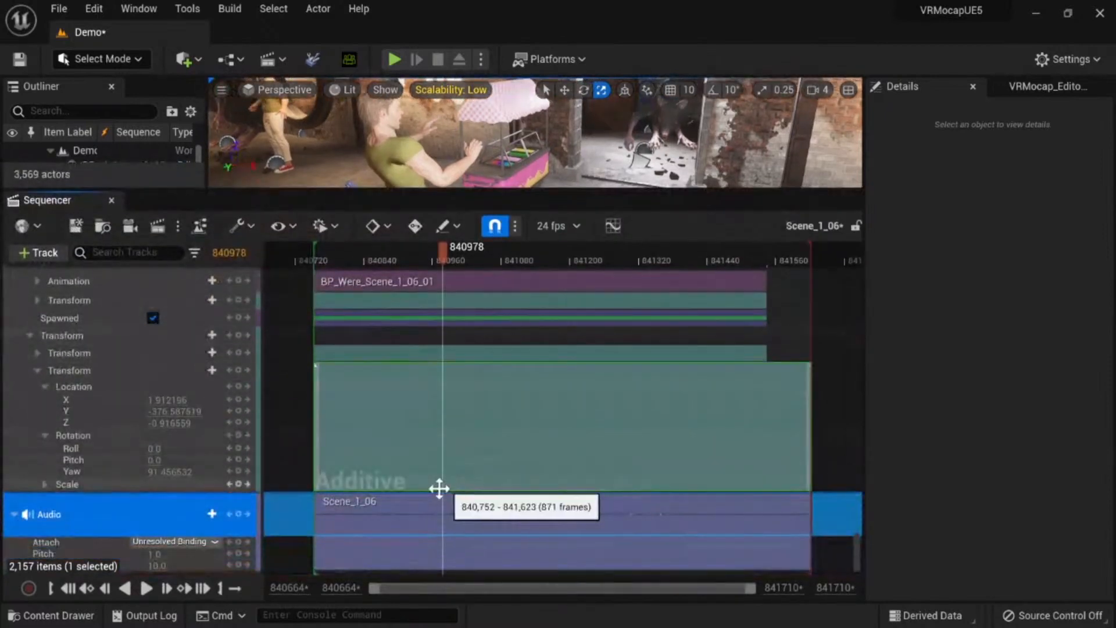
# Step: Split the BP_Were animation and Scene_1_06 audio sections at frame 840958, and undo the section easing change
pyautogui.moveTo(445, 251); pyautogui.dragTo(432, 251)
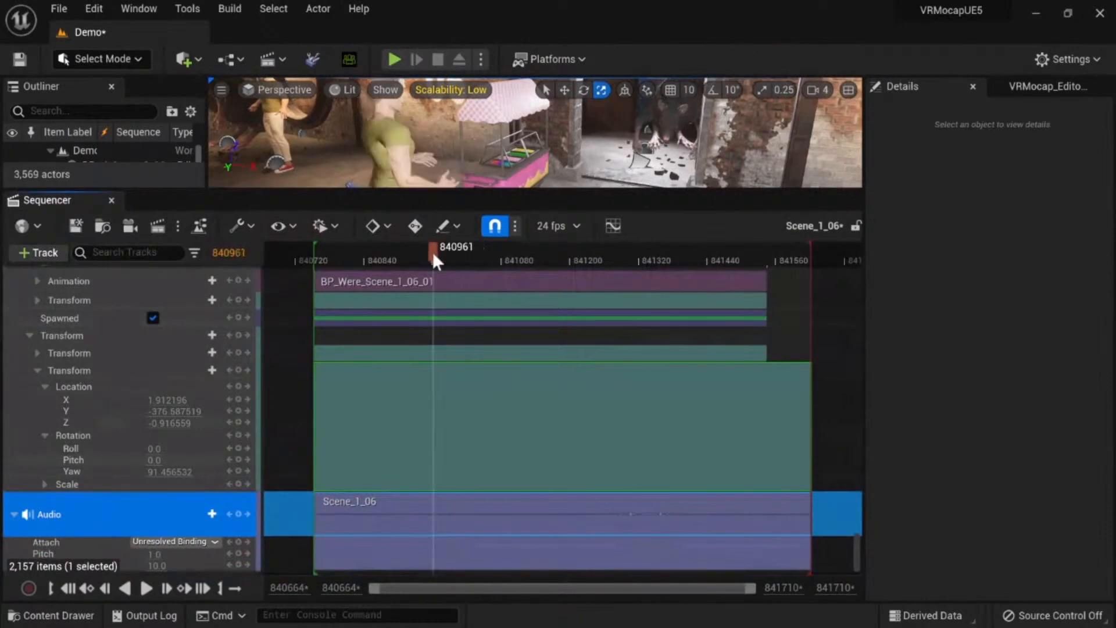
pyautogui.click(436, 282)
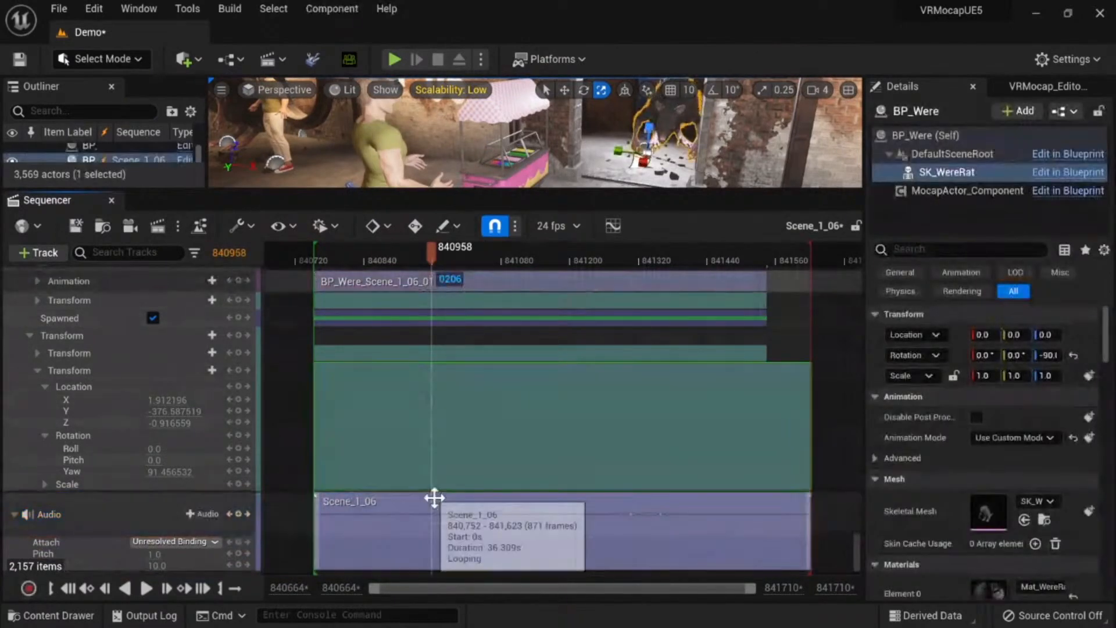
pyautogui.click(433, 505)
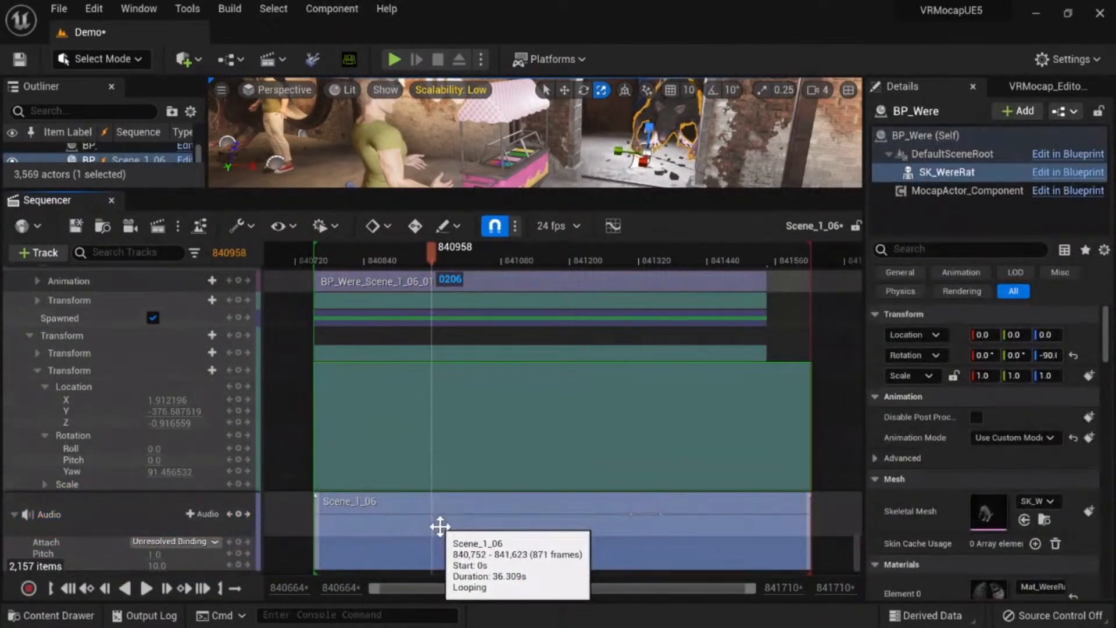
pyautogui.hotkey('ctrl', '/')
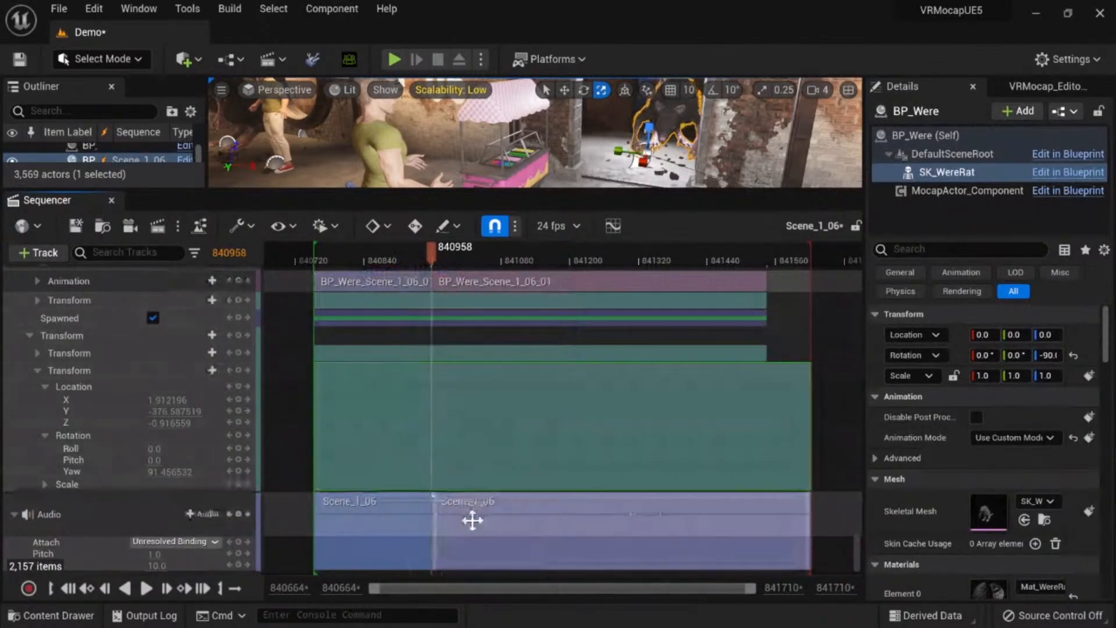
pyautogui.hotkey('ctrl', 'z')
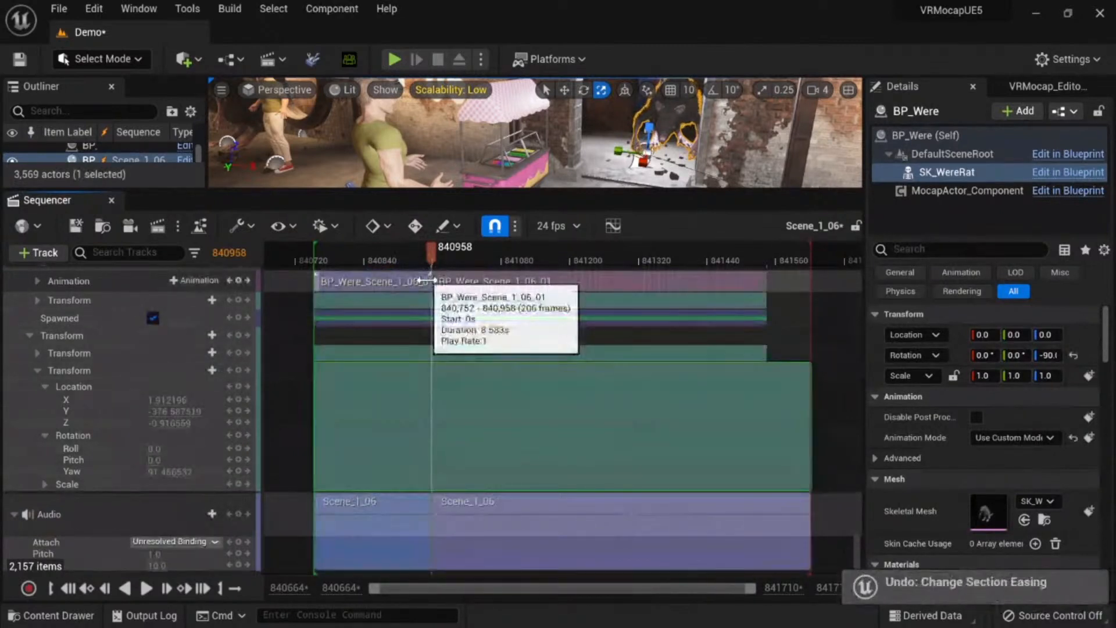
# Step: Shorten the ends of the first split animation and audio sections, preview the gap, and undo the trim and split
pyautogui.moveTo(426, 280); pyautogui.dragTo(409, 260)
pyautogui.press('space')
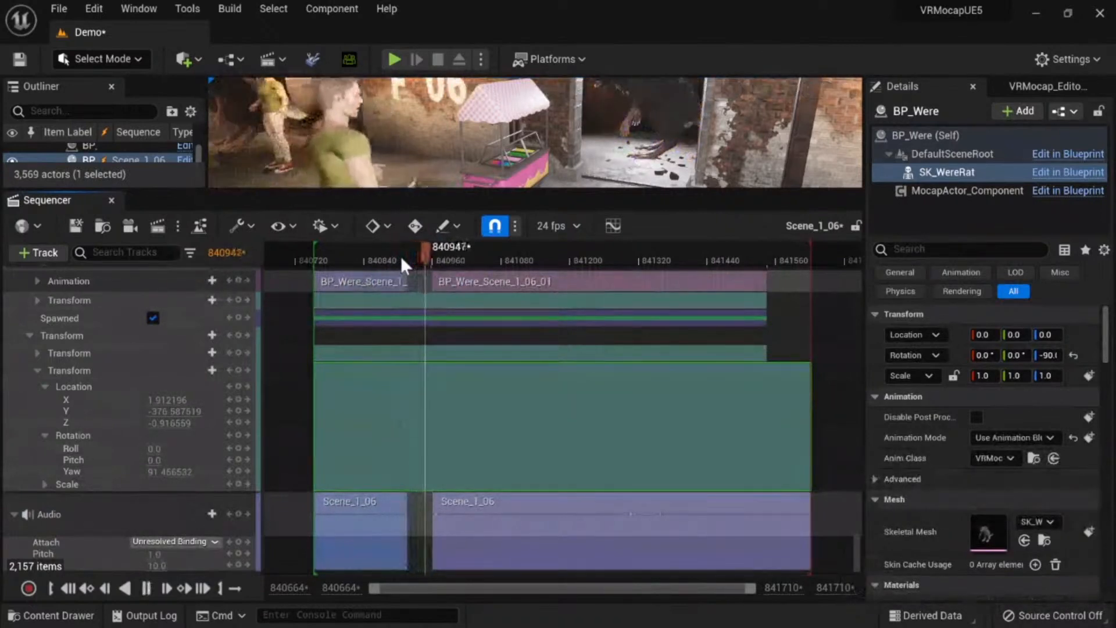
pyautogui.press('space')
pyautogui.hotkey('ctrl', 'z')
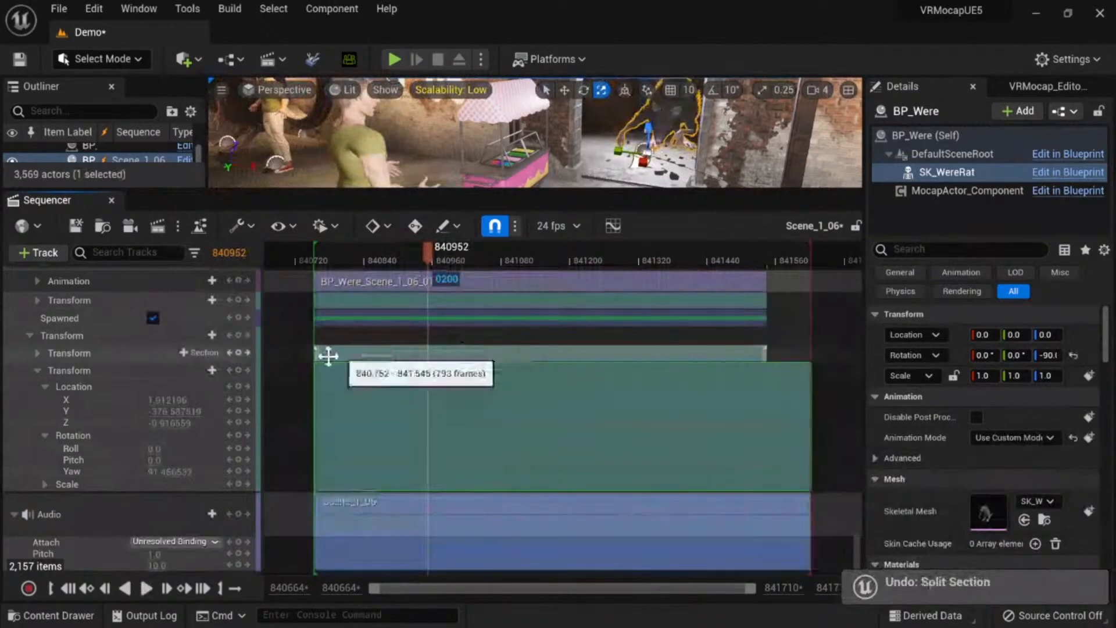
# Step: Collapse the SK_WereRat tracks and try to move the audio track towards the top of the track list
pyautogui.scroll(3, 203, 433)
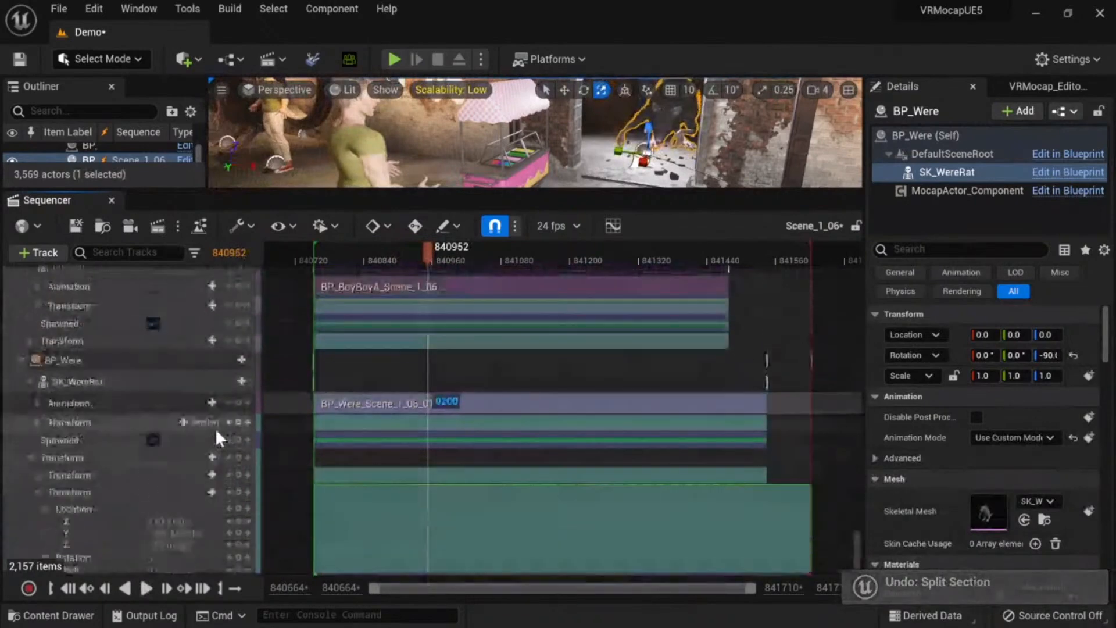
pyautogui.click(28, 382)
pyautogui.scroll(-3, 106, 549)
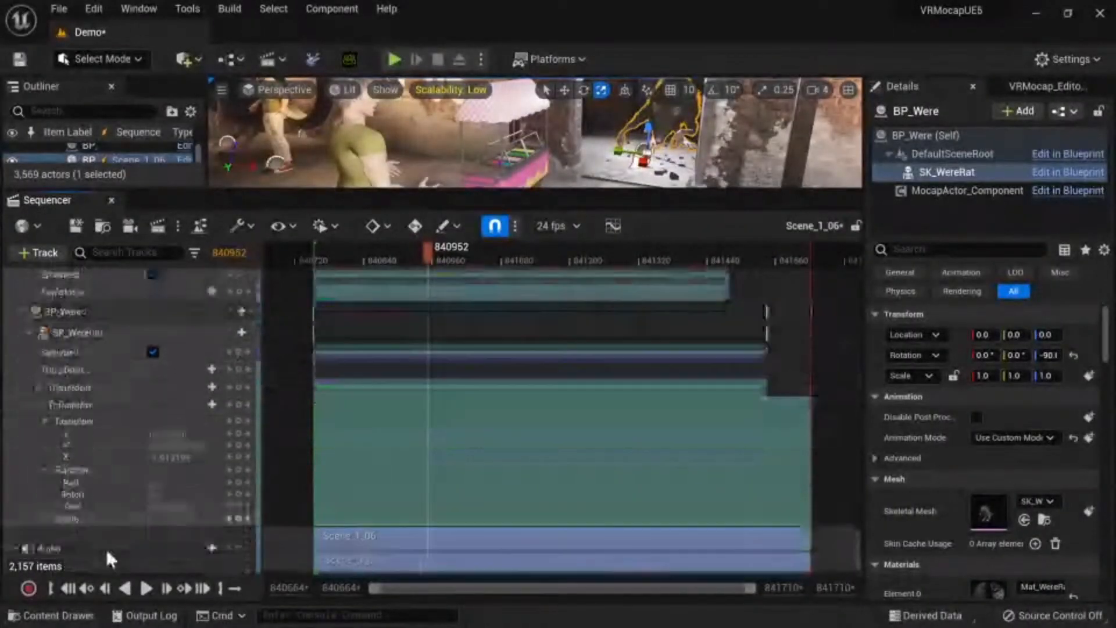
pyautogui.moveTo(69, 517); pyautogui.dragTo(231, 259)
pyautogui.scroll(4, 137, 346)
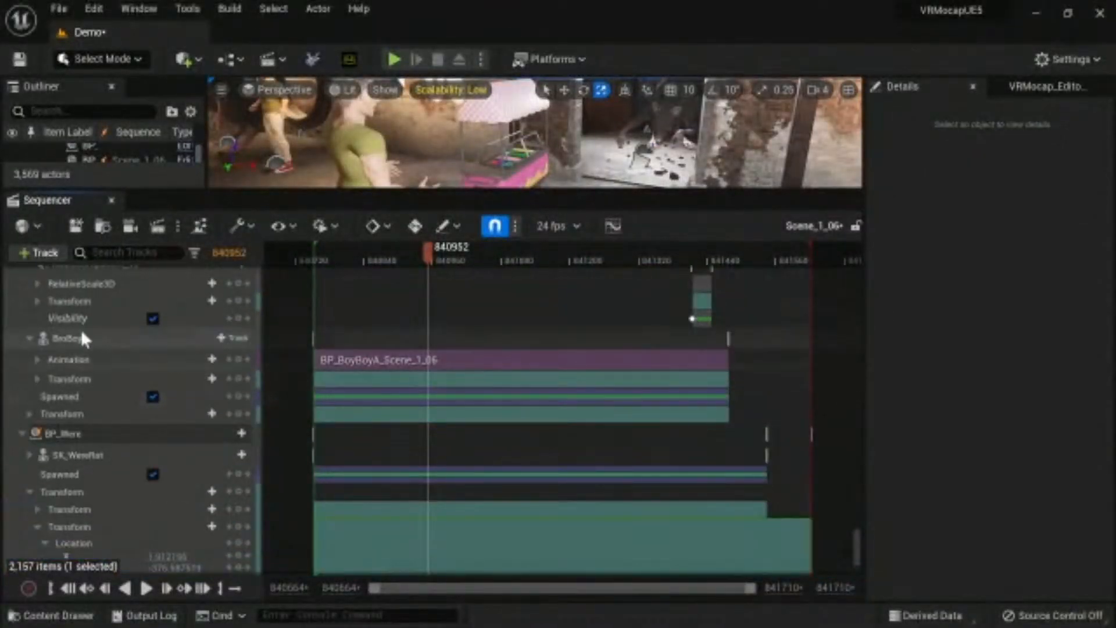
# Step: Show the Control Rig options among the tracks that can be added to BroBoyA
pyautogui.click(234, 339)
pyautogui.moveTo(351, 207)
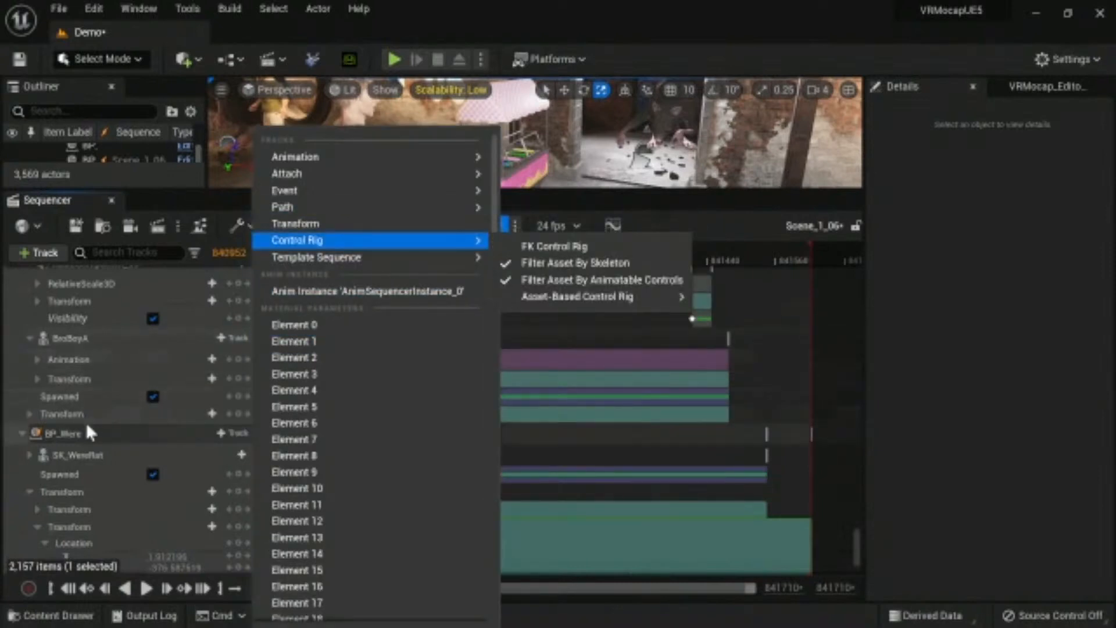
# Step: Delete the BP_BoyBoyA audio component tracks listed from AudioComponent_0 through AudioComponent_97
pyautogui.scroll(5, 87, 381)
pyautogui.click(86, 371)
pyautogui.scroll(5, 88, 371)
pyautogui.scroll(-6, 89, 389)
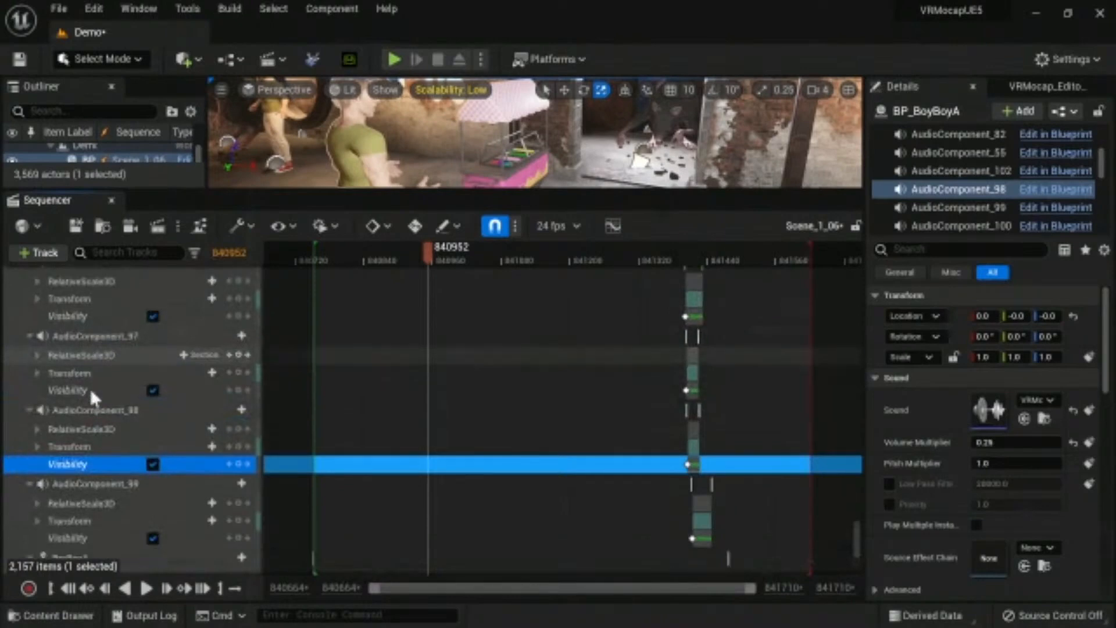
pyautogui.moveTo(854, 541)
pyautogui.mouseDown()
pyautogui.moveTo(849, 526)
pyautogui.moveTo(845, 535)
pyautogui.mouseUp()
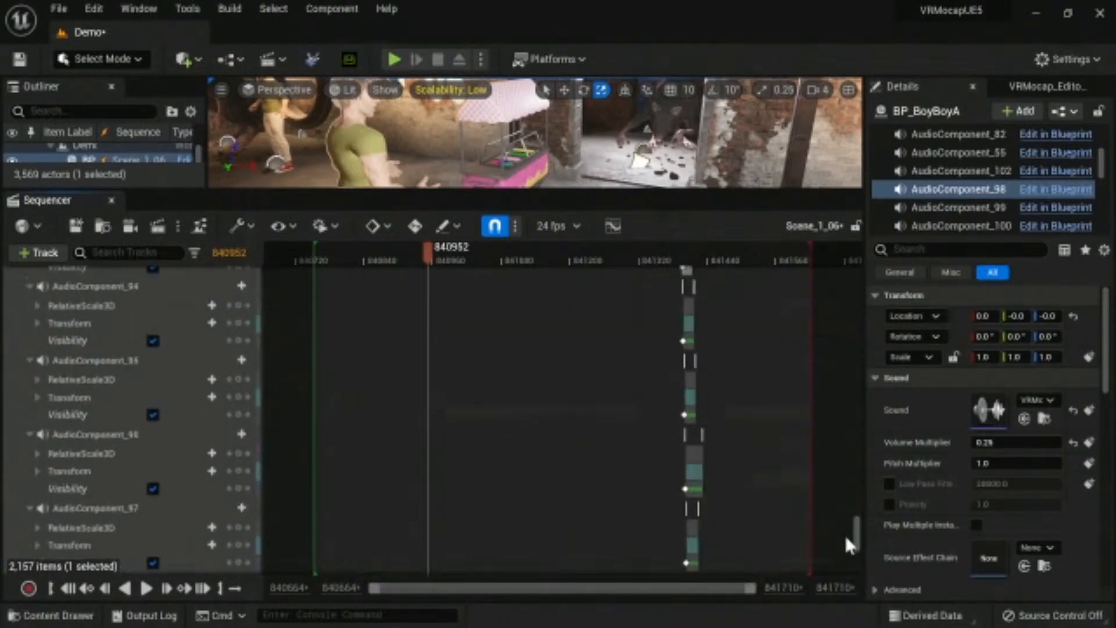
pyautogui.click(56, 514)
pyautogui.scroll(3, 61, 480)
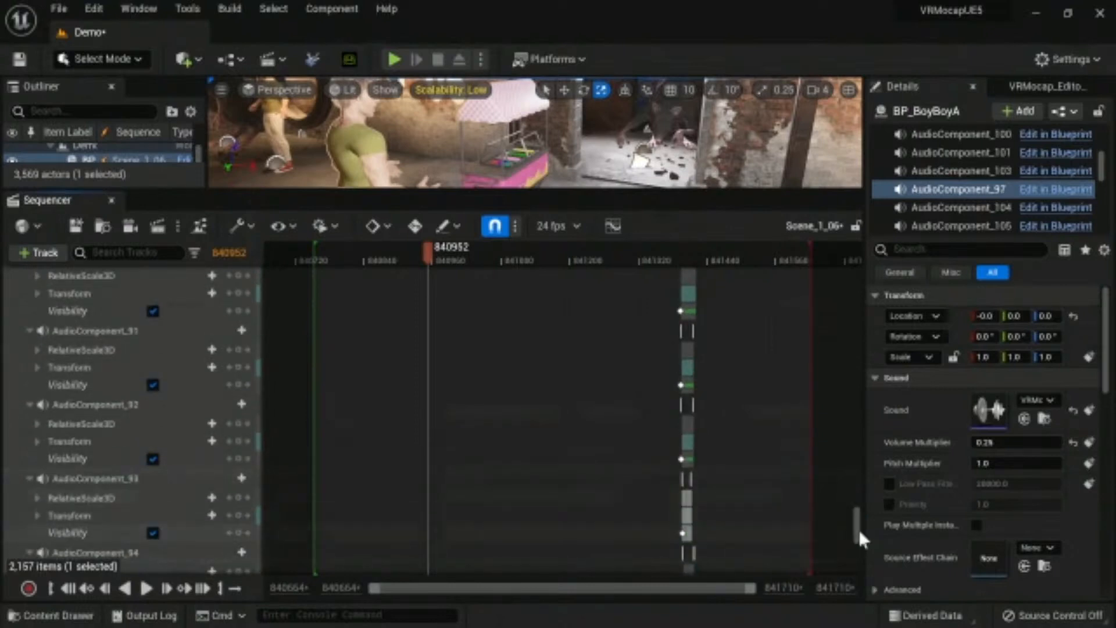
pyautogui.moveTo(859, 529); pyautogui.dragTo(857, 278)
pyautogui.keyDown('shift'); pyautogui.click(83, 322); pyautogui.keyUp('shift')
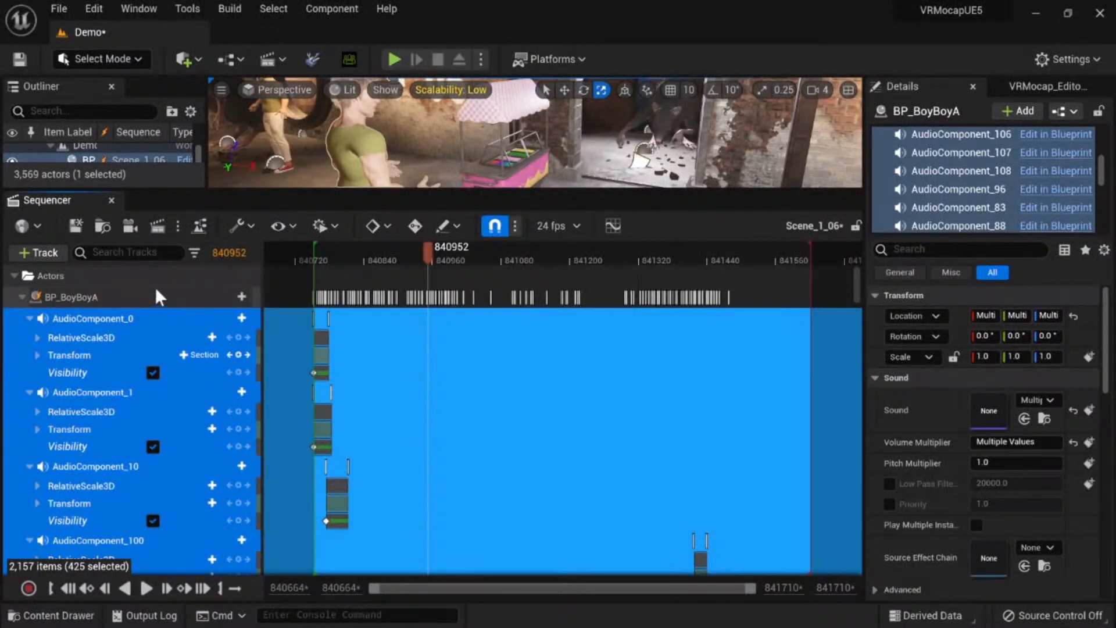
pyautogui.press('Delete')
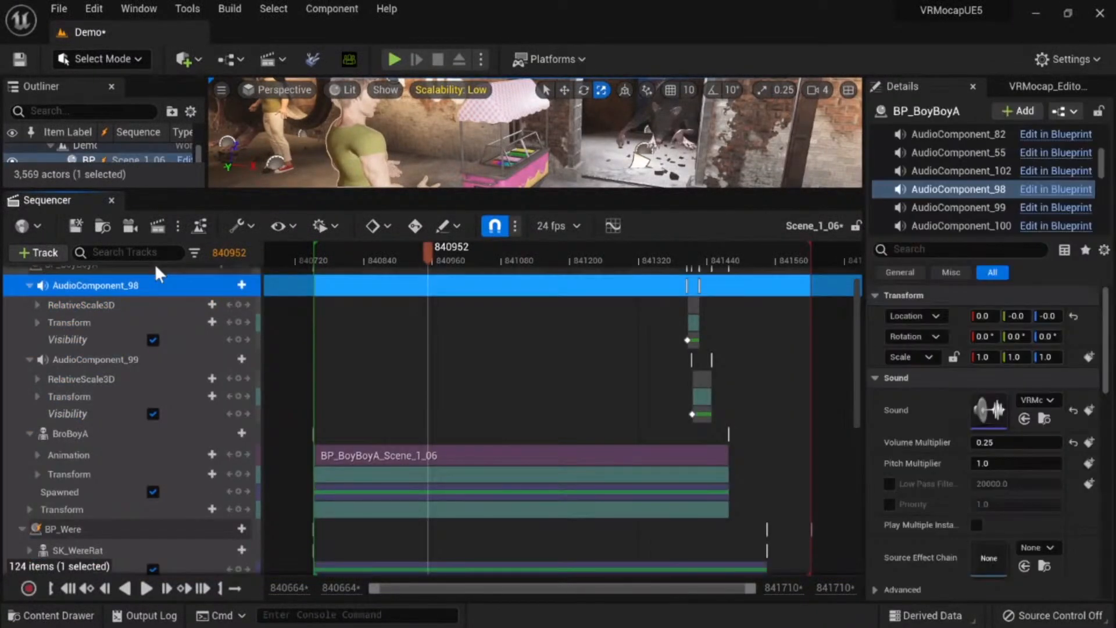
pyautogui.scroll(2, 146, 333)
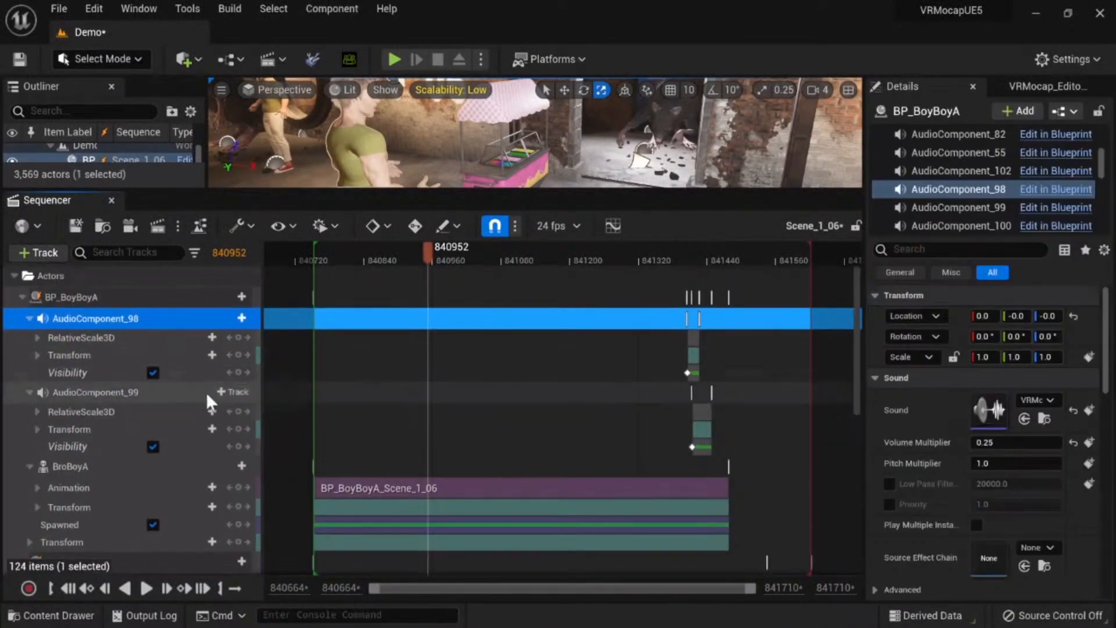
# Step: Add an audio track to BP_BoyBoyA using the Scene_1_06 sound wave, searching the assets for 06
pyautogui.click(100, 352)
pyautogui.click(234, 291)
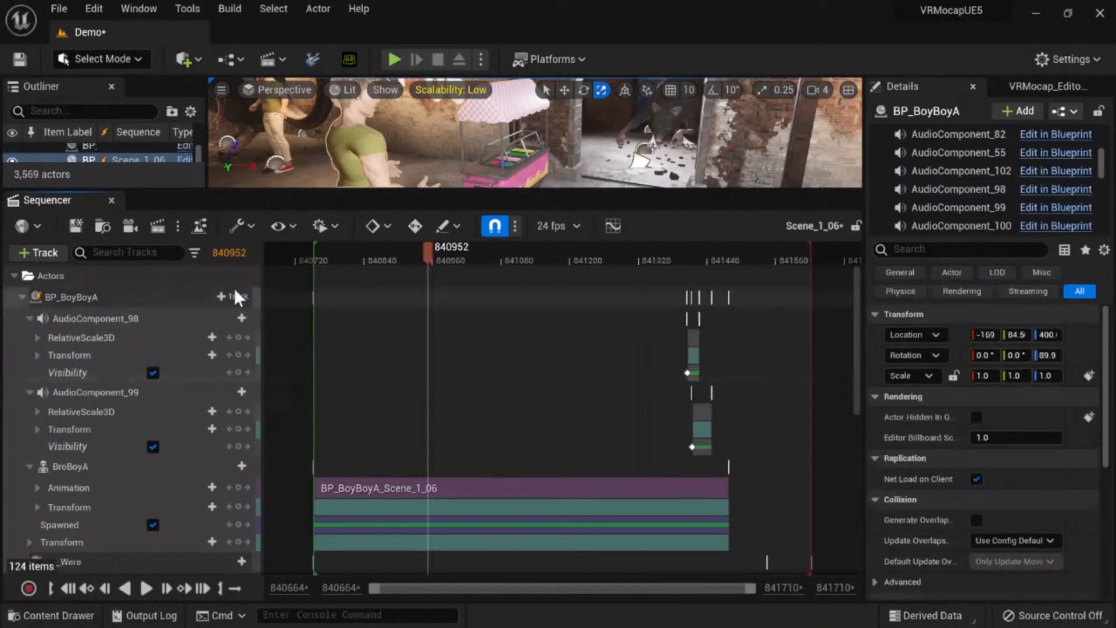
pyautogui.click(233, 296)
pyautogui.moveTo(280, 187)
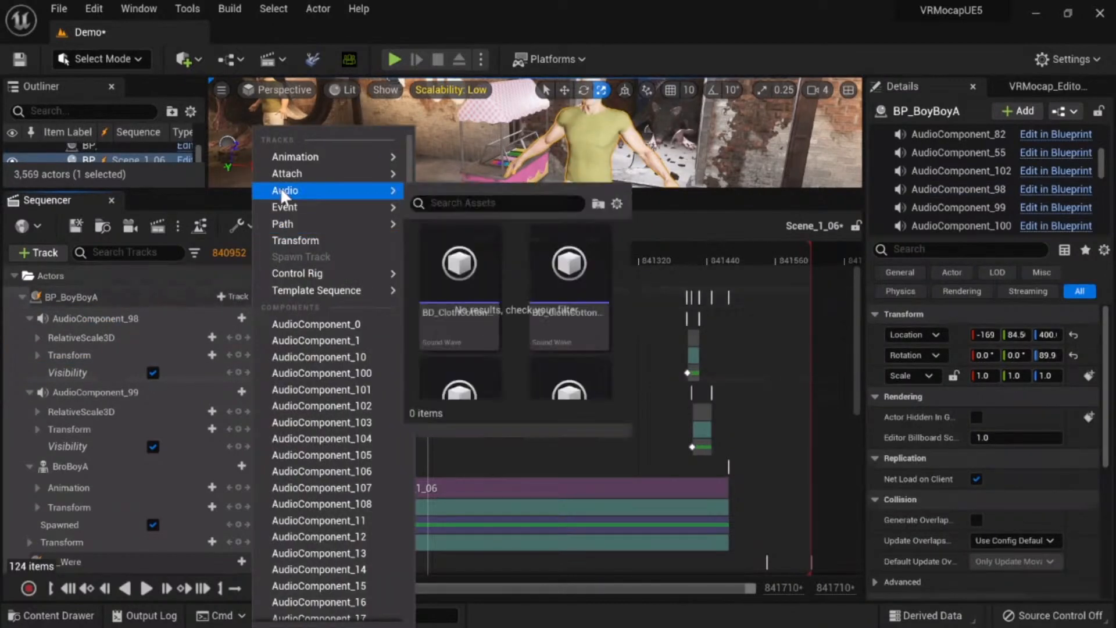
pyautogui.scroll(-1, 528, 262)
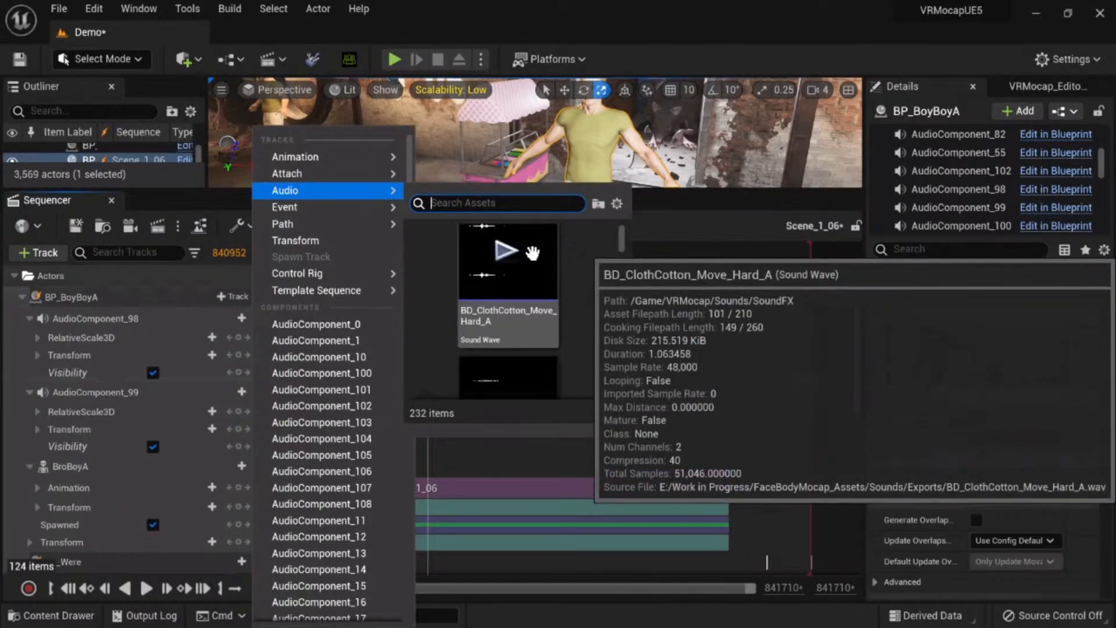
pyautogui.write('06')
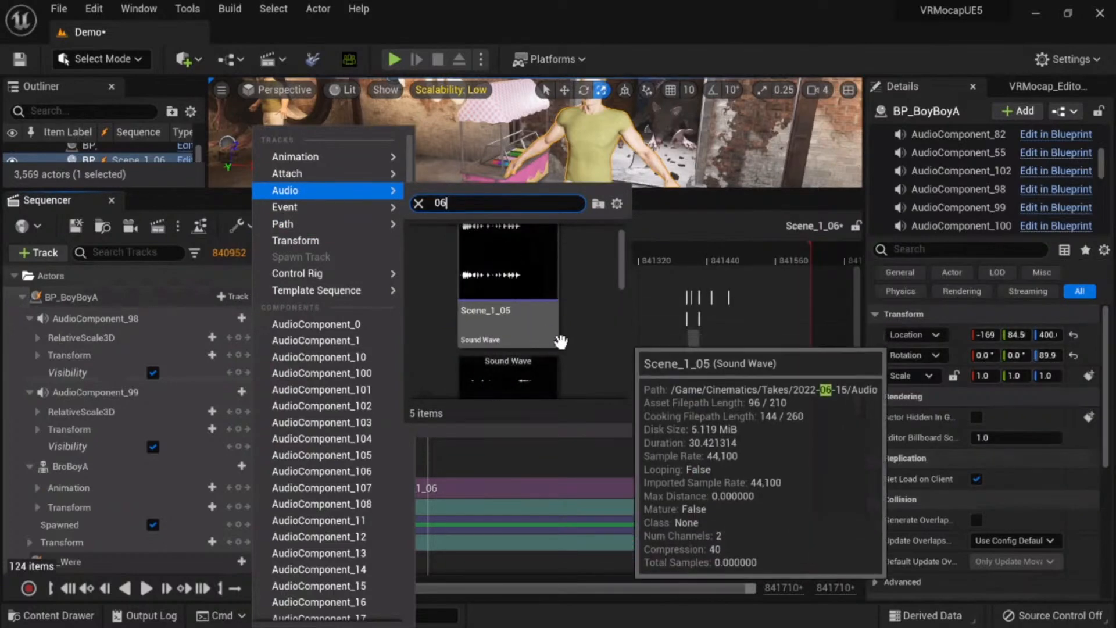
pyautogui.click(515, 329)
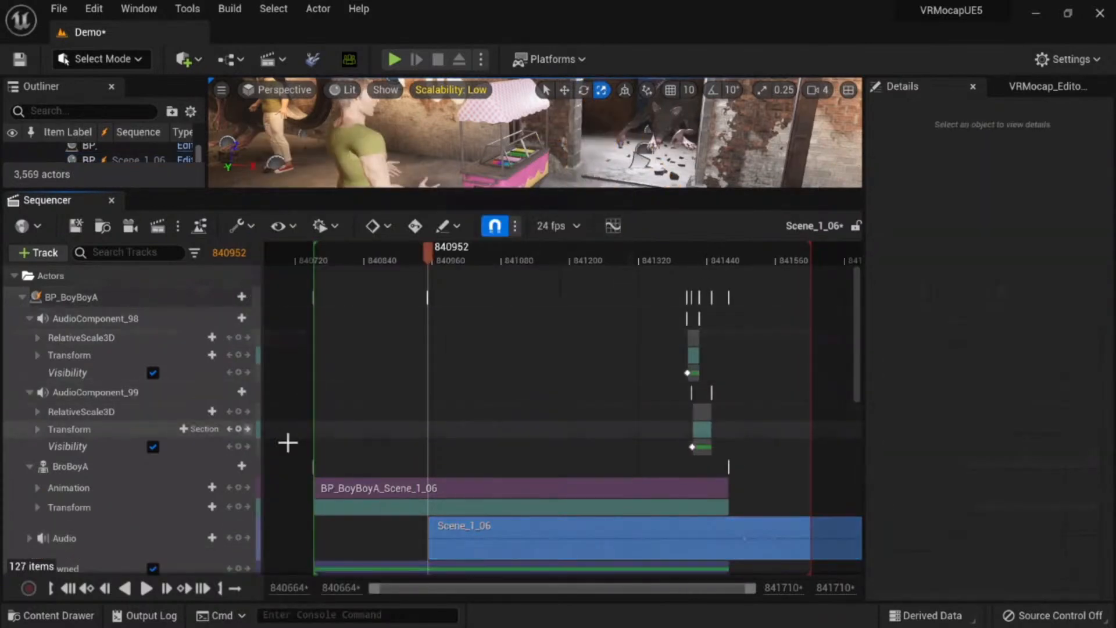
# Step: Move BP_BoyBoyA's new Scene_1_06 audio section to start with the animation at frame 840752 and set its volume to 12
pyautogui.scroll(-1, 535, 474)
pyautogui.moveTo(553, 512); pyautogui.dragTo(374, 514)
pyautogui.click(29, 514)
pyautogui.scroll(-2, 35, 512)
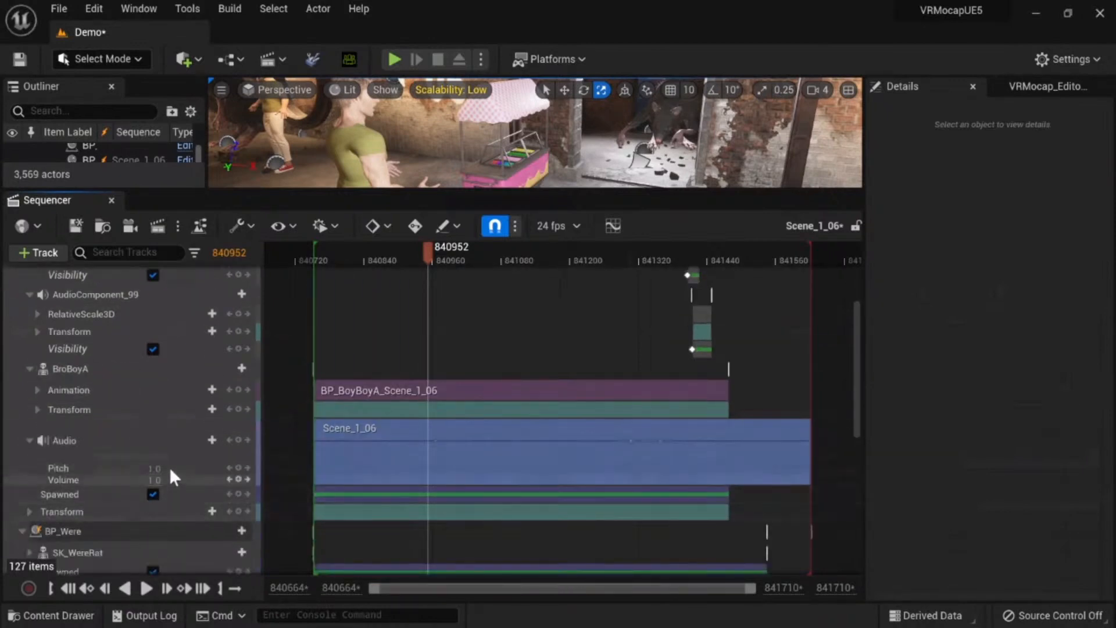
pyautogui.click(159, 449)
pyautogui.scroll(-5, 174, 460)
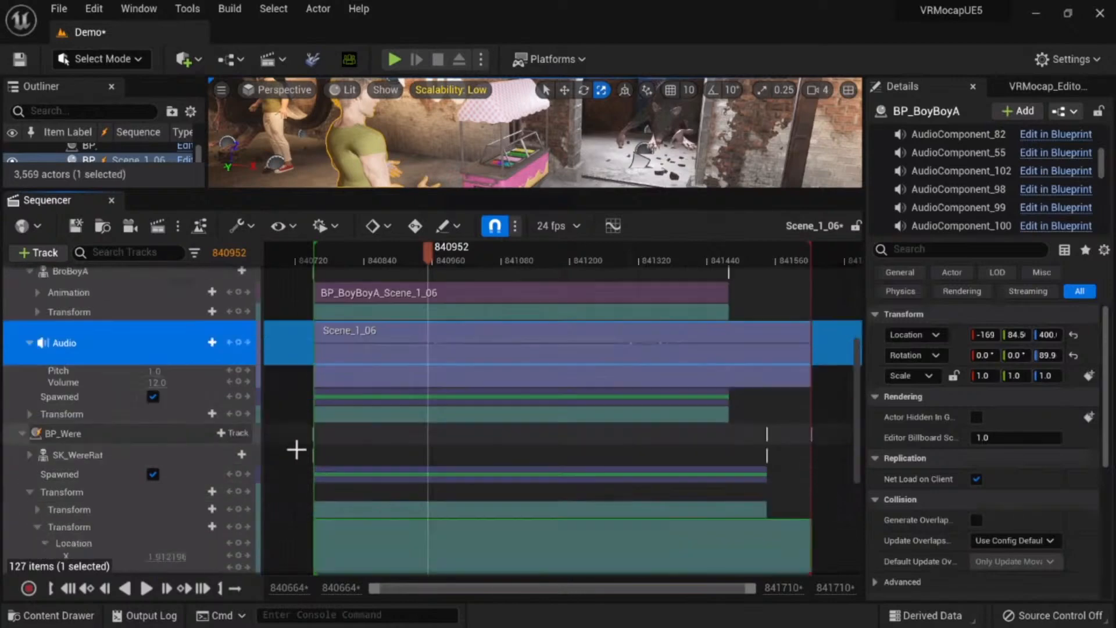
# Step: Delete the old standalone Scene_1_06 audio track with the unresolved binding and play the sequence with the new one
pyautogui.click(393, 442)
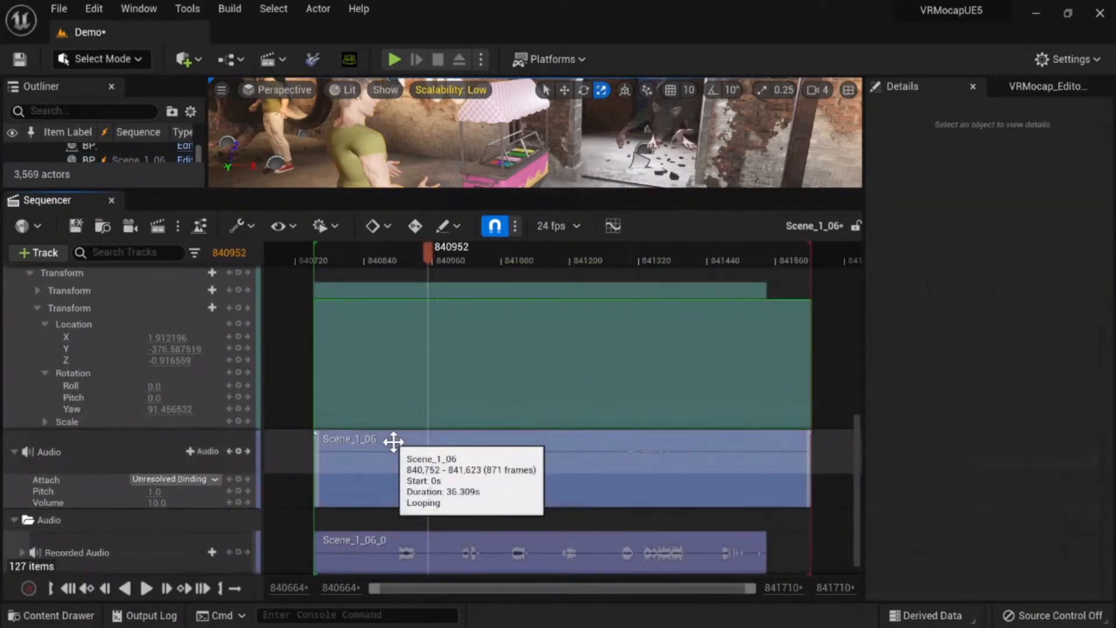
pyautogui.scroll(8, 394, 442)
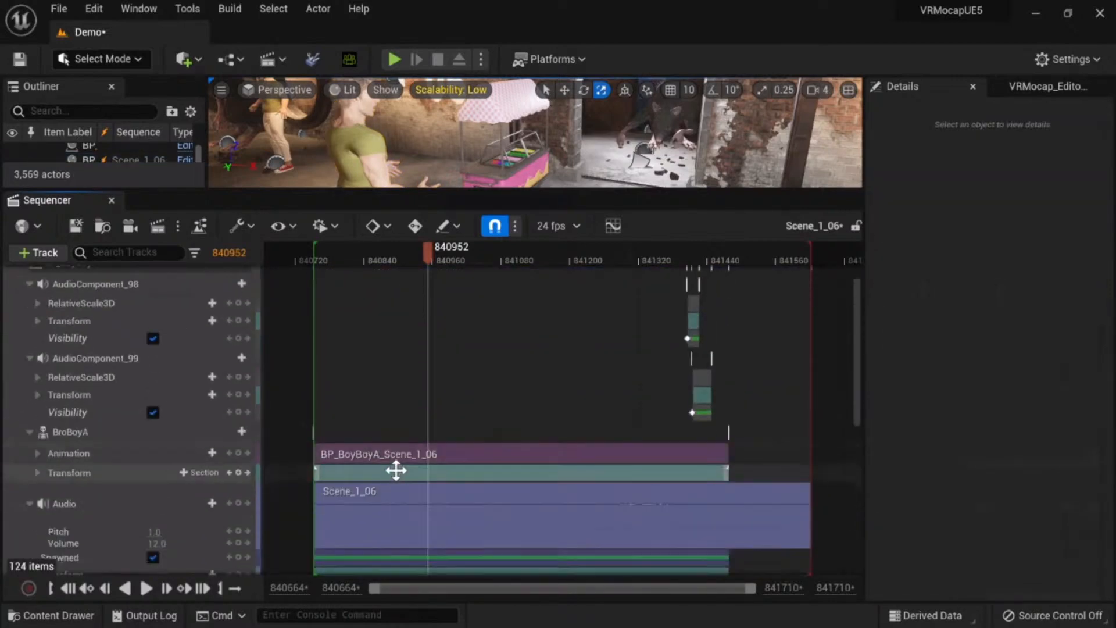
pyautogui.press('space')
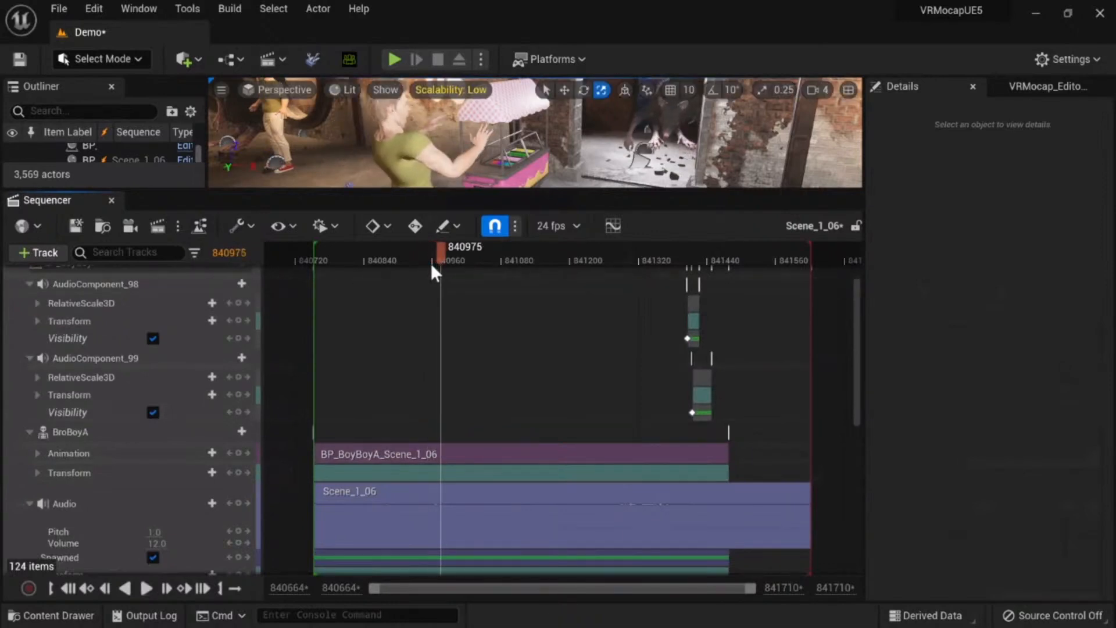
pyautogui.scroll(5, 431, 263)
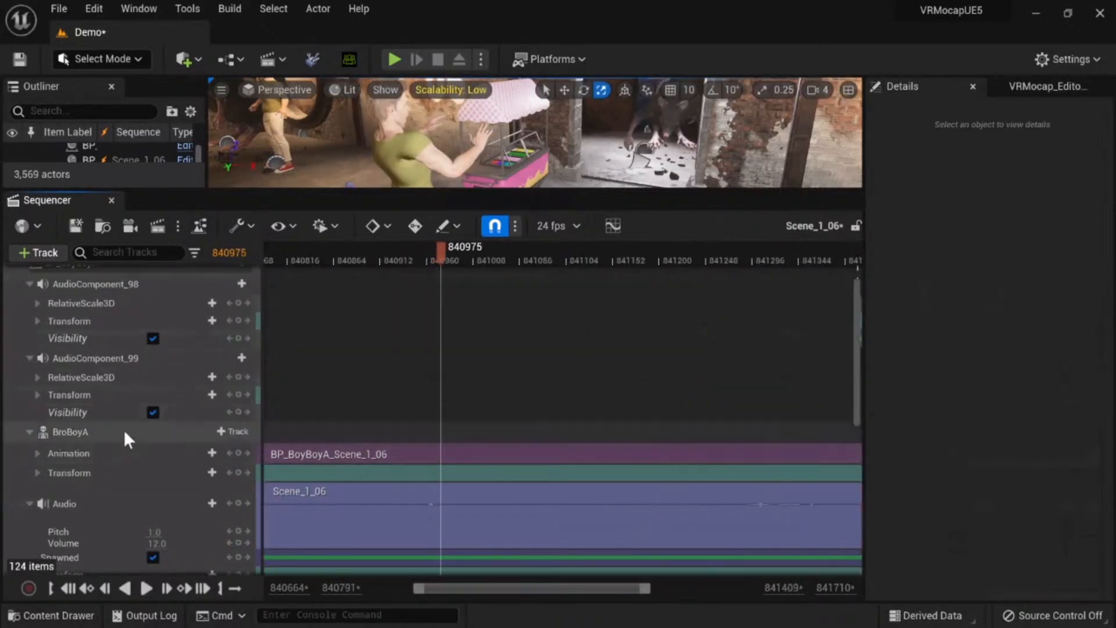
# Step: Split both the BroBoyA animation section and the Scene_1_06 audio section at frame 840952
pyautogui.click(33, 431)
pyautogui.click(24, 430)
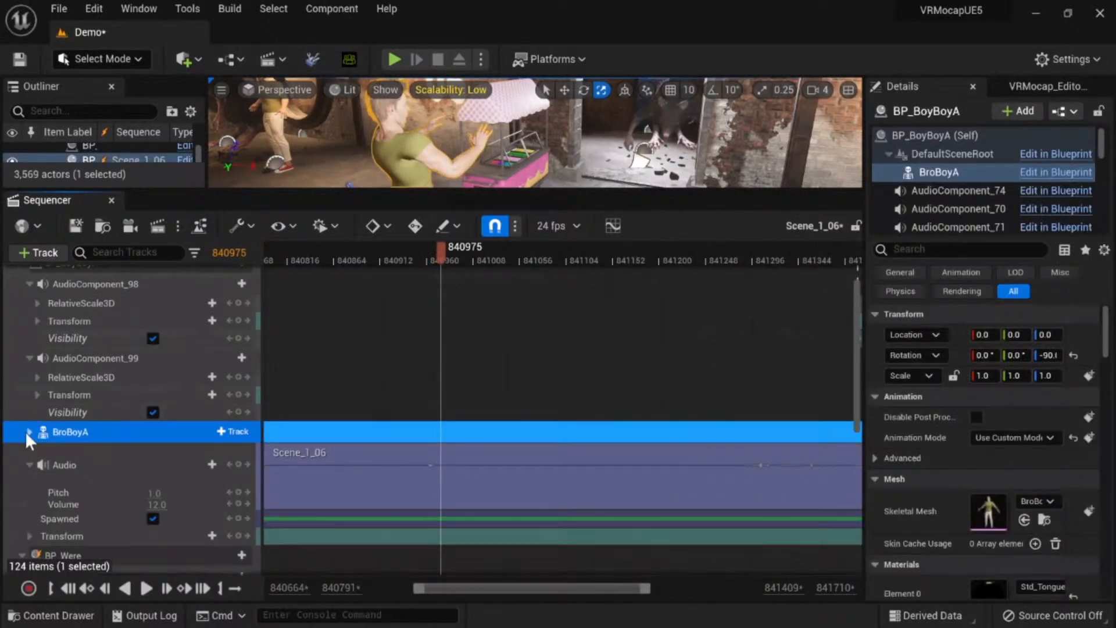
pyautogui.click(26, 431)
pyautogui.scroll(-1, 413, 476)
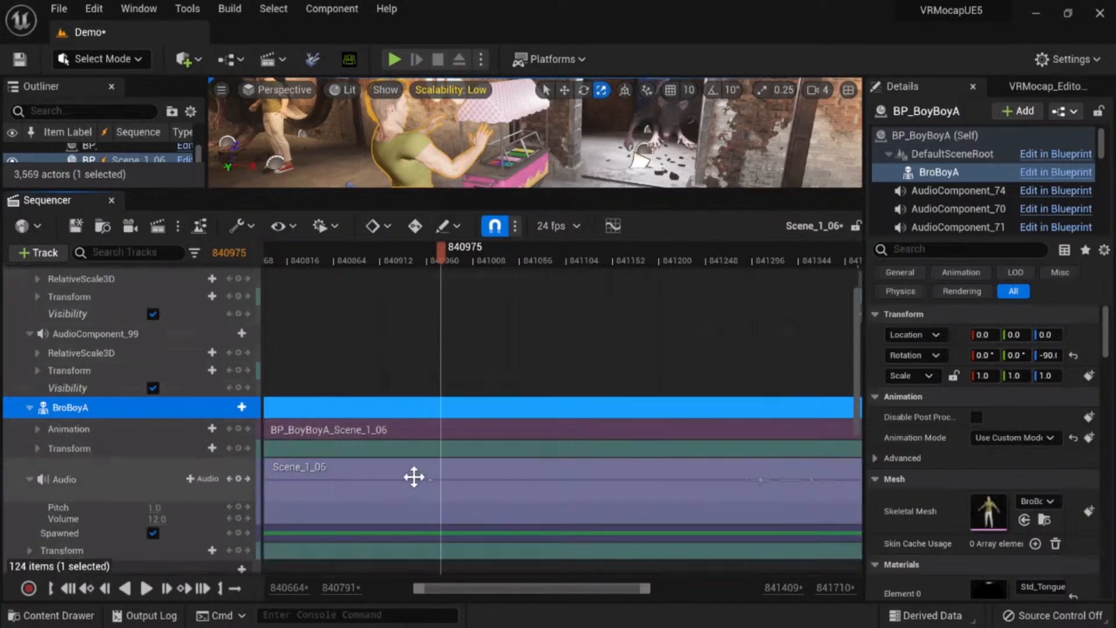
pyautogui.click(418, 254)
pyautogui.click(431, 497)
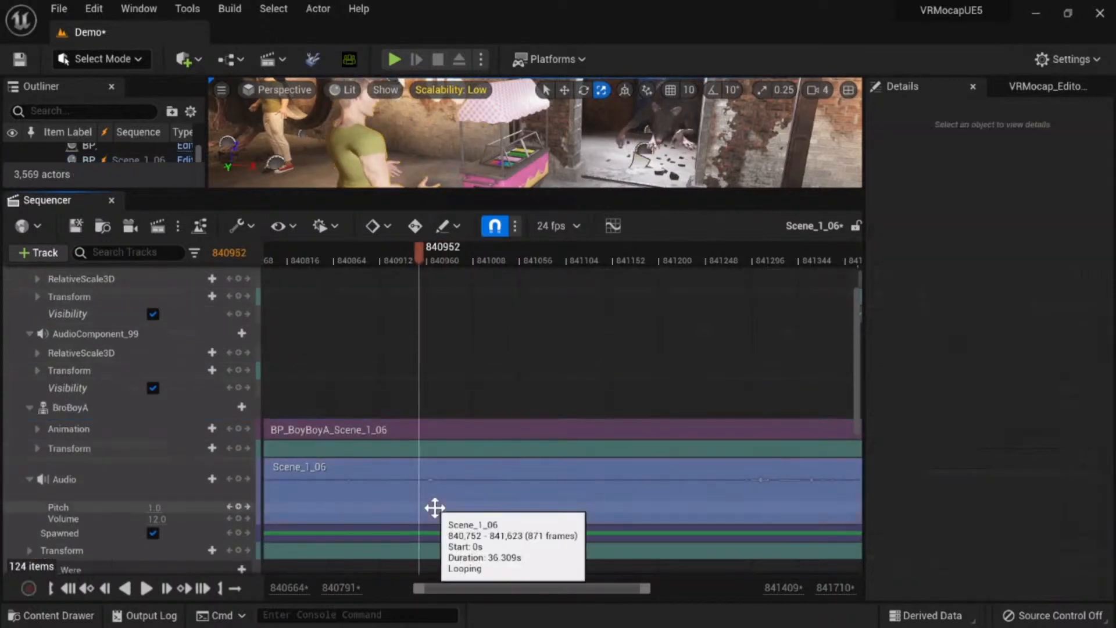
pyautogui.click(427, 430)
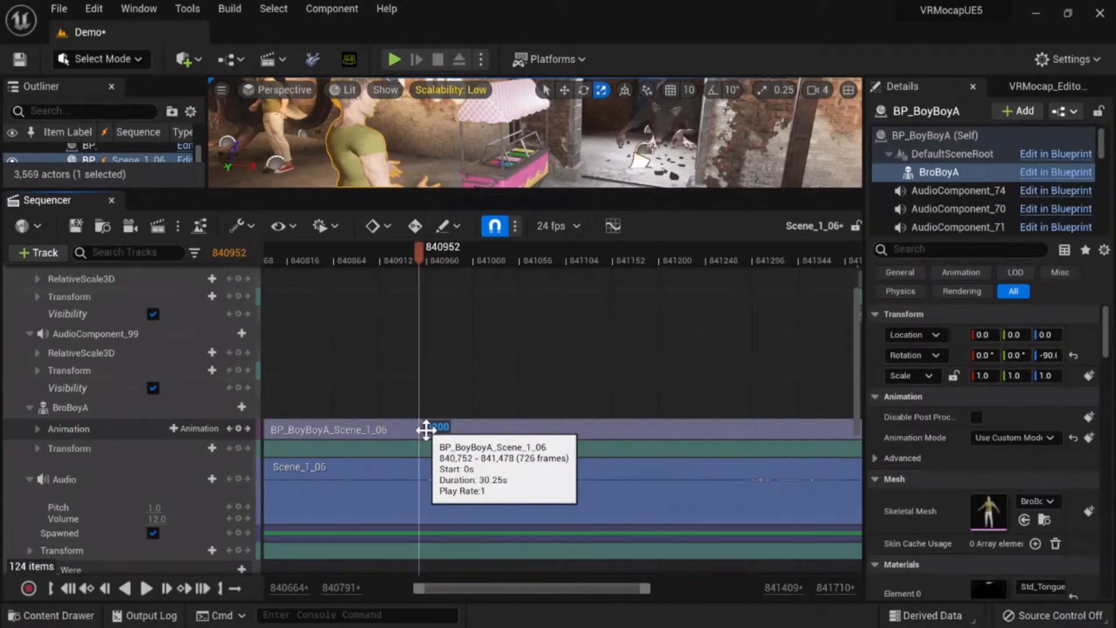
pyautogui.hotkey('ctrl', '/')
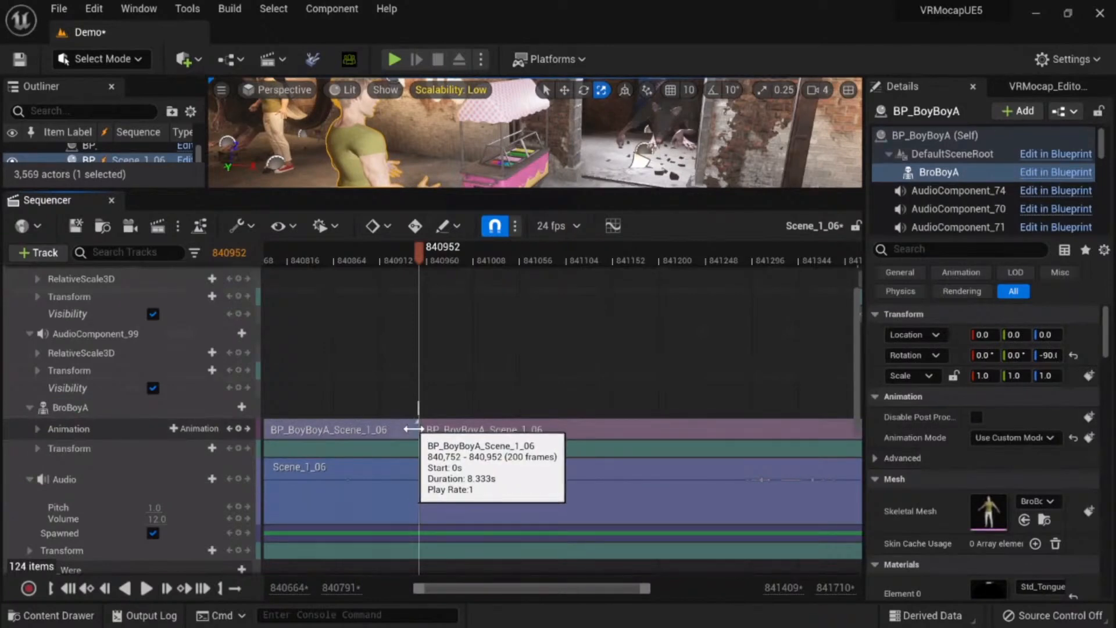
# Step: Trim the ends of the first animation and audio sections by about 30 frames and move the following sections back to close the gap
pyautogui.moveTo(414, 429); pyautogui.dragTo(385, 429)
pyautogui.click(485, 395)
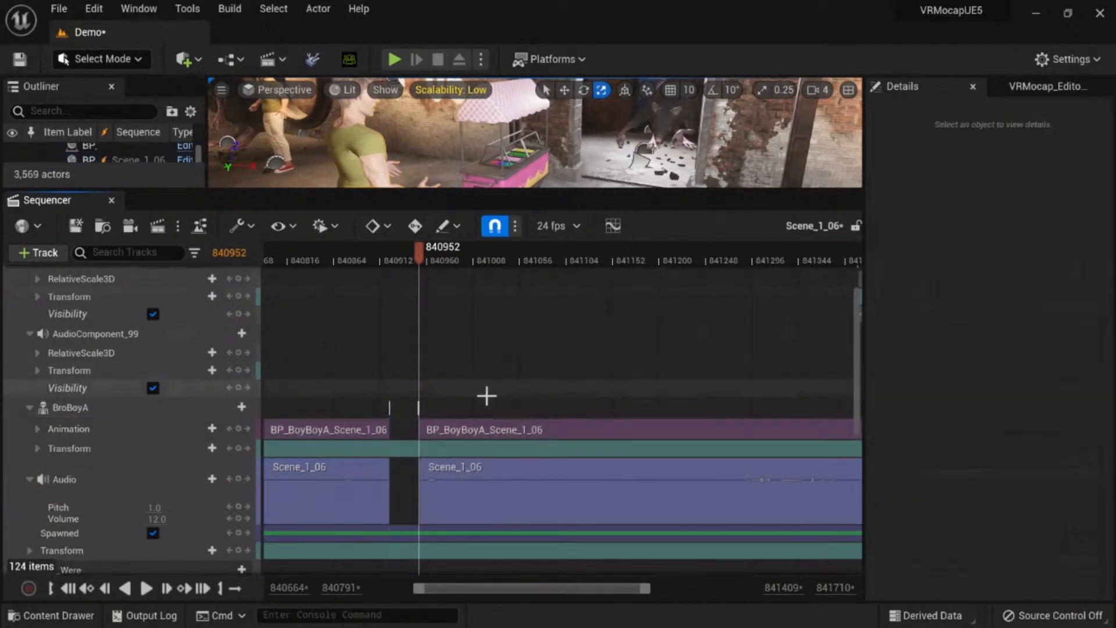
pyautogui.click(473, 436)
pyautogui.moveTo(465, 428); pyautogui.dragTo(452, 428)
# Step: Play the sequence across the closed cut to check the jump between the two sections
pyautogui.click(383, 254)
pyautogui.press('space')
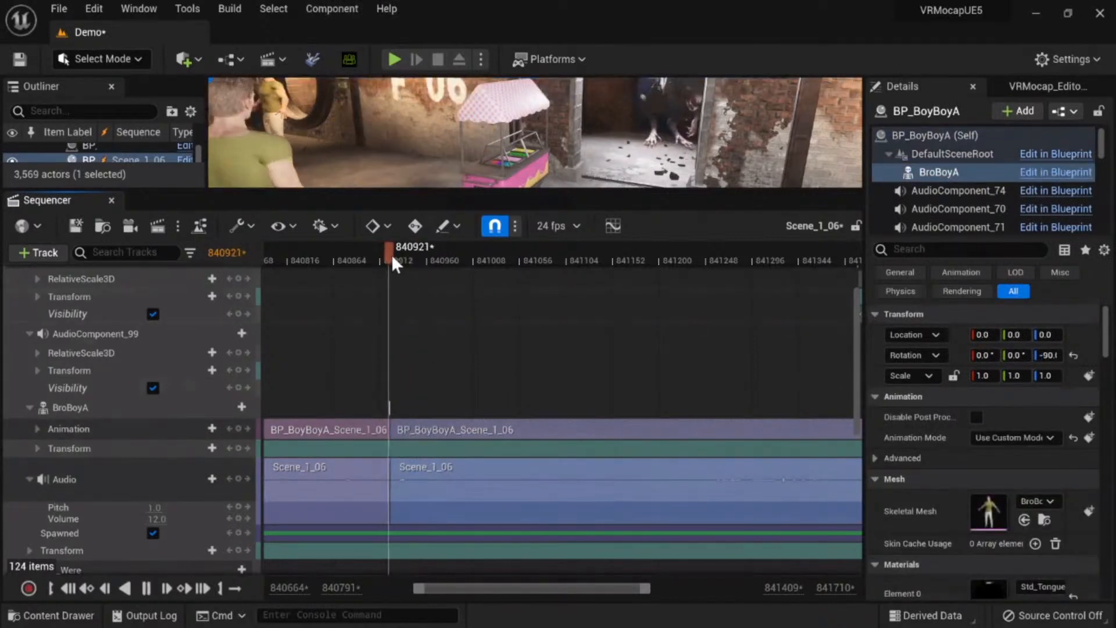
pyautogui.press('space')
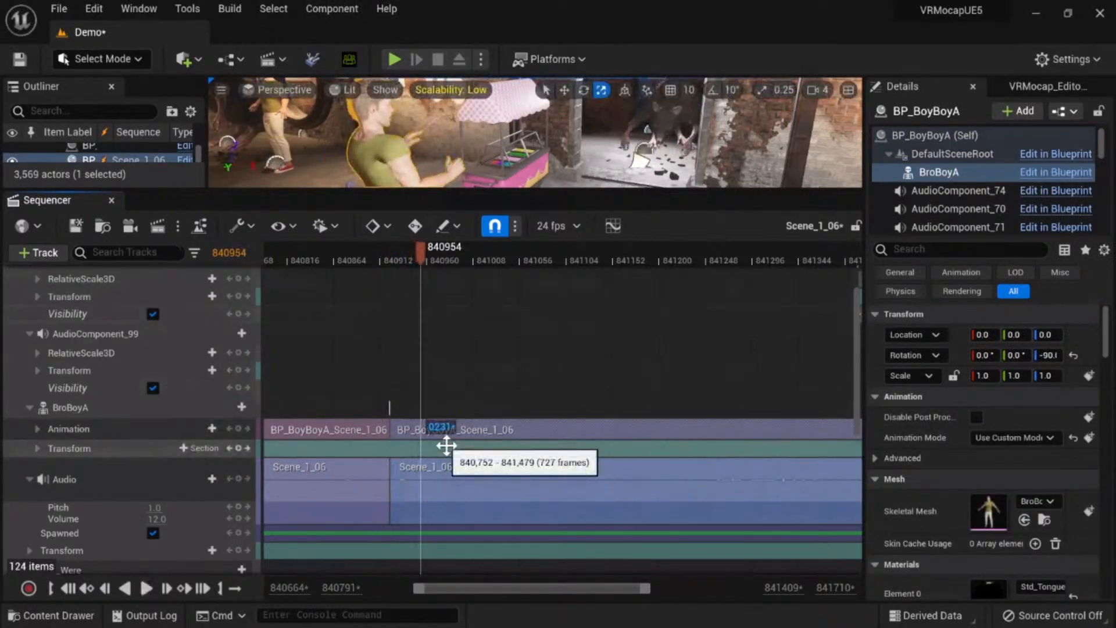
# Step: Extend the end of the first BroBoyA animation section to frame 840931 so it overlaps and blends into the second
pyautogui.keyDown('ctrl'); pyautogui.scroll(3, 378, 466); pyautogui.keyUp('ctrl')
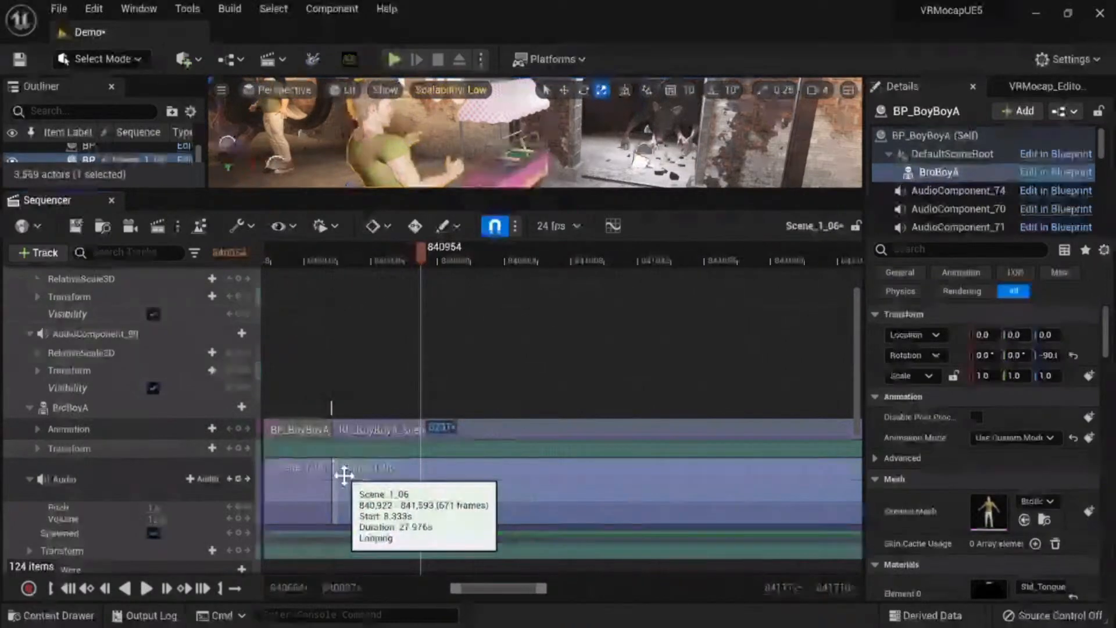
pyautogui.moveTo(351, 265)
pyautogui.mouseDown()
pyautogui.moveTo(319, 266)
pyautogui.moveTo(356, 267)
pyautogui.mouseUp()
pyautogui.click(352, 343)
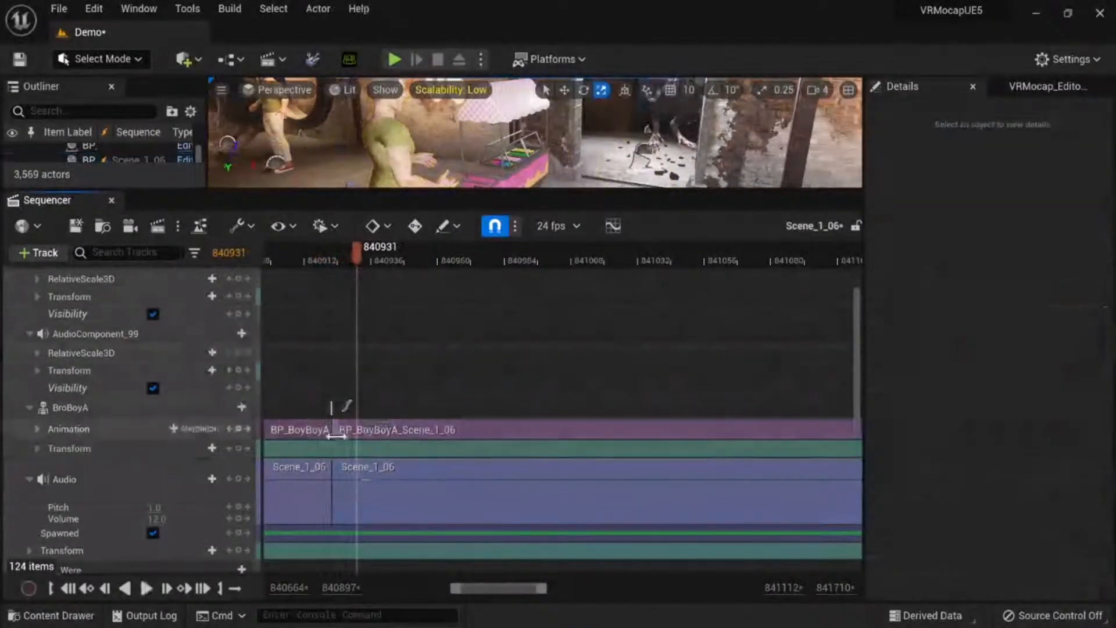
pyautogui.moveTo(330, 427); pyautogui.dragTo(353, 427)
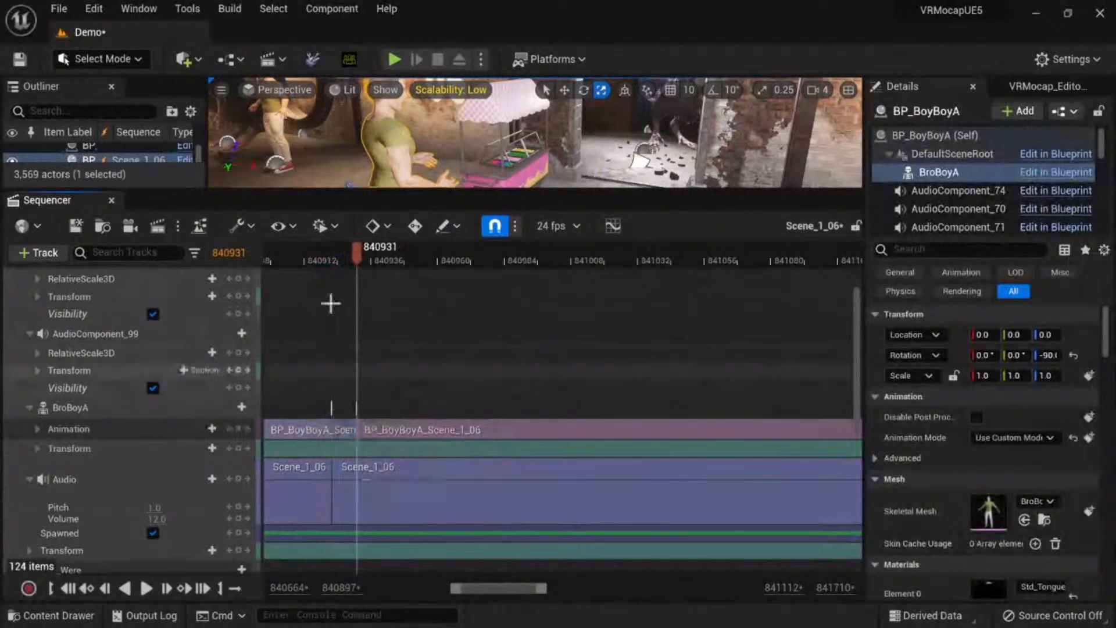
# Step: Play the sequence repeatedly across the animation blend, enlarging the viewport to check the character's movement
pyautogui.click(303, 251)
pyautogui.press('space')
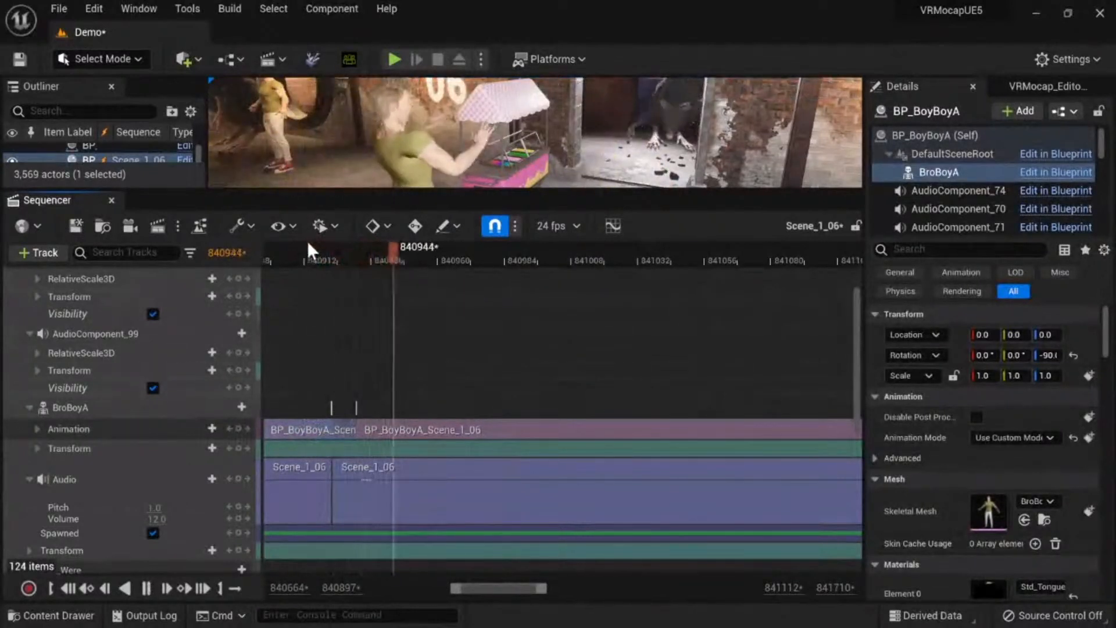
pyautogui.moveTo(342, 253)
pyautogui.mouseDown()
pyautogui.moveTo(359, 256)
pyautogui.moveTo(344, 256)
pyautogui.mouseUp()
pyautogui.press('space')
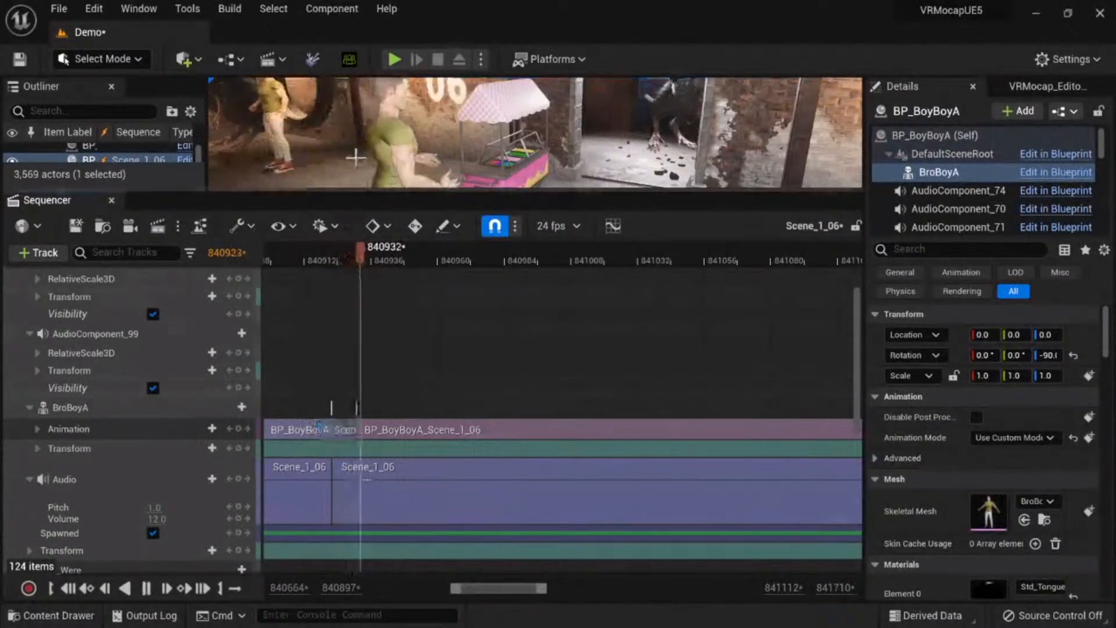
pyautogui.moveTo(444, 218); pyautogui.dragTo(469, 414)
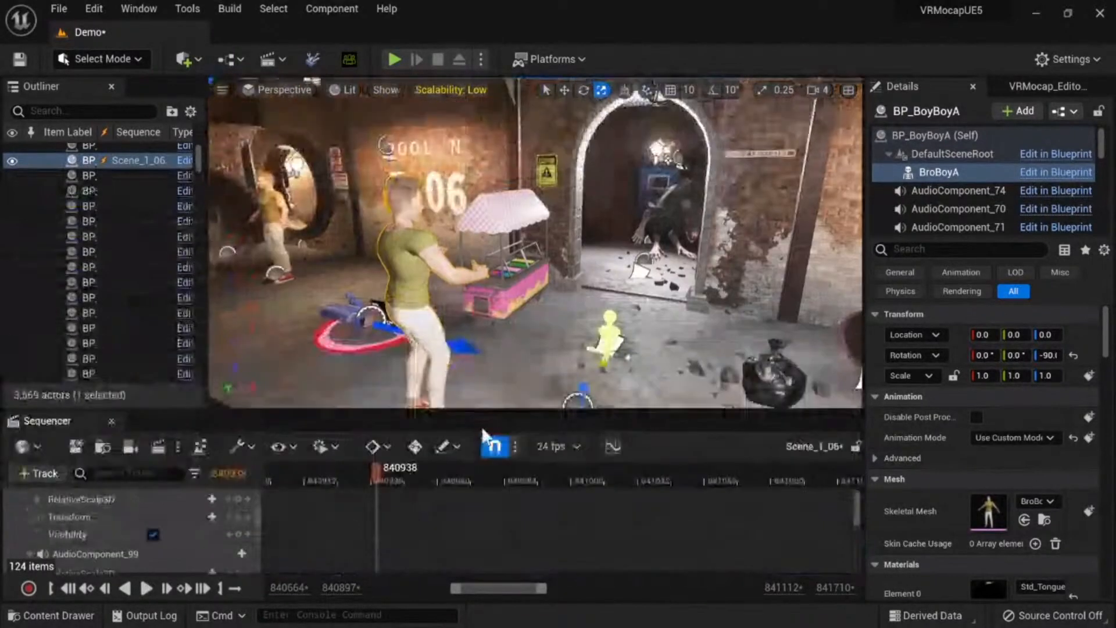
pyautogui.scroll(-3, 469, 493)
pyautogui.moveTo(374, 465); pyautogui.dragTo(223, 496)
pyautogui.press('space')
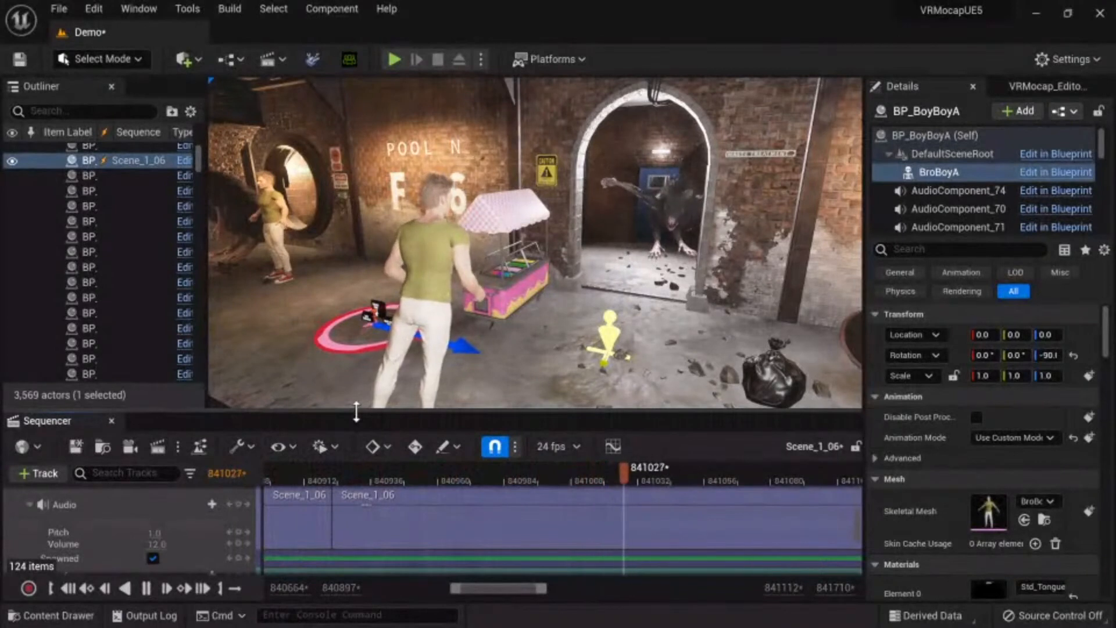
pyautogui.press('space')
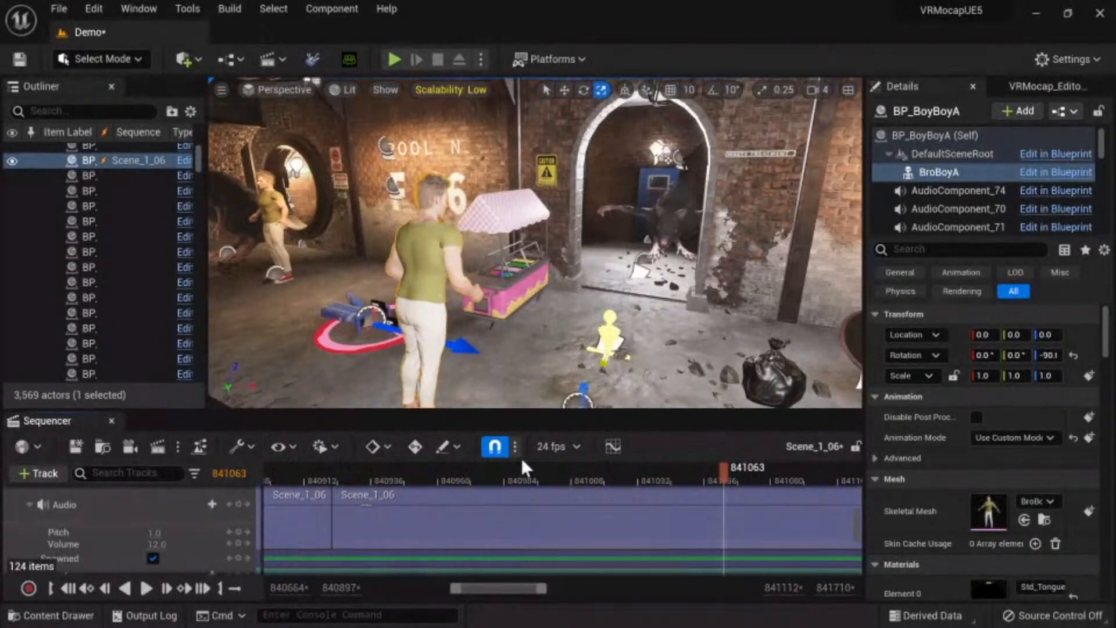
# Step: Reduce the viewport height and split the second animation and audio sections at frame 841003
pyautogui.moveTo(497, 400); pyautogui.dragTo(498, 323)
pyautogui.scroll(3, 561, 543)
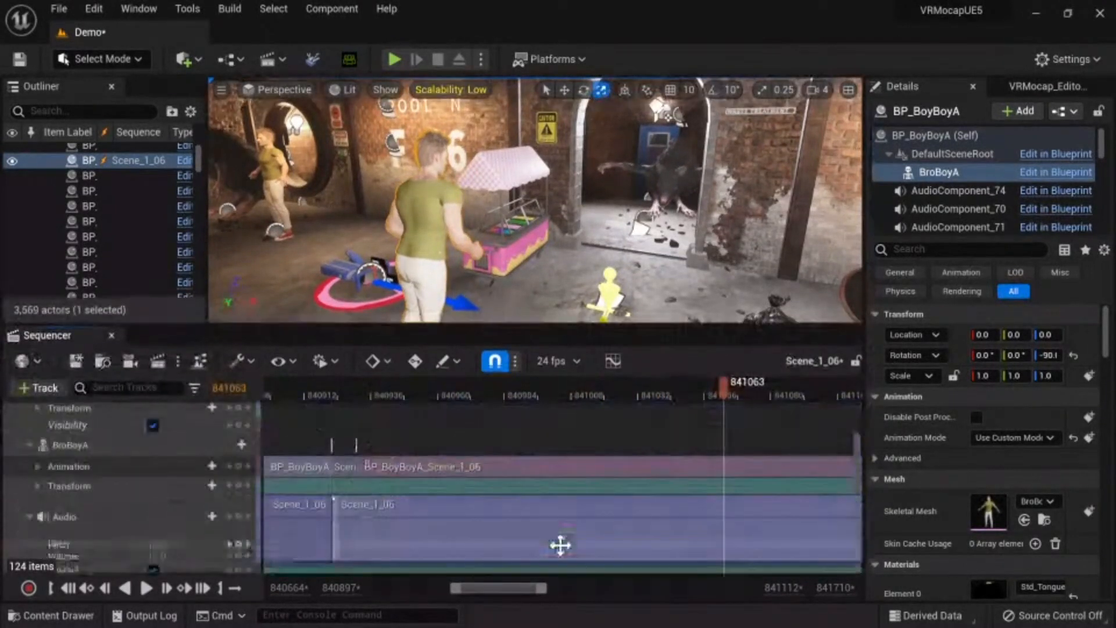
pyautogui.moveTo(725, 384); pyautogui.dragTo(501, 435)
pyautogui.press('space')
pyautogui.moveTo(586, 377); pyautogui.dragTo(557, 389)
pyautogui.click(565, 498)
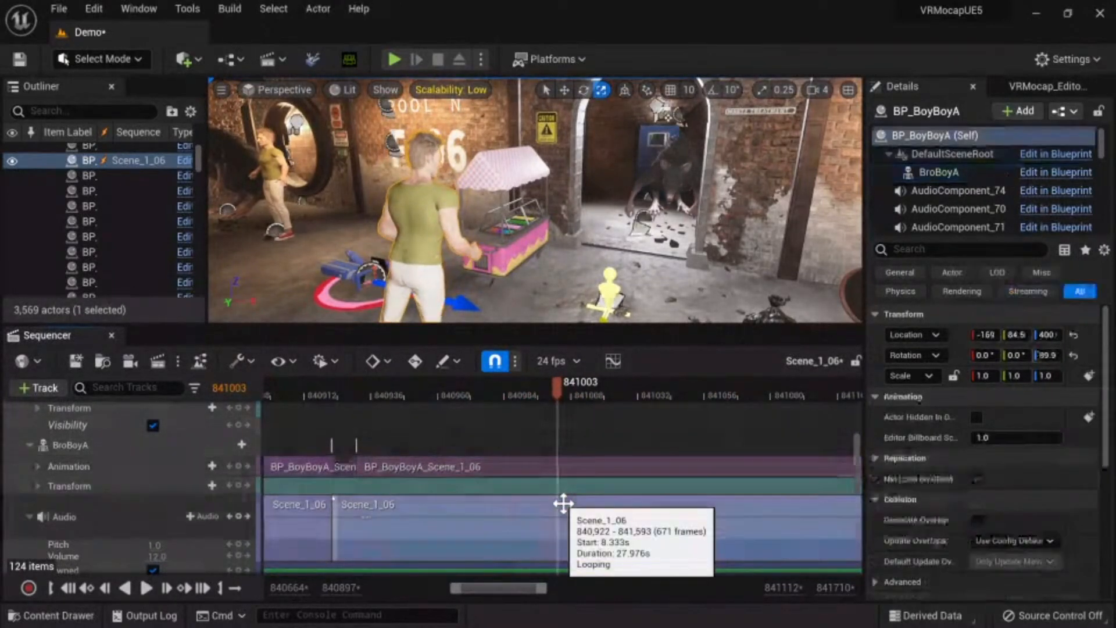
pyautogui.click(571, 470)
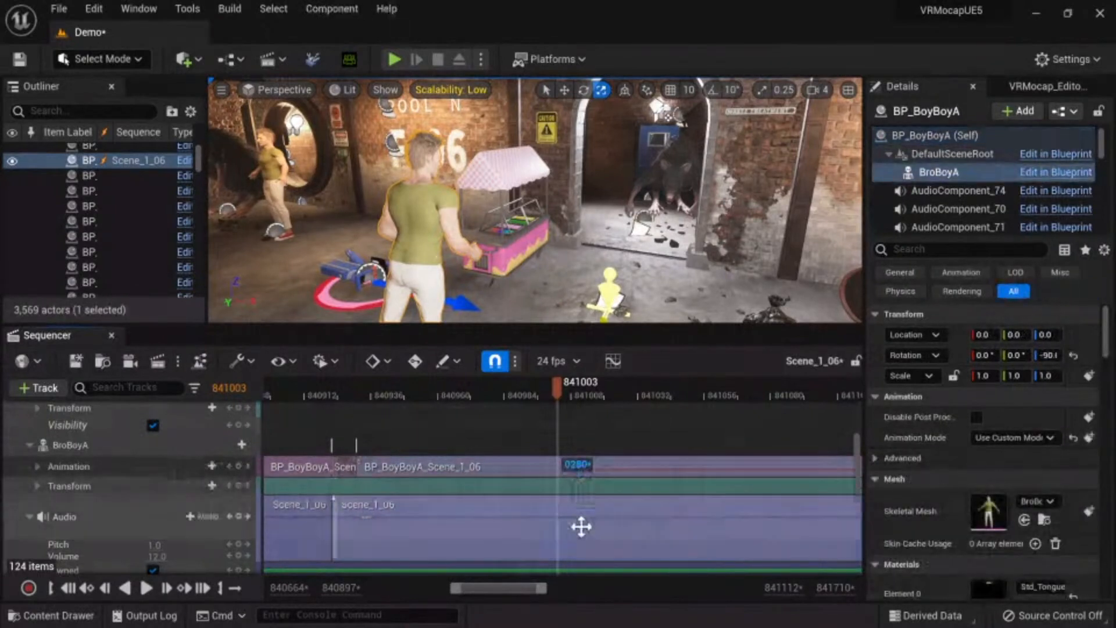
pyautogui.keyDown('ctrl'); pyautogui.click(579, 526); pyautogui.keyUp('ctrl')
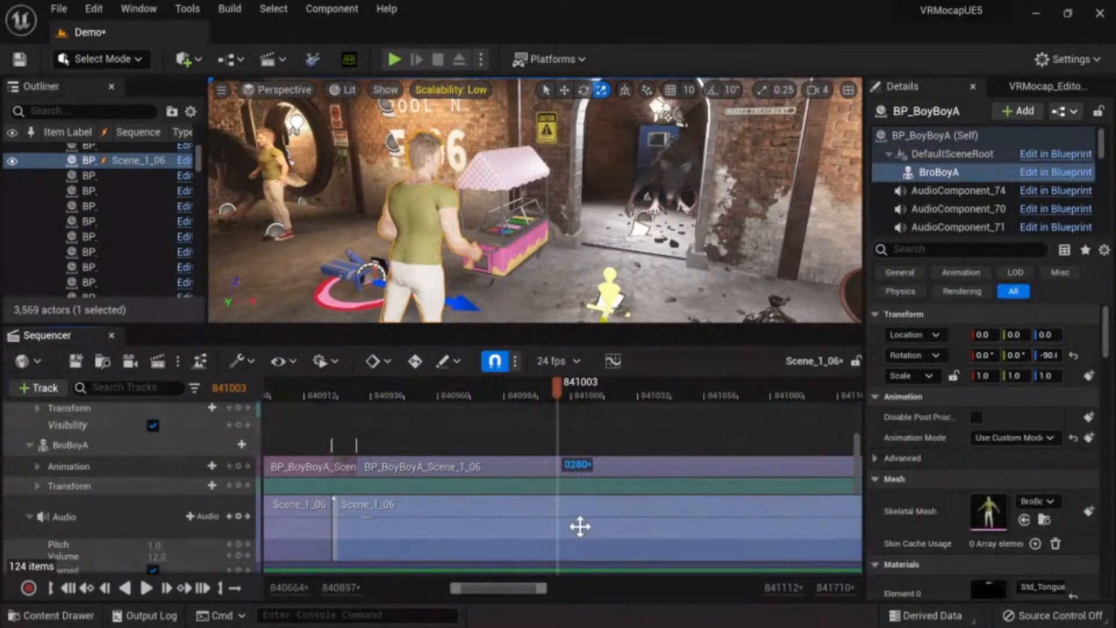
pyautogui.hotkey('ctrl', '/')
# Step: Move the third animation and audio sections back to frame 840992 so they overlap the second ones by 11 frames
pyautogui.moveTo(572, 468); pyautogui.dragTo(556, 465)
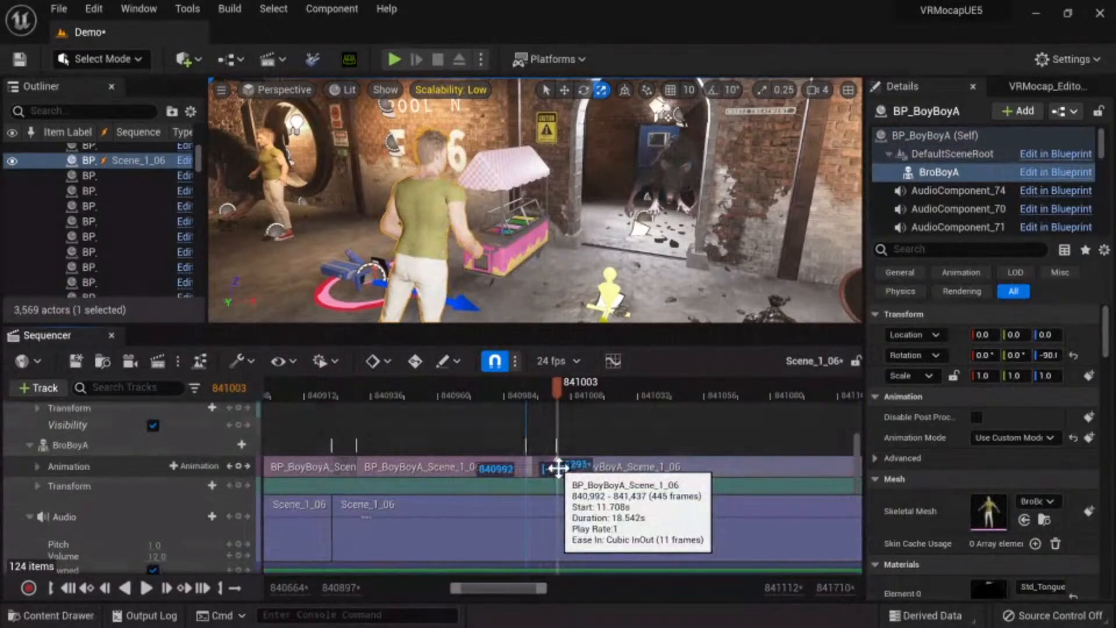
pyautogui.click(584, 526)
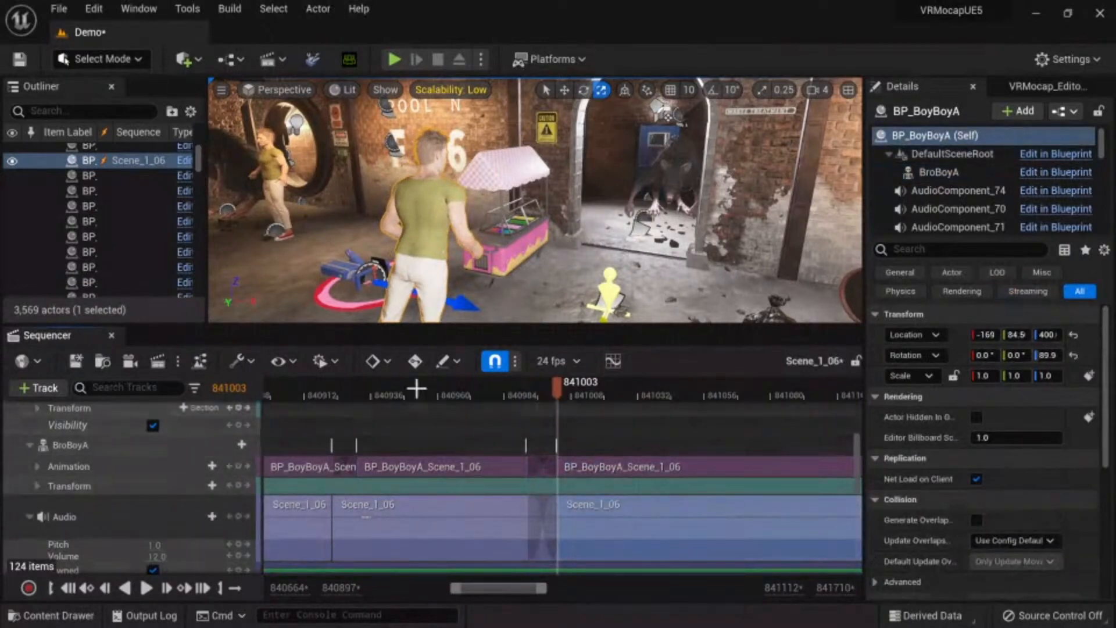
# Step: Select the trash bag SM_TrashLOW on the floor and add it to the Scene_1_06 sequence as an actor
pyautogui.moveTo(247, 324)
pyautogui.mouseDown()
pyautogui.moveTo(256, 240)
pyautogui.moveTo(259, 318)
pyautogui.mouseUp()
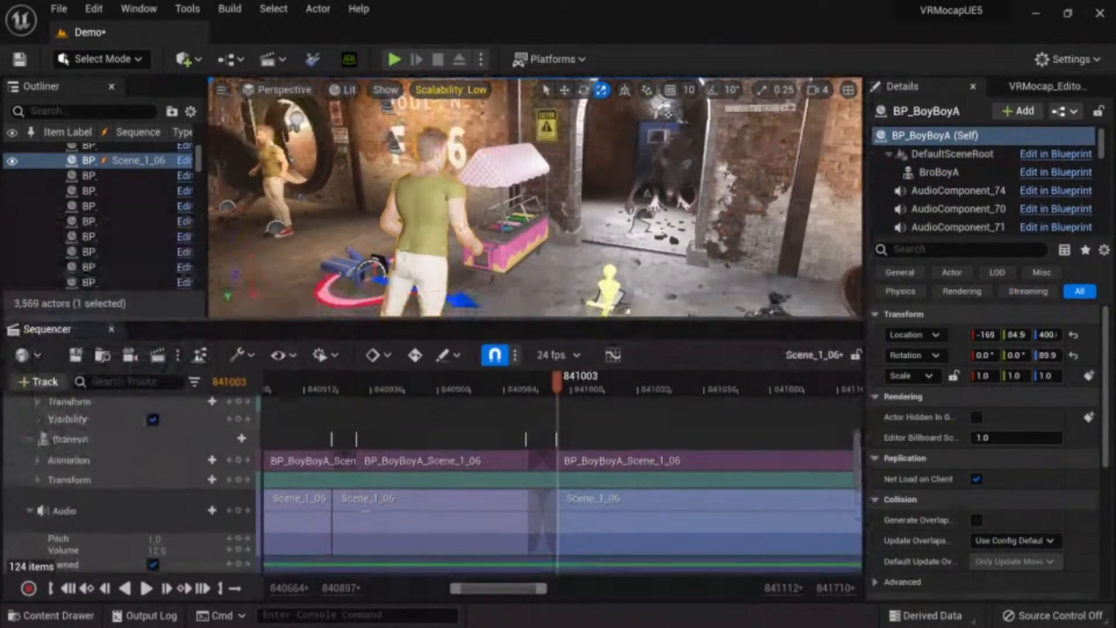
pyautogui.moveTo(407, 232); pyautogui.dragTo(494, 279, button='right')
pyautogui.click(494, 261)
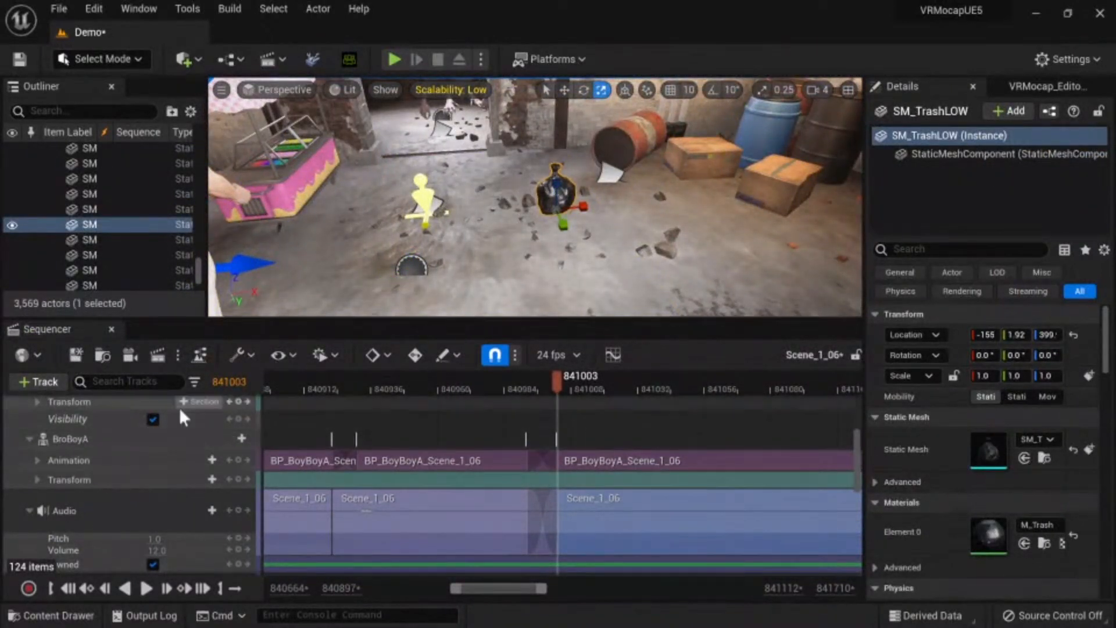
pyautogui.click(29, 381)
pyautogui.moveTo(75, 110)
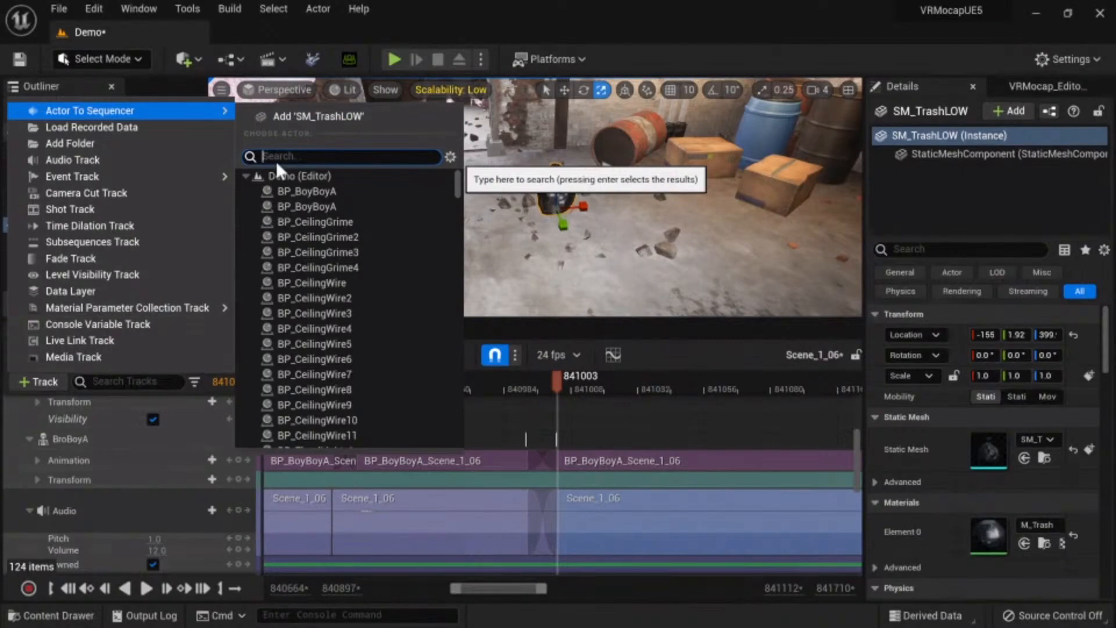
pyautogui.write('tras')
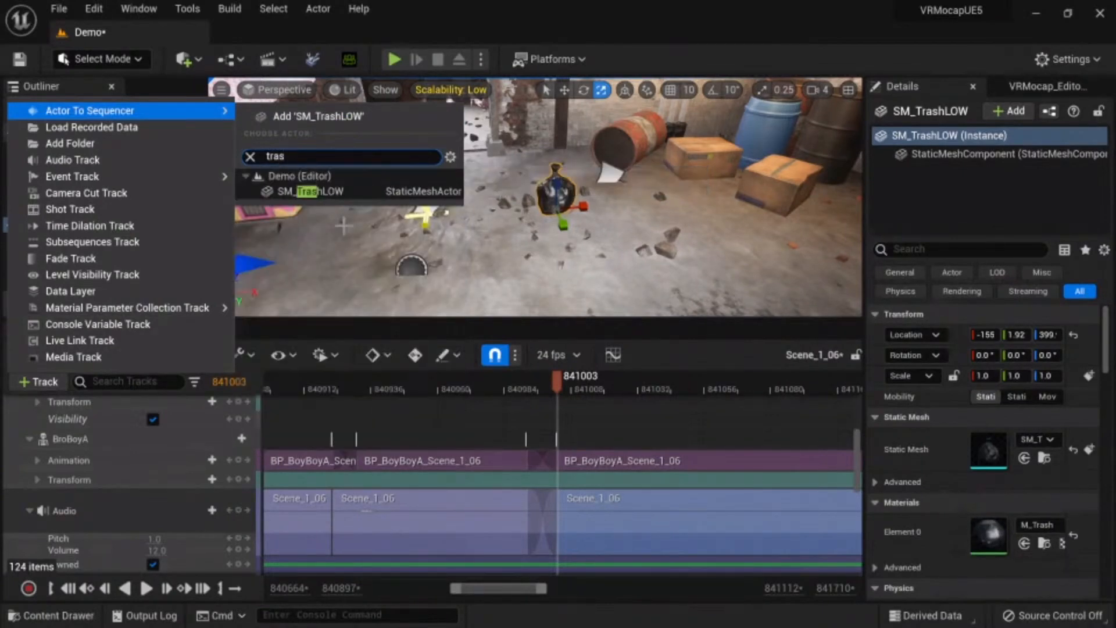
pyautogui.click(325, 192)
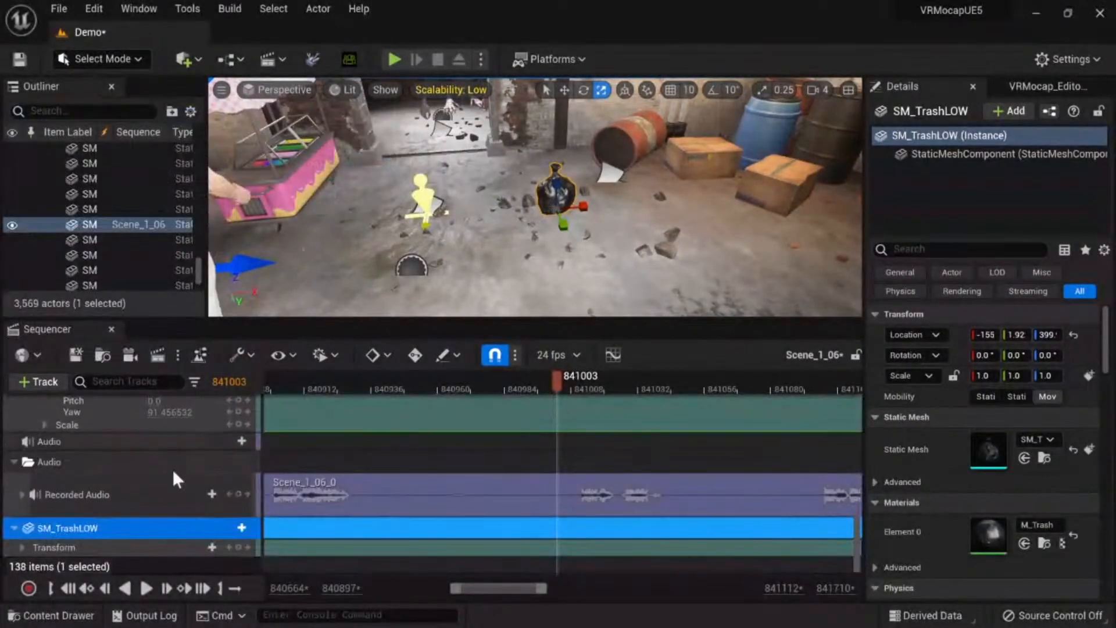
# Step: Add an attach track to SM_TrashLOW that binds it to the hand_l bone of BP_Were
pyautogui.click(232, 526)
pyautogui.moveTo(271, 386)
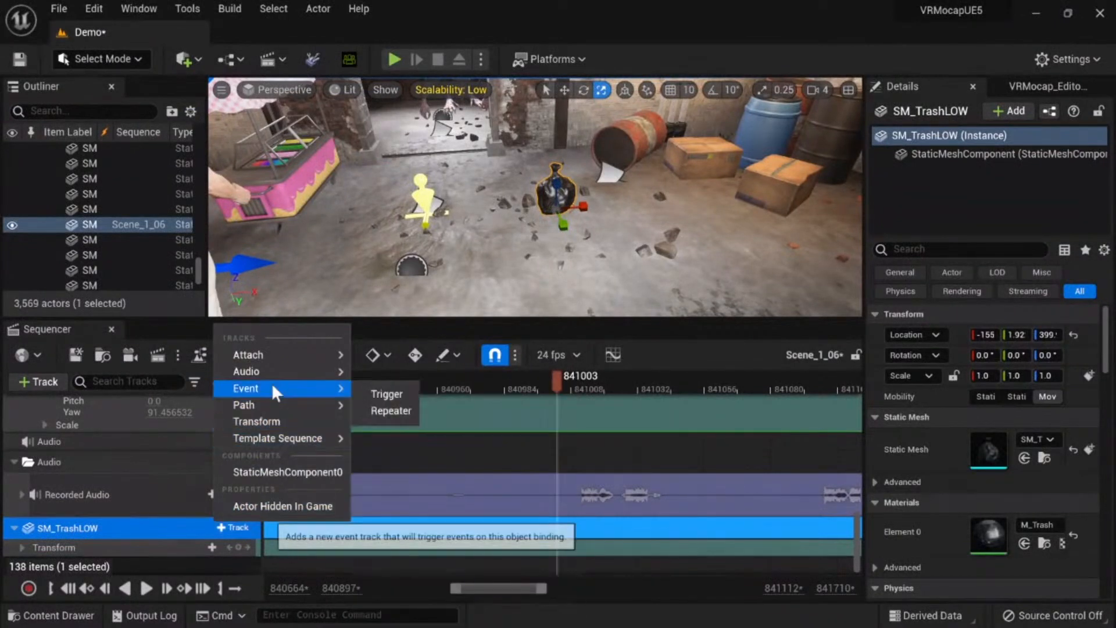
pyautogui.moveTo(287, 359)
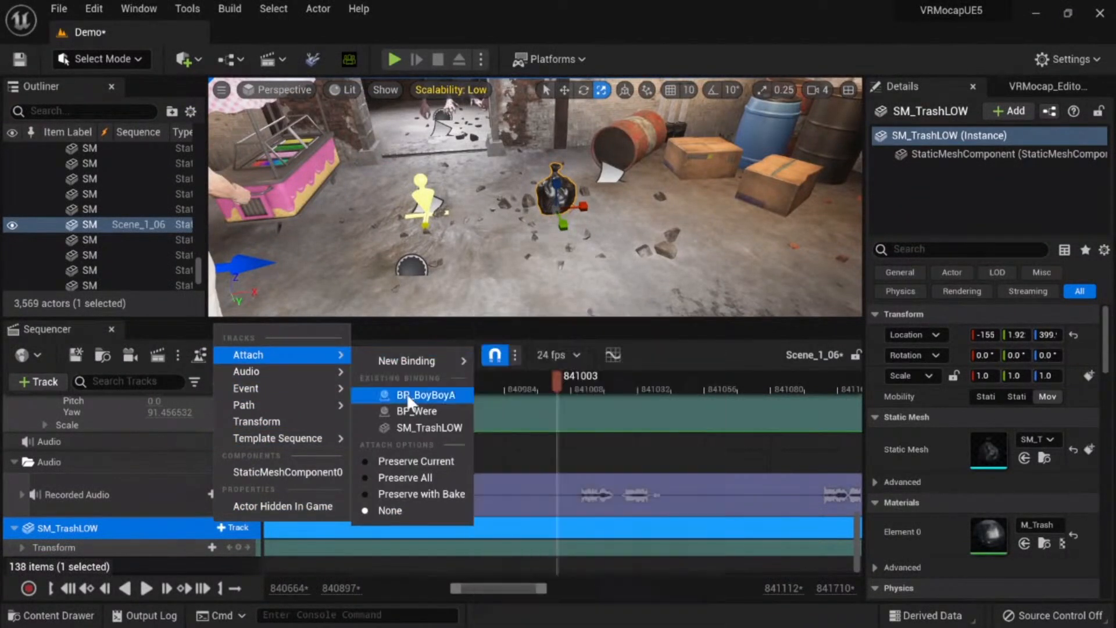
pyautogui.click(416, 411)
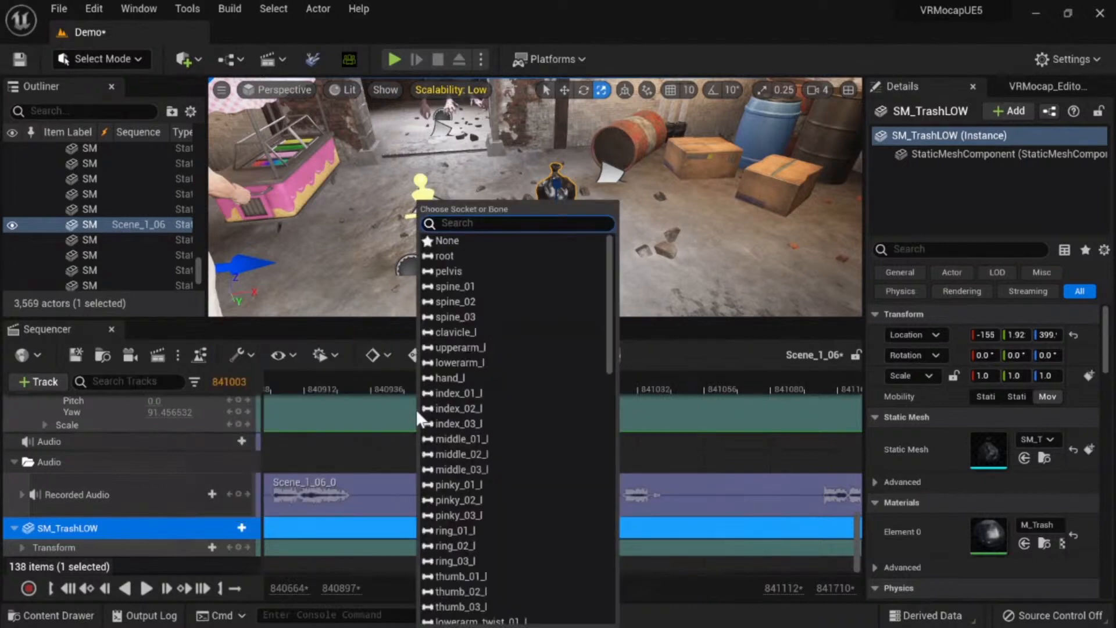
pyautogui.write('ha')
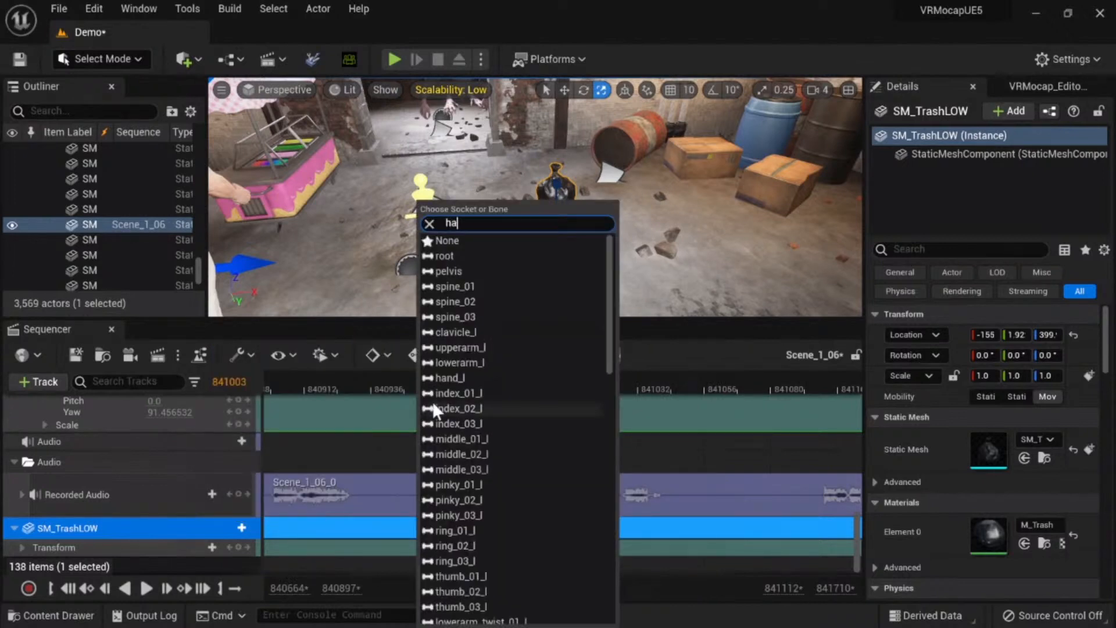
pyautogui.write('nd')
pyautogui.click(458, 239)
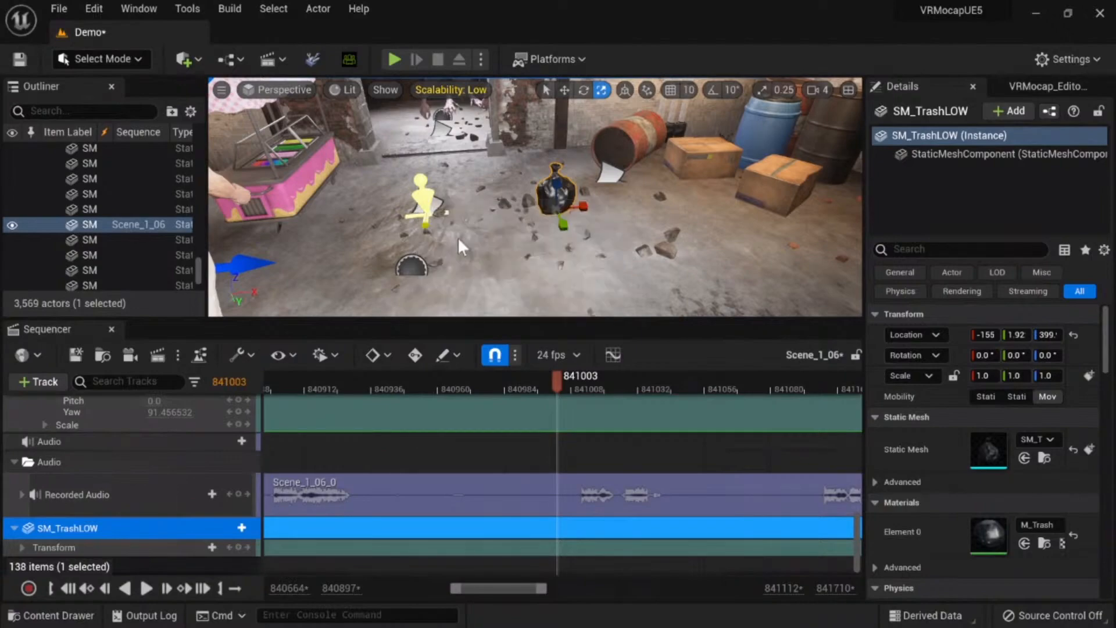
# Step: Extend the start of SM_TrashLOW's BP_Were attach section back to before the beginning of the sequence
pyautogui.press('w')
pyautogui.moveTo(458, 238); pyautogui.dragTo(785, 200, button='right')
pyautogui.press('s')
pyautogui.press('w')
pyautogui.press('s')
pyautogui.press('w')
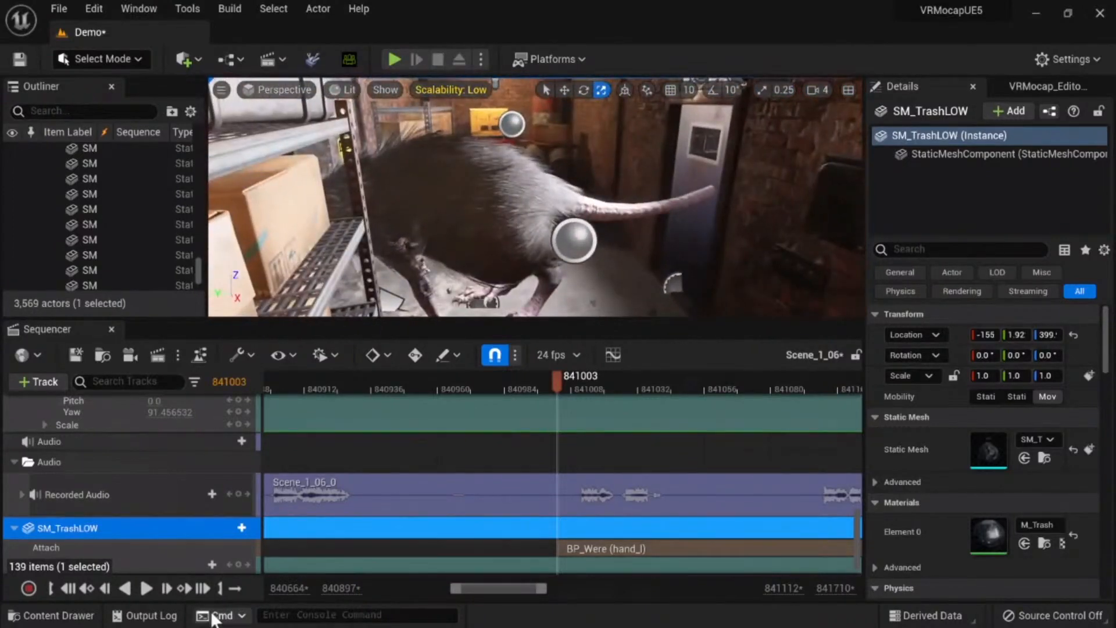
pyautogui.click(552, 547)
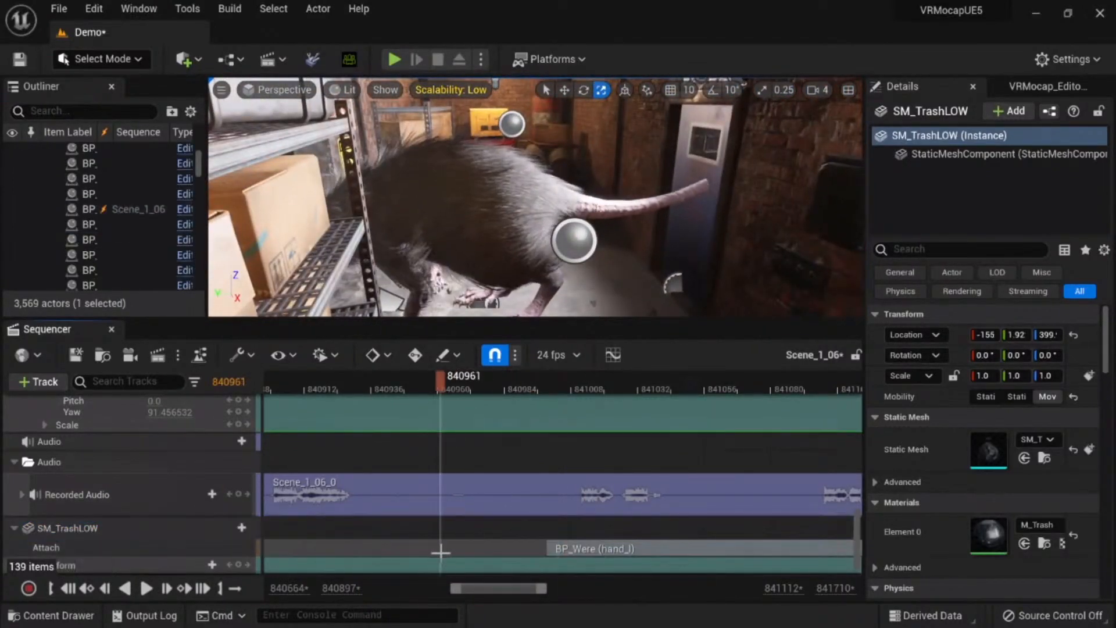
pyautogui.moveTo(549, 546); pyautogui.dragTo(162, 548)
pyautogui.scroll(-1, 369, 544)
# Step: Zero SM_TrashLOW's location, then rotate and move it into the rat's left hand, at about X 9, Y -19, Z 9.5
pyautogui.click(49, 527)
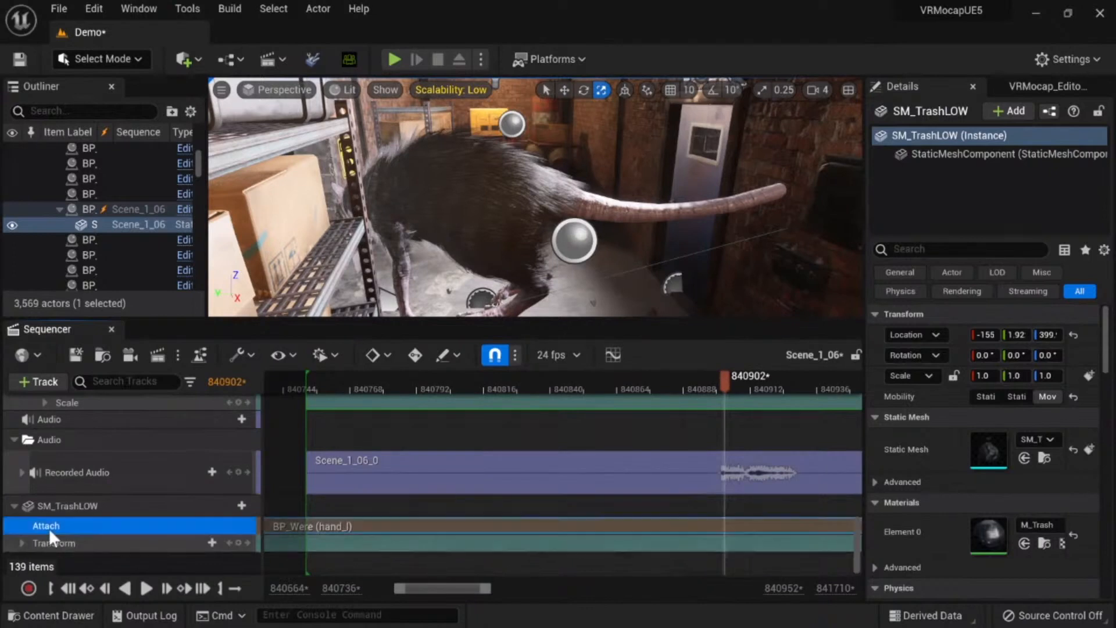
pyautogui.click(988, 334)
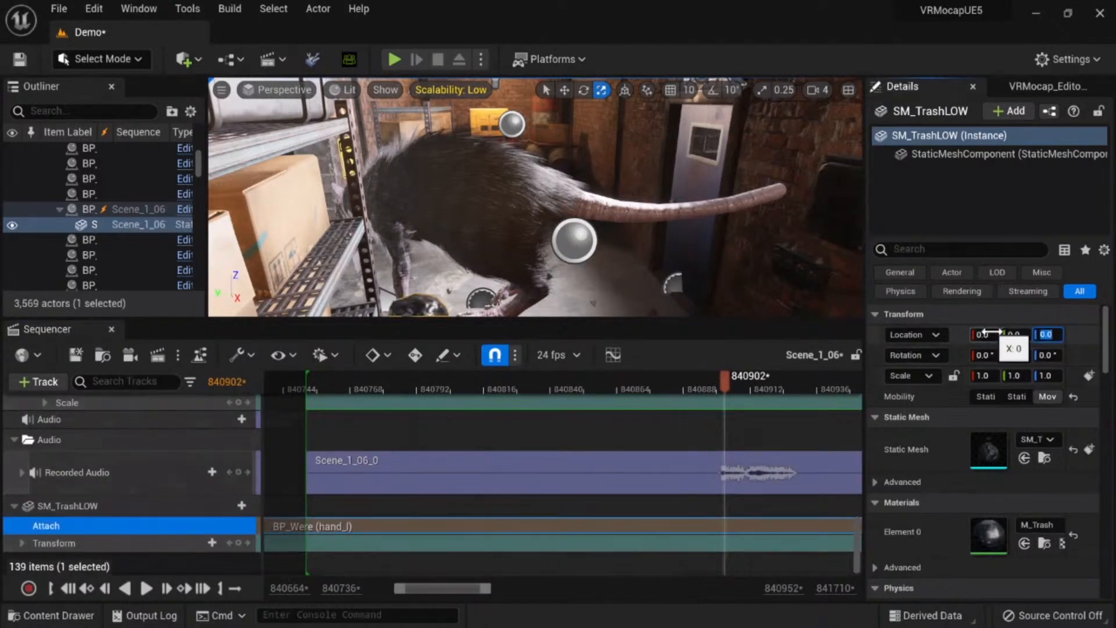
pyautogui.moveTo(540, 289); pyautogui.dragTo(493, 217, button='right')
pyautogui.press('e')
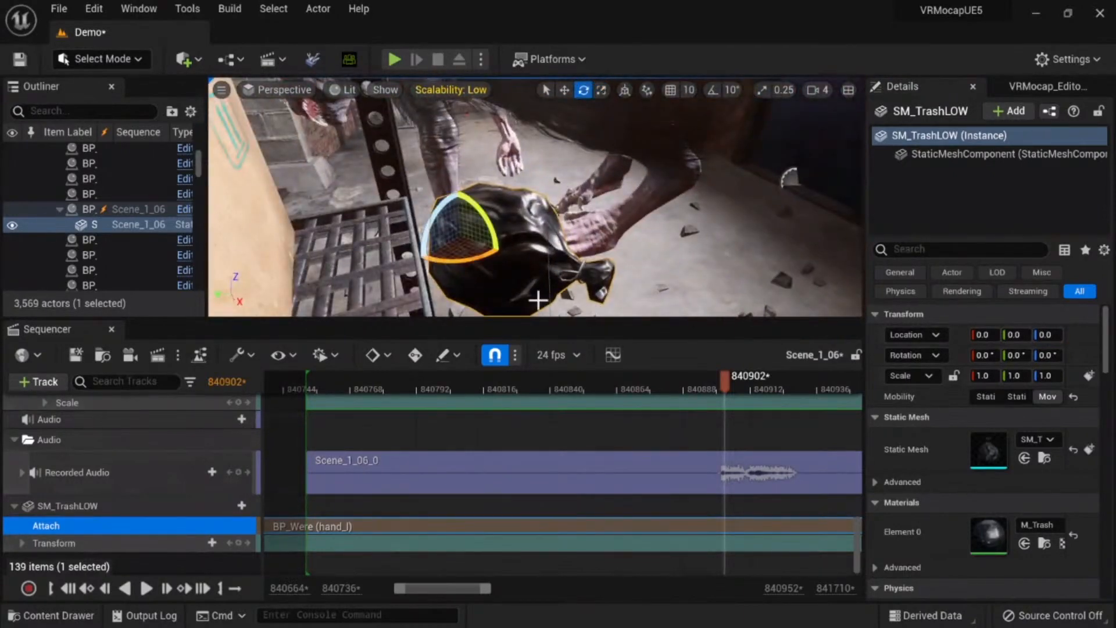
pyautogui.moveTo(482, 214); pyautogui.dragTo(560, 367)
pyautogui.press('w')
pyautogui.press('e')
pyautogui.moveTo(516, 213); pyautogui.dragTo(443, 264, button='right')
pyautogui.moveTo(573, 258); pyautogui.dragTo(514, 185)
pyautogui.moveTo(514, 184); pyautogui.dragTo(603, 158, button='right')
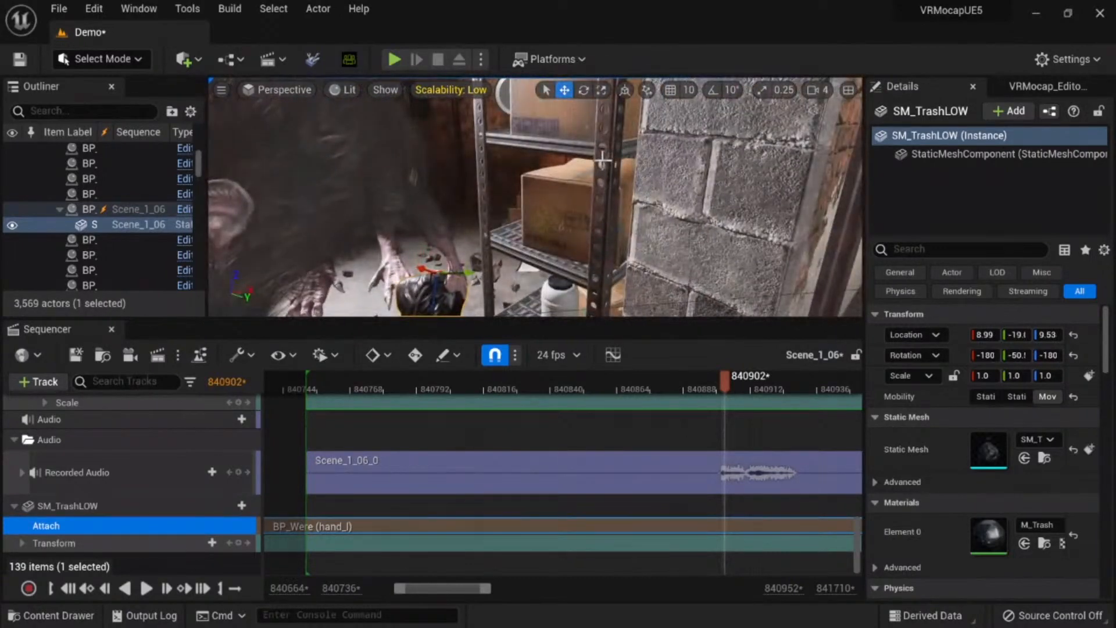
# Step: Collapse the BP_BoyBoyA tracks, select BP_Were and save the Scene_1_06 sequence
pyautogui.scroll(5, 87, 471)
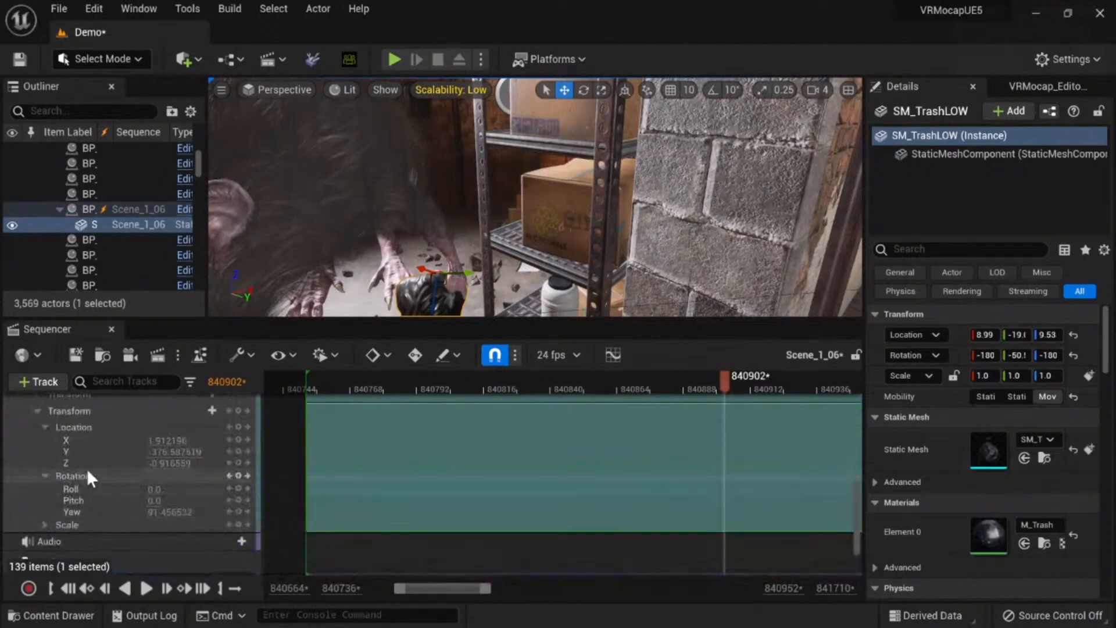
pyautogui.scroll(5, 86, 466)
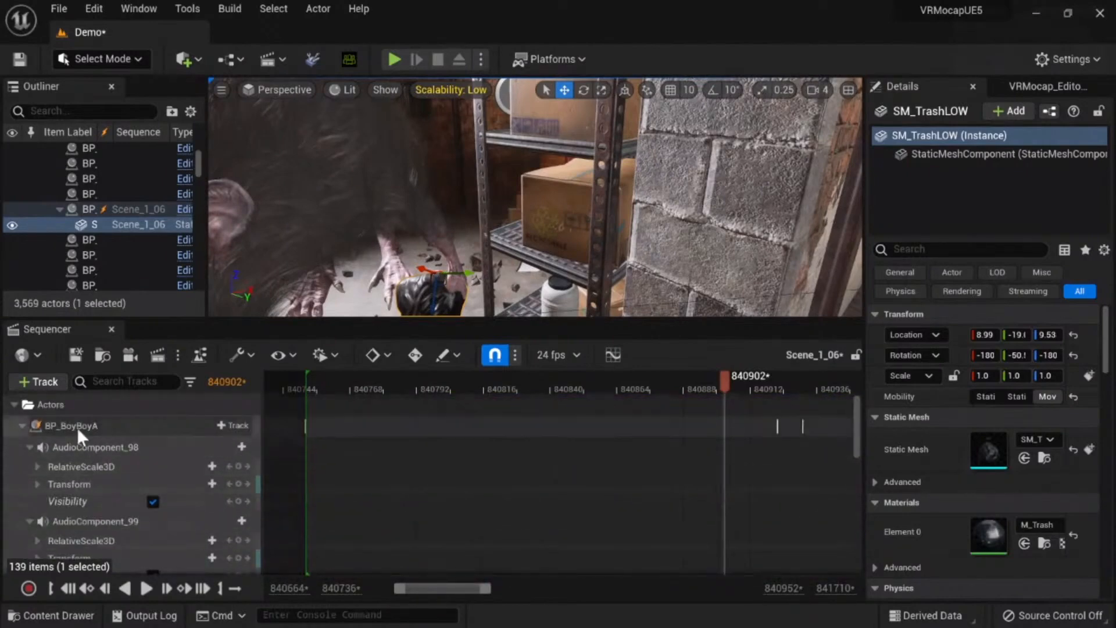
pyautogui.click(80, 427)
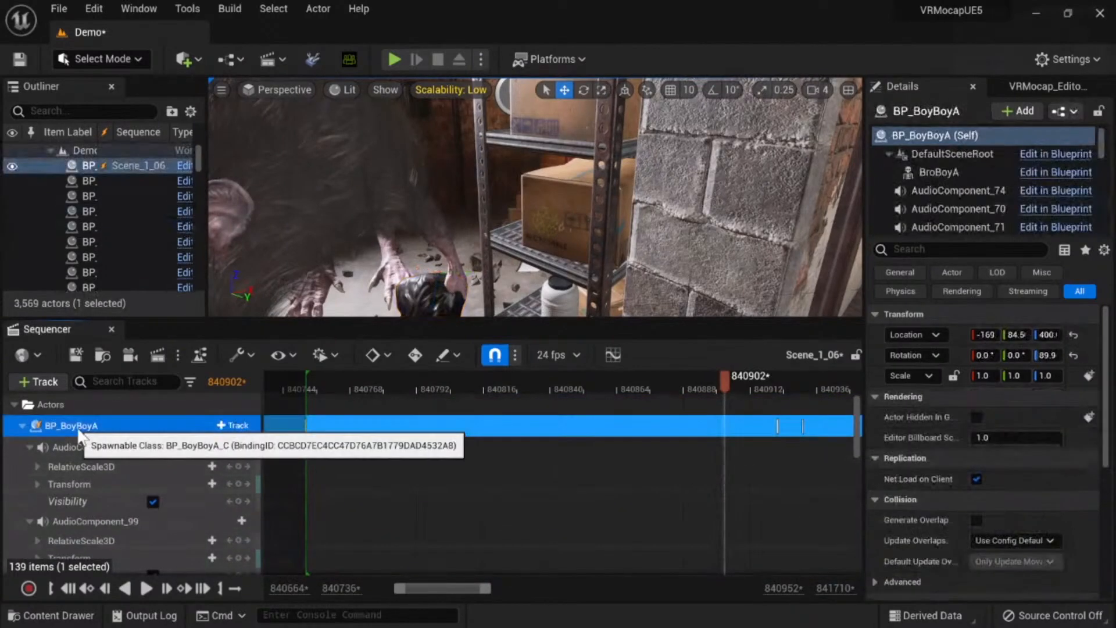
pyautogui.click(22, 428)
pyautogui.click(61, 447)
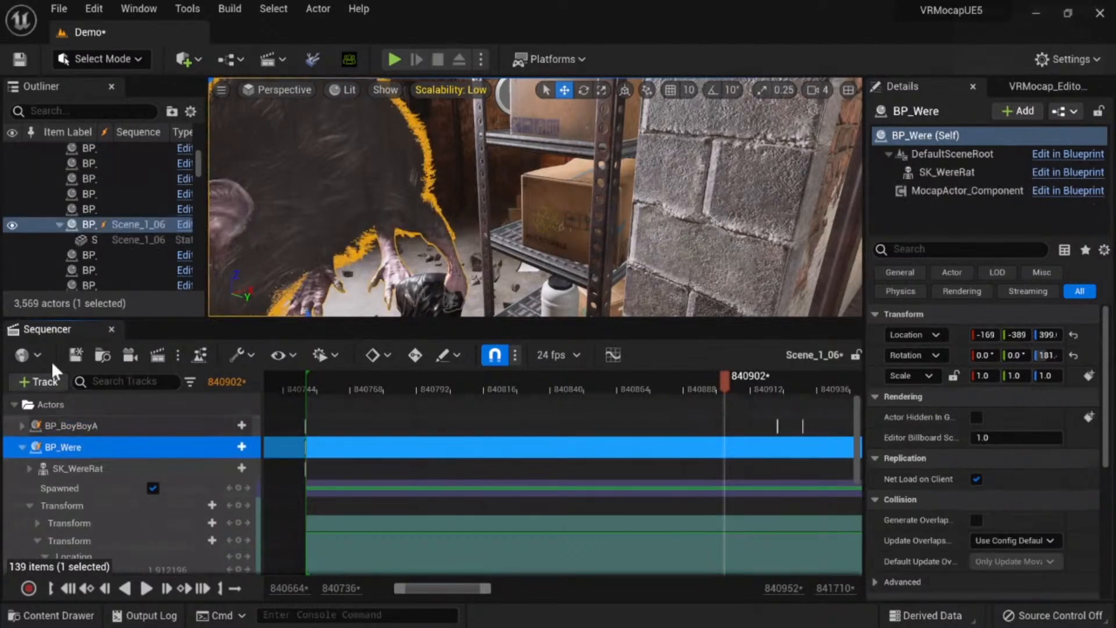
pyautogui.click(75, 354)
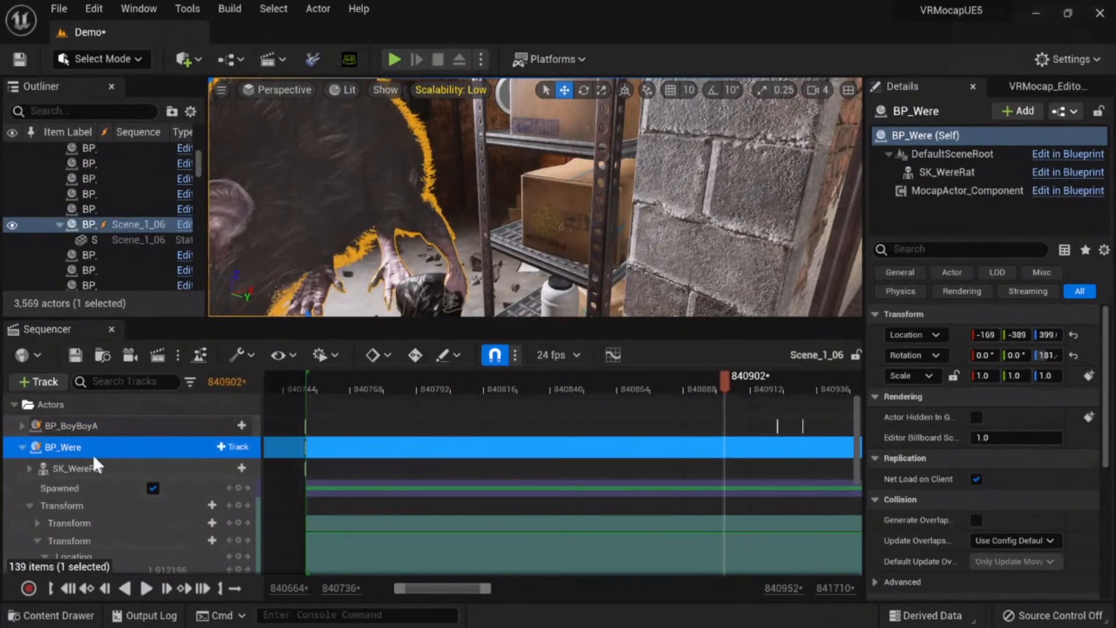
# Step: Add the VRMocap_HandRig asset-based control rig to SK_WereRat, with filtering by skeleton turned off
pyautogui.click(93, 469)
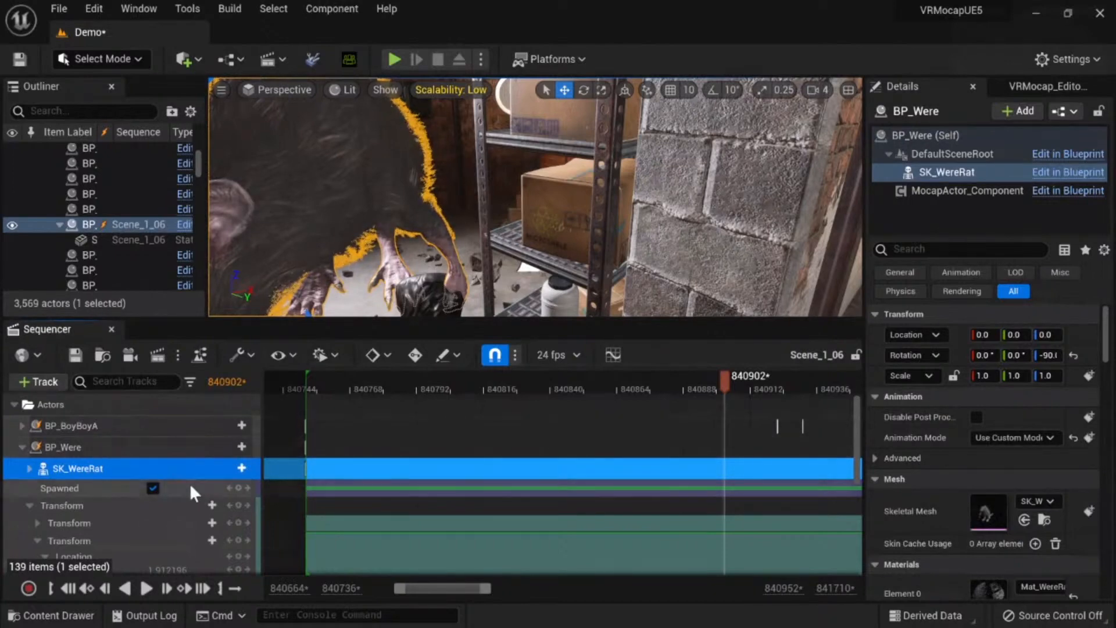
pyautogui.click(229, 468)
pyautogui.moveTo(342, 233)
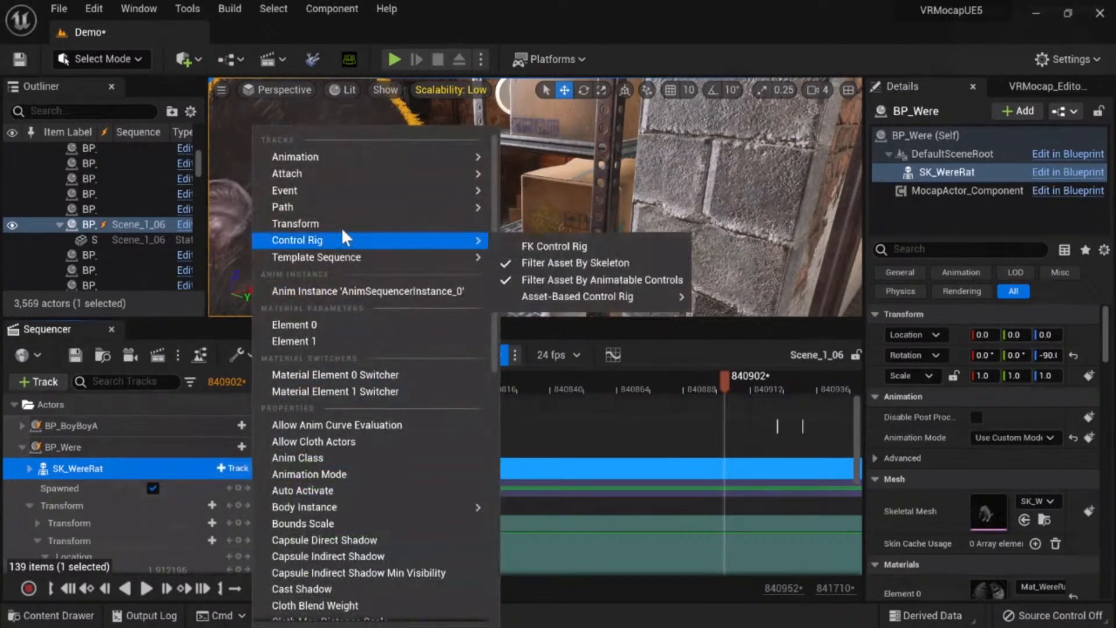
pyautogui.click(524, 280)
pyautogui.click(228, 469)
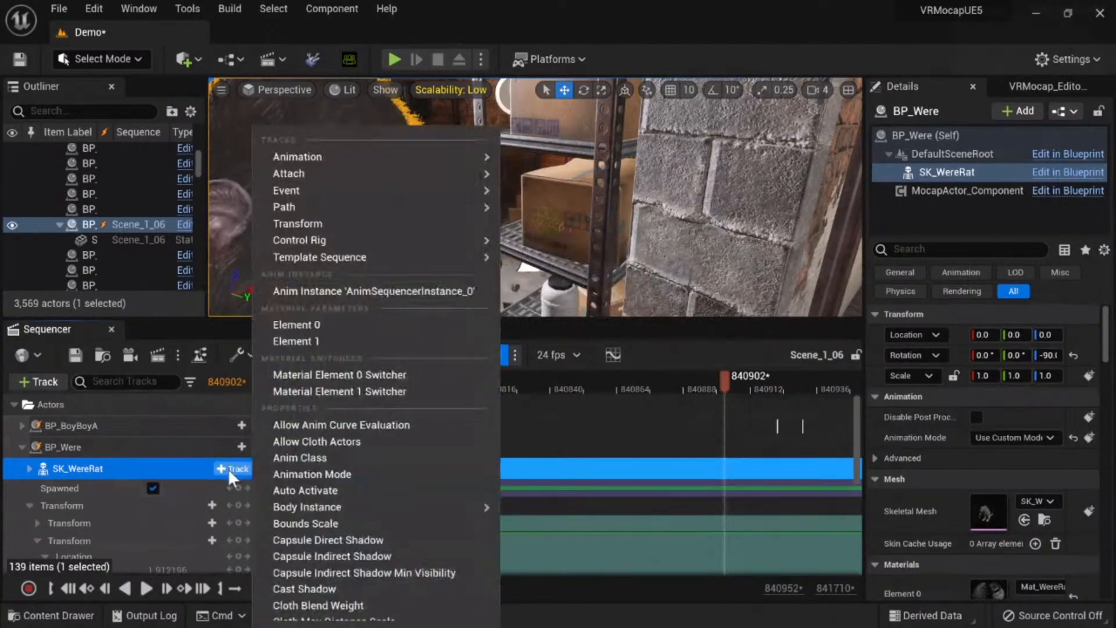
pyautogui.moveTo(416, 246)
pyautogui.moveTo(570, 294)
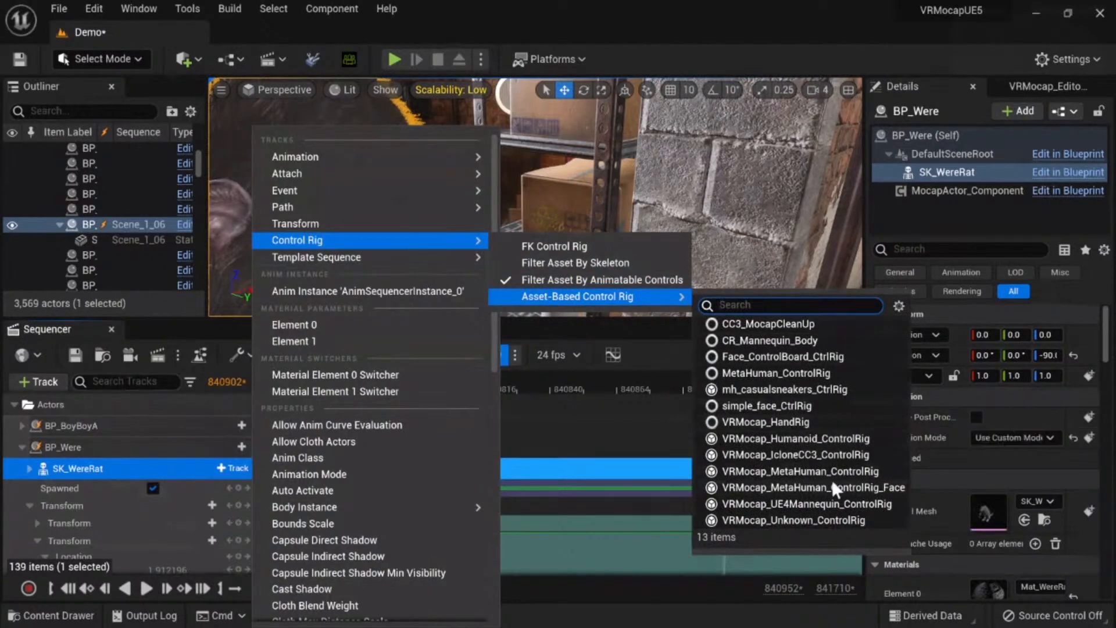
pyautogui.write('han')
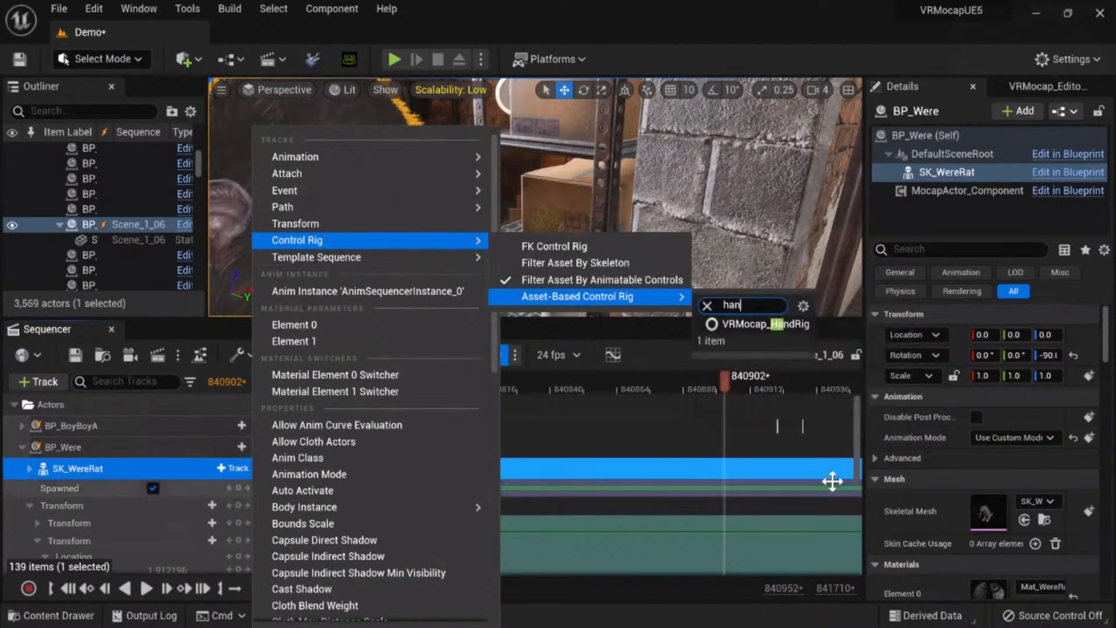
pyautogui.click(741, 321)
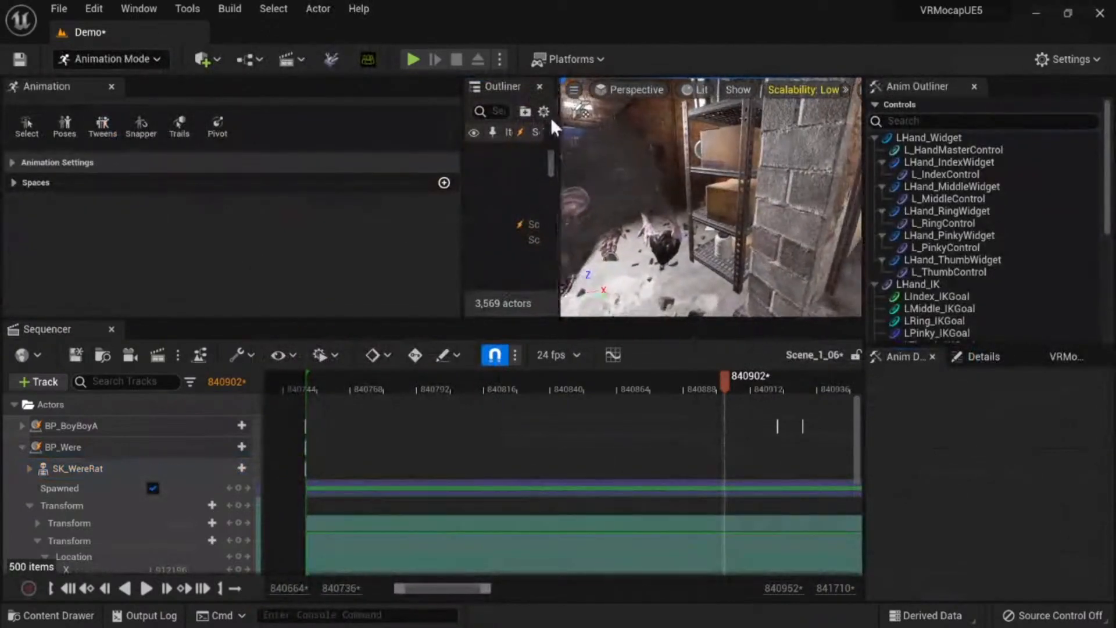
# Step: Enlarge the viewport in width and height, and open the control rig pose library
pyautogui.moveTo(465, 124); pyautogui.dragTo(254, 124)
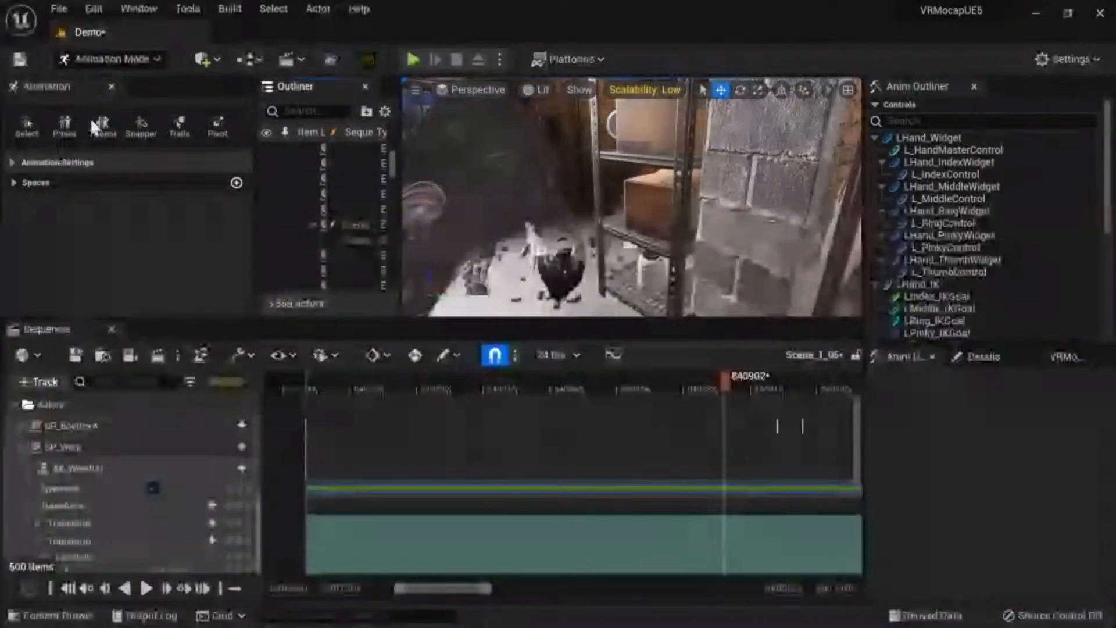
pyautogui.moveTo(531, 320); pyautogui.dragTo(532, 480)
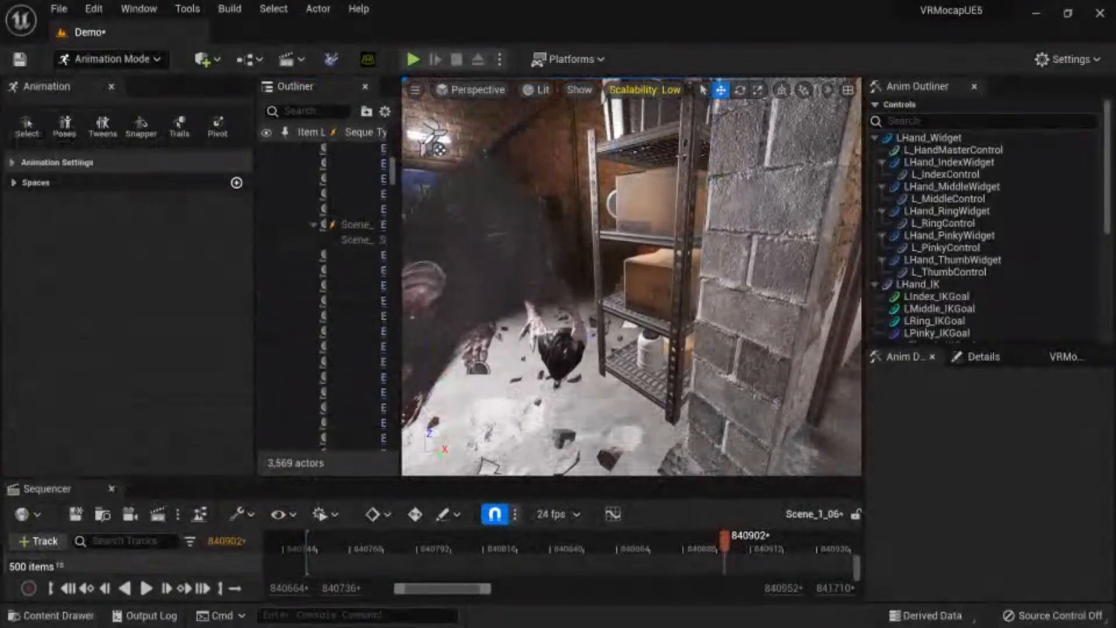
pyautogui.click(64, 125)
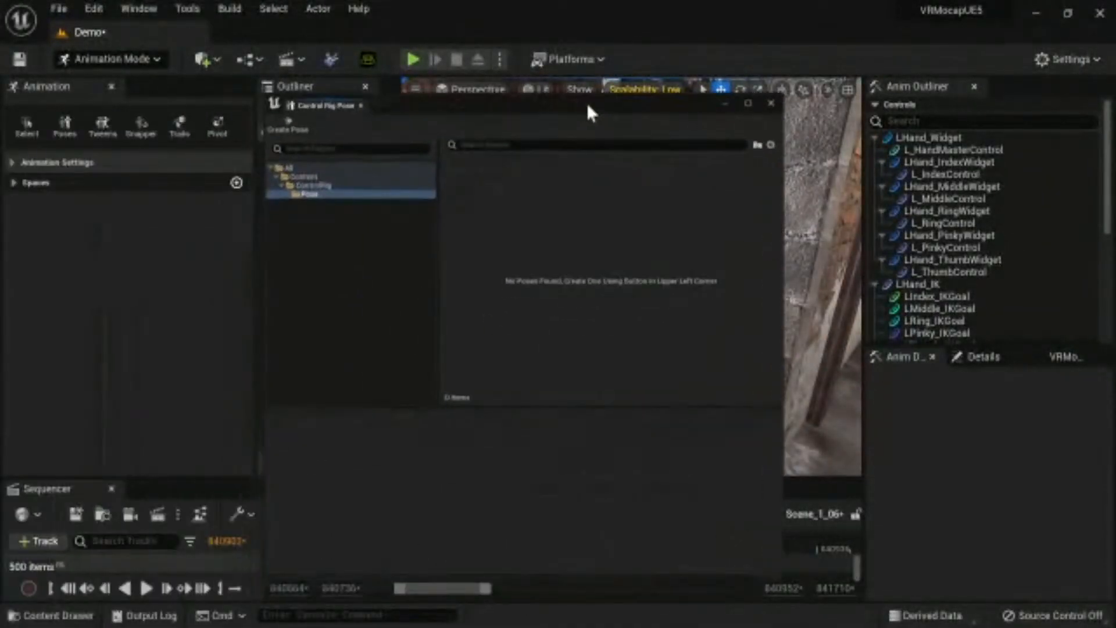
# Step: Browse to the hand poses inside VRMocap/Assets and dock the Control Rig Pose window beside the Animation tools
pyautogui.click(309, 176)
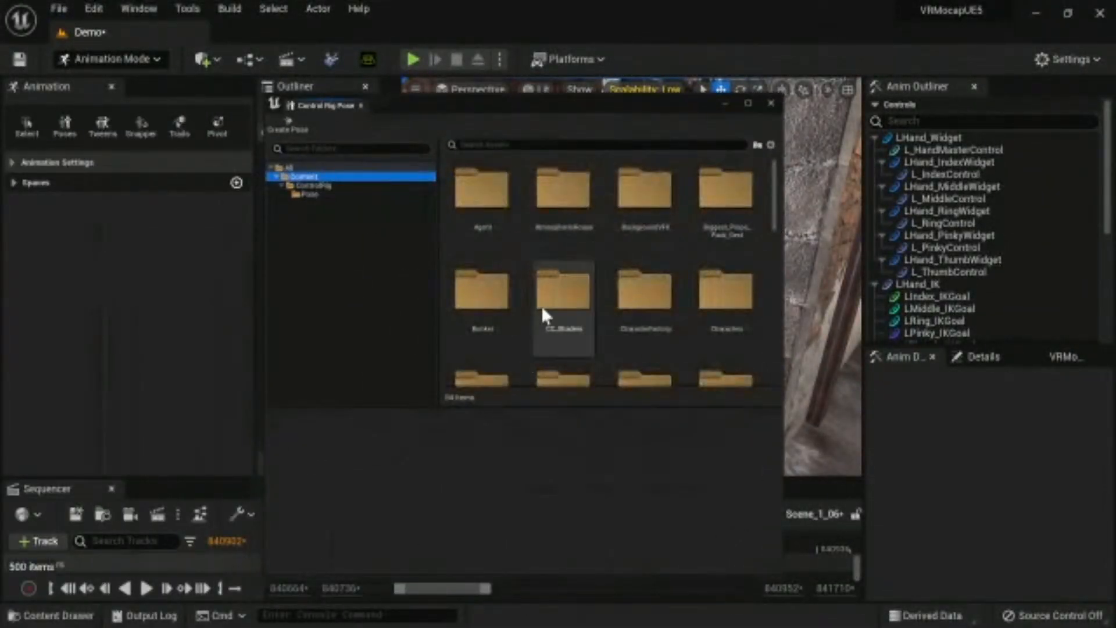
pyautogui.scroll(-3, 546, 306)
pyautogui.scroll(-2, 647, 317)
pyautogui.click(645, 228)
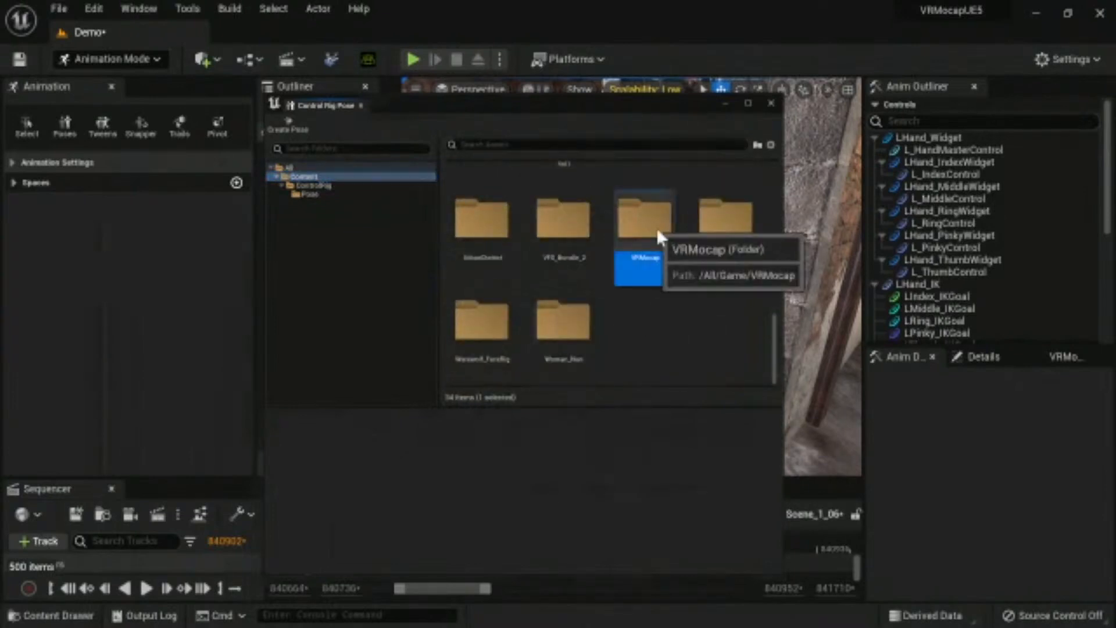
pyautogui.doubleClick(645, 228)
pyautogui.doubleClick(555, 203)
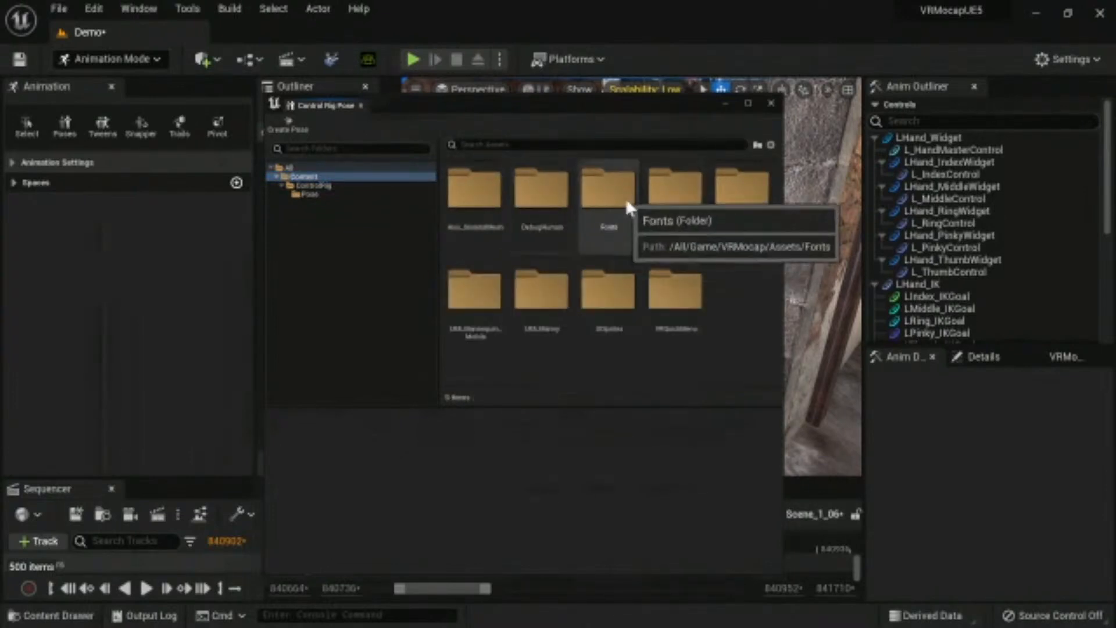
pyautogui.doubleClick(677, 206)
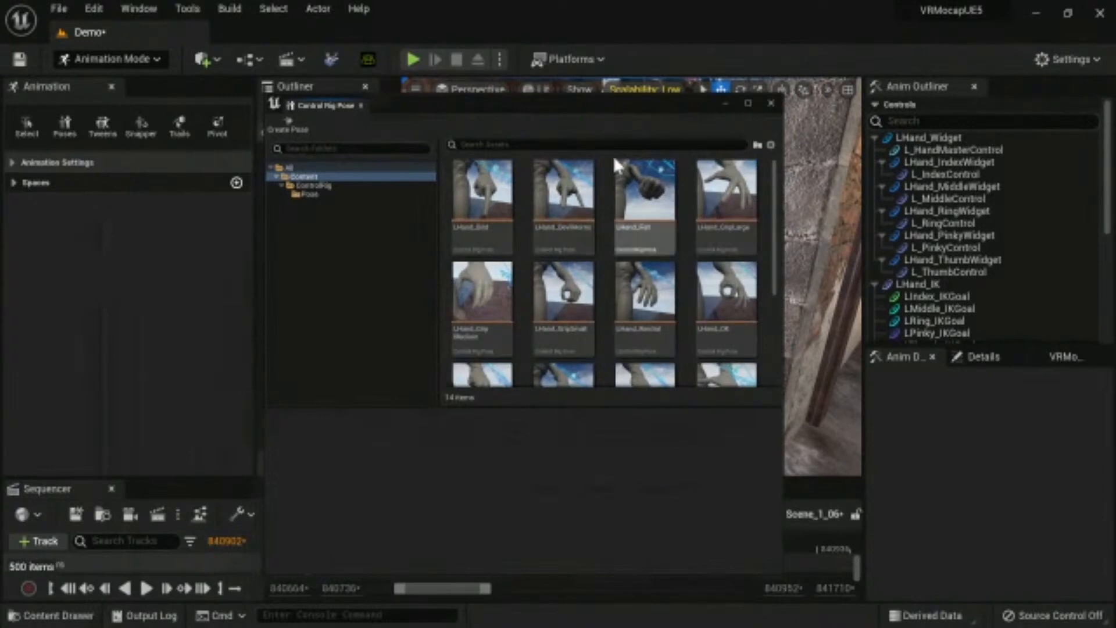
pyautogui.moveTo(340, 103); pyautogui.dragTo(194, 87)
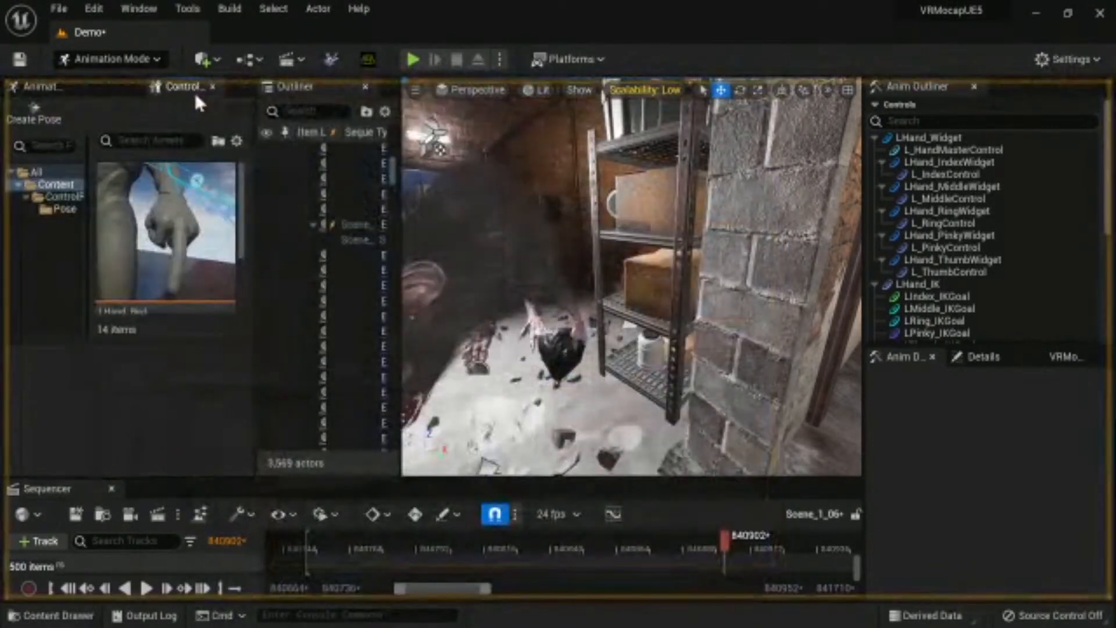
# Step: Widen the pose library, select the controls of the LHand_GripLarge pose and paste that pose onto the rat's left hand
pyautogui.scroll(-5, 174, 273)
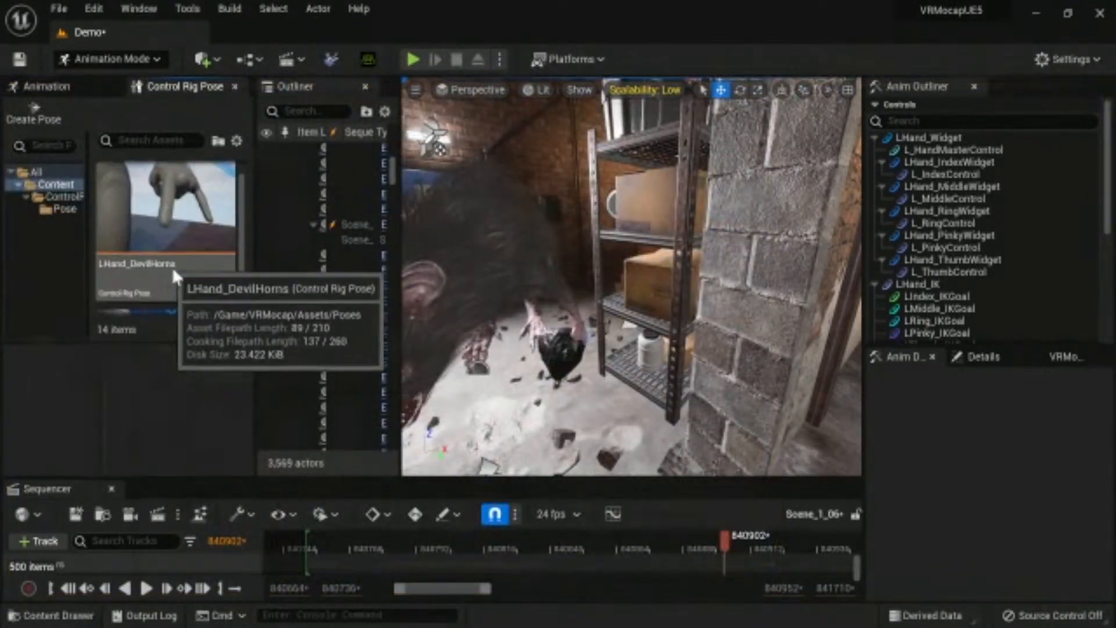
pyautogui.scroll(-1, 173, 268)
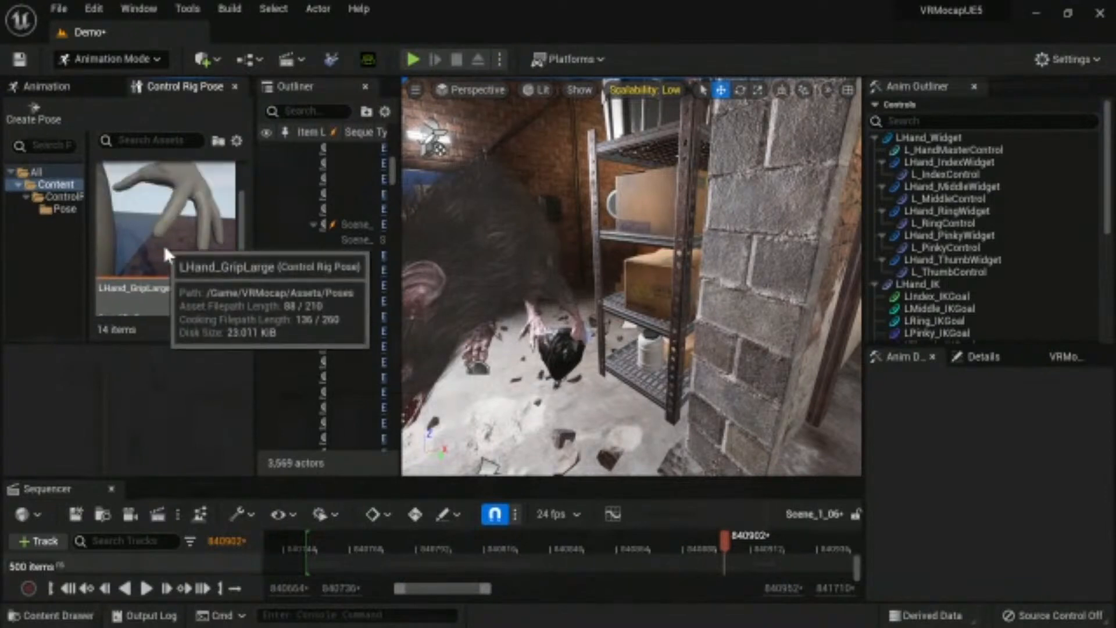
pyautogui.click(163, 242)
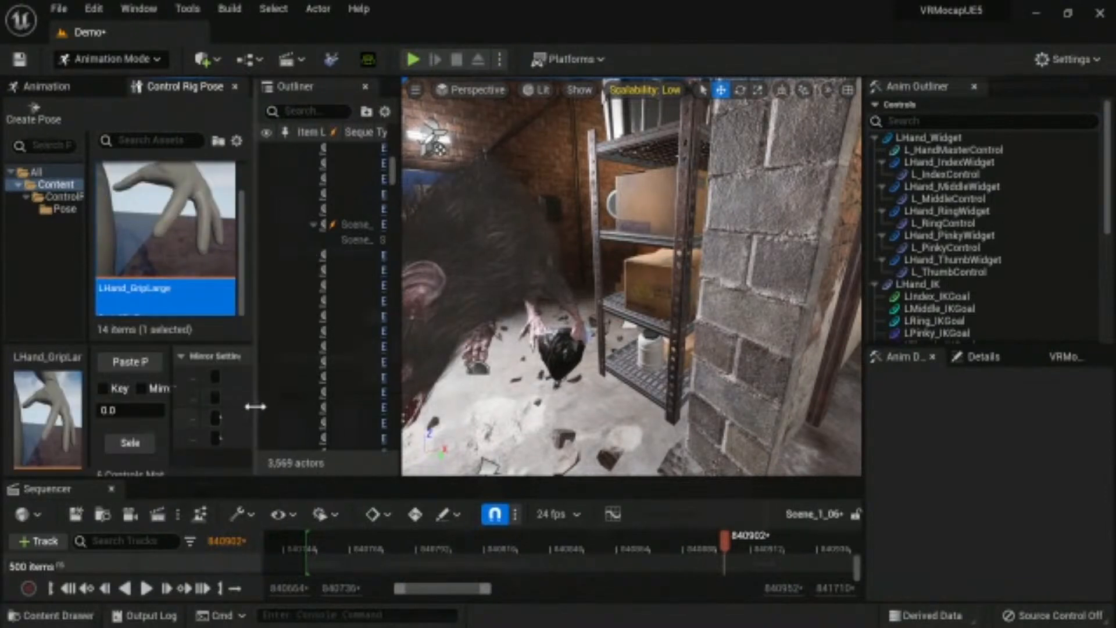
pyautogui.moveTo(255, 407); pyautogui.dragTo(366, 407)
pyautogui.click(184, 444)
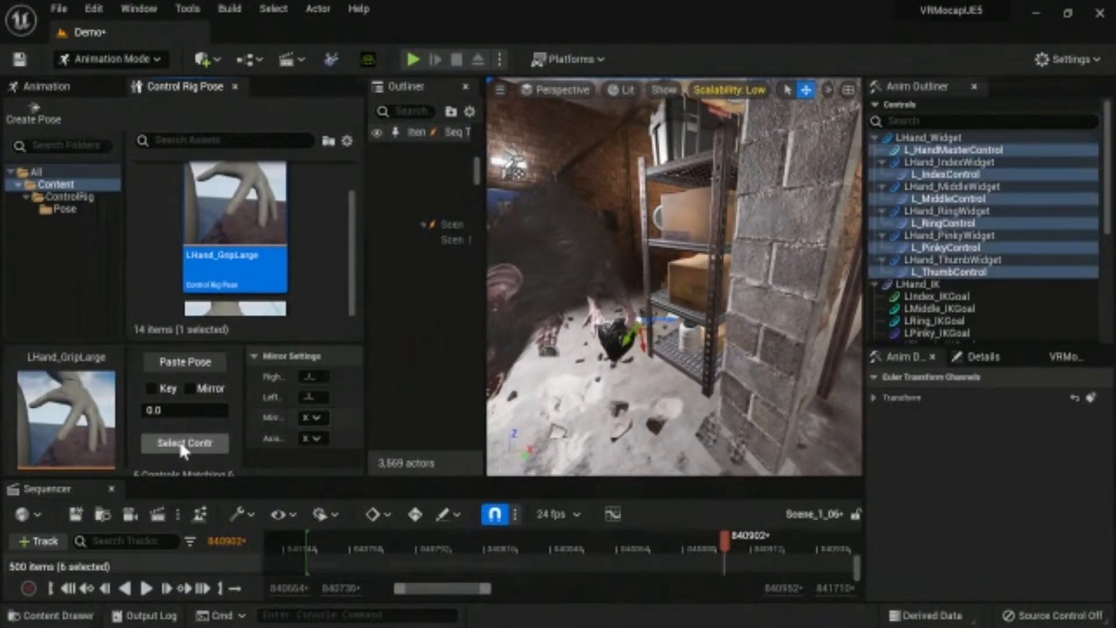
pyautogui.click(167, 366)
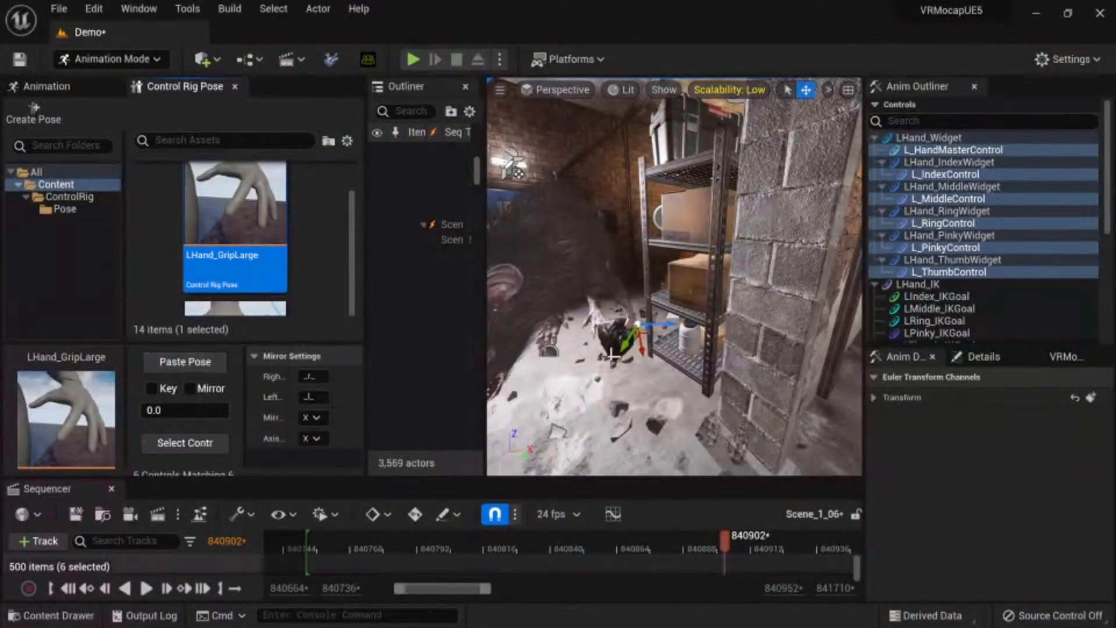
# Step: Try the LHand_GripMedium pose on the left hand up close, and go back to LHand_GripLarge
pyautogui.scroll(5, 714, 296)
pyautogui.moveTo(714, 296); pyautogui.dragTo(620, 303, button='right')
pyautogui.scroll(-1, 175, 291)
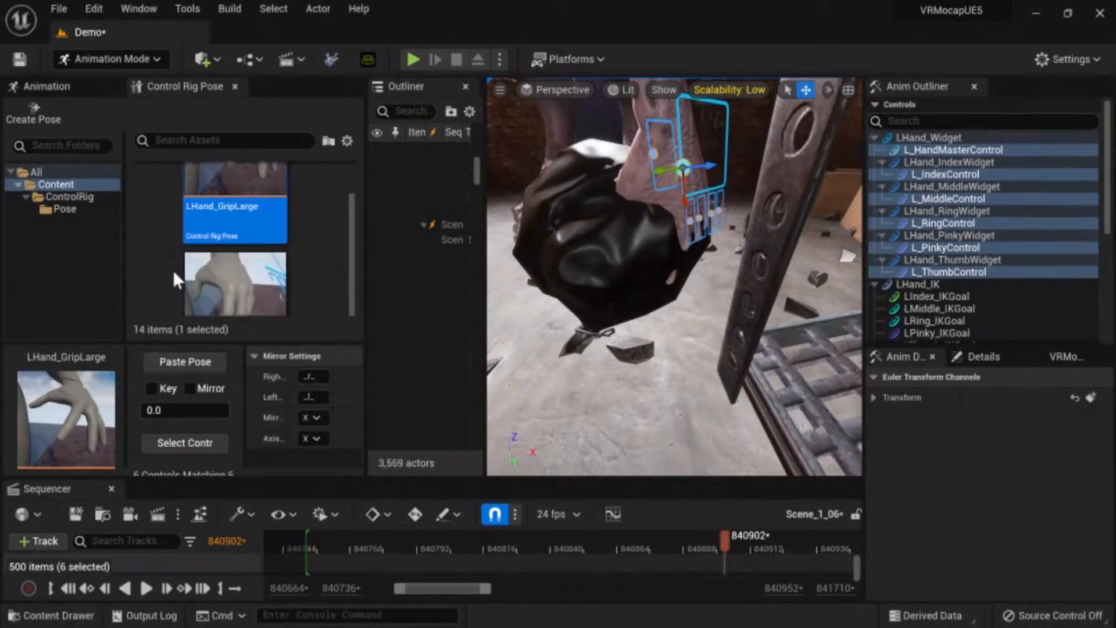
pyautogui.click(250, 261)
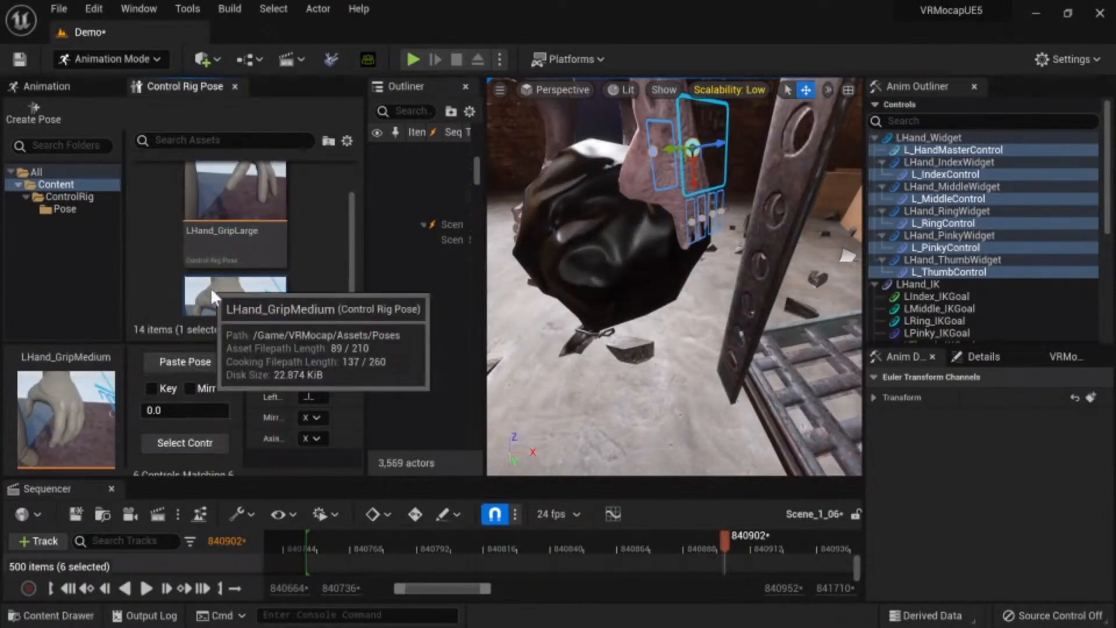
pyautogui.scroll(1, 219, 271)
pyautogui.click(224, 245)
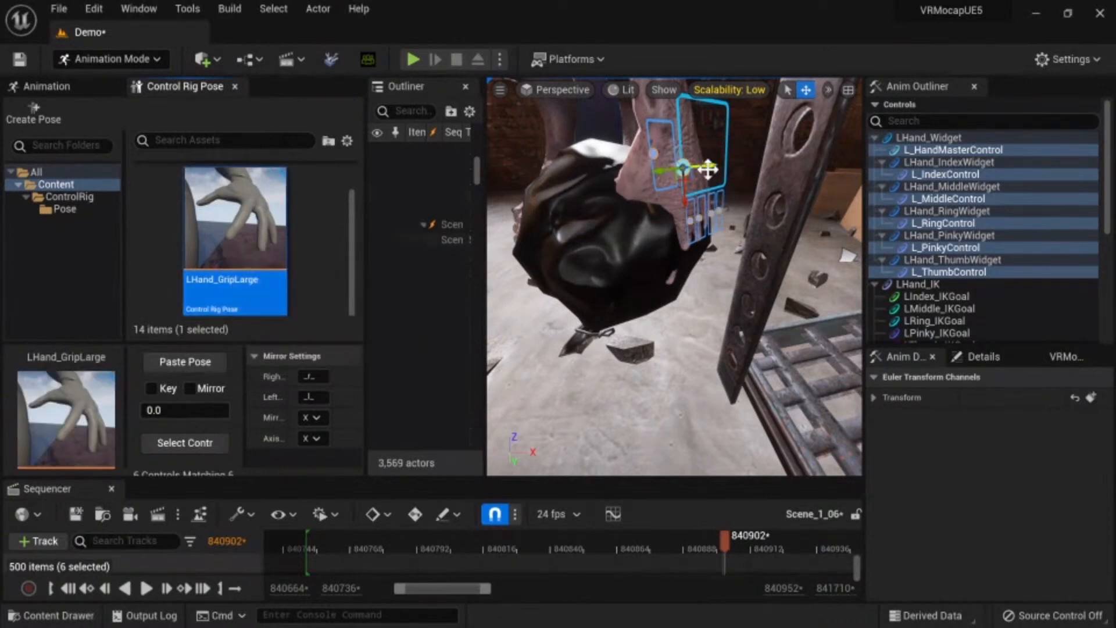
# Step: Shift the left-hand controls slightly together, and adjust the index and middle finger controls to curl around the trash bag
pyautogui.moveTo(658, 170); pyautogui.dragTo(653, 171)
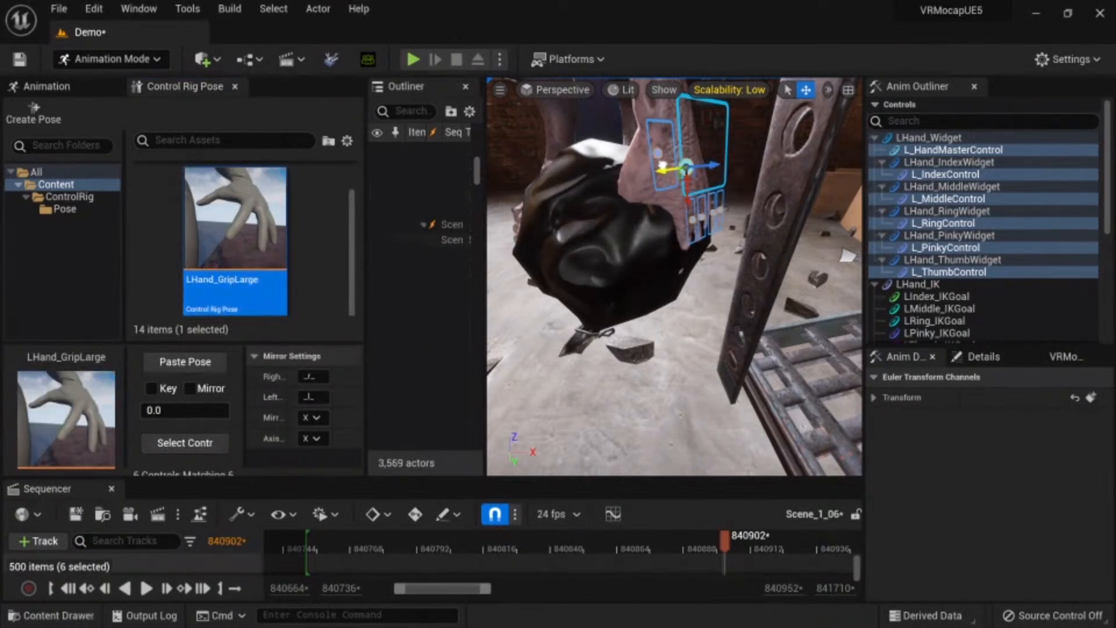
pyautogui.click(703, 225)
pyautogui.click(696, 219)
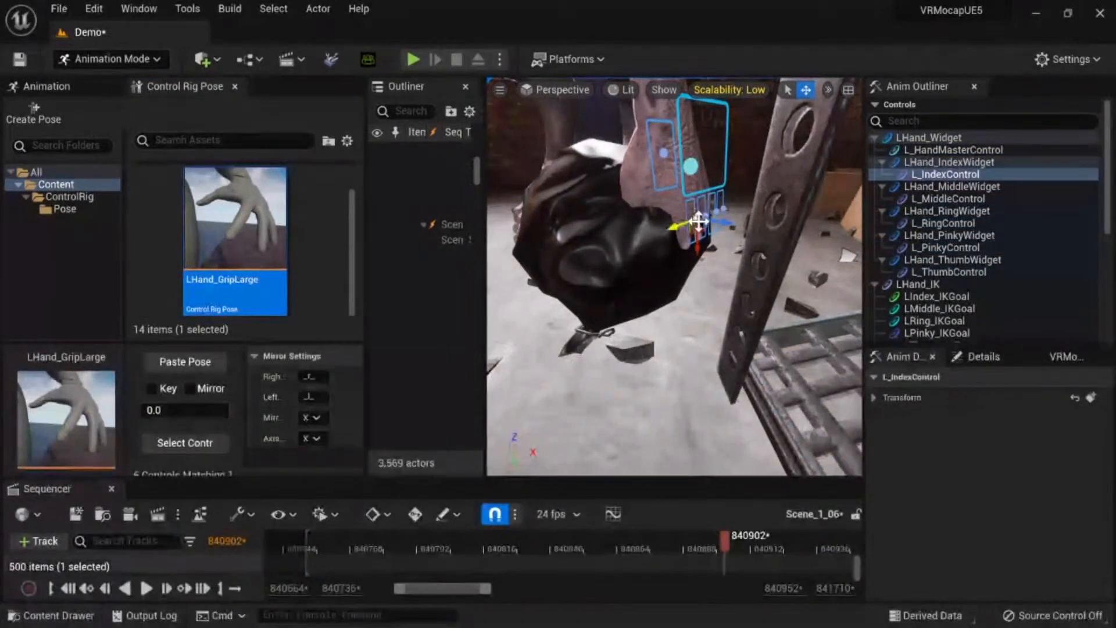
pyautogui.moveTo(697, 220); pyautogui.dragTo(703, 200, button='right')
pyautogui.keyDown('shift'); pyautogui.click(697, 236); pyautogui.keyUp('shift')
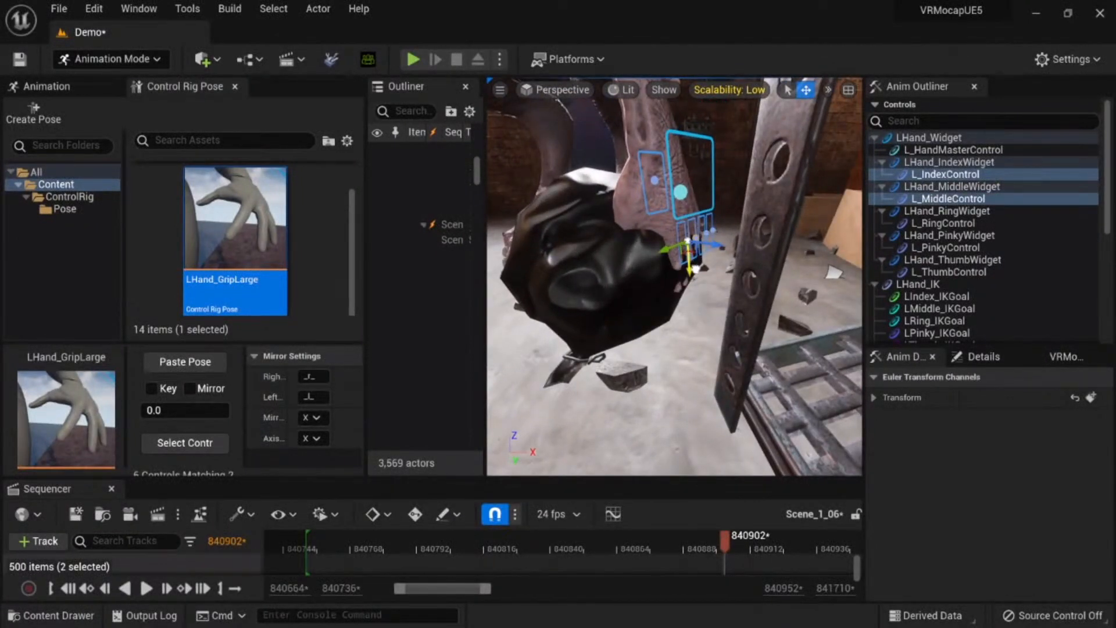
# Step: Reposition L_ThumbControl over the trash bag and adjust L_HandMasterControl to refine the left hand's grip
pyautogui.click(655, 183)
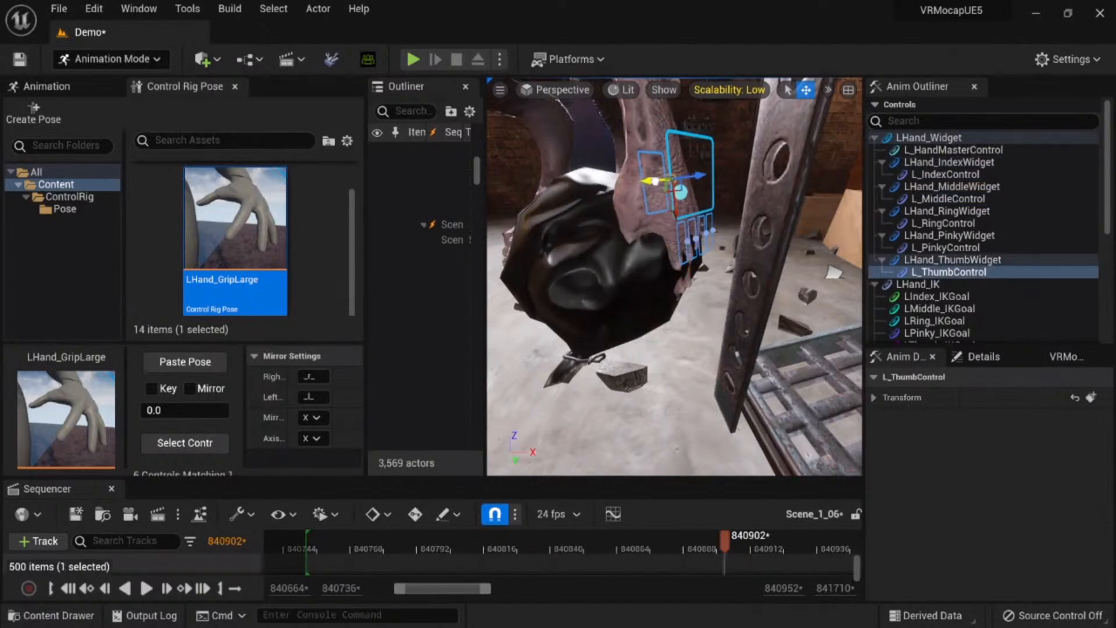
pyautogui.moveTo(660, 191)
pyautogui.mouseDown()
pyautogui.moveTo(650, 168)
pyautogui.moveTo(657, 194)
pyautogui.mouseUp()
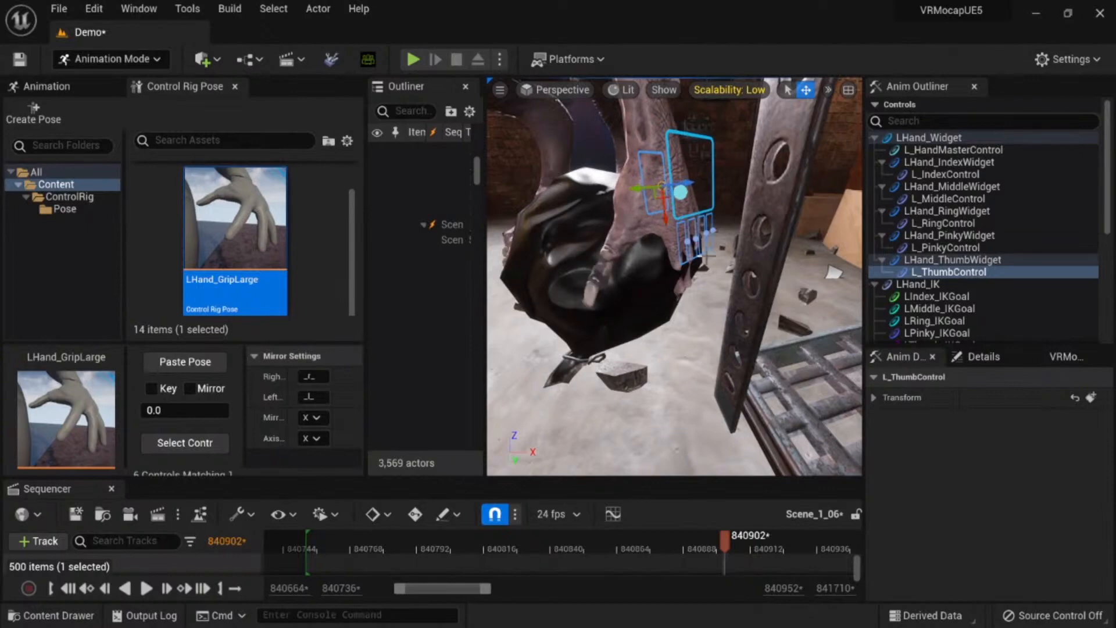
pyautogui.moveTo(681, 234)
pyautogui.mouseDown(button='right')
pyautogui.moveTo(715, 239)
pyautogui.moveTo(678, 231)
pyautogui.mouseUp(button='right')
pyautogui.click(588, 200)
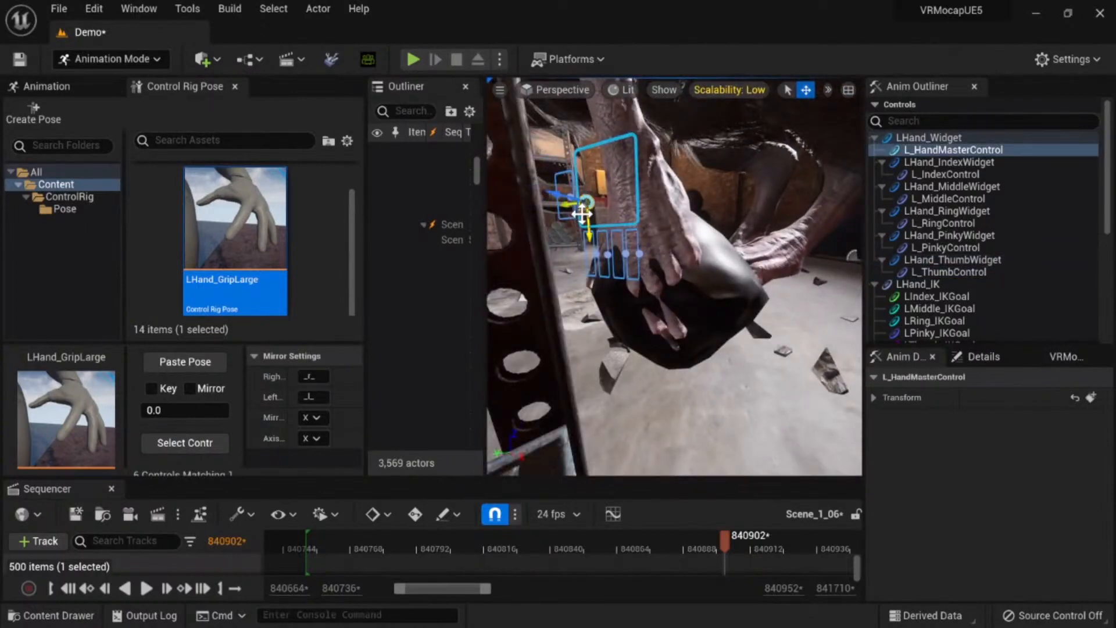
pyautogui.moveTo(582, 211)
pyautogui.mouseDown()
pyautogui.moveTo(652, 219)
pyautogui.moveTo(618, 225)
pyautogui.moveTo(621, 189)
pyautogui.moveTo(601, 212)
pyautogui.mouseUp()
# Step: Pose the rat's right hand by moving R_HandMasterControl and R_IndexControl
pyautogui.moveTo(601, 213); pyautogui.dragTo(660, 209, button='right')
pyautogui.click(687, 211)
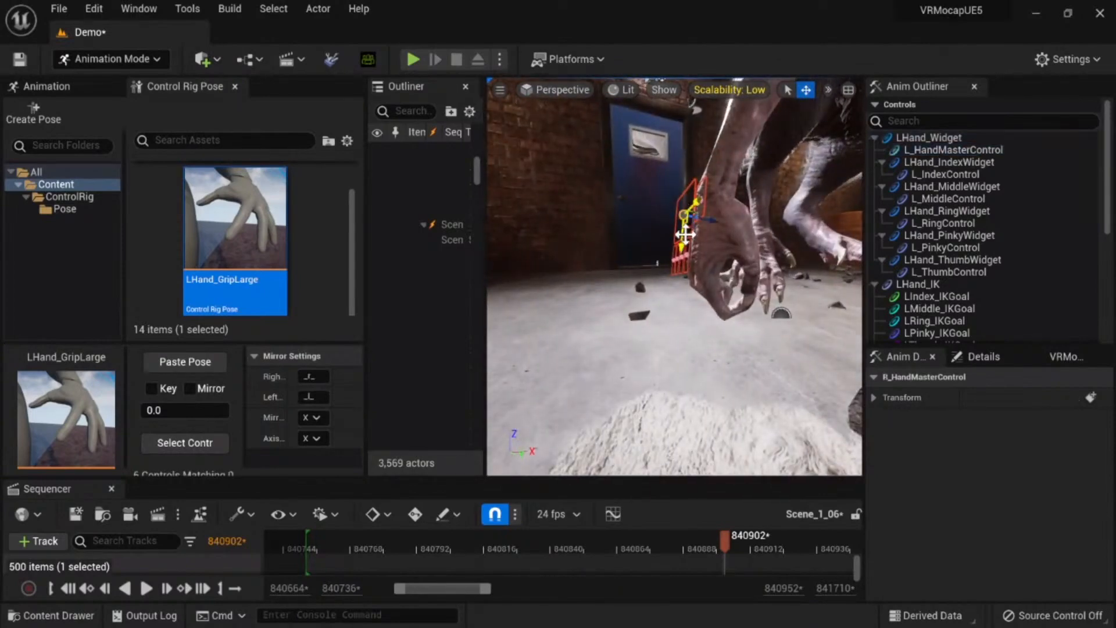
pyautogui.moveTo(679, 238); pyautogui.dragTo(686, 250)
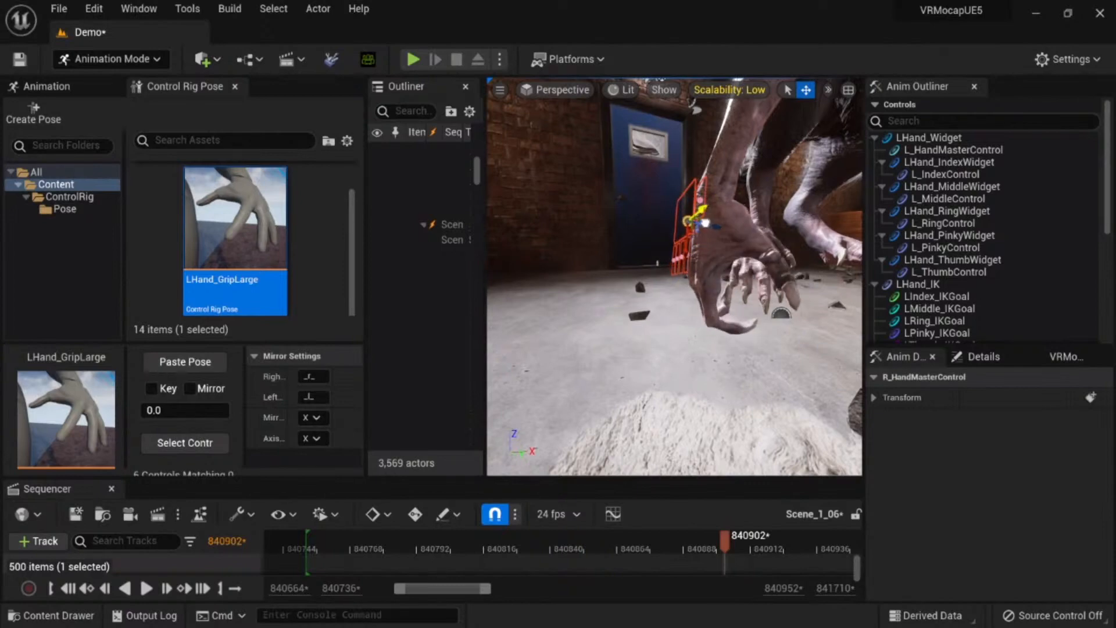
pyautogui.moveTo(698, 229); pyautogui.dragTo(572, 214, button='right')
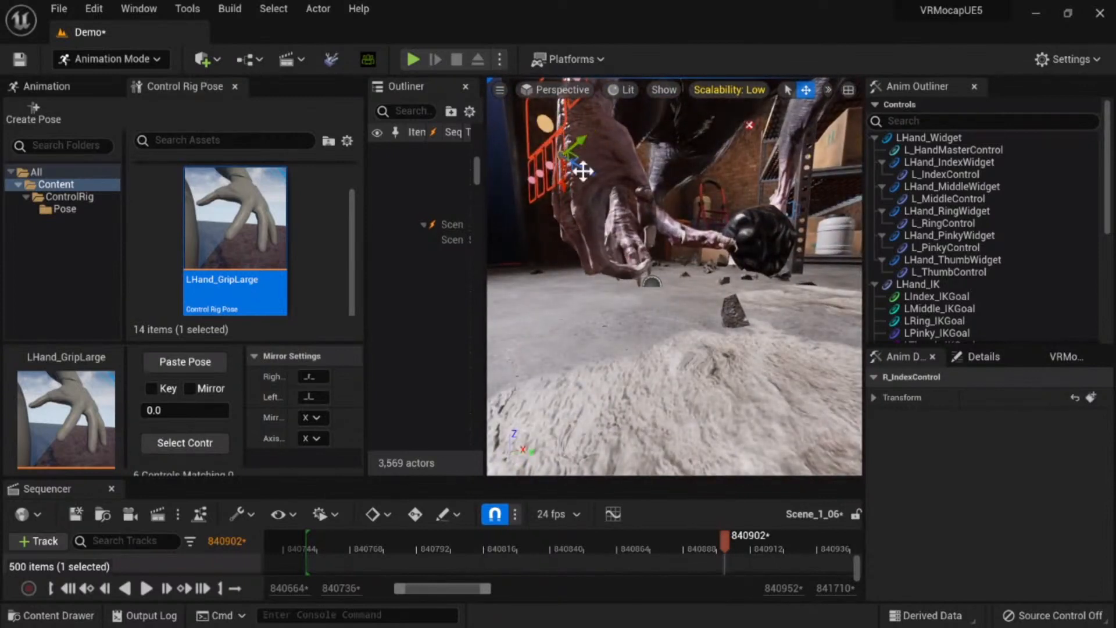
pyautogui.moveTo(565, 166)
pyautogui.mouseDown()
pyautogui.moveTo(574, 175)
pyautogui.moveTo(568, 166)
pyautogui.mouseUp()
# Step: Select the SM_TrashLOW trash bag, make the Sequencer taller and shift the bag within the rat's left hand
pyautogui.moveTo(567, 168); pyautogui.dragTo(736, 249, button='right')
pyautogui.click(661, 272)
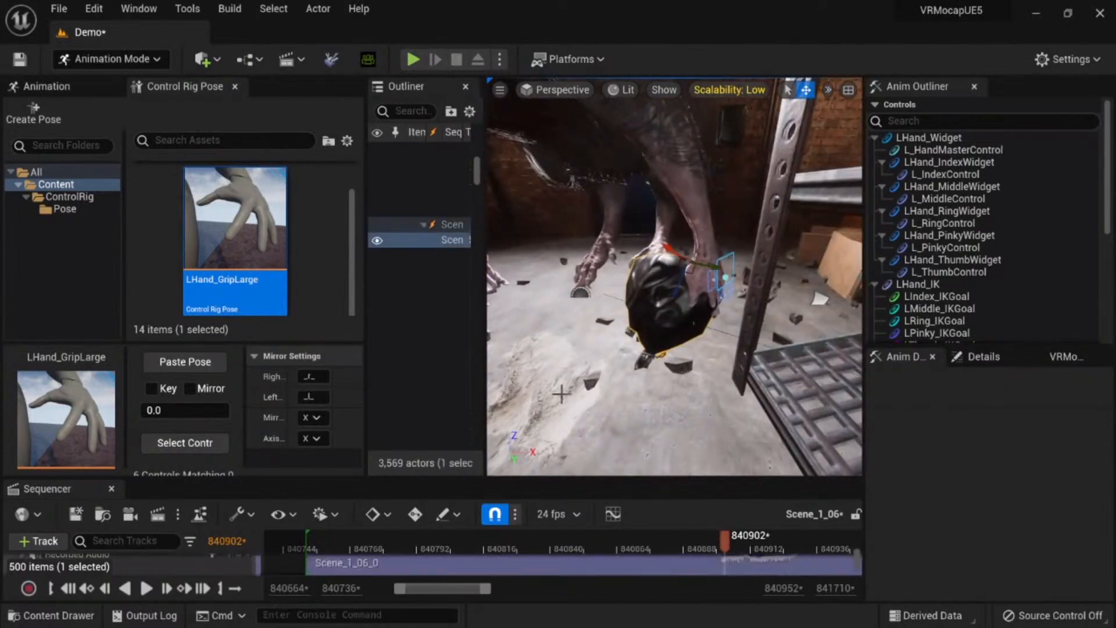
pyautogui.moveTo(239, 474); pyautogui.dragTo(239, 399)
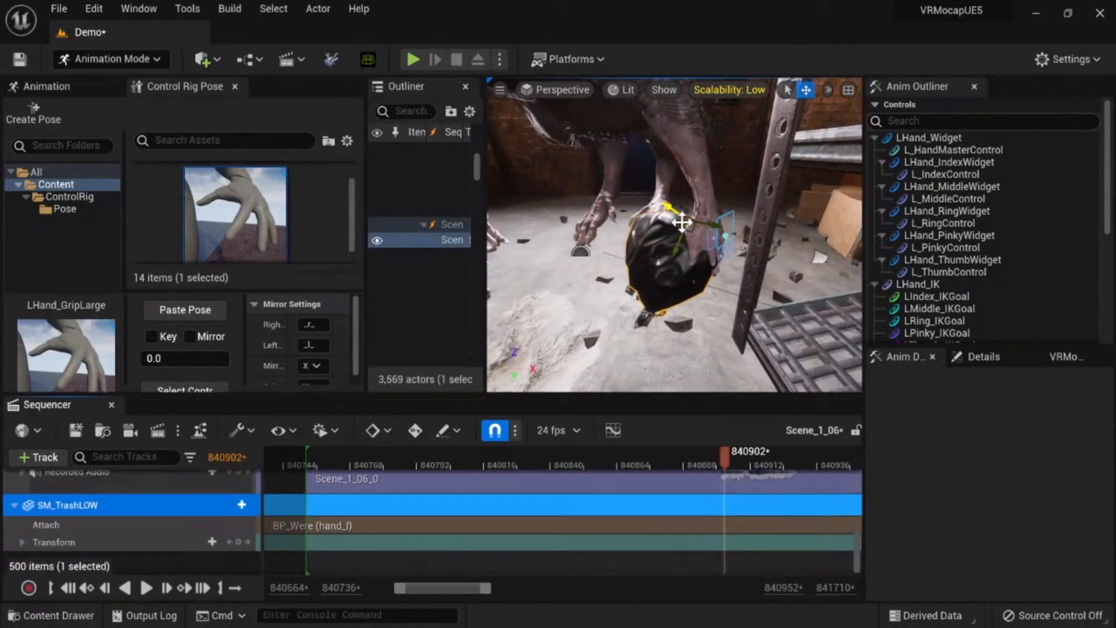
pyautogui.moveTo(682, 221); pyautogui.dragTo(692, 236)
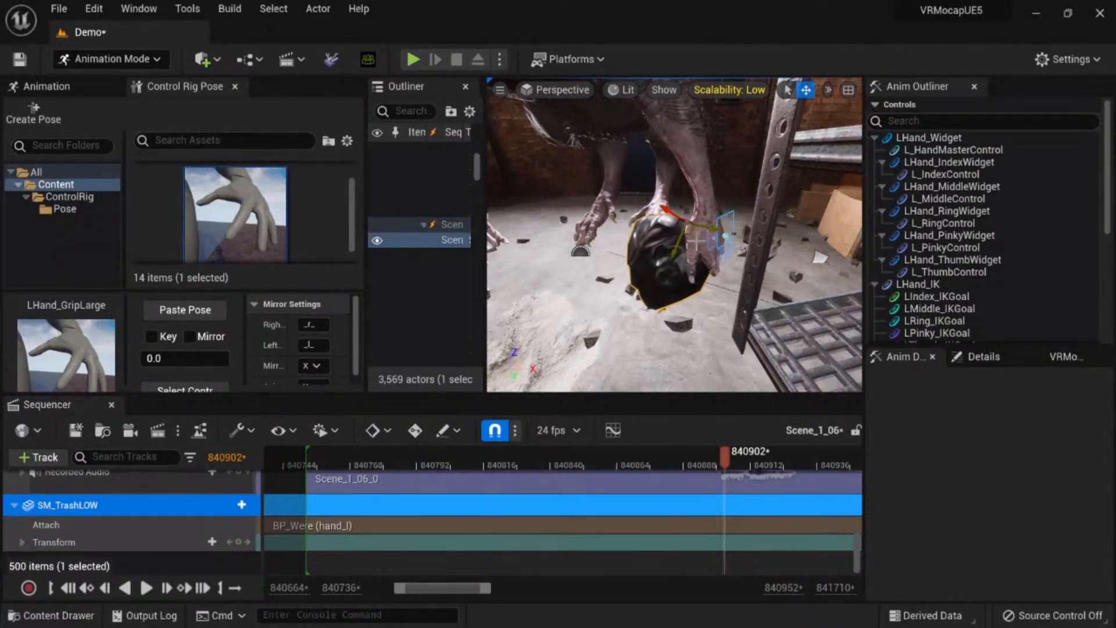
# Step: Focus on the trash bag and move L_IndexControl sideways to adjust the left index finger's grip
pyautogui.moveTo(697, 242); pyautogui.dragTo(687, 250, button='right')
pyautogui.press('f')
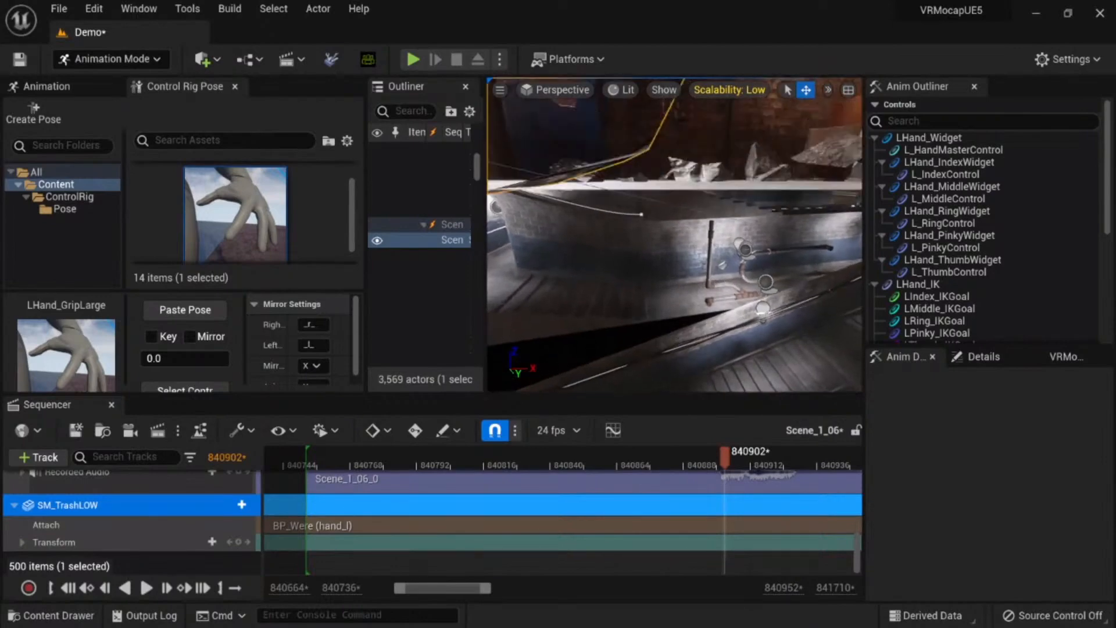
pyautogui.scroll(-4, 715, 170)
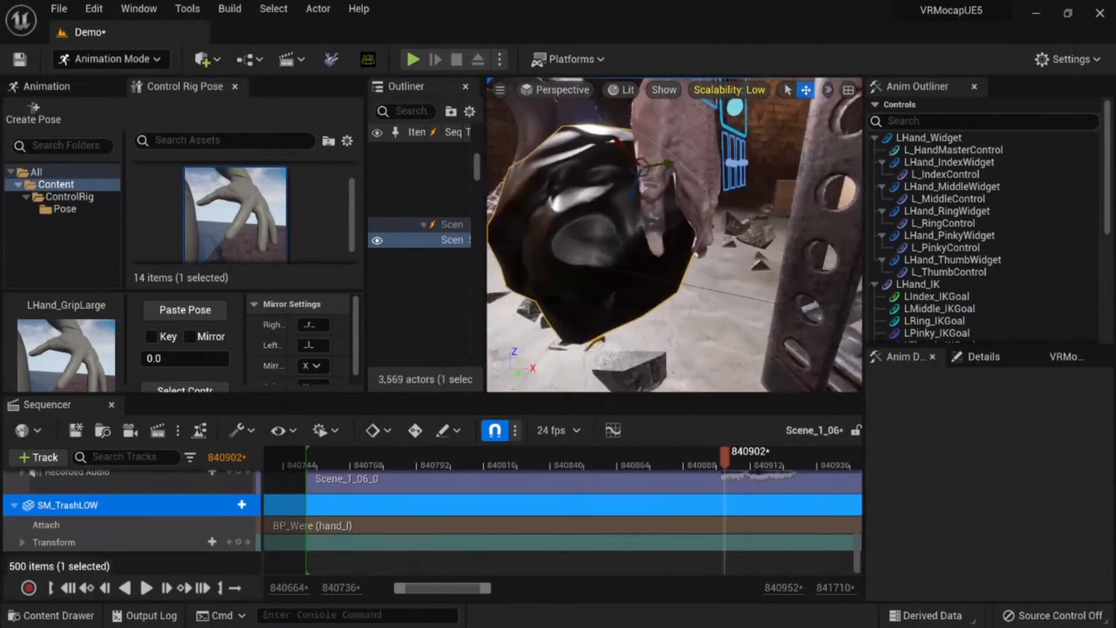
pyautogui.click(726, 163)
pyautogui.moveTo(712, 166); pyautogui.dragTo(705, 165)
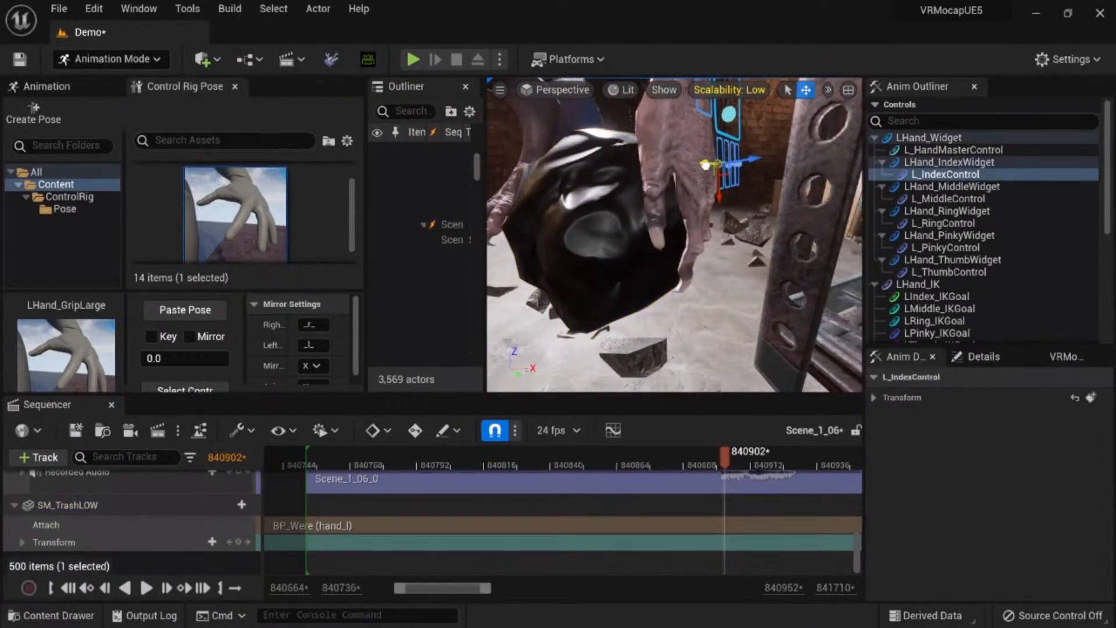
# Step: Go to frame 840853, move in close to the left hand and shift L_PinkyControl sideways
pyautogui.press('s')
pyautogui.moveTo(737, 224)
pyautogui.mouseDown(button='right')
pyautogui.moveTo(724, 224)
pyautogui.moveTo(726, 209)
pyautogui.mouseUp(button='right')
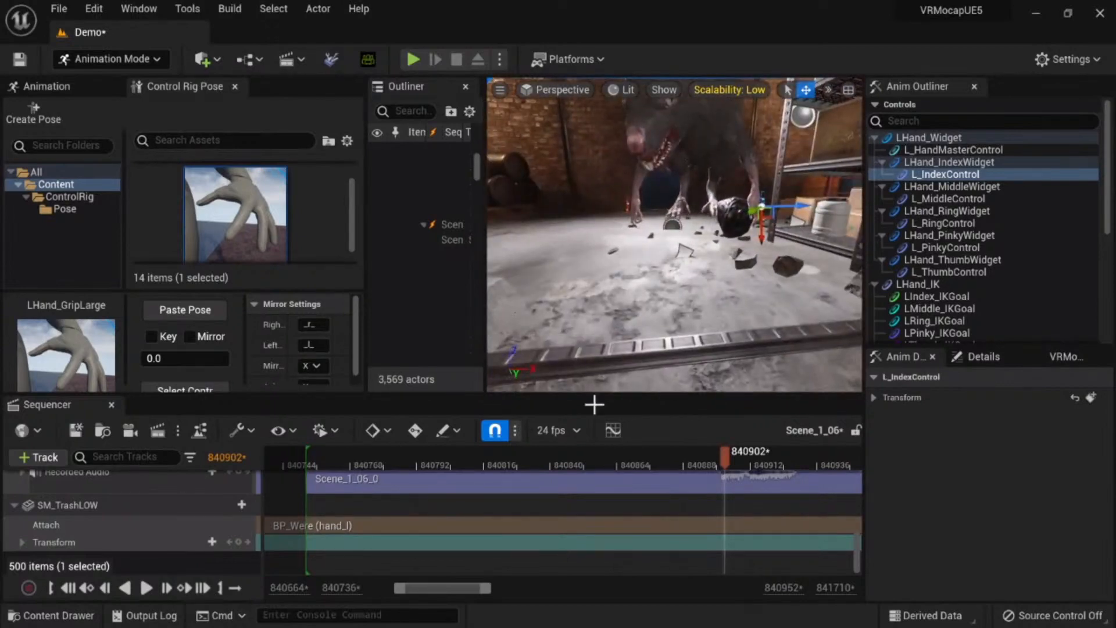
pyautogui.click(584, 445)
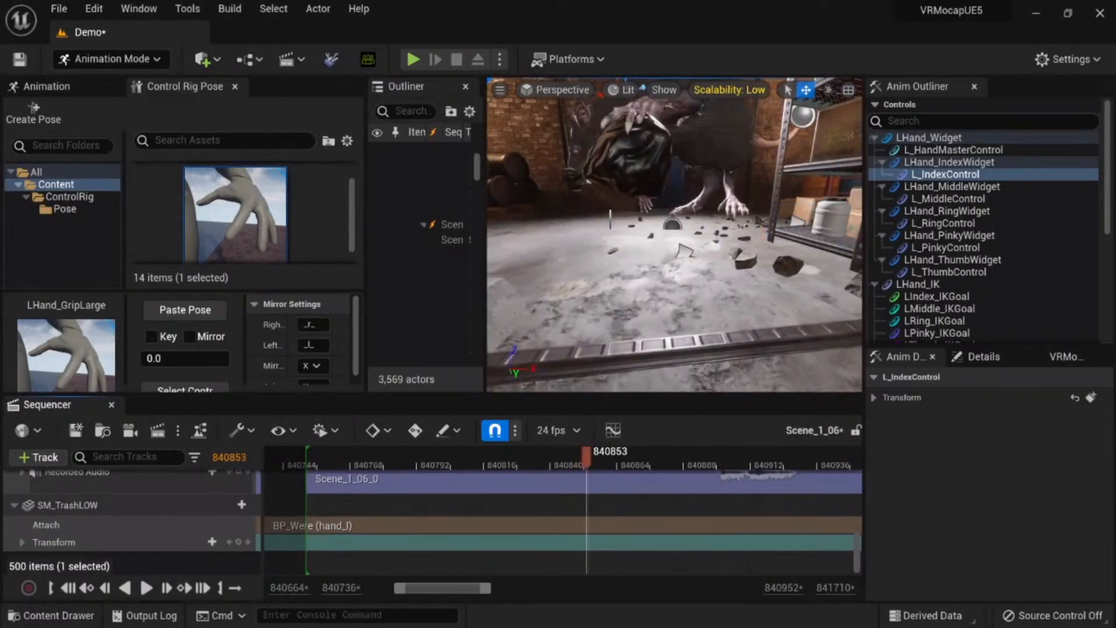
pyautogui.moveTo(615, 109); pyautogui.dragTo(630, 355, button='right')
pyautogui.press('s')
pyautogui.press('w')
pyautogui.press('s')
pyautogui.press('w')
pyautogui.click(614, 369)
pyautogui.press('a')
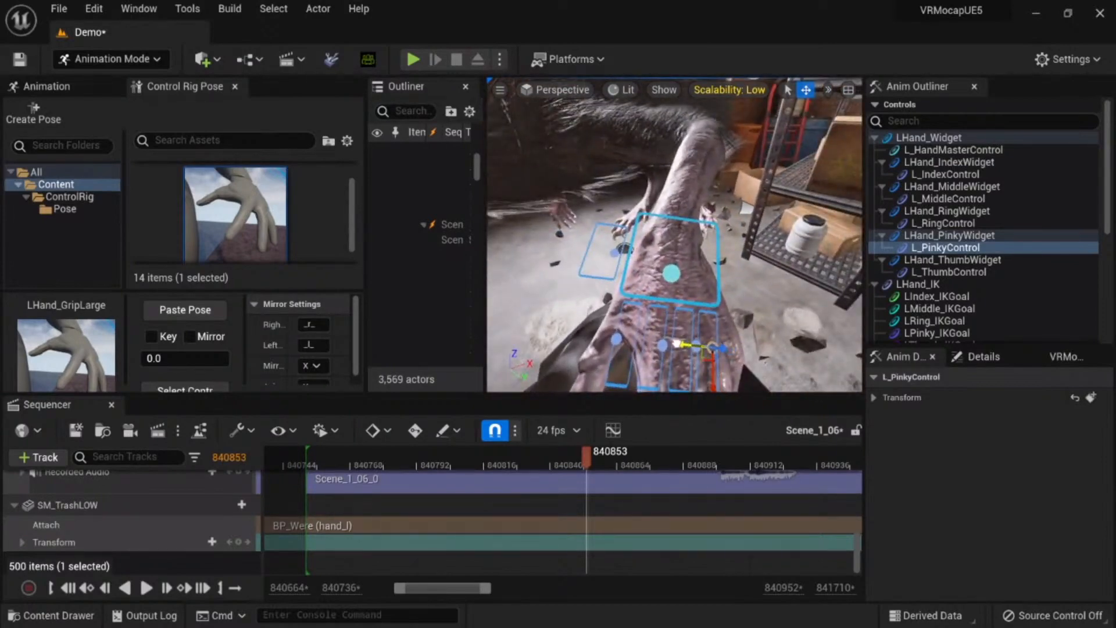
# Step: View the left hand from another side and fine-tune L_PinkyControl against the trash bag
pyautogui.press('s')
pyautogui.moveTo(707, 353); pyautogui.dragTo(742, 351, button='right')
pyautogui.moveTo(711, 256); pyautogui.dragTo(684, 257, button='right')
pyautogui.press('w')
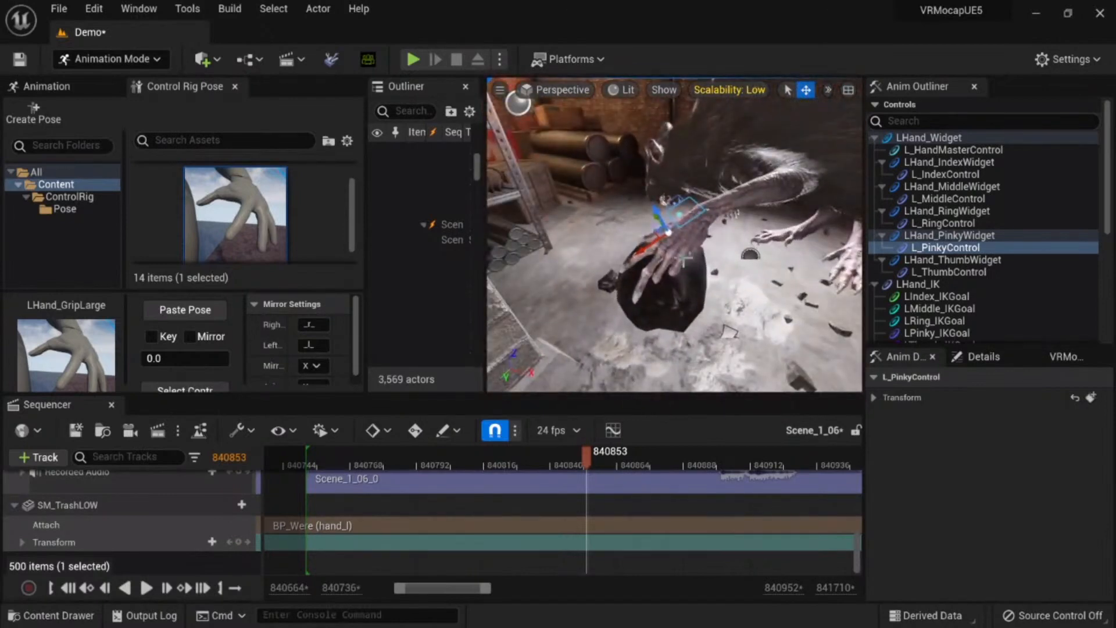
pyautogui.moveTo(657, 235); pyautogui.dragTo(660, 240)
# Step: Scrub the sequence back to frame 840763 and review the rat and its surroundings from farther away
pyautogui.press('s')
pyautogui.moveTo(656, 244)
pyautogui.mouseDown(button='right')
pyautogui.moveTo(634, 249)
pyautogui.moveTo(655, 254)
pyautogui.mouseUp(button='right')
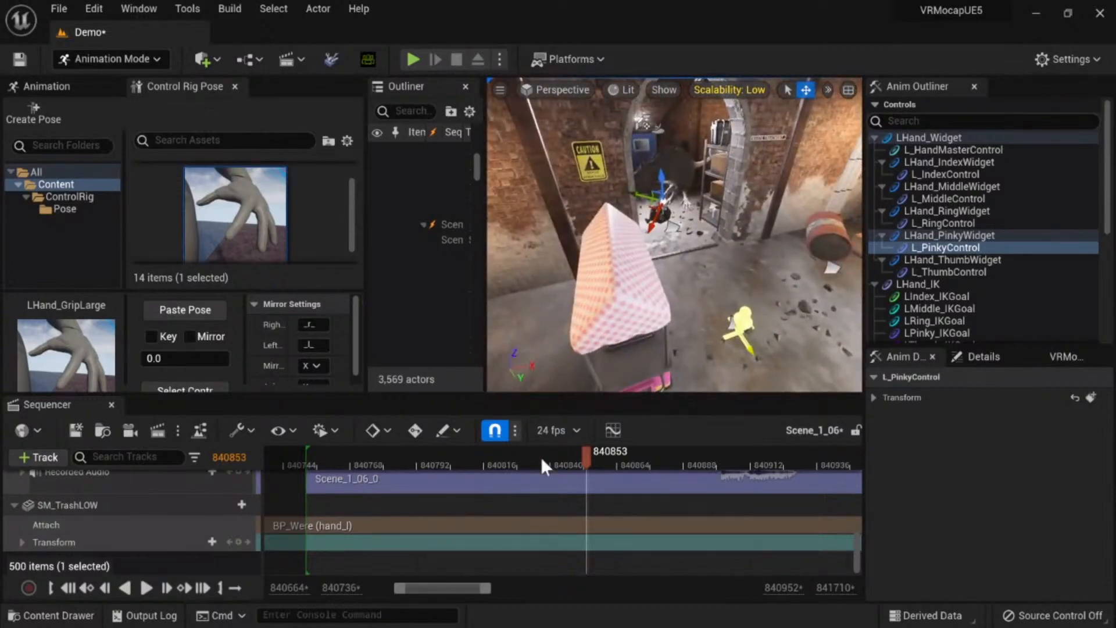
pyautogui.click(497, 457)
pyautogui.moveTo(489, 454); pyautogui.dragTo(336, 494)
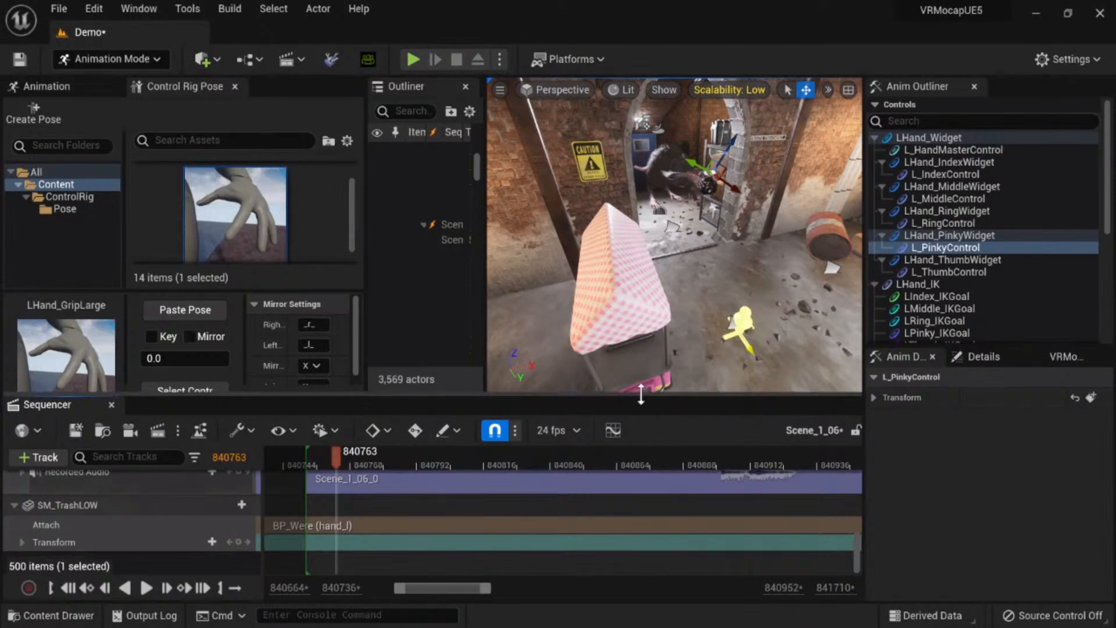
pyautogui.moveTo(640, 394); pyautogui.dragTo(641, 381)
pyautogui.press('s')
pyautogui.moveTo(702, 314); pyautogui.dragTo(595, 291, button='right')
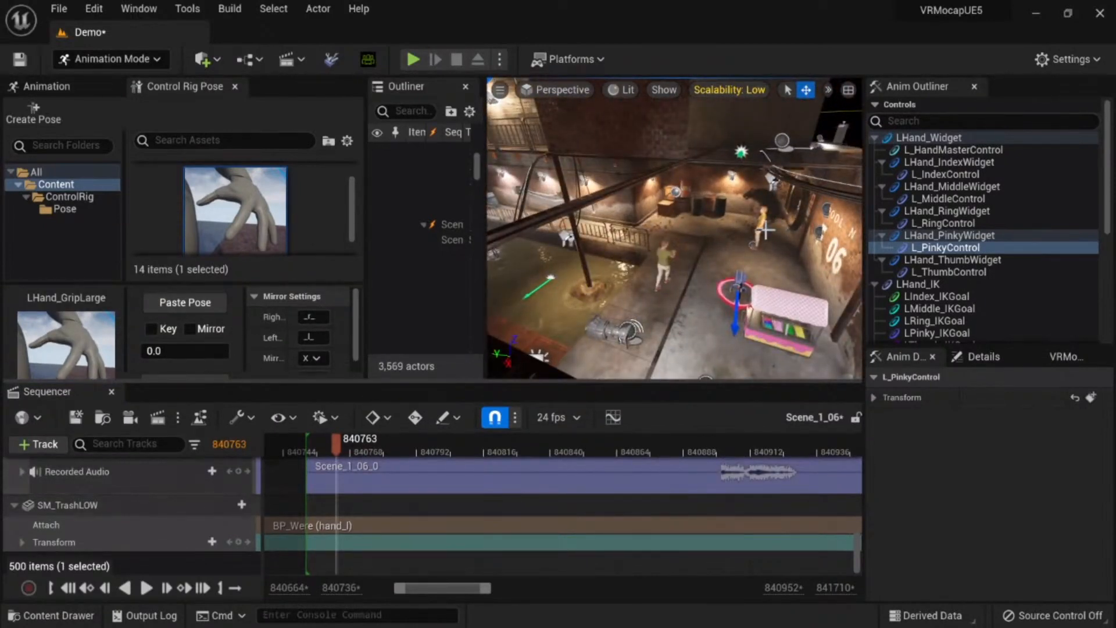
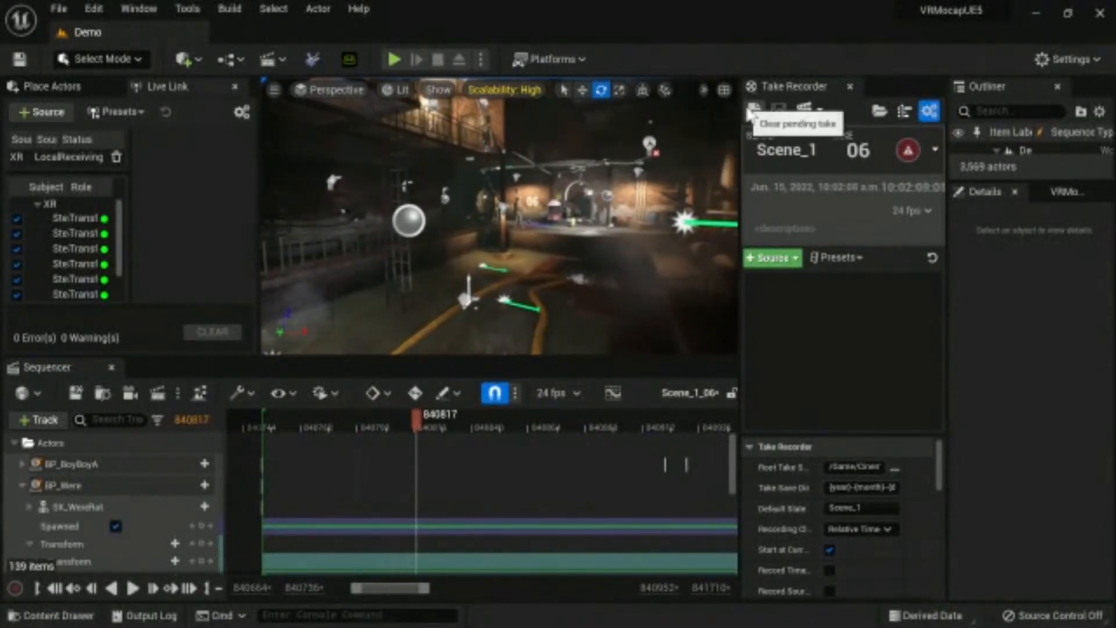
# Step: Widen the viewport by narrowing the Take Recorder and Live Link panels, and set the camera speed to 4
pyautogui.moveTo(740, 107); pyautogui.dragTo(884, 106)
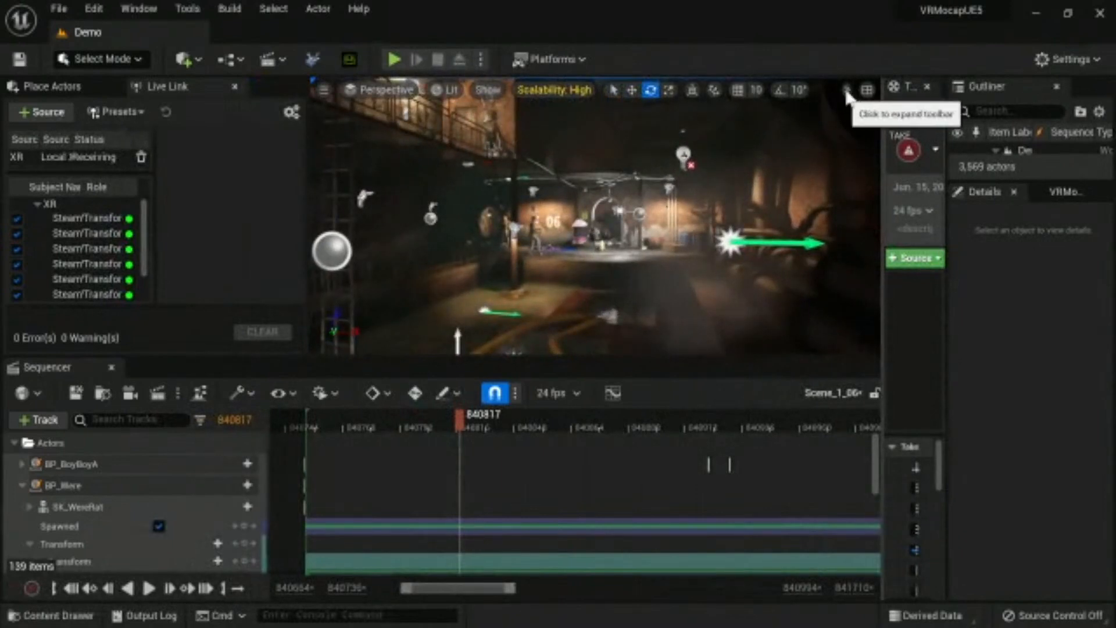
pyautogui.click(848, 96)
pyautogui.click(296, 209)
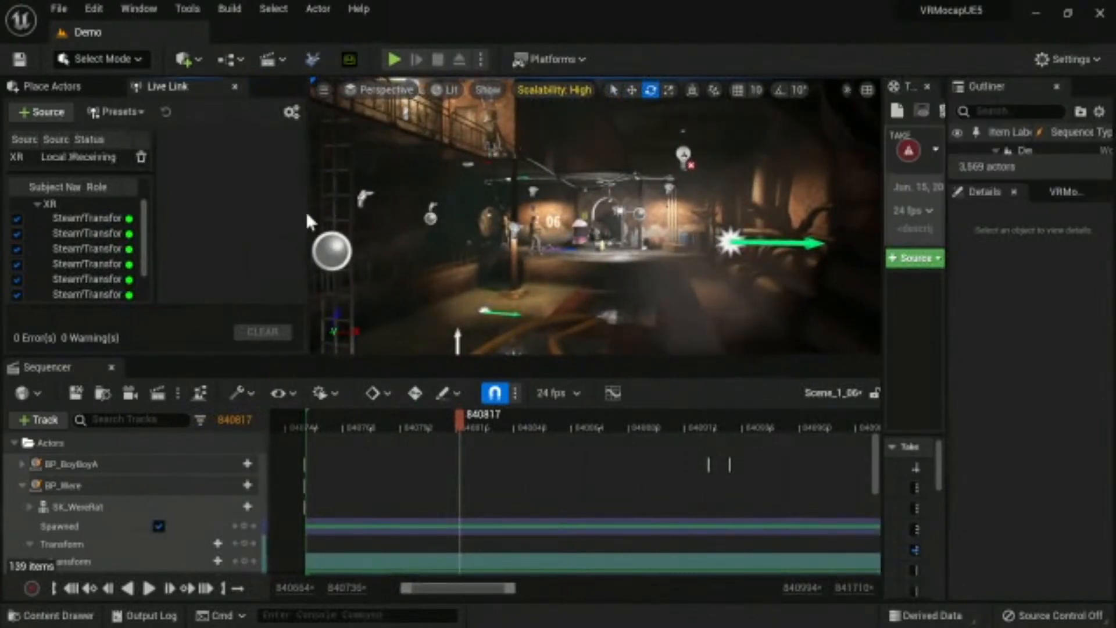
pyautogui.moveTo(307, 212); pyautogui.dragTo(226, 213)
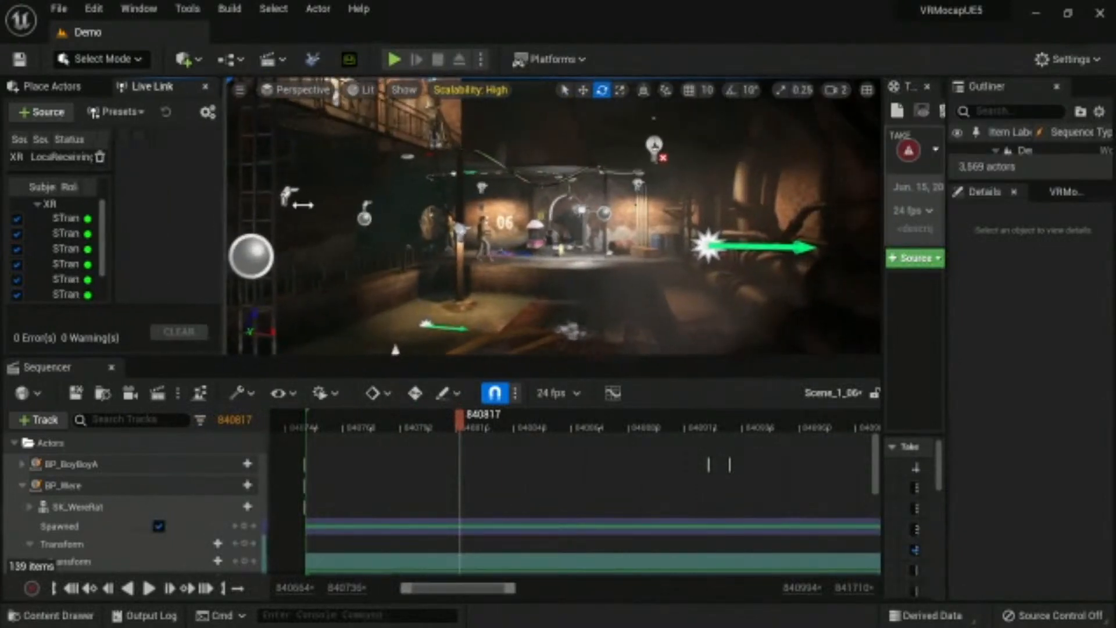
pyautogui.click(837, 89)
pyautogui.moveTo(875, 122); pyautogui.dragTo(882, 126)
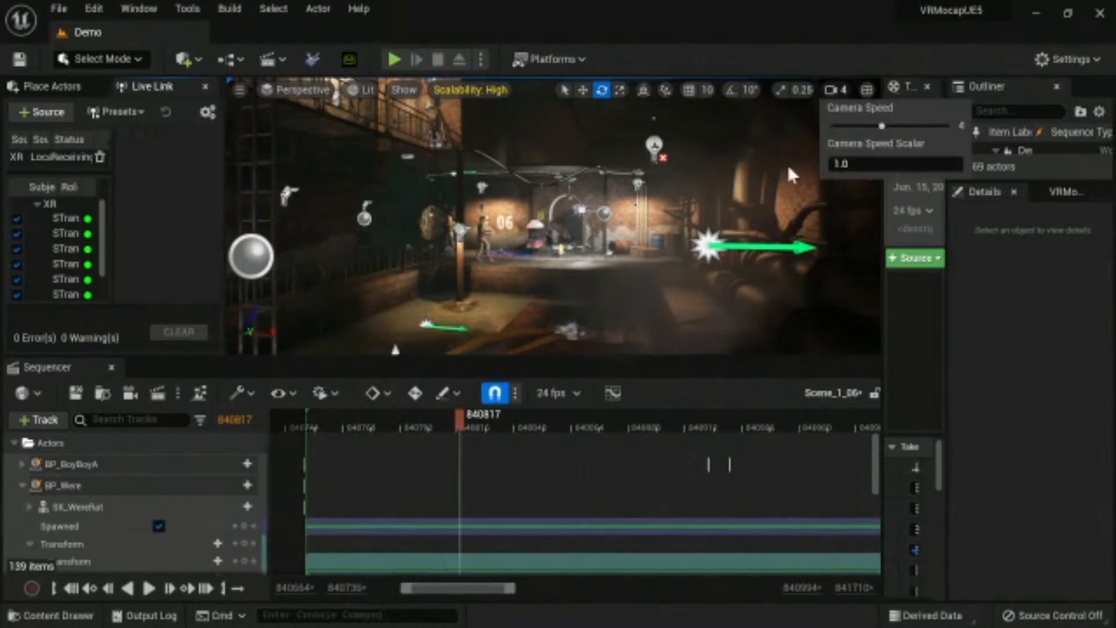
# Step: Place a Cine Camera Actor in the level at the edge of the raised walkway beside the water
pyautogui.press('w')
pyautogui.moveTo(787, 164); pyautogui.dragTo(541, 233, button='right')
pyautogui.click(52, 89)
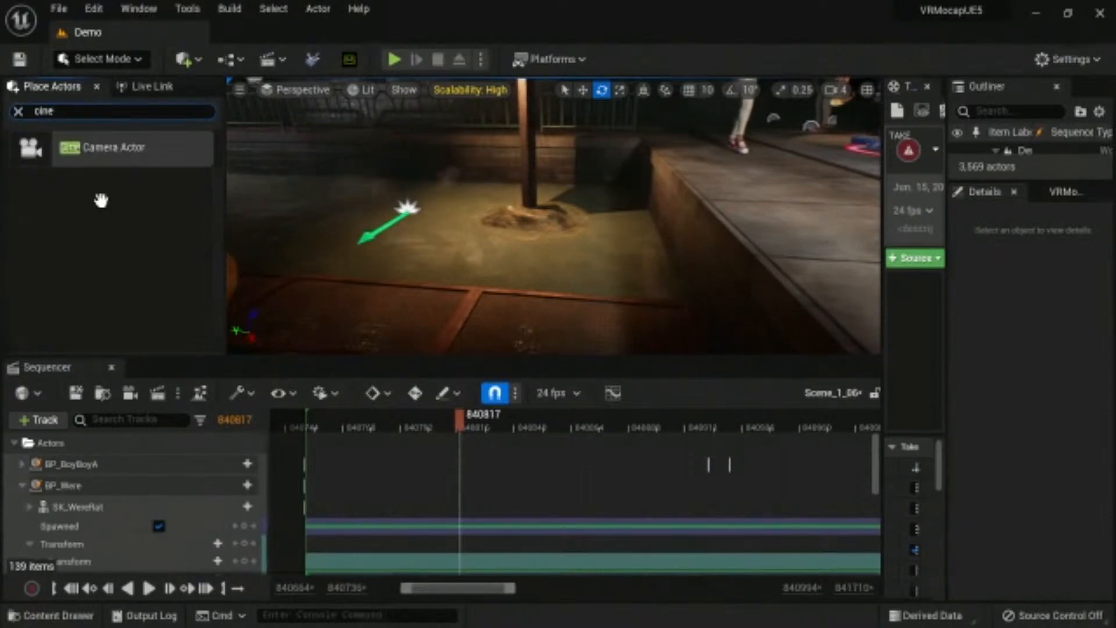
pyautogui.moveTo(111, 155); pyautogui.dragTo(697, 153)
pyautogui.moveTo(733, 206); pyautogui.dragTo(734, 207)
# Step: Select VRMocap_SpectatorCamera_BP, widen the Take Recorder and Details panels, and set its external camera for applying data to CineCameraActor1
pyautogui.press('w')
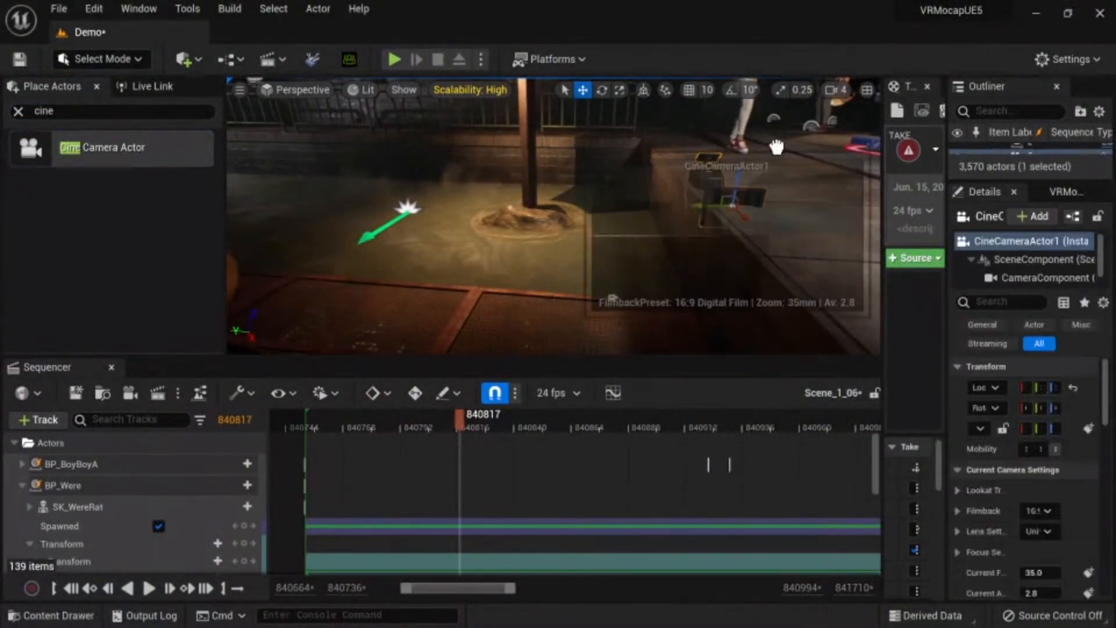
pyautogui.moveTo(621, 118); pyautogui.dragTo(768, 177, button='right')
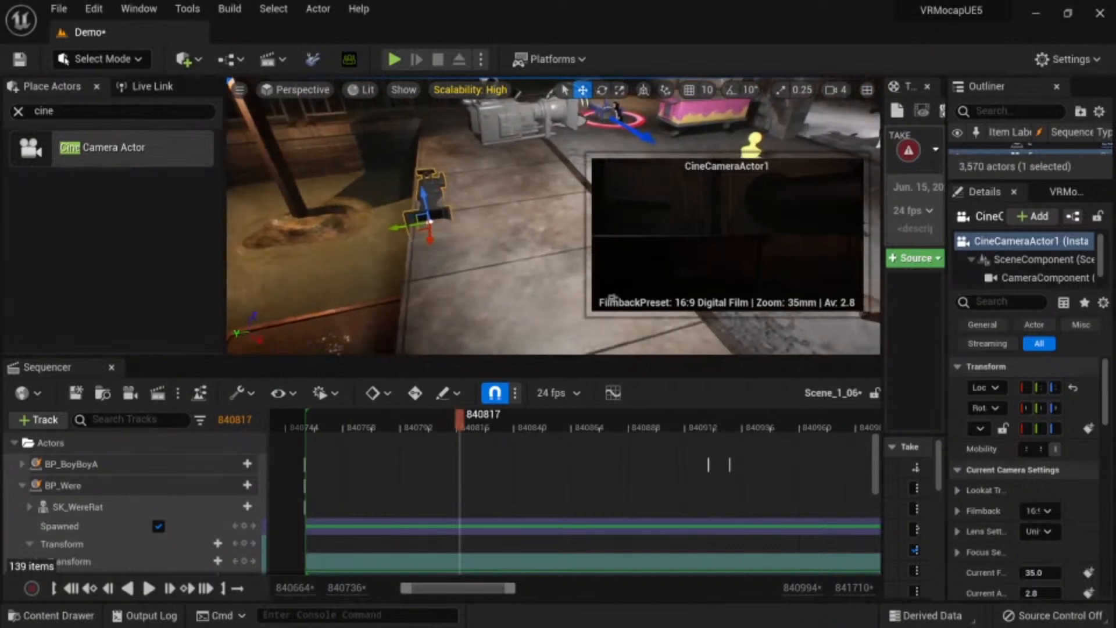
pyautogui.click(515, 121)
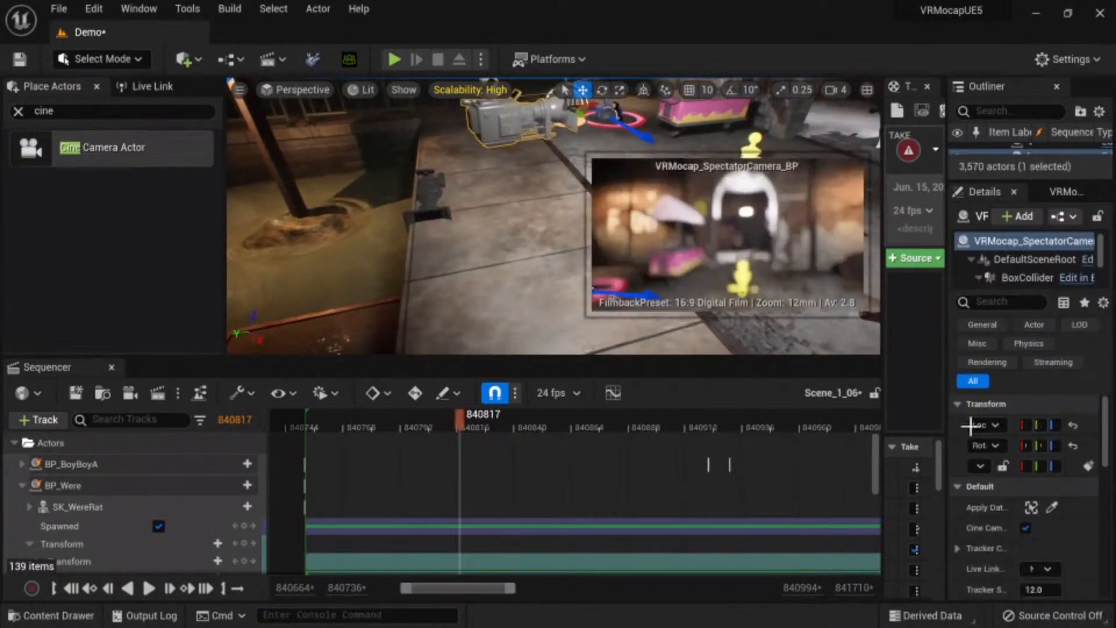
pyautogui.click(1032, 508)
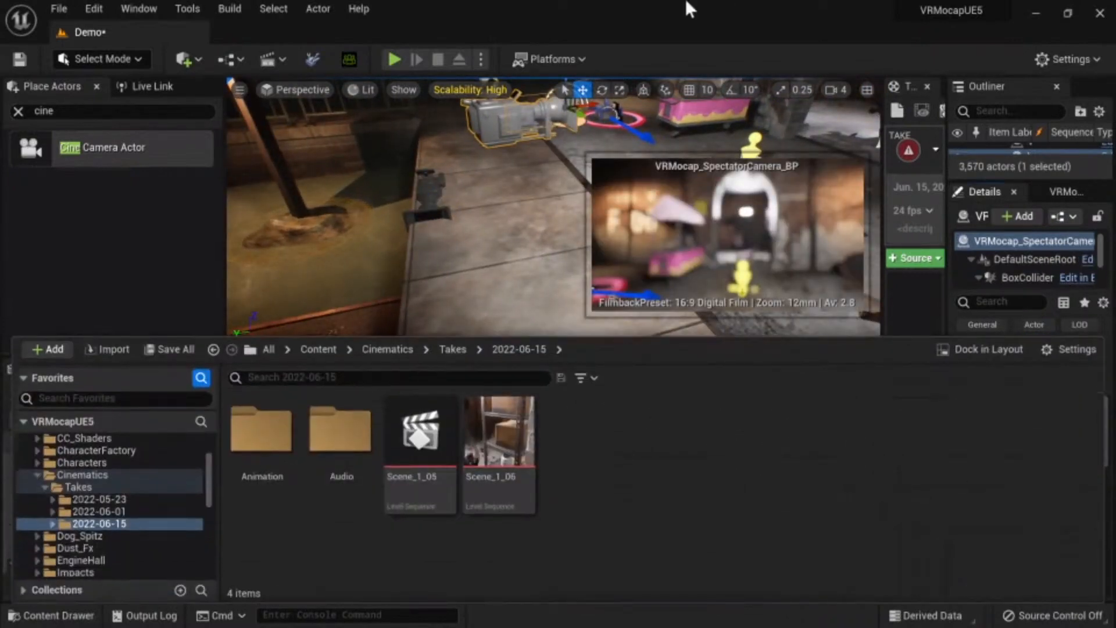
pyautogui.click(184, 247)
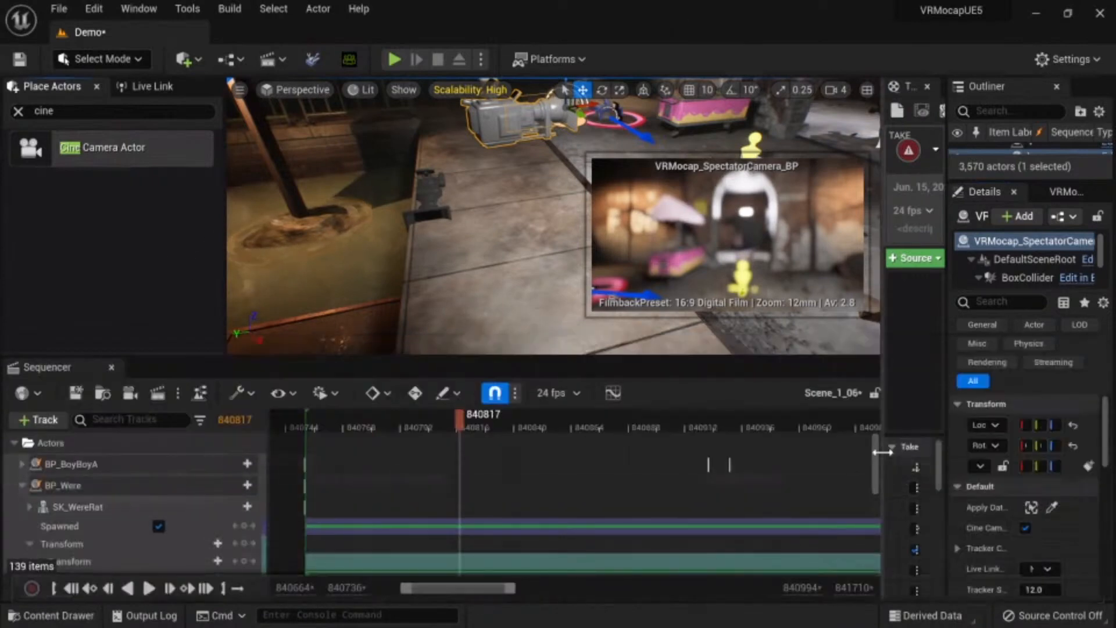
pyautogui.moveTo(882, 452); pyautogui.dragTo(705, 477)
pyautogui.moveTo(947, 388); pyautogui.dragTo(856, 367)
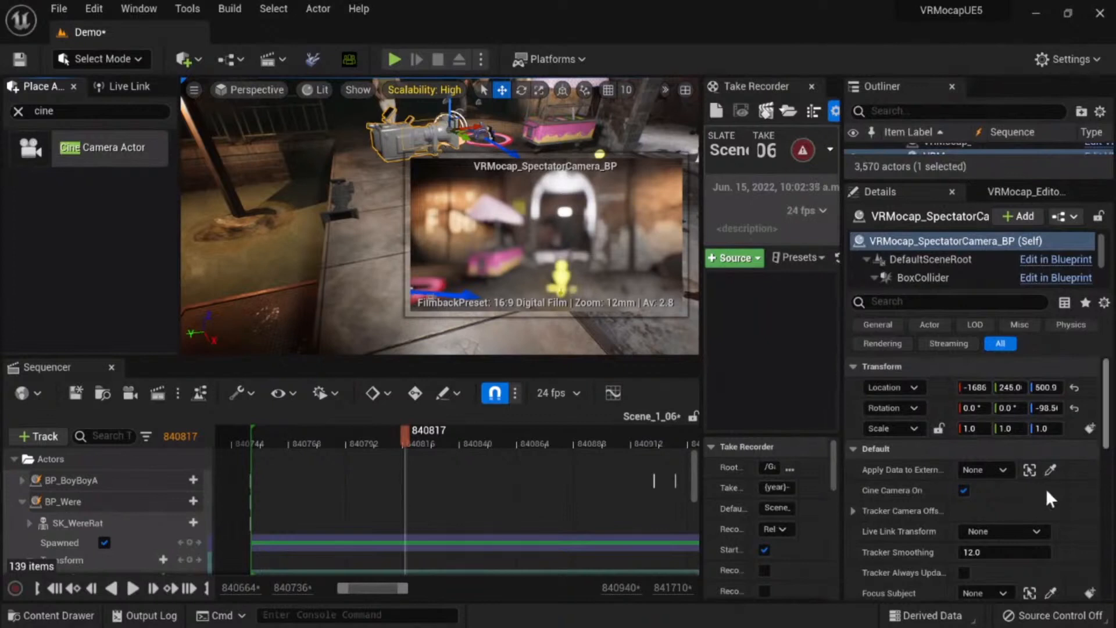
pyautogui.click(1002, 471)
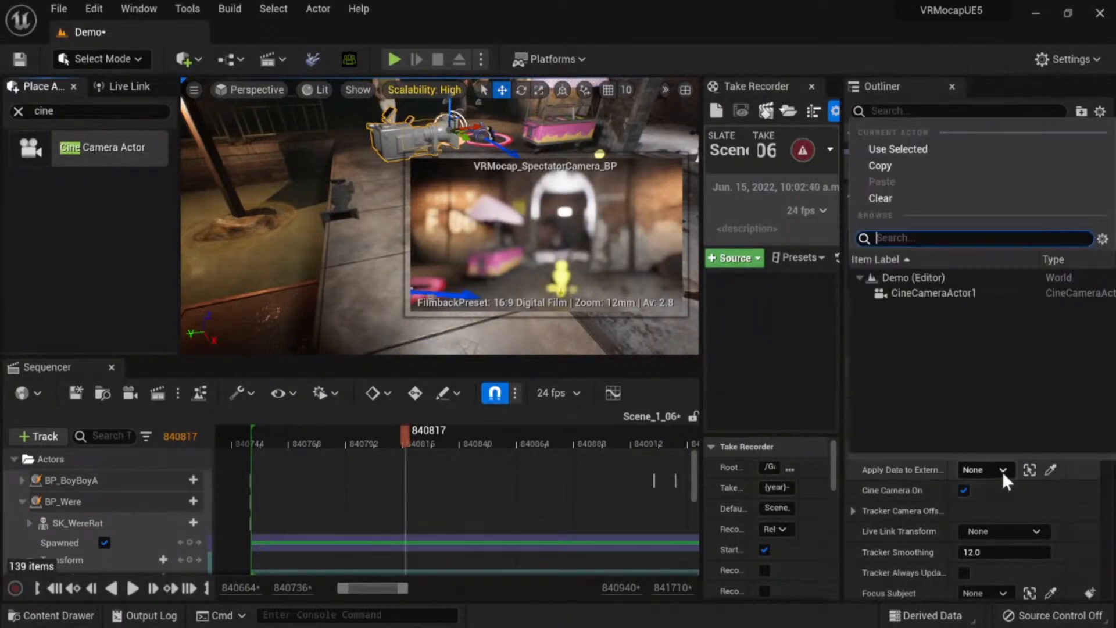
pyautogui.click(933, 294)
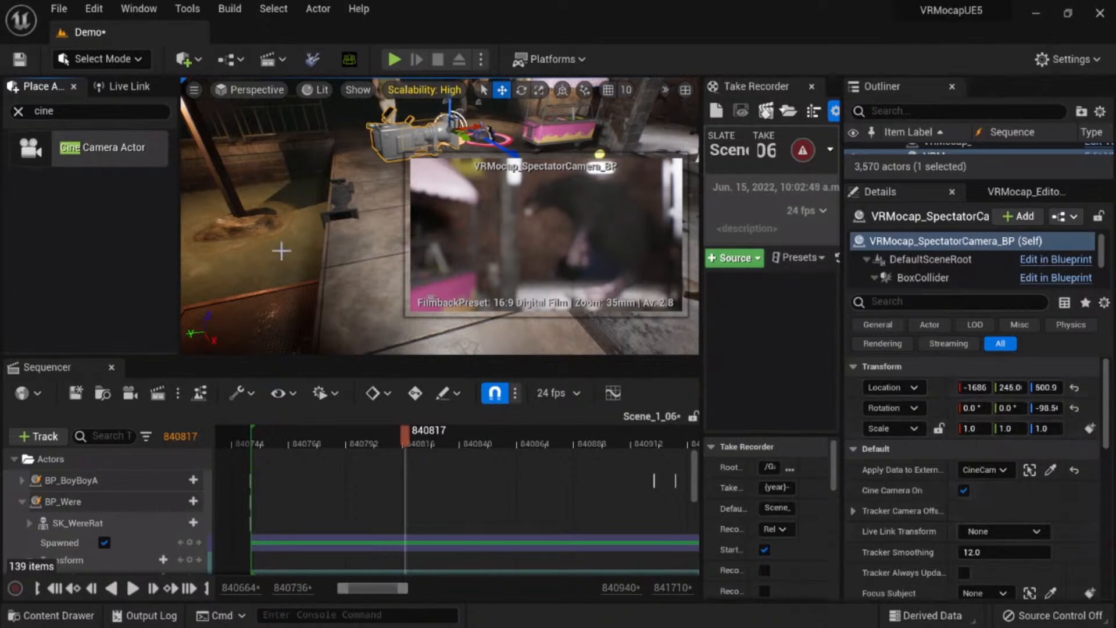
# Step: Select CineCameraActor1, add it as a Take Recorder source and save the level
pyautogui.click(344, 188)
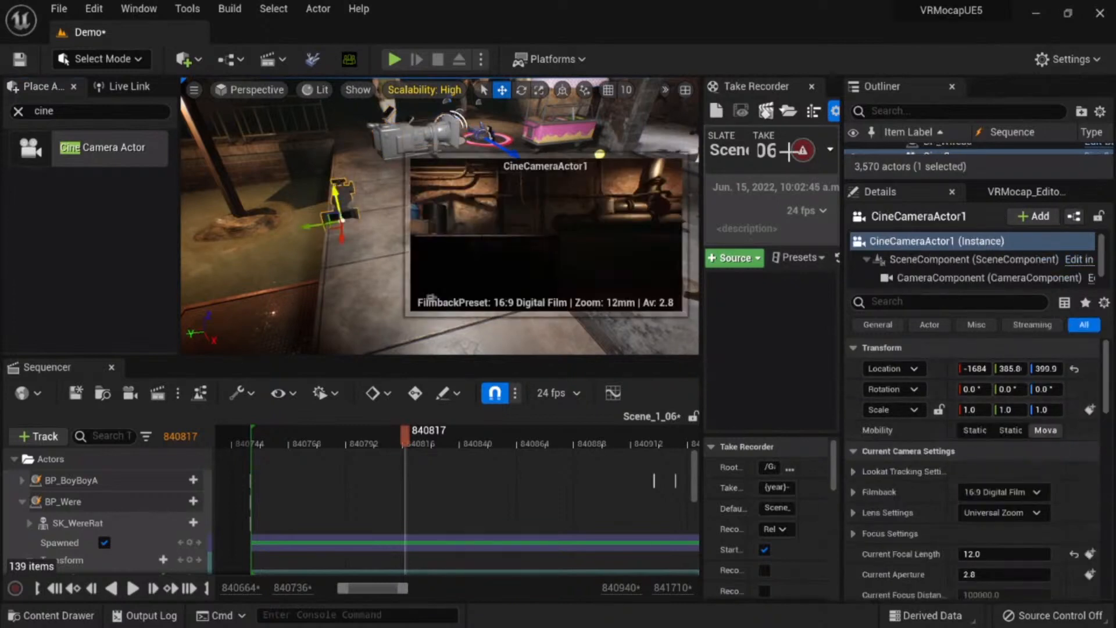
pyautogui.click(748, 263)
pyautogui.moveTo(756, 284)
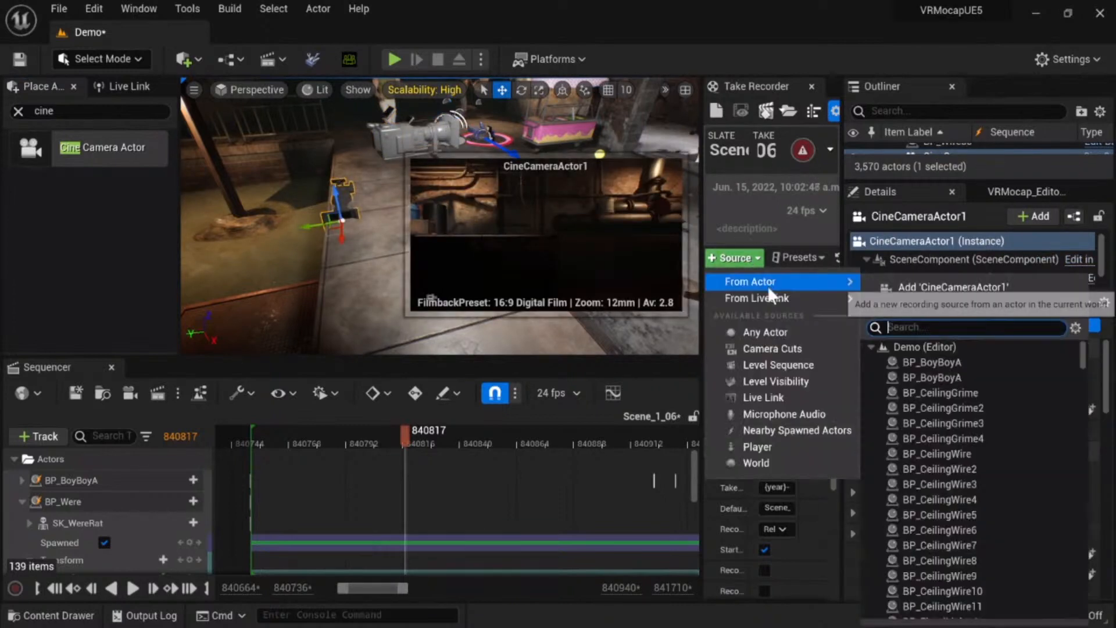
pyautogui.click(938, 291)
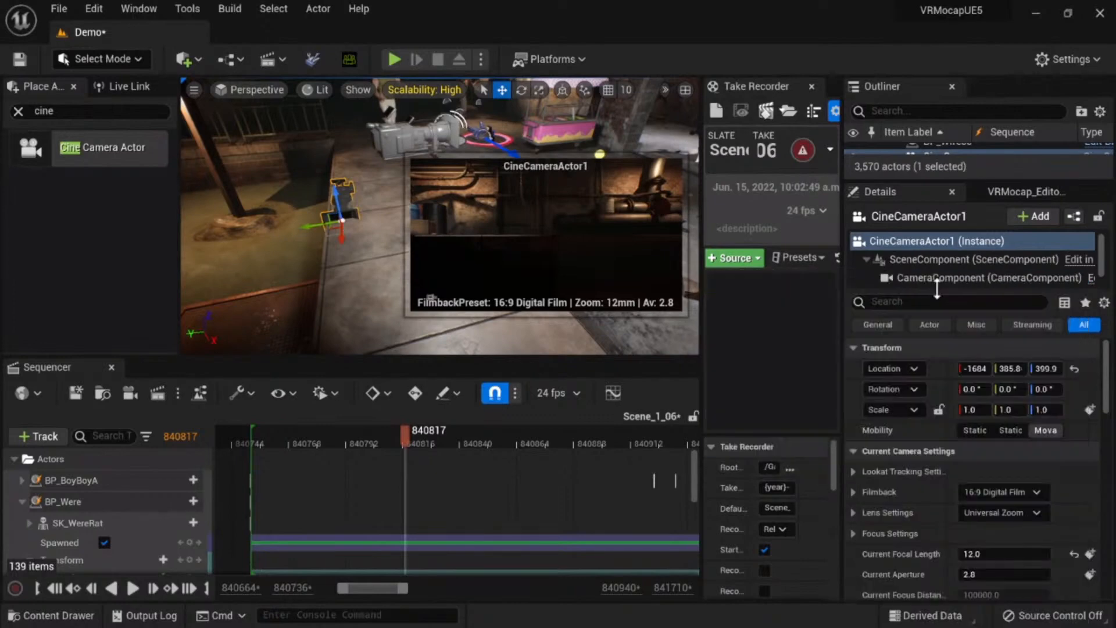
pyautogui.click(59, 9)
pyautogui.click(108, 149)
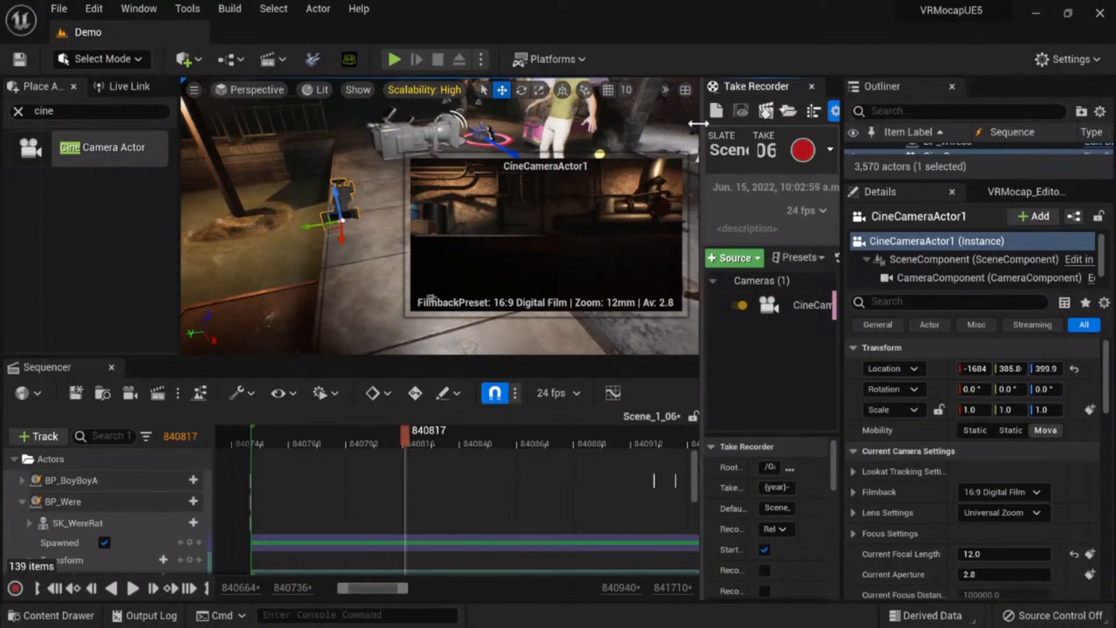
# Step: Widen the Take Recorder, open Scene_1_06 as the sequence to record into, and move the playhead to 09:43:53:00
pyautogui.moveTo(698, 124); pyautogui.dragTo(652, 123)
pyautogui.click(736, 111)
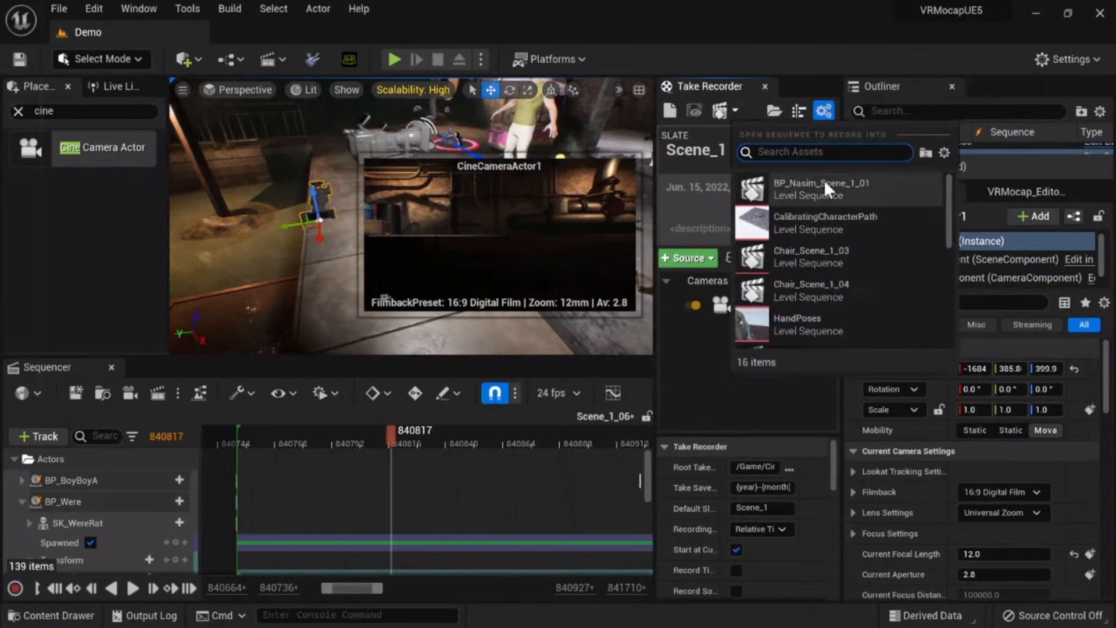
pyautogui.write('06')
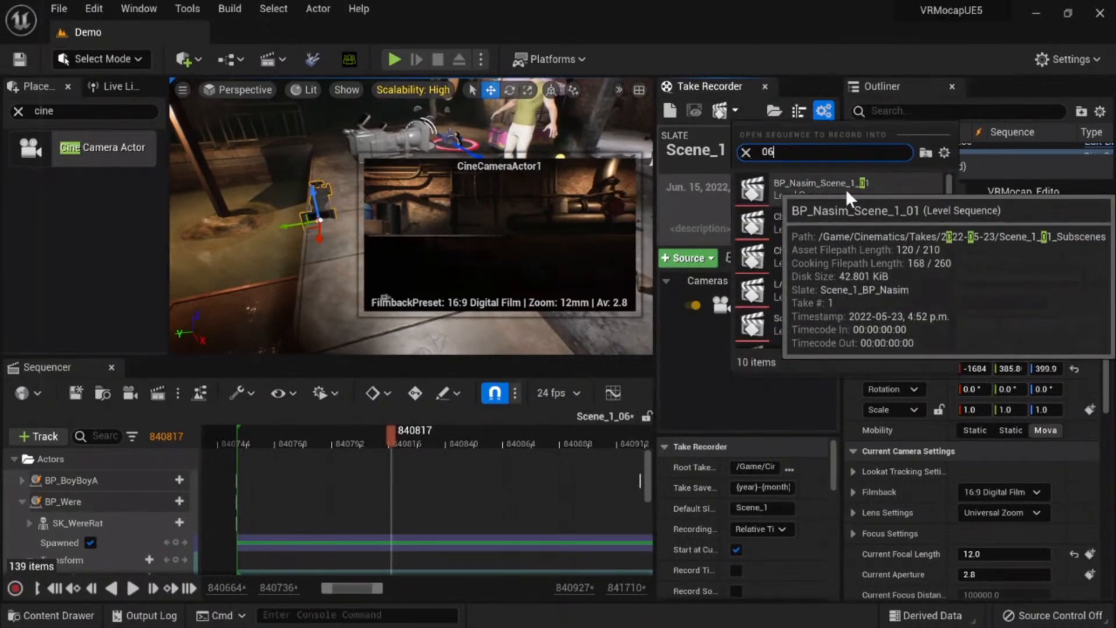
pyautogui.scroll(-1, 881, 305)
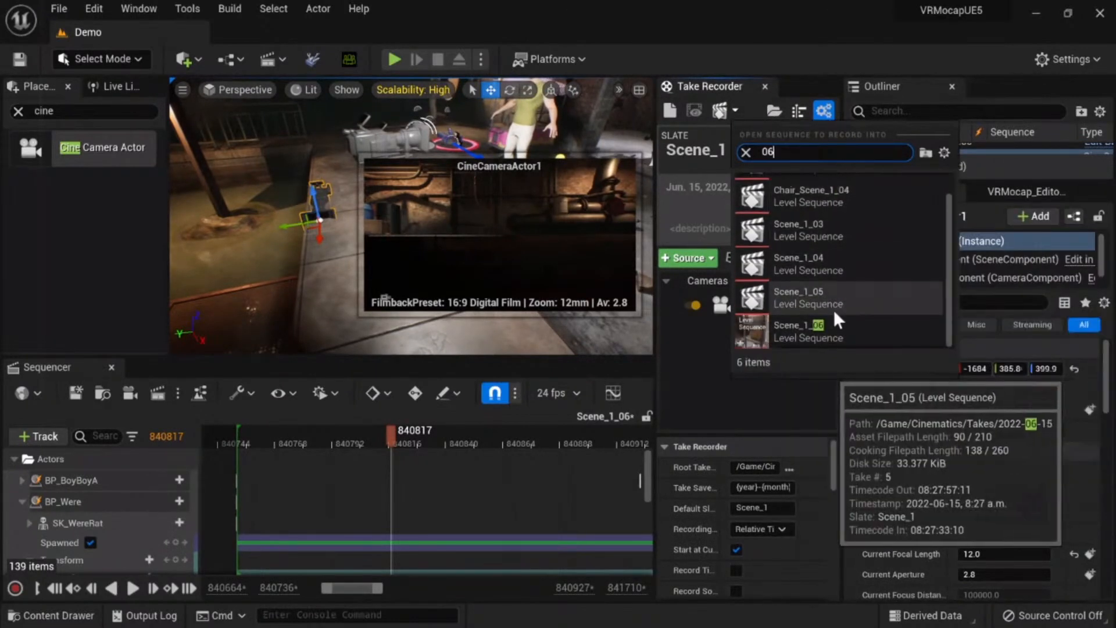
pyautogui.click(821, 326)
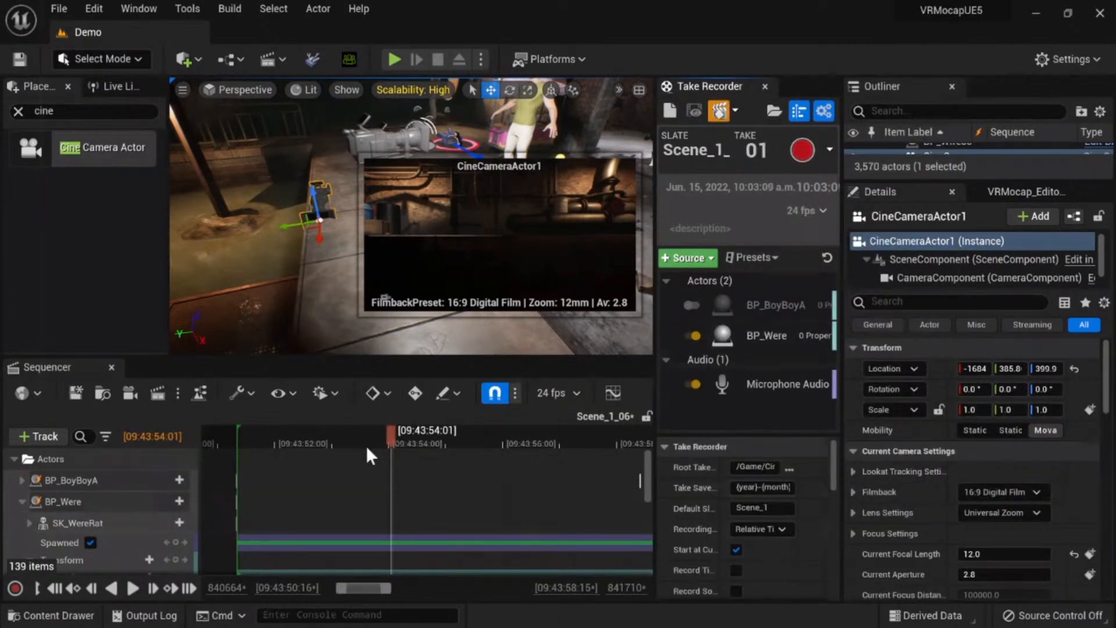
pyautogui.moveTo(359, 435); pyautogui.dragTo(332, 435)
# Step: Set the spectator camera's Live Link Transform to the SteamVRTracker_LHR-FDC subject and enable Tracker Always Update
pyautogui.click(385, 141)
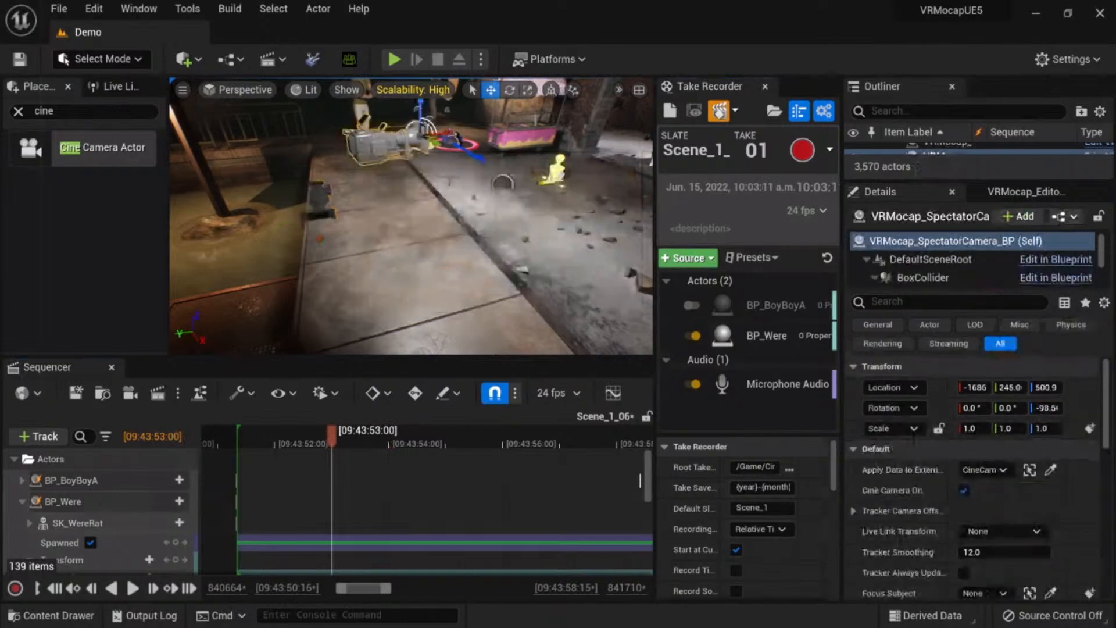
pyautogui.click(998, 533)
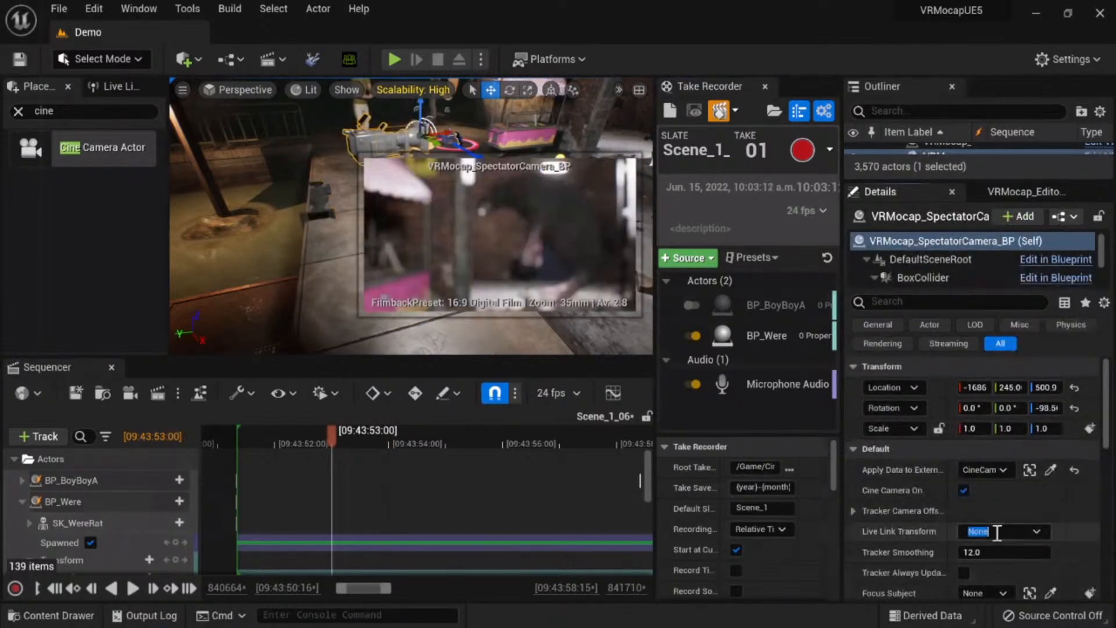
pyautogui.click(1038, 529)
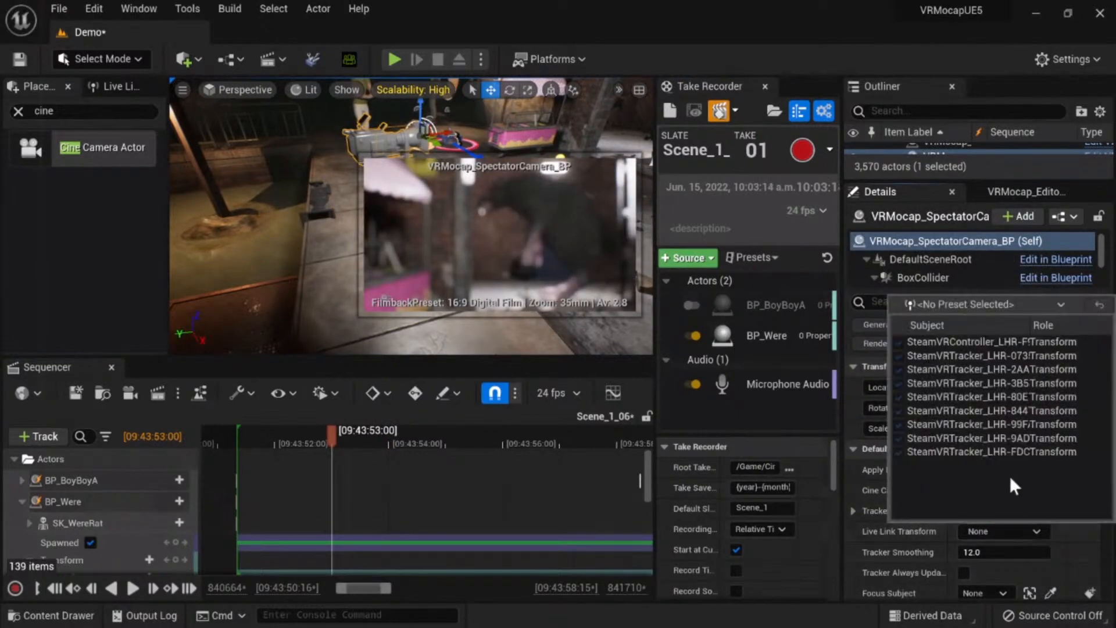
pyautogui.click(983, 452)
pyautogui.scroll(-1, 962, 555)
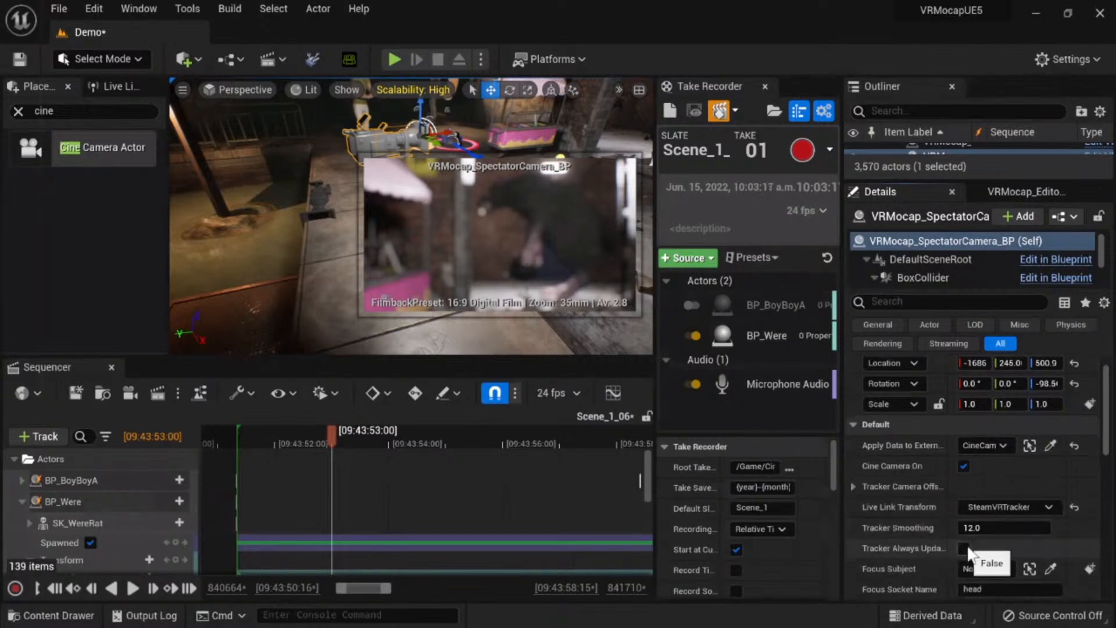
pyautogui.click(964, 549)
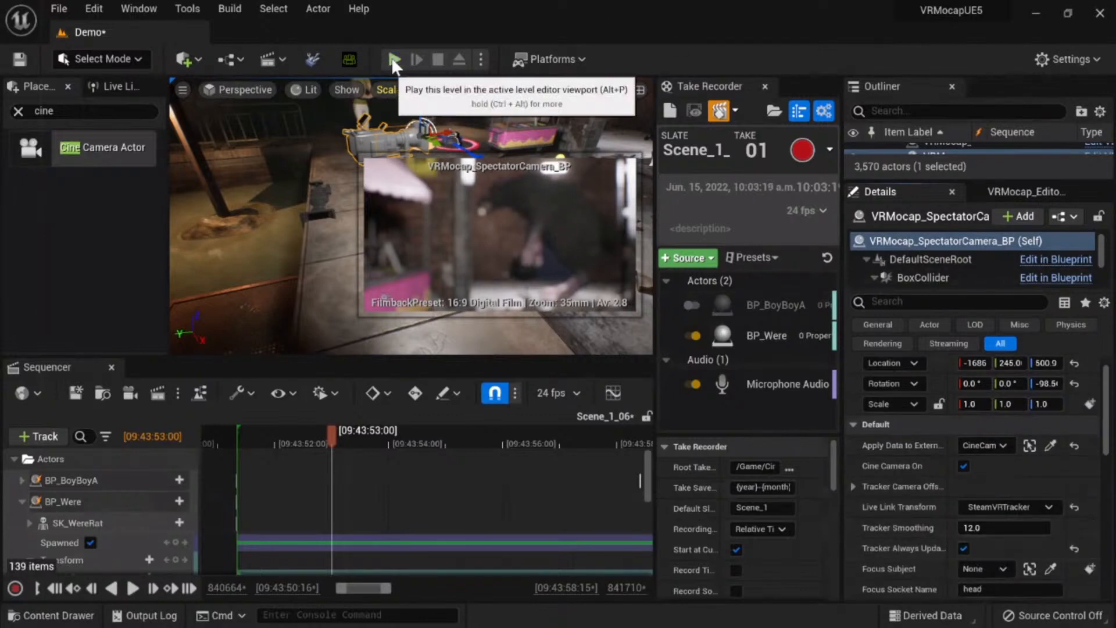
# Step: Play the level in the viewport, free the mouse and disable recording of the BP_Were source
pyautogui.hotkey('alt', 'p')
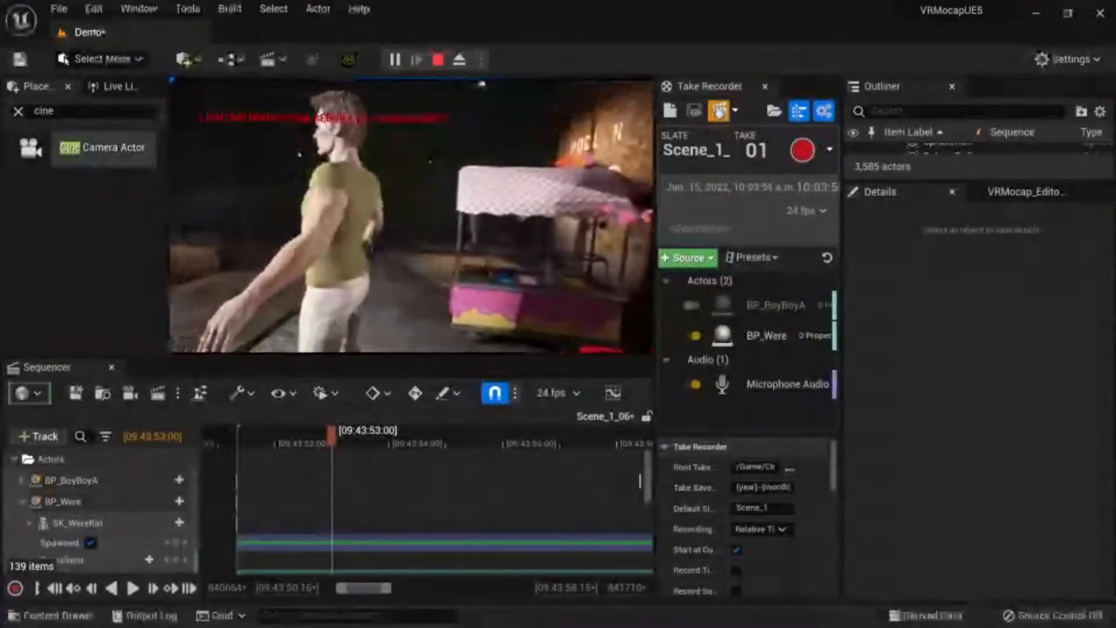
pyautogui.hotkey('shift', 'F1')
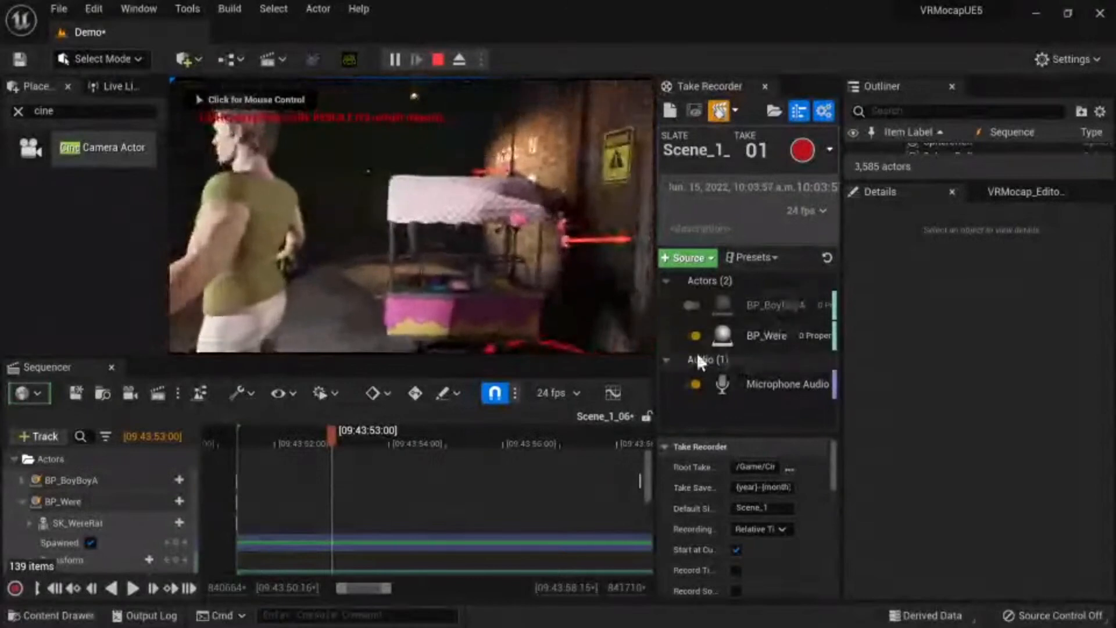
pyautogui.click(695, 336)
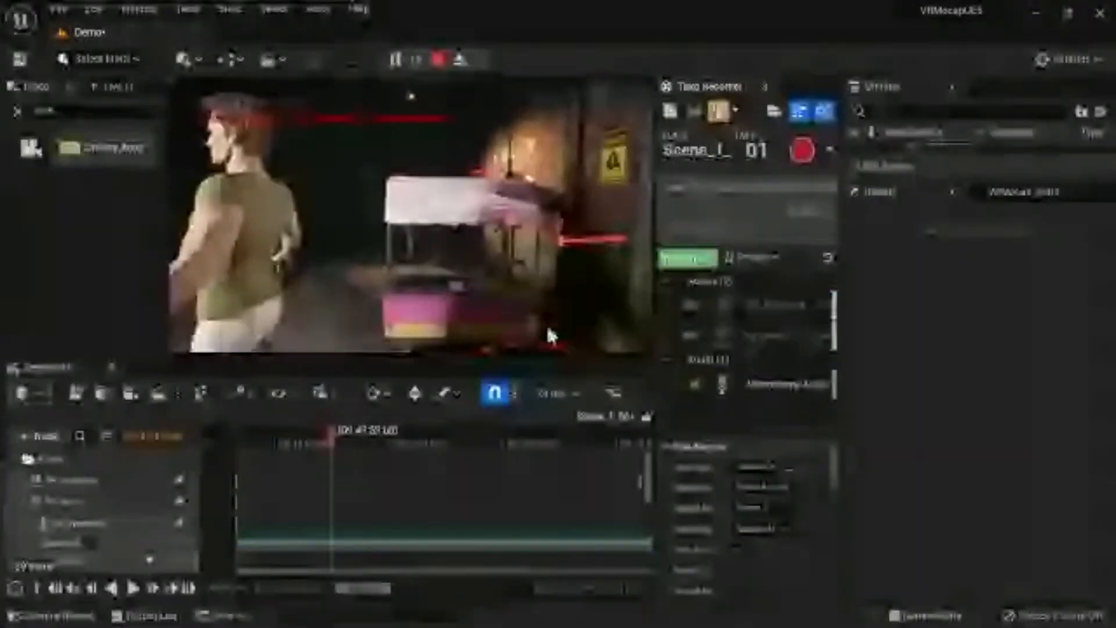
# Step: Search the level's actors for the cine camera and add CineCameraActor1 as a Take Recorder source
pyautogui.click(702, 260)
pyautogui.moveTo(733, 280)
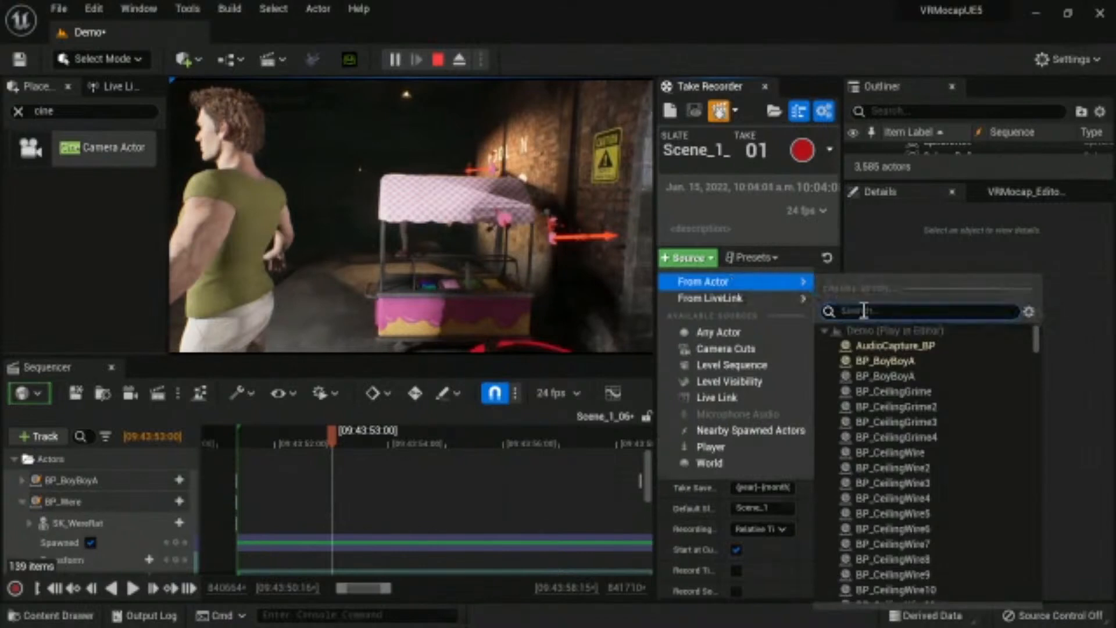
pyautogui.write('cine')
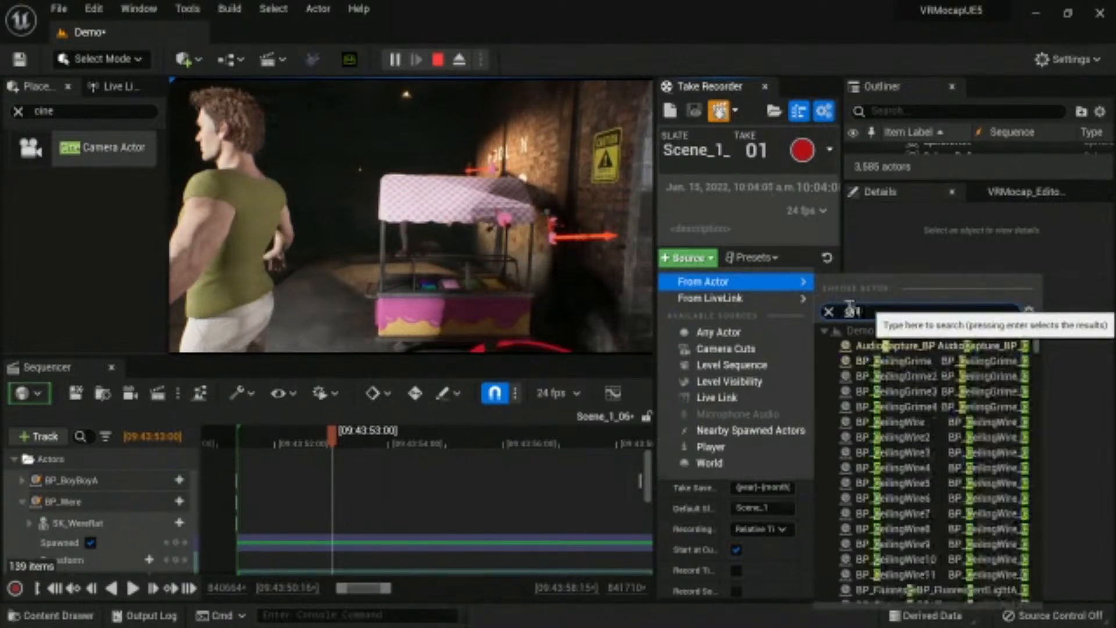
pyautogui.moveTo(791, 284)
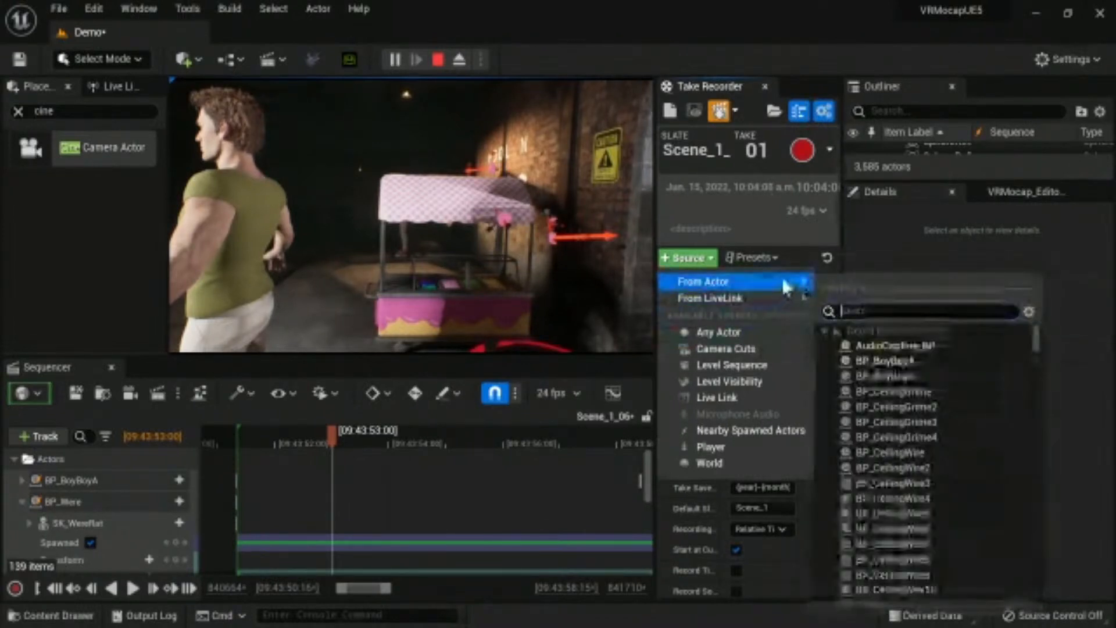
pyautogui.write('cin')
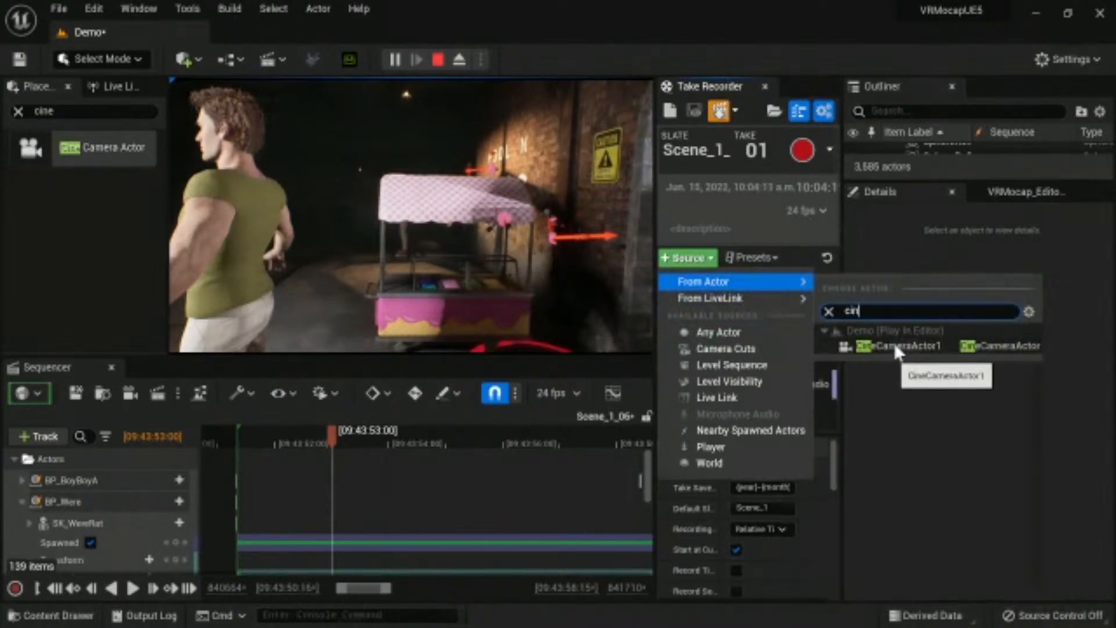
pyautogui.click(894, 344)
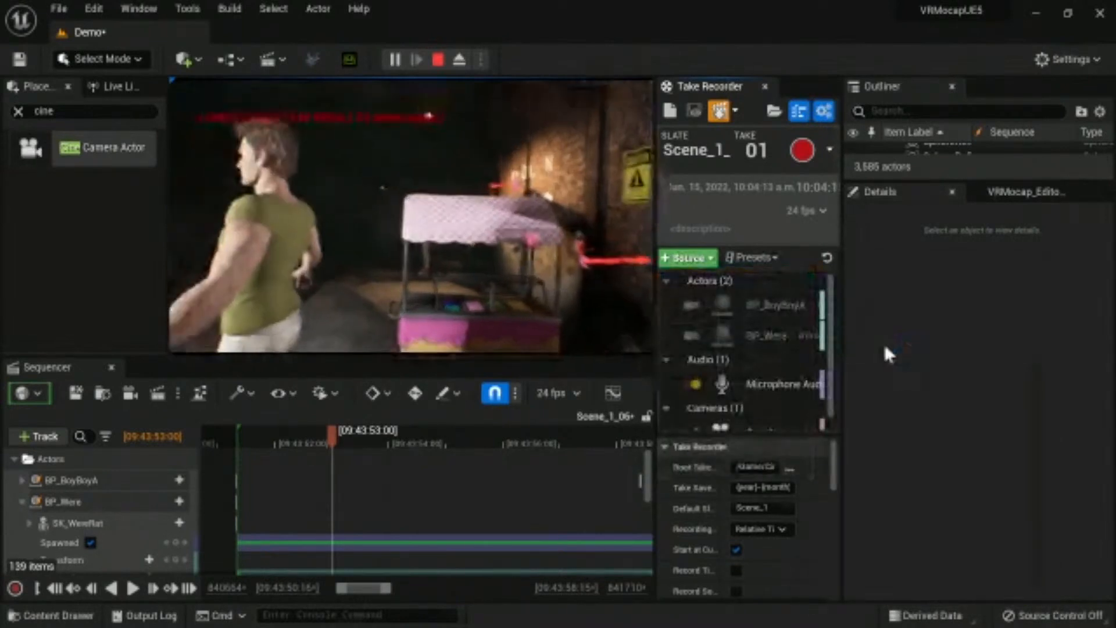
# Step: Disable the Microphone Audio source, widen the Take Recorder and show CineCameraActor1's recording properties
pyautogui.click(698, 383)
pyautogui.moveTo(841, 365); pyautogui.dragTo(892, 359)
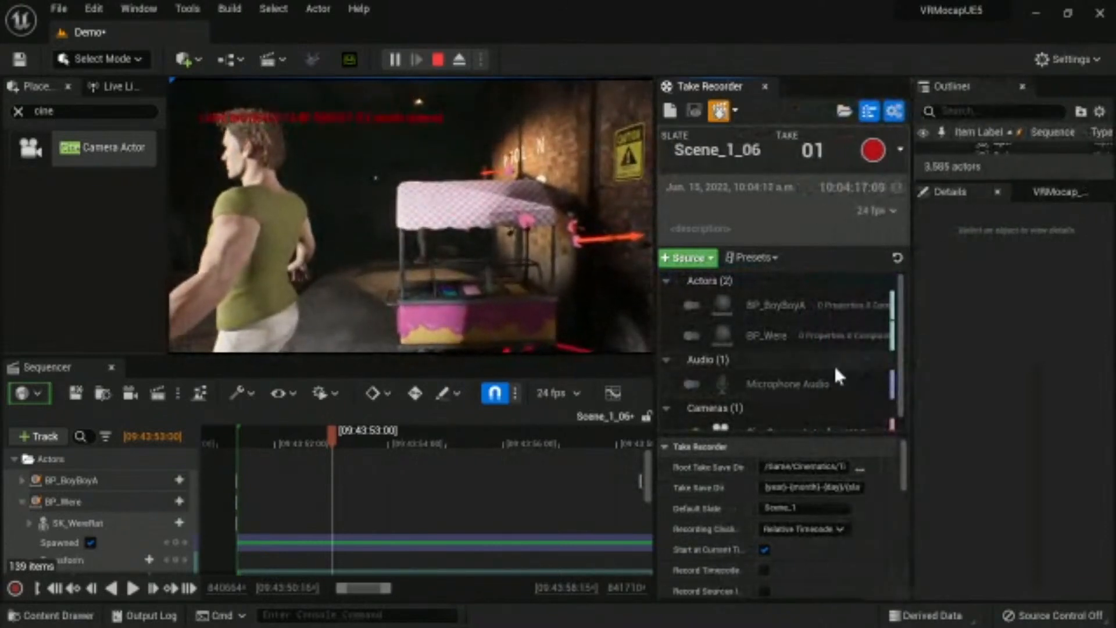
pyautogui.scroll(-1, 834, 368)
pyautogui.click(799, 411)
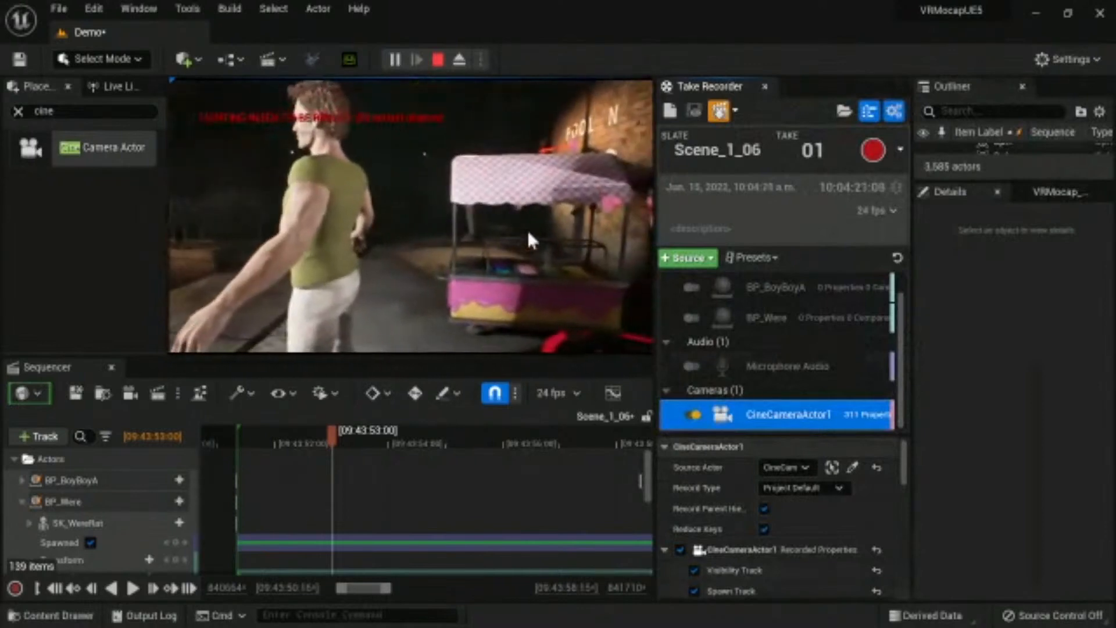
# Step: Eject from the player during play, back away from the scene and select VRMocap_SpectatorCamera_BP
pyautogui.press('F8')
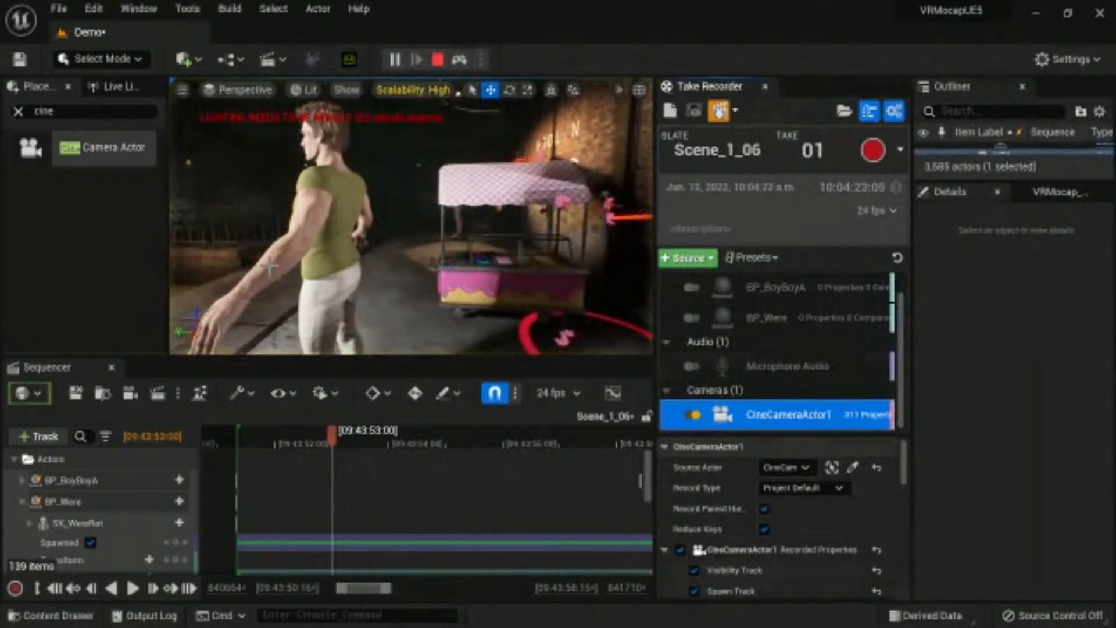
pyautogui.press('s')
pyautogui.moveTo(528, 231); pyautogui.dragTo(550, 240, button='right')
pyautogui.moveTo(342, 179); pyautogui.dragTo(339, 179, button='right')
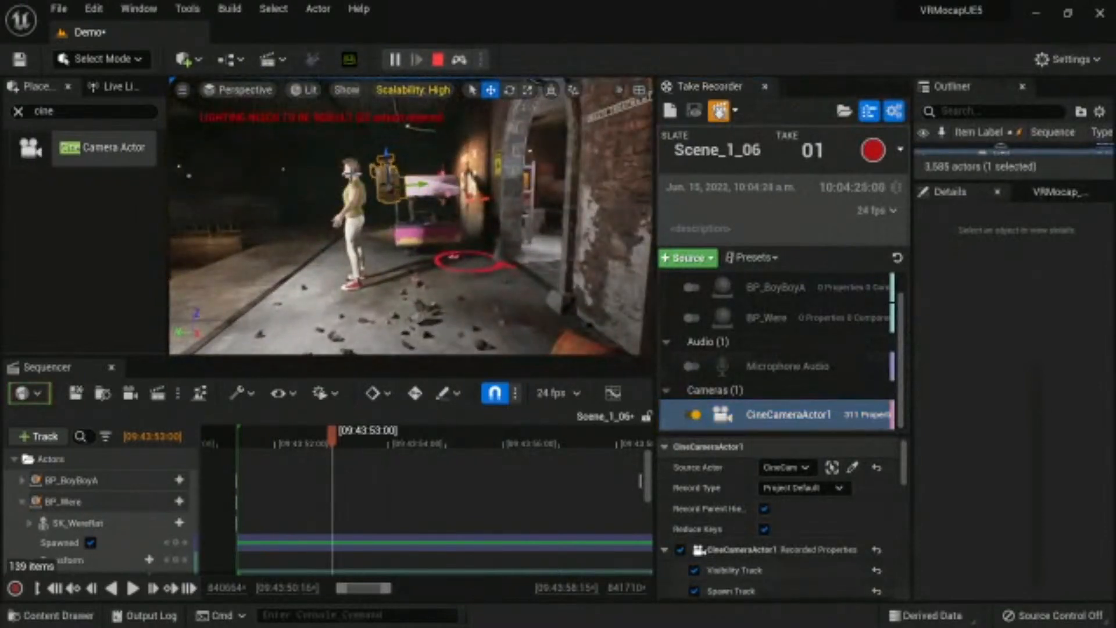
pyautogui.click(383, 174)
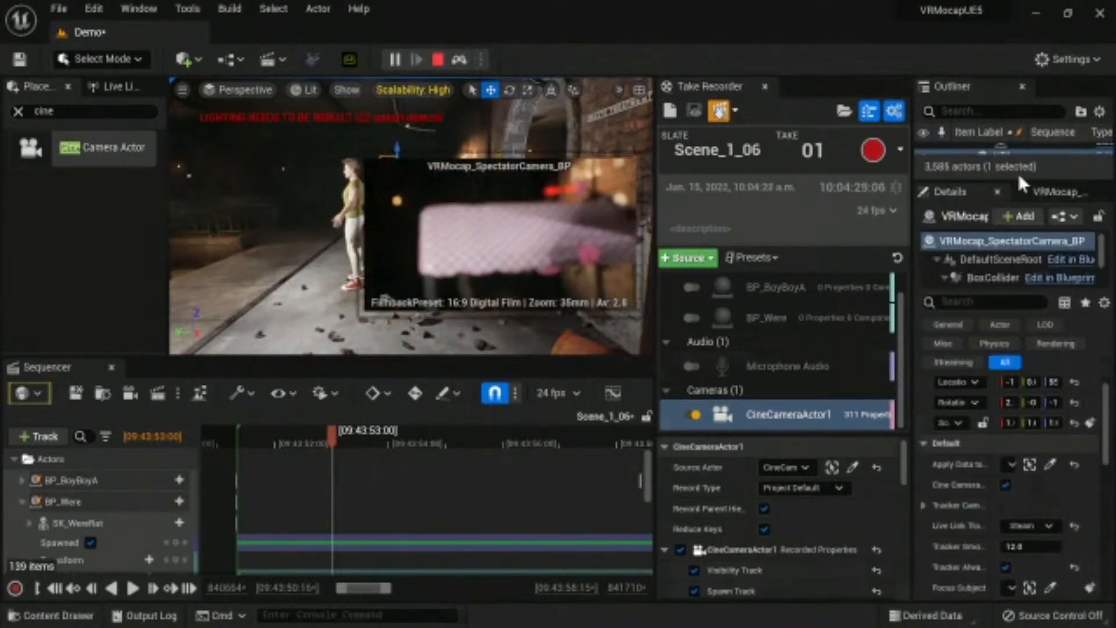
# Step: Enlarge the Outliner, search it for "cine" and focus the view on CineCameraActor1 to check its picture beside the ice cream wagon
pyautogui.moveTo(1033, 178); pyautogui.dragTo(1033, 400)
pyautogui.click(965, 111)
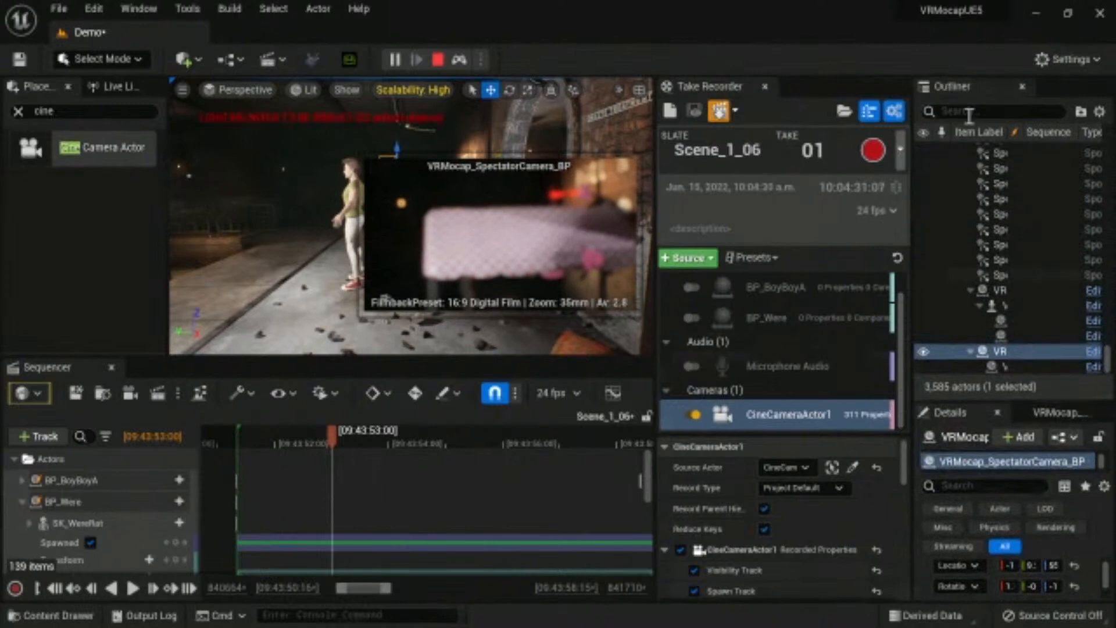
pyautogui.write('c')
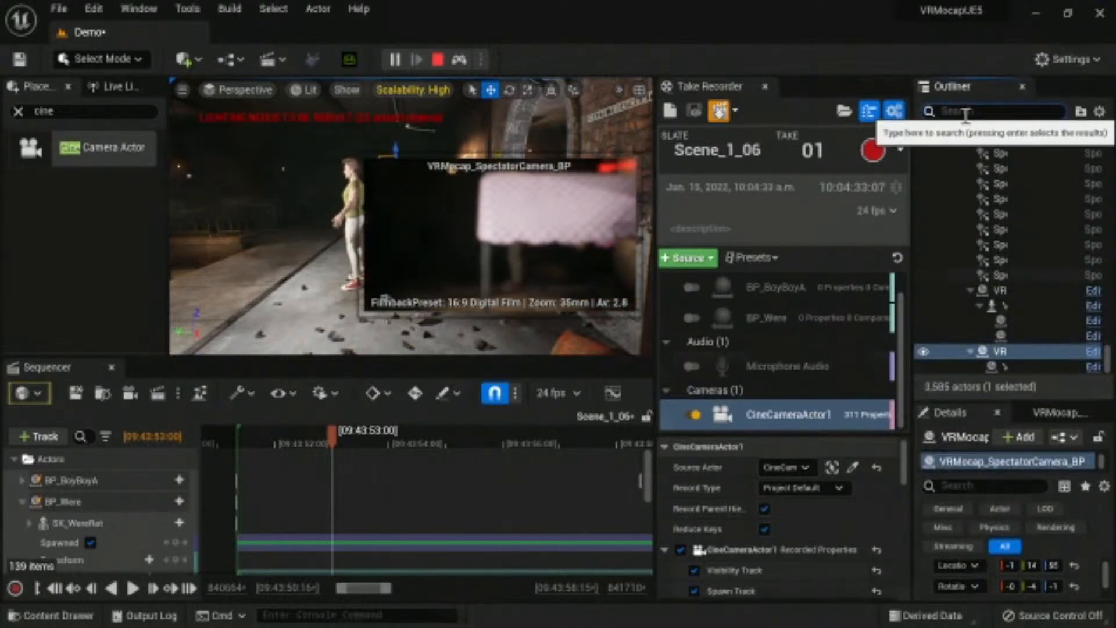
pyautogui.write('ine')
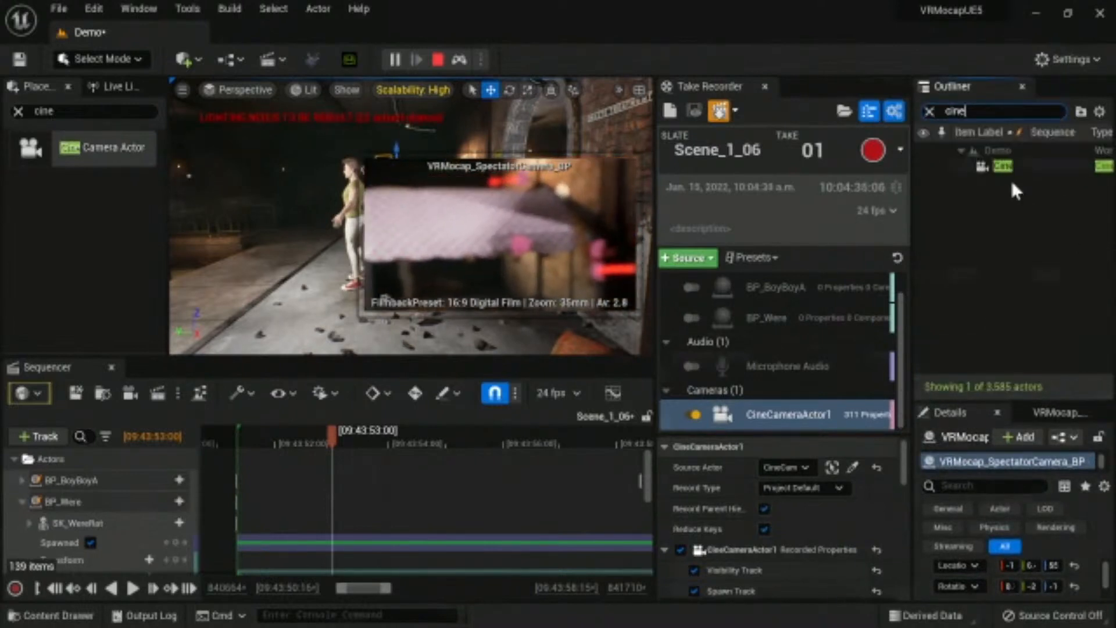
pyautogui.click(990, 169)
pyautogui.doubleClick(990, 171)
pyautogui.moveTo(407, 233); pyautogui.dragTo(466, 232, button='right')
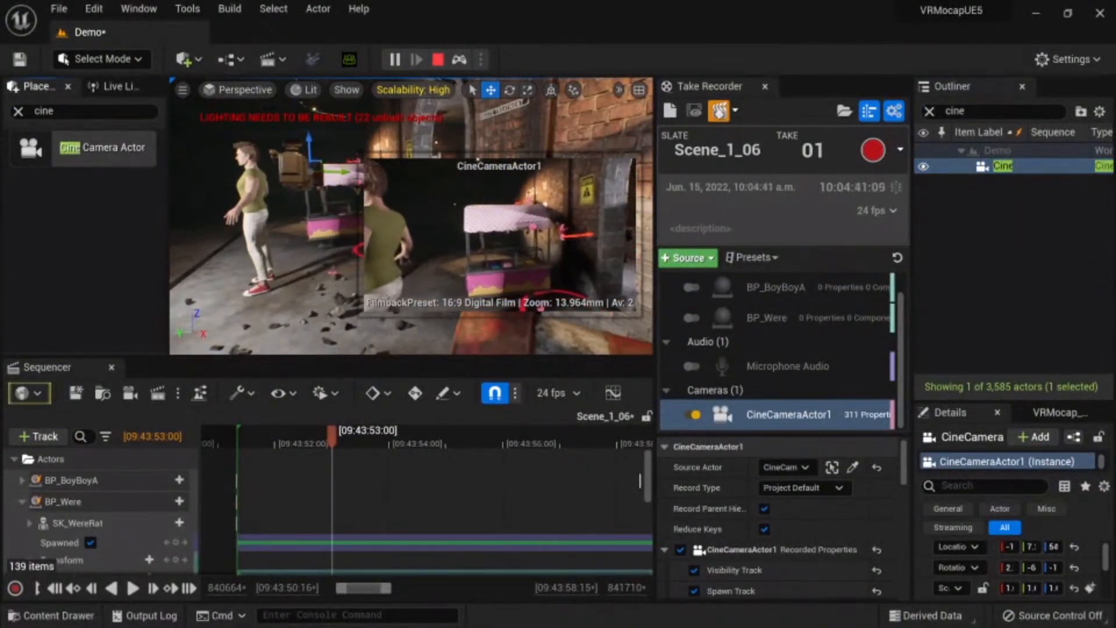
# Step: Possess the player again, record take 1 of Scene_1_06 with the tracked camera, then end the play session
pyautogui.click(310, 210)
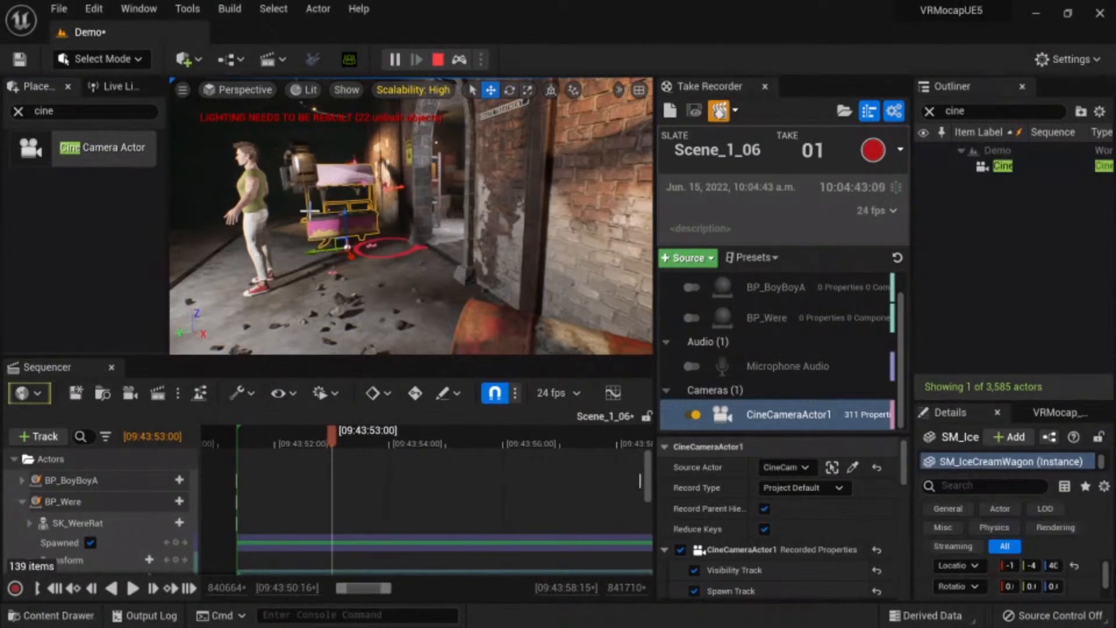
pyautogui.press('F8')
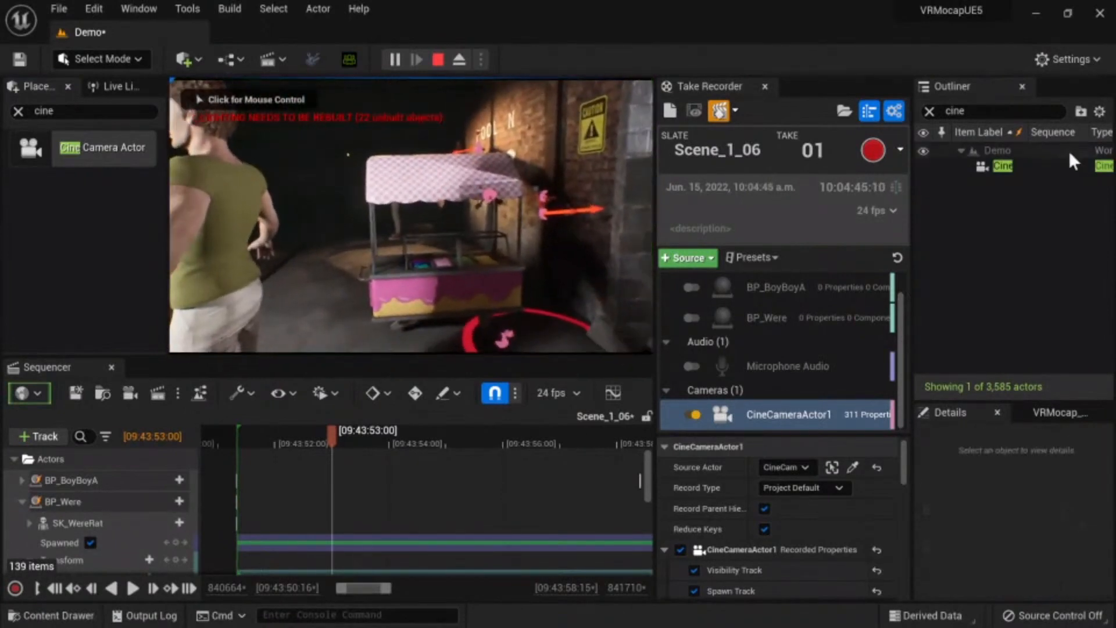
pyautogui.click(871, 150)
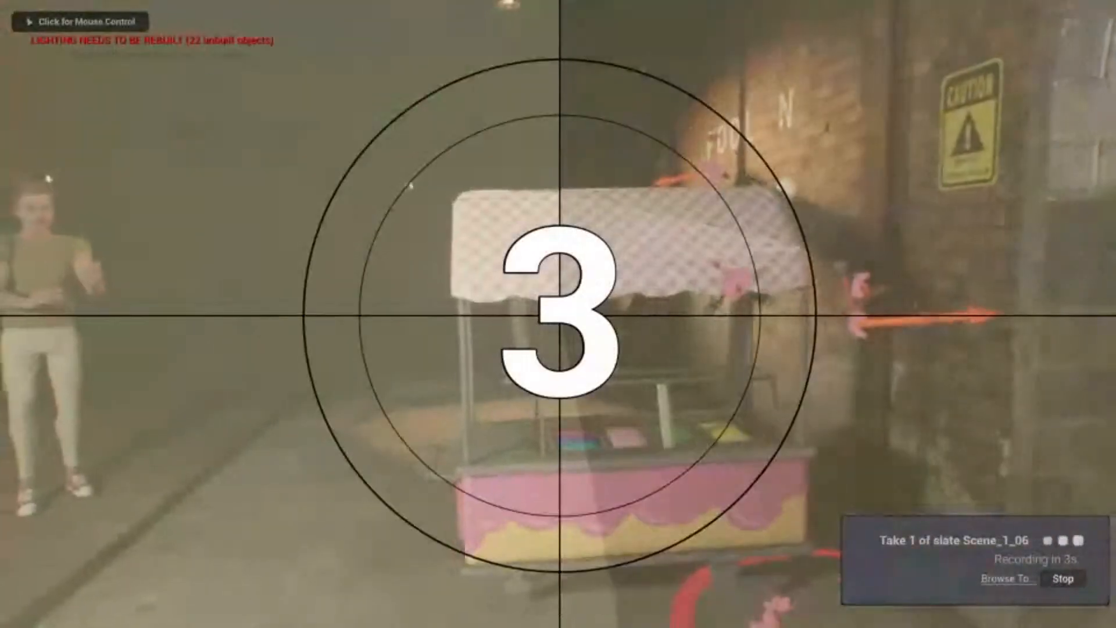
pyautogui.click(870, 149)
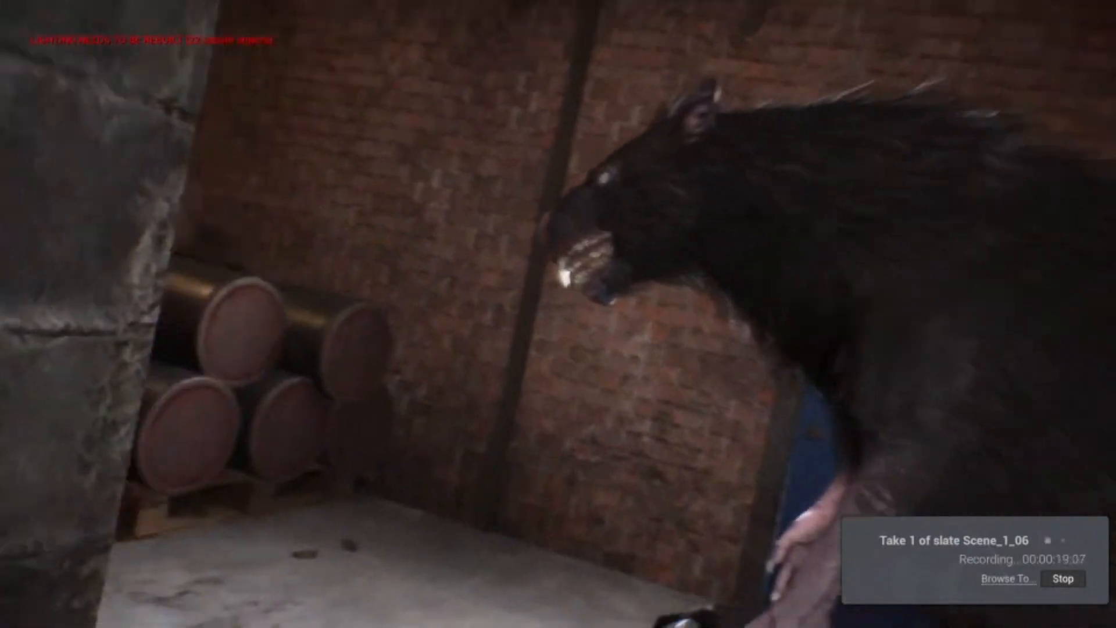
pyautogui.press('Escape')
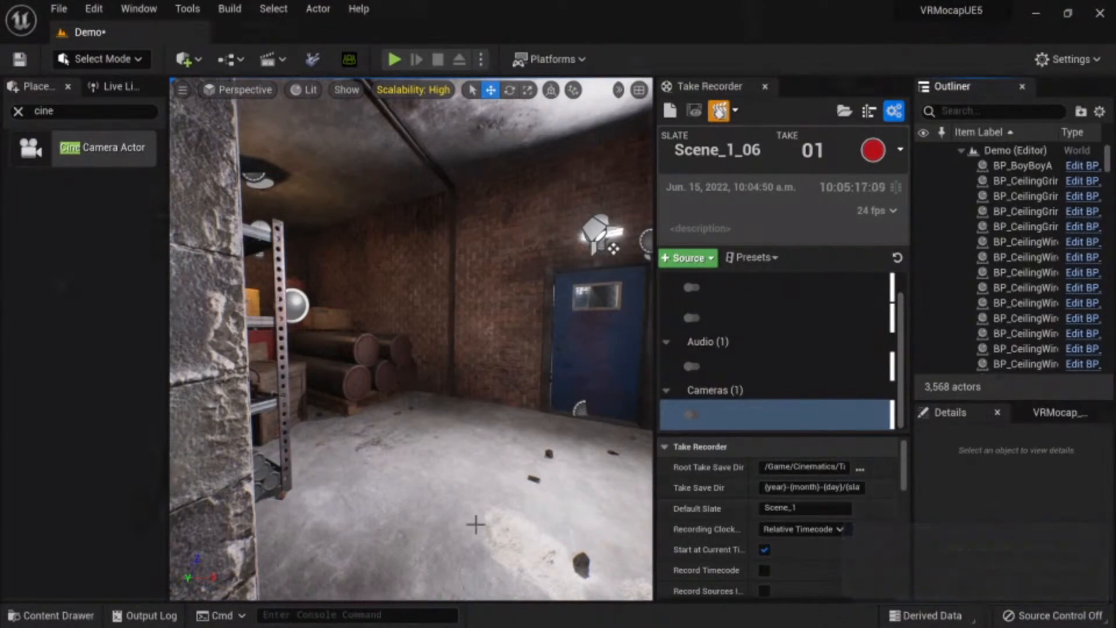
# Step: Open the Scene_1_06 sequence and play back the recorded take through its camera cuts
pyautogui.hotkey('ctrl', 'space')
pyautogui.doubleClick(488, 433)
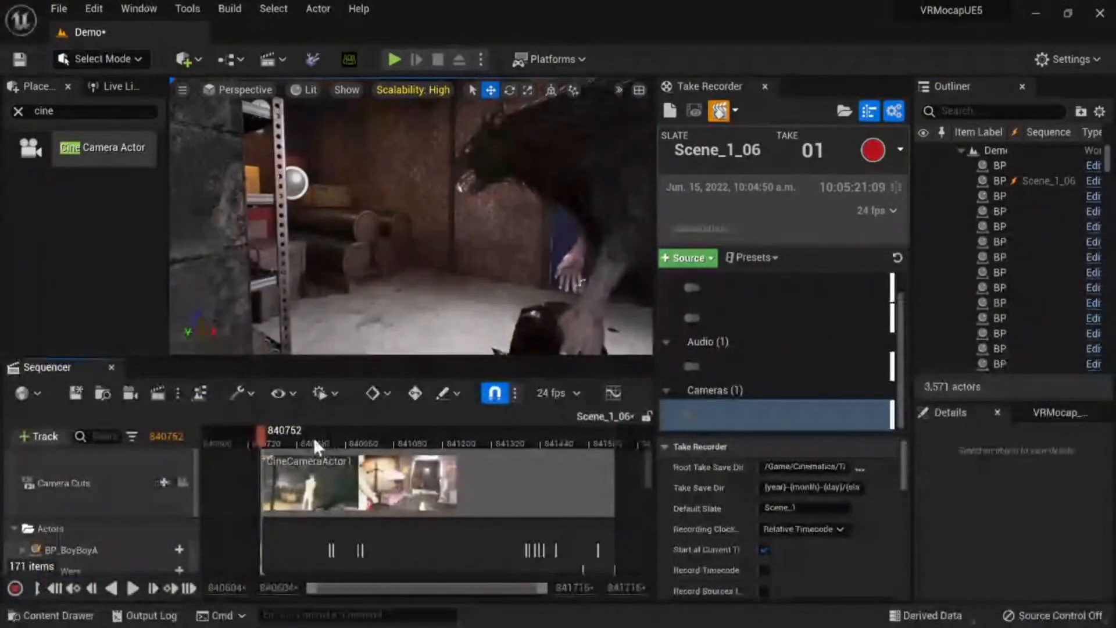
pyautogui.click(345, 439)
pyautogui.click(331, 440)
pyautogui.click(183, 482)
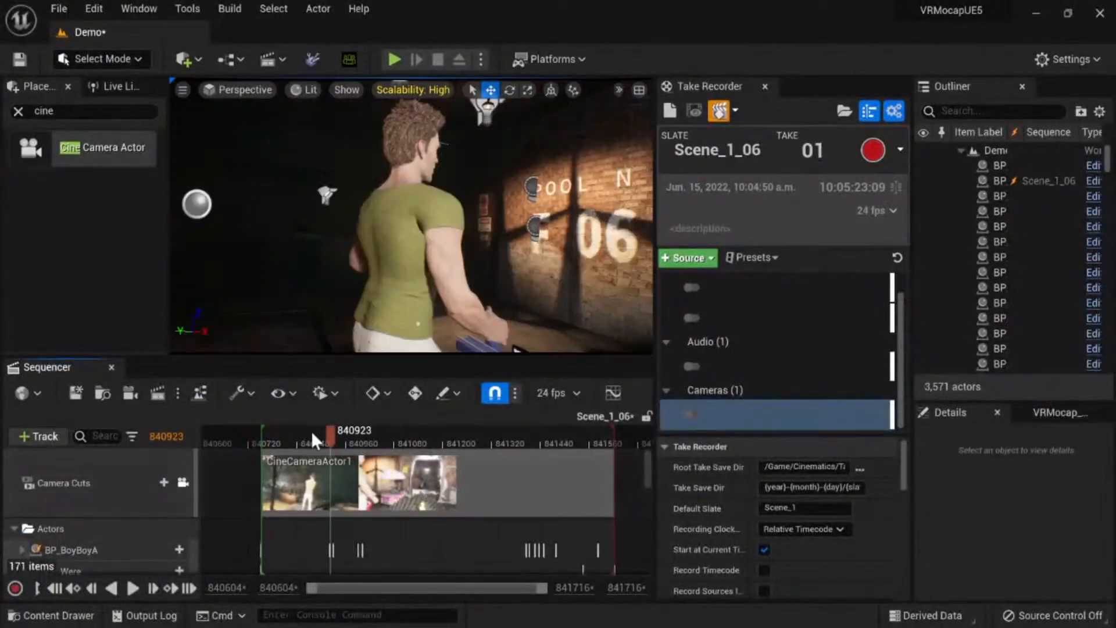
pyautogui.moveTo(310, 441)
pyautogui.mouseDown()
pyautogui.moveTo(352, 443)
pyautogui.moveTo(306, 445)
pyautogui.mouseUp()
pyautogui.press('space')
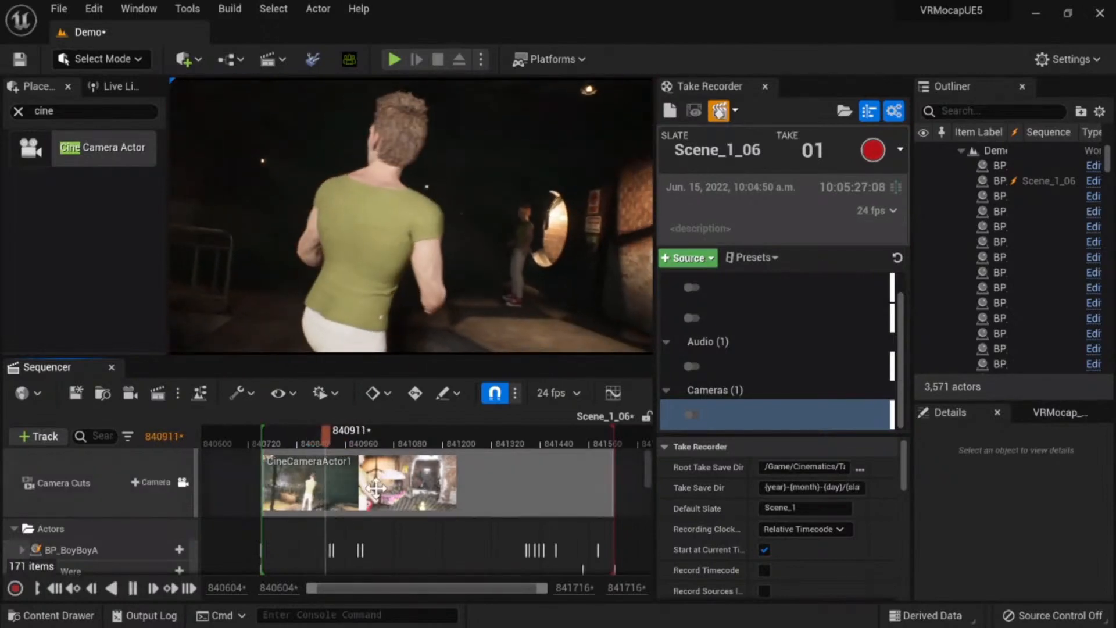
pyautogui.press('space')
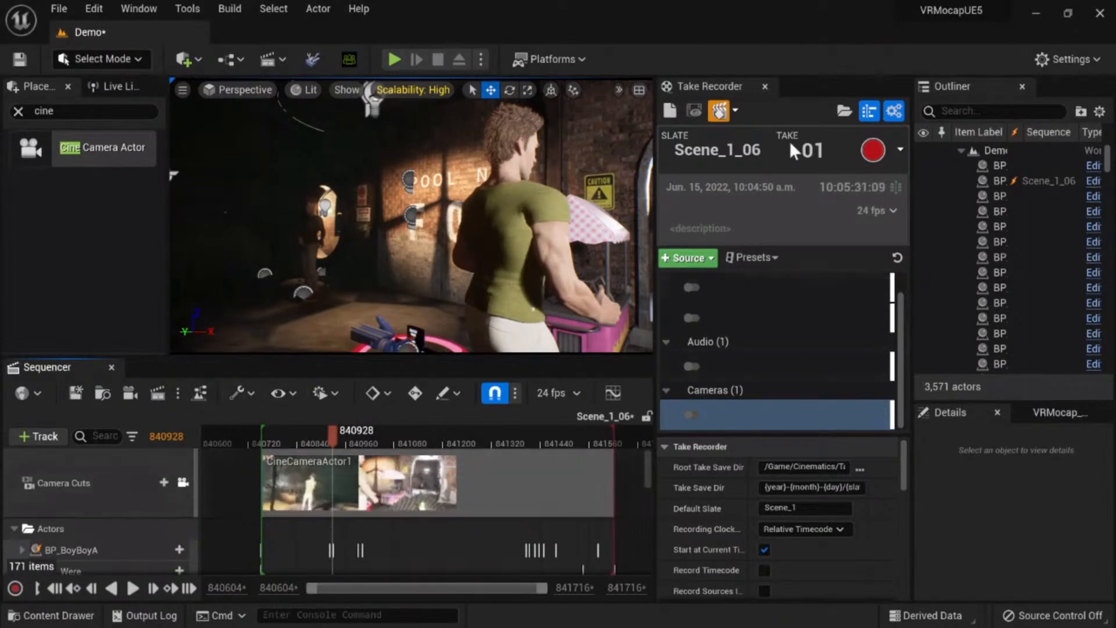
# Step: Close the Take Recorder and reopen the Scene_1_06 sequence in Sequencer
pyautogui.click(764, 87)
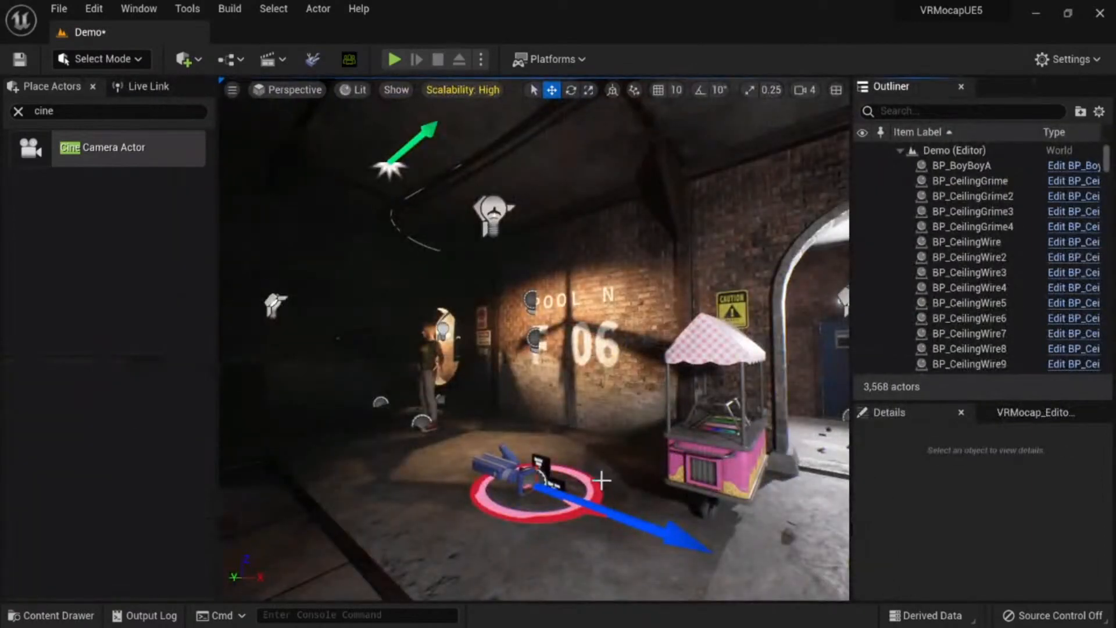
pyautogui.hotkey('ctrl', 'space')
pyautogui.doubleClick(492, 450)
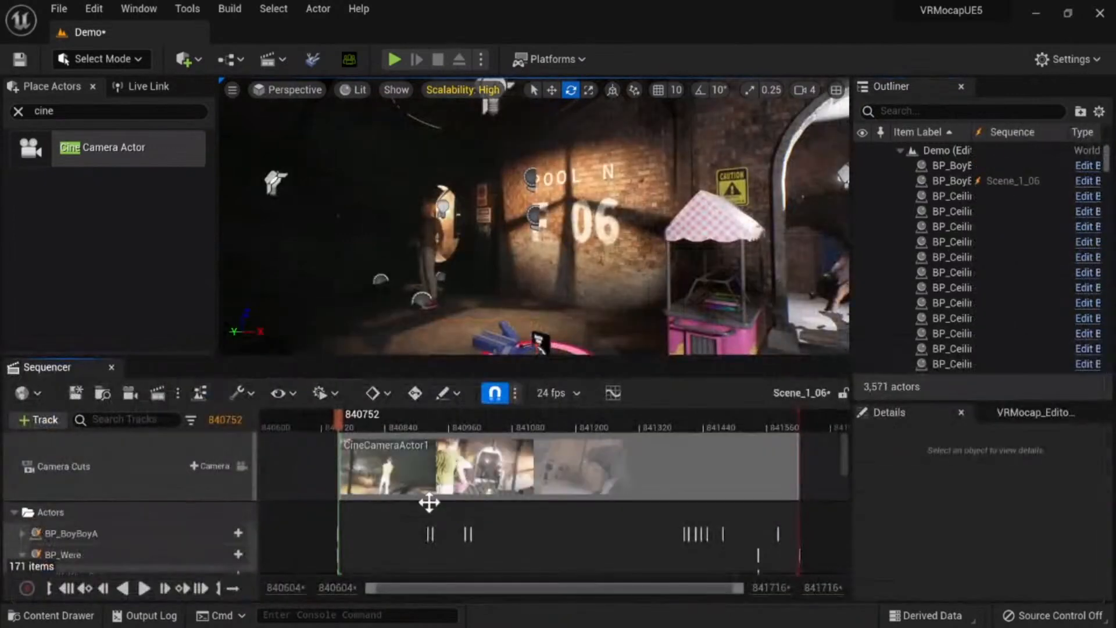
# Step: Review the recorded tracks, then search the animations available for BP_Were for "06" and browse the full list
pyautogui.scroll(-2, 107, 553)
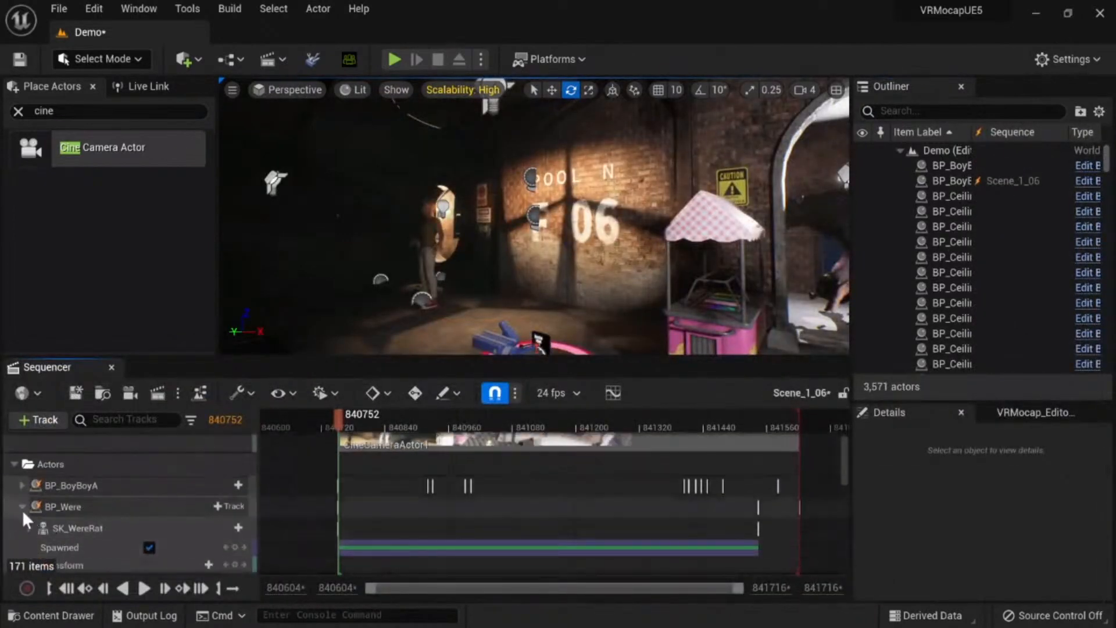
pyautogui.scroll(-3, 176, 490)
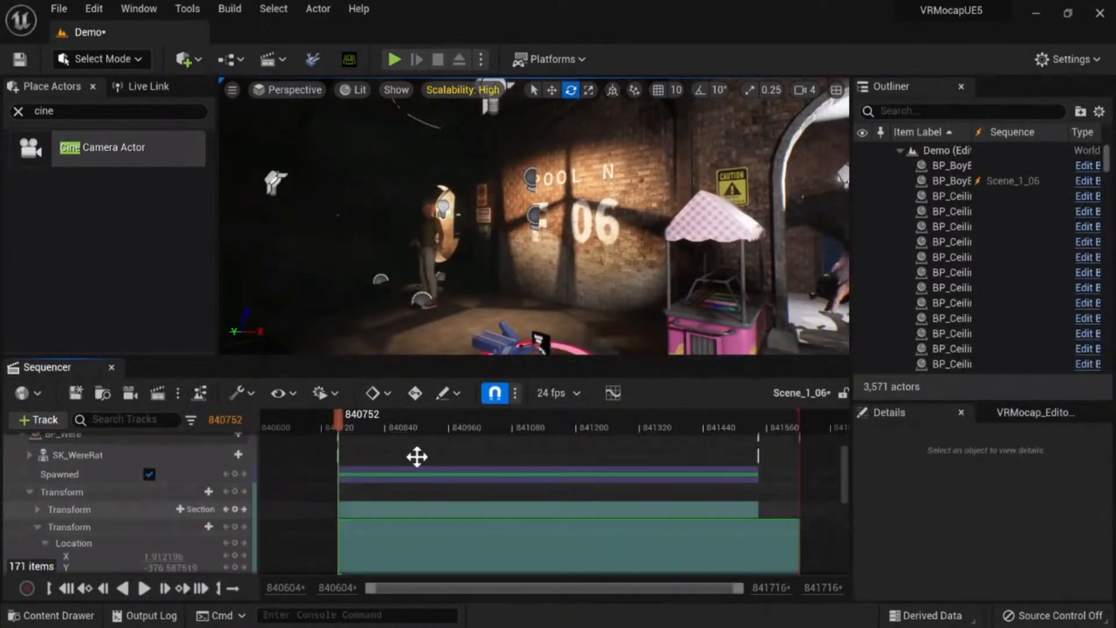
pyautogui.scroll(-6, 75, 520)
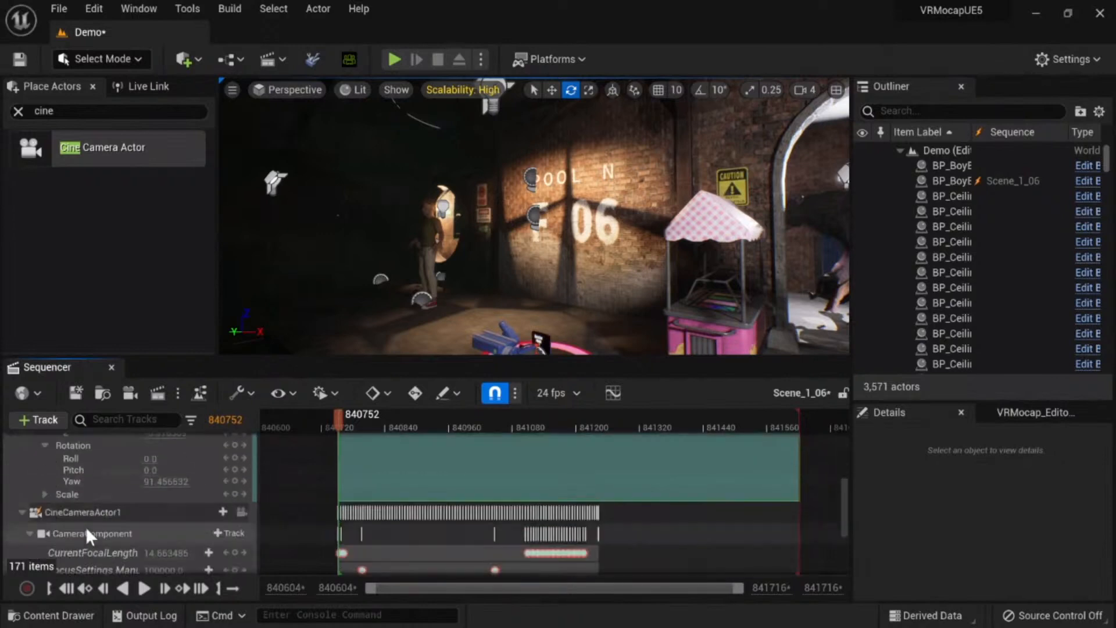
pyautogui.scroll(5, 86, 526)
pyautogui.scroll(3, 85, 527)
pyautogui.click(92, 501)
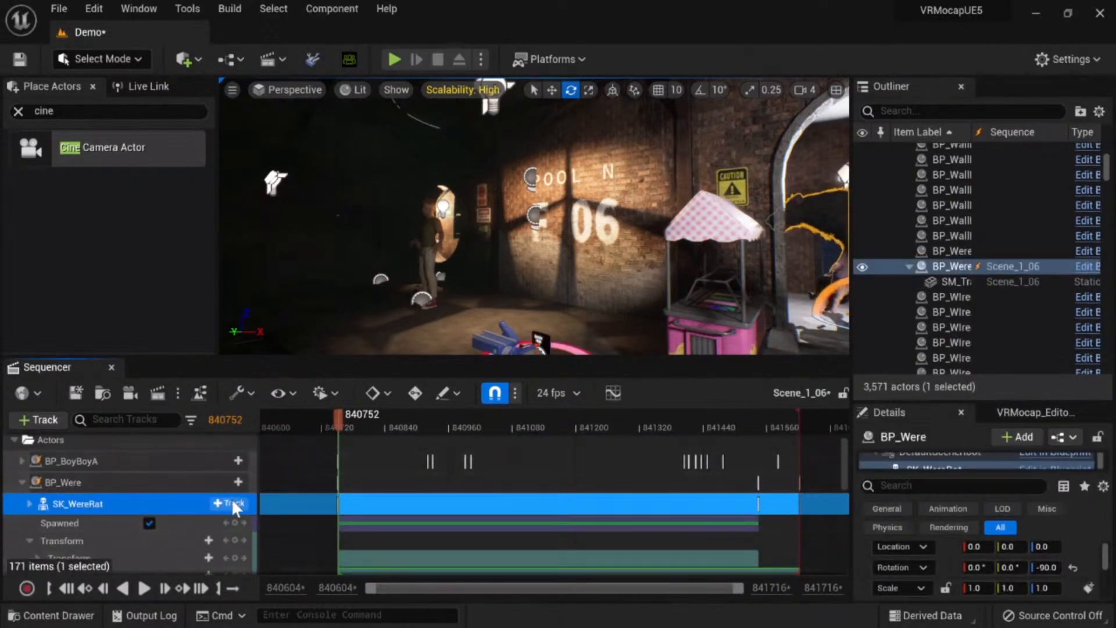
pyautogui.click(228, 481)
pyautogui.moveTo(311, 206)
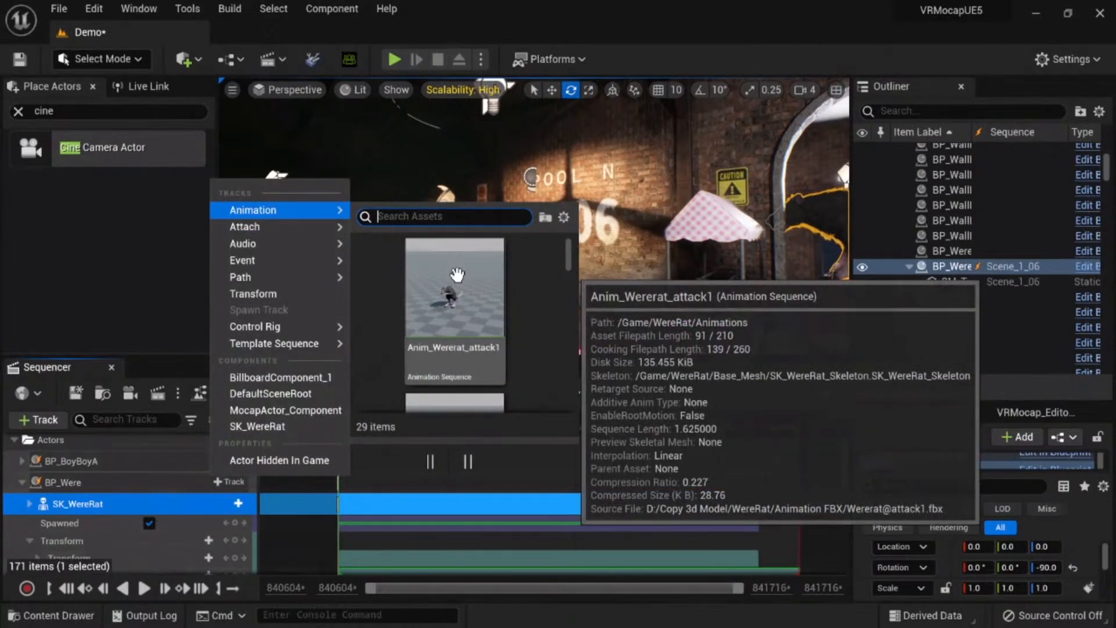
pyautogui.write('06')
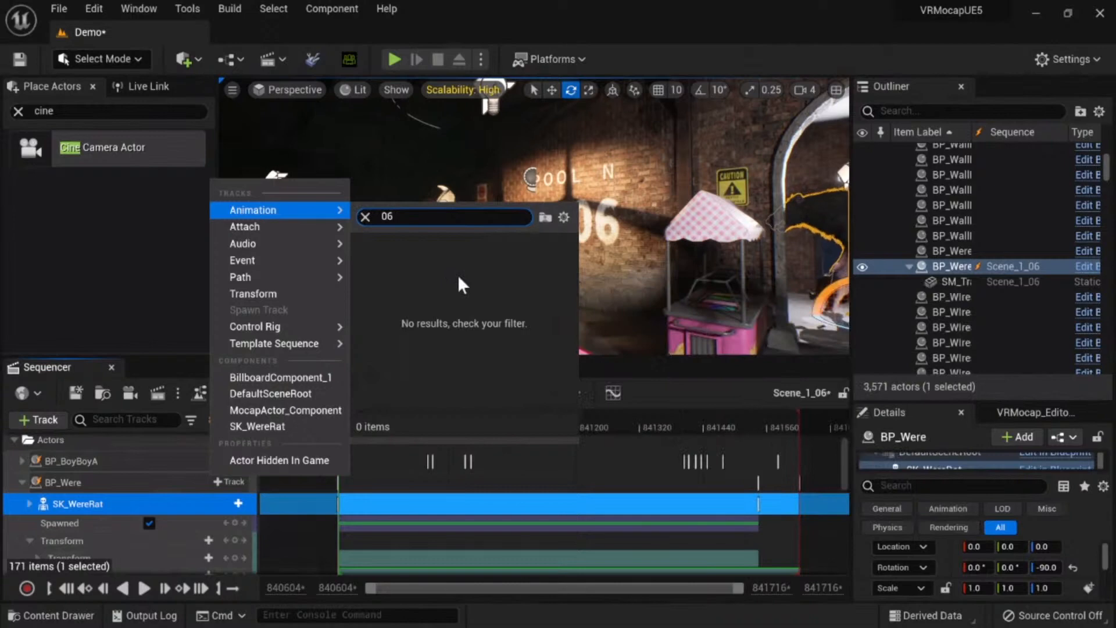
pyautogui.press('BackSpace')
pyautogui.press('BackSpace')
pyautogui.scroll(-5, 511, 325)
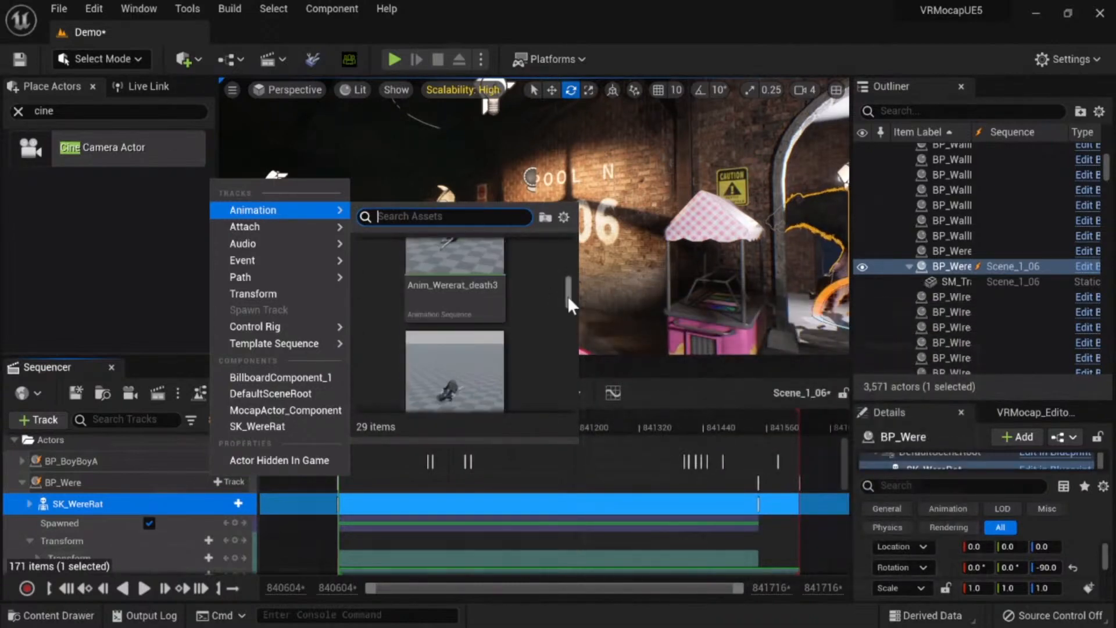
pyautogui.scroll(-5, 567, 296)
pyautogui.moveTo(560, 327); pyautogui.dragTo(565, 271)
pyautogui.click(133, 252)
# Step: Check the Animation folder of the 2022-06-15 takes for recorded animation sequences
pyautogui.hotkey('ctrl', 'space')
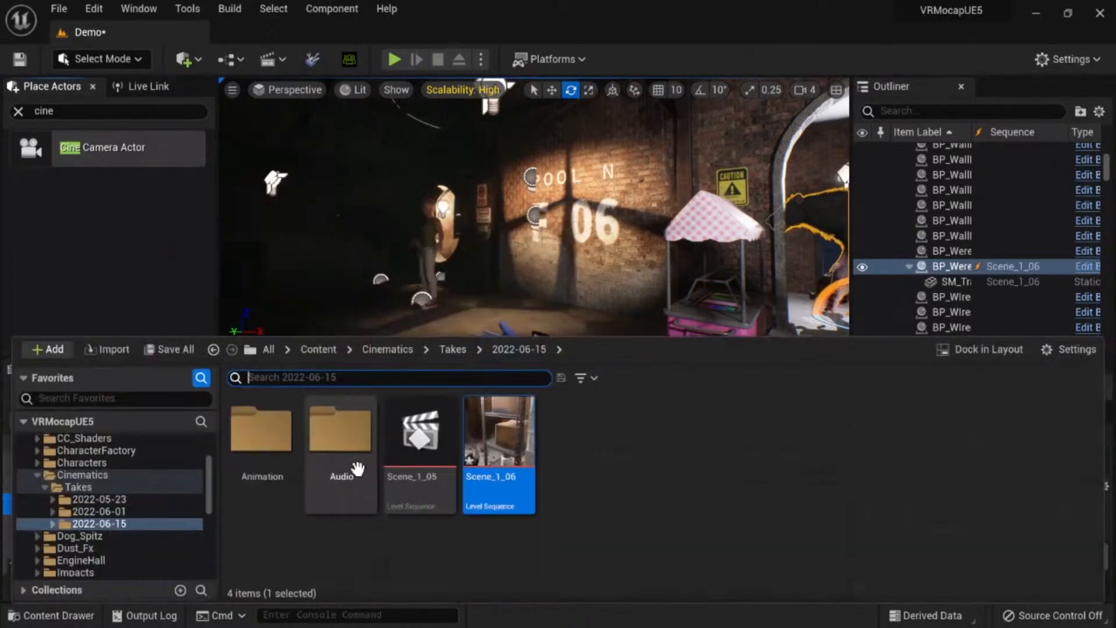
pyautogui.doubleClick(295, 450)
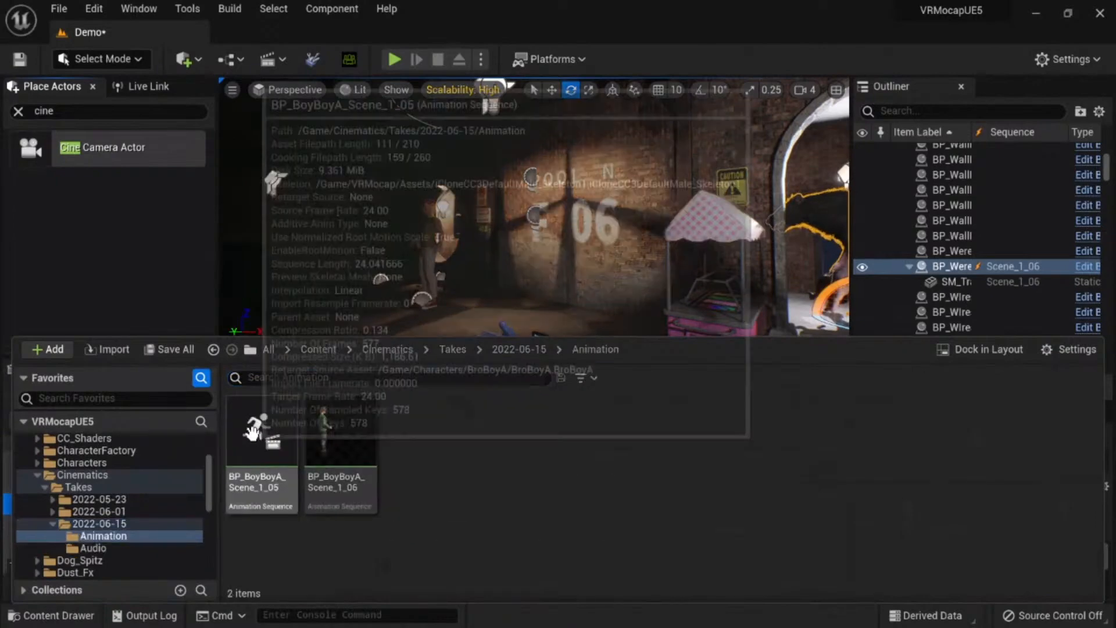
pyautogui.click(252, 431)
pyautogui.hotkey('ctrl', 'space')
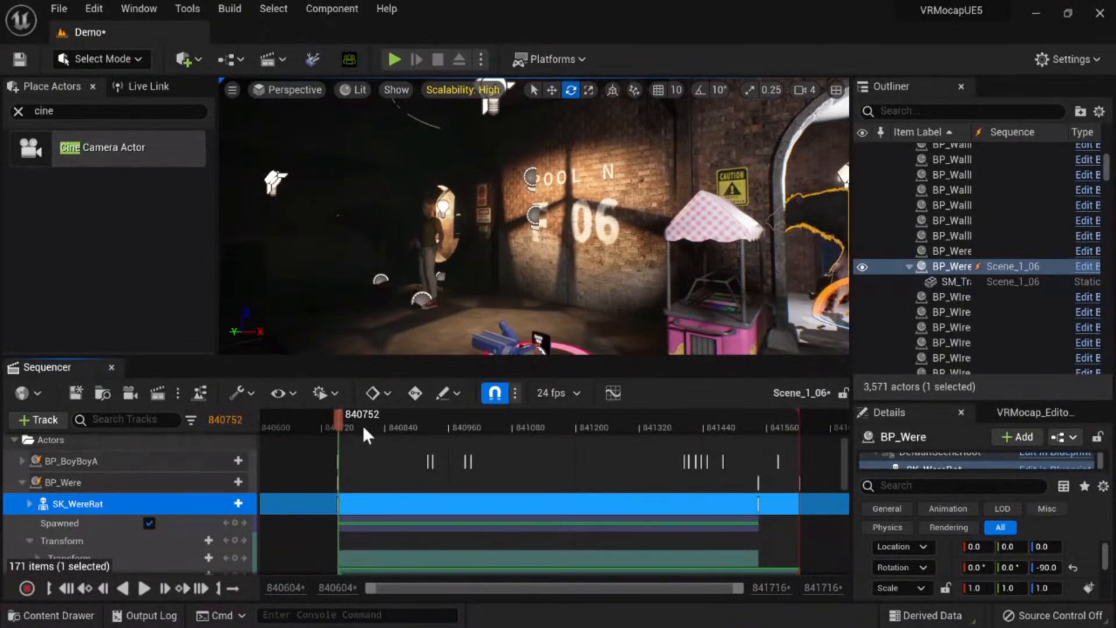
# Step: Move the playhead to frame 840969 and add an animation to SK_WereRat, filtering the animation list with "id"
pyautogui.moveTo(362, 425); pyautogui.dragTo(453, 419)
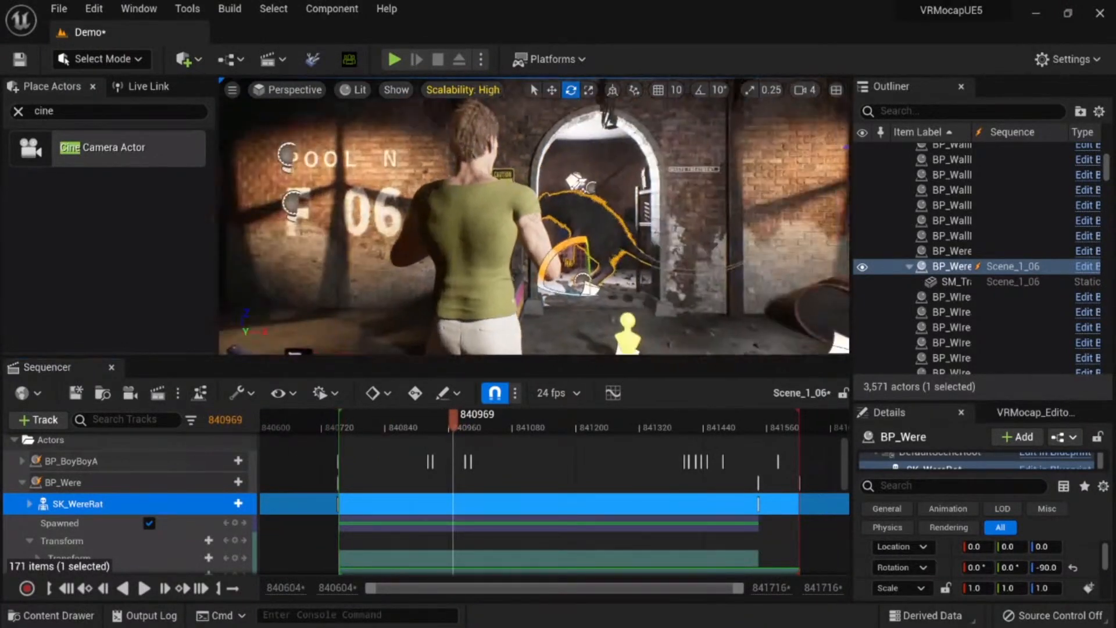
pyautogui.moveTo(533, 216)
pyautogui.mouseDown(button='right')
pyautogui.moveTo(553, 216)
pyautogui.moveTo(532, 215)
pyautogui.mouseUp(button='right')
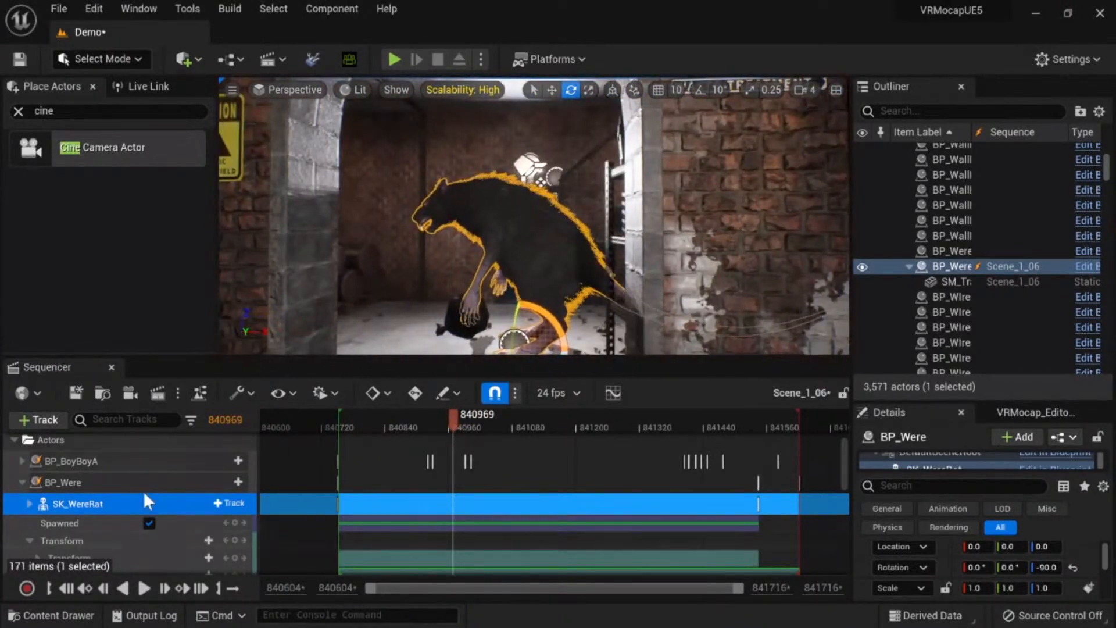
pyautogui.click(231, 503)
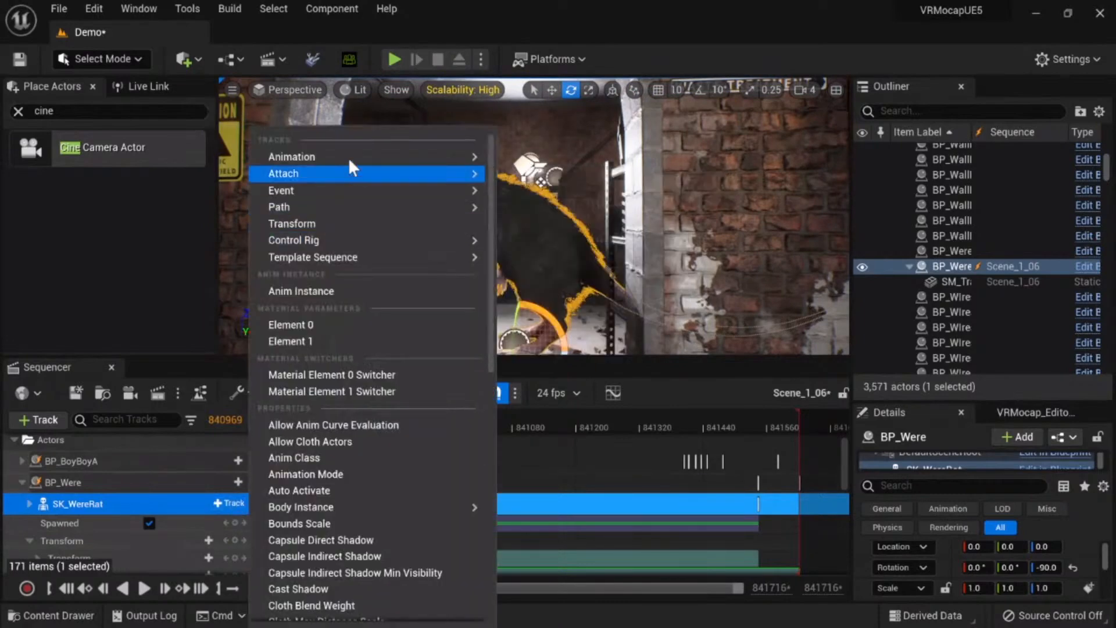
pyautogui.moveTo(392, 169)
pyautogui.write('id')
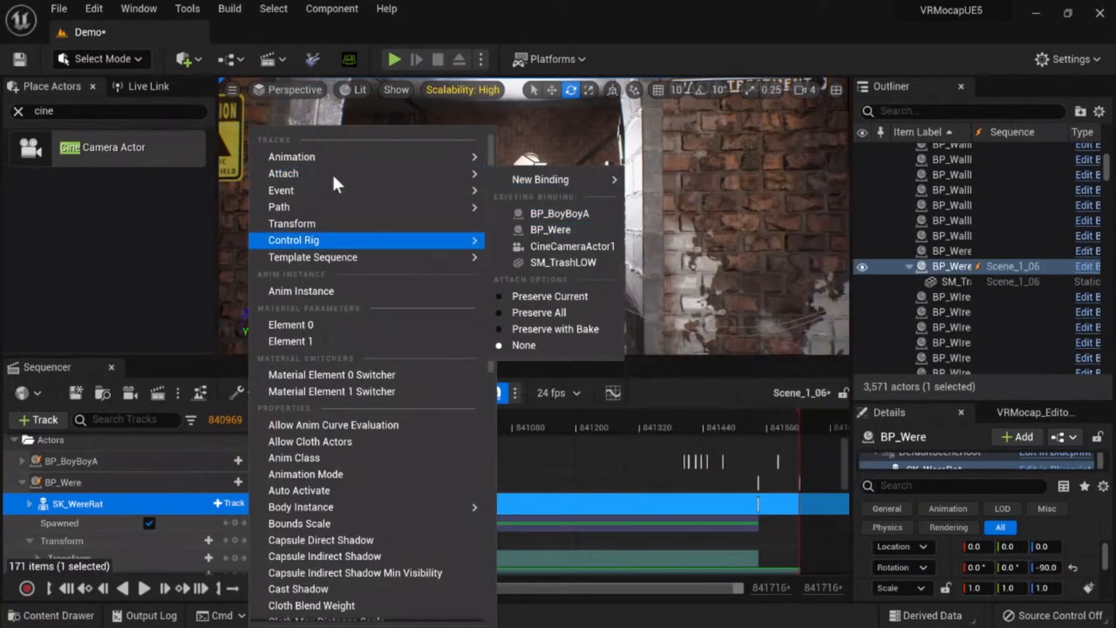
pyautogui.moveTo(343, 155)
pyautogui.click(593, 235)
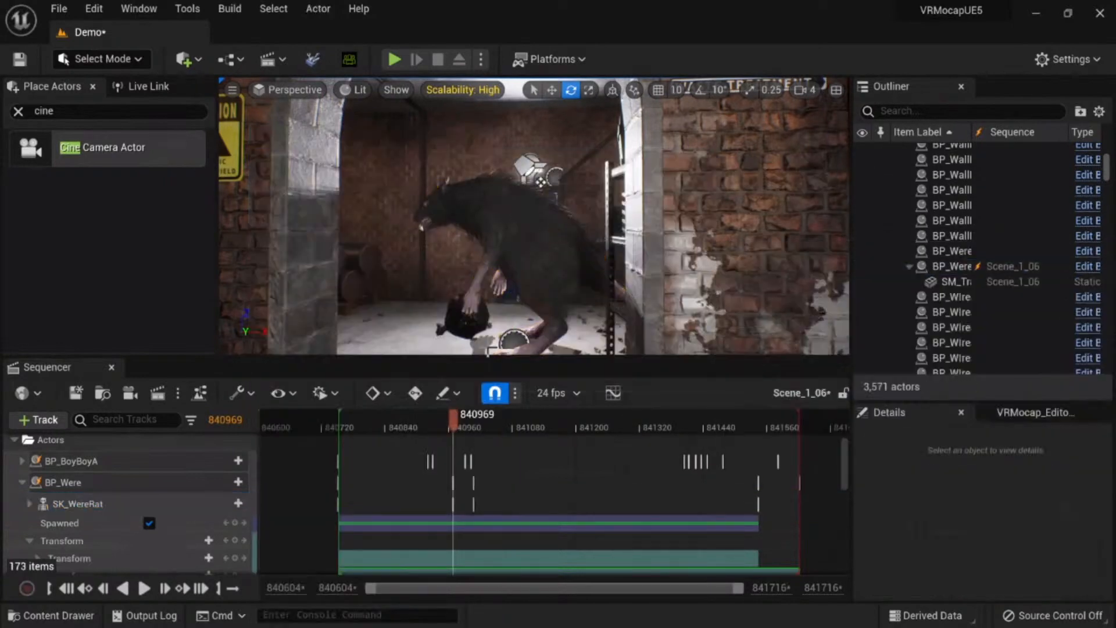
# Step: Collapse the second Transform section and the whole Transform track under BP_Were
pyautogui.scroll(3, 82, 546)
pyautogui.scroll(-4, 393, 484)
pyautogui.scroll(-1, 393, 483)
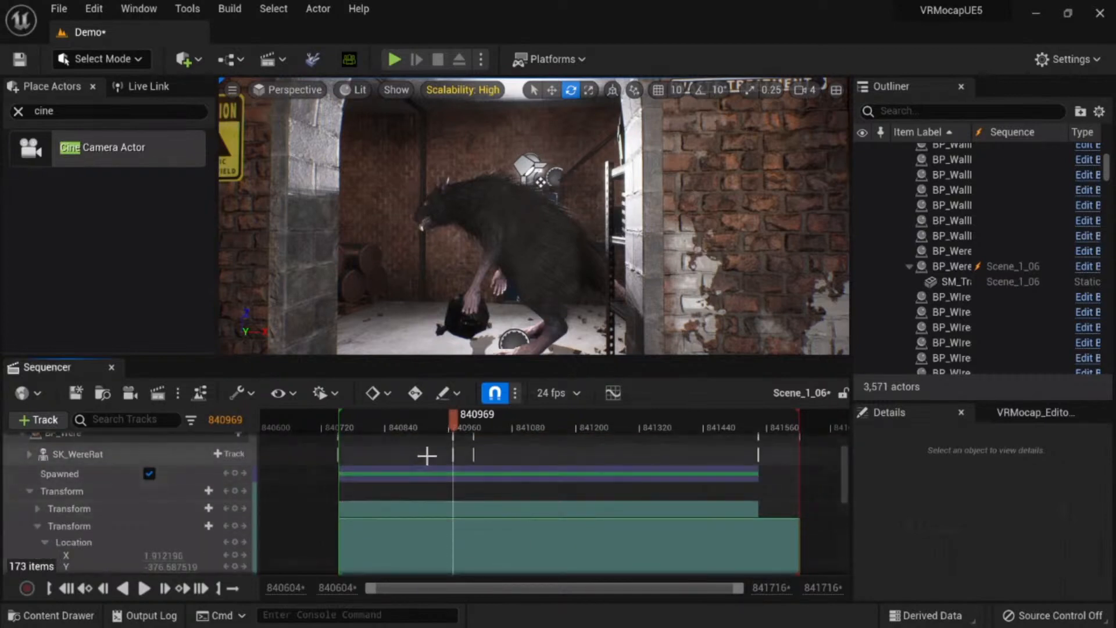
pyautogui.keyDown('ctrl'); pyautogui.scroll(2, 326, 531); pyautogui.keyUp('ctrl')
pyautogui.click(37, 526)
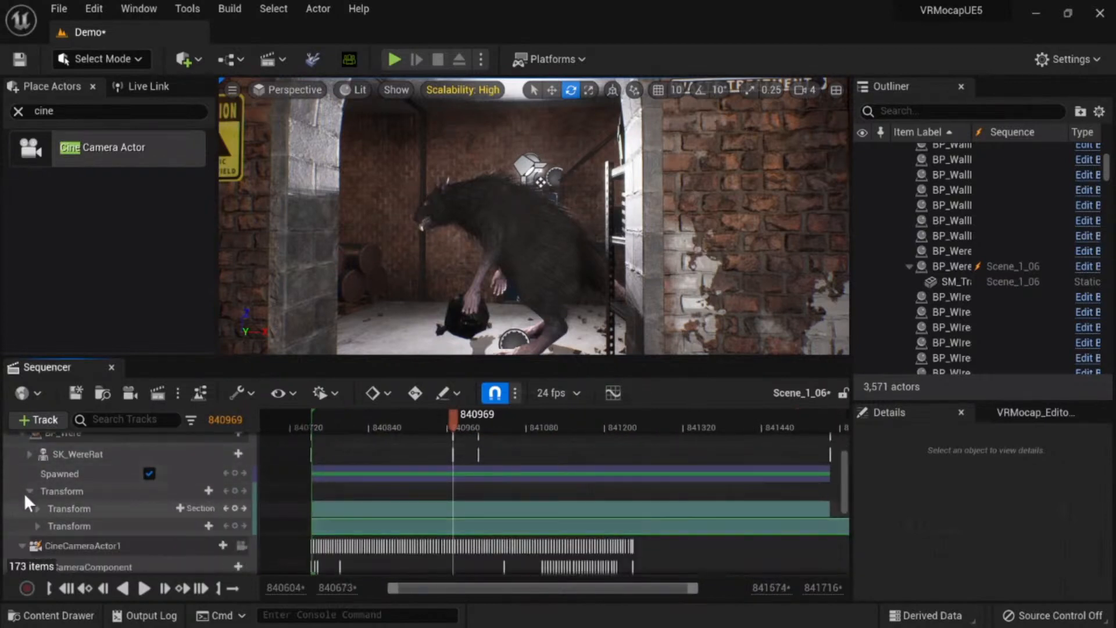
pyautogui.click(29, 492)
pyautogui.scroll(2, 64, 501)
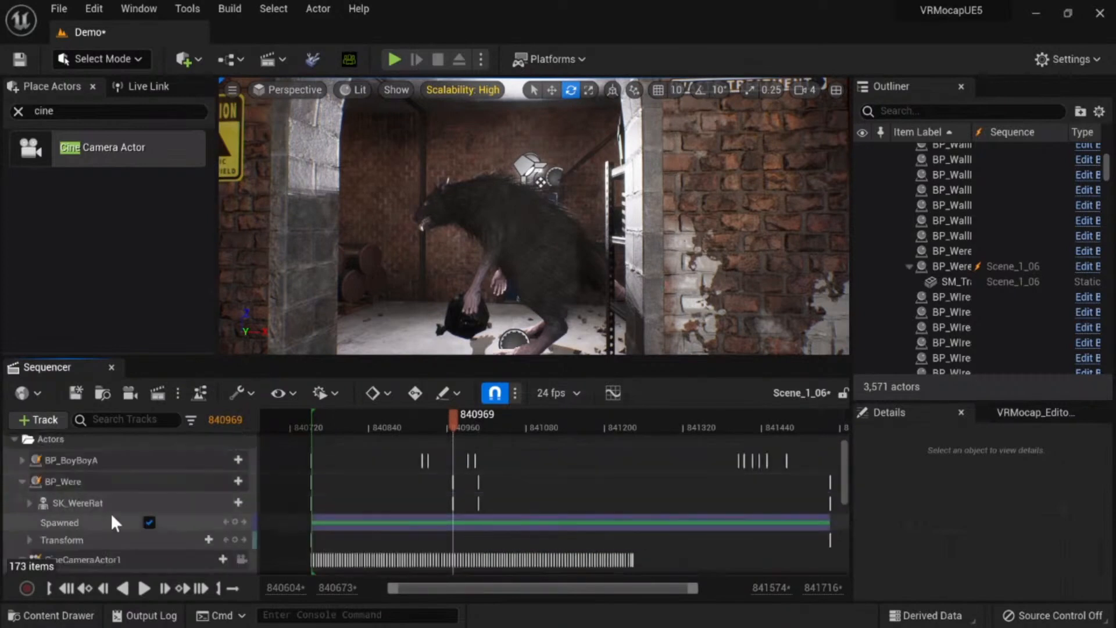
# Step: Select the BP_Were actor track in the Actors folder of the sequence
pyautogui.scroll(-1, 128, 512)
pyautogui.scroll(-1, 119, 483)
pyautogui.scroll(2, 105, 471)
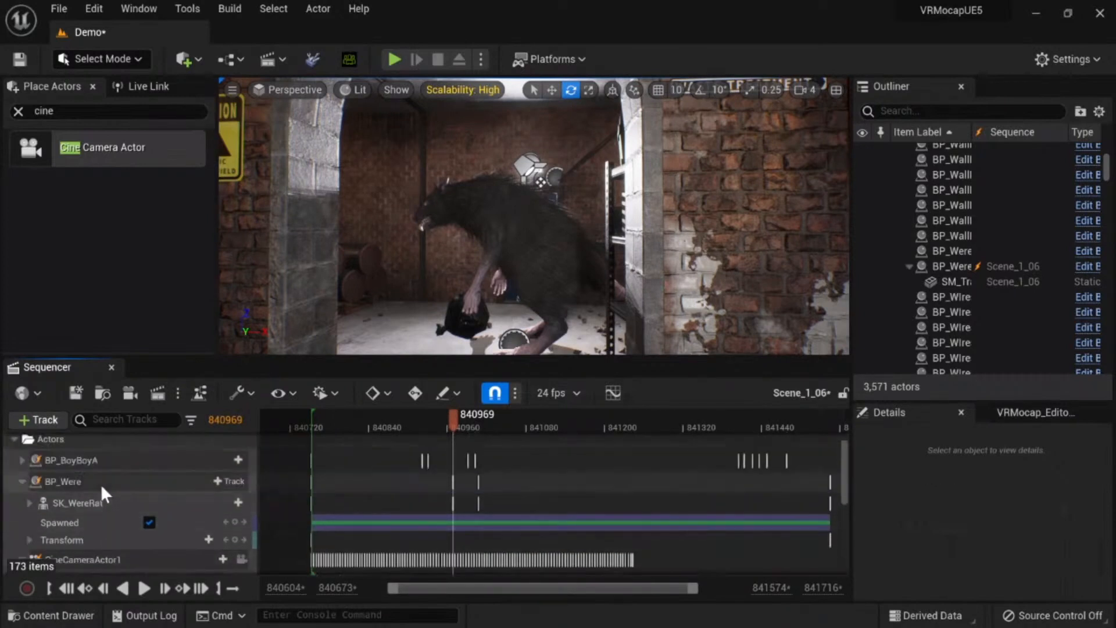
pyautogui.click(95, 499)
pyautogui.scroll(1, 103, 501)
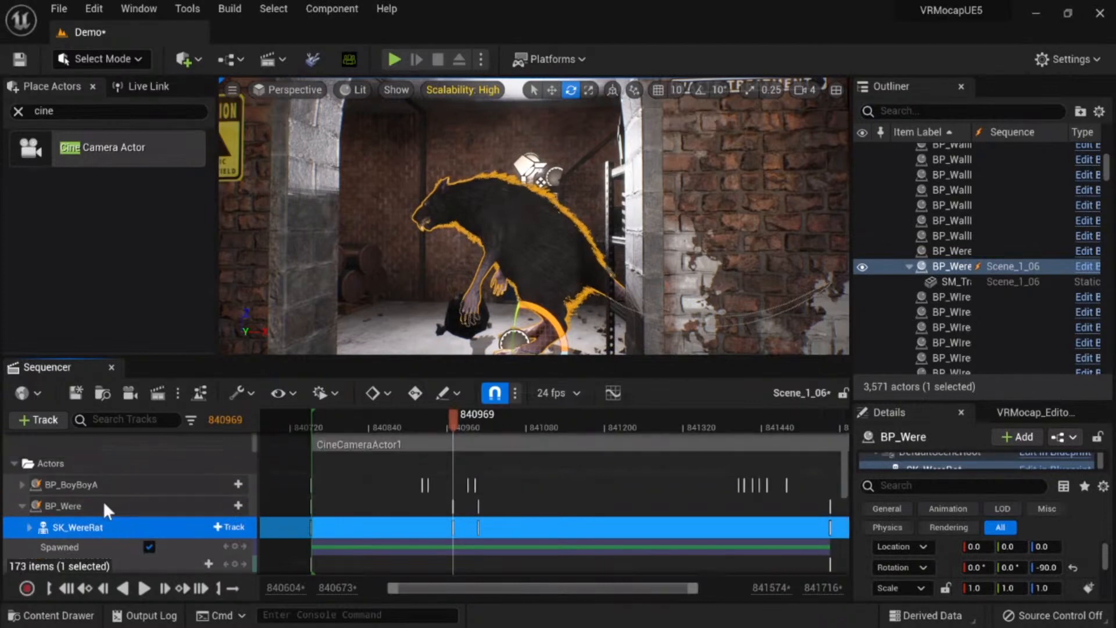
pyautogui.click(104, 505)
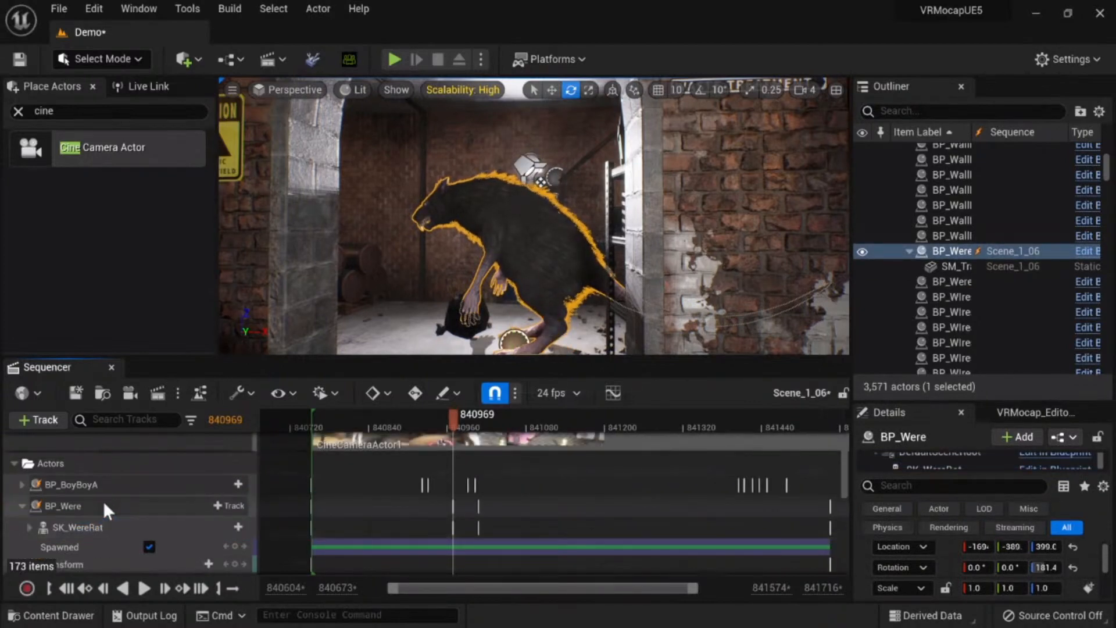
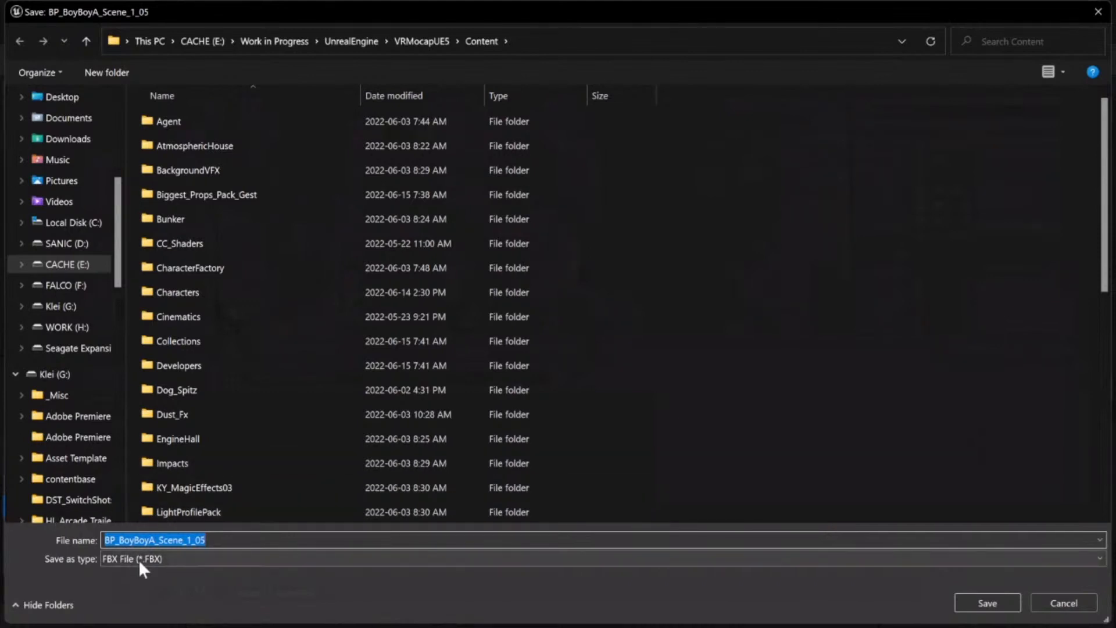
# Step: Cancel the FBX export of BP_BoyBoyA_Scene_1_05, then collapse the Cinematics folder and hide the content browser
pyautogui.click(1051, 606)
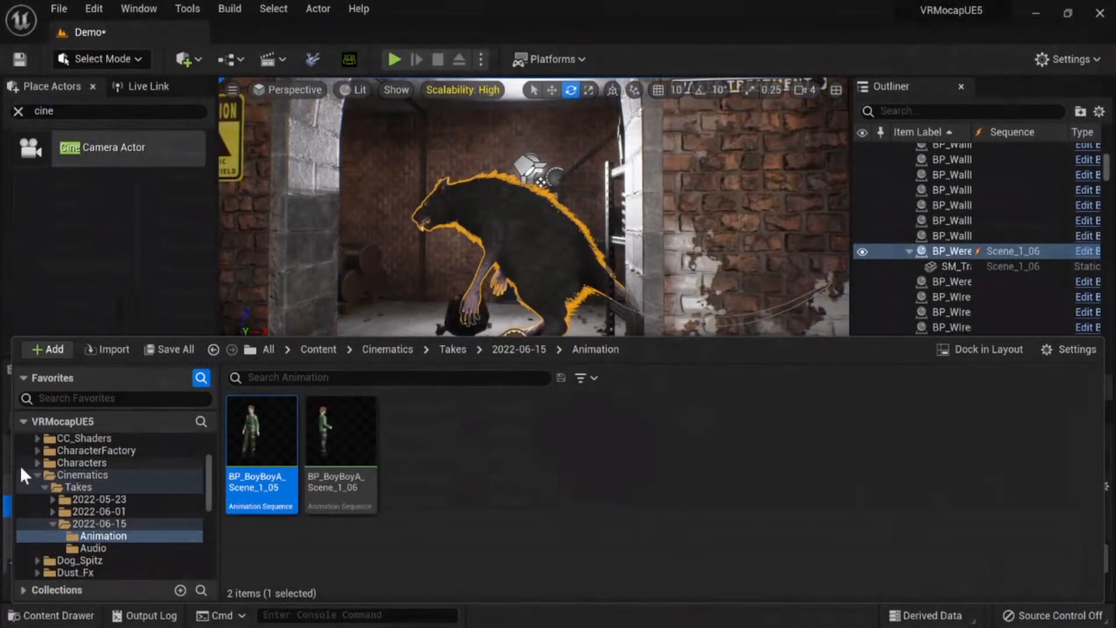
pyautogui.click(35, 475)
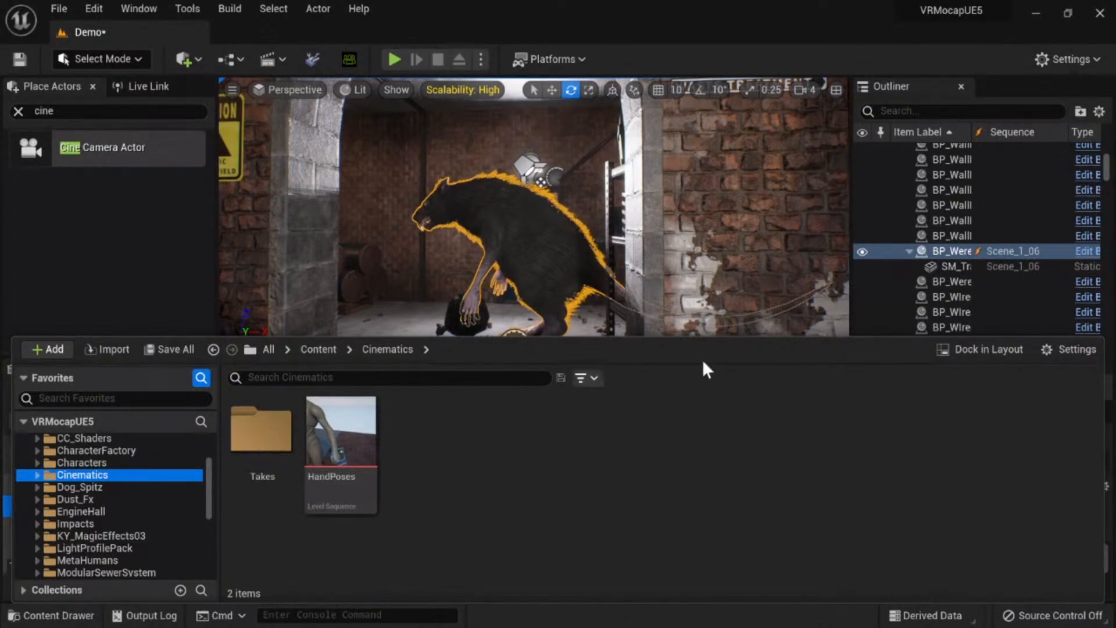
pyautogui.click(519, 442)
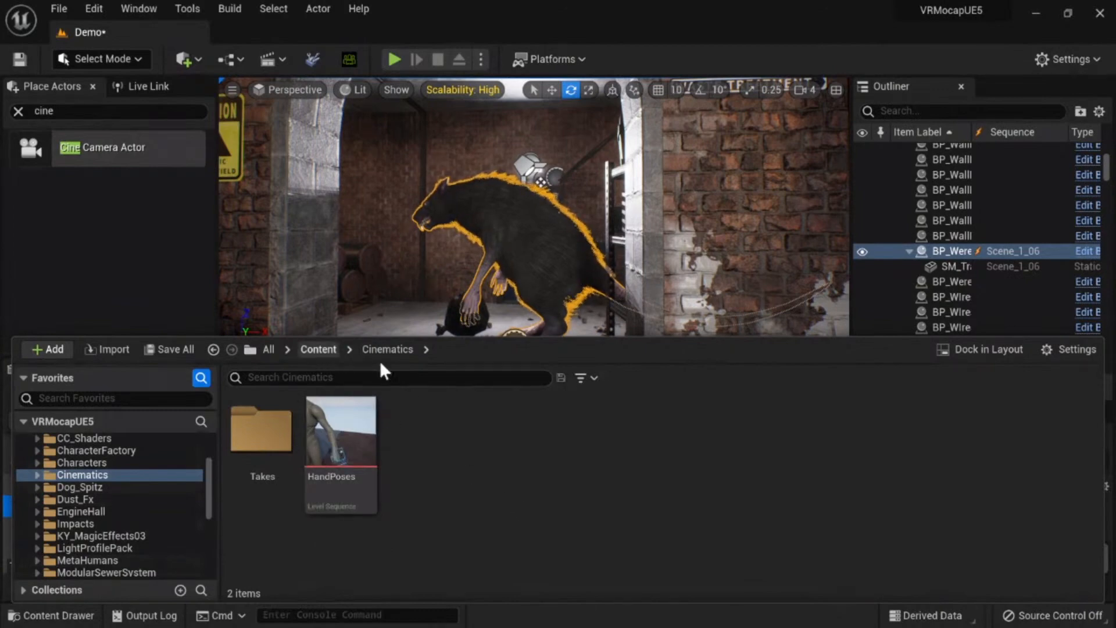
pyautogui.hotkey('ctrl', 'space')
# Step: Enlarge the Sequencer area, collapse BP_Were, and examine the import and export options offered for that actor
pyautogui.scroll(2, 78, 446)
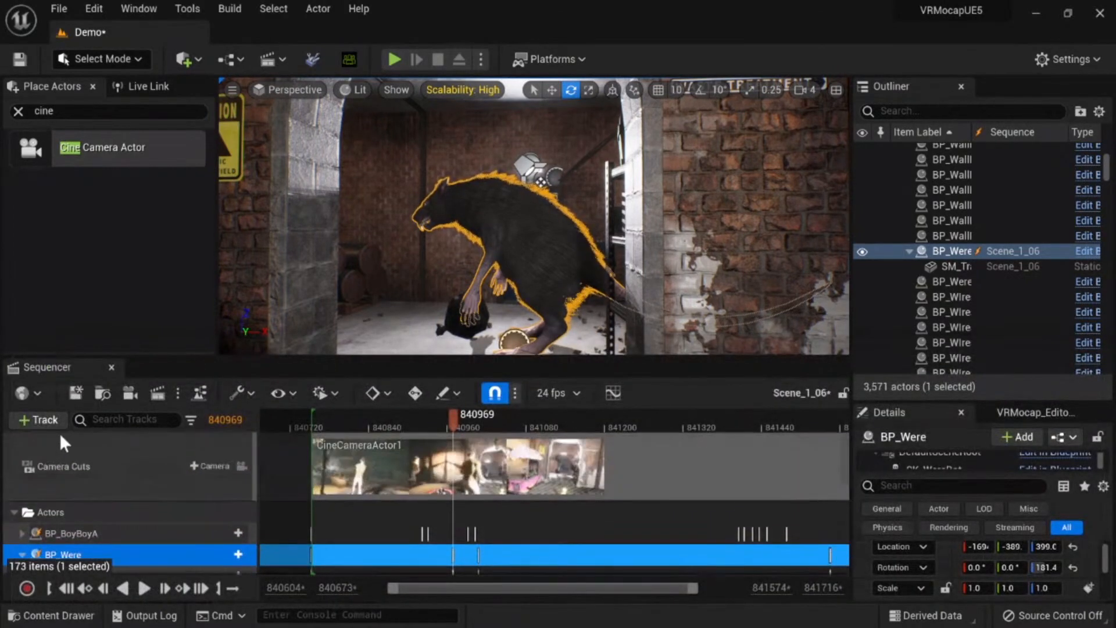
pyautogui.moveTo(145, 359); pyautogui.dragTo(173, 235)
pyautogui.click(22, 440)
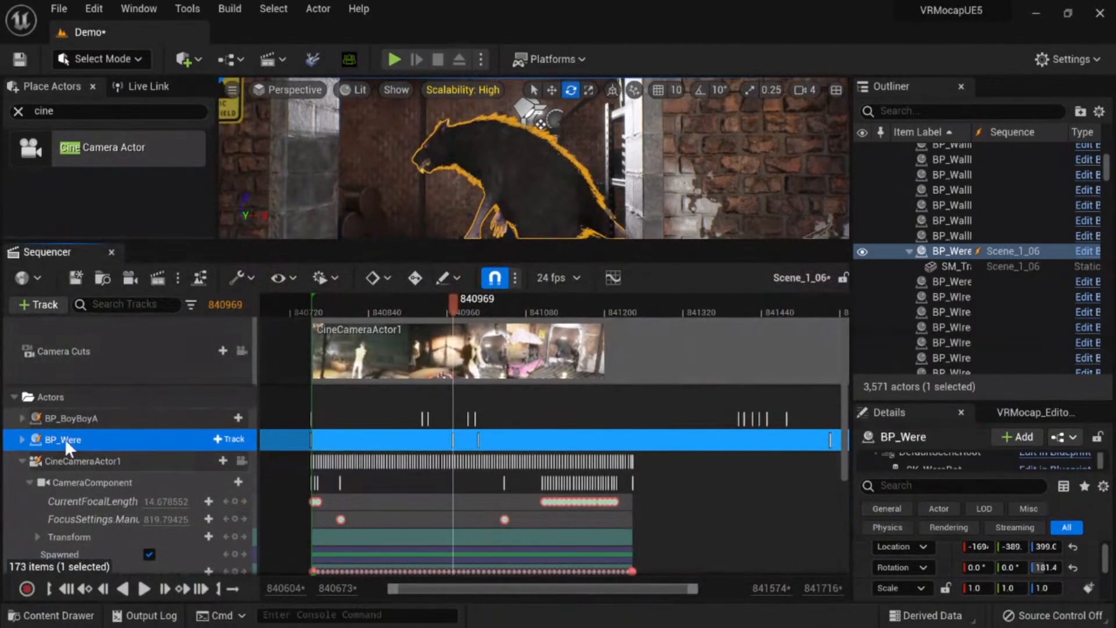
pyautogui.rightClick(64, 439)
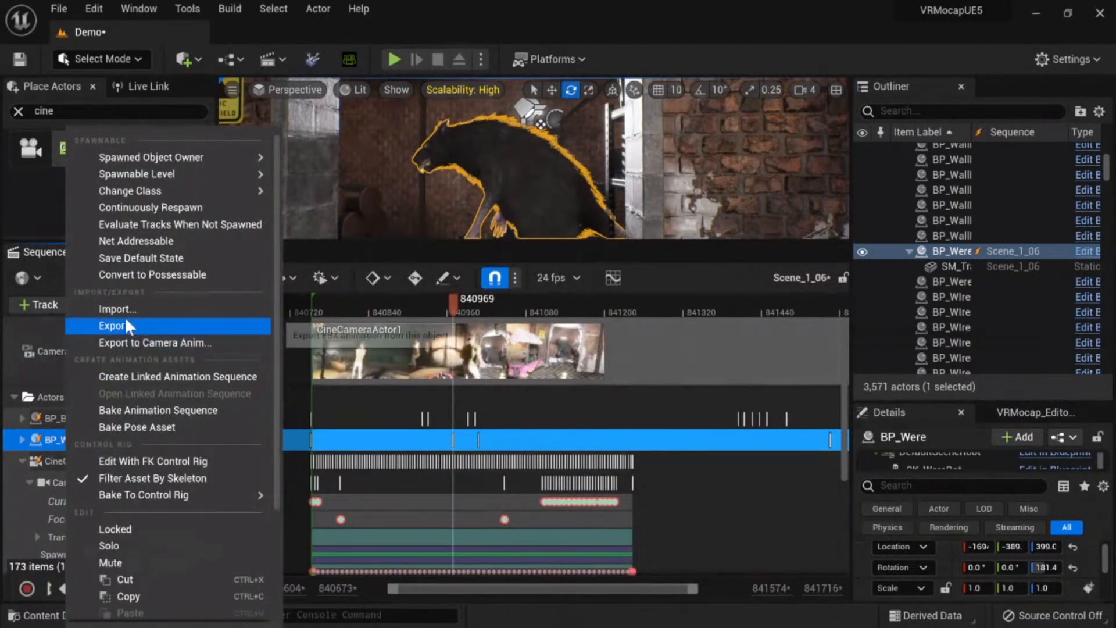
pyautogui.press('Up')
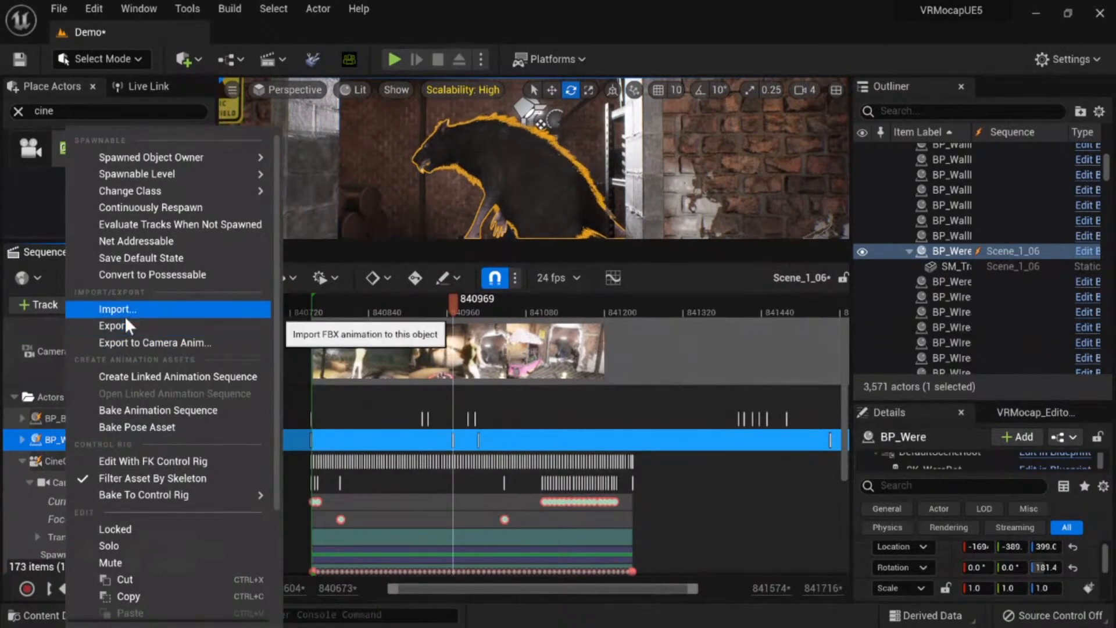
pyautogui.click(58, 398)
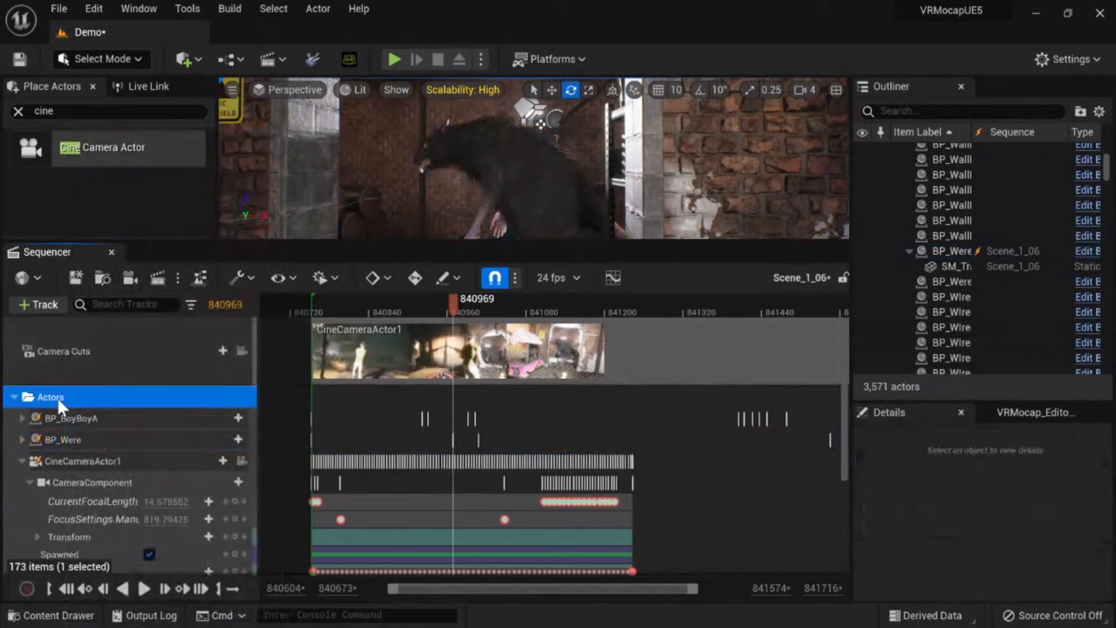
# Step: Select the Actors folder with BP_BoyBoyA, BP_Were and CineCameraActor1 and check the commands available for the multiple selection
pyautogui.keyDown('shift'); pyautogui.click(75, 423); pyautogui.keyUp('shift')
pyautogui.keyDown('shift'); pyautogui.click(87, 464); pyautogui.keyUp('shift')
pyautogui.rightClick(83, 462)
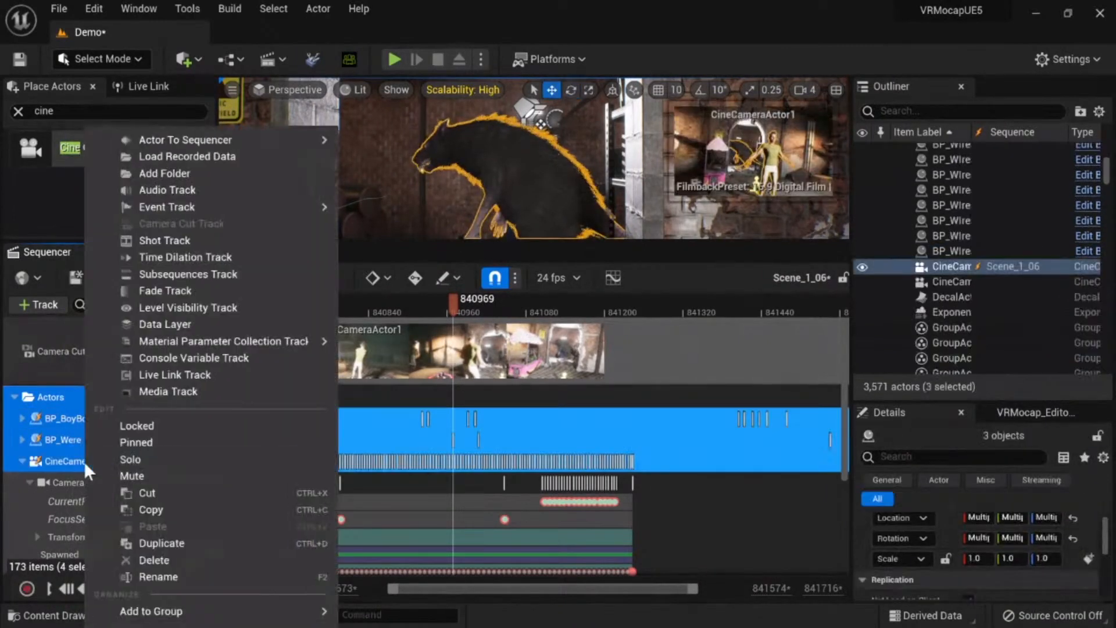
pyautogui.moveTo(148, 610)
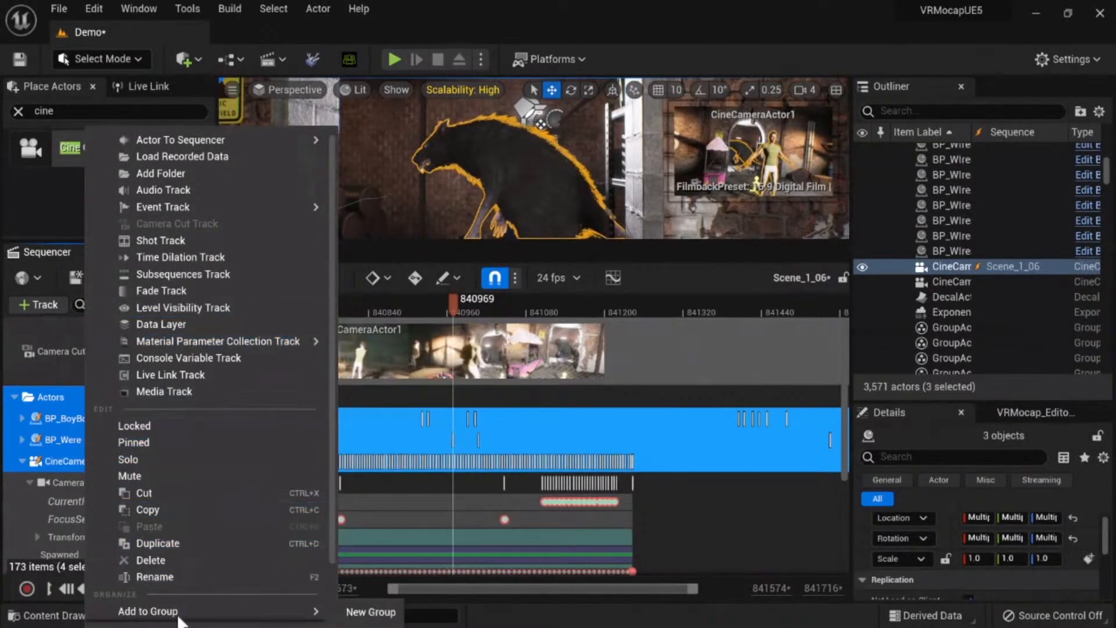
pyautogui.click(41, 365)
# Step: Select only the BP_BoyBoyA track and review its export and animation baking options
pyautogui.click(59, 419)
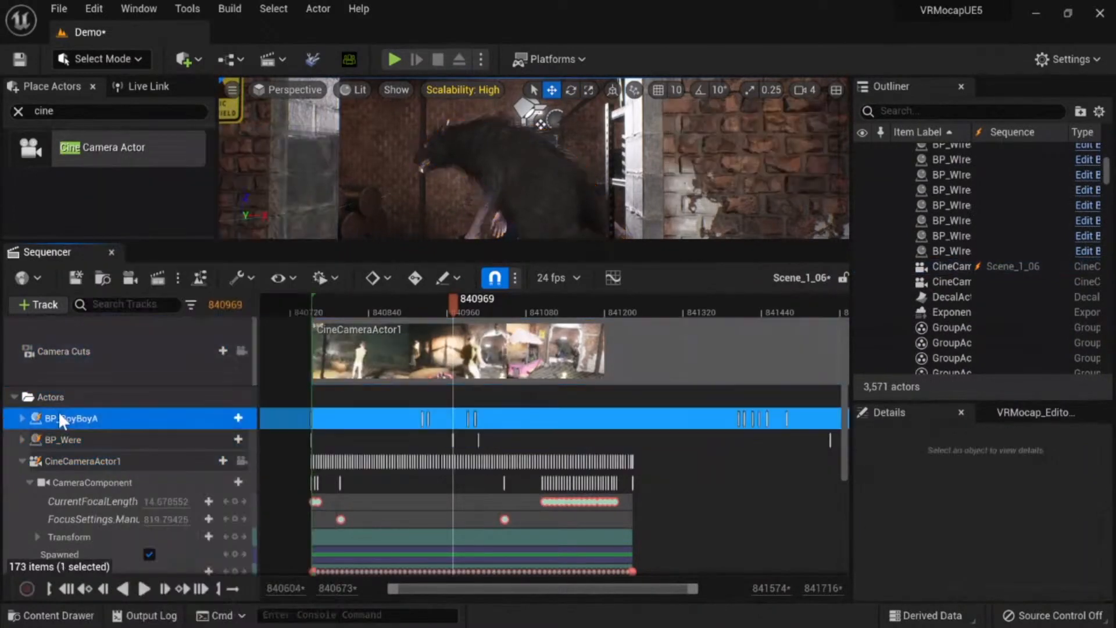
pyautogui.rightClick(57, 414)
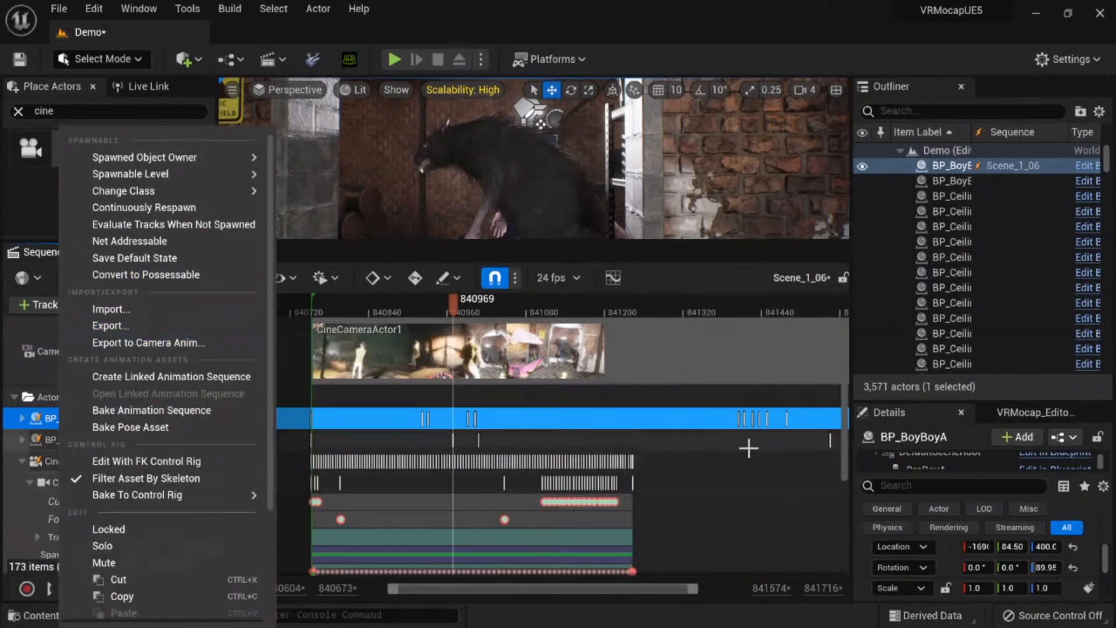
pyautogui.click(722, 466)
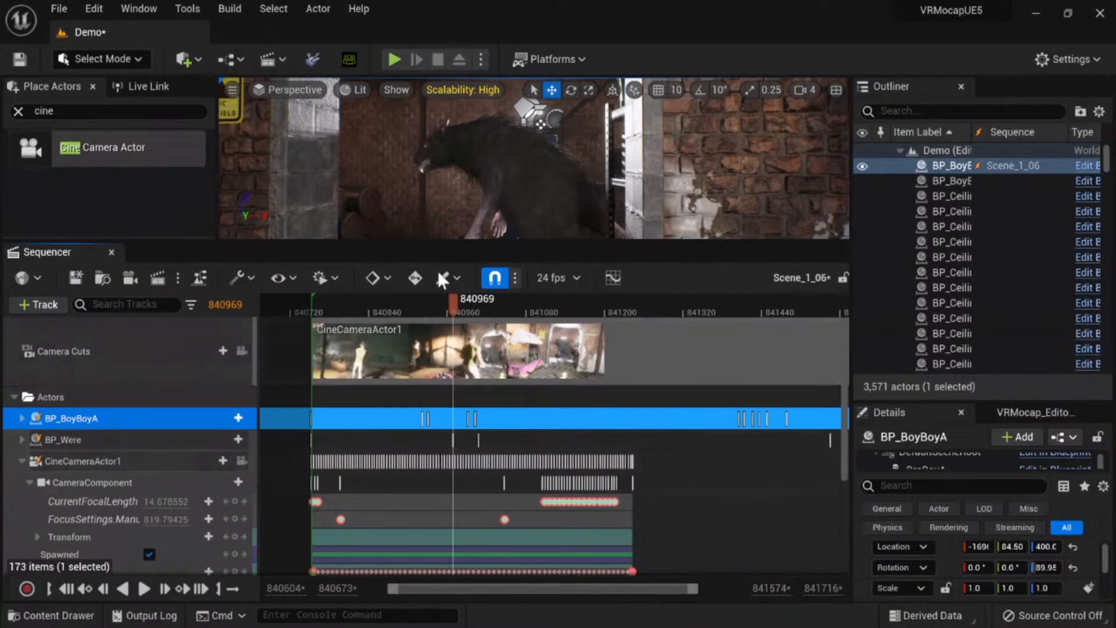
# Step: Give the viewport more room and fly around the rat to examine it and the surrounding scene
pyautogui.moveTo(357, 245); pyautogui.dragTo(357, 478)
pyautogui.press('s')
pyautogui.moveTo(442, 349); pyautogui.dragTo(500, 355, button='right')
pyautogui.press('w')
pyautogui.moveTo(502, 283); pyautogui.dragTo(582, 291, button='right')
pyautogui.press('s')
pyautogui.press('s')
pyautogui.press('w')
pyautogui.press('s')
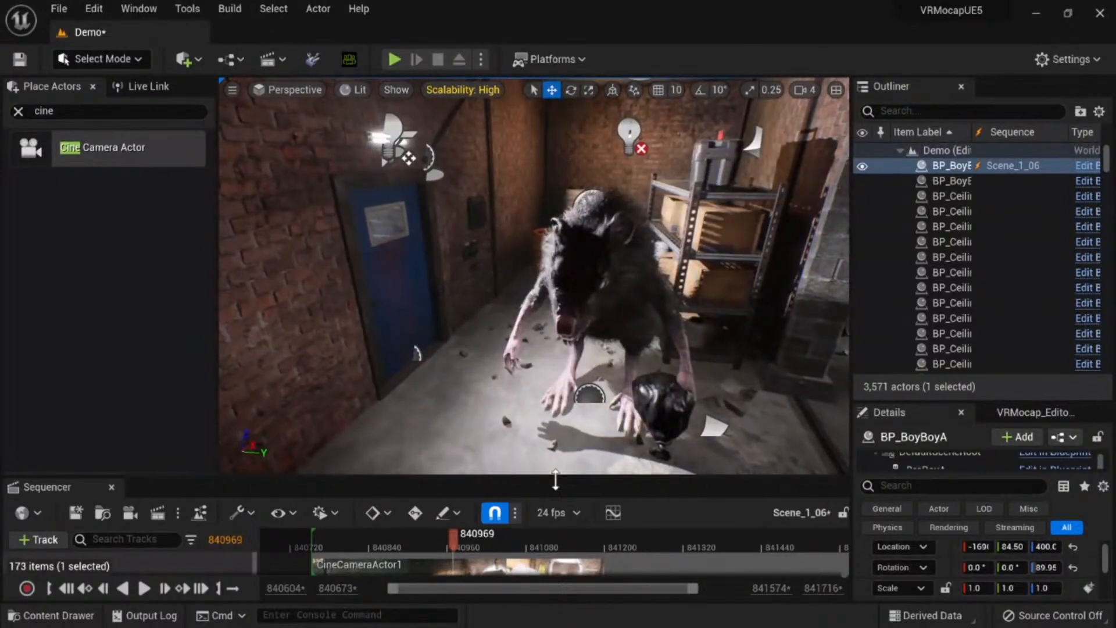
pyautogui.moveTo(535, 479); pyautogui.dragTo(514, 352)
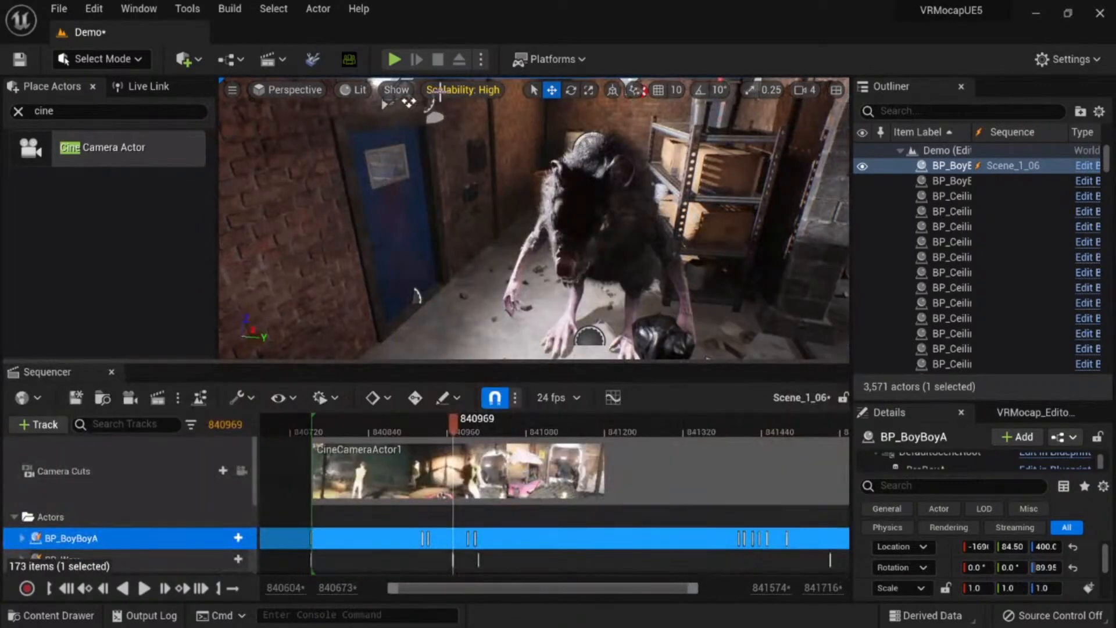
pyautogui.moveTo(496, 298); pyautogui.dragTo(425, 308, button='right')
pyautogui.press('s')
# Step: Open the HandPoses level sequence from the Cinematics folder
pyautogui.hotkey('ctrl', 'space')
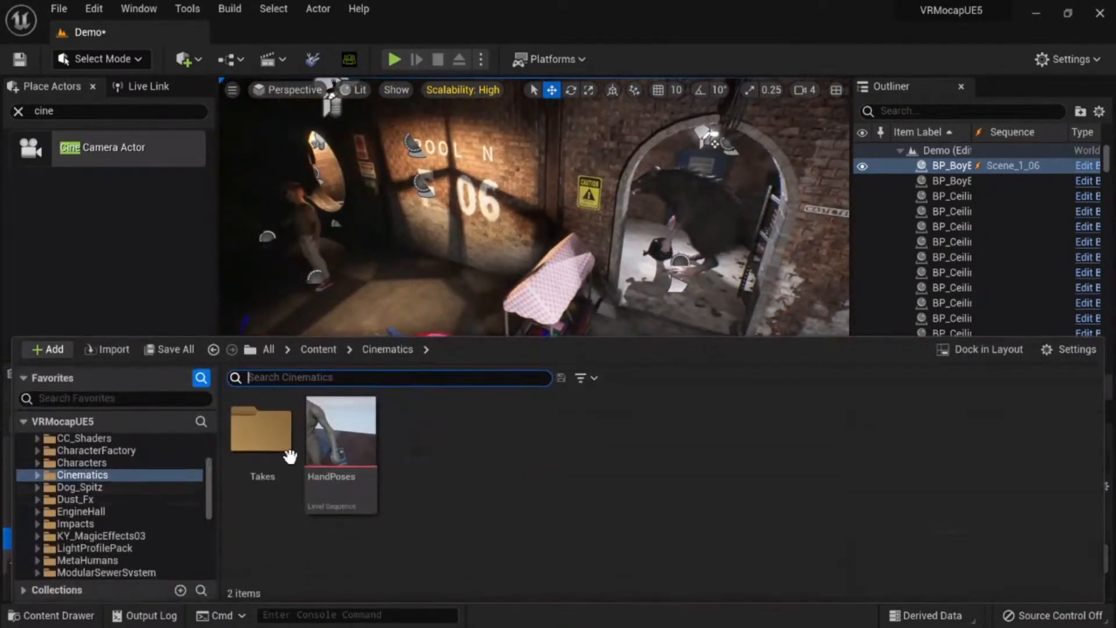
pyautogui.doubleClick(333, 420)
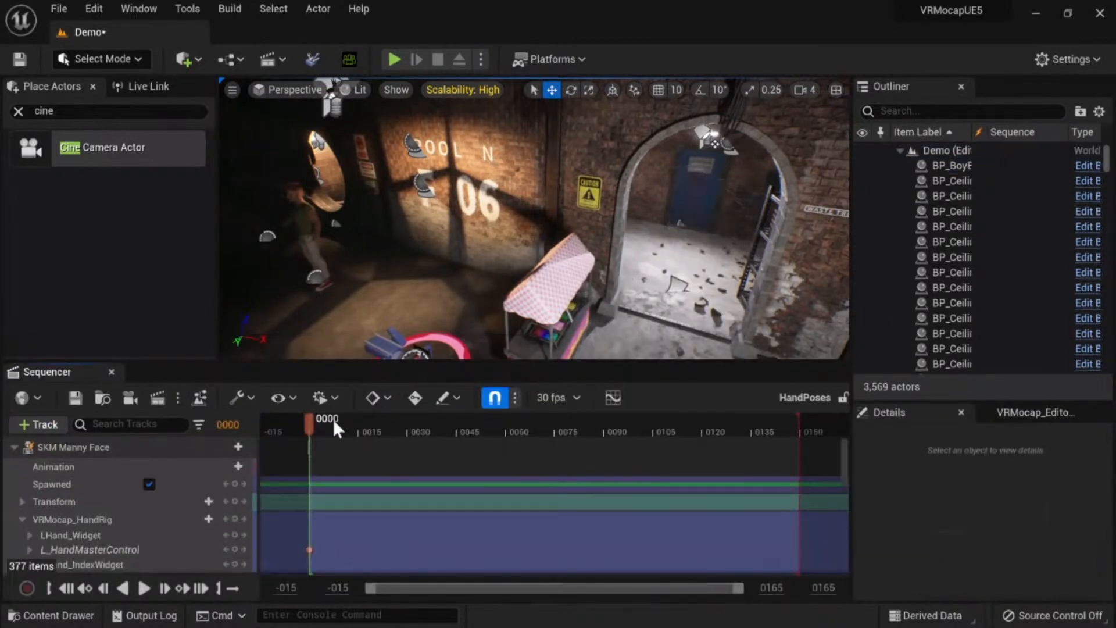
pyautogui.hotkey('ctrl', 'space')
pyautogui.click(118, 289)
# Step: Open VRMocap_Unknown_Hands_ControlRig from the ControlRigs folder inside VRMocap
pyautogui.hotkey('ctrl', 'space')
pyautogui.scroll(-5, 90, 534)
pyautogui.click(86, 523)
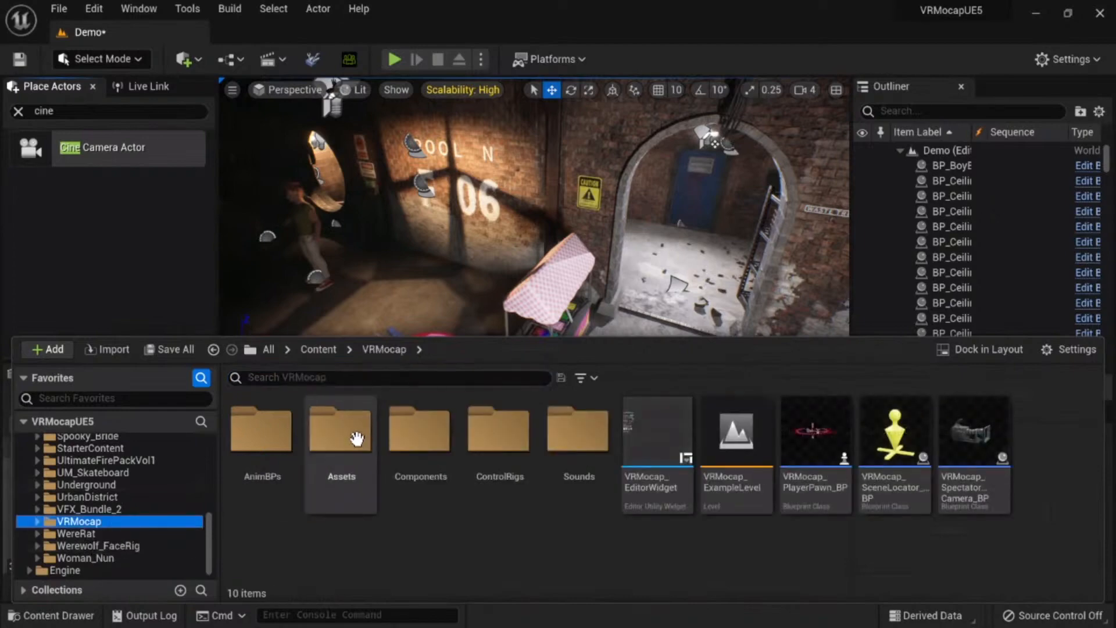
pyautogui.doubleClick(478, 433)
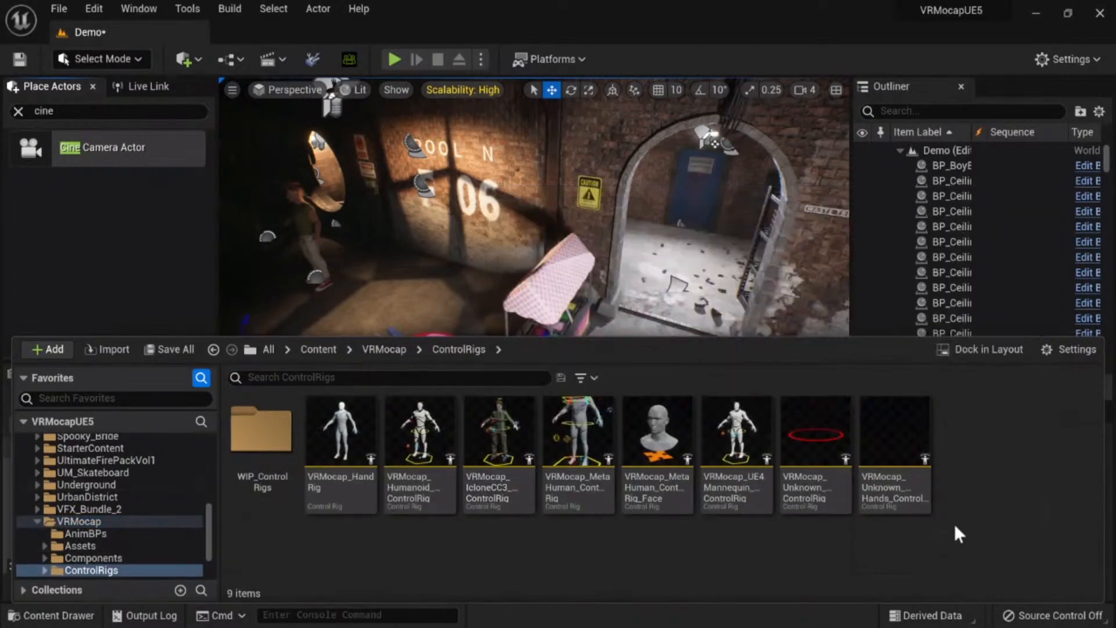
pyautogui.click(890, 429)
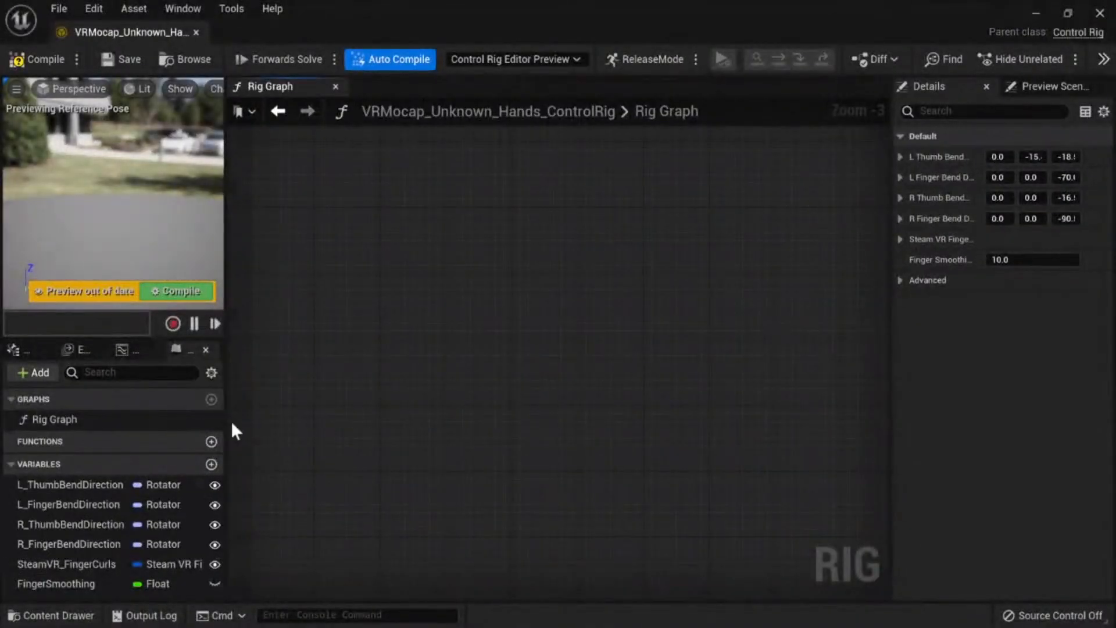
# Step: Compile the control rig, enlarge its preview, and assign a preview mesh found by searching for "manny"
pyautogui.click(162, 294)
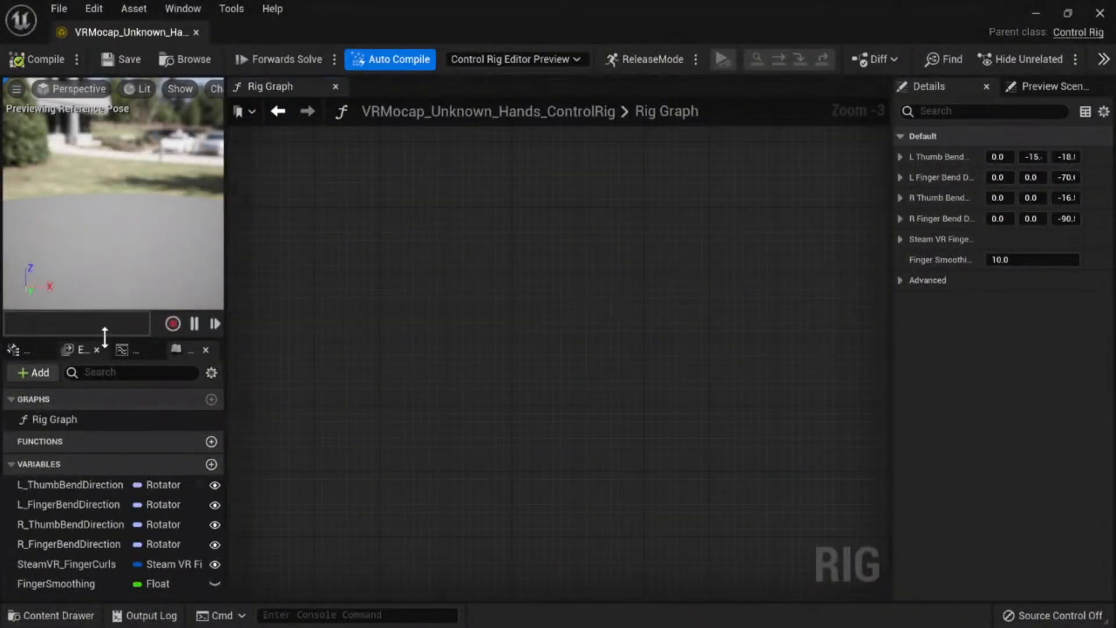
pyautogui.moveTo(106, 337); pyautogui.dragTo(117, 378)
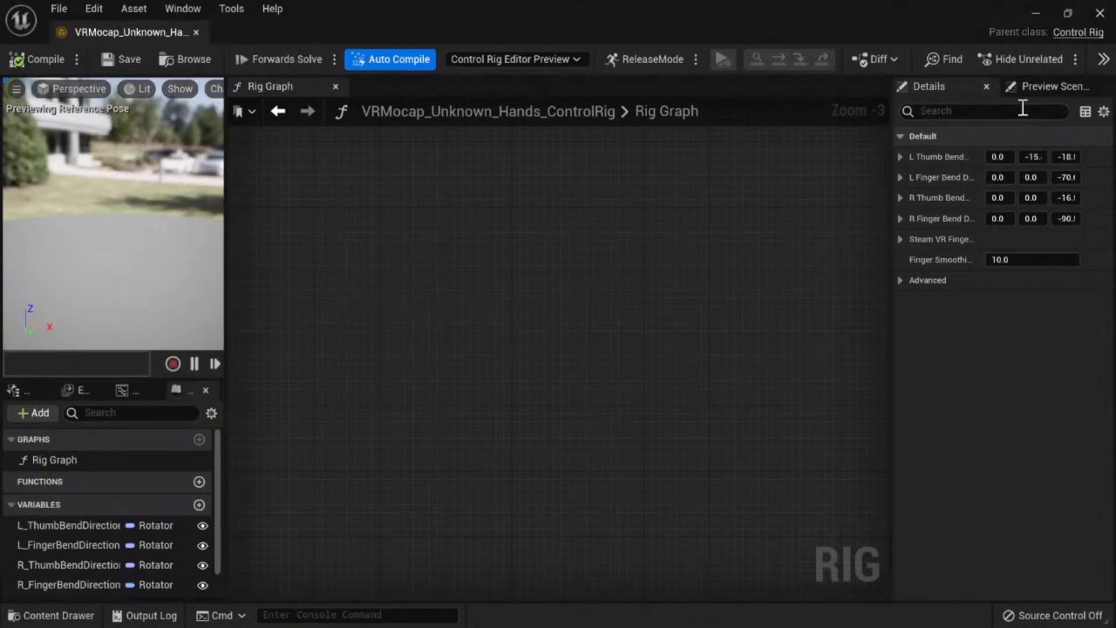
pyautogui.click(1041, 88)
pyautogui.click(1059, 200)
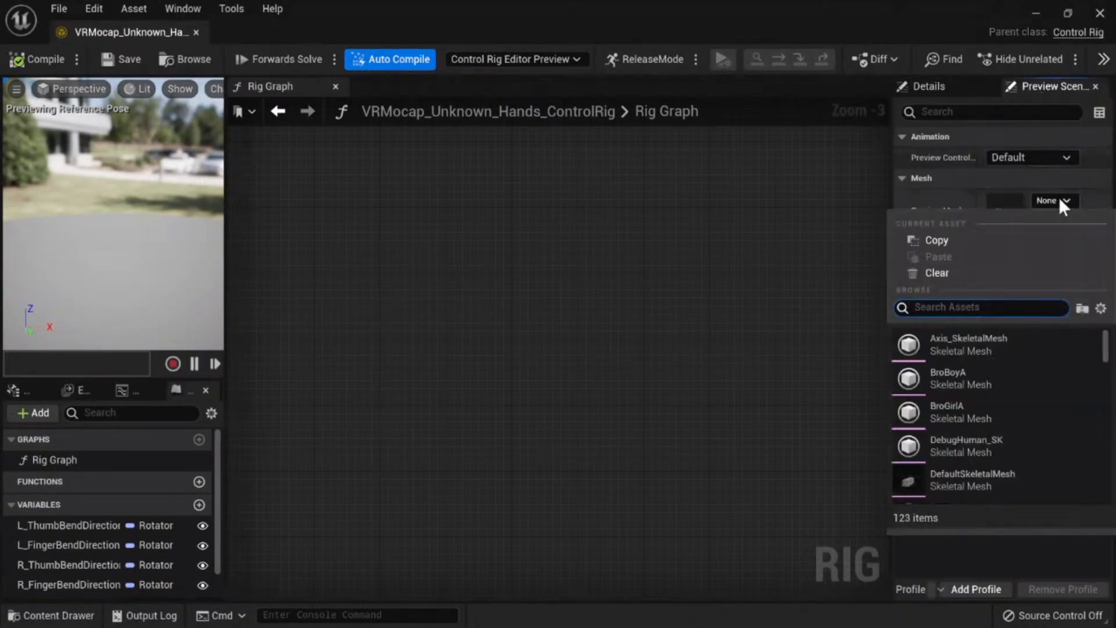
pyautogui.write('mann')
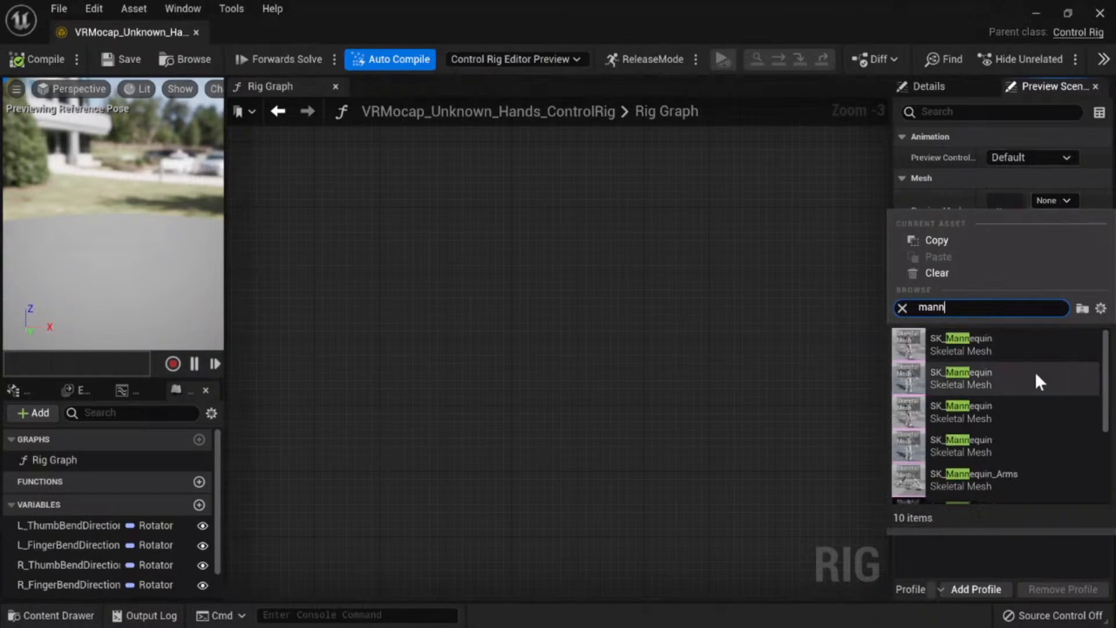
pyautogui.write('y')
pyautogui.click(999, 386)
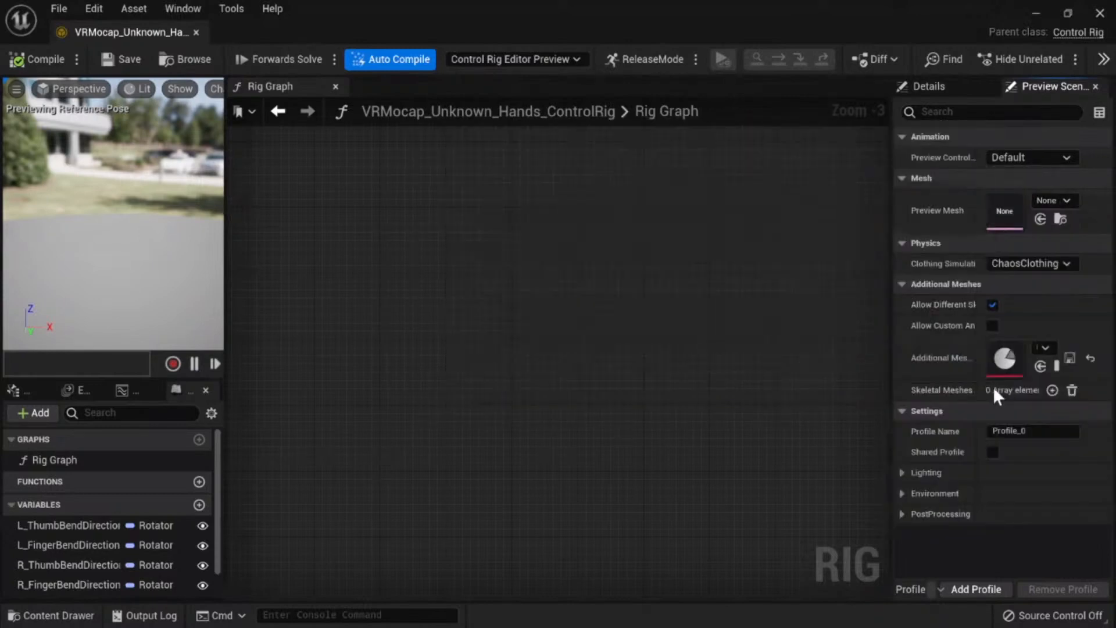
# Step: Cycle the rig's solve mode from Forwards Solve to Setup Event, then close the rig editor
pyautogui.moveTo(148, 296)
pyautogui.mouseDown(button='right')
pyautogui.moveTo(139, 285)
pyautogui.moveTo(157, 273)
pyautogui.moveTo(136, 308)
pyautogui.moveTo(148, 296)
pyautogui.mouseUp(button='right')
pyautogui.click(285, 51)
pyautogui.click(285, 52)
pyautogui.click(285, 52)
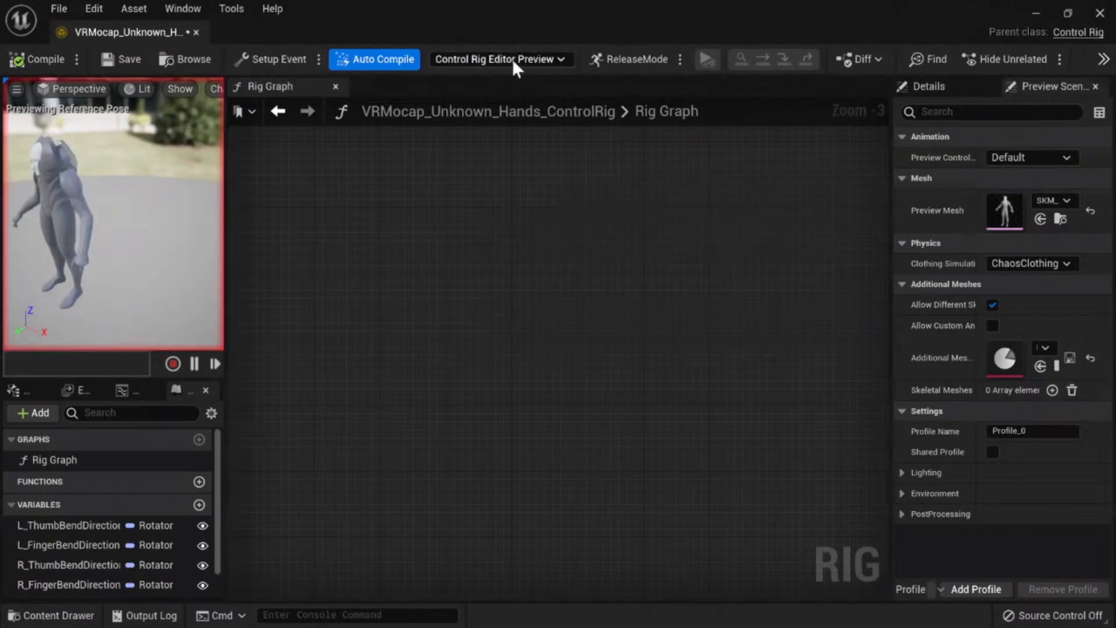
pyautogui.moveTo(416, 12); pyautogui.dragTo(543, 6)
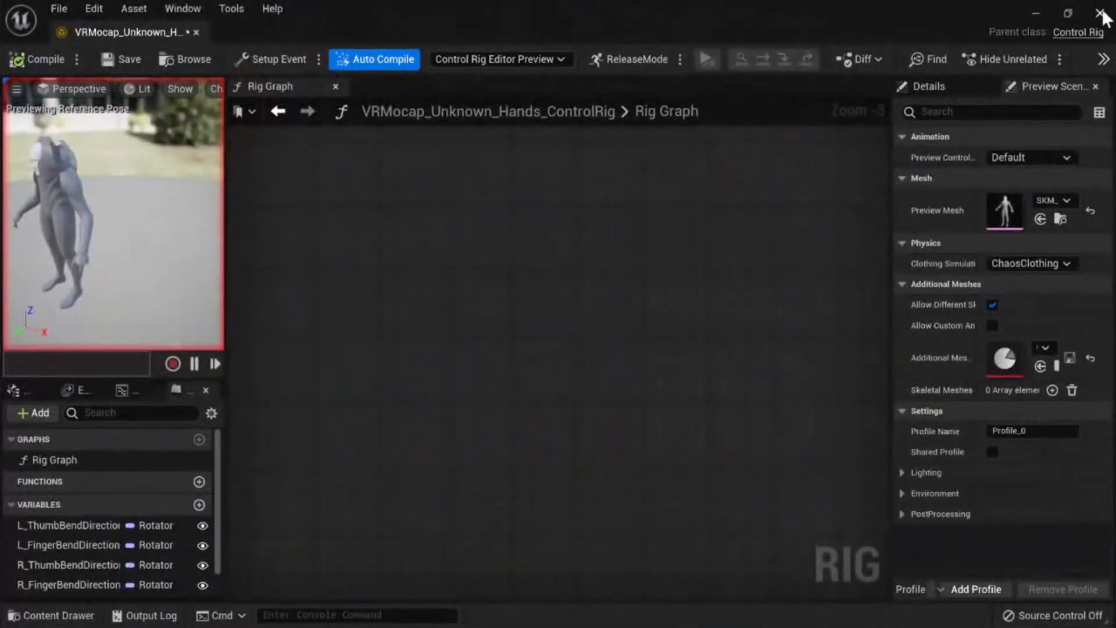
pyautogui.click(1099, 13)
# Step: Open the VRMocap_HandRig control rig, widen its preview, and show the details of L_HandMasterControl
pyautogui.hotkey('ctrl', 'space')
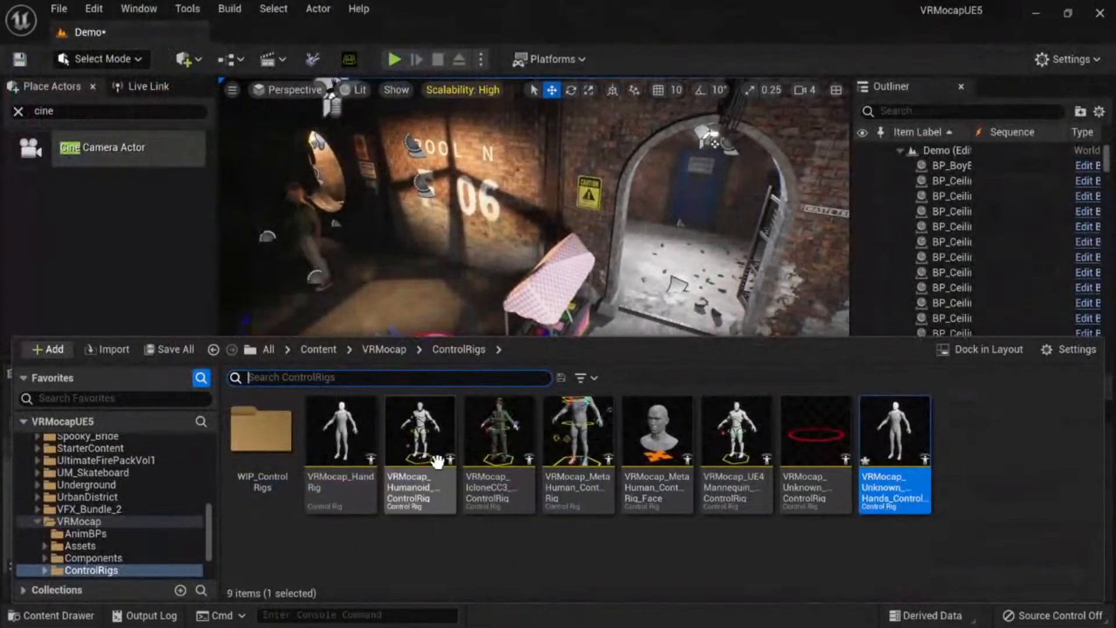
pyautogui.doubleClick(324, 436)
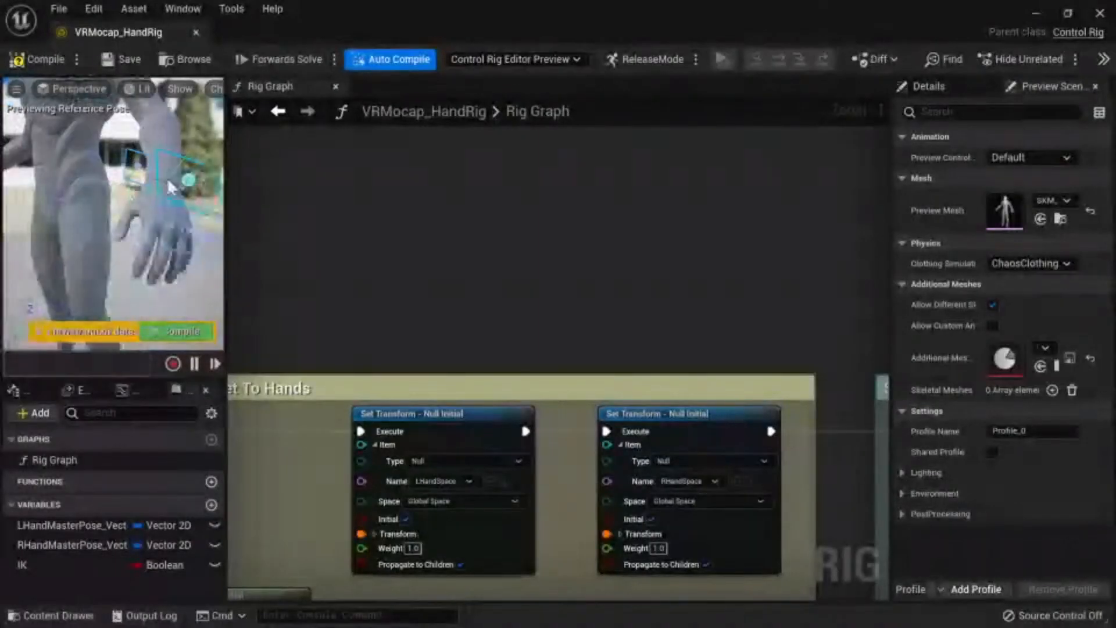
pyautogui.moveTo(228, 186); pyautogui.dragTo(357, 189)
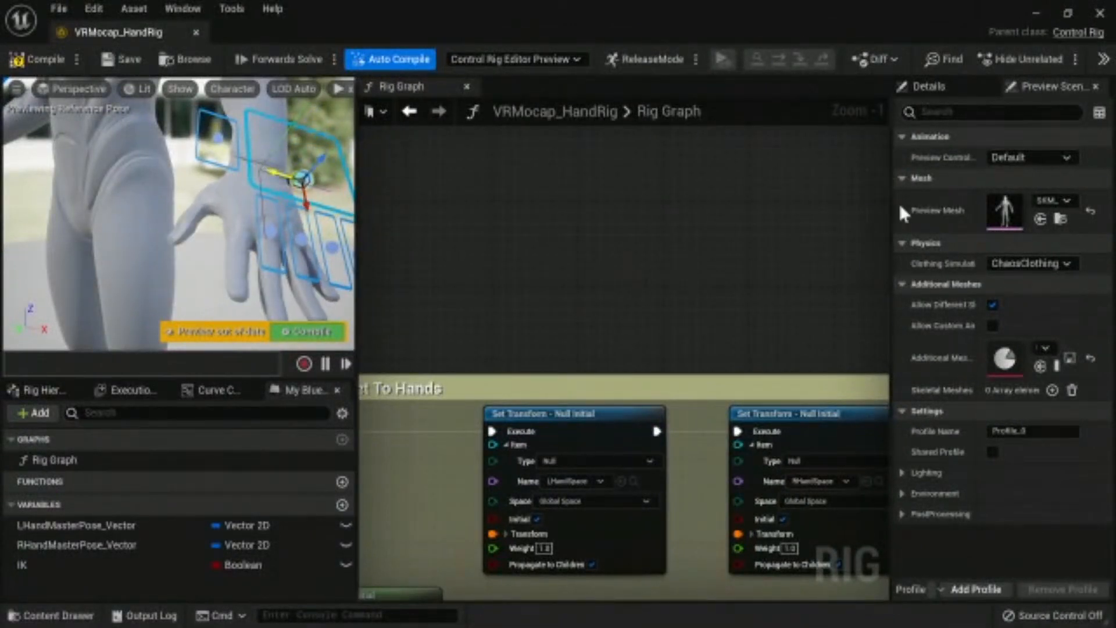
pyautogui.click(939, 86)
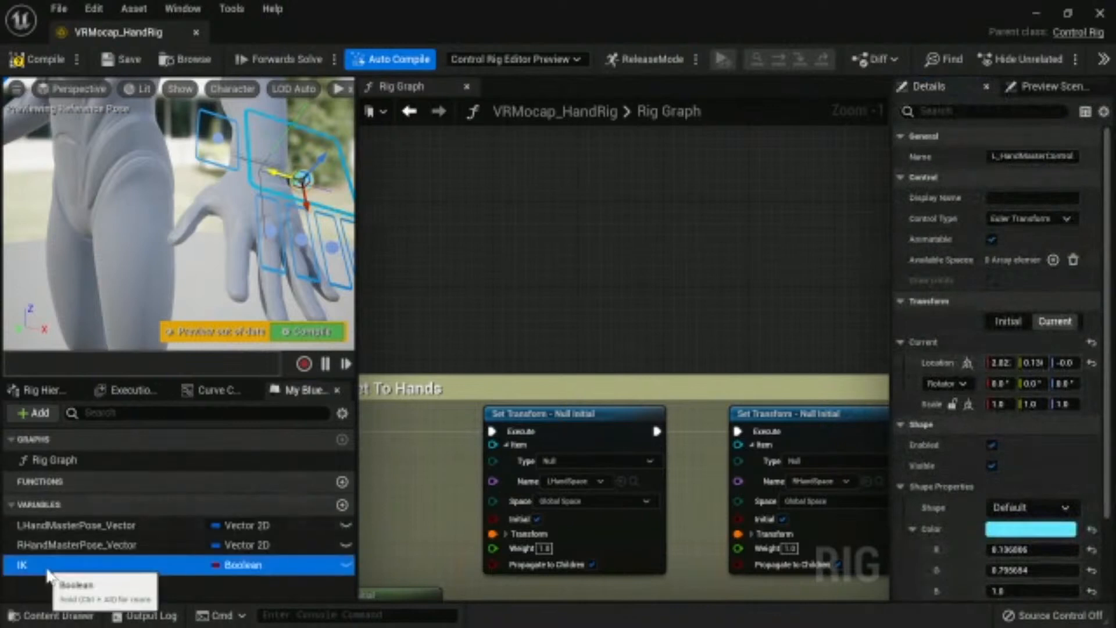
# Step: Enable the IK variable's default value and move the left thumb's IK goal control in the preview
pyautogui.click(29, 564)
pyautogui.click(991, 466)
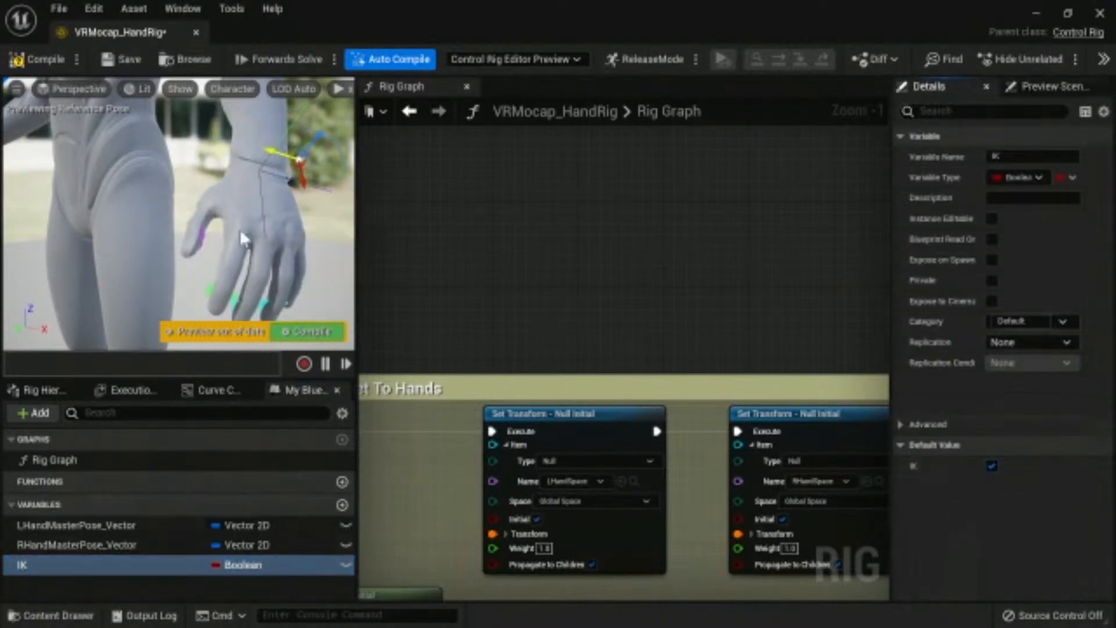
pyautogui.moveTo(235, 191)
pyautogui.mouseDown(button='right')
pyautogui.moveTo(224, 193)
pyautogui.moveTo(235, 194)
pyautogui.mouseUp(button='right')
pyautogui.click(289, 184)
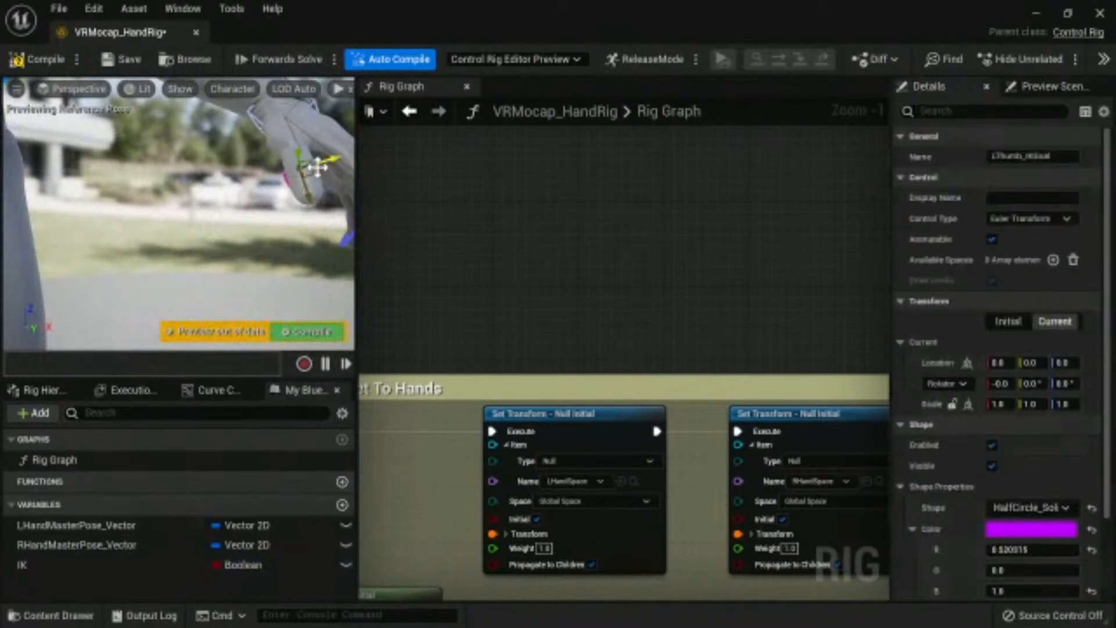
pyautogui.moveTo(314, 172); pyautogui.dragTo(292, 200)
pyautogui.moveTo(292, 200)
pyautogui.mouseDown(button='right')
pyautogui.moveTo(325, 198)
pyautogui.moveTo(281, 204)
pyautogui.mouseUp(button='right')
# Step: Move the left index finger's IK goal control, switch to rotation, and show the IK variable's details
pyautogui.click(154, 236)
pyautogui.moveTo(146, 237); pyautogui.dragTo(182, 213)
pyautogui.press('e')
pyautogui.moveTo(214, 176)
pyautogui.mouseDown(button='right')
pyautogui.moveTo(189, 175)
pyautogui.moveTo(214, 176)
pyautogui.mouseUp(button='right')
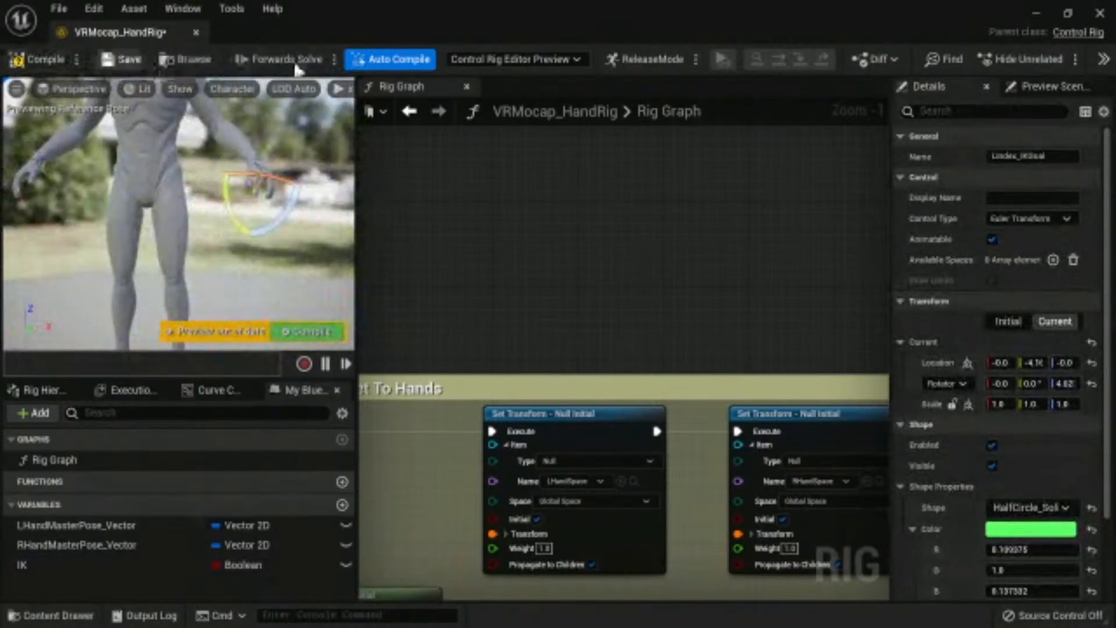
pyautogui.click(123, 569)
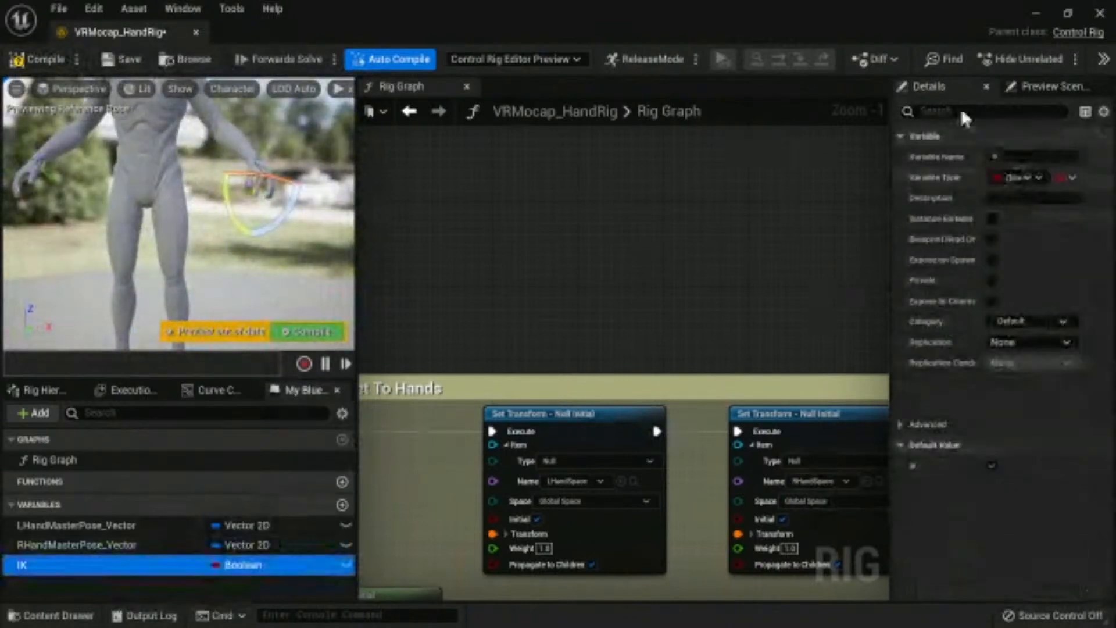
# Step: Open the VRMocap_UE4Mannequin_ControlRig control rig from the ControlRigs folder and widen its preview
pyautogui.hotkey('ctrl', 'space')
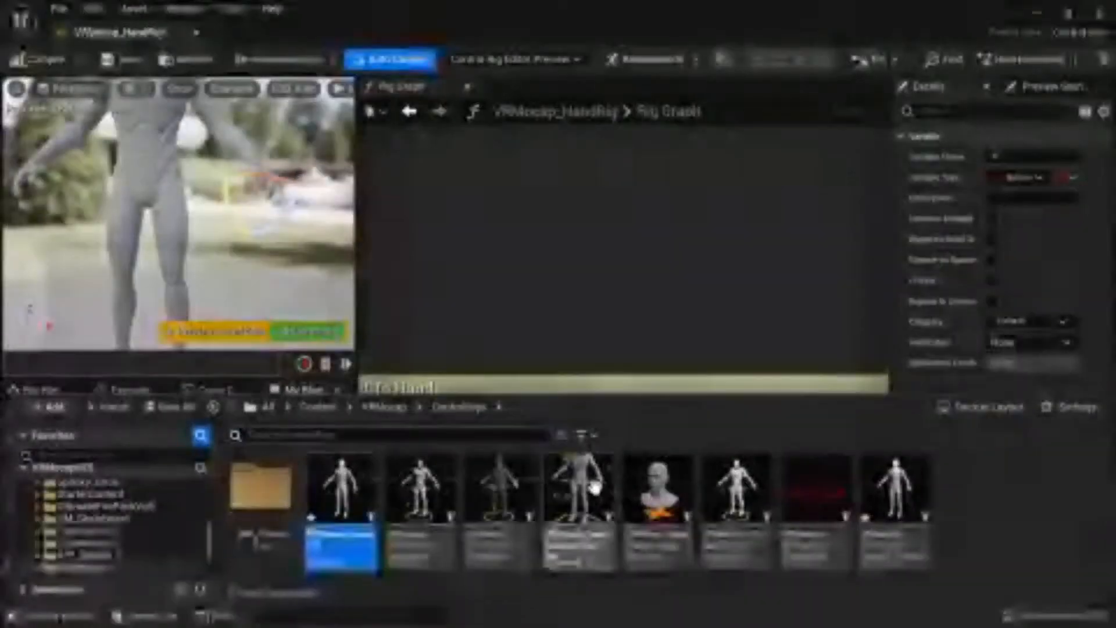
pyautogui.click(727, 494)
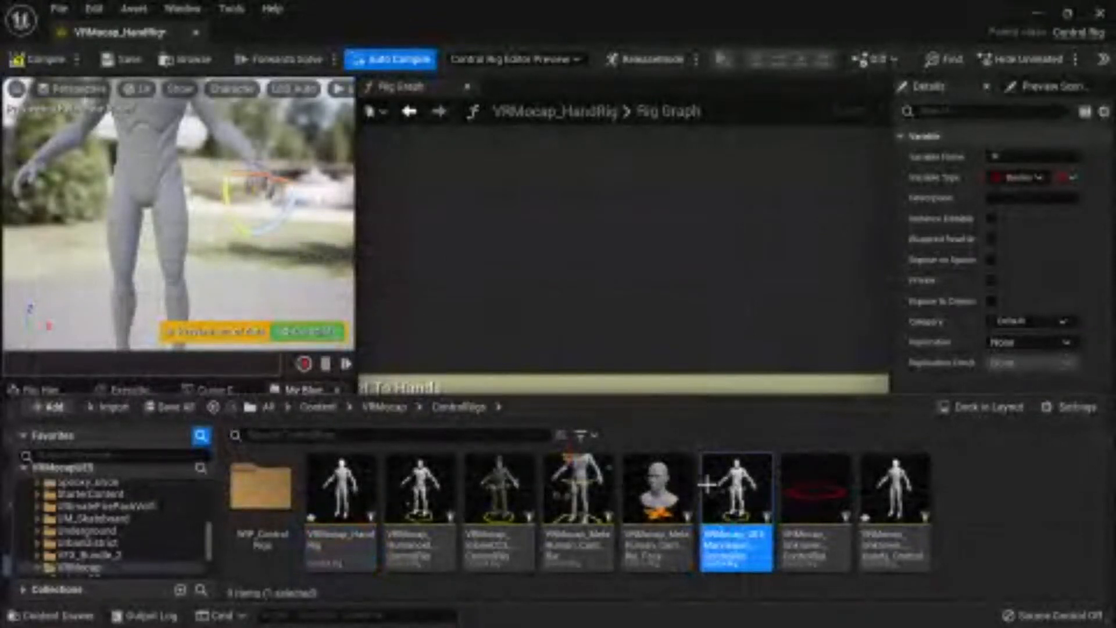
pyautogui.doubleClick(727, 495)
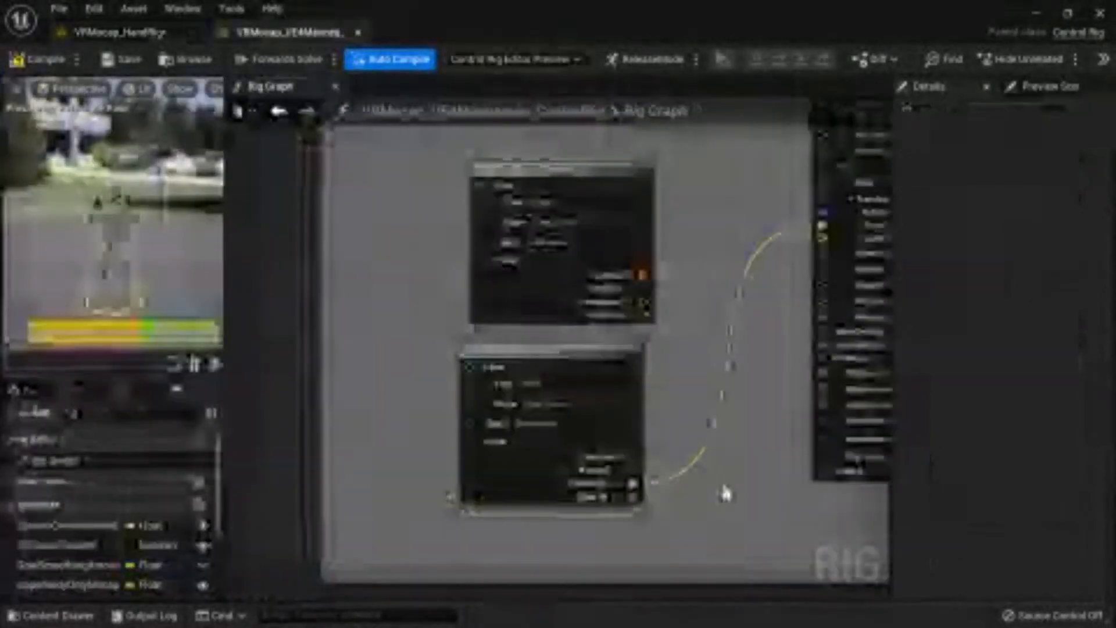
pyautogui.moveTo(231, 169); pyautogui.dragTo(494, 170)
# Step: Move and rotate the mannequin's right hand control in the preview
pyautogui.click(256, 281)
pyautogui.moveTo(256, 281); pyautogui.dragTo(221, 296, button='right')
pyautogui.moveTo(173, 339); pyautogui.dragTo(173, 310, button='right')
pyautogui.press('w')
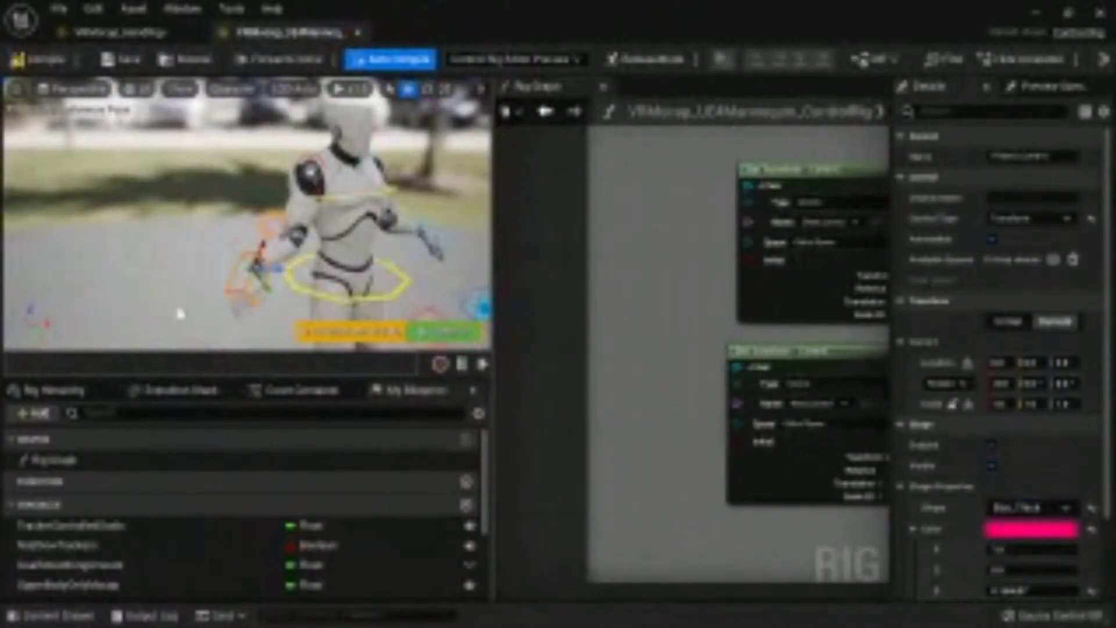
pyautogui.press('e')
pyautogui.moveTo(272, 285); pyautogui.dragTo(251, 271)
pyautogui.press('w')
pyautogui.moveTo(251, 271); pyautogui.dragTo(251, 334, button='right')
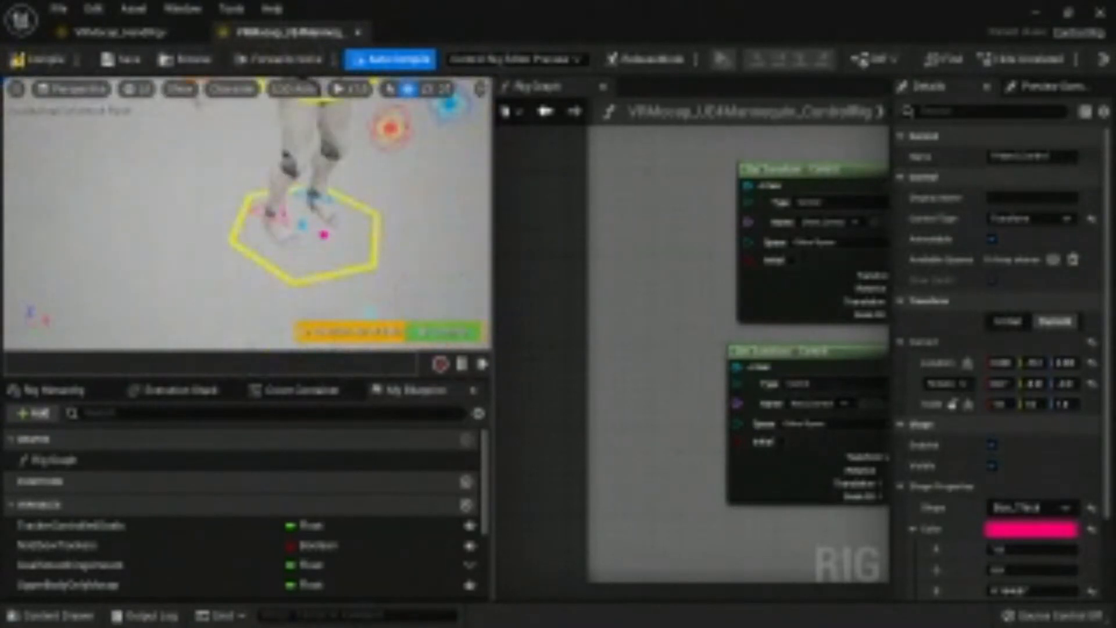
# Step: Test the mannequin's body by moving its hips, left elbow and chest controls in the preview
pyautogui.click(306, 230)
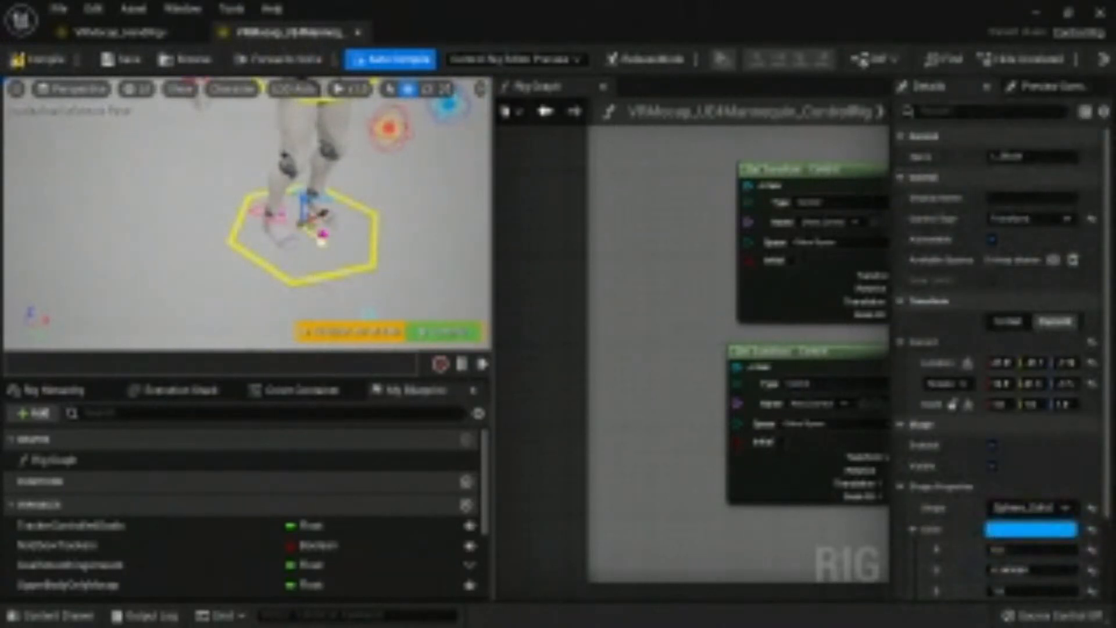
pyautogui.moveTo(228, 170); pyautogui.dragTo(227, 140, button='right')
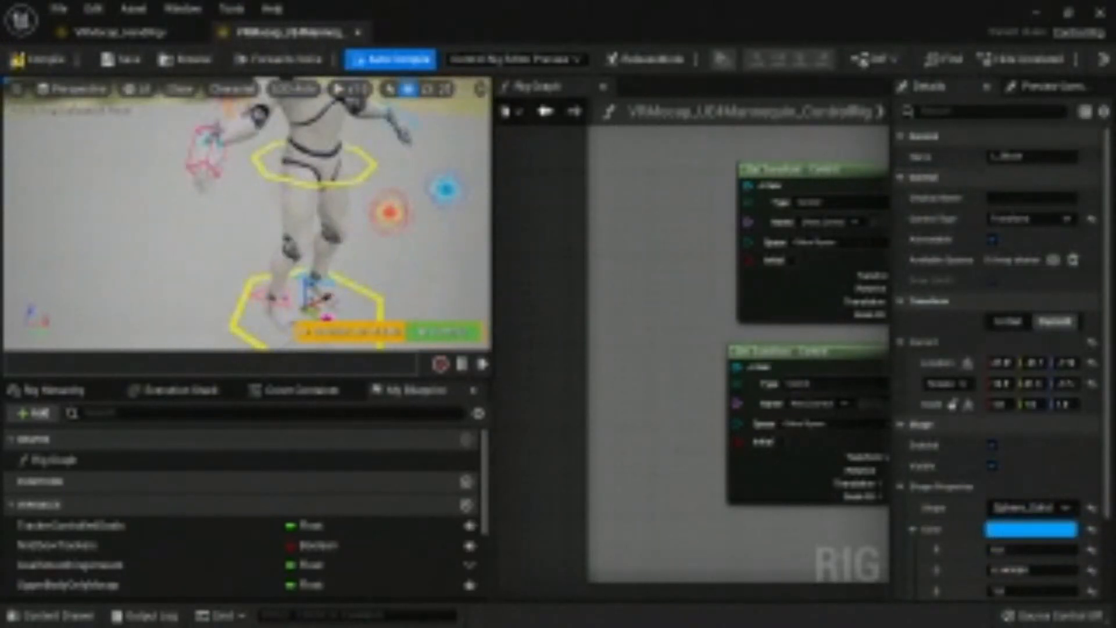
pyautogui.click(262, 166)
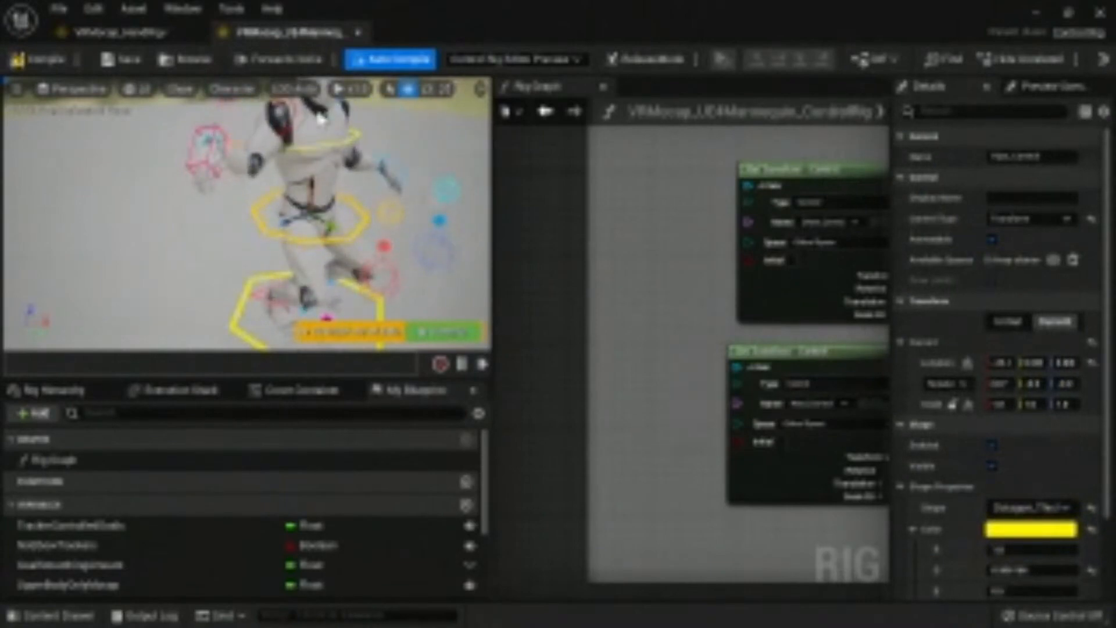
pyautogui.click(348, 140)
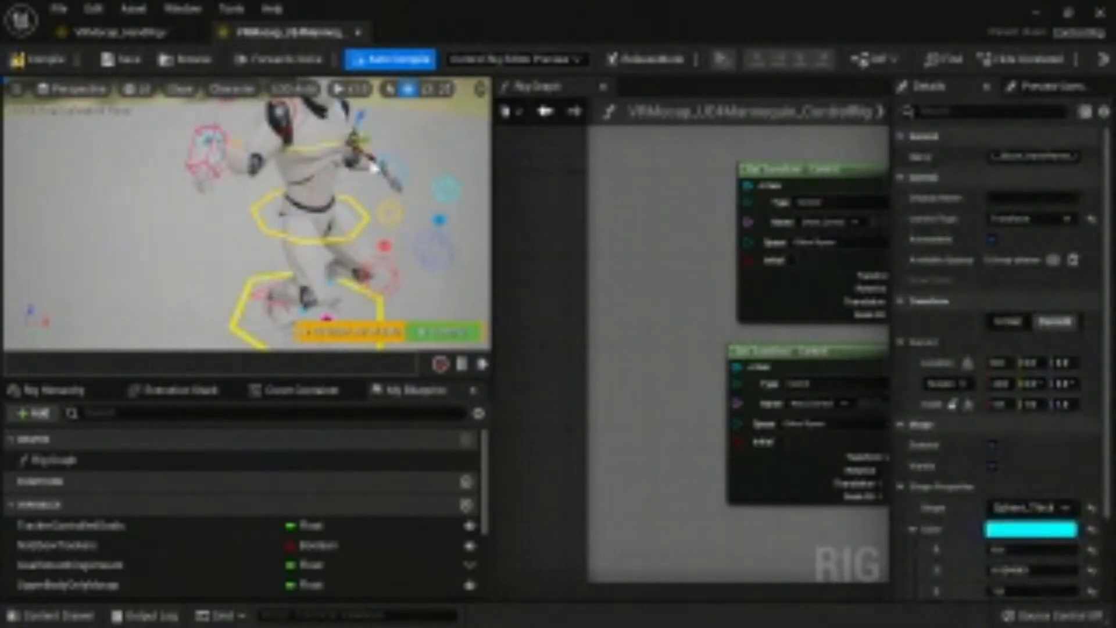
pyautogui.moveTo(370, 156)
pyautogui.mouseDown()
pyautogui.moveTo(386, 162)
pyautogui.moveTo(373, 158)
pyautogui.mouseUp()
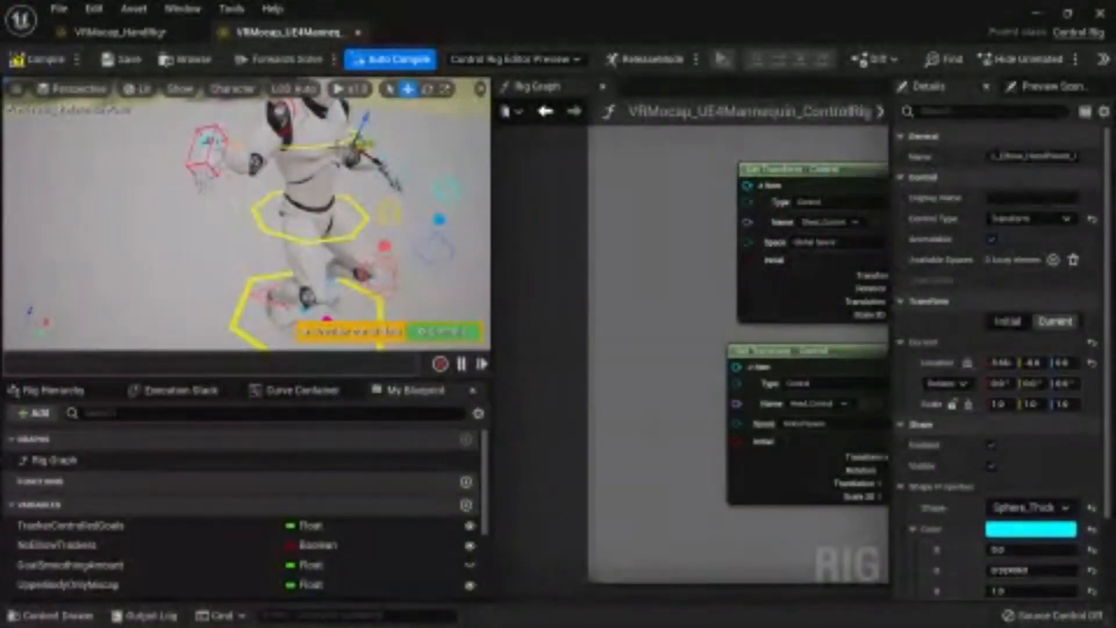
pyautogui.click(333, 145)
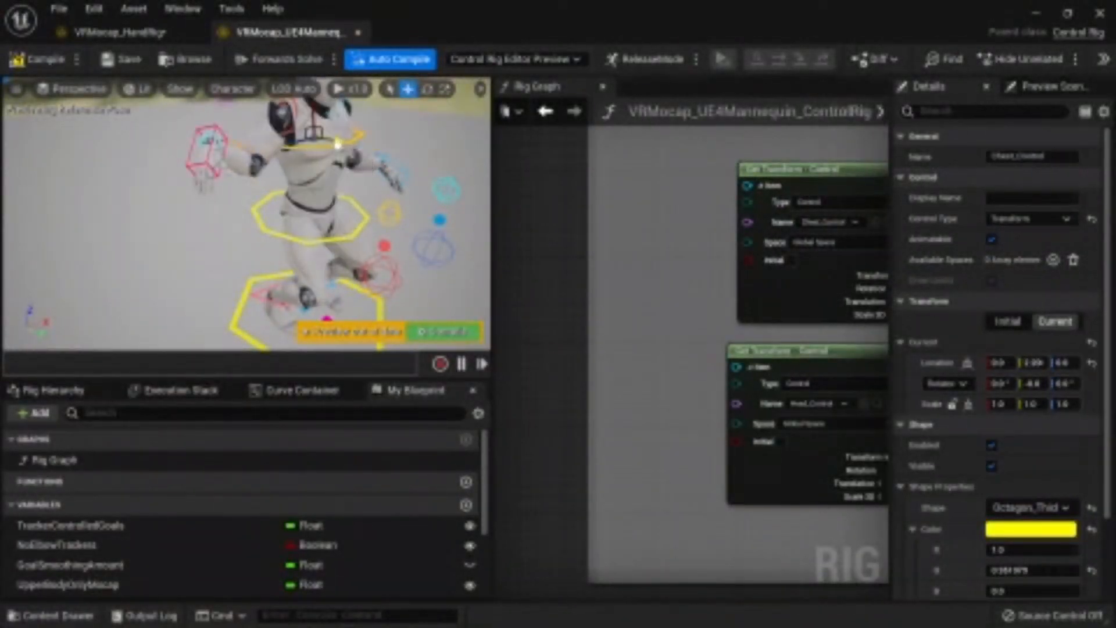
# Step: Examine the UE4 mannequin rig graph's sequence branches and its groups of Set Transform and Get Transform nodes
pyautogui.scroll(-10, 658, 268)
pyautogui.moveTo(653, 318); pyautogui.dragTo(601, 482, button='right')
pyautogui.scroll(8, 565, 314)
pyautogui.moveTo(645, 277); pyautogui.dragTo(563, 438, button='right')
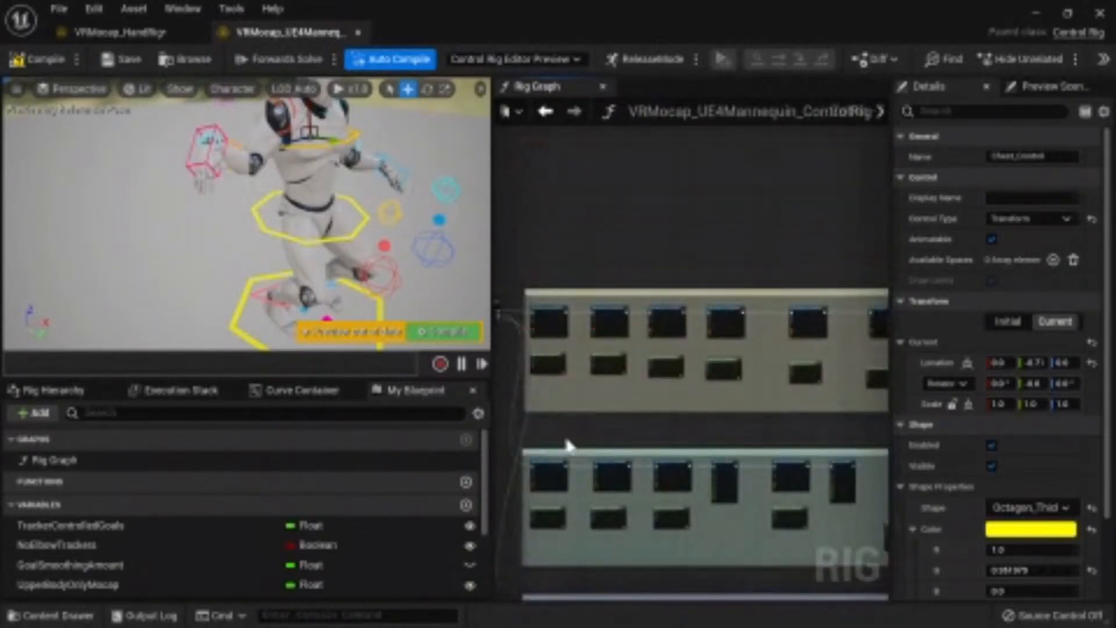
pyautogui.scroll(4, 563, 439)
pyautogui.moveTo(506, 110); pyautogui.dragTo(624, 256, button='right')
pyautogui.scroll(-2, 675, 326)
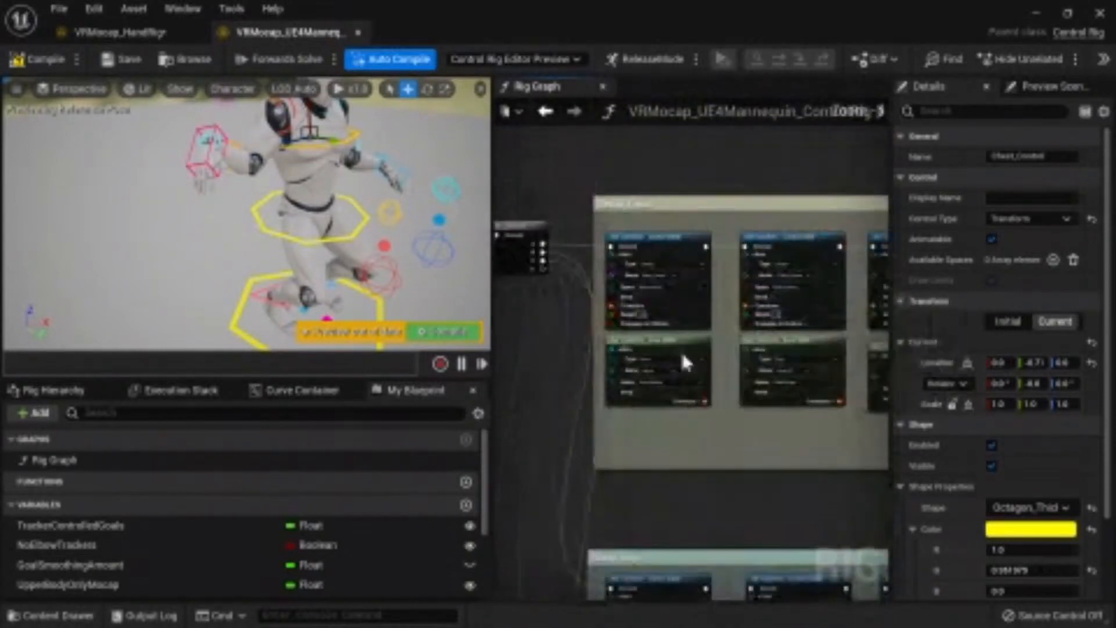
pyautogui.moveTo(692, 525); pyautogui.dragTo(452, 231, button='right')
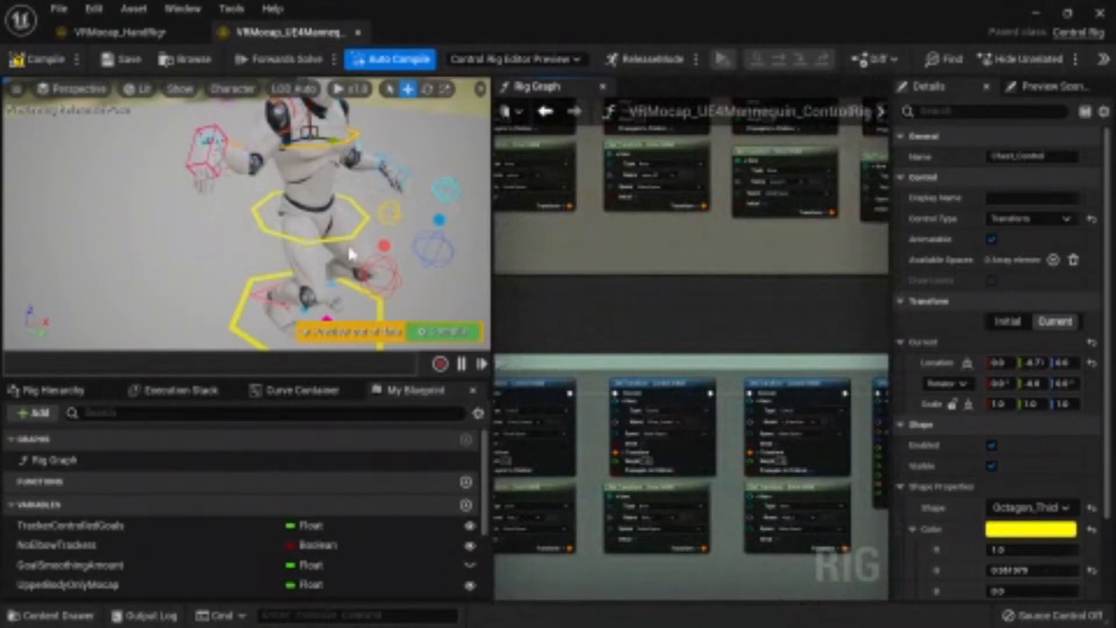
pyautogui.scroll(-3, 306, 229)
pyautogui.scroll(-8, 643, 329)
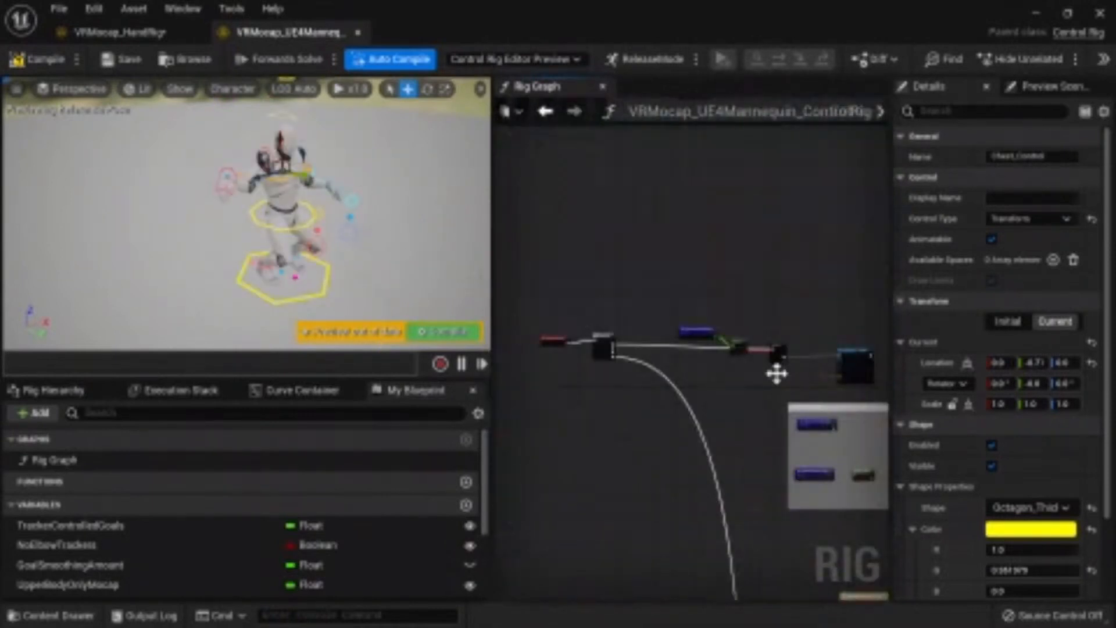
pyautogui.scroll(6, 776, 410)
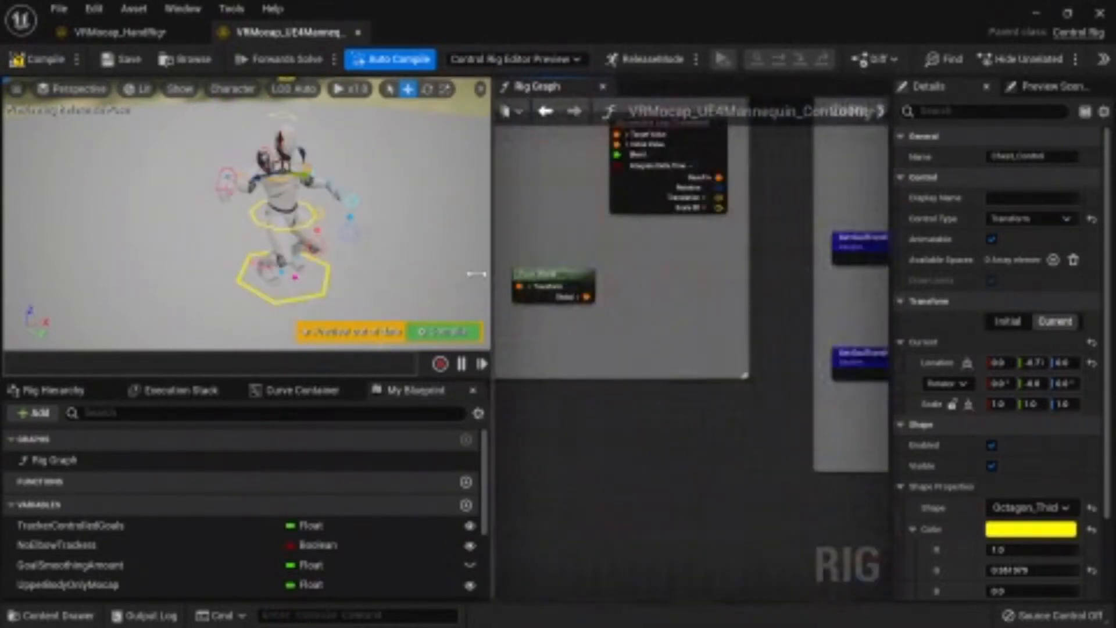
# Step: Move the RFoot_Control control to reposition the mannequin's right foot
pyautogui.click(256, 263)
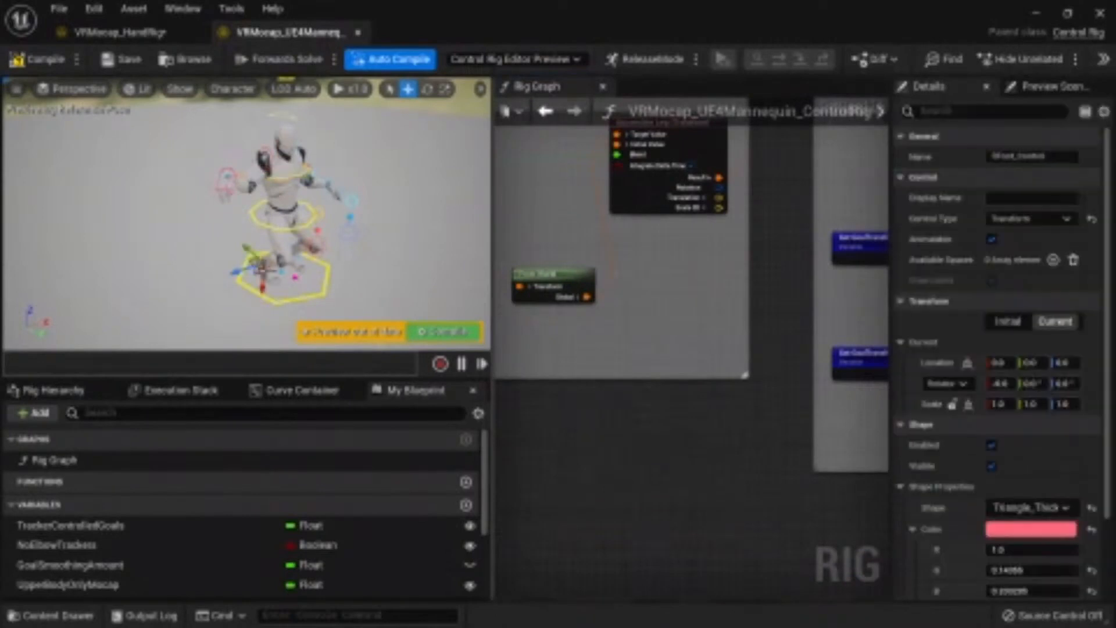
pyautogui.moveTo(251, 273); pyautogui.dragTo(235, 271)
pyautogui.moveTo(268, 256)
pyautogui.mouseDown(button='right')
pyautogui.moveTo(284, 254)
pyautogui.moveTo(271, 250)
pyautogui.mouseUp(button='right')
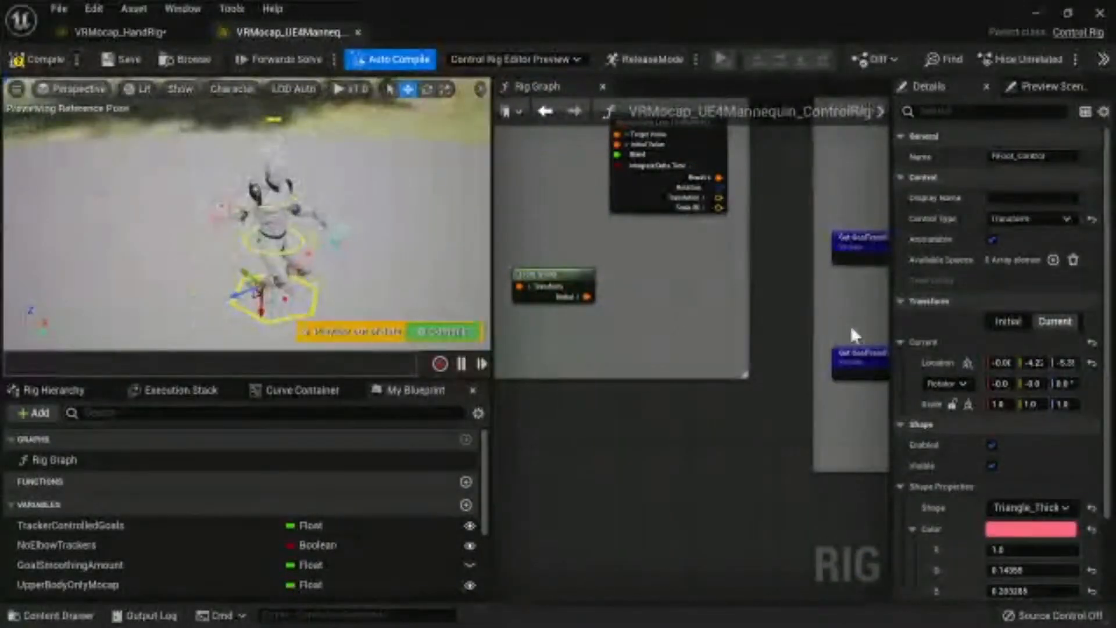
# Step: Narrow the preview and examine the L_Clav group's Aim node and the BasicIK_LeftArm group's two-bone IK node
pyautogui.scroll(-7, 795, 326)
pyautogui.moveTo(749, 426); pyautogui.dragTo(494, 191, button='right')
pyautogui.moveTo(838, 413); pyautogui.dragTo(694, 263, button='right')
pyautogui.moveTo(493, 241); pyautogui.dragTo(381, 259)
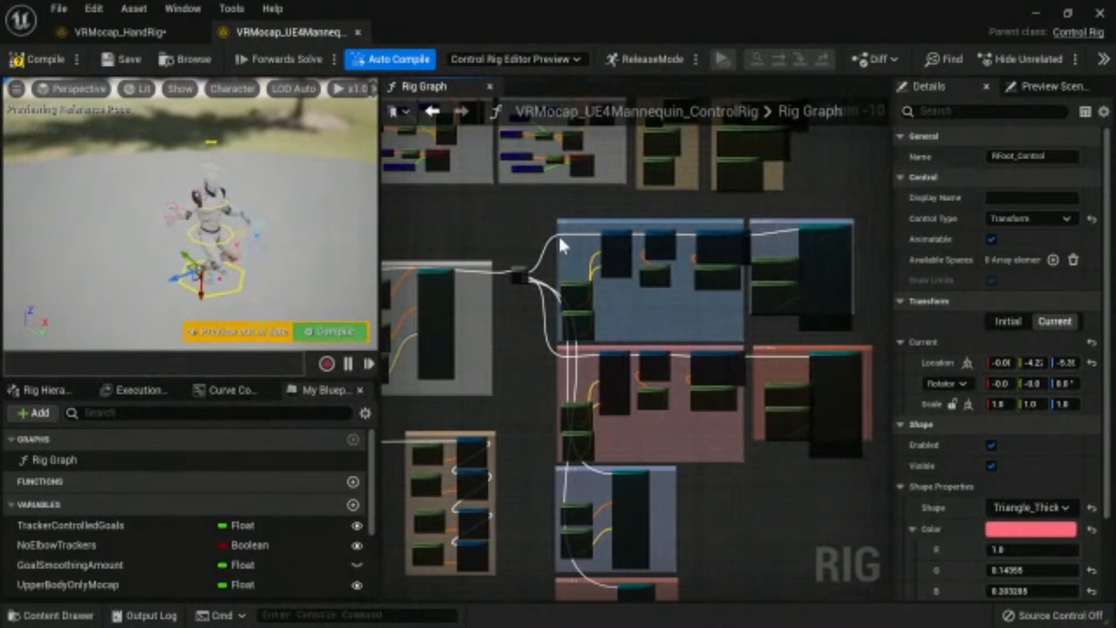
pyautogui.scroll(5, 560, 235)
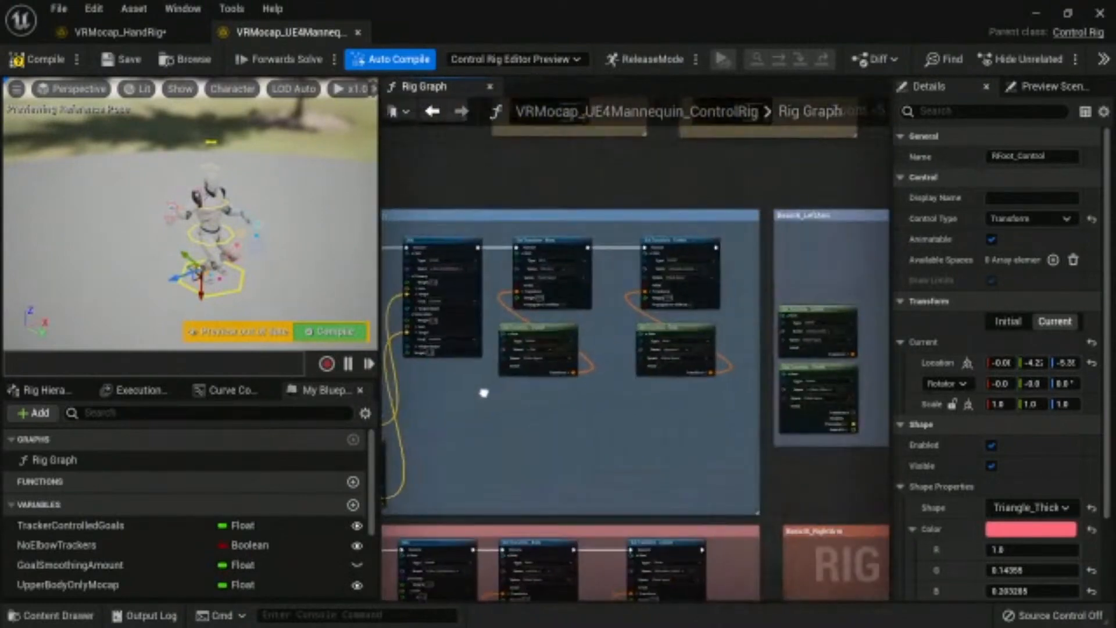
pyautogui.scroll(3, 399, 409)
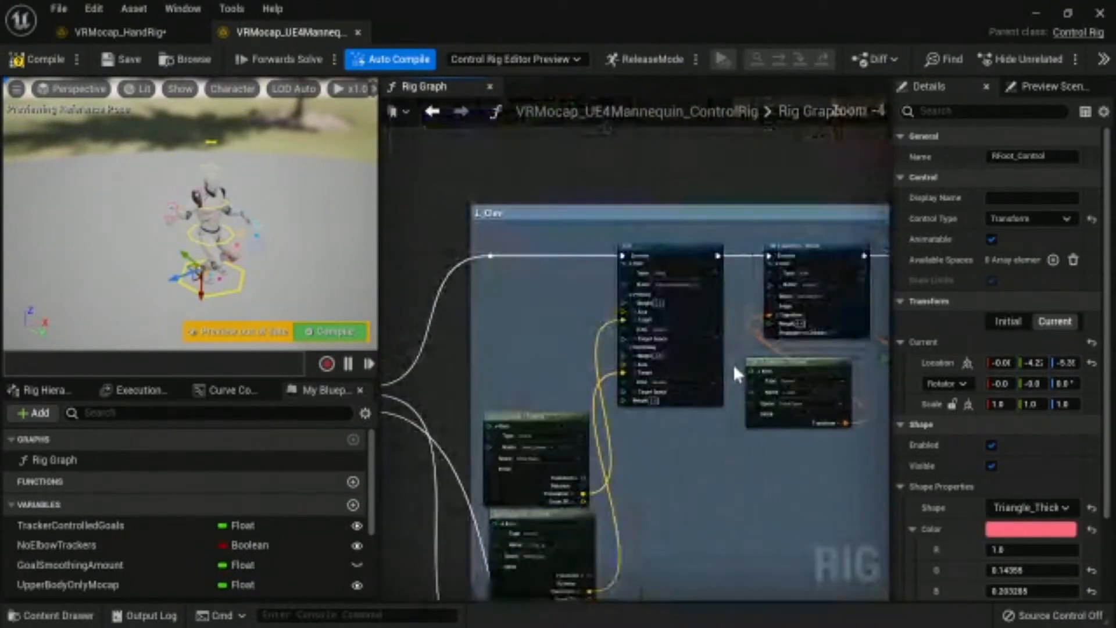
pyautogui.moveTo(747, 427); pyautogui.dragTo(577, 427, button='right')
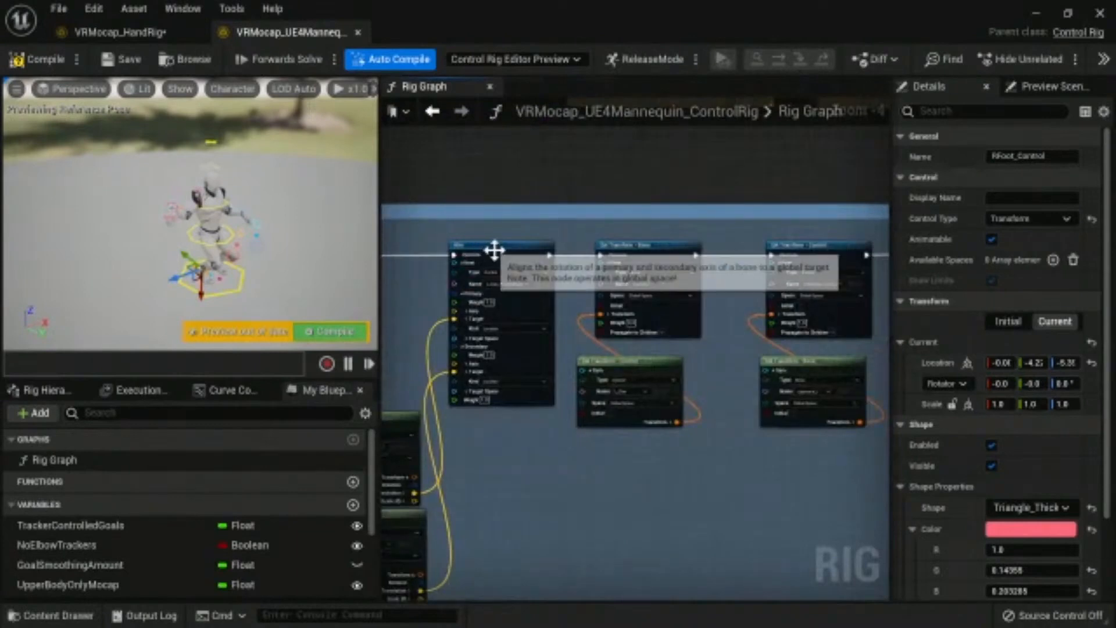
pyautogui.moveTo(727, 417); pyautogui.dragTo(282, 417, button='right')
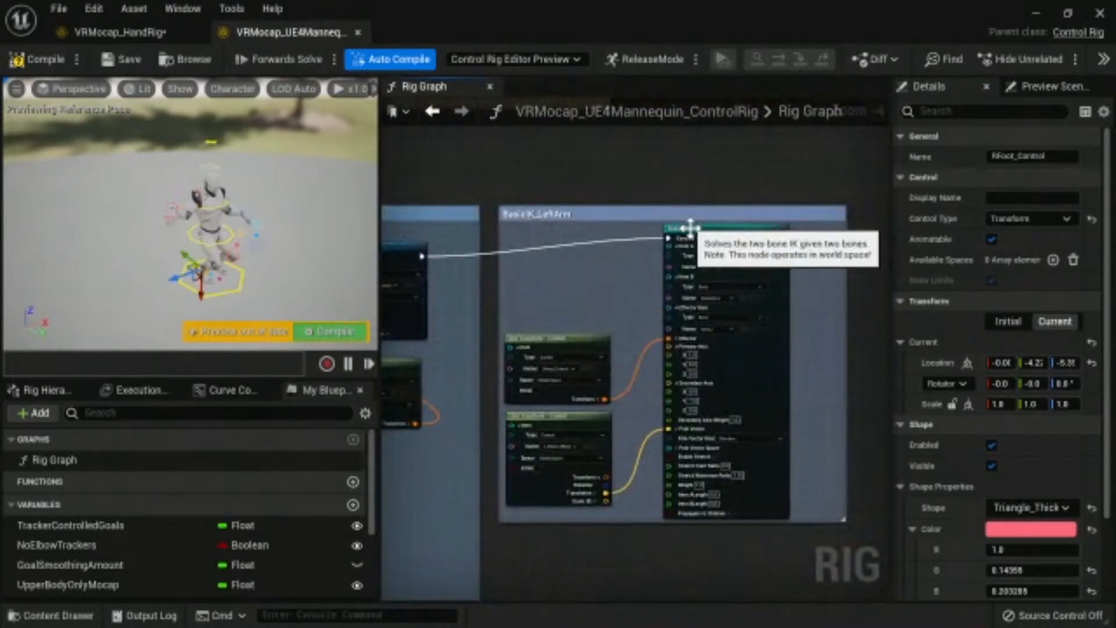
# Step: Examine the full-body IK node, its input transforms, and the surrounding execution branches in the rig graph
pyautogui.scroll(-5, 595, 398)
pyautogui.moveTo(552, 412); pyautogui.dragTo(648, 356, button='right')
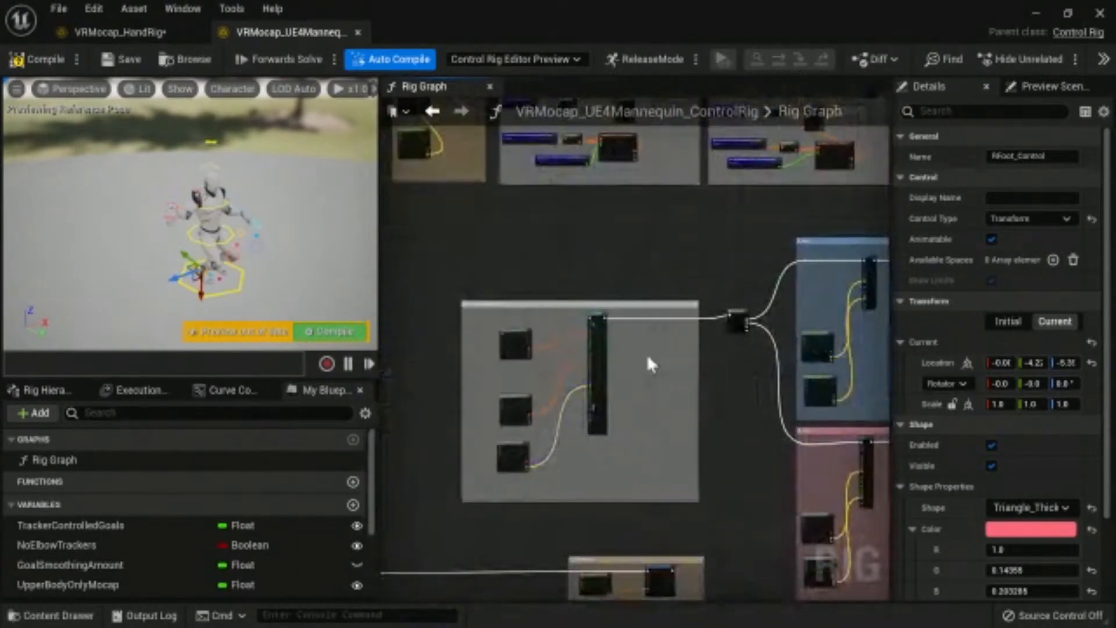
pyautogui.scroll(6, 647, 358)
pyautogui.scroll(-4, 613, 401)
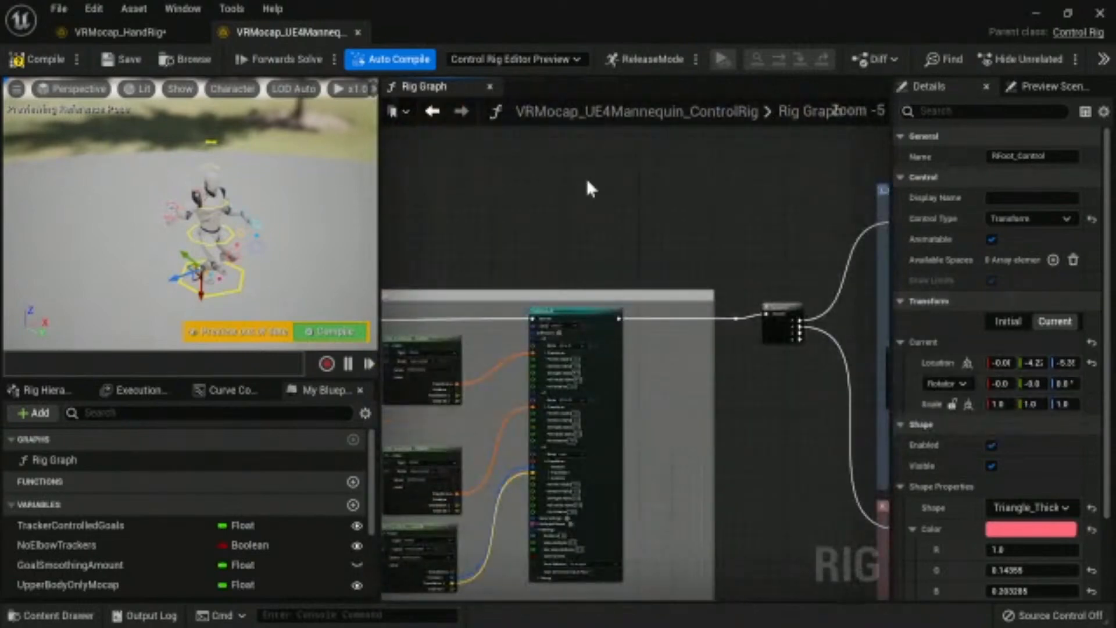
pyautogui.moveTo(521, 9); pyautogui.dragTo(802, 294)
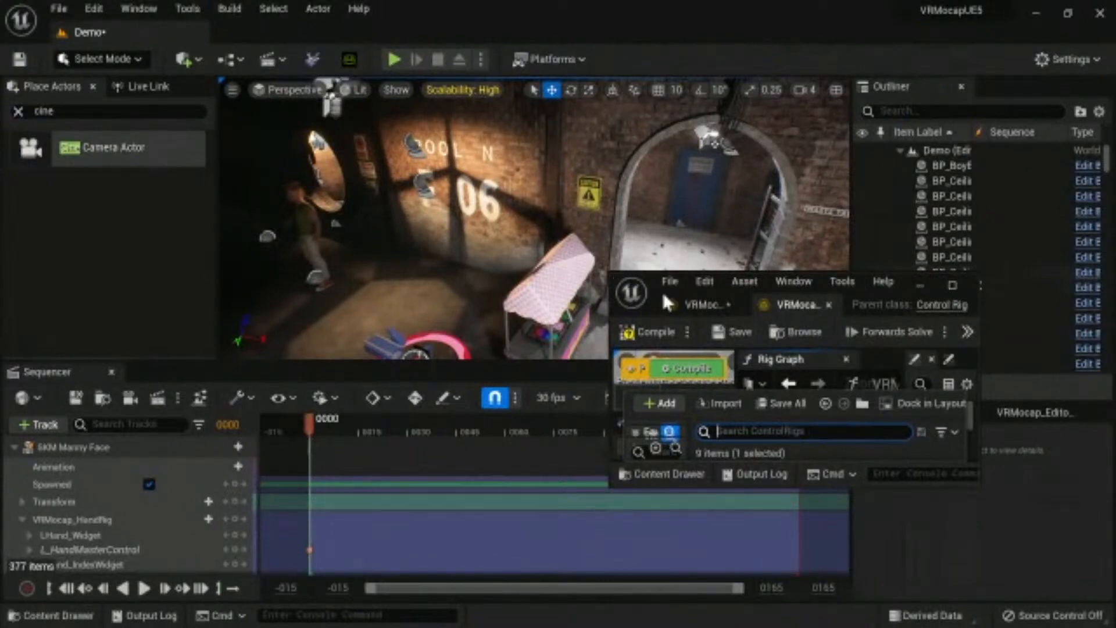
pyautogui.click(949, 282)
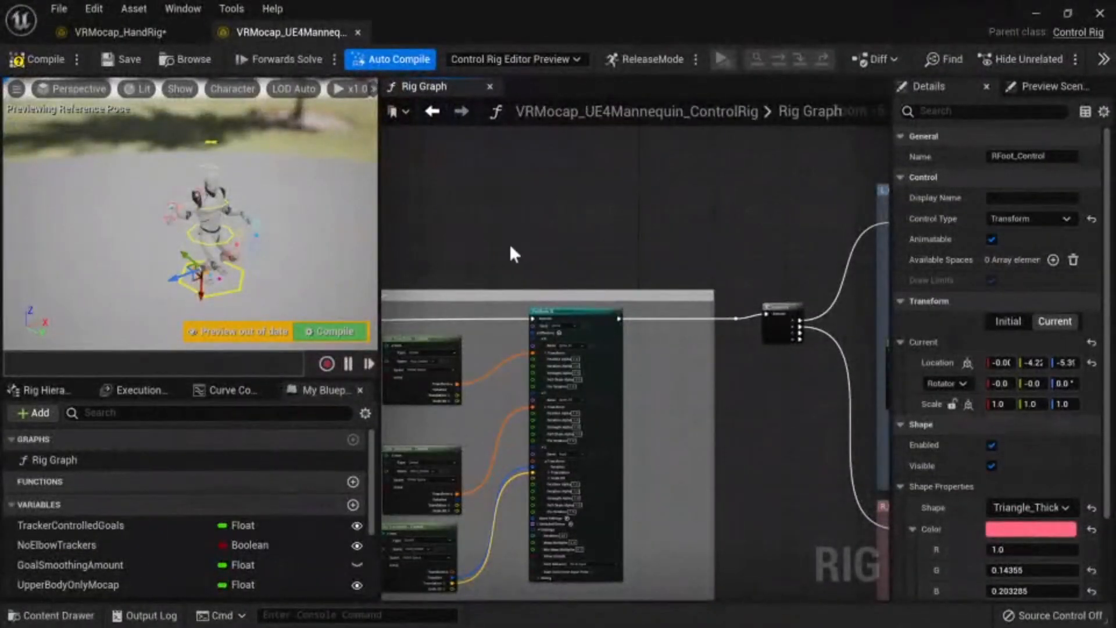
pyautogui.scroll(-1, 499, 247)
pyautogui.scroll(-2, 720, 260)
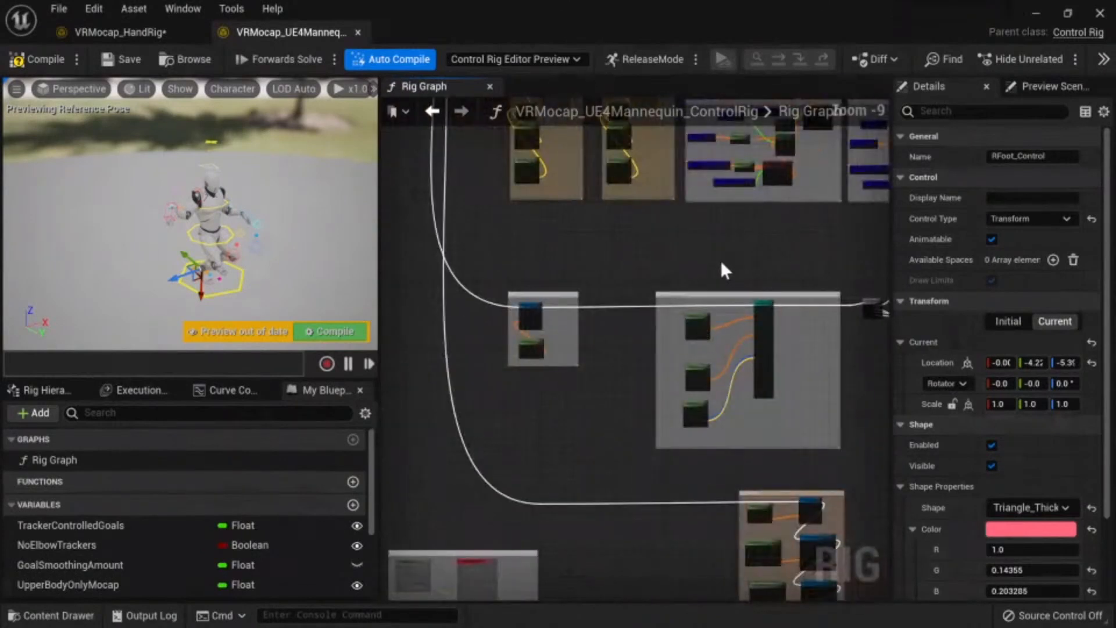
pyautogui.scroll(-2, 720, 260)
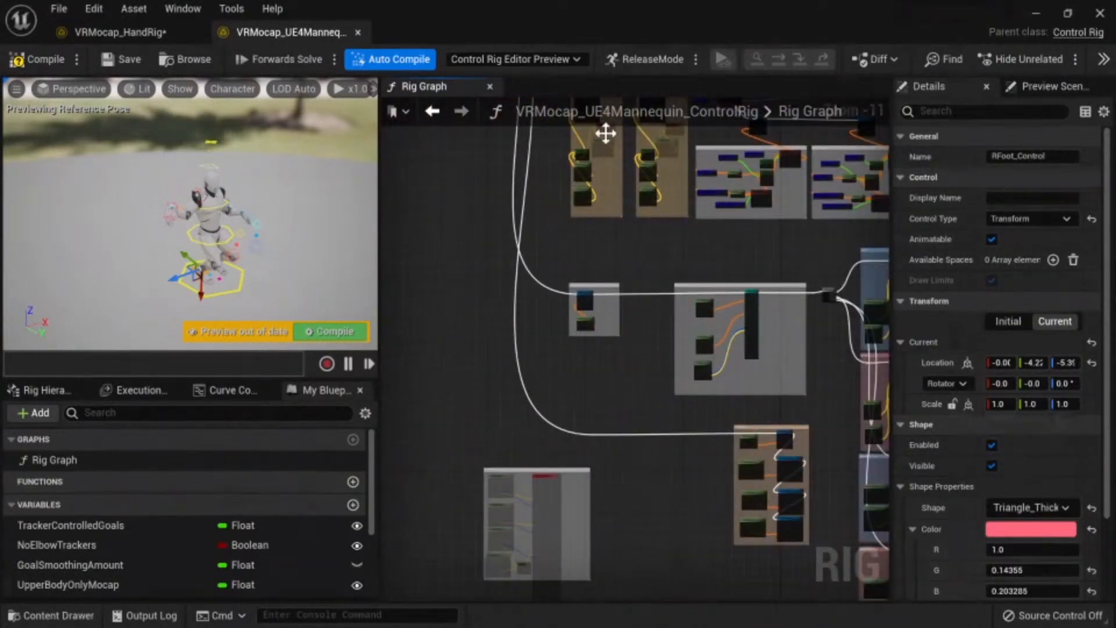
# Step: Close the control rig editor and open the Components folder inside VRMocap
pyautogui.click(1099, 13)
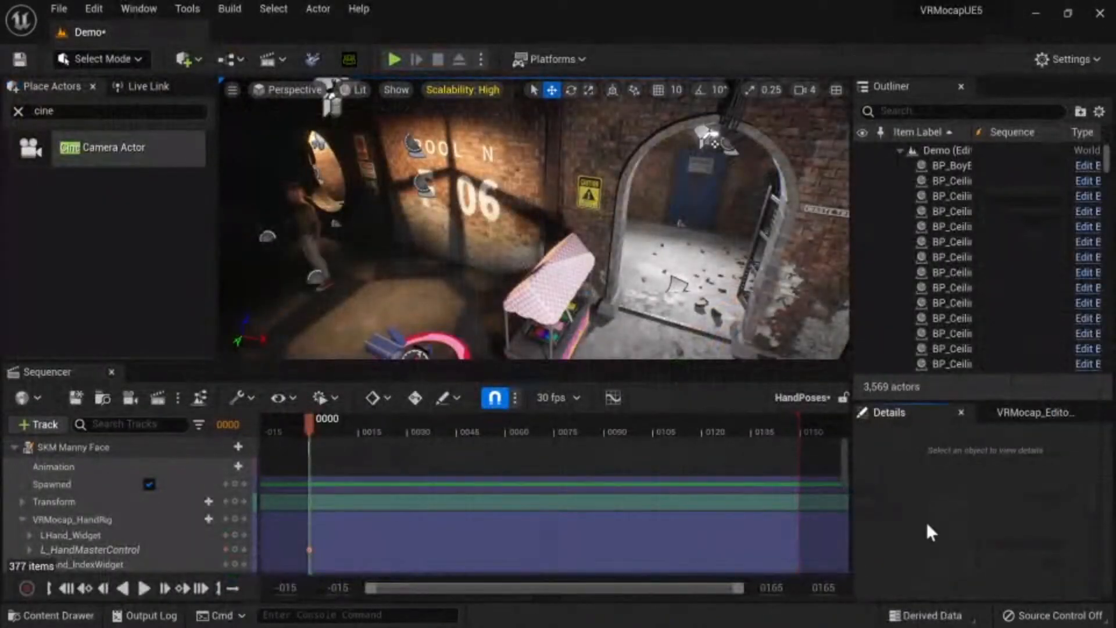
pyautogui.hotkey('ctrl', 'space')
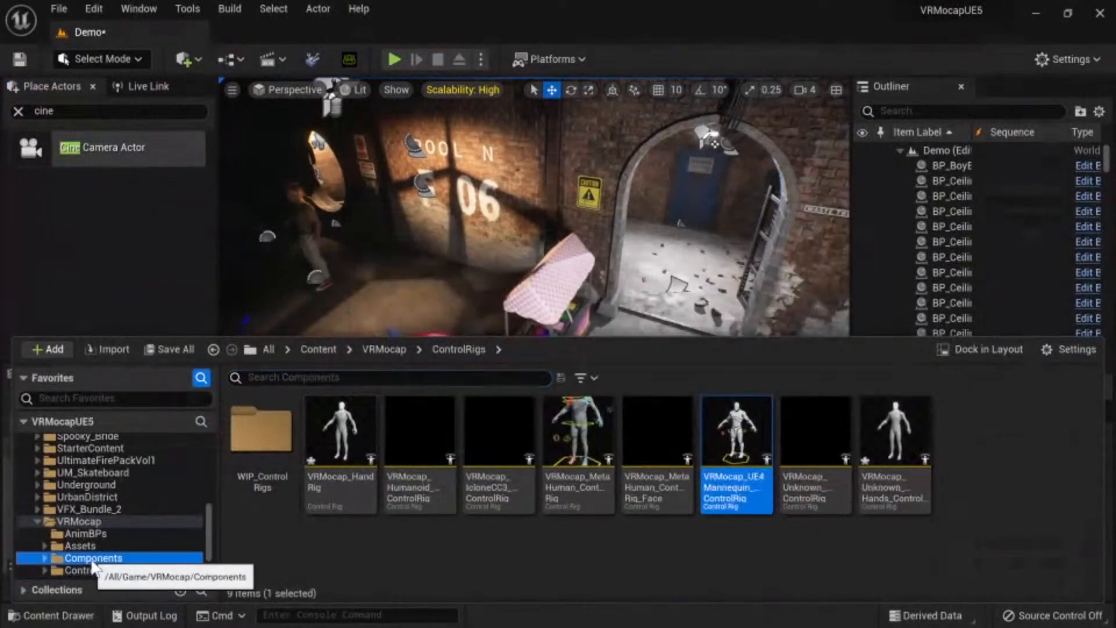
pyautogui.click(92, 559)
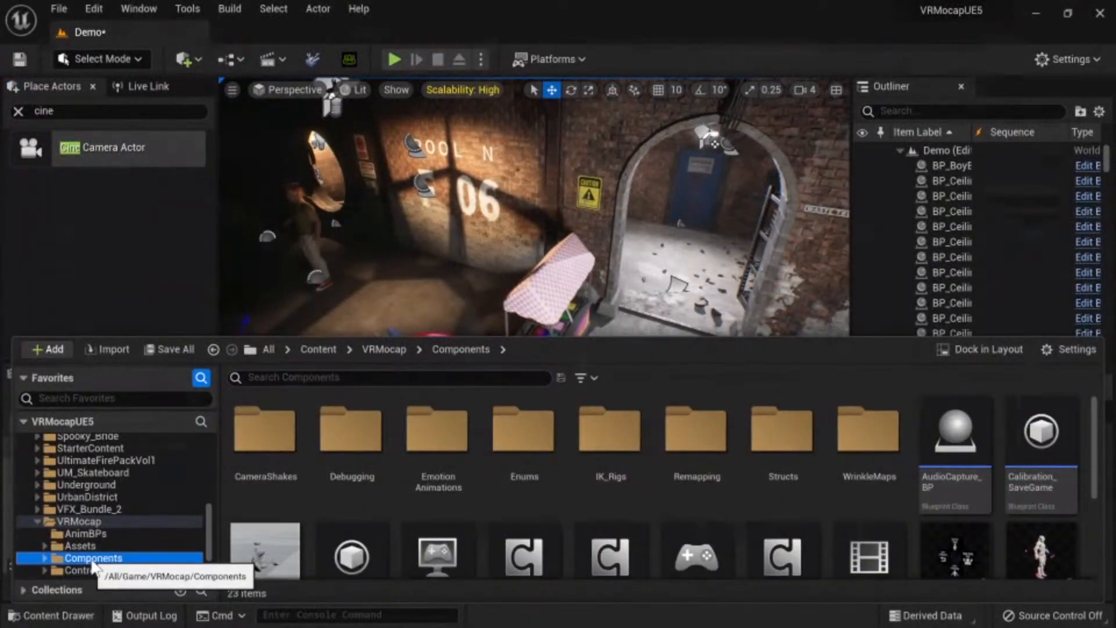